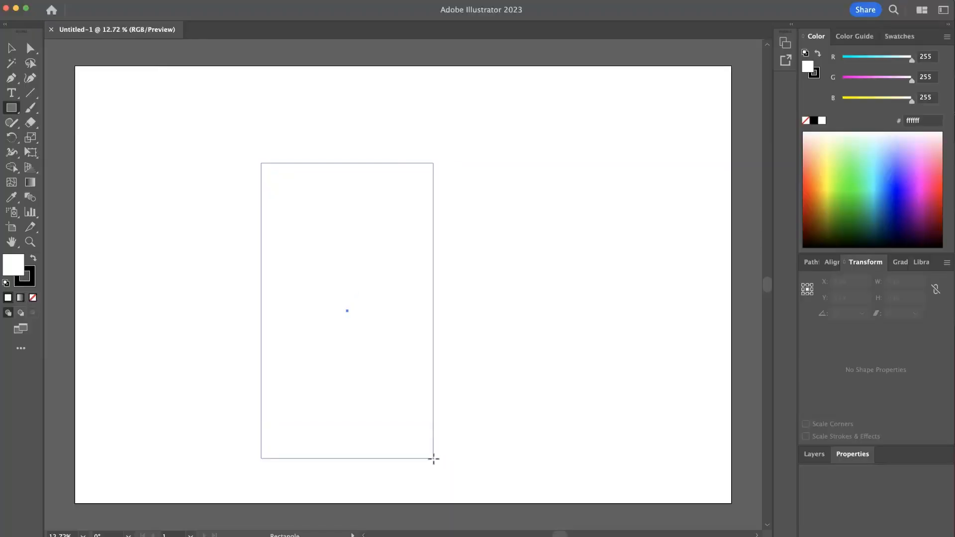
- Round the tall rectangle's corners to about 85 px
{"action": "mouse_move", "coordinate": [433, 458]}
{"action": "left_mouse_down"}
{"action": "mouse_move", "coordinate": [410, 411]}
{"action": "mouse_move", "coordinate": [427, 419]}
{"action": "left_mouse_up"}
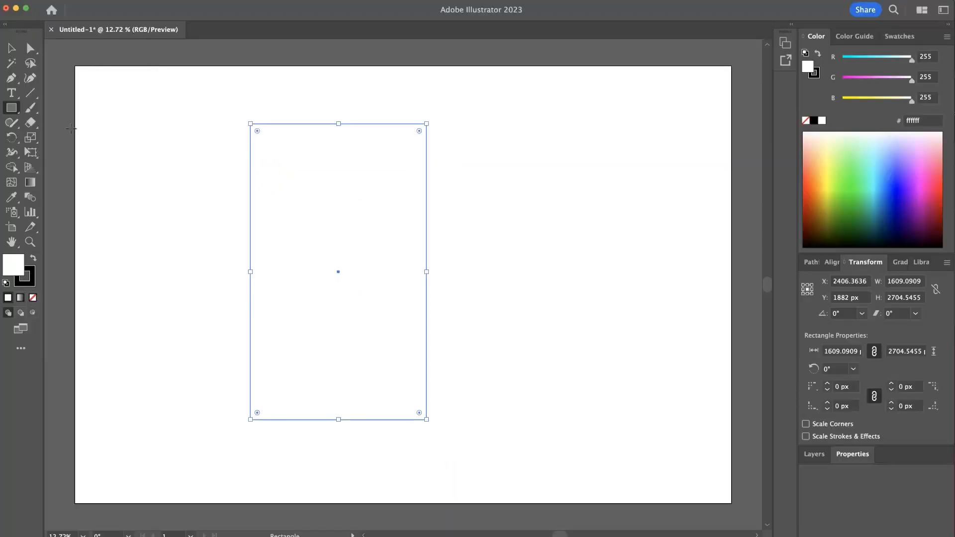
{"action": "left_click", "coordinate": [14, 50]}
{"action": "left_click_drag", "start_coordinate": [257, 131], "coordinate": [258, 134]}
{"action": "left_click", "coordinate": [170, 111]}
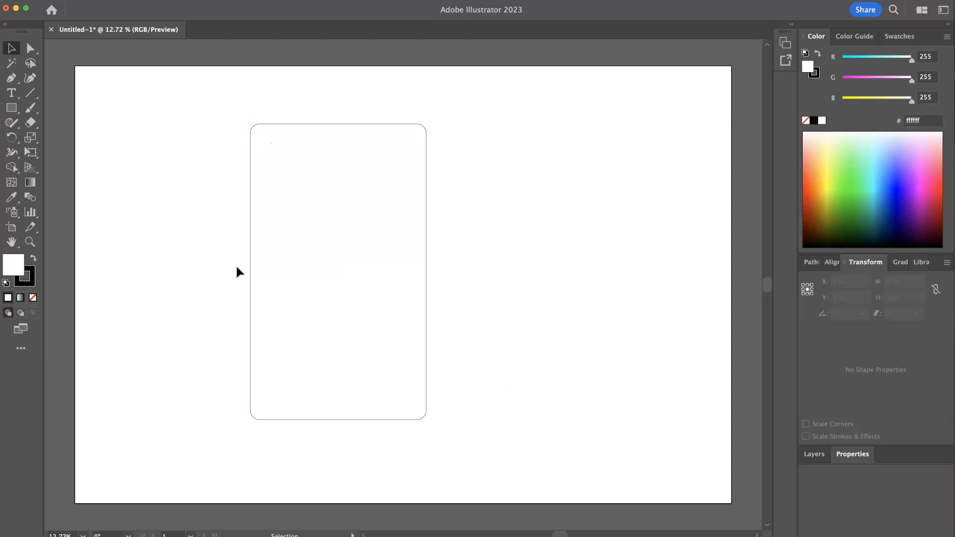
- Set the rectangle's stroke weight to 8 pt
{"action": "left_click", "coordinate": [250, 271]}
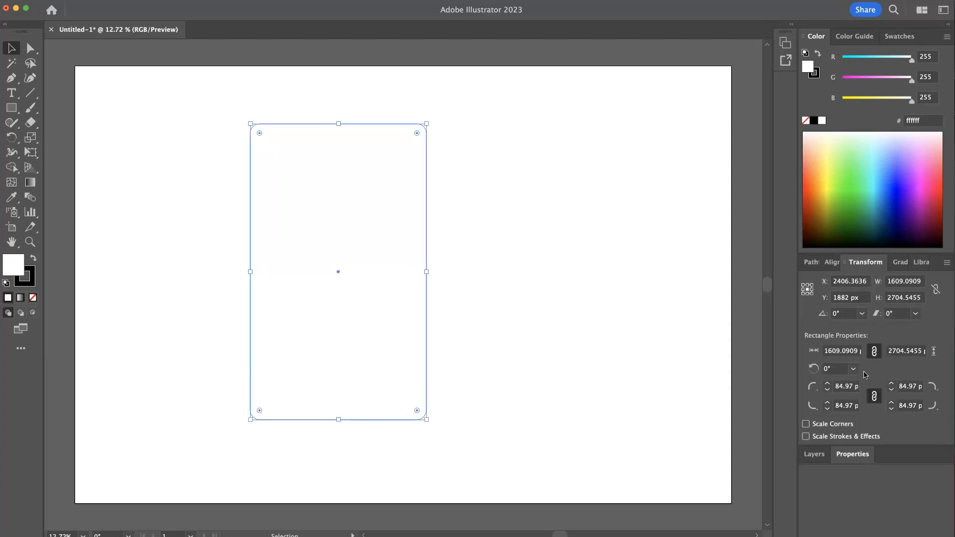
{"action": "left_click", "coordinate": [863, 460]}
{"action": "left_click", "coordinate": [861, 400]}
{"action": "left_click", "coordinate": [862, 401]}
{"action": "left_click", "coordinate": [862, 401]}
{"action": "left_click", "coordinate": [861, 400]}
{"action": "left_click", "coordinate": [861, 401]}
{"action": "left_click", "coordinate": [862, 400]}
{"action": "left_click", "coordinate": [862, 401]}
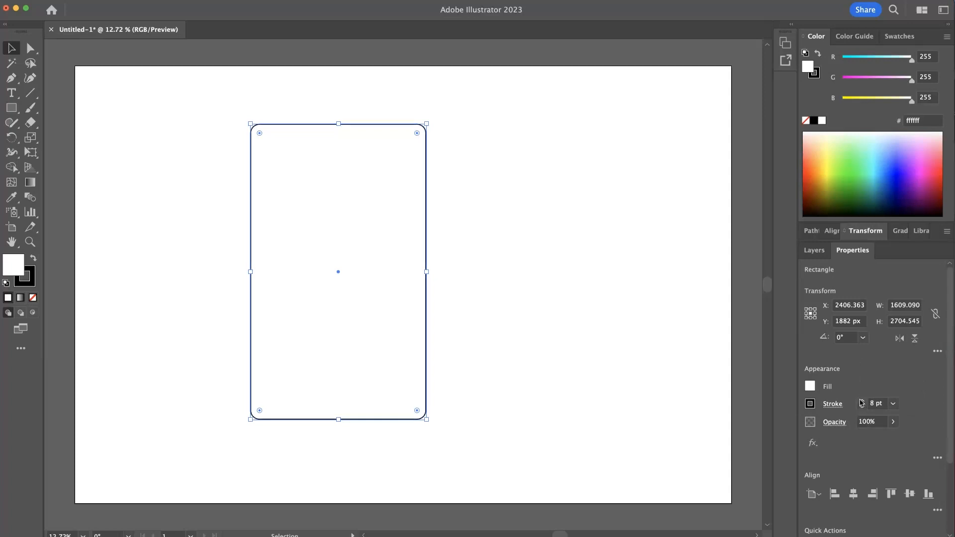
- Reshape the rounded rectangle into a narrower phone outline about 1435 px wide by moving its anchor points
{"action": "left_click", "coordinate": [490, 377]}
{"action": "left_click_drag", "start_coordinate": [488, 297], "coordinate": [325, 331]}
{"action": "left_click_drag", "start_coordinate": [425, 328], "coordinate": [474, 326]}
{"action": "left_click", "coordinate": [539, 384]}
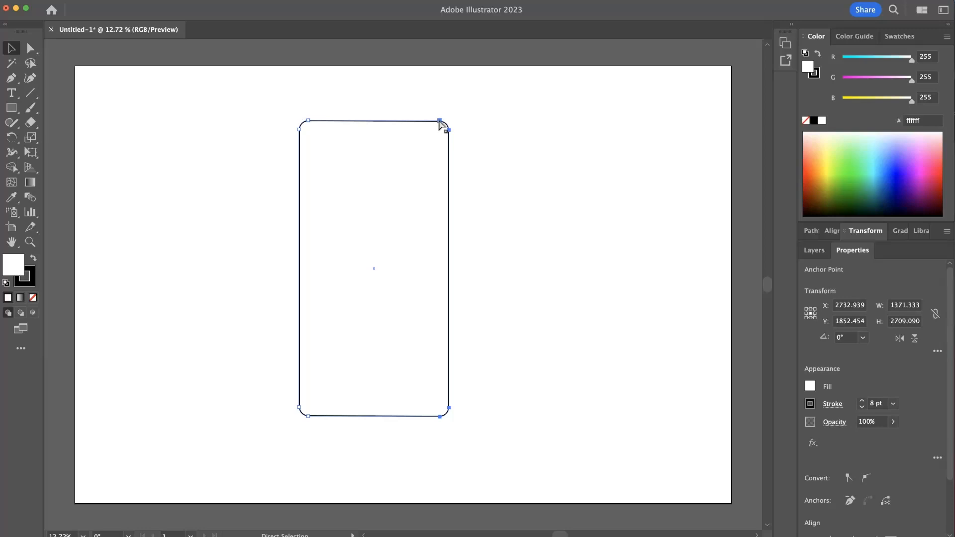
{"action": "left_click_drag", "start_coordinate": [438, 121], "coordinate": [446, 121]}
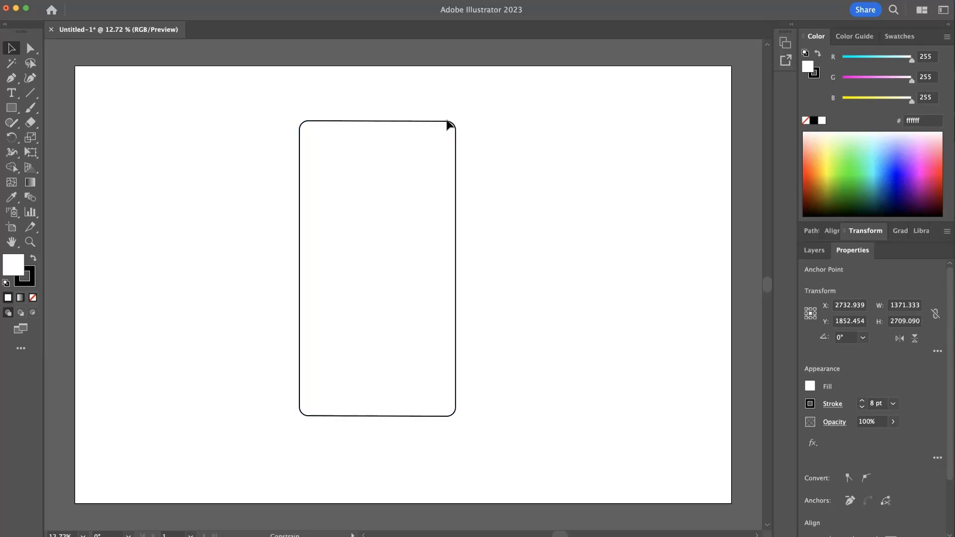
{"action": "left_click", "coordinate": [527, 157]}
{"action": "left_click", "coordinate": [309, 287]}
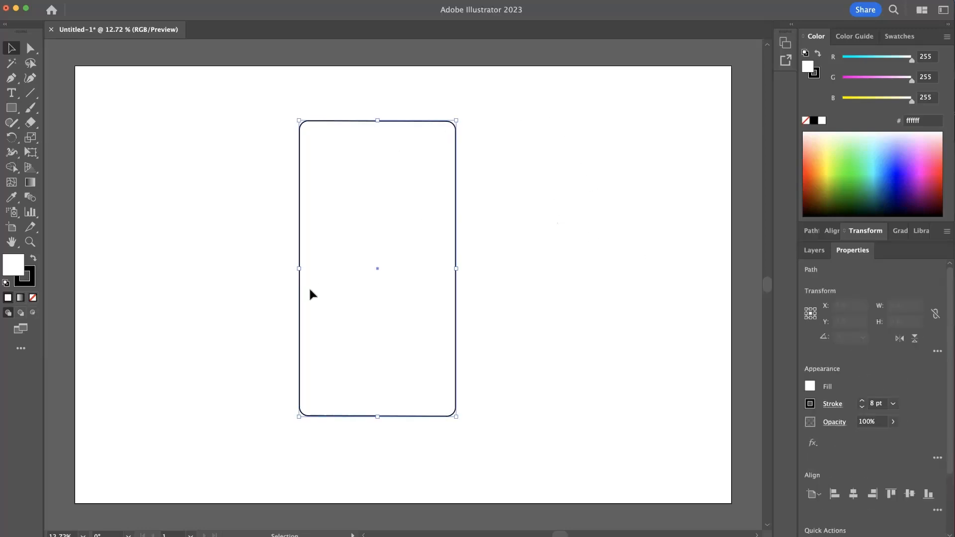
{"action": "left_click", "coordinate": [500, 273]}
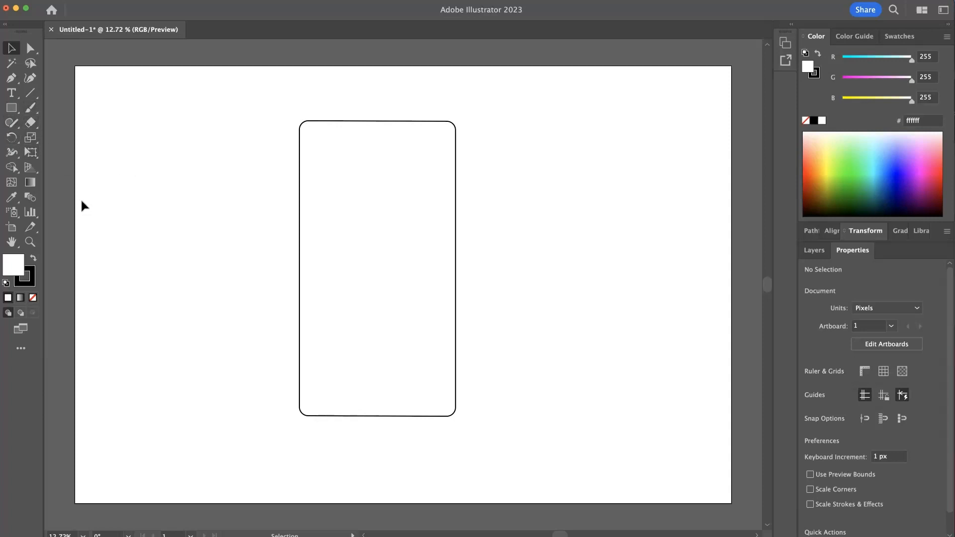
- Draw a wide rectangle about 1191 × 545 px inside the phone outline
{"action": "left_click", "coordinate": [11, 107]}
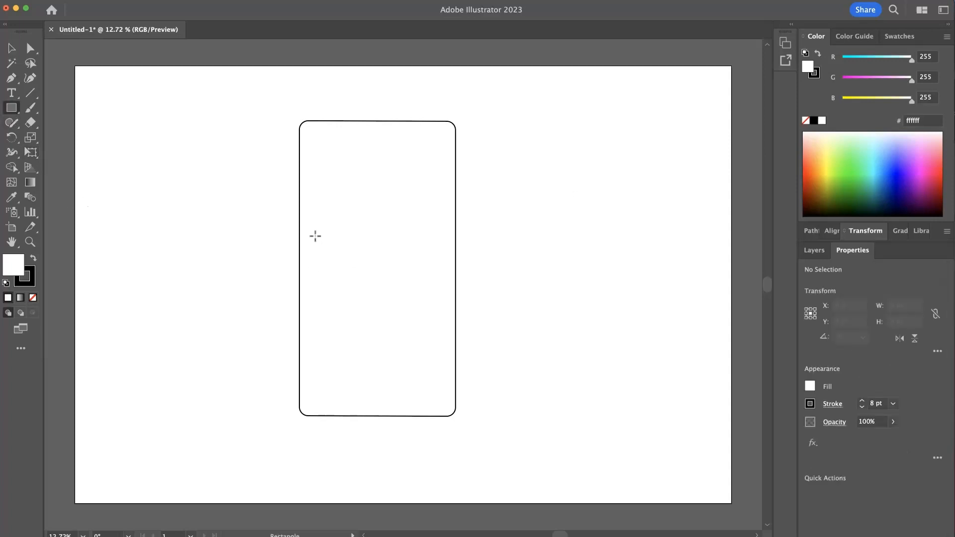
{"action": "mouse_move", "coordinate": [315, 232]}
{"action": "left_mouse_down"}
{"action": "mouse_move", "coordinate": [430, 297]}
{"action": "mouse_move", "coordinate": [443, 293]}
{"action": "left_mouse_up"}
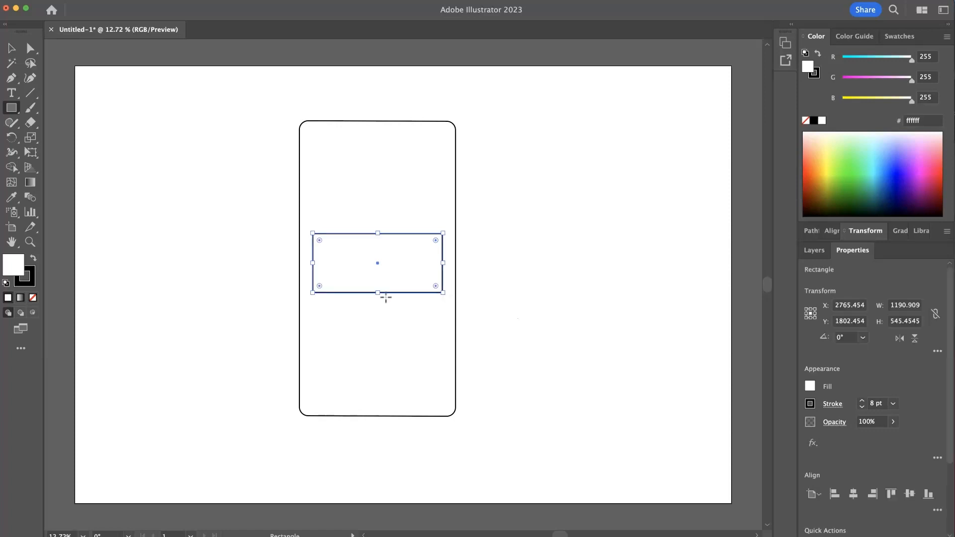
{"action": "key", "text": "super+shift+a"}
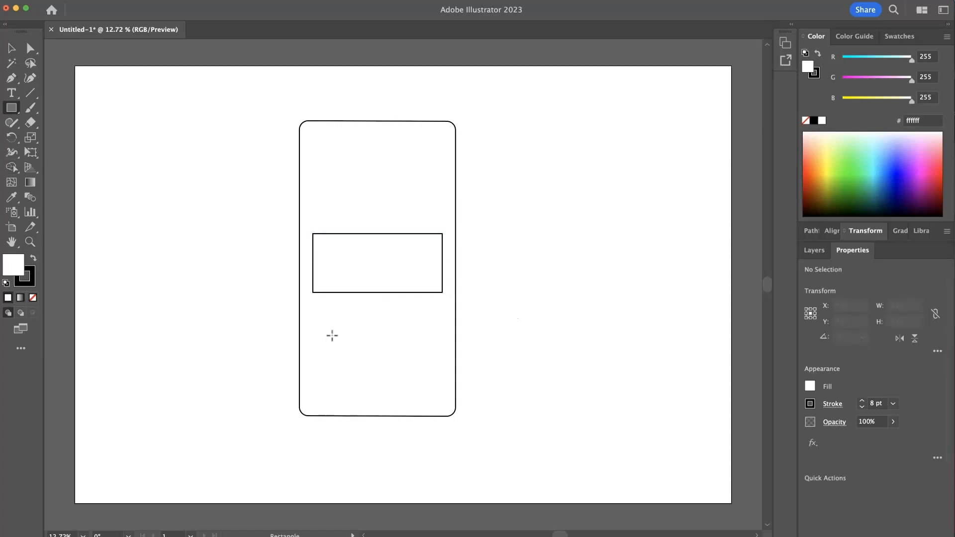
- Draw a rectangle about 545 × 655 px below the wide one and duplicate it to its right
{"action": "left_click_drag", "start_coordinate": [316, 305], "coordinate": [373, 373]}
{"action": "left_click", "coordinate": [11, 50]}
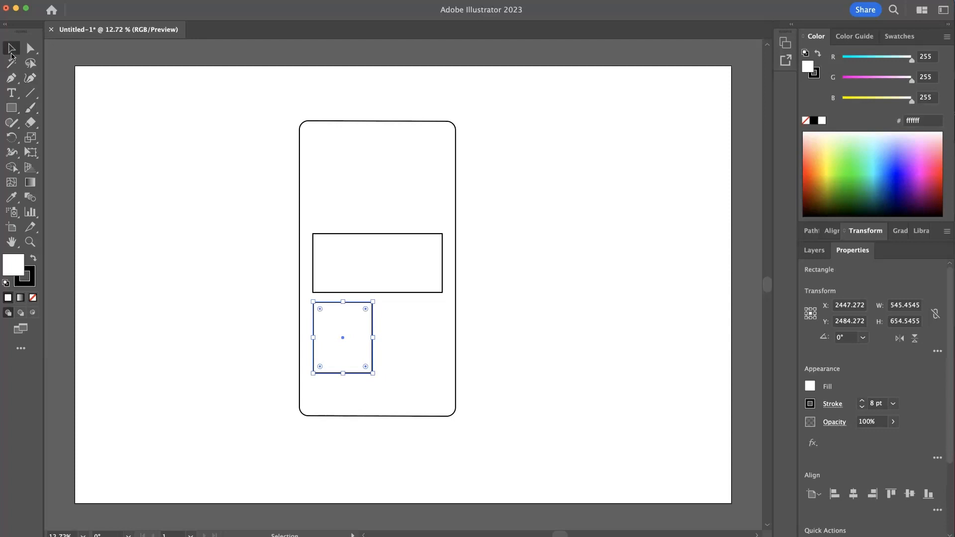
{"action": "left_click", "coordinate": [622, 380]}
{"action": "left_click_drag", "start_coordinate": [329, 347], "coordinate": [398, 356]}
{"action": "left_click", "coordinate": [500, 386]}
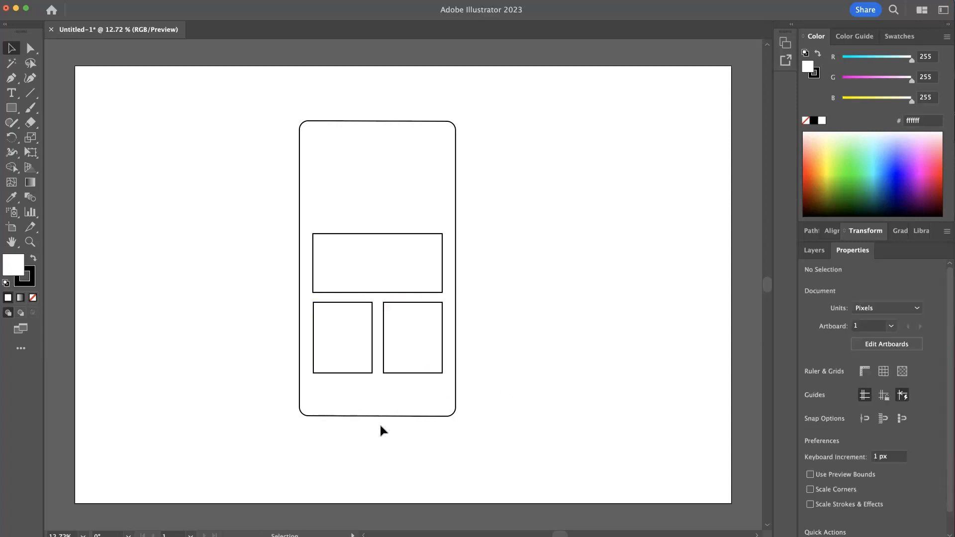
- Round the corners of the three inner rectangles
{"action": "left_click_drag", "start_coordinate": [518, 342], "coordinate": [263, 219]}
{"action": "left_click", "coordinate": [357, 229], "text": "shift"}
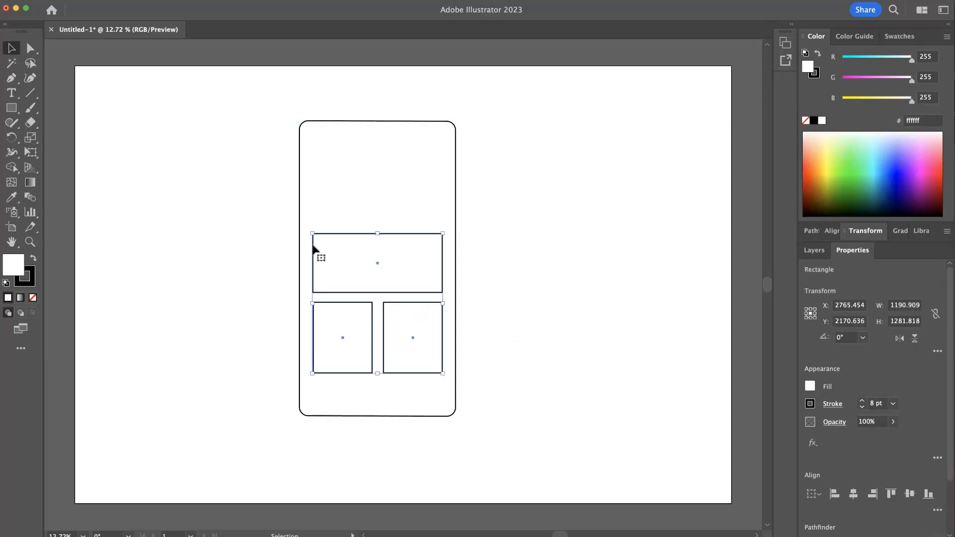
{"action": "key", "text": "a"}
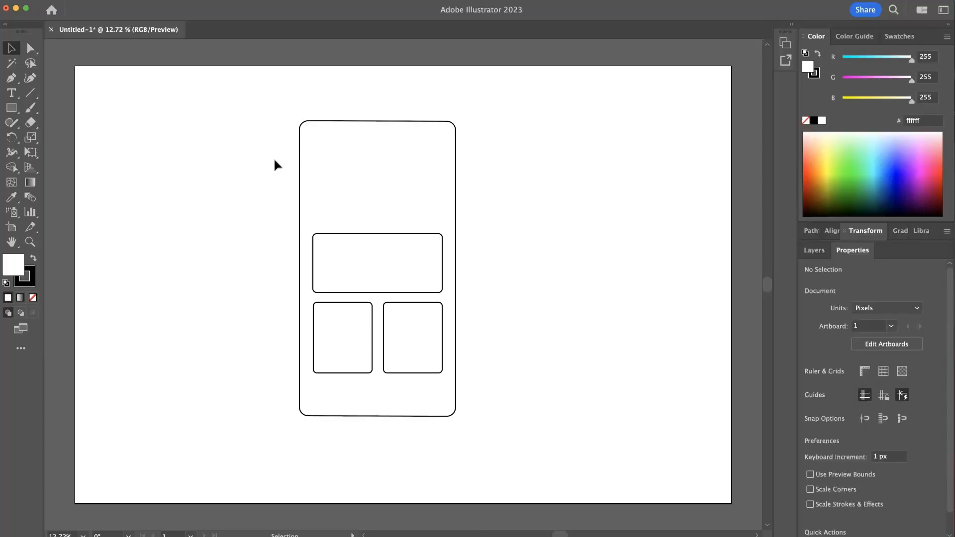
- Remove the three inner rectangles from the phone outline
{"action": "left_click_drag", "start_coordinate": [274, 162], "coordinate": [333, 192]}
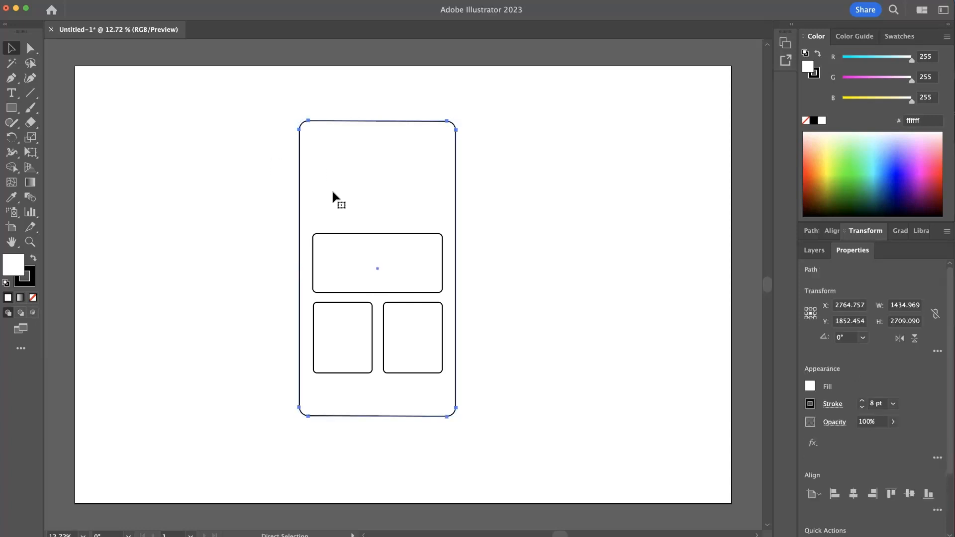
{"action": "key", "text": "ctrl+z"}
{"action": "left_click", "coordinate": [239, 155]}
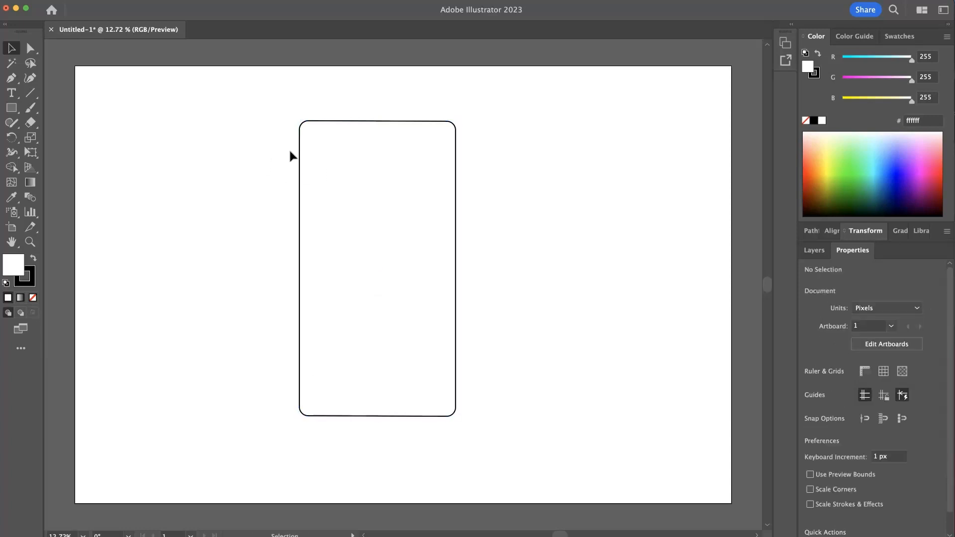
- Fill the phone outline with black and set its stroke to none
{"action": "left_click", "coordinate": [348, 152]}
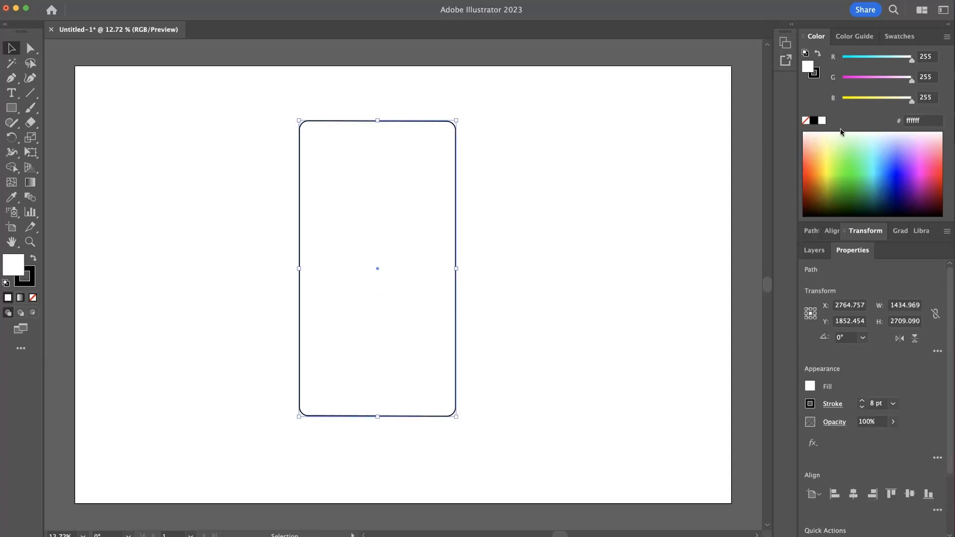
{"action": "left_click", "coordinate": [818, 55]}
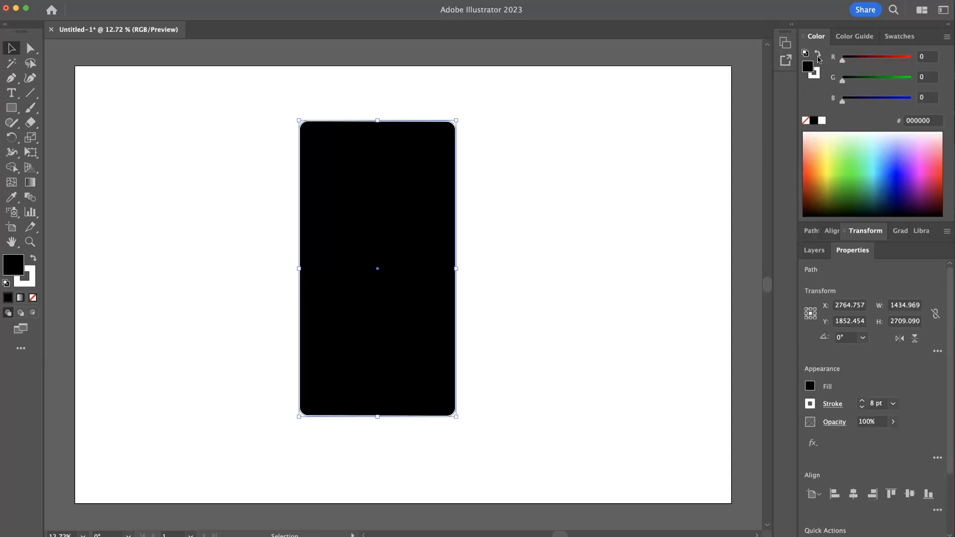
{"action": "left_click", "coordinate": [818, 74]}
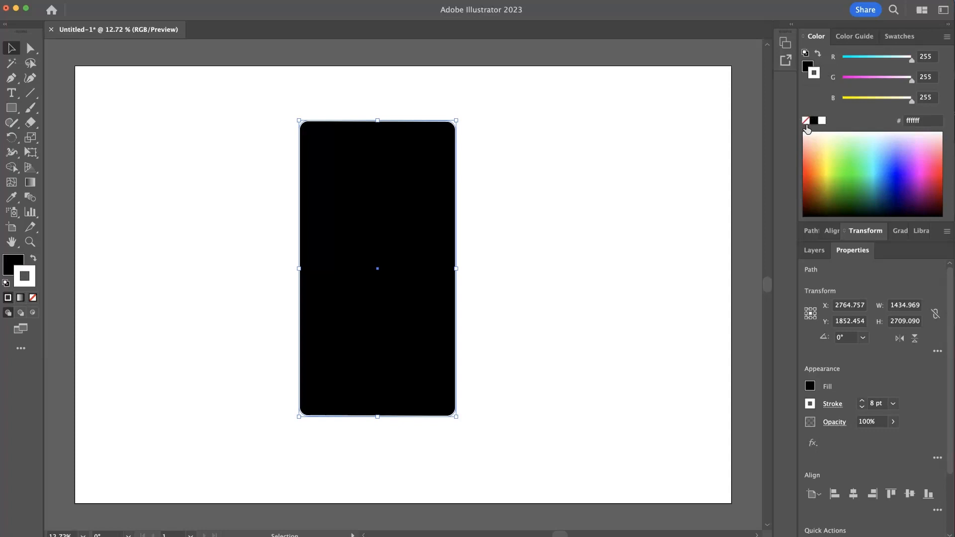
{"action": "left_click", "coordinate": [806, 122]}
{"action": "left_click", "coordinate": [806, 65]}
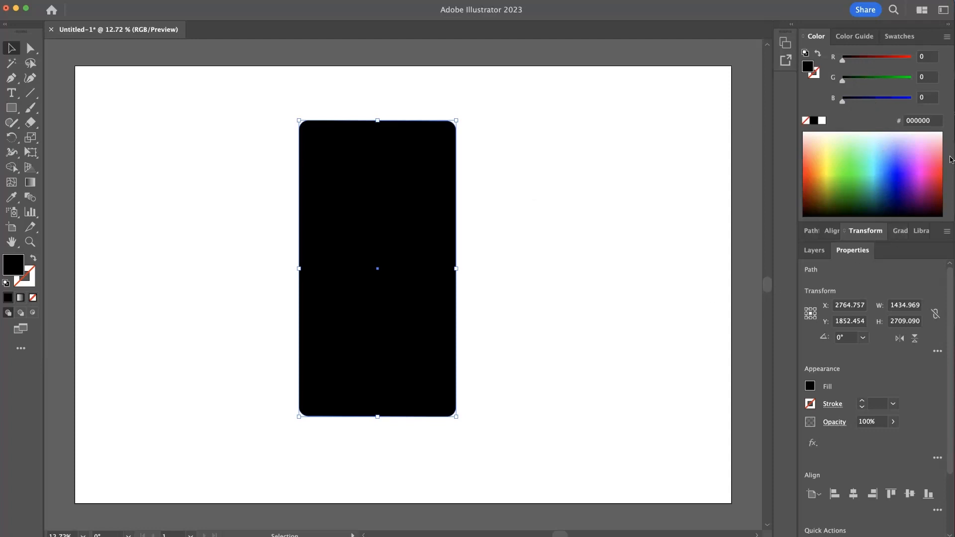
- Apply a freeform gradient in Points mode and move the lower-left color point up near the top center
{"action": "left_click", "coordinate": [901, 231]}
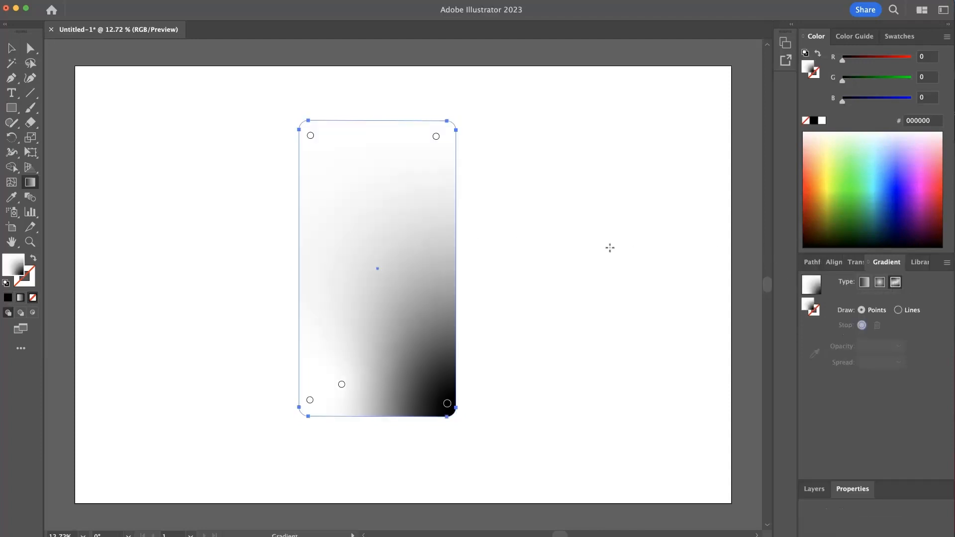
{"action": "mouse_move", "coordinate": [341, 385]}
{"action": "left_mouse_down"}
{"action": "mouse_move", "coordinate": [411, 306]}
{"action": "mouse_move", "coordinate": [398, 158]}
{"action": "left_mouse_up"}
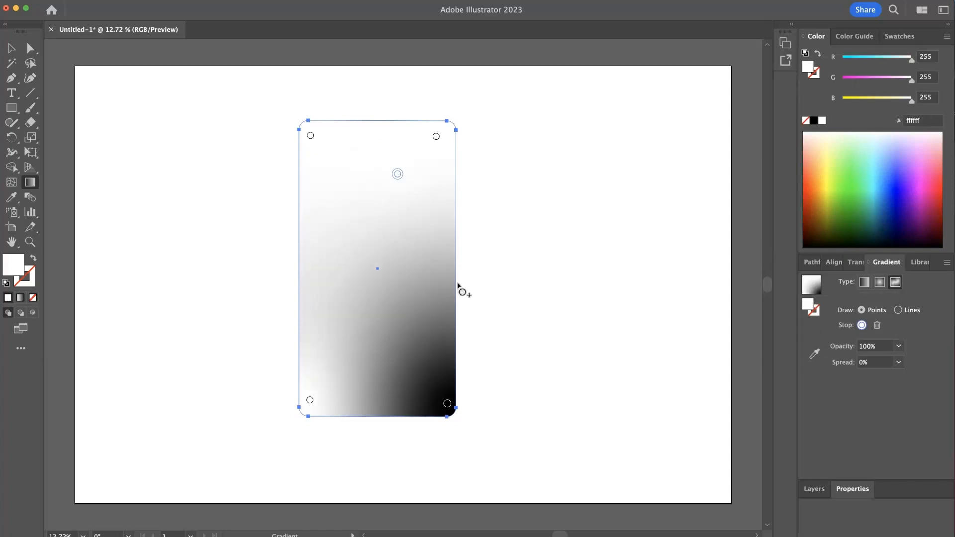
- Color the moved point b56bff and the top-right point ff96ff
{"action": "left_click_drag", "start_coordinate": [889, 83], "coordinate": [891, 61]}
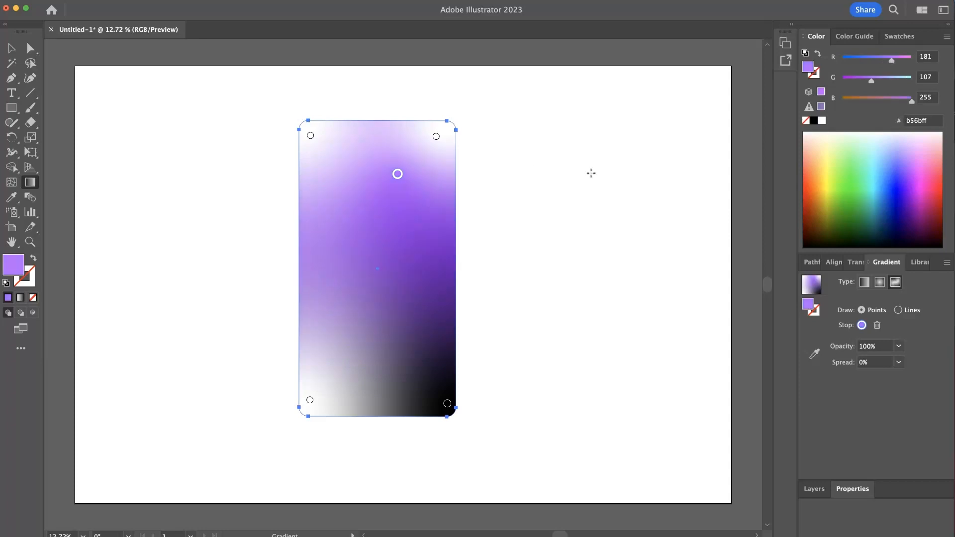
{"action": "left_click", "coordinate": [436, 136]}
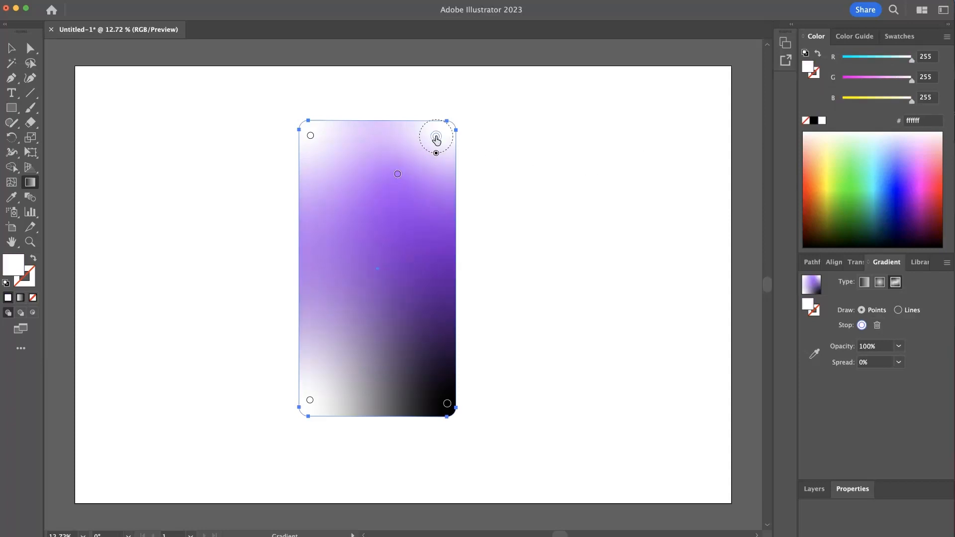
{"action": "left_click_drag", "start_coordinate": [894, 78], "coordinate": [878, 85]}
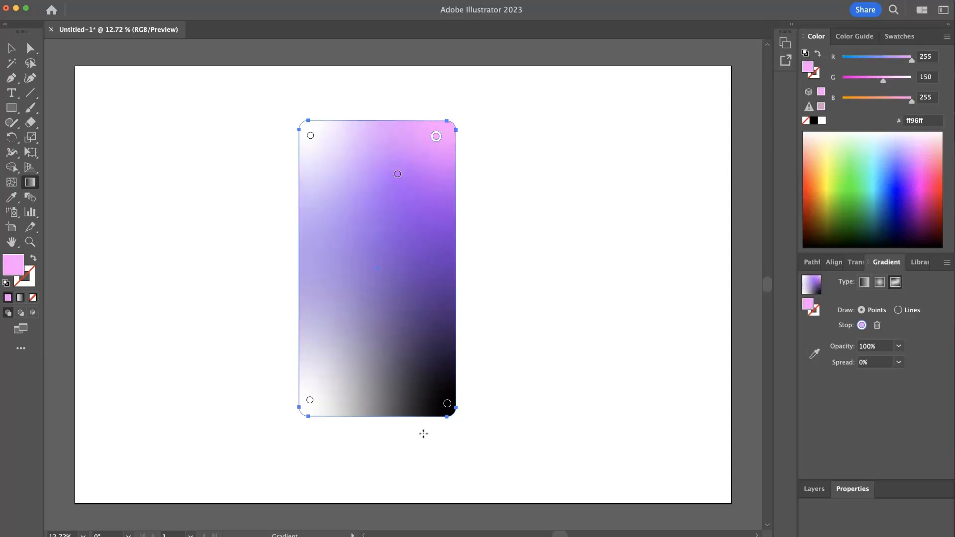
- Set the bottom-right gradient point to a dark purple of H 269.4°, S 76%, B 58.82%
{"action": "left_click", "coordinate": [447, 404]}
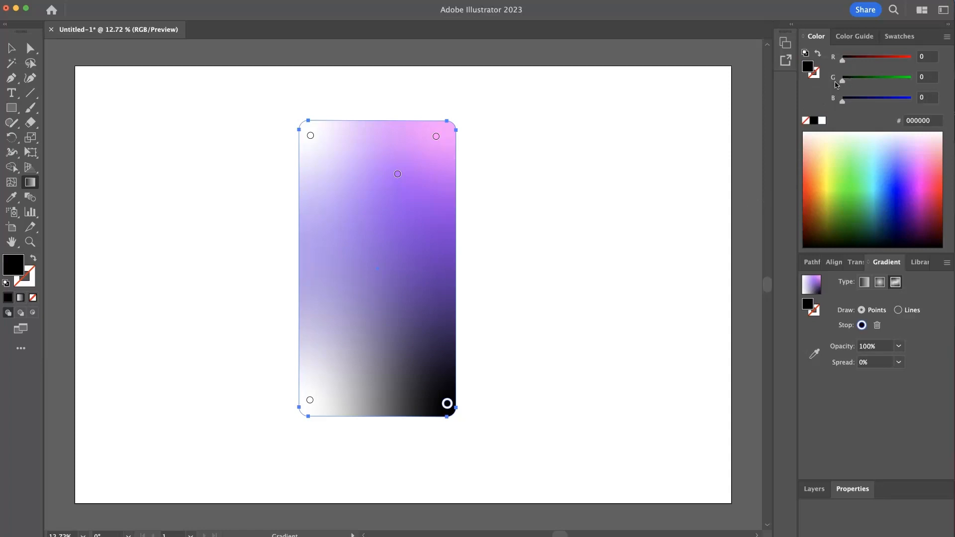
{"action": "left_click", "coordinate": [398, 174]}
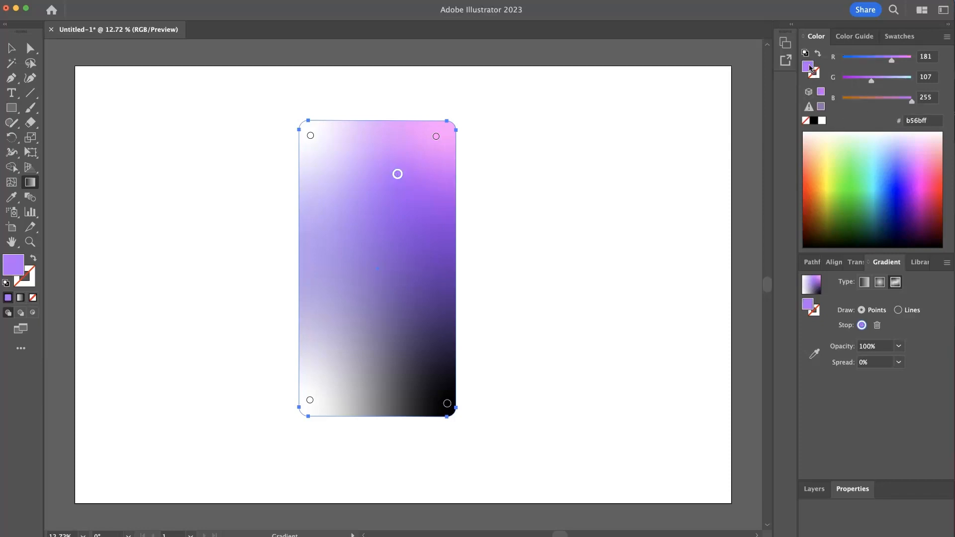
{"action": "left_click", "coordinate": [447, 403]}
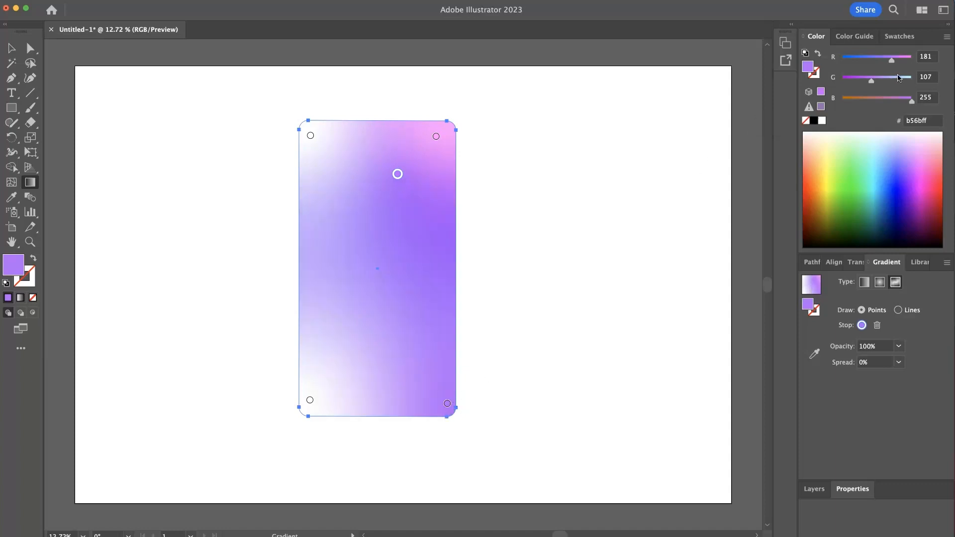
{"action": "left_click", "coordinate": [448, 404]}
{"action": "left_click", "coordinate": [954, 84]}
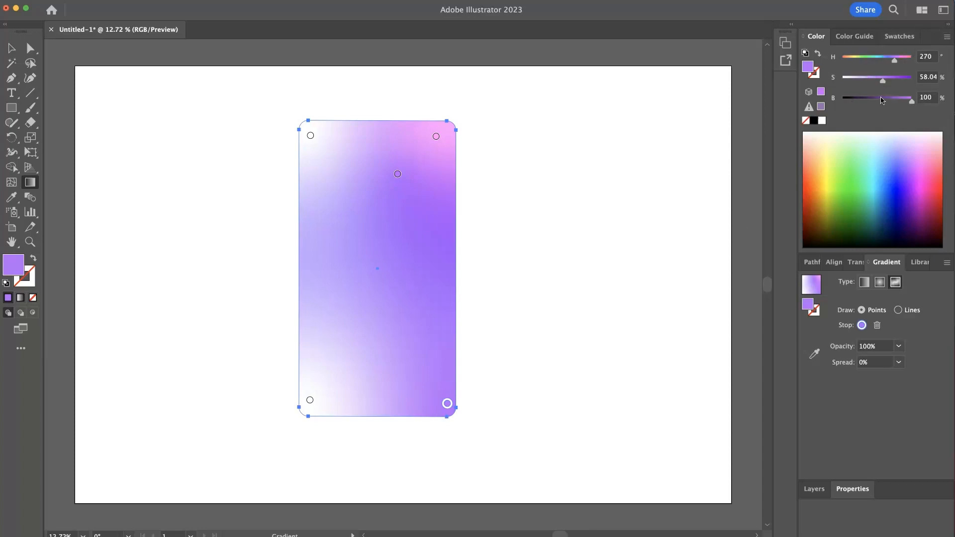
{"action": "left_click_drag", "start_coordinate": [910, 103], "coordinate": [891, 84]}
{"action": "left_click_drag", "start_coordinate": [893, 84], "coordinate": [899, 82]}
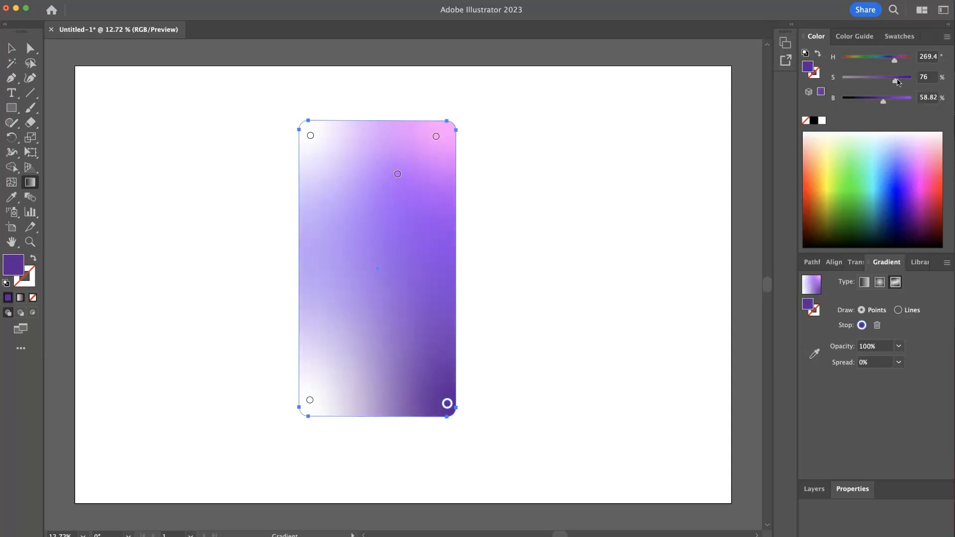
- Color the bottom-left point pink to match the top-right one and nudge the top-left and purple points inward
{"action": "left_click", "coordinate": [436, 137]}
{"action": "left_click_drag", "start_coordinate": [809, 71], "coordinate": [311, 402]}
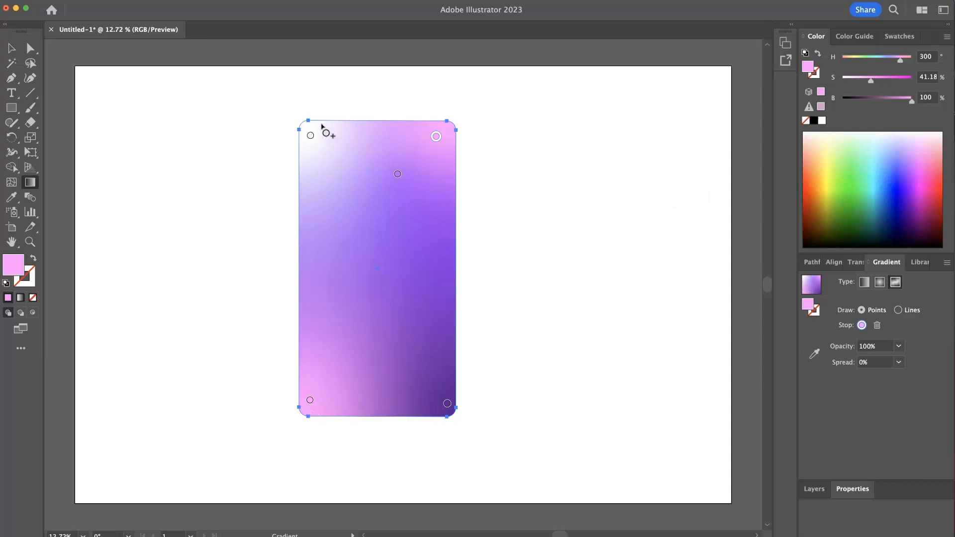
{"action": "left_click_drag", "start_coordinate": [310, 135], "coordinate": [328, 159]}
{"action": "left_click_drag", "start_coordinate": [398, 174], "coordinate": [386, 198]}
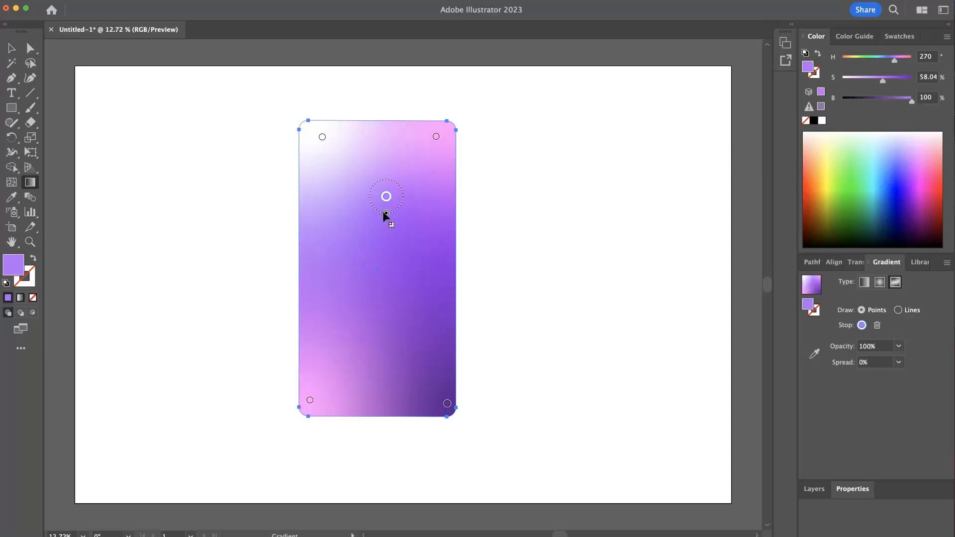
{"action": "left_click_drag", "start_coordinate": [386, 216], "coordinate": [386, 206]}
- Nudge the bottom-right point and add a dark purple point at the middle of the left edge
{"action": "left_click", "coordinate": [447, 404]}
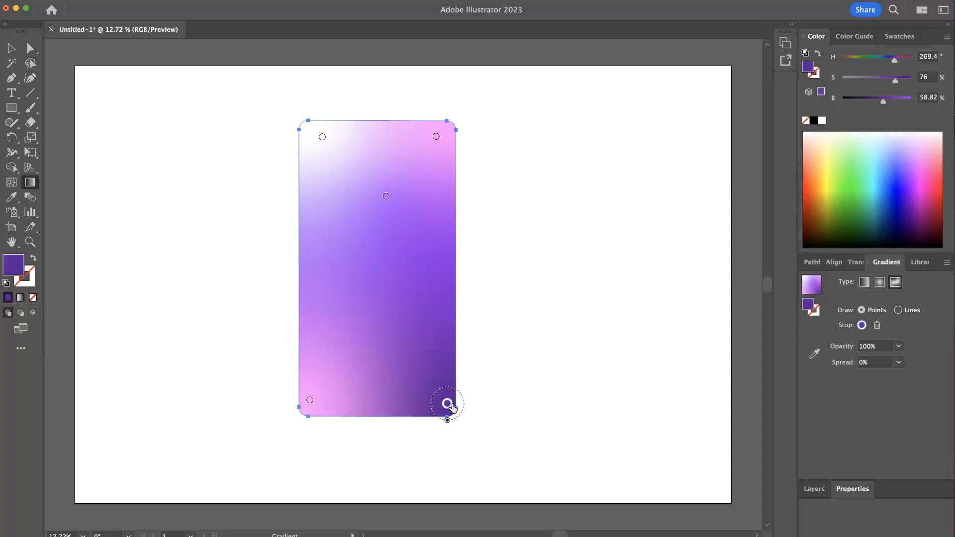
{"action": "left_click_drag", "start_coordinate": [447, 405], "coordinate": [443, 406]}
{"action": "left_click", "coordinate": [324, 289]}
{"action": "left_click_drag", "start_coordinate": [322, 284], "coordinate": [300, 281]}
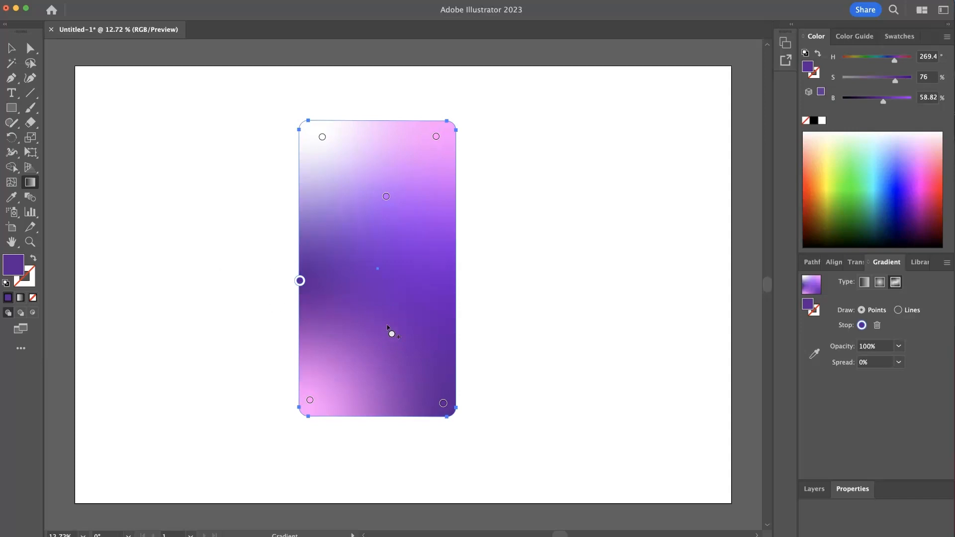
- Drag the added left-edge dark purple gradient point down, delete it, and leave gradient editing
{"action": "left_click_drag", "start_coordinate": [301, 281], "coordinate": [301, 297]}
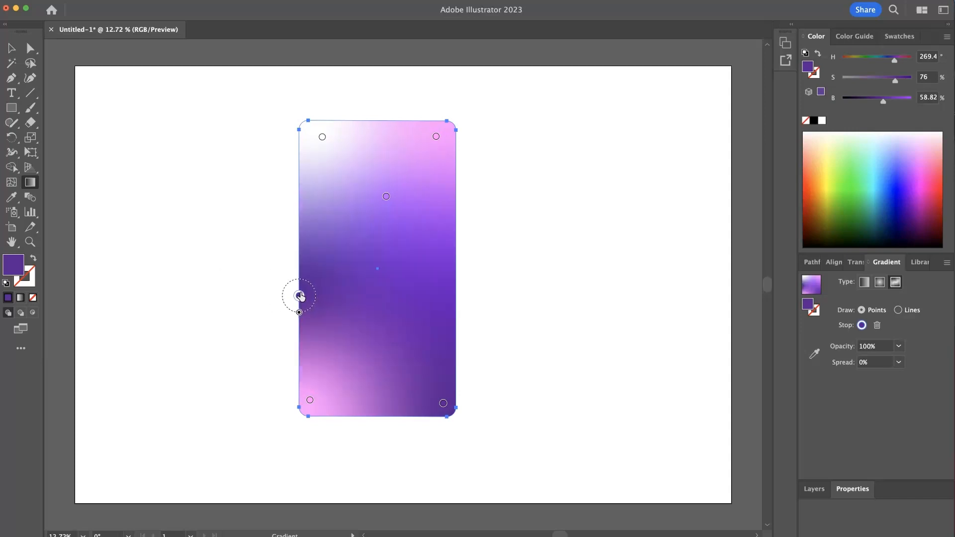
{"action": "key", "text": "Delete"}
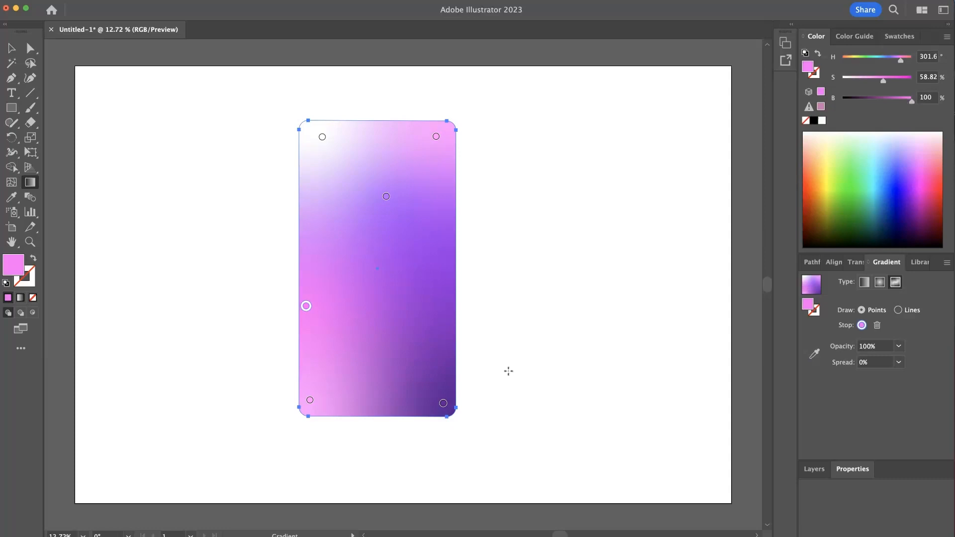
{"action": "left_click", "coordinate": [443, 403]}
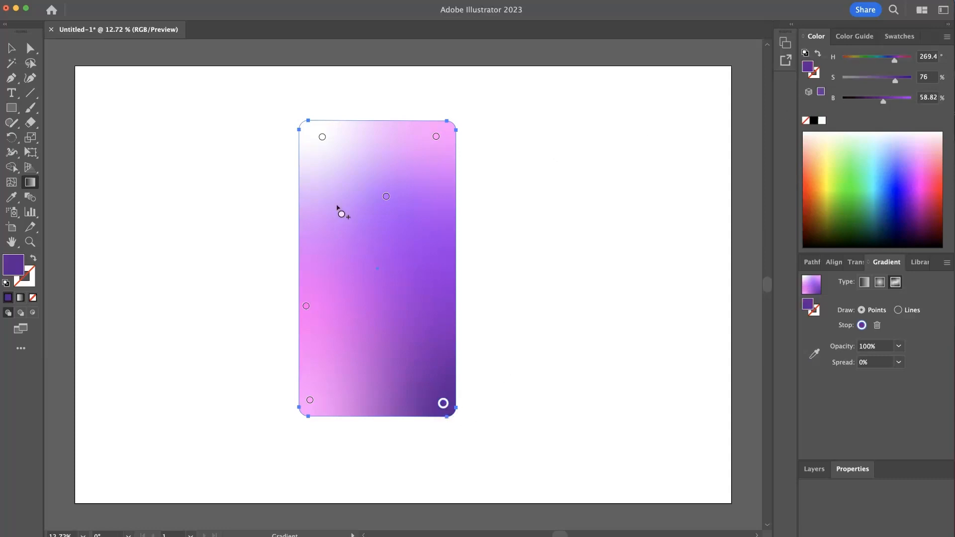
{"action": "left_click", "coordinate": [386, 197]}
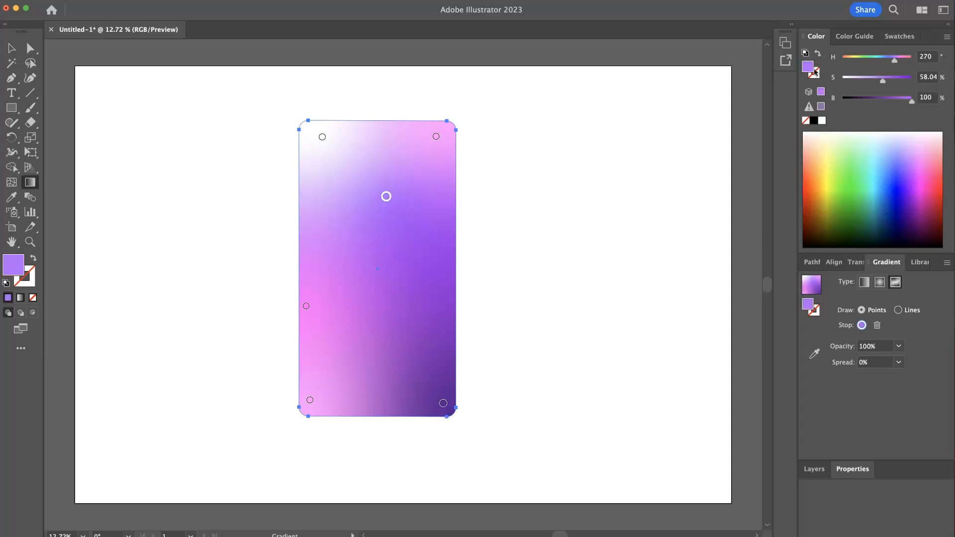
{"action": "left_click", "coordinate": [305, 307]}
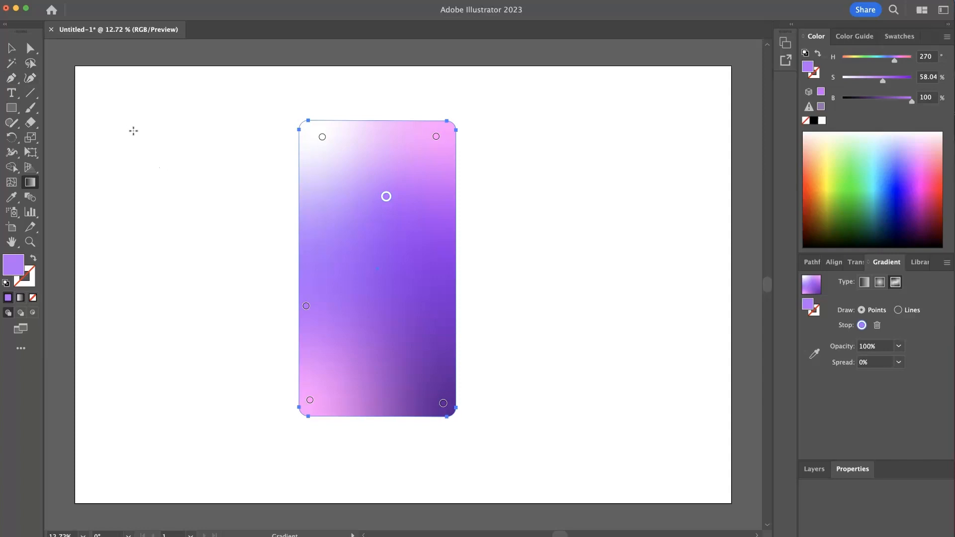
{"action": "key", "text": "v"}
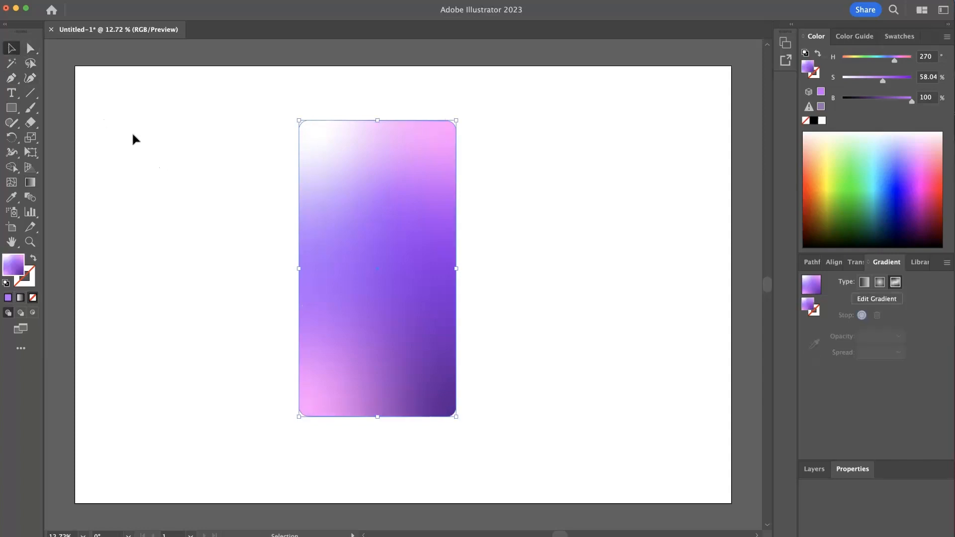
- Send the gradient card behind the three rounded panel rectangles, checking their layout in outline view
{"action": "left_click", "coordinate": [132, 134]}
{"action": "left_click", "coordinate": [438, 311]}
{"action": "key", "text": "super"}
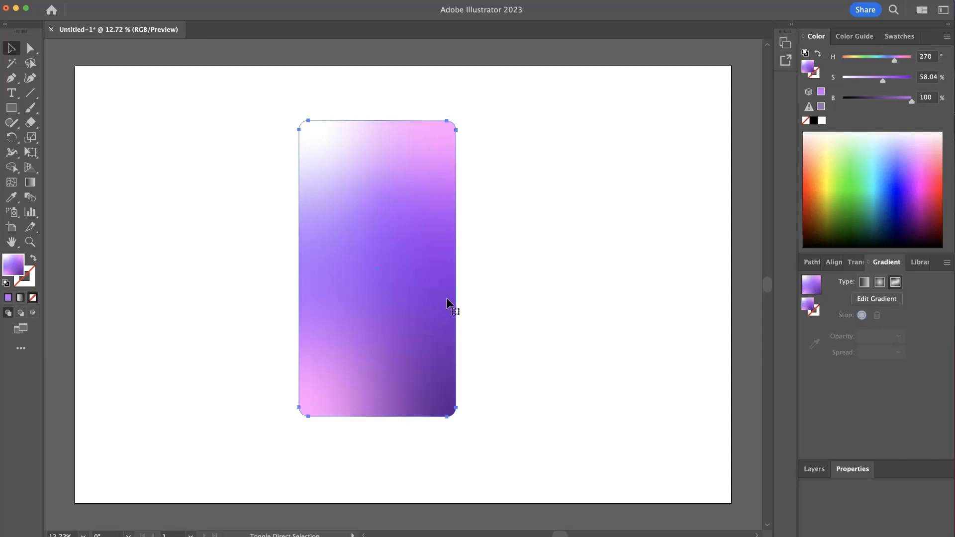
{"action": "key", "text": "super+y"}
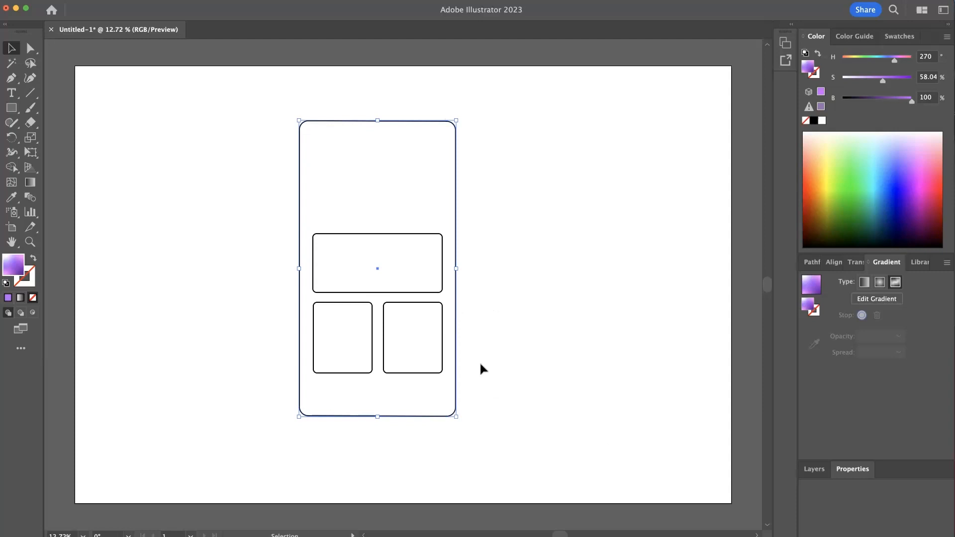
{"action": "left_click", "coordinate": [489, 281]}
{"action": "key", "text": "super+y"}
{"action": "left_click_drag", "start_coordinate": [435, 184], "coordinate": [749, 214]}
{"action": "key", "text": "super+z"}
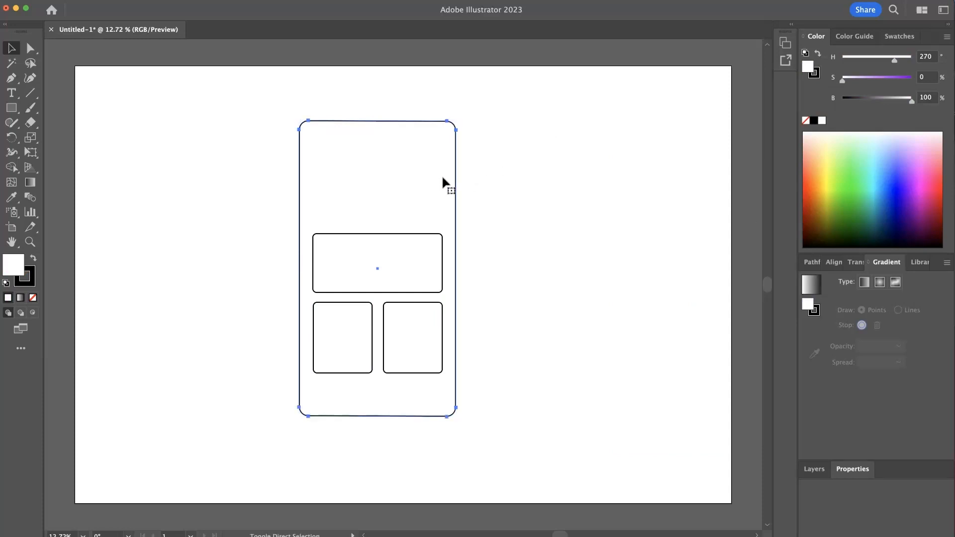
{"action": "key", "text": "super+shift+["}
{"action": "left_click", "coordinate": [522, 206]}
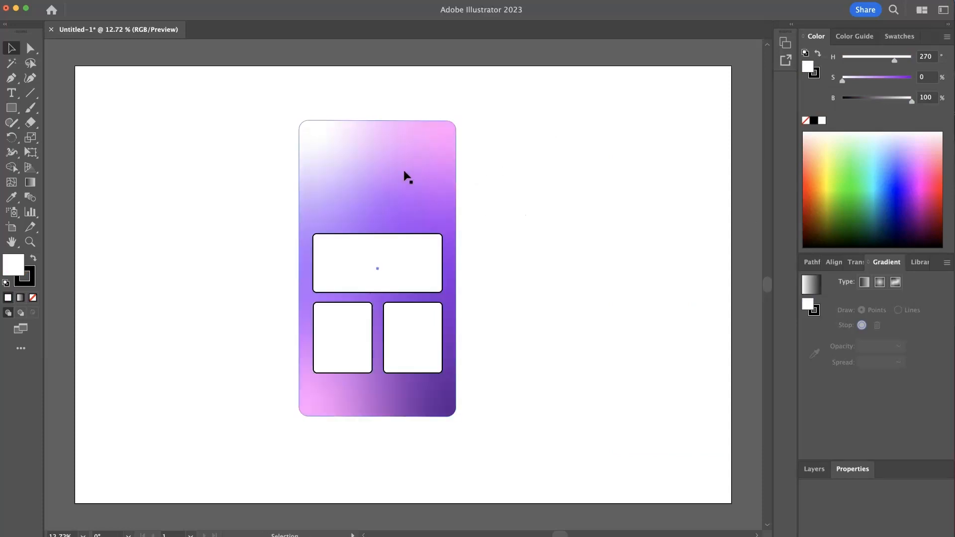
- Lock the gradient card and select the white outline rectangle of the phone shape
{"action": "left_click", "coordinate": [405, 176]}
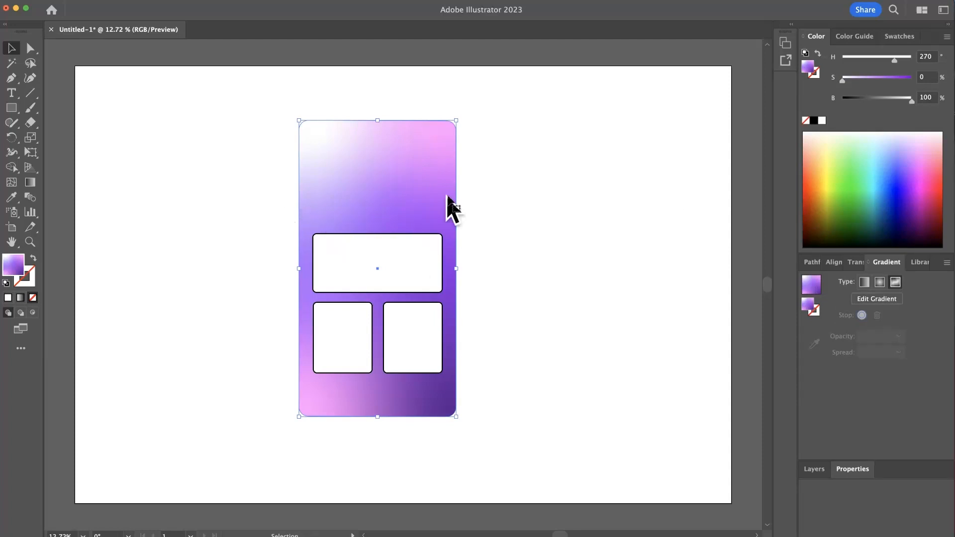
{"action": "left_click_drag", "start_coordinate": [486, 193], "coordinate": [381, 191]}
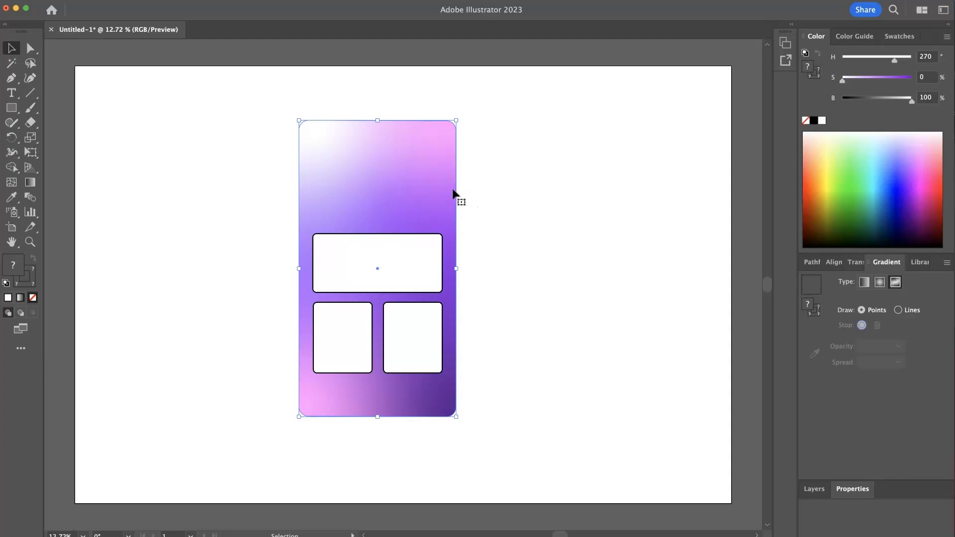
{"action": "left_click", "coordinate": [424, 196], "text": "shift"}
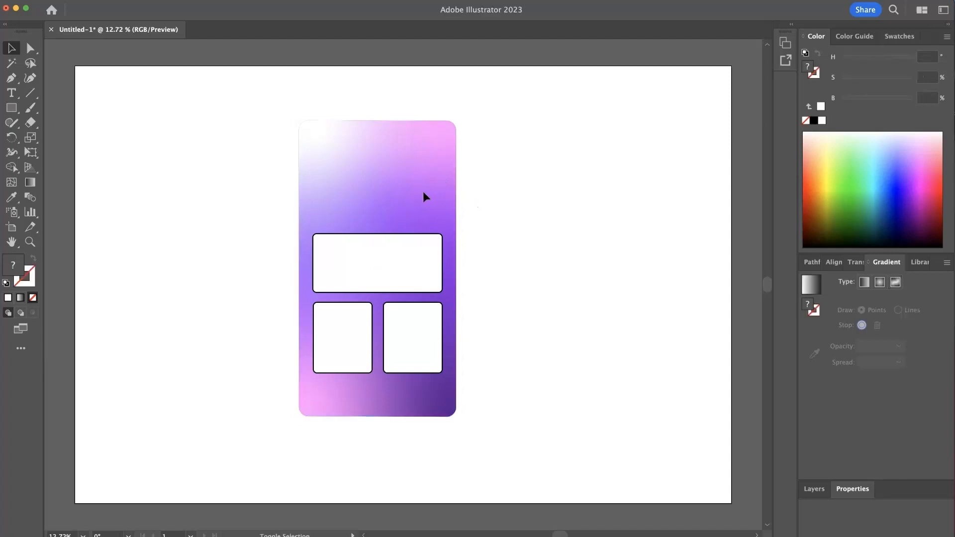
{"action": "left_click", "coordinate": [428, 189]}
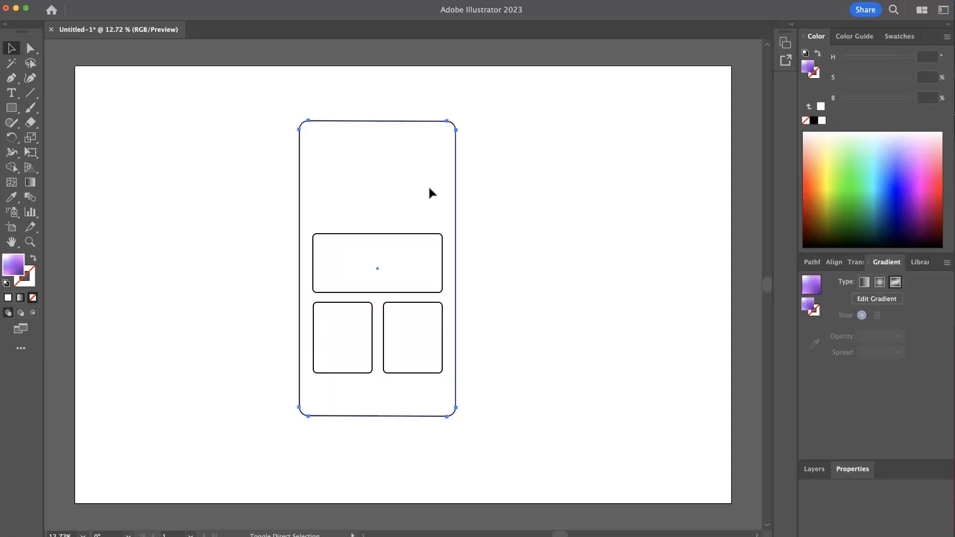
{"action": "key", "text": "super+2"}
{"action": "left_click", "coordinate": [395, 171]}
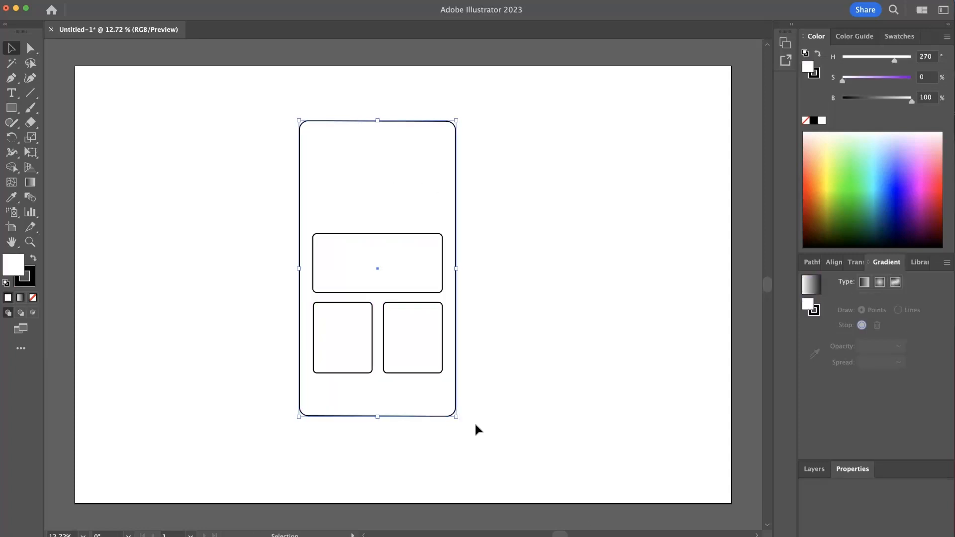
- Offset the phone outline path by 40 px to create a larger frame
{"action": "left_click", "coordinate": [28, 0]}
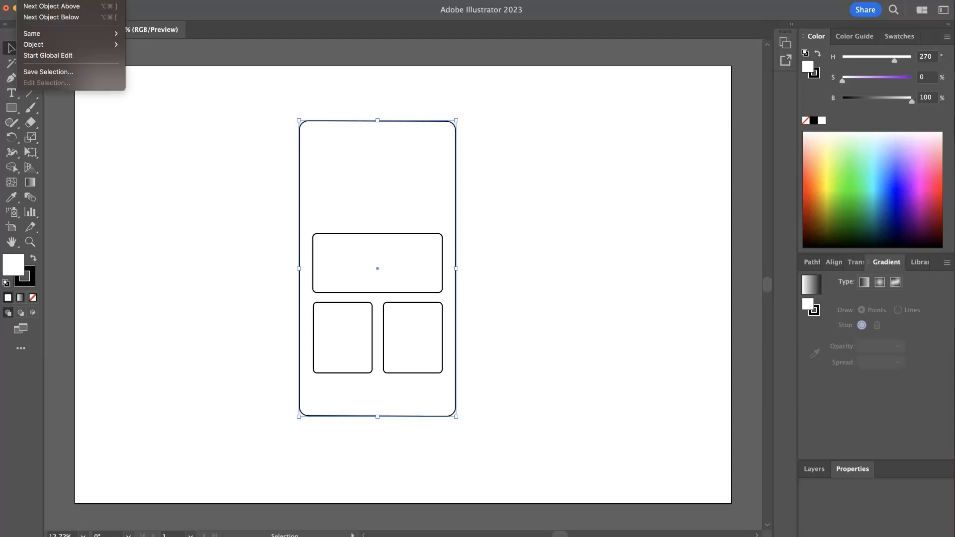
{"action": "mouse_move", "coordinate": [21, 188]}
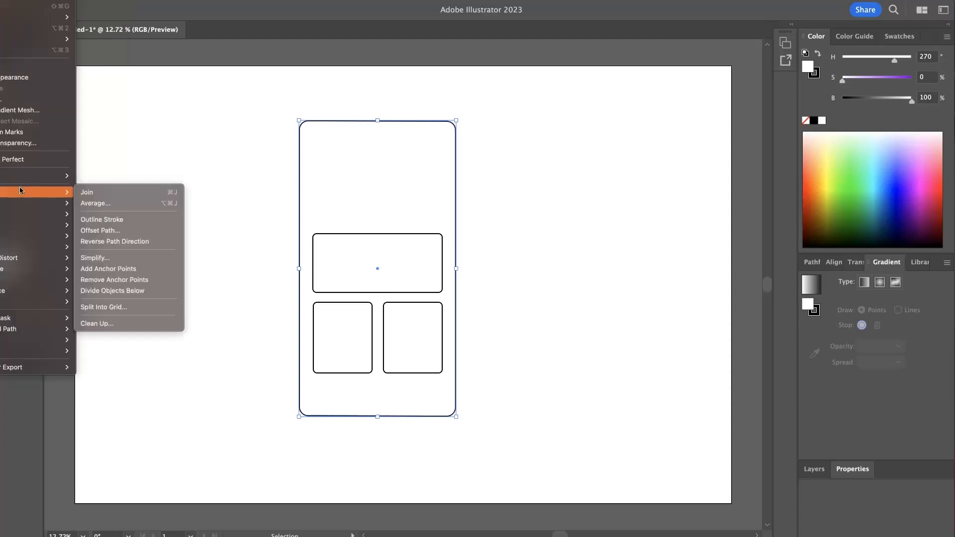
{"action": "left_click", "coordinate": [127, 230]}
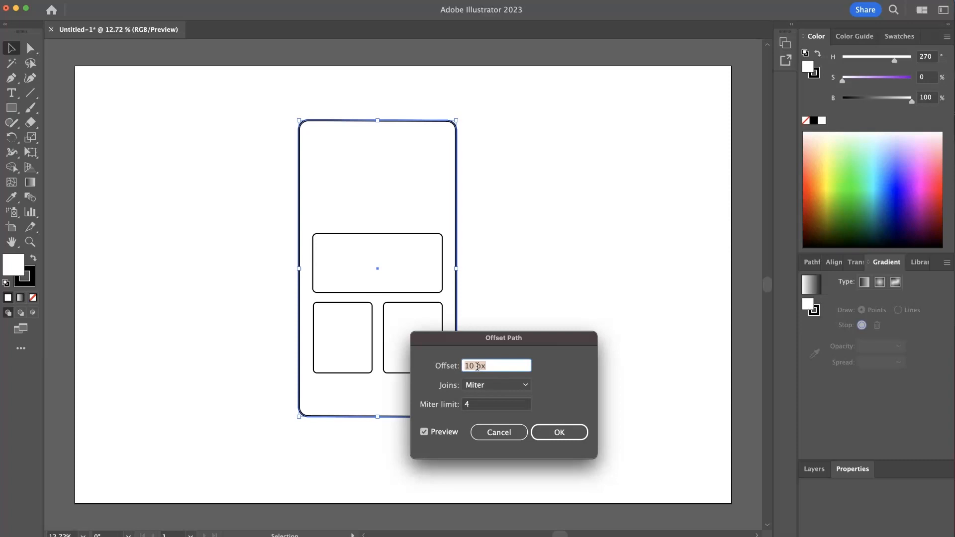
{"action": "type", "text": "30"}
{"action": "key", "text": "Tab"}
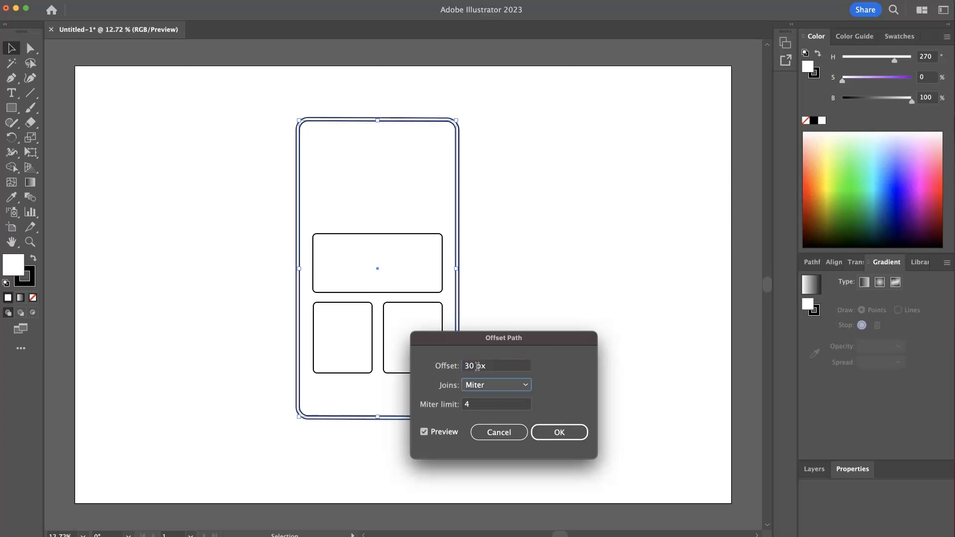
{"action": "left_click", "coordinate": [478, 366]}
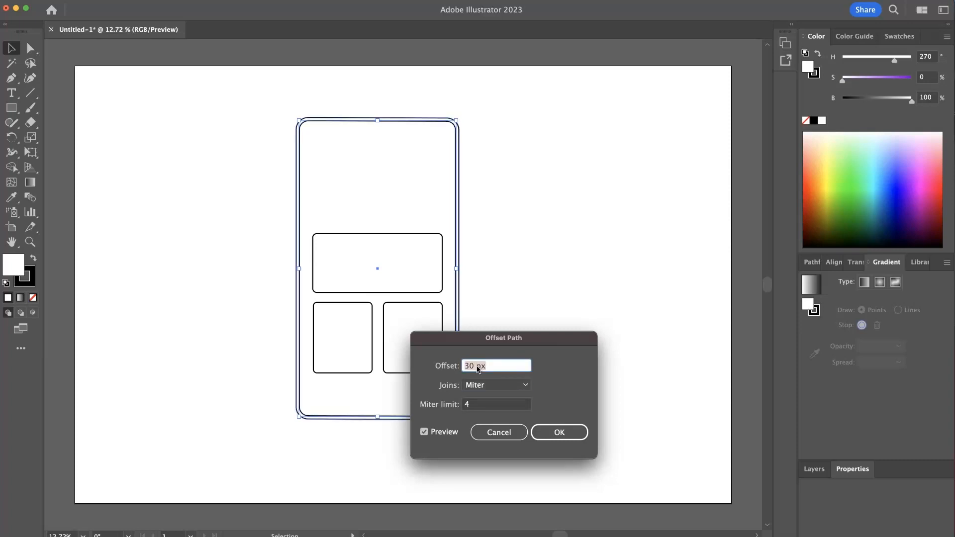
{"action": "type", "text": "40"}
{"action": "key", "text": "Tab"}
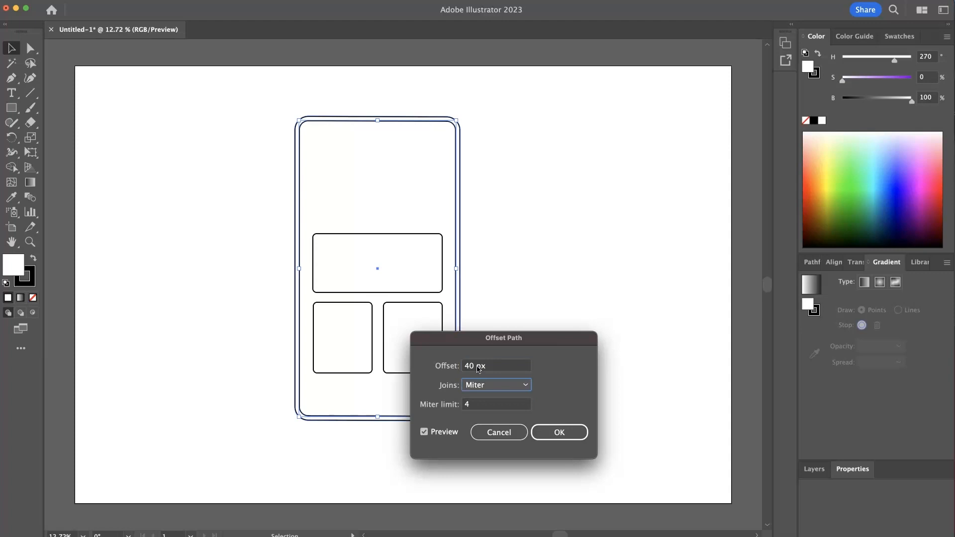
{"action": "left_click", "coordinate": [576, 432]}
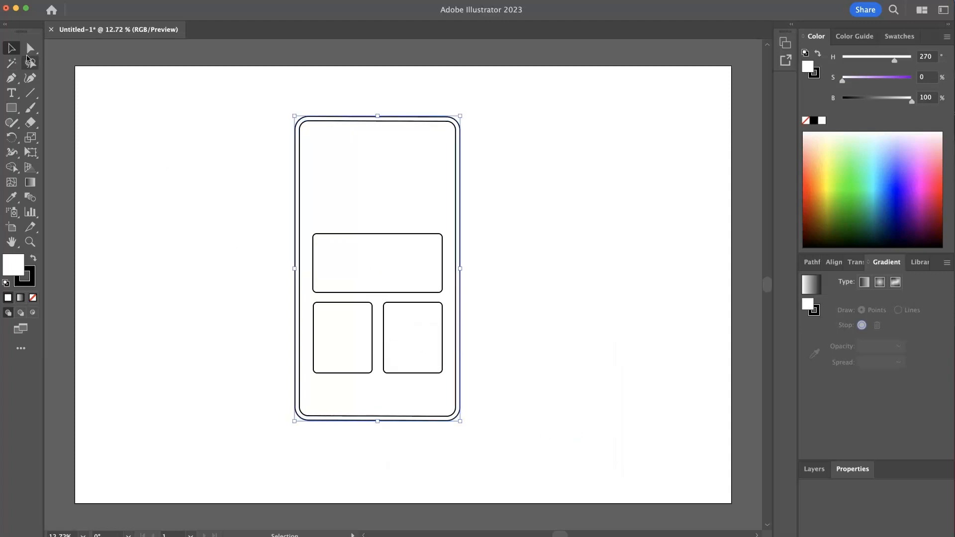
- Delete the original inner outline rectangle so the gradient card shows inside the offset frame
{"action": "left_click", "coordinate": [228, 220]}
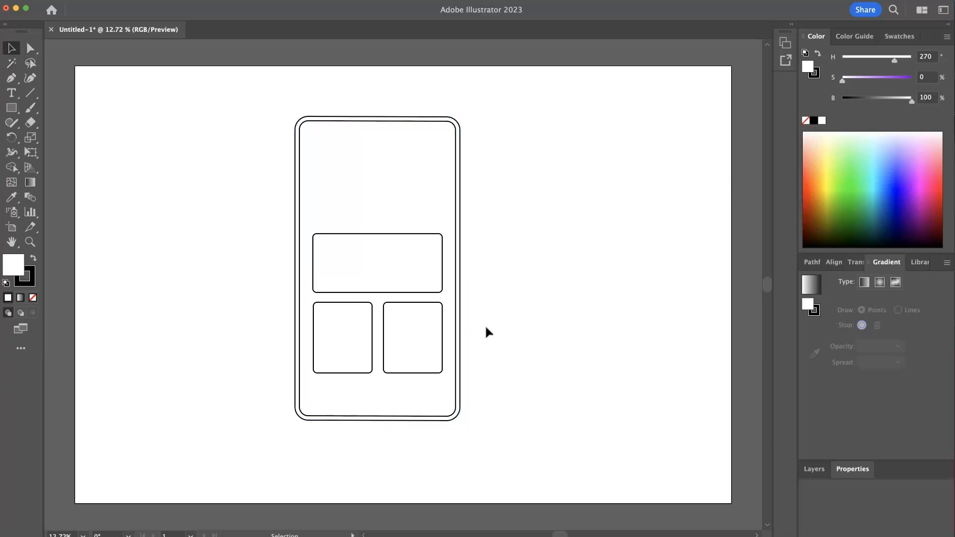
{"action": "left_click", "coordinate": [470, 418]}
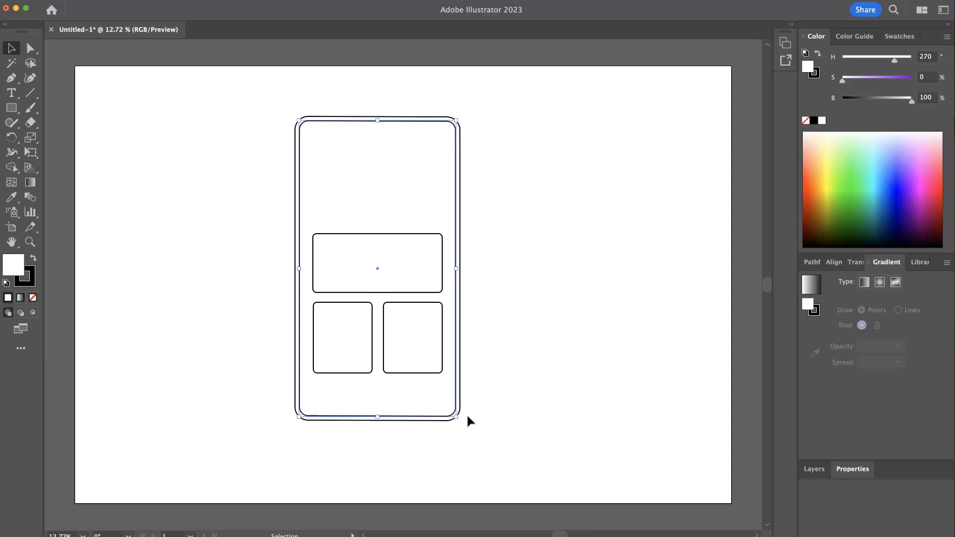
{"action": "key", "text": "Delete"}
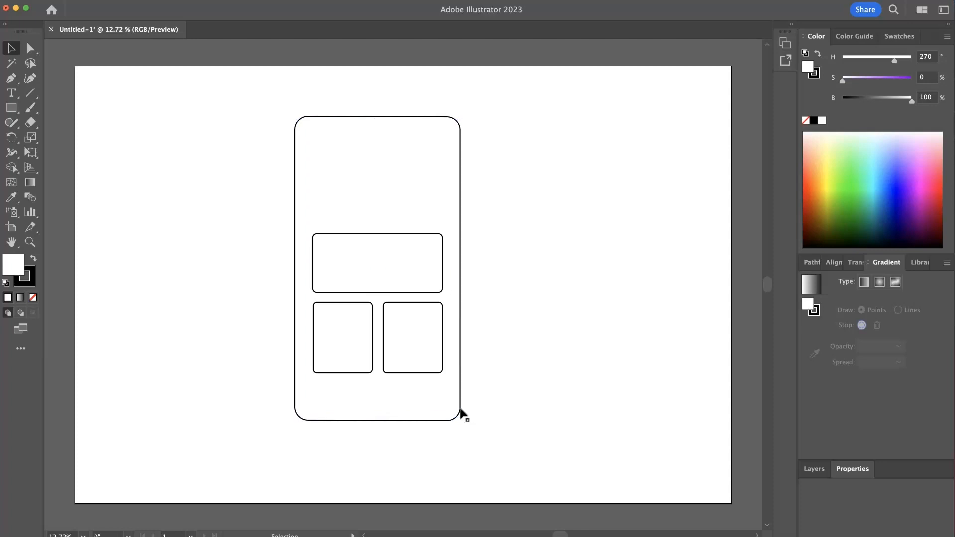
{"action": "left_click", "coordinate": [444, 414]}
{"action": "key", "text": "period"}
{"action": "left_click", "coordinate": [535, 393]}
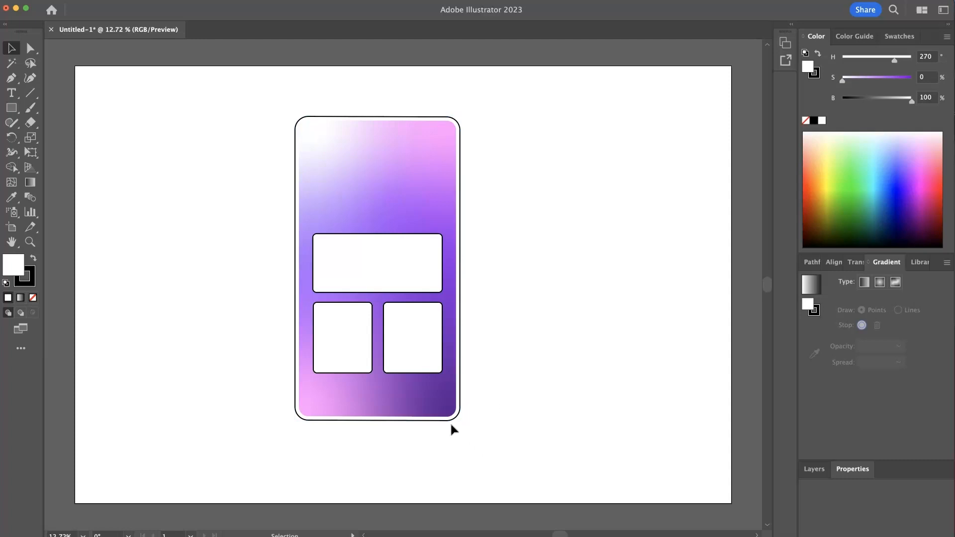
- Select the three white panels and remove their stroke
{"action": "left_click", "coordinate": [453, 423]}
{"action": "left_click", "coordinate": [528, 405]}
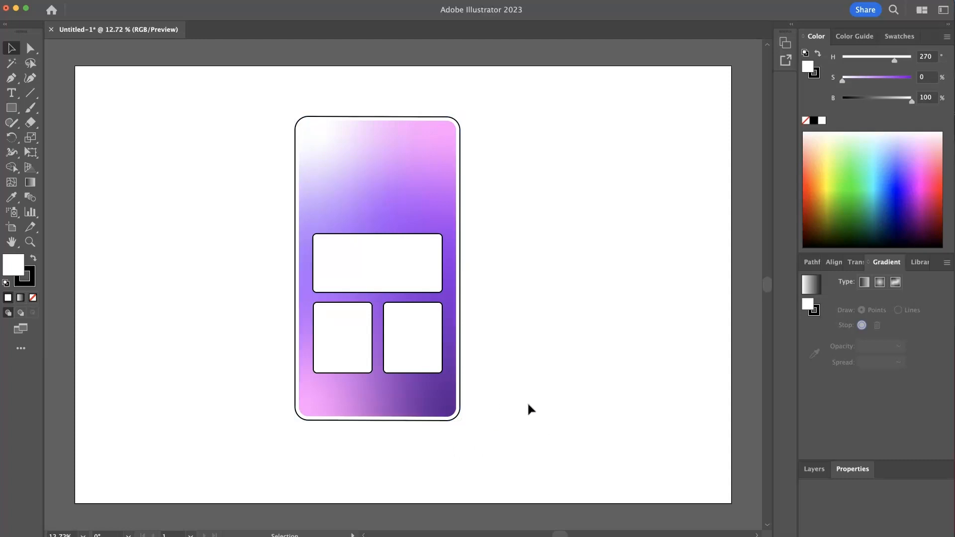
{"action": "left_click", "coordinate": [420, 350]}
{"action": "left_click", "coordinate": [321, 339], "text": "shift"}
{"action": "left_click", "coordinate": [334, 264], "text": "shift"}
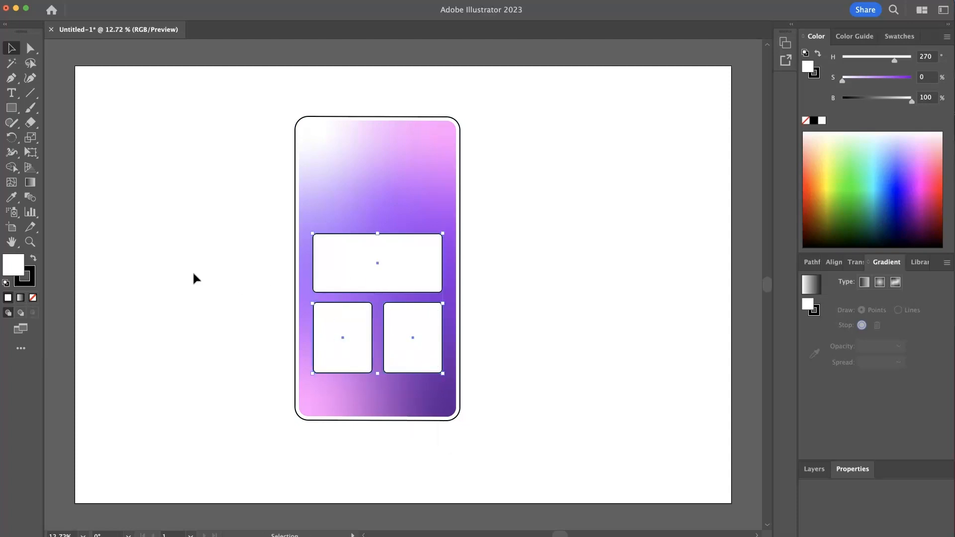
{"action": "left_click", "coordinate": [819, 77]}
{"action": "left_click", "coordinate": [806, 121]}
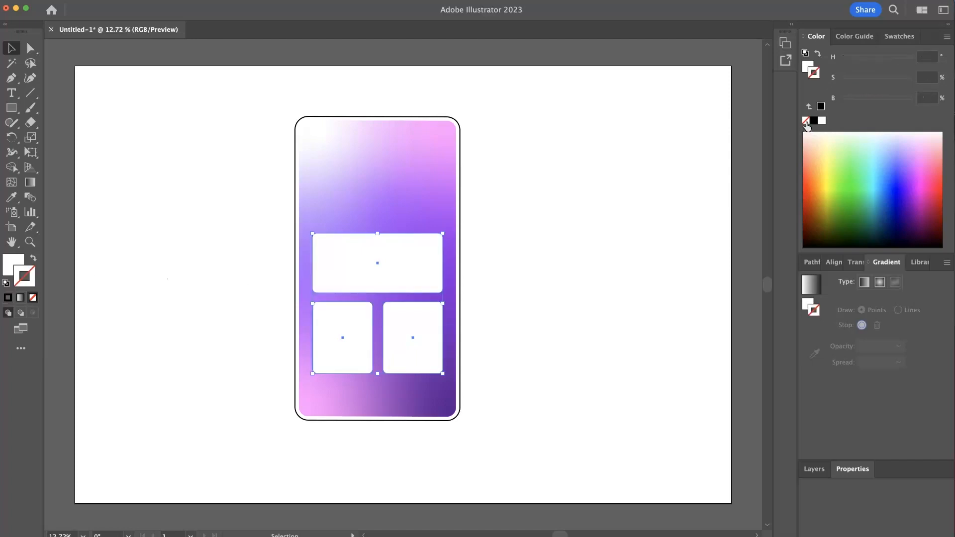
{"action": "left_click", "coordinate": [807, 66]}
{"action": "left_click", "coordinate": [562, 244]}
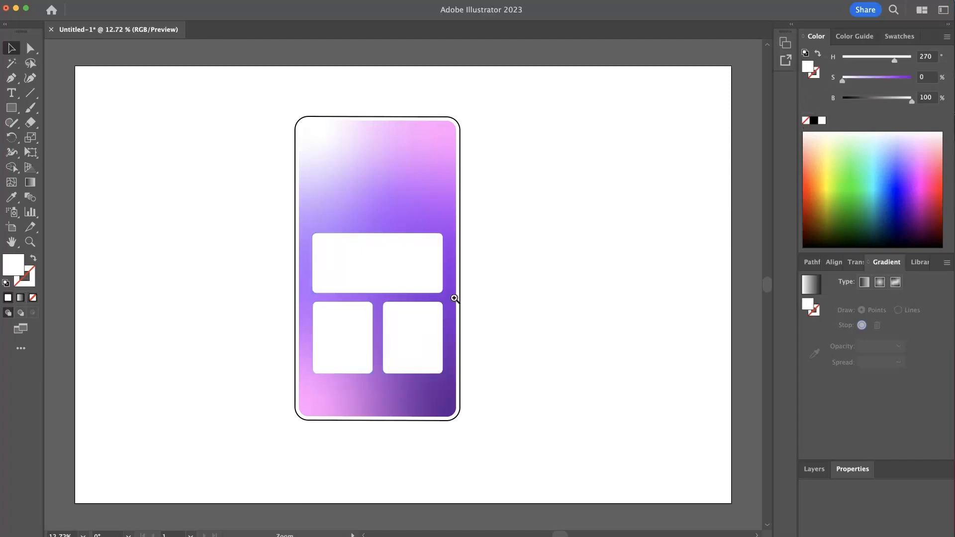
- Draw a white circle with the Ellipse tool in the card's upper area, above the wide panel
{"action": "left_click_drag", "start_coordinate": [454, 299], "coordinate": [468, 297]}
{"action": "mouse_move", "coordinate": [548, 316]}
{"action": "left_mouse_down"}
{"action": "mouse_move", "coordinate": [509, 312]}
{"action": "mouse_move", "coordinate": [546, 297]}
{"action": "left_mouse_up"}
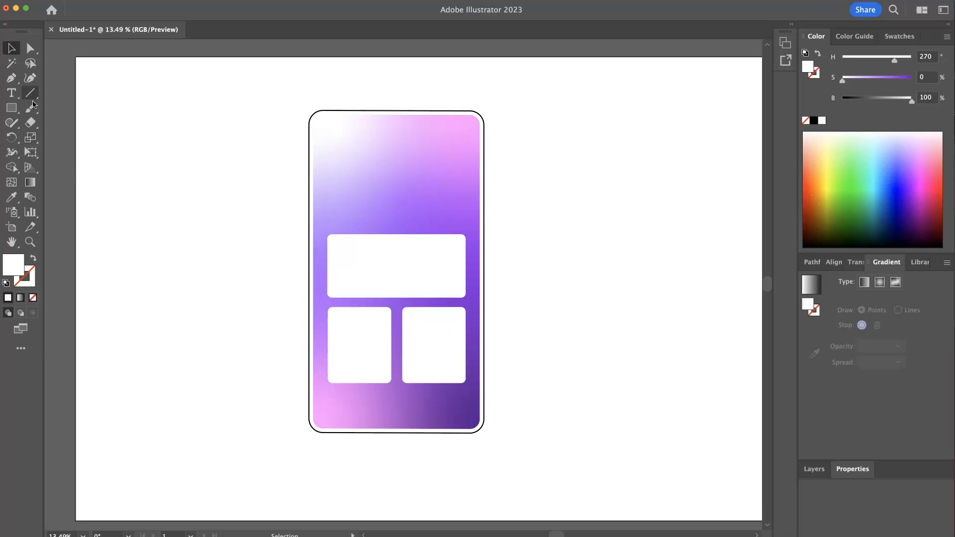
{"action": "left_click", "coordinate": [15, 111]}
{"action": "left_click", "coordinate": [15, 111]}
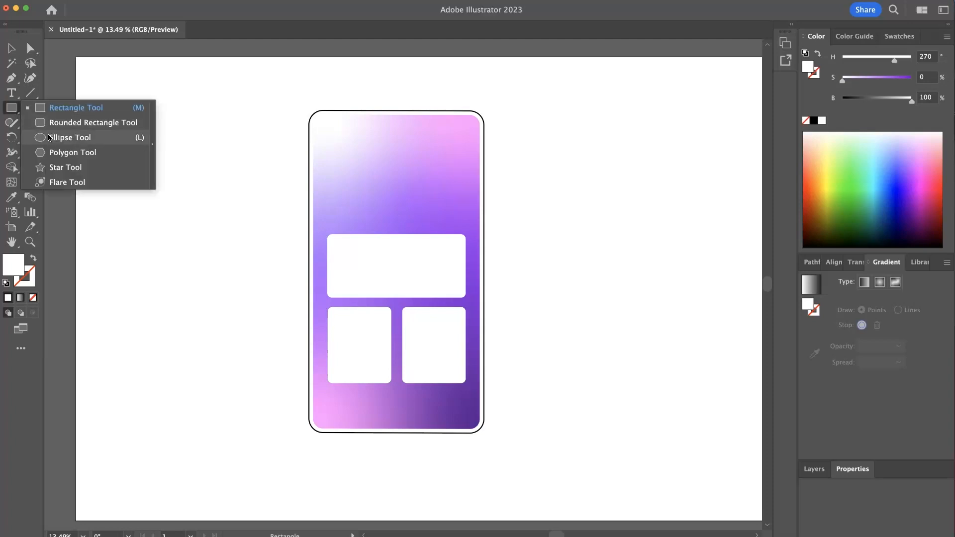
{"action": "left_click", "coordinate": [49, 138]}
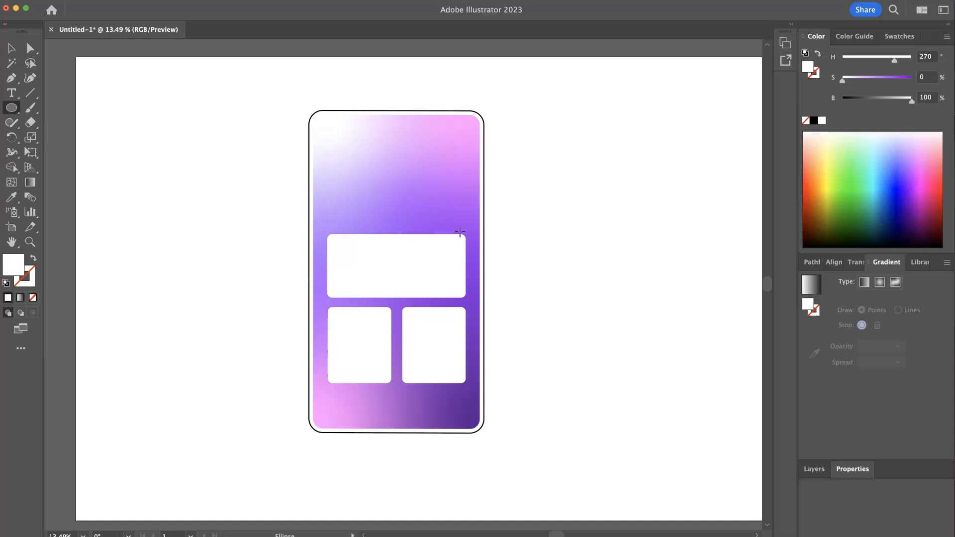
{"action": "mouse_move", "coordinate": [370, 135]}
{"action": "left_mouse_down"}
{"action": "mouse_move", "coordinate": [449, 201]}
{"action": "mouse_move", "coordinate": [439, 235]}
{"action": "mouse_move", "coordinate": [477, 263]}
{"action": "mouse_move", "coordinate": [460, 223]}
{"action": "left_mouse_up"}
{"action": "left_click", "coordinate": [16, 44]}
{"action": "left_click", "coordinate": [278, 178]}
{"action": "left_click", "coordinate": [360, 206]}
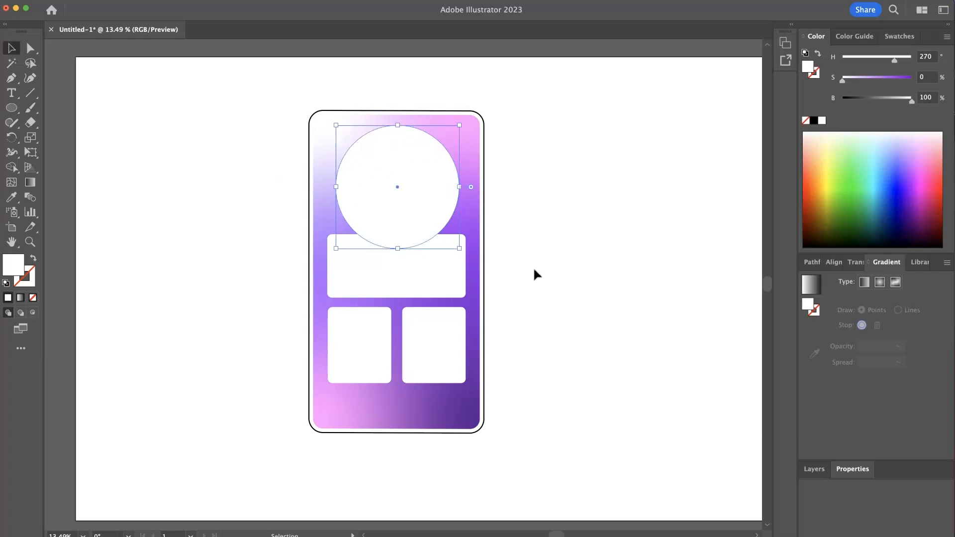
{"action": "left_click_drag", "start_coordinate": [385, 290], "coordinate": [437, 367]}
{"action": "left_click", "coordinate": [427, 363]}
{"action": "left_click", "coordinate": [425, 292], "text": "shift"}
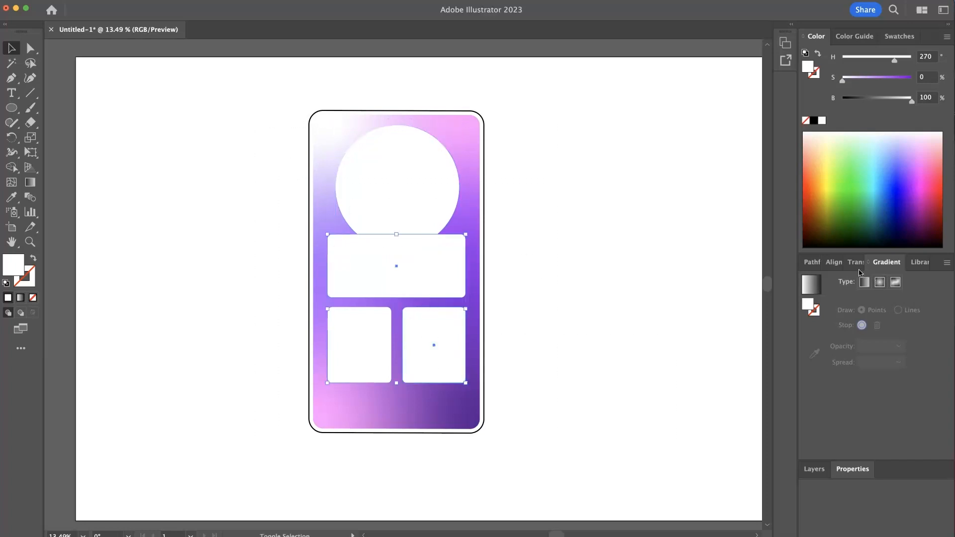
{"action": "left_click", "coordinate": [816, 469]}
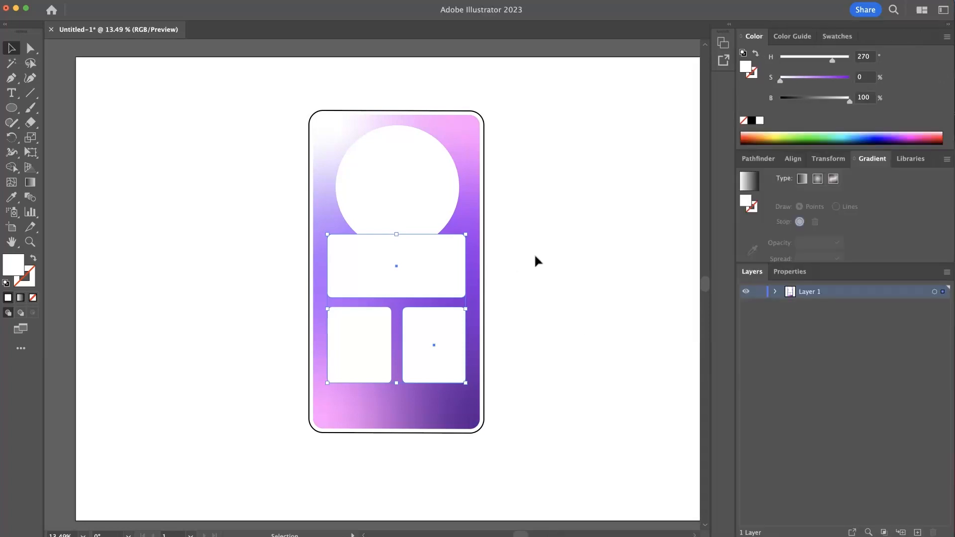
- Recolour the circle dark grey by lowering its brightness to about 16%
{"action": "left_click", "coordinate": [547, 264]}
{"action": "left_click", "coordinate": [410, 209]}
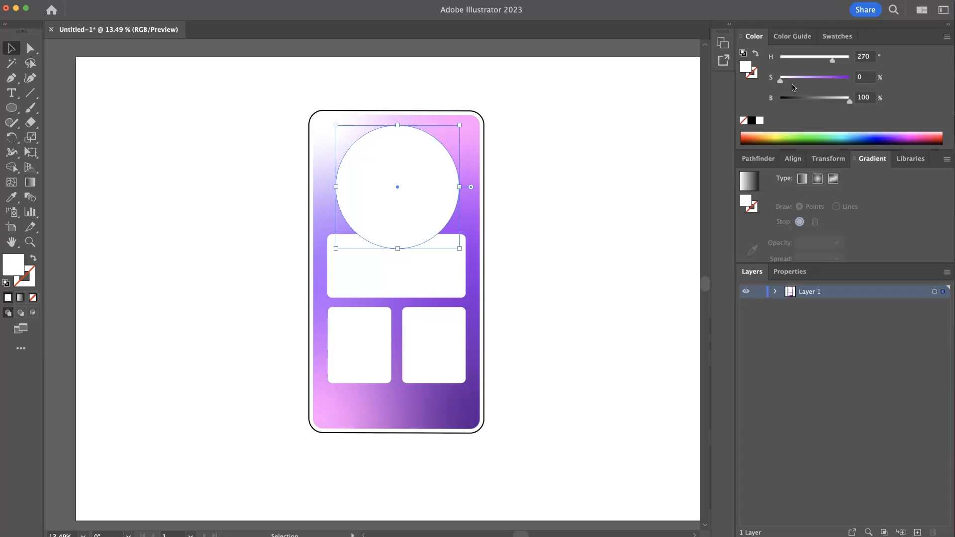
{"action": "mouse_move", "coordinate": [779, 82]}
{"action": "left_mouse_down"}
{"action": "mouse_move", "coordinate": [839, 83]}
{"action": "mouse_move", "coordinate": [780, 82]}
{"action": "left_mouse_up"}
{"action": "left_click_drag", "start_coordinate": [846, 105], "coordinate": [791, 103]}
{"action": "left_click", "coordinate": [594, 154]}
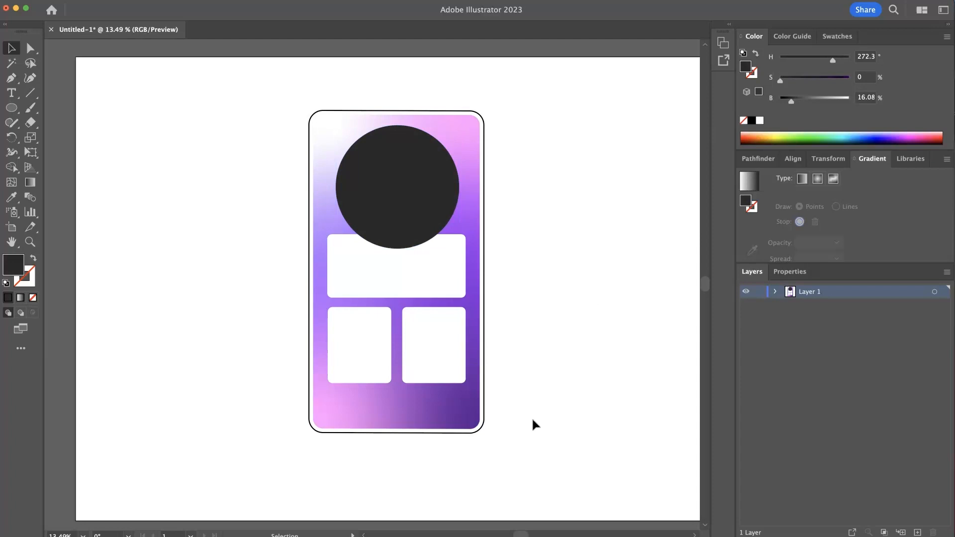
- Align the right small panel to the wide panel's right edge and the left small panel to its left edge
{"action": "left_click", "coordinate": [441, 363]}
{"action": "left_click", "coordinate": [449, 289], "text": "shift"}
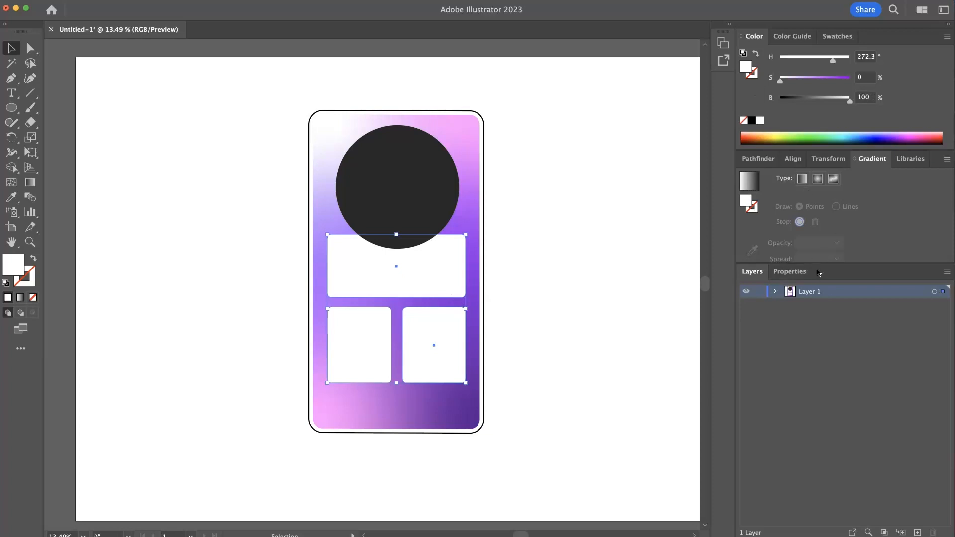
{"action": "left_click", "coordinate": [791, 160]}
{"action": "left_click", "coordinate": [792, 193]}
{"action": "left_click", "coordinate": [603, 352]}
{"action": "left_click_drag", "start_coordinate": [379, 355], "coordinate": [384, 355]}
{"action": "left_click", "coordinate": [364, 287], "text": "shift"}
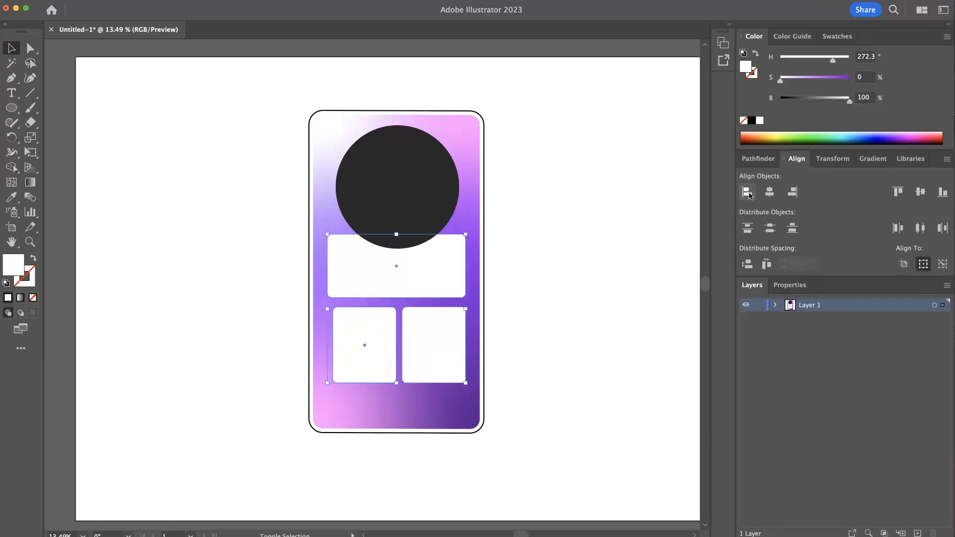
{"action": "left_click", "coordinate": [754, 195]}
{"action": "left_click", "coordinate": [597, 321]}
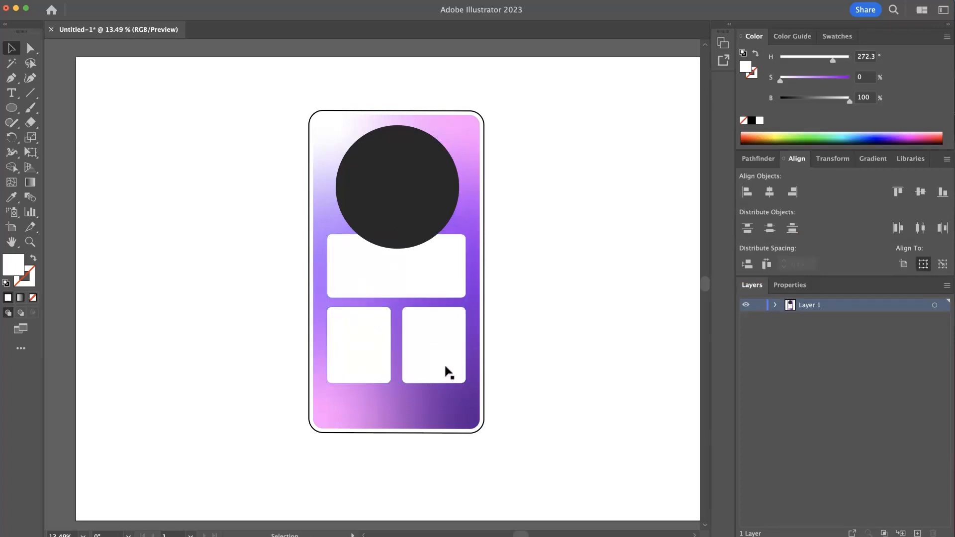
- Paste a copy of the circle in front and scale it down to a small dot at the circle's centre
{"action": "scroll", "coordinate": [443, 383], "scroll_direction": "up", "scroll_amount": 2}
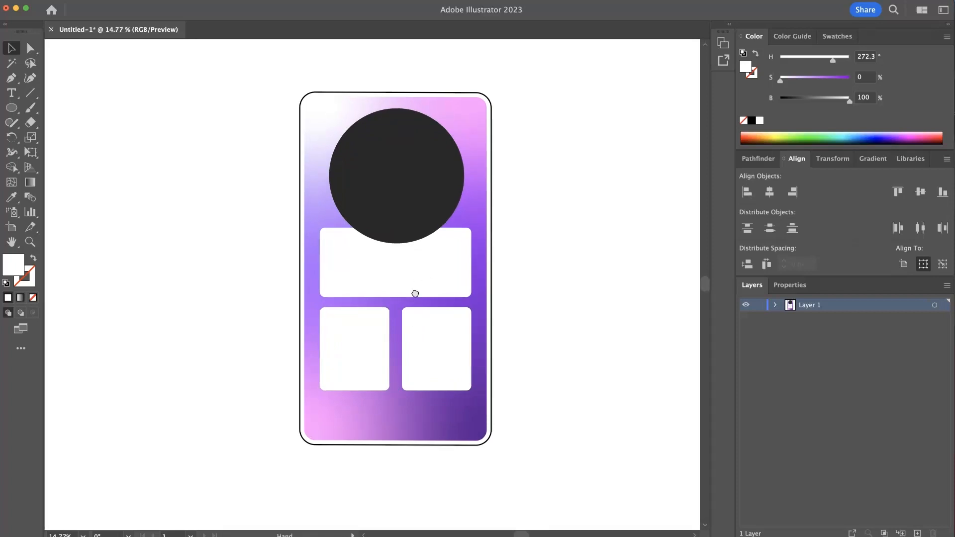
{"action": "left_click", "coordinate": [434, 387]}
{"action": "left_click_drag", "start_coordinate": [385, 387], "coordinate": [386, 389]}
{"action": "left_click", "coordinate": [527, 355]}
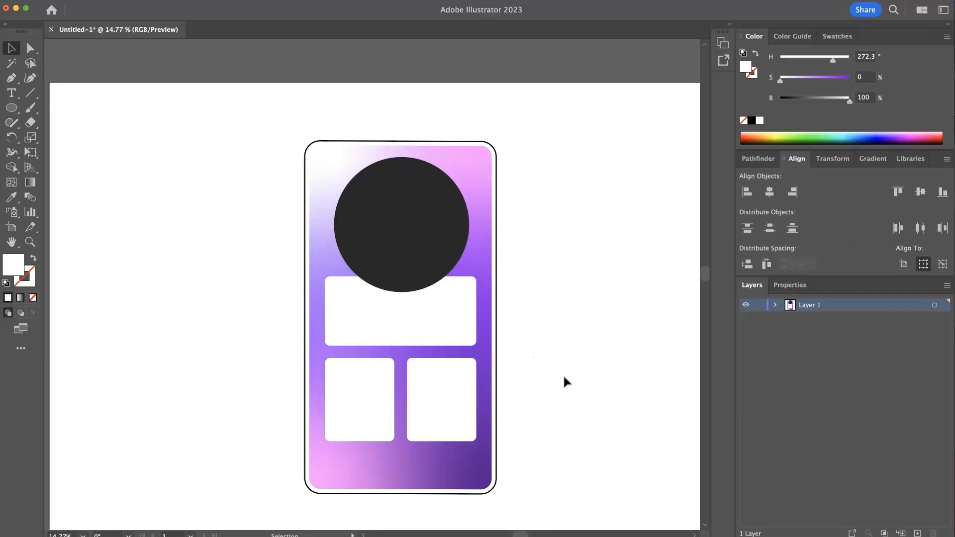
{"action": "left_click", "coordinate": [437, 240]}
{"action": "key", "text": "a"}
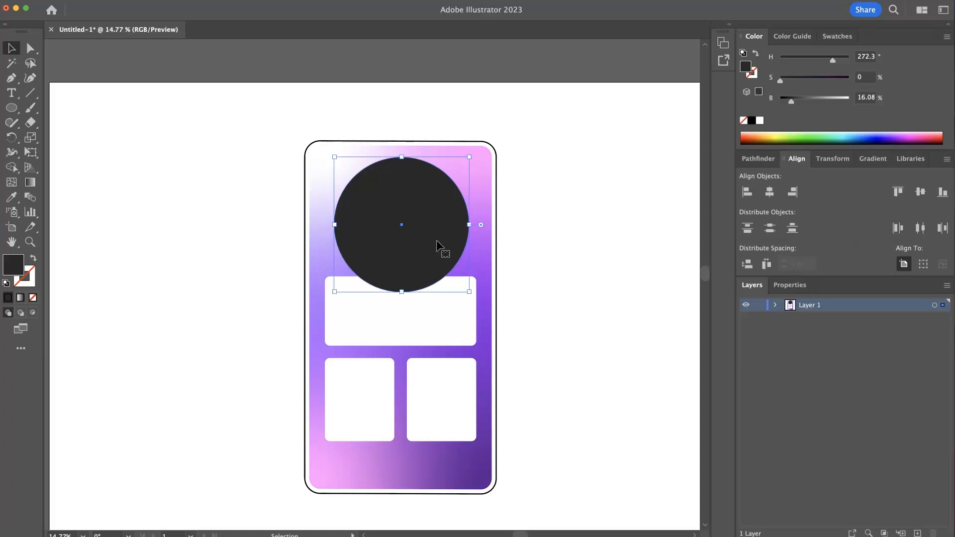
{"action": "key", "text": "super+f"}
{"action": "key", "text": "super"}
{"action": "left_click_drag", "start_coordinate": [472, 159], "coordinate": [436, 219]}
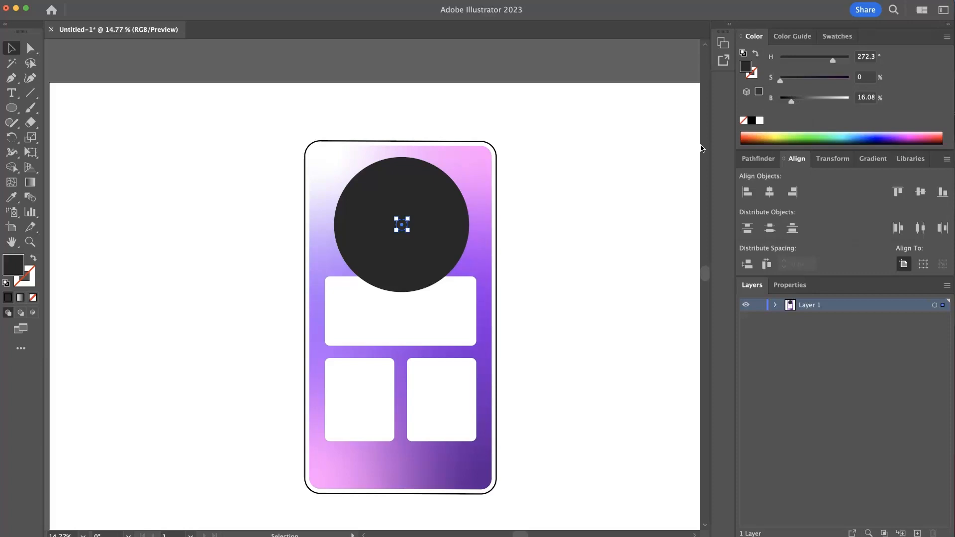
- Fill the small centre dot with purple sampled from the card's gradient using the Eyedropper
{"action": "left_click", "coordinate": [11, 197]}
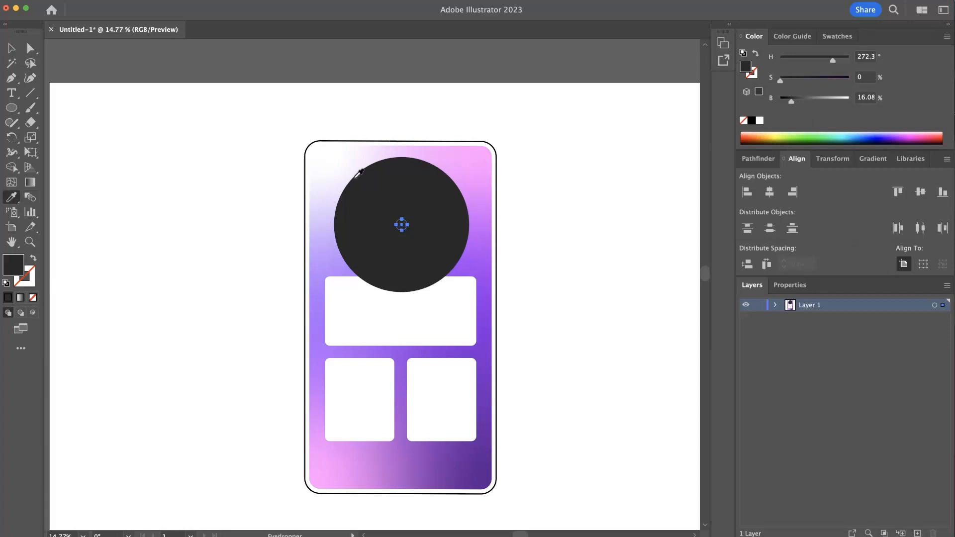
{"action": "left_click", "coordinate": [466, 169]}
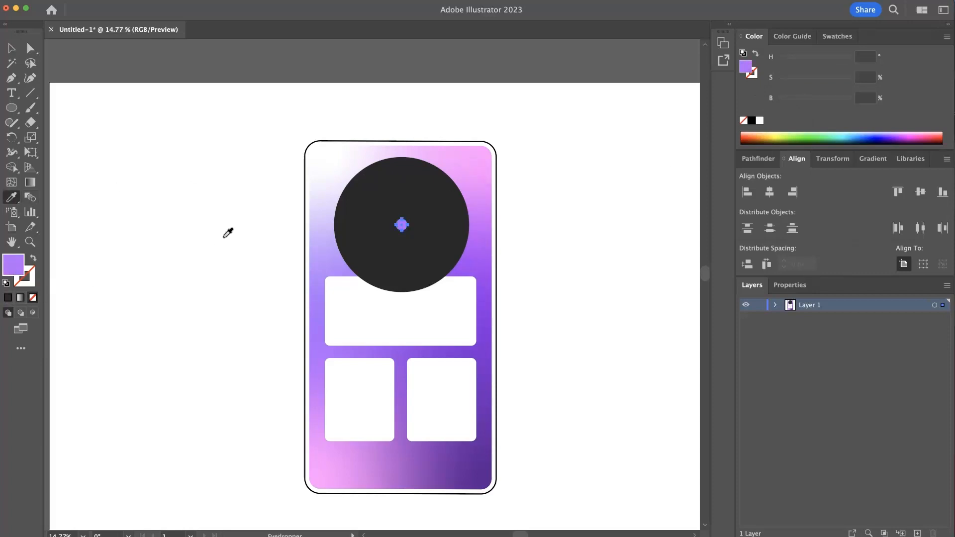
{"action": "left_click", "coordinate": [21, 49]}
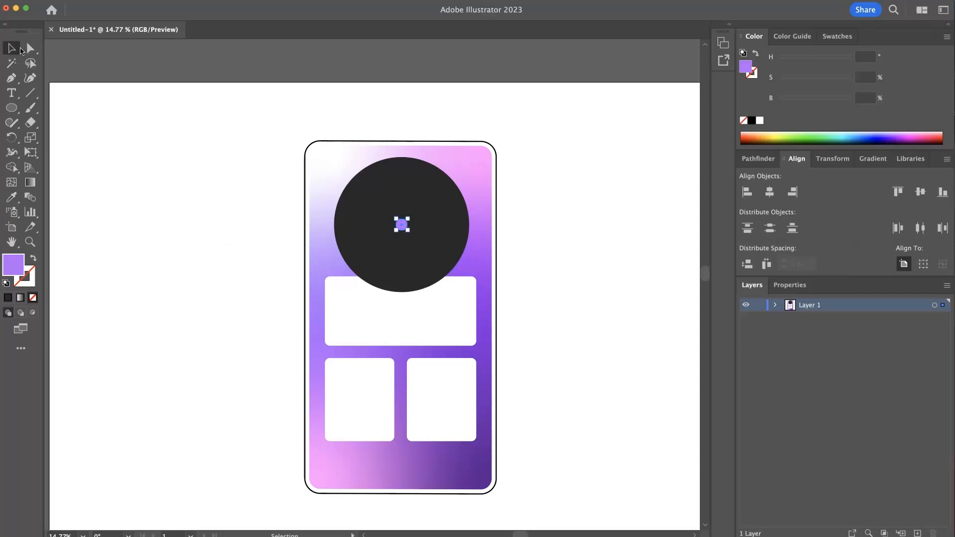
- Draw a narrow vertical rectangle rising from the centre dot as a clock hand
{"action": "left_click", "coordinate": [260, 215]}
{"action": "key", "text": "z"}
{"action": "left_click_drag", "start_coordinate": [412, 215], "coordinate": [498, 217]}
{"action": "left_click", "coordinate": [11, 107]}
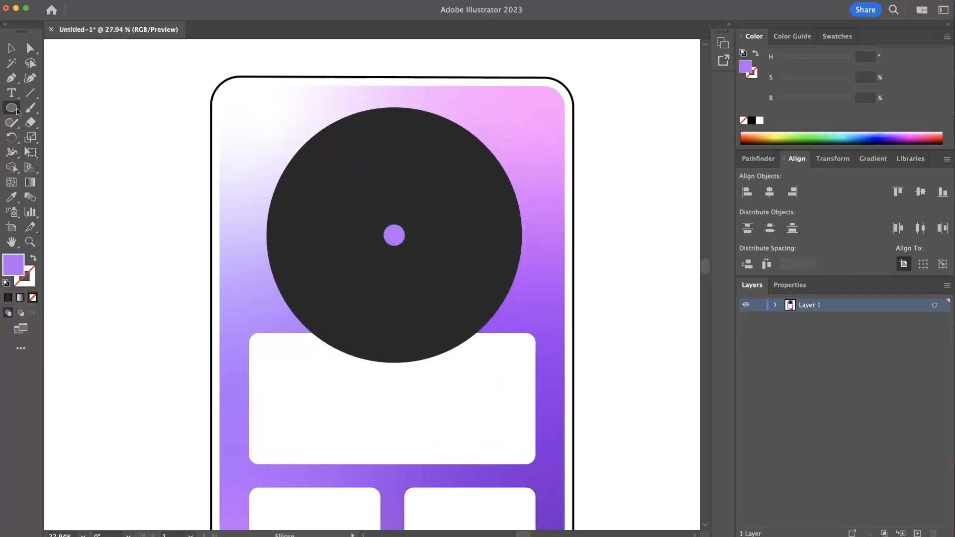
{"action": "left_click", "coordinate": [60, 108]}
{"action": "mouse_move", "coordinate": [383, 234]}
{"action": "left_mouse_down"}
{"action": "mouse_move", "coordinate": [403, 213]}
{"action": "mouse_move", "coordinate": [404, 160]}
{"action": "left_mouse_up"}
{"action": "left_click", "coordinate": [614, 217], "text": "super"}
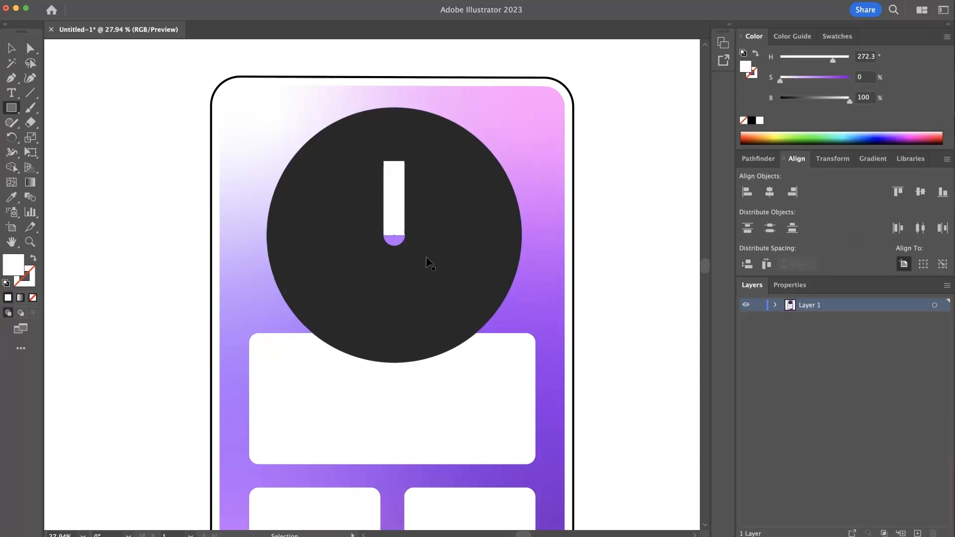
- Give the hand rectangle the dot's purple fill with the Eyedropper, then deselect
{"action": "scroll", "coordinate": [394, 209], "scroll_direction": "up", "scroll_amount": 5}
{"action": "left_click", "coordinate": [412, 216]}
{"action": "left_click_drag", "start_coordinate": [413, 188], "coordinate": [416, 191]}
{"action": "scroll", "coordinate": [649, 151], "scroll_direction": "down", "scroll_amount": 5}
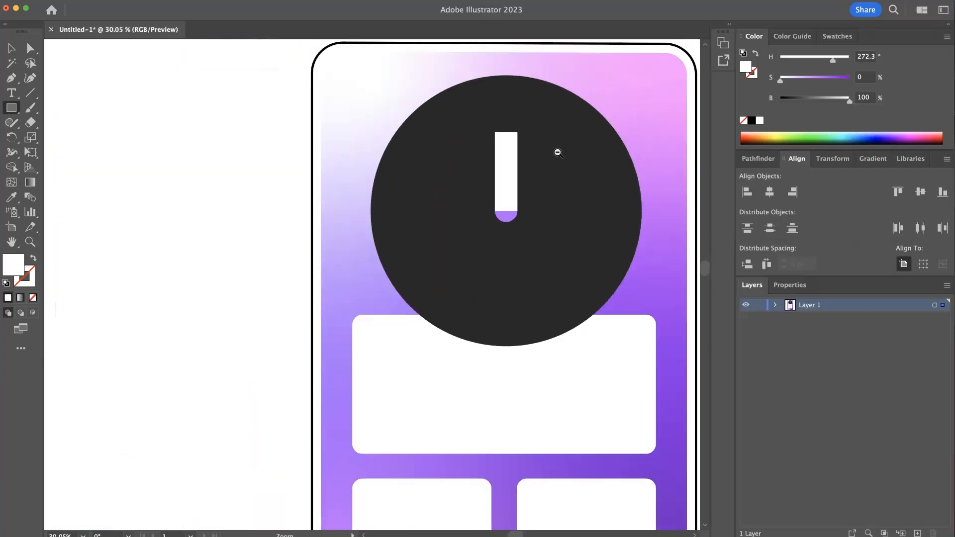
{"action": "left_click", "coordinate": [166, 173], "text": "super"}
{"action": "left_click_drag", "start_coordinate": [541, 183], "coordinate": [314, 218]}
{"action": "left_click", "coordinate": [11, 49]}
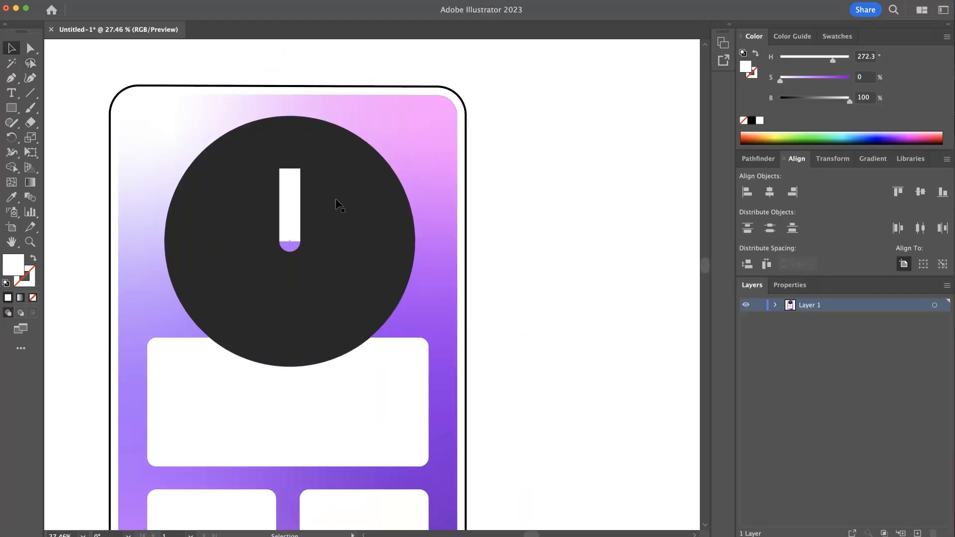
{"action": "left_click", "coordinate": [296, 193]}
{"action": "left_click", "coordinate": [12, 197]}
{"action": "left_click", "coordinate": [293, 245]}
{"action": "key", "text": "super+shift+a"}
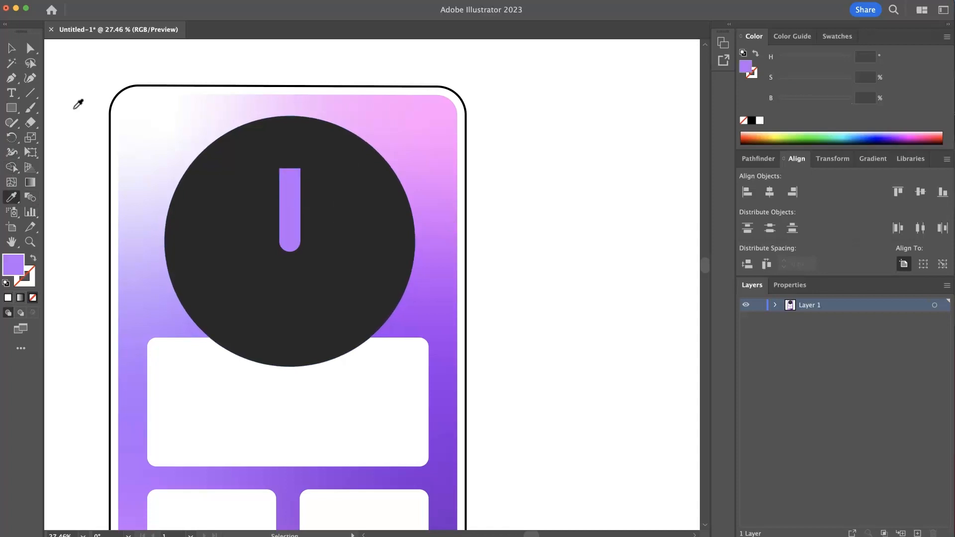
- Taper the hand's top end inward using Free Transform's Perspective Distort
{"action": "left_click", "coordinate": [29, 48]}
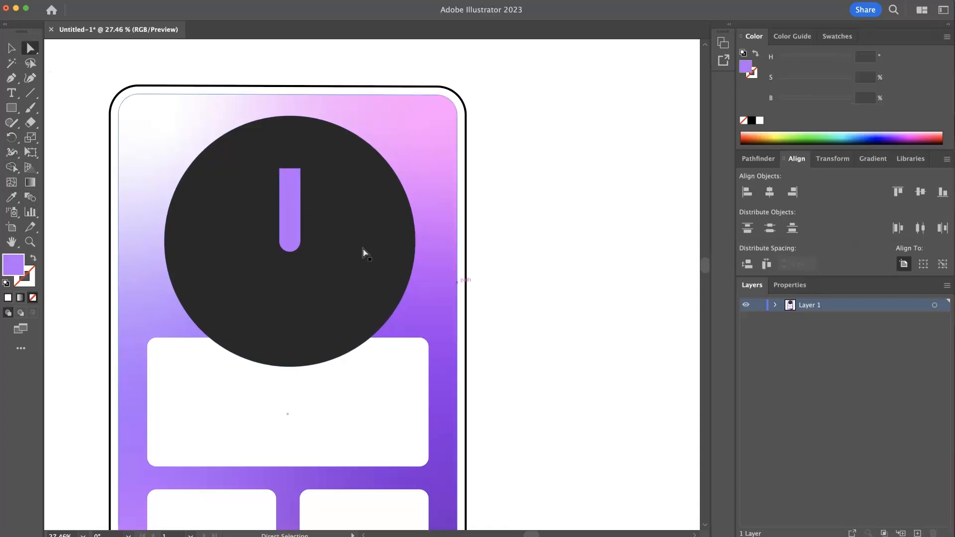
{"action": "left_click", "coordinate": [293, 219]}
{"action": "left_click", "coordinate": [754, 155]}
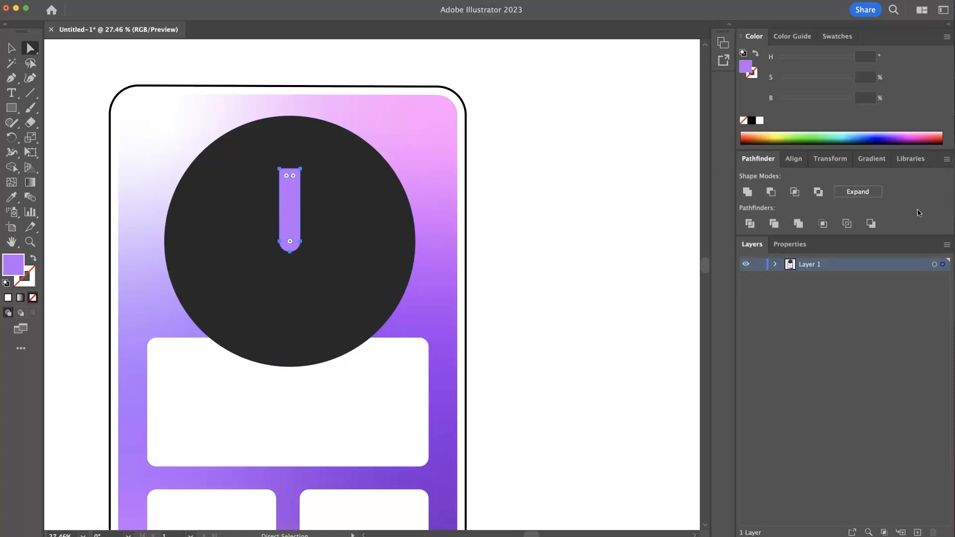
{"action": "left_click", "coordinate": [576, 213]}
{"action": "left_click", "coordinate": [299, 169]}
{"action": "left_click", "coordinate": [30, 152]}
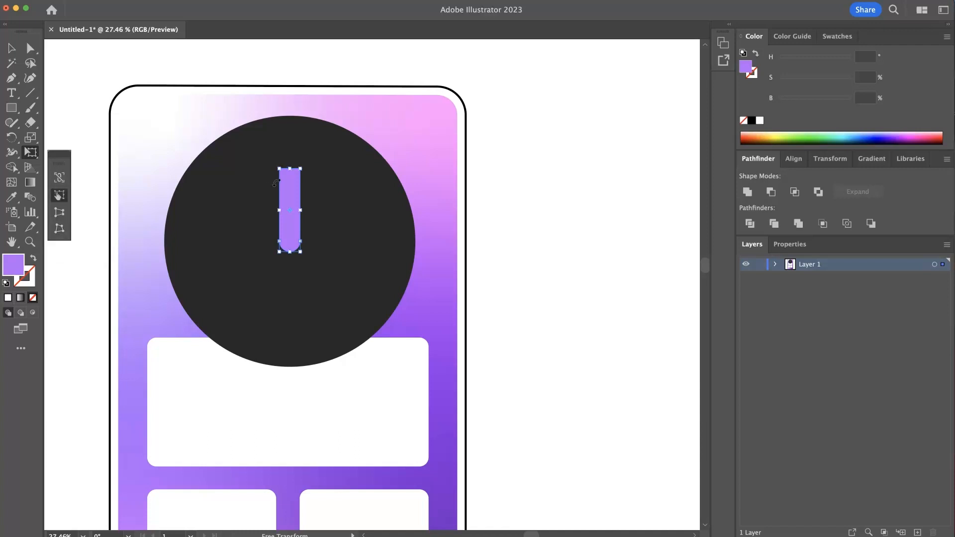
{"action": "left_click_drag", "start_coordinate": [302, 170], "coordinate": [291, 169]}
{"action": "key", "text": "super+z"}
{"action": "left_click", "coordinate": [63, 213]}
{"action": "left_click_drag", "start_coordinate": [301, 169], "coordinate": [293, 169]}
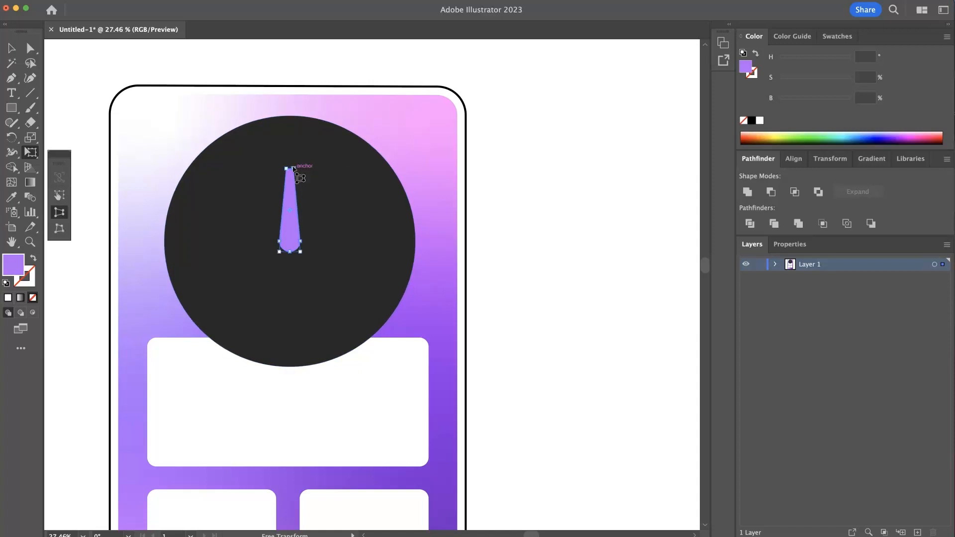
{"action": "left_click", "coordinate": [480, 178]}
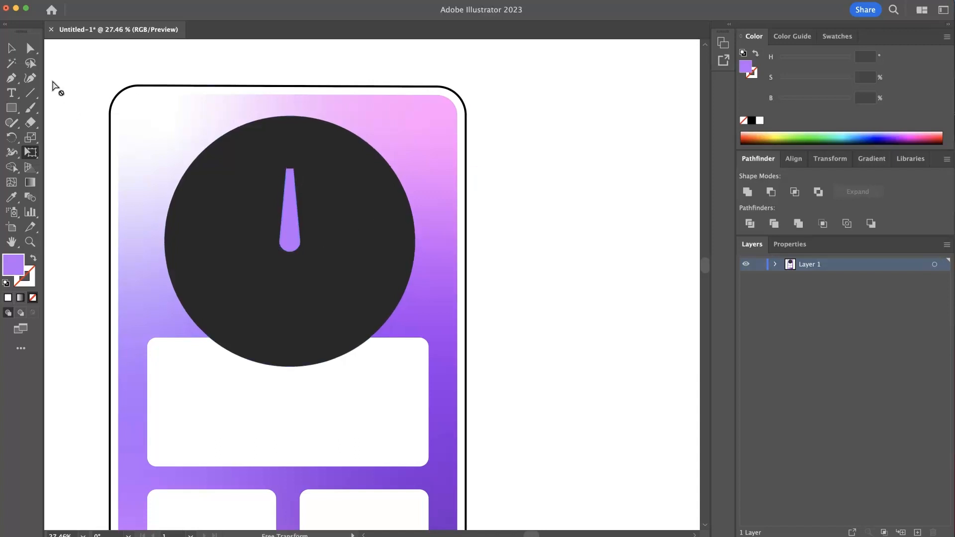
- Round the tip of the tapered hand by pulling its top corner widget inward
{"action": "left_click", "coordinate": [30, 50]}
{"action": "scroll", "coordinate": [315, 184], "scroll_direction": "up", "scroll_amount": 1}
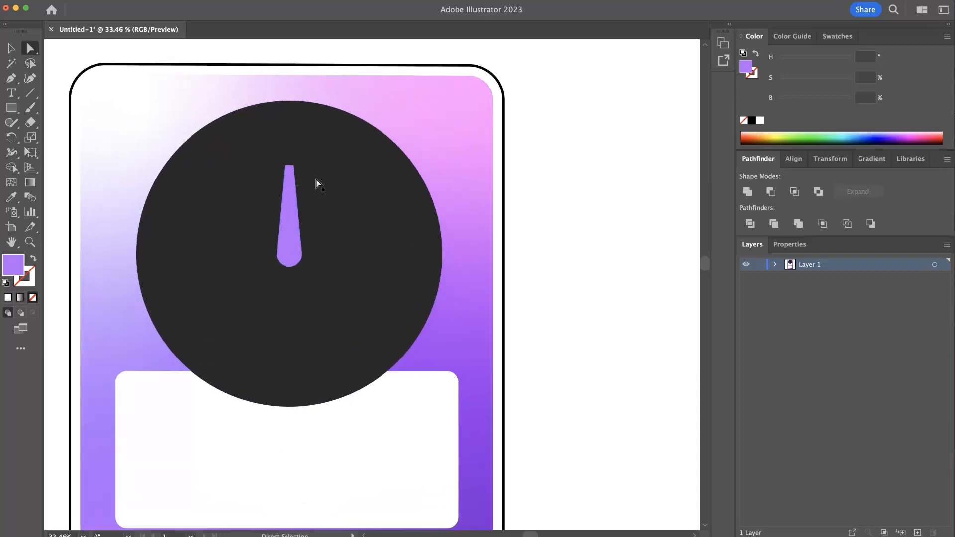
{"action": "left_click", "coordinate": [286, 166]}
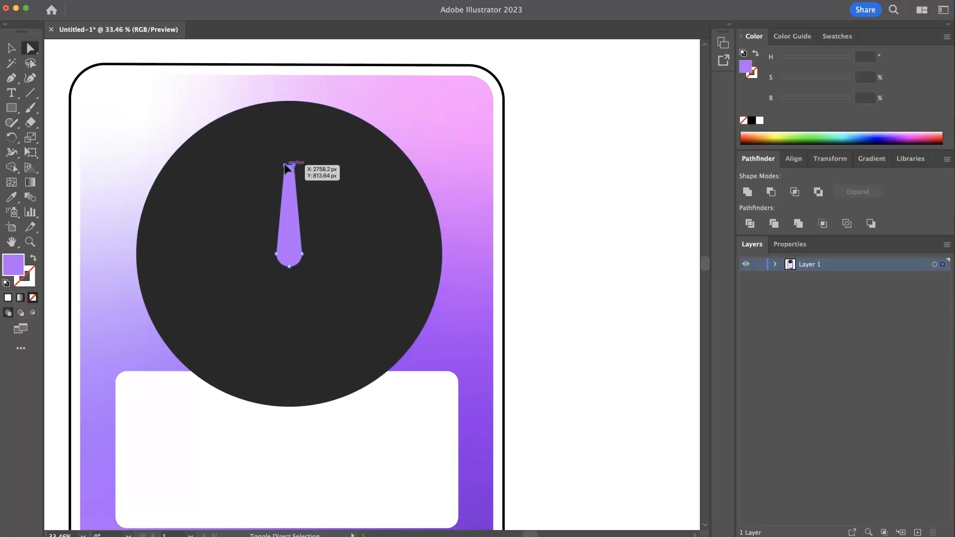
{"action": "left_click", "coordinate": [286, 166], "text": "shift"}
{"action": "left_click_drag", "start_coordinate": [292, 175], "coordinate": [304, 183]}
{"action": "left_click", "coordinate": [567, 176]}
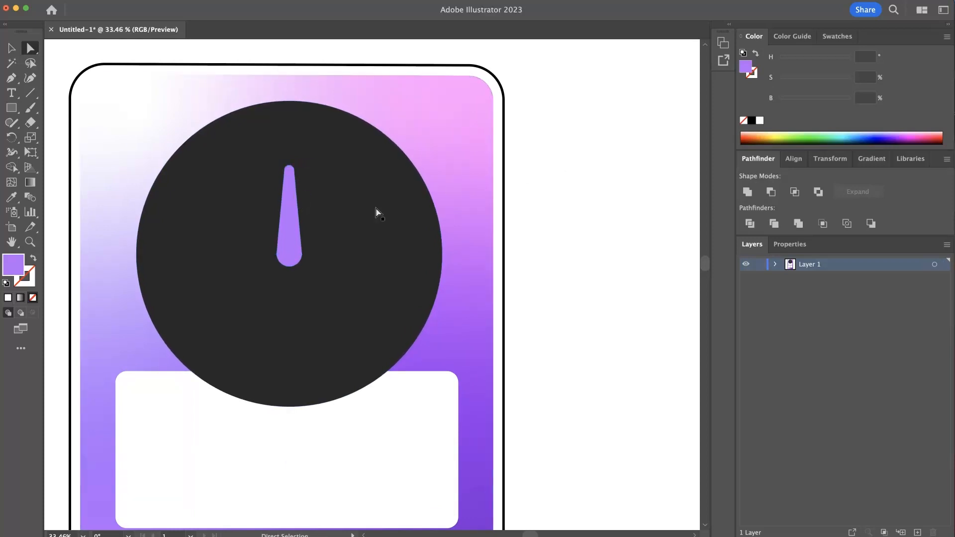
- Duplicate the purple hand in front and rotate the copy around the centre so it points toward about two o'clock
{"action": "scroll", "coordinate": [299, 234], "scroll_direction": "down", "scroll_amount": 2}
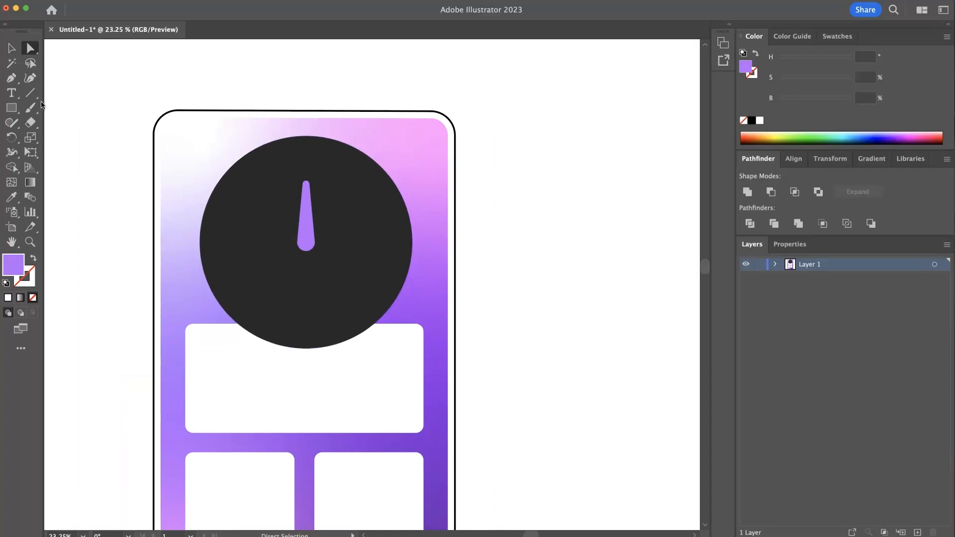
{"action": "left_click", "coordinate": [11, 47]}
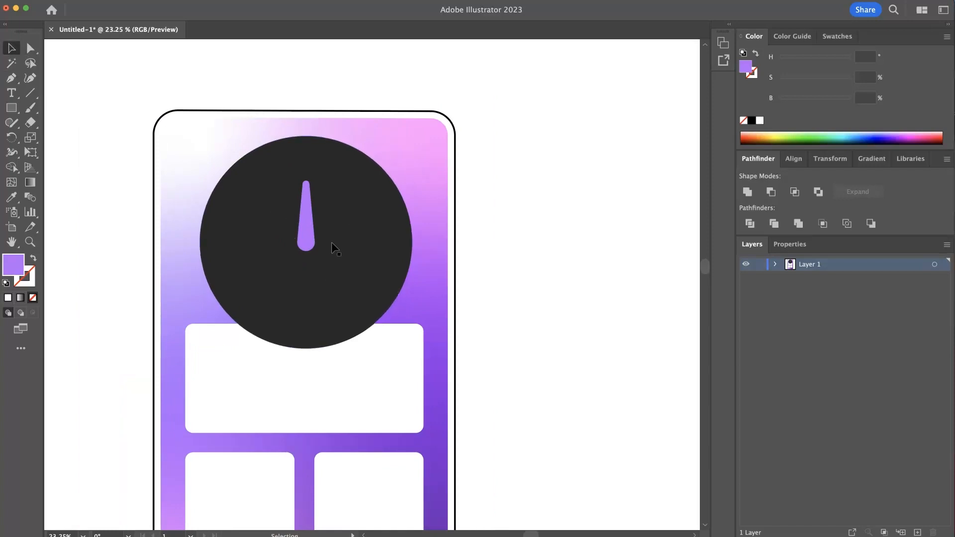
{"action": "left_click", "coordinate": [311, 240]}
{"action": "key", "text": "super+c"}
{"action": "key", "text": "super+f"}
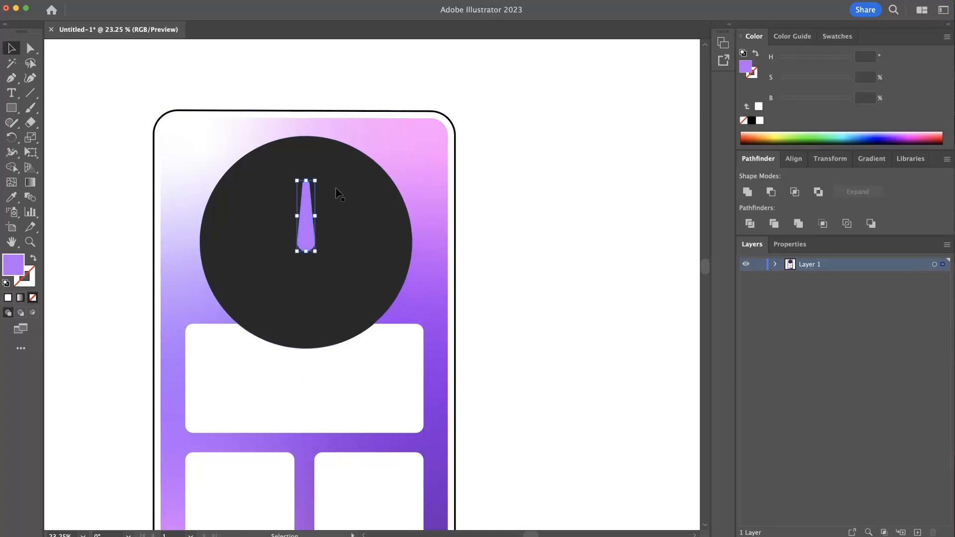
{"action": "key", "text": "super+f"}
{"action": "left_click_drag", "start_coordinate": [321, 179], "coordinate": [284, 156]}
{"action": "key", "text": "super+z"}
{"action": "key", "text": "r"}
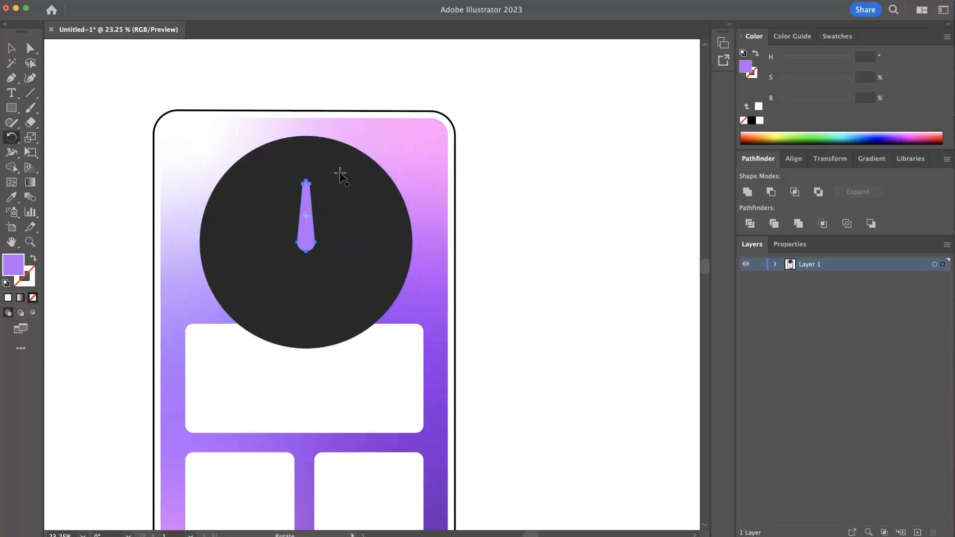
{"action": "scroll", "coordinate": [306, 218], "scroll_direction": "up", "scroll_amount": 2}
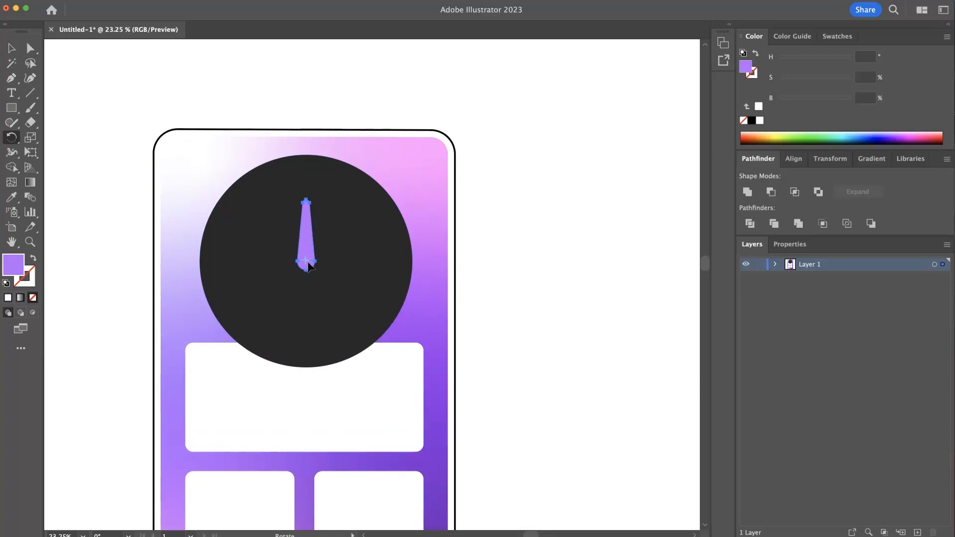
{"action": "scroll", "coordinate": [308, 266], "scroll_direction": "right", "scroll_amount": 2}
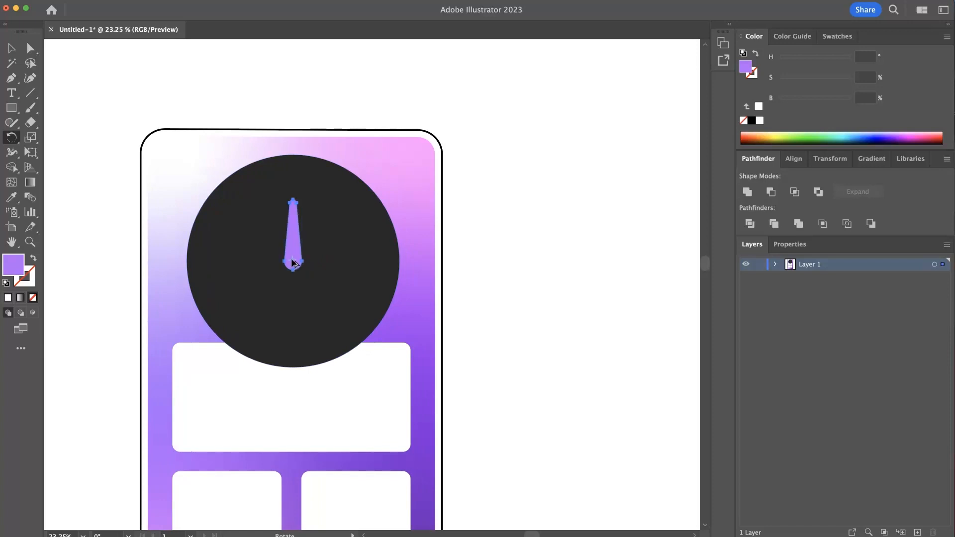
{"action": "scroll", "coordinate": [293, 263], "scroll_direction": "up", "scroll_amount": 5}
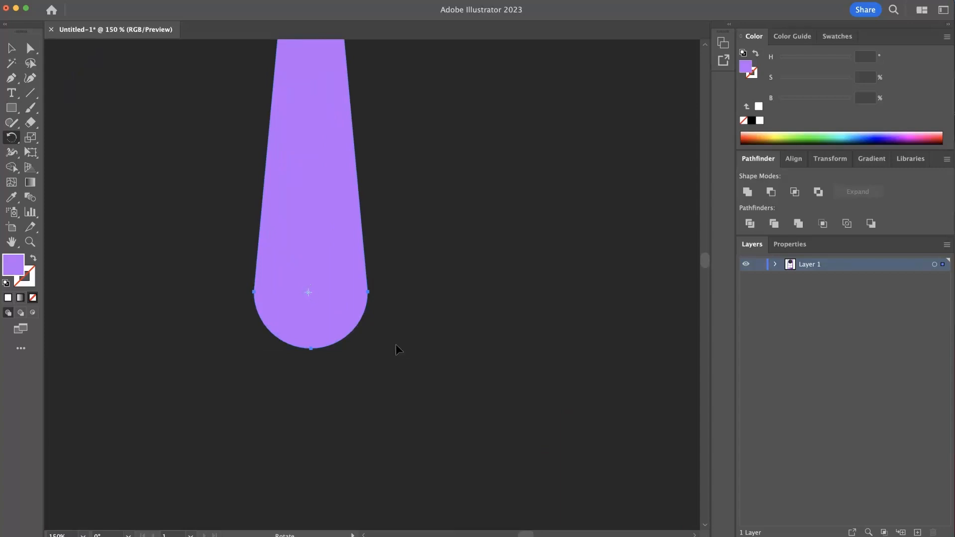
{"action": "scroll", "coordinate": [396, 345], "scroll_direction": "down", "scroll_amount": 10}
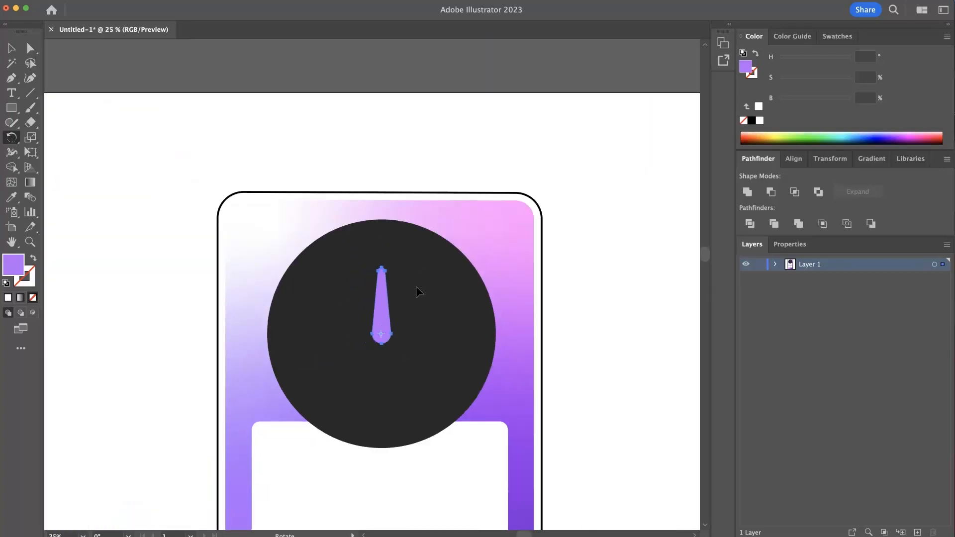
{"action": "left_click_drag", "start_coordinate": [399, 158], "coordinate": [557, 279]}
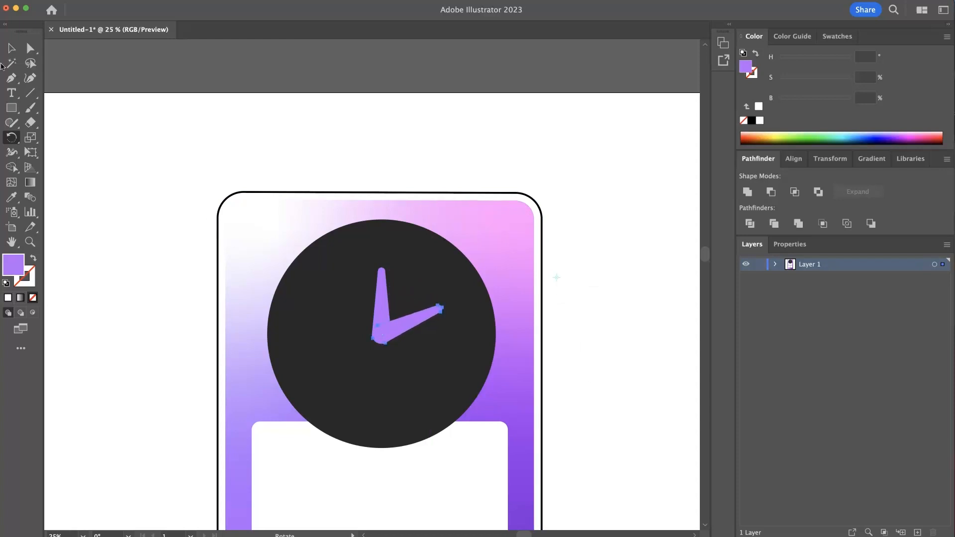
- Lengthen the rotated hand by selecting its tip anchors and pulling them outward, checking the shapes in Outline view
{"action": "left_click", "coordinate": [30, 48]}
{"action": "left_click_drag", "start_coordinate": [451, 319], "coordinate": [537, 326]}
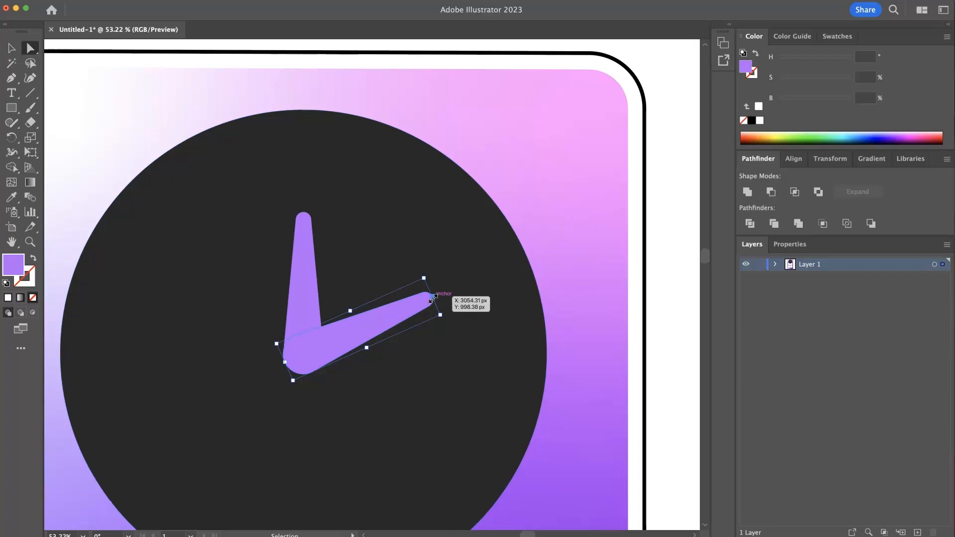
{"action": "mouse_move", "coordinate": [431, 298]}
{"action": "left_mouse_down"}
{"action": "mouse_move", "coordinate": [519, 277]}
{"action": "mouse_move", "coordinate": [438, 314]}
{"action": "left_mouse_up"}
{"action": "left_click", "coordinate": [30, 48]}
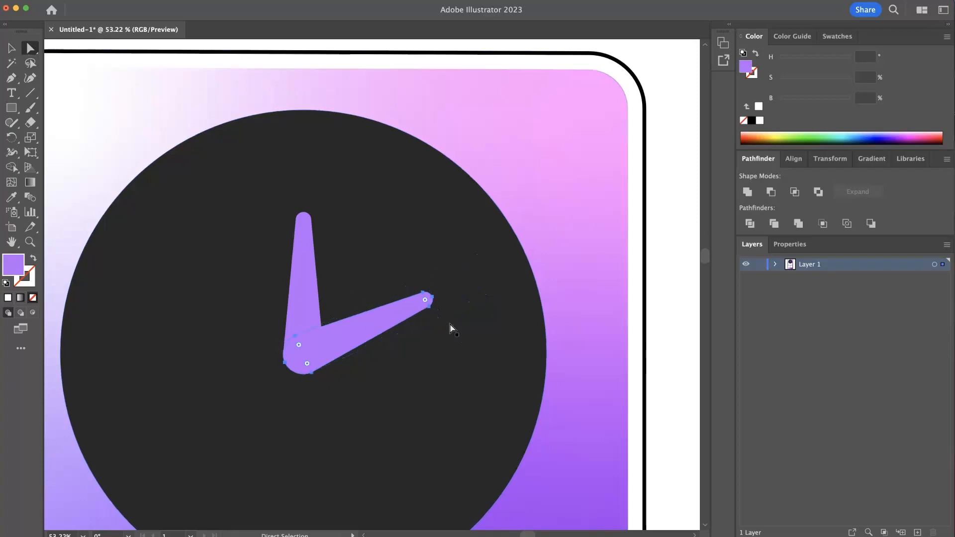
{"action": "left_click", "coordinate": [429, 307]}
{"action": "left_click", "coordinate": [422, 292], "text": "shift"}
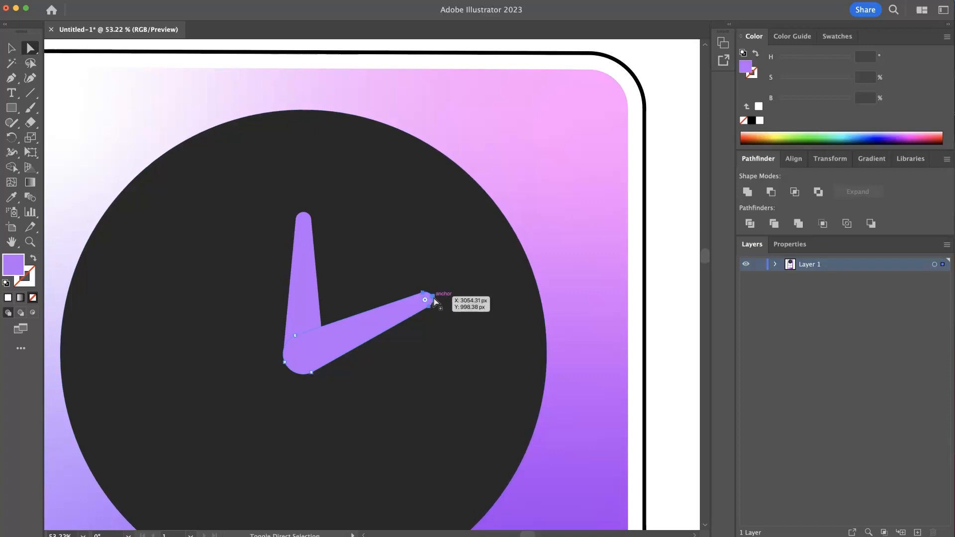
{"action": "left_click_drag", "start_coordinate": [432, 300], "coordinate": [456, 293]}
{"action": "key", "text": "super+z"}
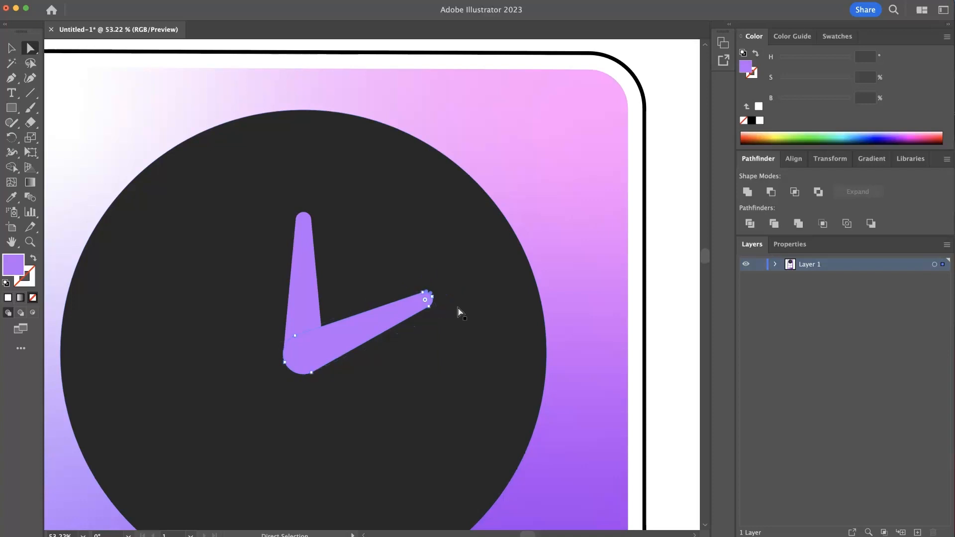
{"action": "left_click_drag", "start_coordinate": [456, 298], "coordinate": [479, 298]}
{"action": "key", "text": "super"}
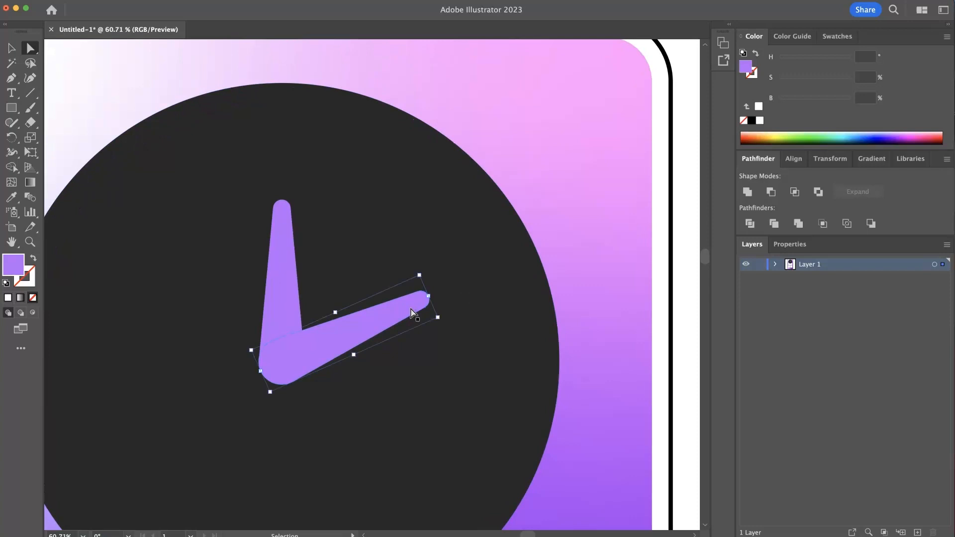
{"action": "key", "text": "super+y"}
{"action": "left_click", "coordinate": [449, 322]}
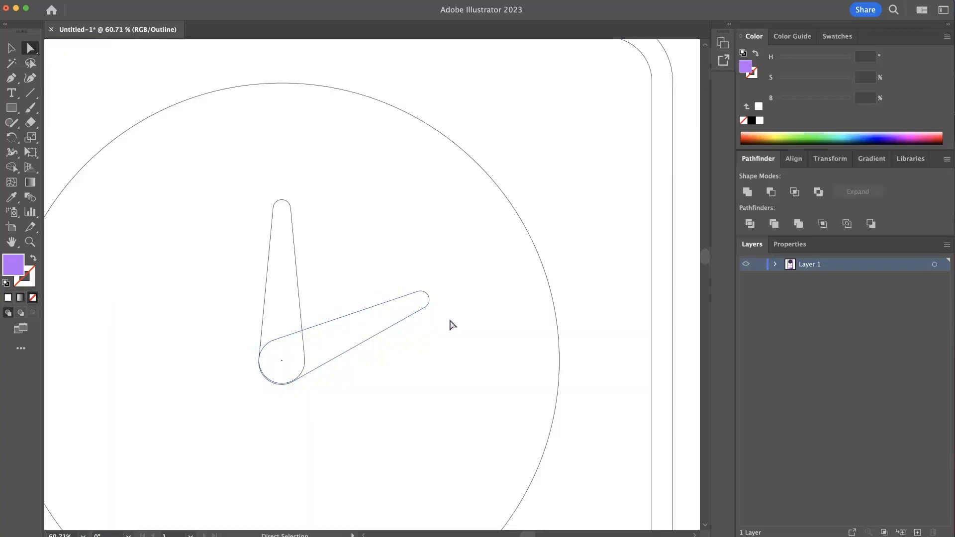
{"action": "left_click_drag", "start_coordinate": [447, 317], "coordinate": [397, 270]}
{"action": "left_click_drag", "start_coordinate": [429, 298], "coordinate": [493, 268]}
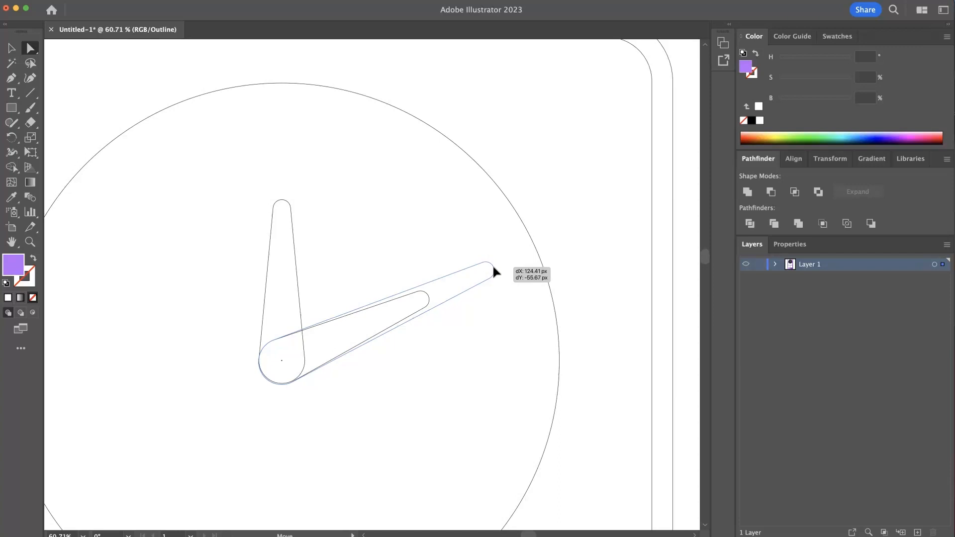
{"action": "left_click_drag", "start_coordinate": [493, 267], "coordinate": [353, 248]}
{"action": "left_click", "coordinate": [615, 306]}
{"action": "key", "text": "super+y"}
- Rotate the two hands about the pivot into a V shape pointing toward about eleven and one o'clock
{"action": "left_click", "coordinate": [486, 290]}
{"action": "left_click_drag", "start_coordinate": [518, 262], "coordinate": [433, 281]}
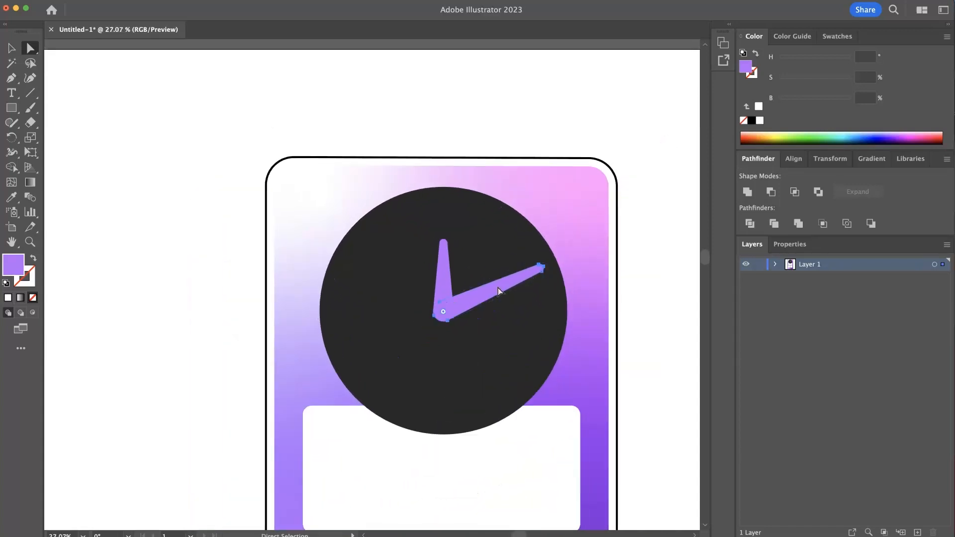
{"action": "left_click", "coordinate": [444, 273], "text": "shift"}
{"action": "key", "text": "r"}
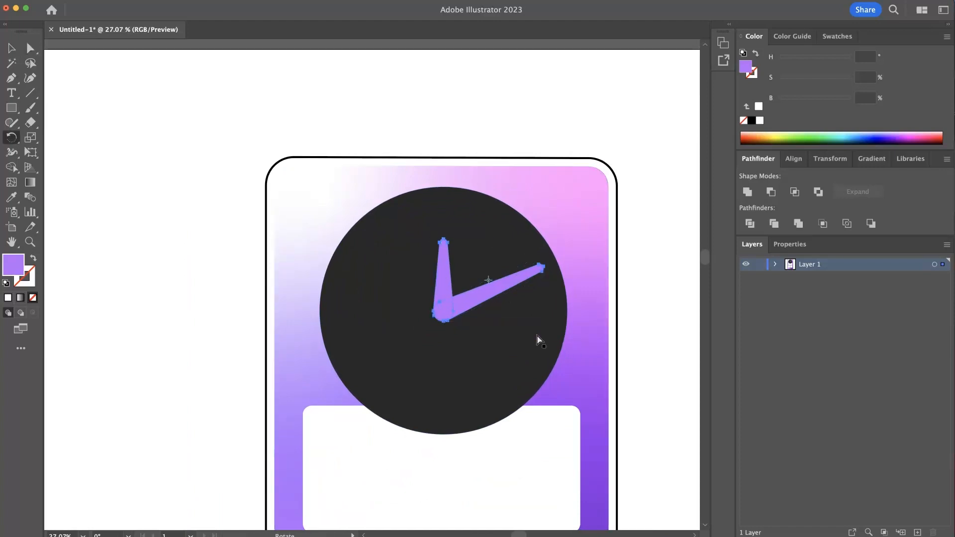
{"action": "left_click_drag", "start_coordinate": [442, 303], "coordinate": [455, 328]}
{"action": "key", "text": "super"}
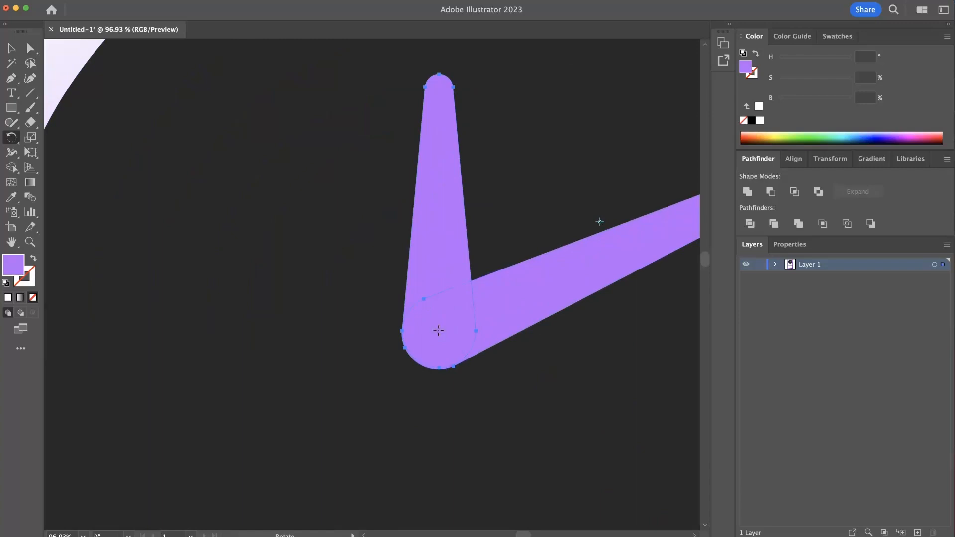
{"action": "left_click_drag", "start_coordinate": [544, 301], "coordinate": [15, 353]}
{"action": "left_click_drag", "start_coordinate": [470, 317], "coordinate": [146, 263]}
{"action": "left_click", "coordinate": [11, 49]}
{"action": "left_click", "coordinate": [184, 125]}
{"action": "left_click_drag", "start_coordinate": [488, 217], "coordinate": [407, 204]}
{"action": "left_click_drag", "start_coordinate": [533, 281], "coordinate": [460, 274]}
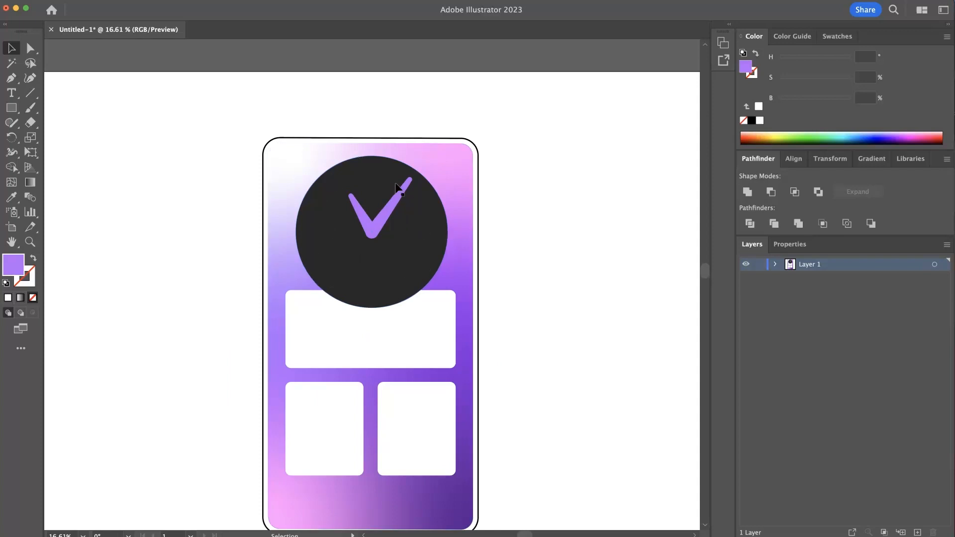
- Bring a dark circle to the front and shrink it into a small cap over the hands' pivot
{"action": "left_click", "coordinate": [367, 175]}
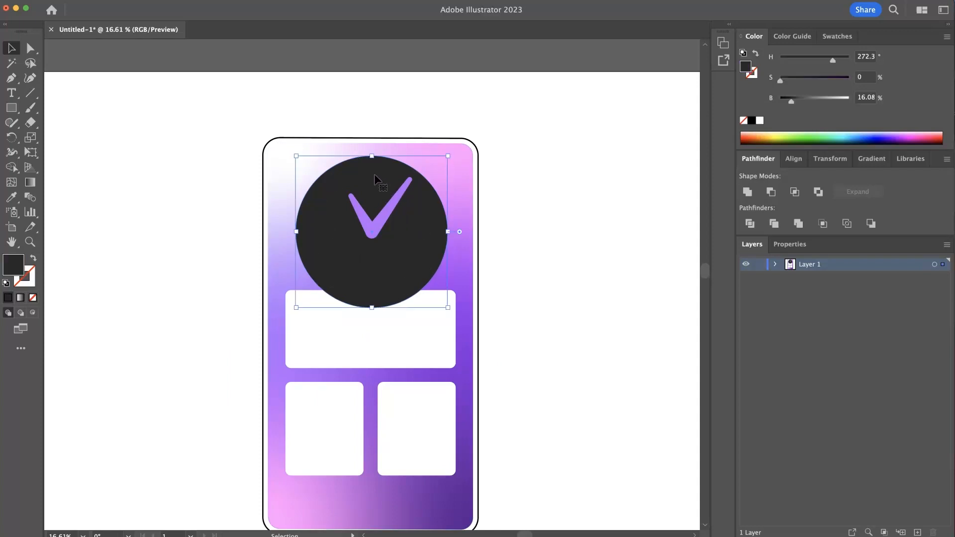
{"action": "key", "text": "a"}
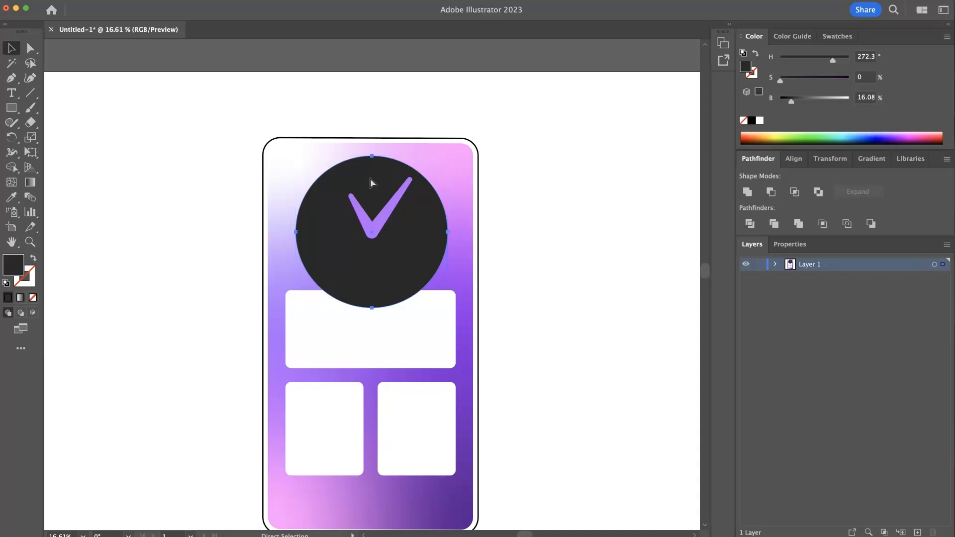
{"action": "key", "text": "shift+super+bracketright"}
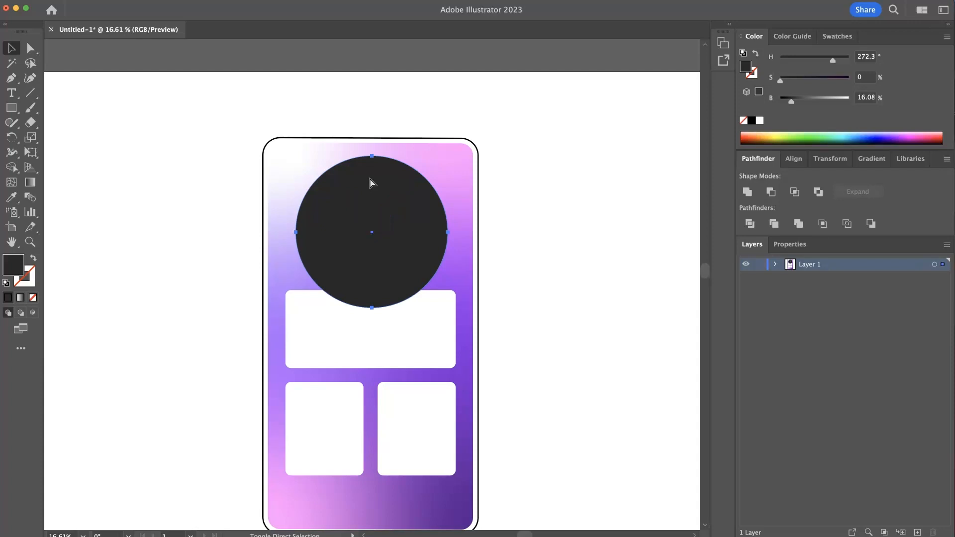
{"action": "left_click_drag", "start_coordinate": [451, 157], "coordinate": [393, 230]}
{"action": "scroll", "coordinate": [447, 214], "scroll_direction": "up", "scroll_amount": 5}
{"action": "left_click", "coordinate": [611, 224]}
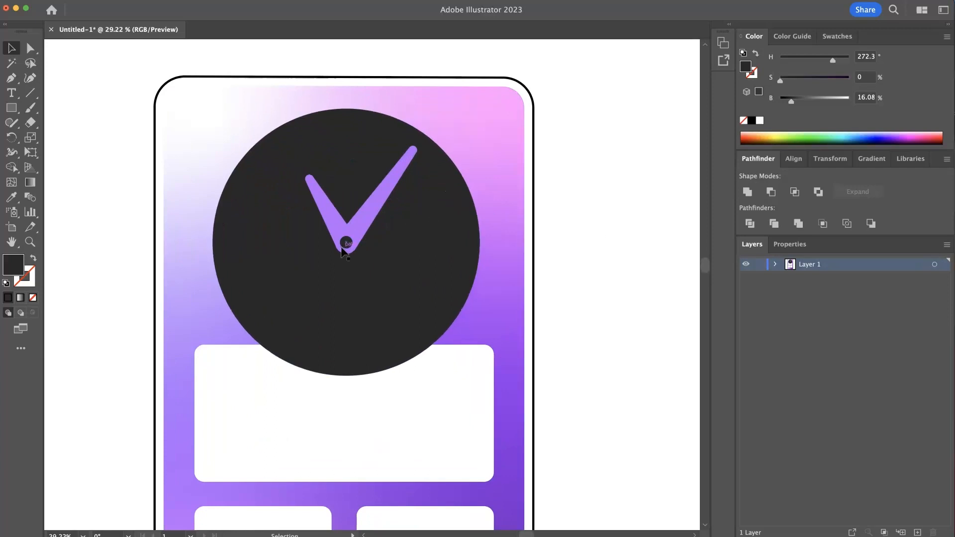
- Draw a small vertical rectangle at the dial's twelve o'clock position and fill it white
{"action": "left_click", "coordinate": [11, 108]}
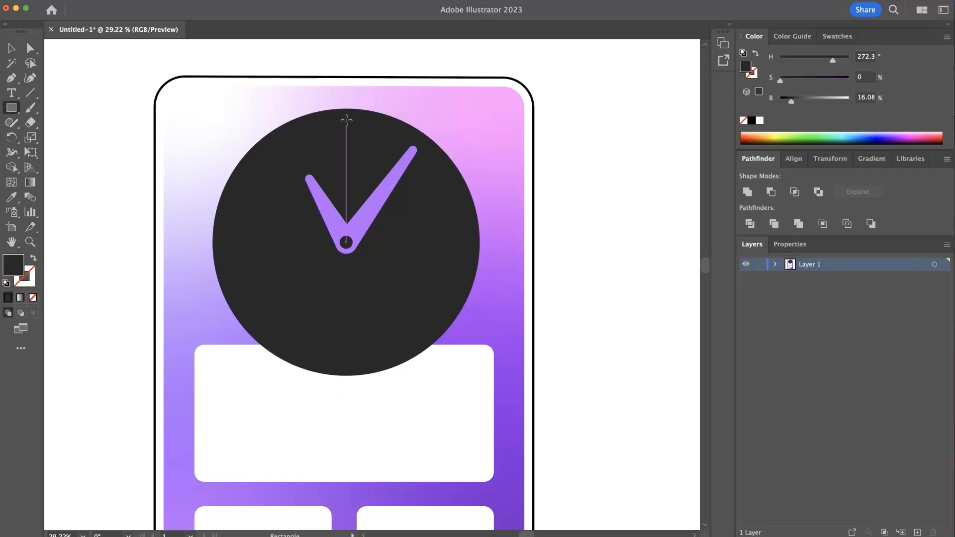
{"action": "left_click_drag", "start_coordinate": [344, 118], "coordinate": [351, 134]}
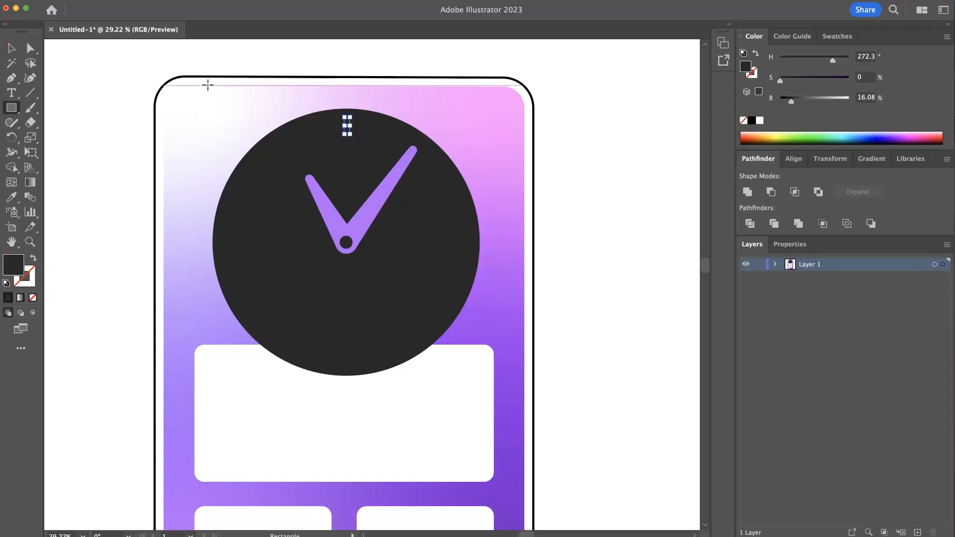
{"action": "left_click", "coordinate": [13, 48]}
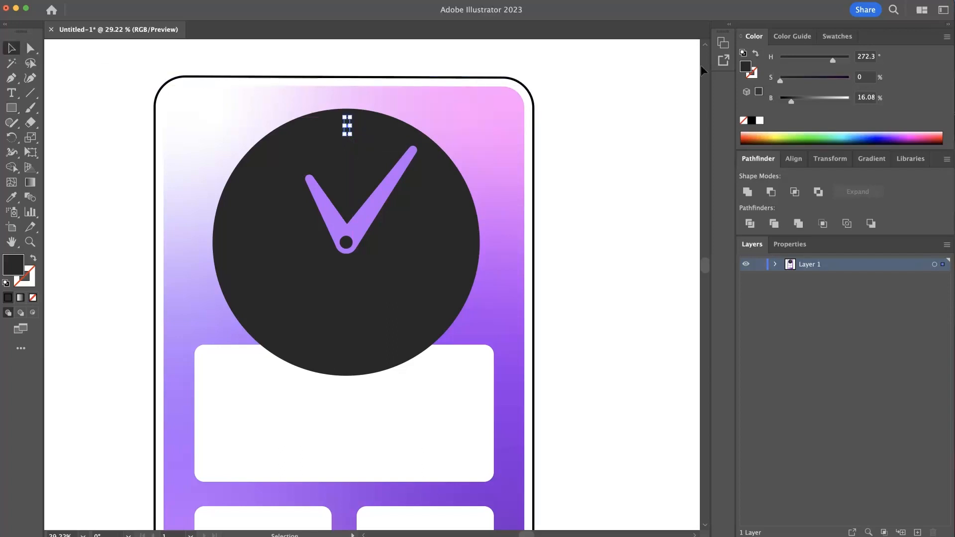
{"action": "left_click", "coordinate": [761, 121]}
{"action": "left_click", "coordinate": [585, 186]}
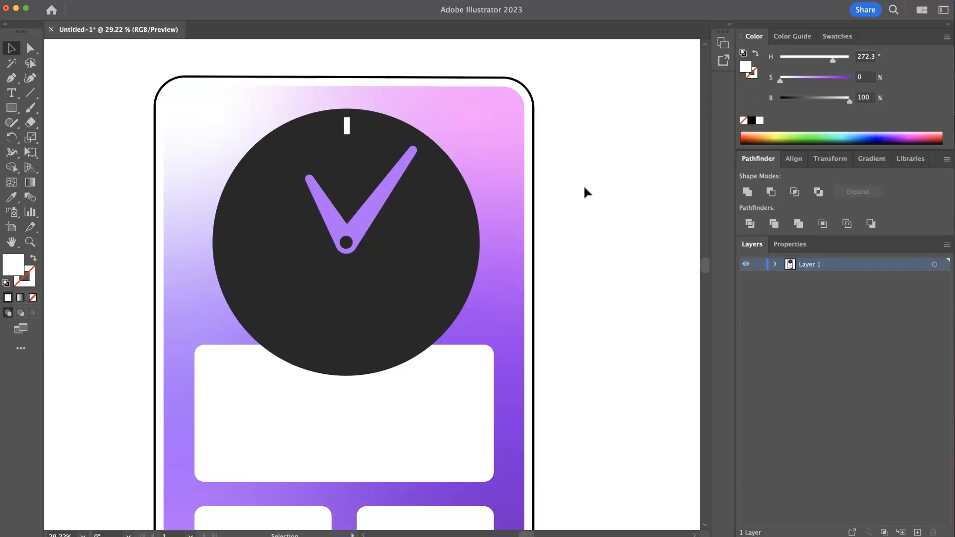
- Horizontally centre the white tick on the centre cap, using the cap as the key object
{"action": "left_click", "coordinate": [348, 130]}
{"action": "left_click", "coordinate": [351, 245], "text": "shift"}
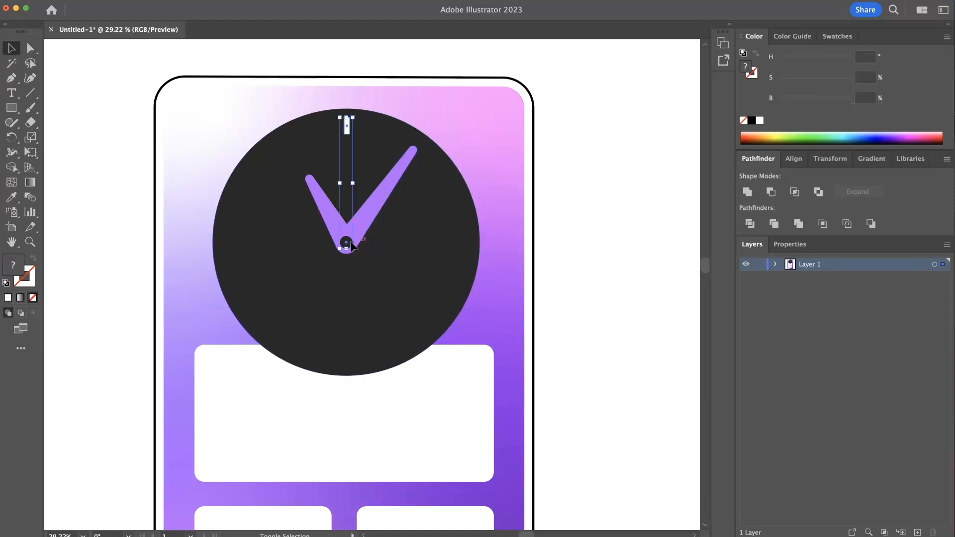
{"action": "left_click", "coordinate": [796, 159]}
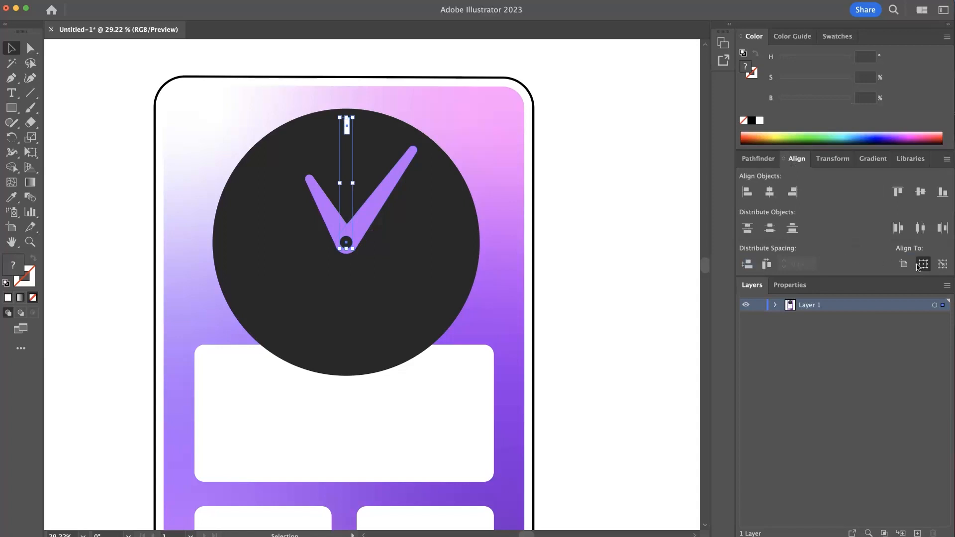
{"action": "left_click", "coordinate": [944, 267]}
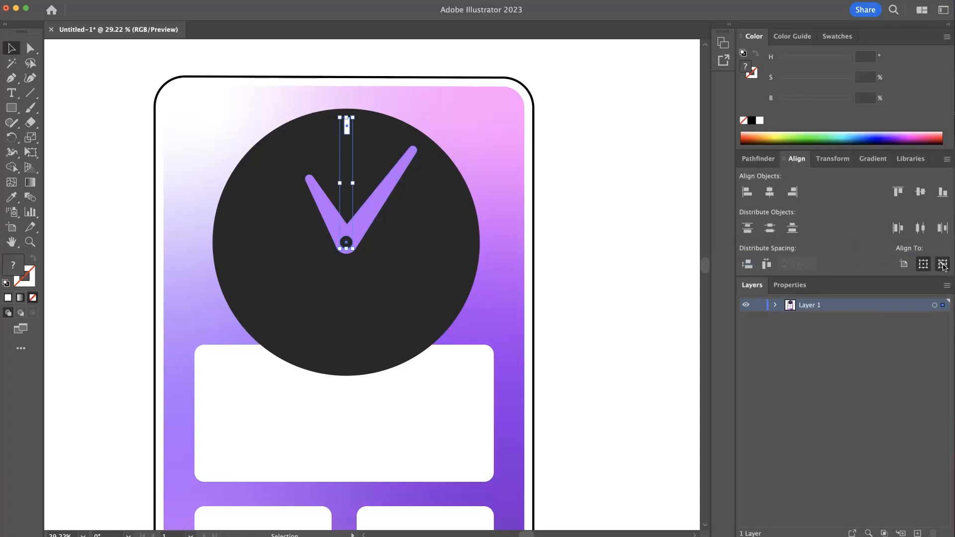
{"action": "left_click", "coordinate": [346, 243]}
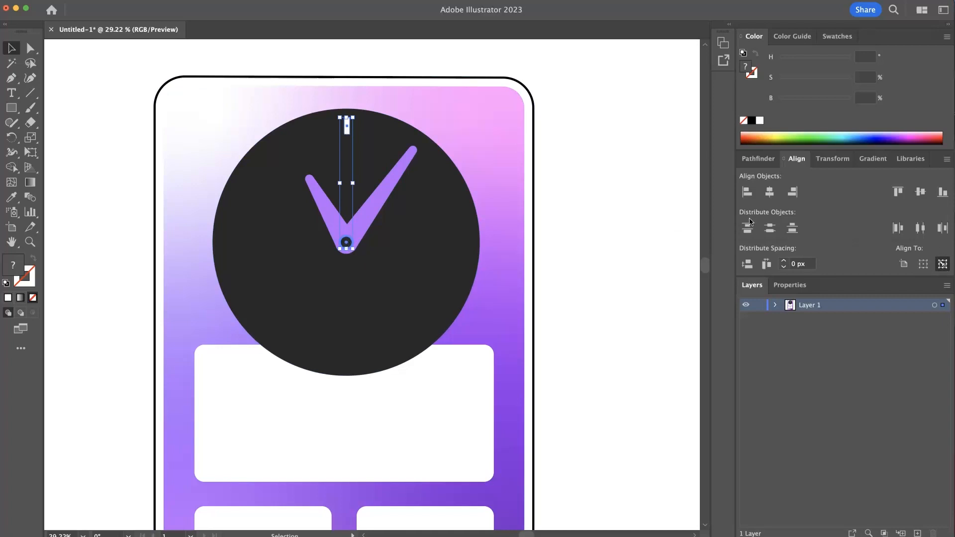
{"action": "left_click", "coordinate": [769, 192]}
{"action": "left_click", "coordinate": [30, 48]}
{"action": "left_click", "coordinate": [100, 118]}
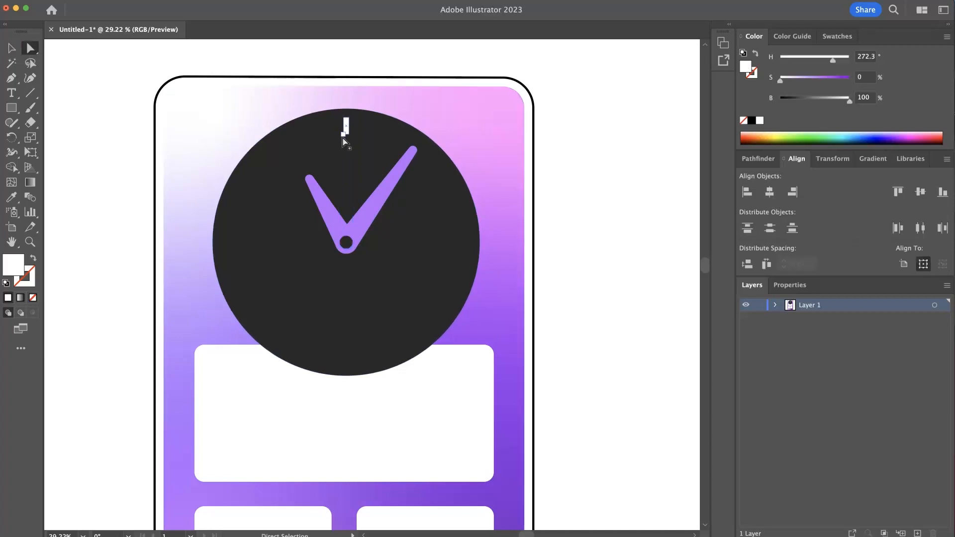
- Group the white tick together with the centre cap
{"action": "left_click", "coordinate": [12, 48]}
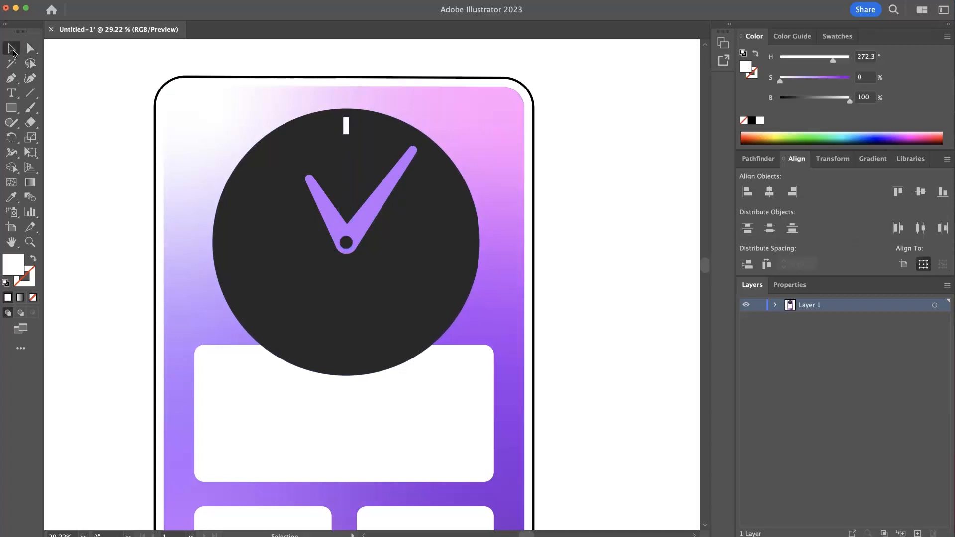
{"action": "left_click", "coordinate": [346, 243]}
{"action": "left_click", "coordinate": [346, 126], "text": "shift"}
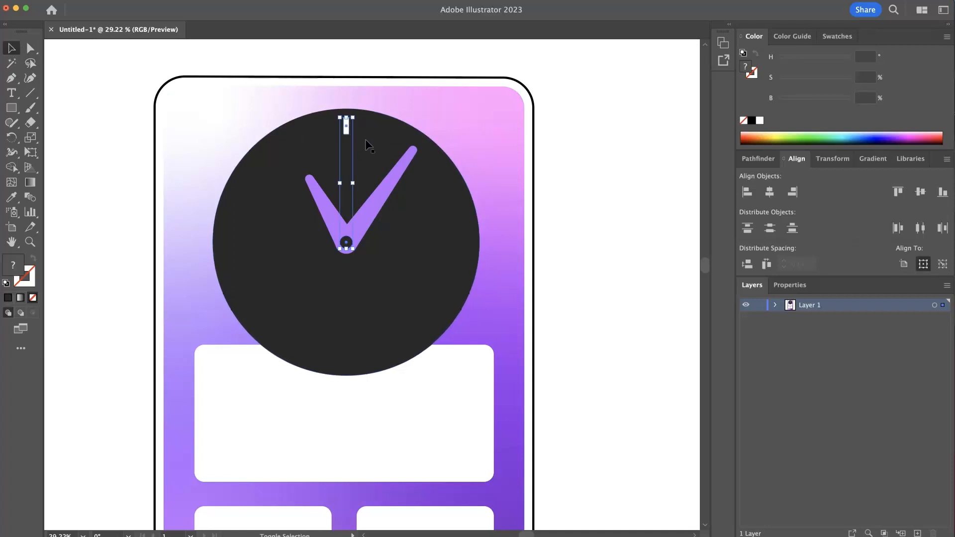
{"action": "key", "text": "super+g"}
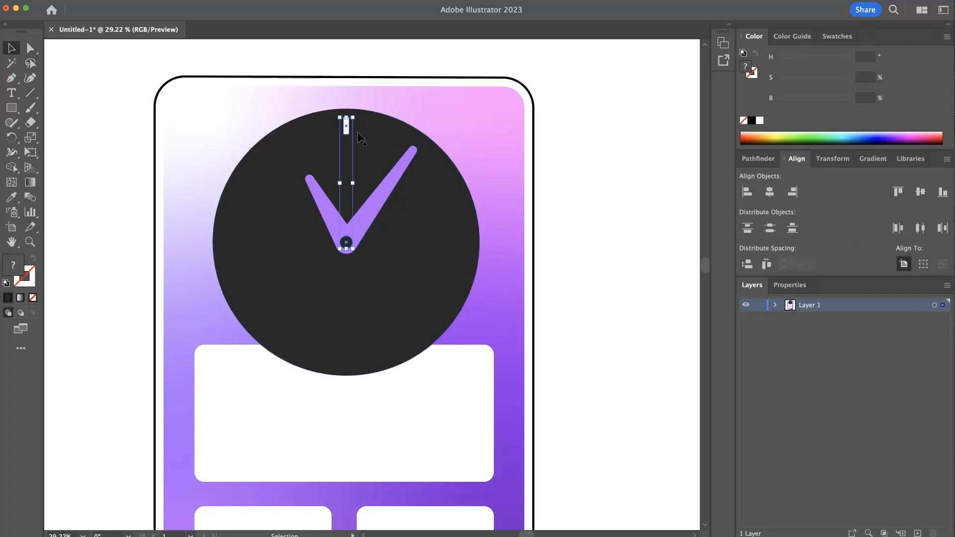
- Apply a Transform effect to the tick-and-cap group with 11 copies
{"action": "left_click", "coordinate": [1, 0]}
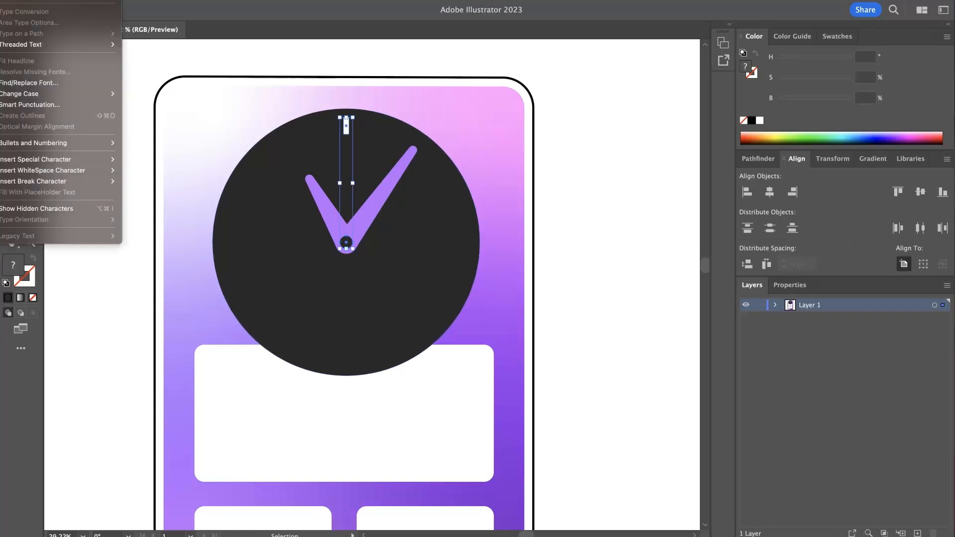
{"action": "mouse_move", "coordinate": [58, 0]}
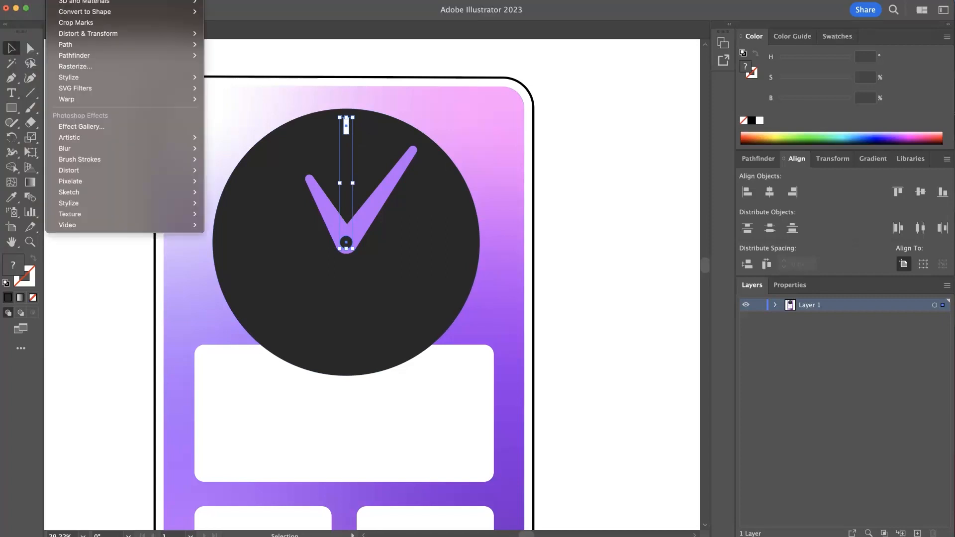
{"action": "mouse_move", "coordinate": [118, 41]}
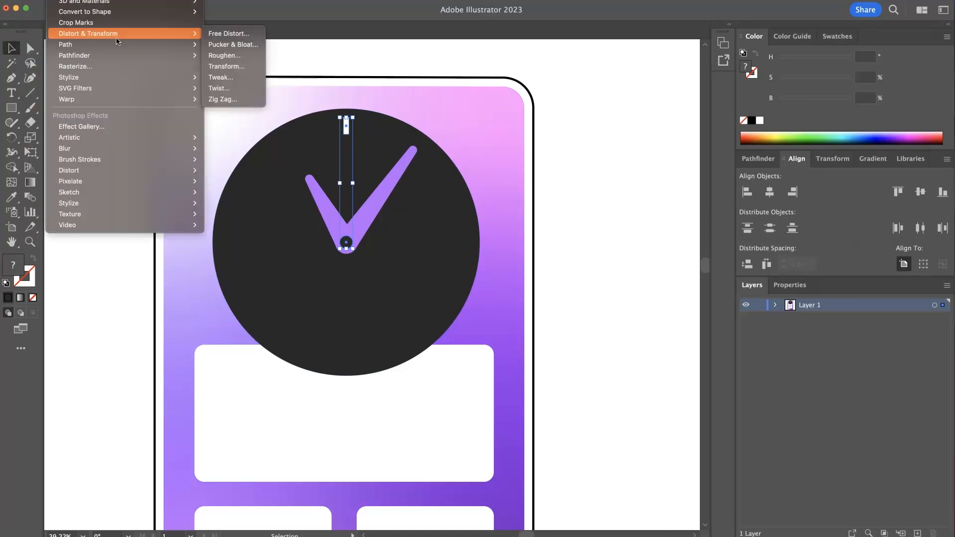
{"action": "left_click", "coordinate": [241, 65]}
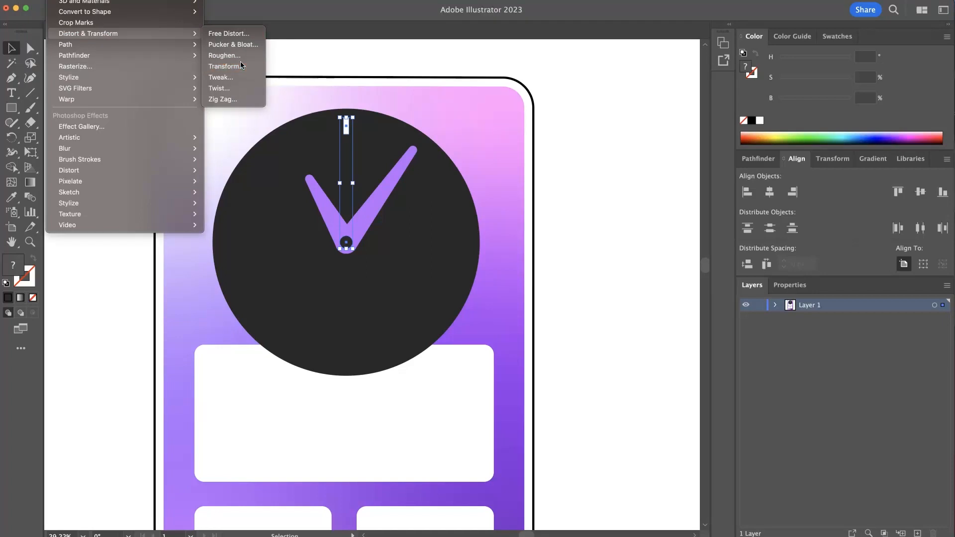
{"action": "left_click_drag", "start_coordinate": [464, 114], "coordinate": [631, 104]}
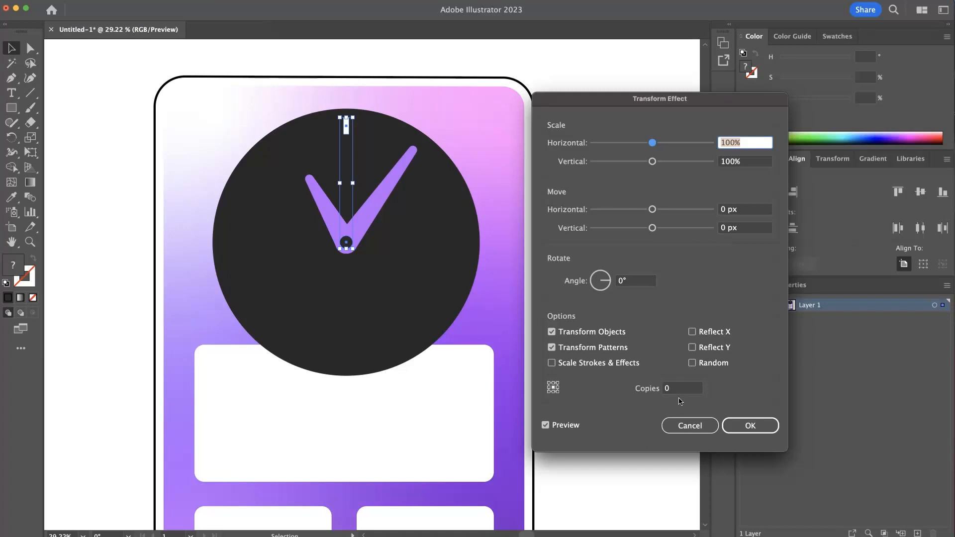
{"action": "left_click", "coordinate": [671, 388]}
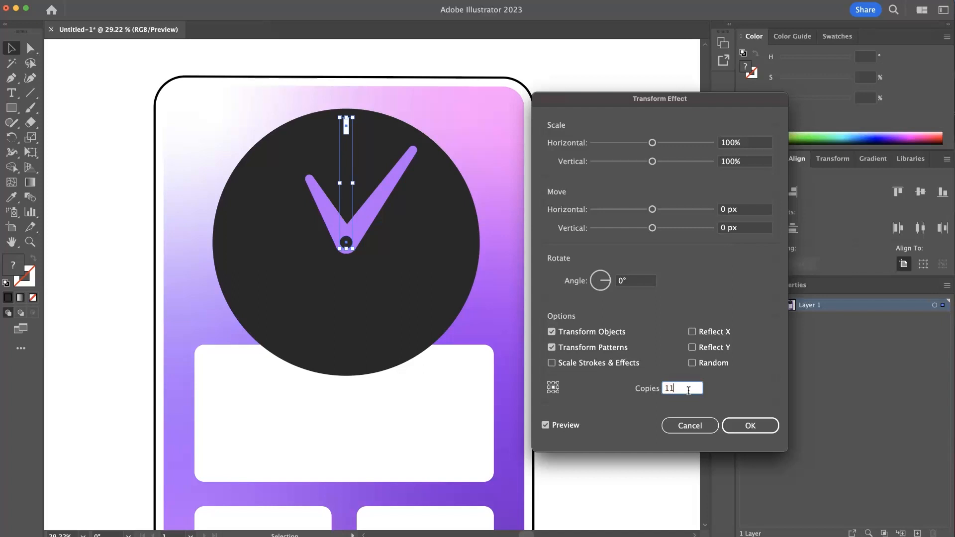
{"action": "key", "text": "Tab"}
- Set the Transform effect's rotation angle to 360/12 with 11 copies and confirm, ringing ticks around the dial
{"action": "mouse_move", "coordinate": [611, 284]}
{"action": "left_mouse_down"}
{"action": "mouse_move", "coordinate": [593, 290]}
{"action": "mouse_move", "coordinate": [606, 290]}
{"action": "left_mouse_up"}
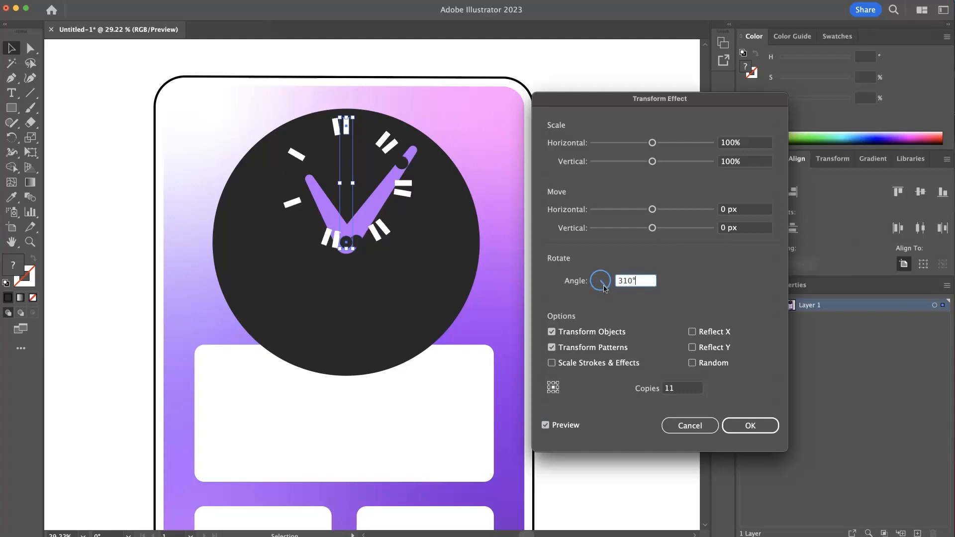
{"action": "left_click_drag", "start_coordinate": [606, 288], "coordinate": [602, 289]}
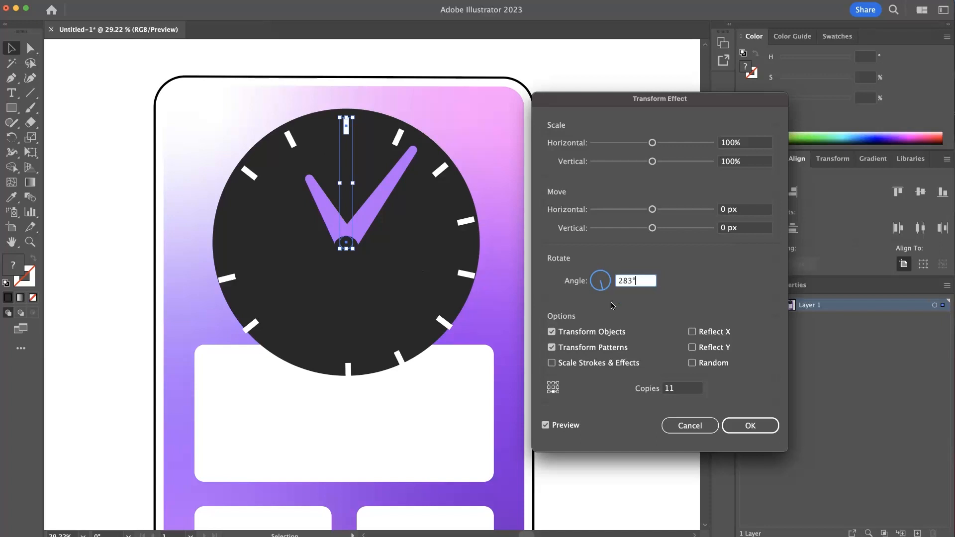
{"action": "left_click", "coordinate": [682, 388]}
{"action": "type", "text": "12"}
{"action": "key", "text": "Tab"}
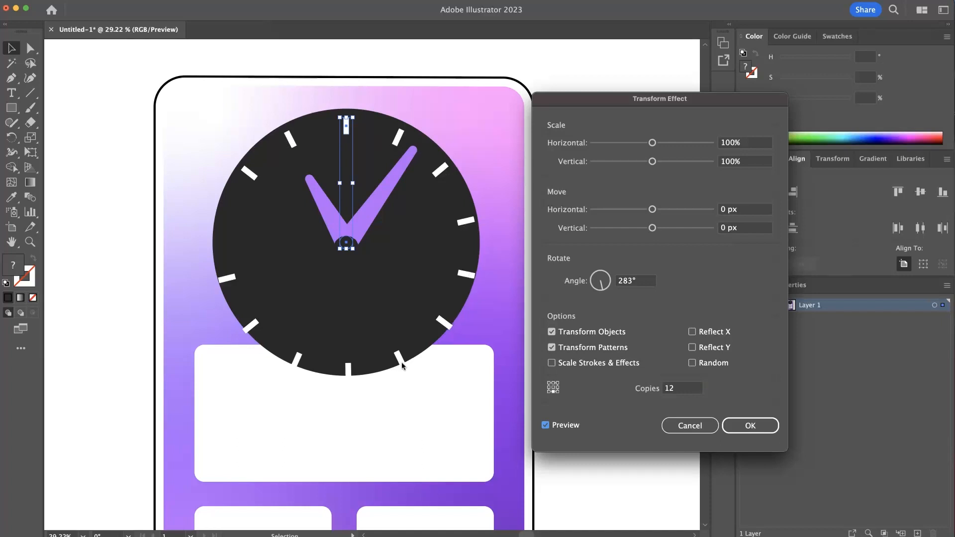
{"action": "left_click_drag", "start_coordinate": [680, 389], "coordinate": [649, 392]}
{"action": "type", "text": "11"}
{"action": "key", "text": "Tab"}
{"action": "left_click", "coordinate": [602, 287]}
{"action": "mouse_move", "coordinate": [602, 287]}
{"action": "left_mouse_down"}
{"action": "mouse_move", "coordinate": [600, 295]}
{"action": "mouse_move", "coordinate": [607, 280]}
{"action": "left_mouse_up"}
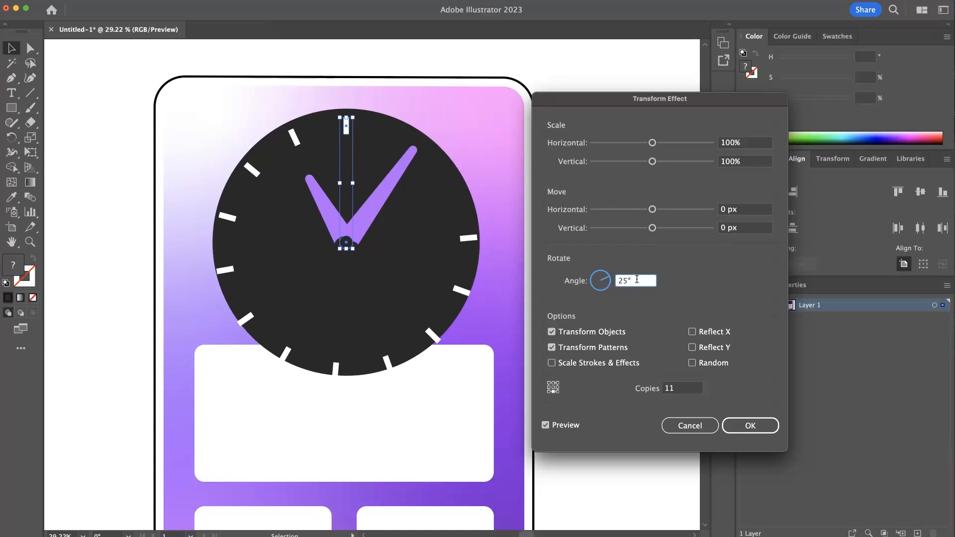
{"action": "left_click_drag", "start_coordinate": [637, 280], "coordinate": [571, 283]}
{"action": "type", "text": "360/12"}
{"action": "key", "text": "Return"}
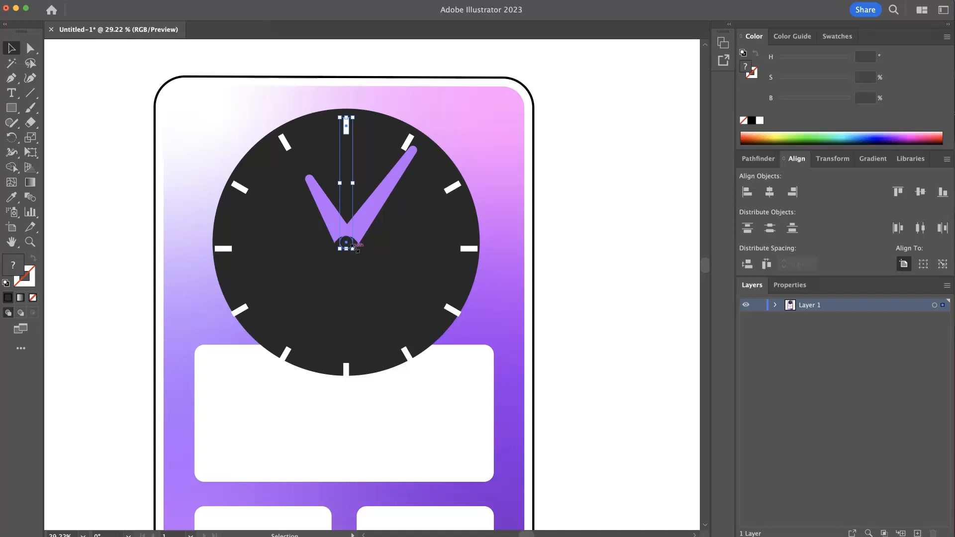
{"action": "left_click", "coordinate": [363, 248]}
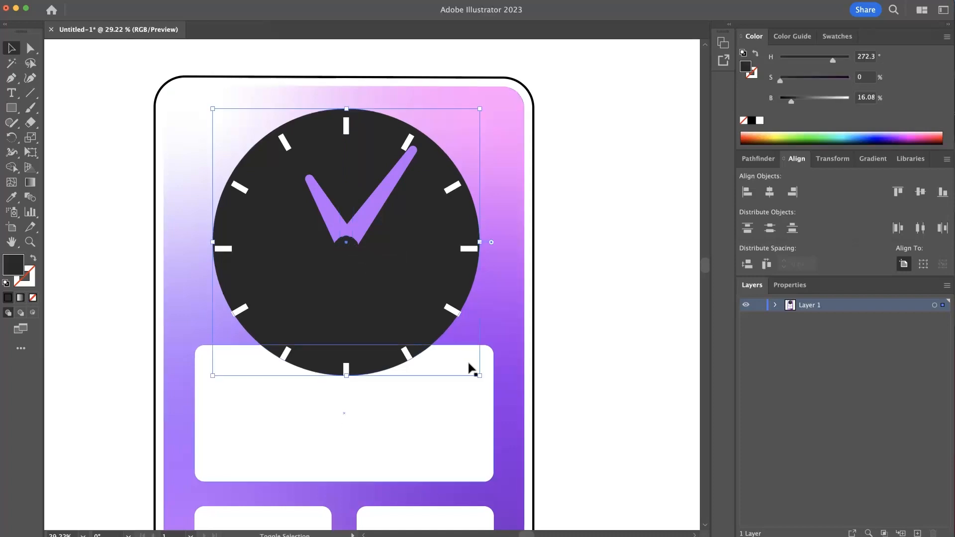
{"action": "left_click_drag", "start_coordinate": [480, 378], "coordinate": [477, 373]}
{"action": "key", "text": "super+z"}
- Nudge the tick group up so the ring of ticks centres on the dial
{"action": "left_click", "coordinate": [449, 310], "text": "shift"}
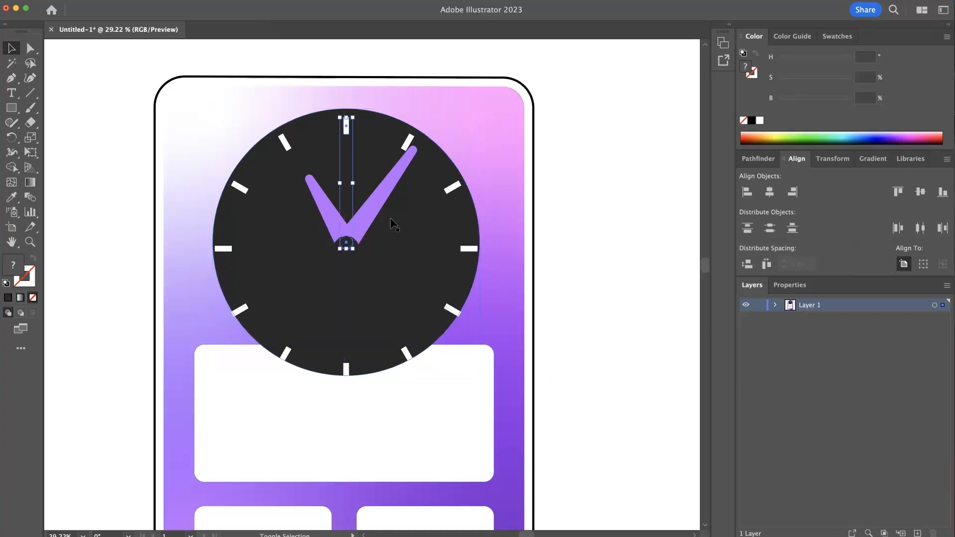
{"action": "left_click_drag", "start_coordinate": [346, 245], "coordinate": [347, 241]}
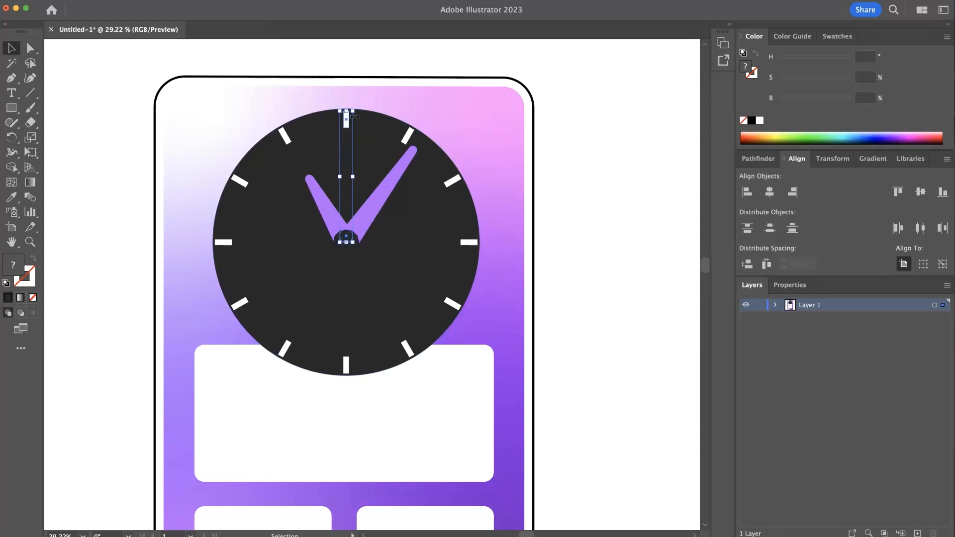
{"action": "left_click_drag", "start_coordinate": [353, 109], "coordinate": [347, 120]}
{"action": "key", "text": "super+z"}
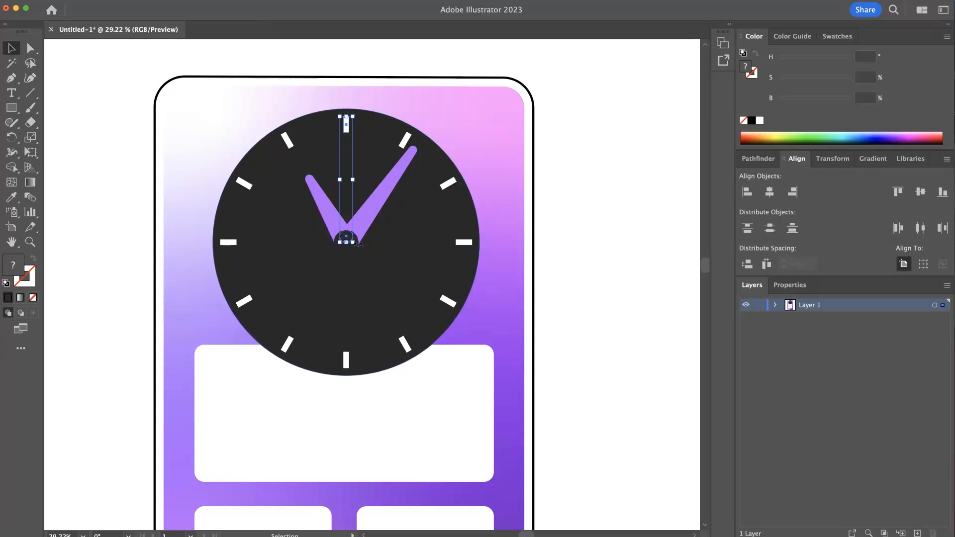
- Expand the appearance of the tick group's Transform effect
{"action": "left_click", "coordinate": [0, 0]}
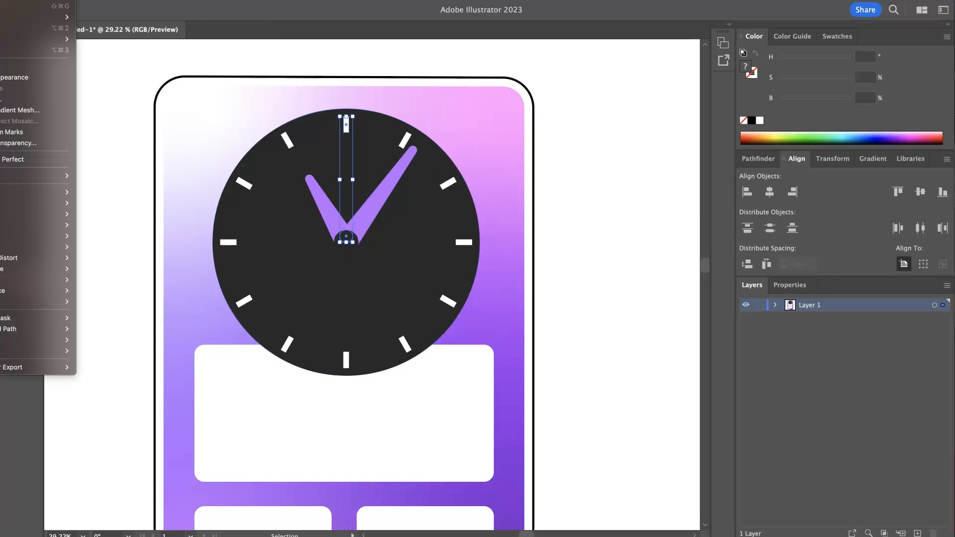
{"action": "left_click", "coordinate": [34, 78]}
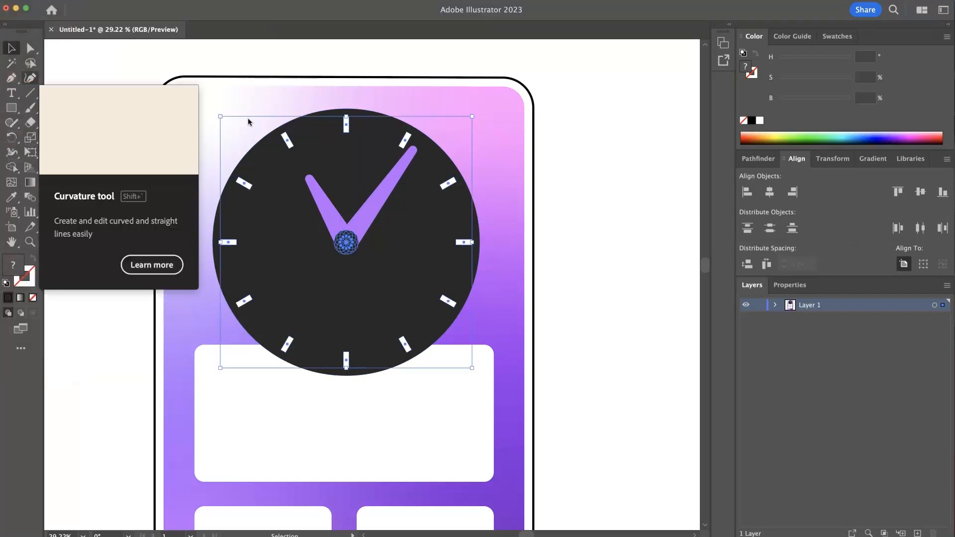
- Inside the expanded tick group, delete the duplicated centre caps, then leave isolation mode
{"action": "left_click", "coordinate": [614, 222]}
{"action": "left_click", "coordinate": [347, 247]}
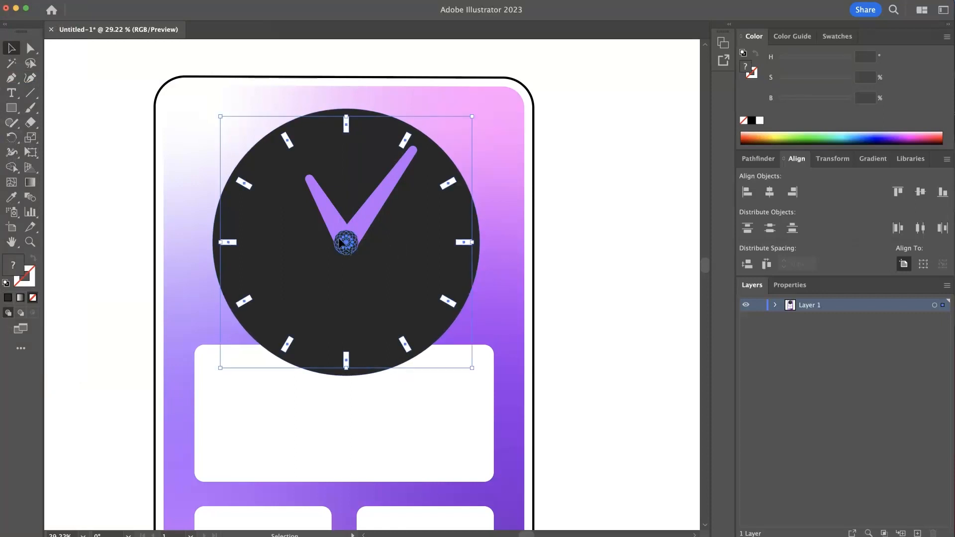
{"action": "double_click", "coordinate": [354, 241]}
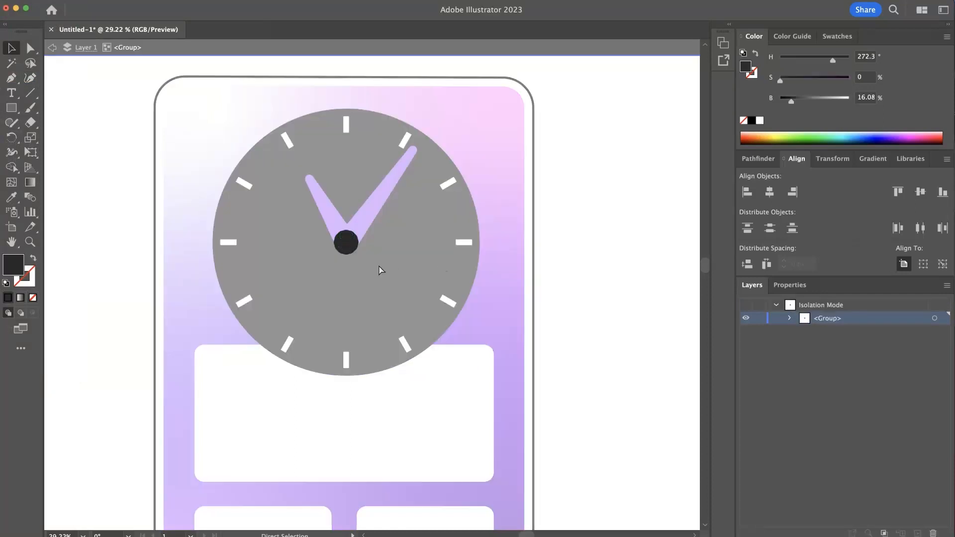
{"action": "left_click", "coordinate": [346, 244]}
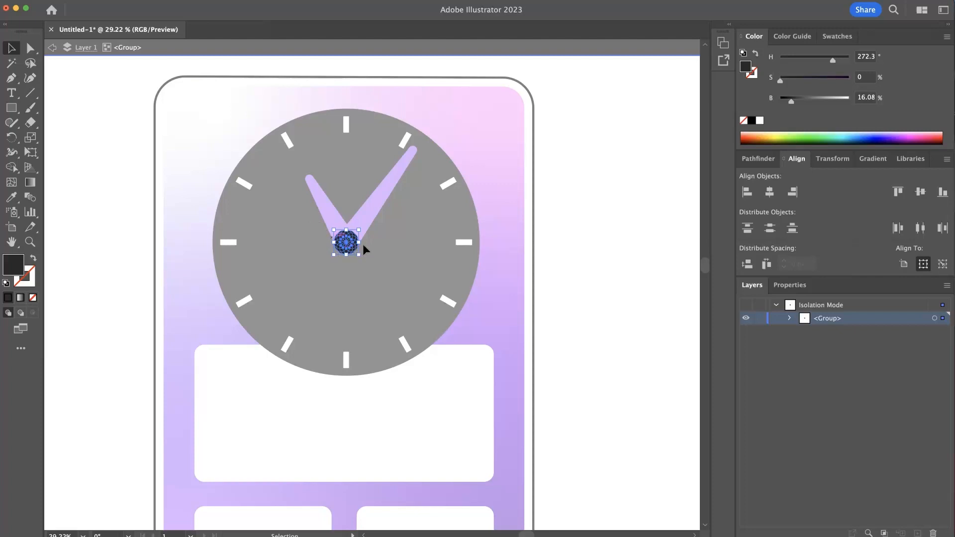
{"action": "key", "text": "Delete"}
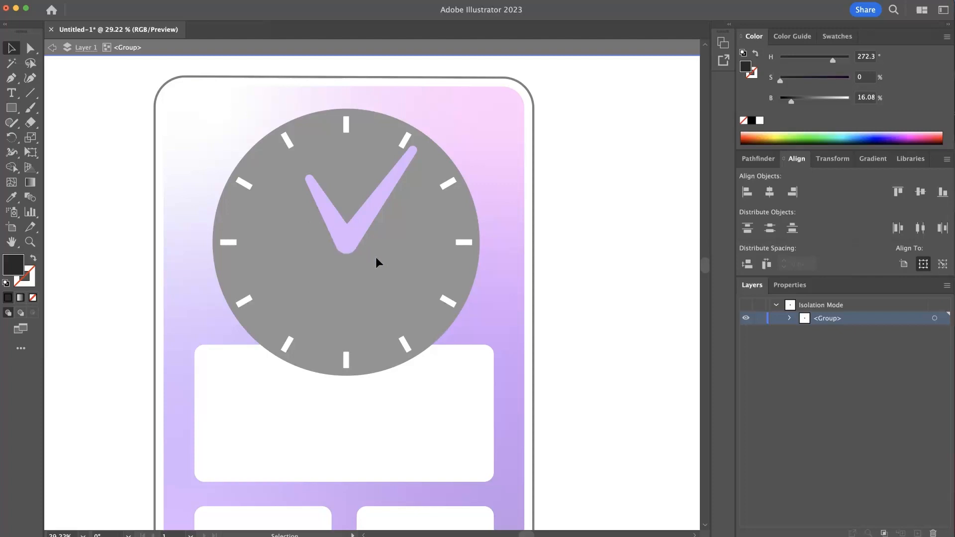
{"action": "double_click", "coordinate": [626, 243]}
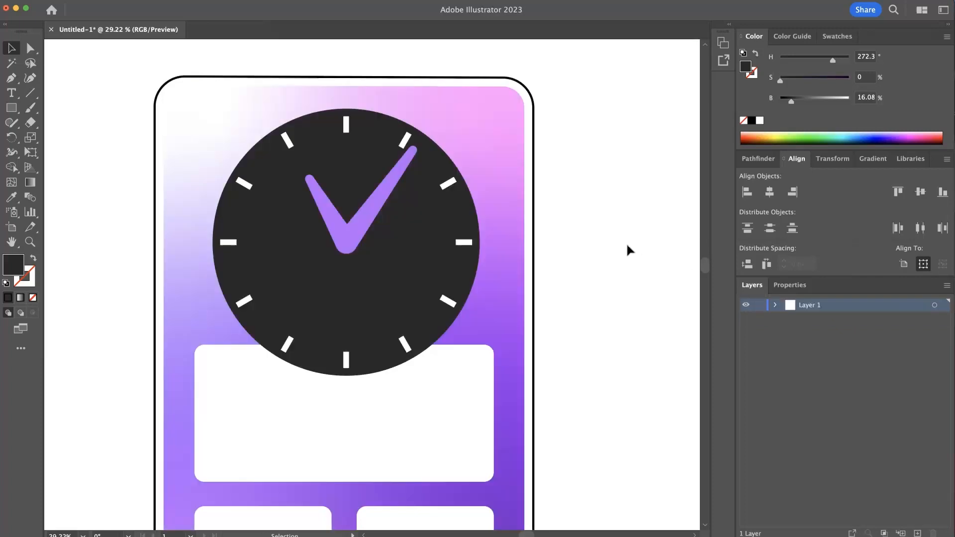
{"action": "left_click", "coordinate": [246, 185]}
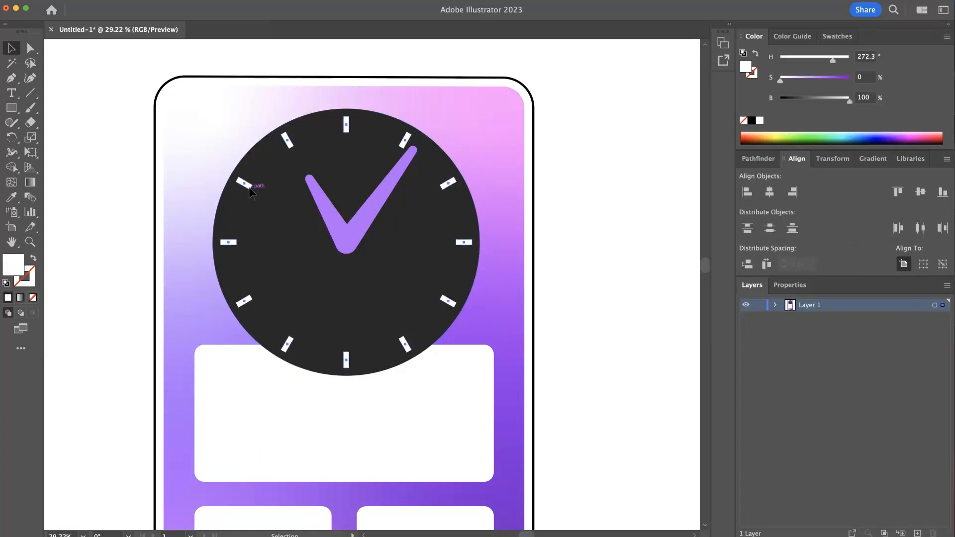
{"action": "left_click", "coordinate": [639, 264]}
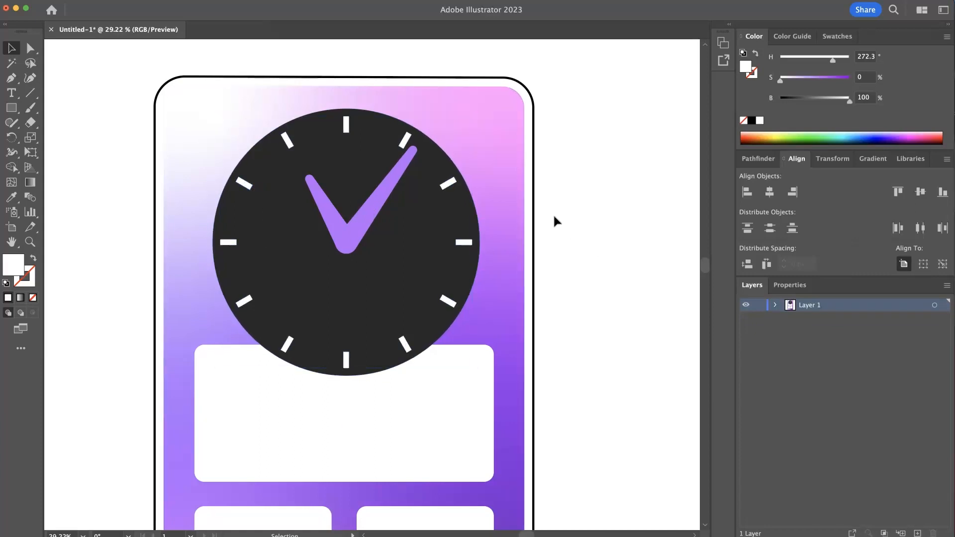
{"action": "scroll", "coordinate": [374, 281], "scroll_direction": "down", "scroll_amount": 5}
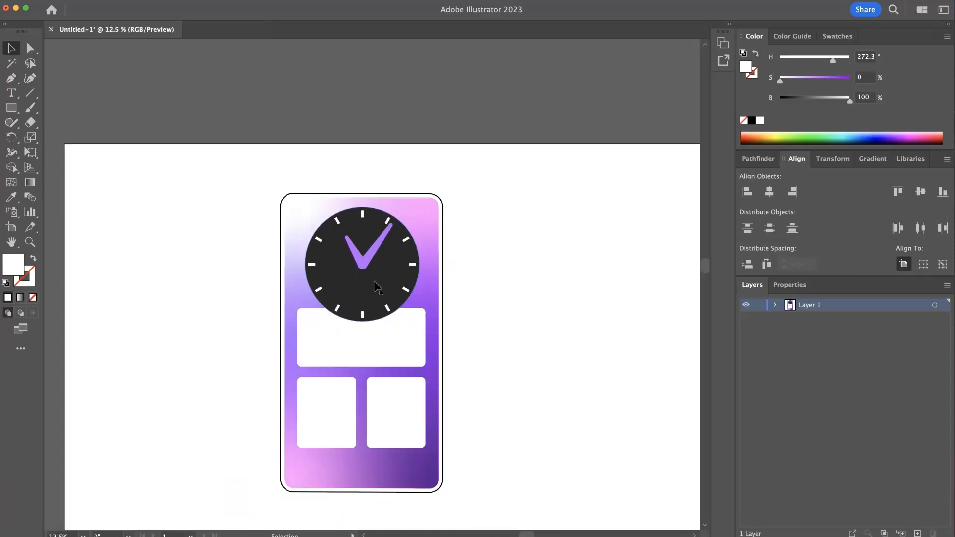
{"action": "scroll", "coordinate": [374, 280], "scroll_direction": "up", "scroll_amount": 2}
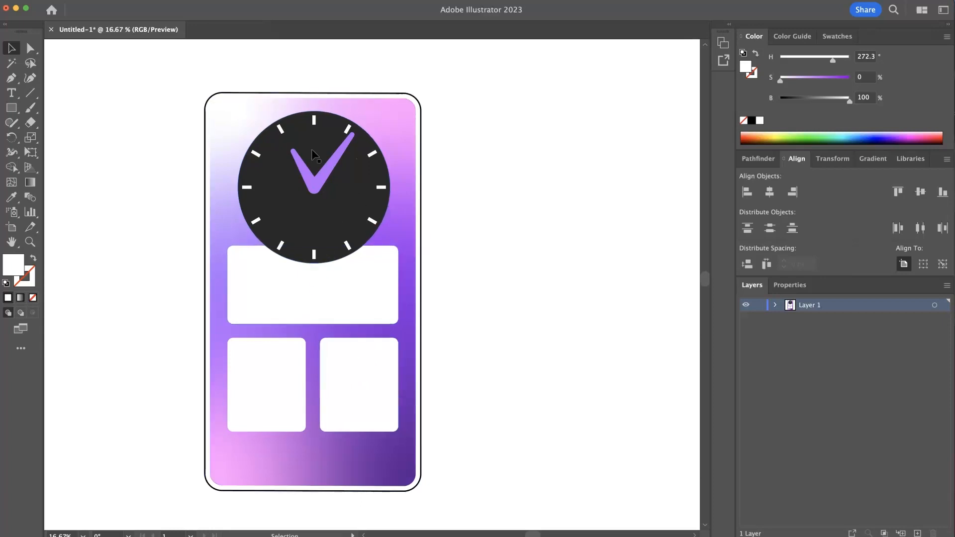
- With the Type tool and black fill, add the text THURSDAY on the wide white panel
{"action": "left_click", "coordinate": [289, 288]}
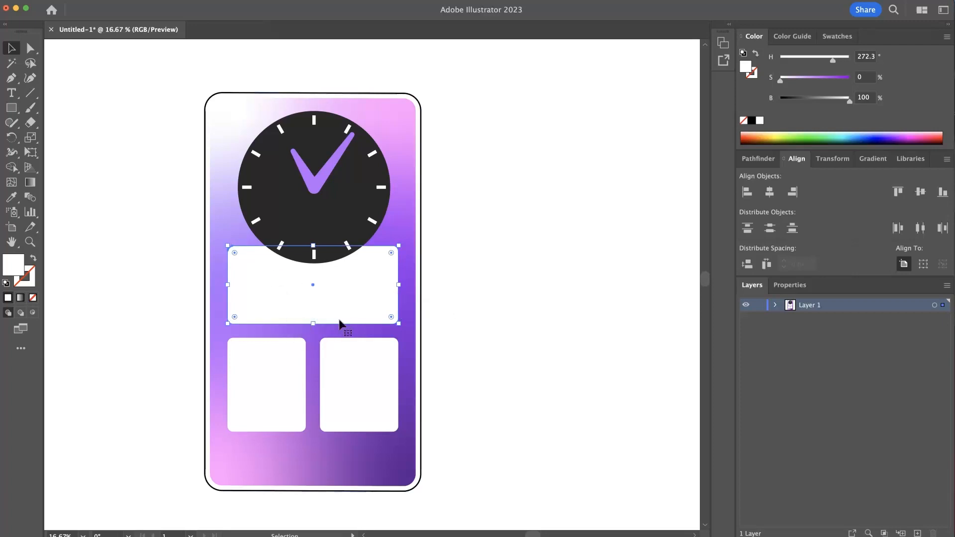
{"action": "left_click", "coordinate": [551, 325]}
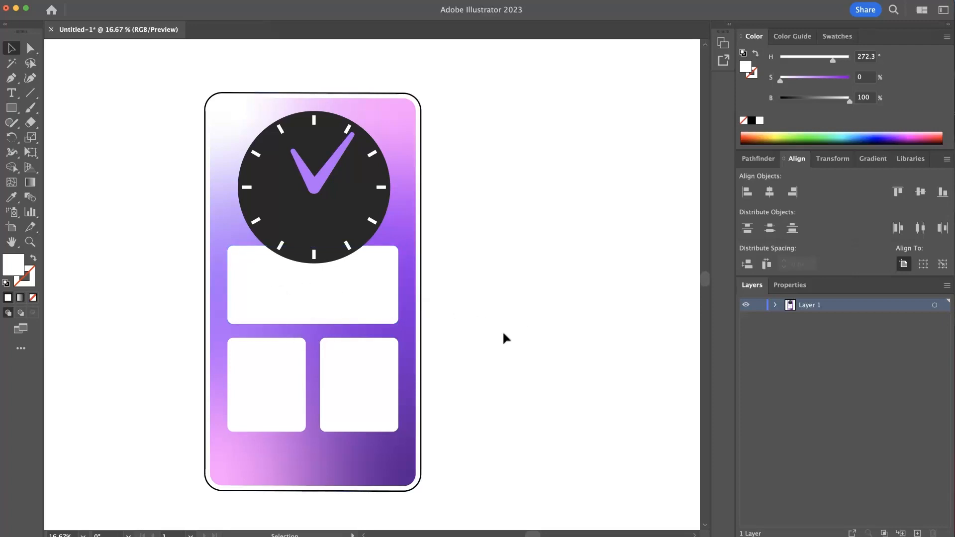
{"action": "left_click", "coordinate": [11, 94]}
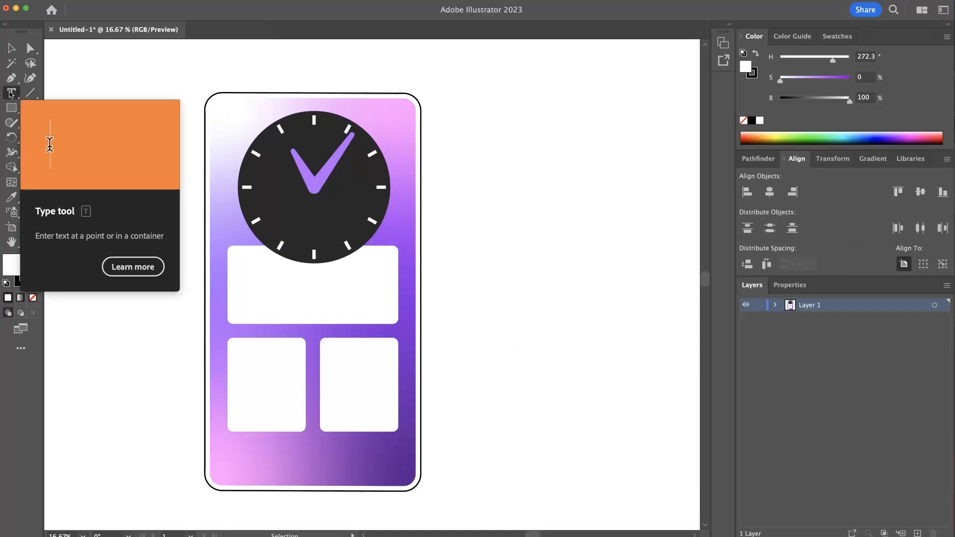
{"action": "left_click", "coordinate": [33, 297]}
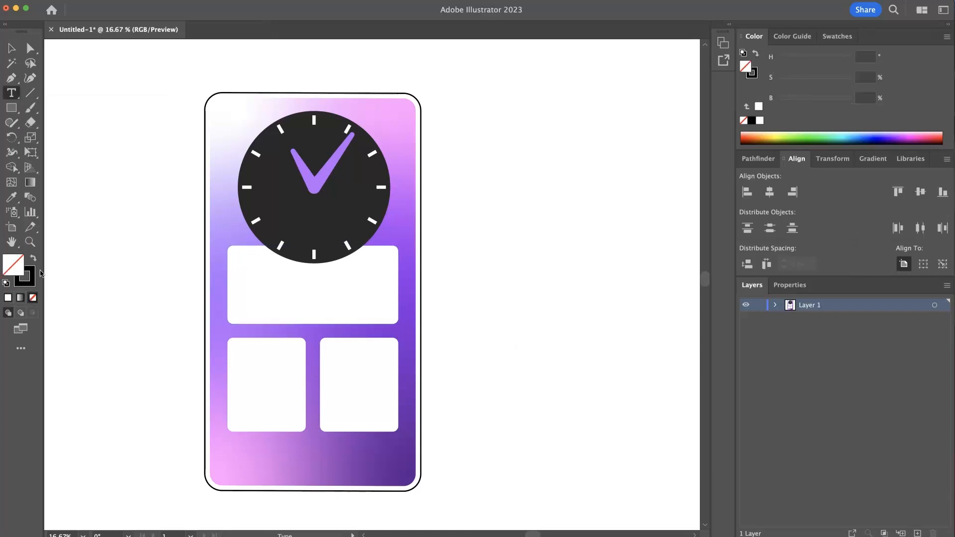
{"action": "left_click", "coordinate": [33, 258]}
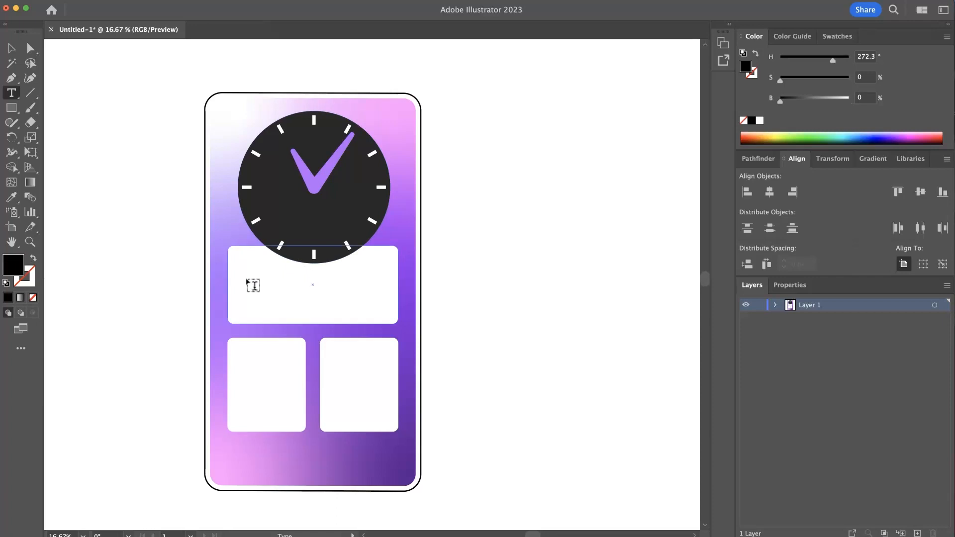
{"action": "left_click", "coordinate": [192, 281]}
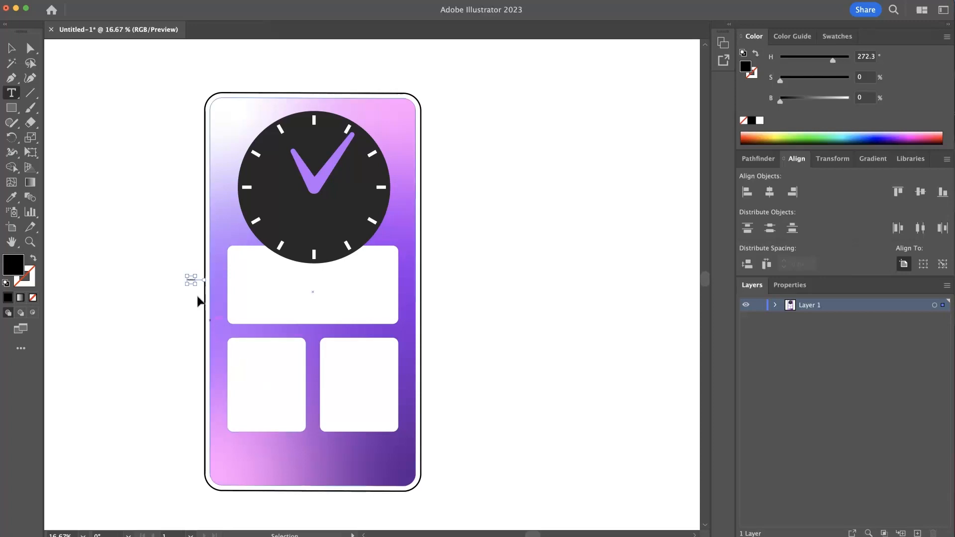
{"action": "left_click_drag", "start_coordinate": [192, 281], "coordinate": [325, 362]}
{"action": "left_click_drag", "start_coordinate": [242, 278], "coordinate": [320, 291]}
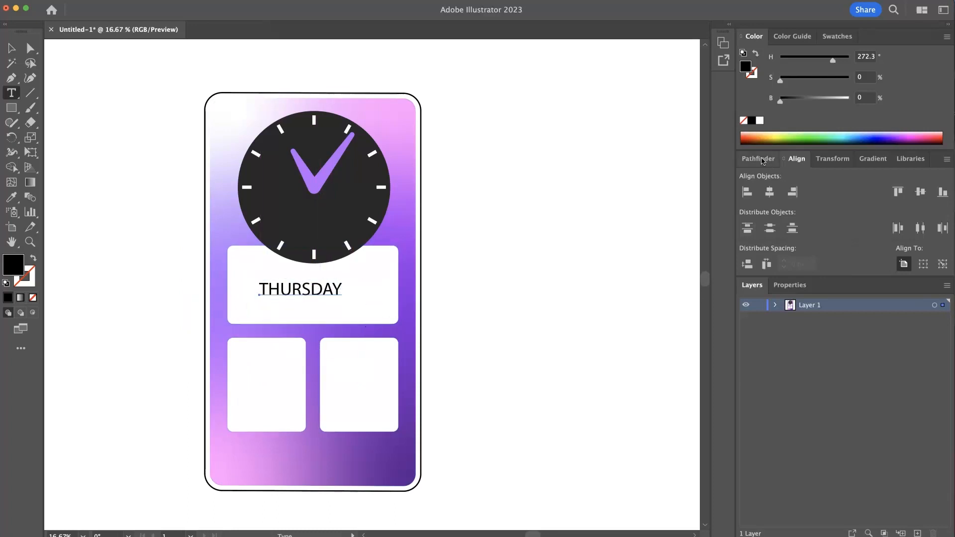
- Centre-align the THURSDAY text paragraph
{"action": "left_click", "coordinate": [790, 285]}
{"action": "scroll", "coordinate": [839, 440], "scroll_direction": "down", "scroll_amount": 4}
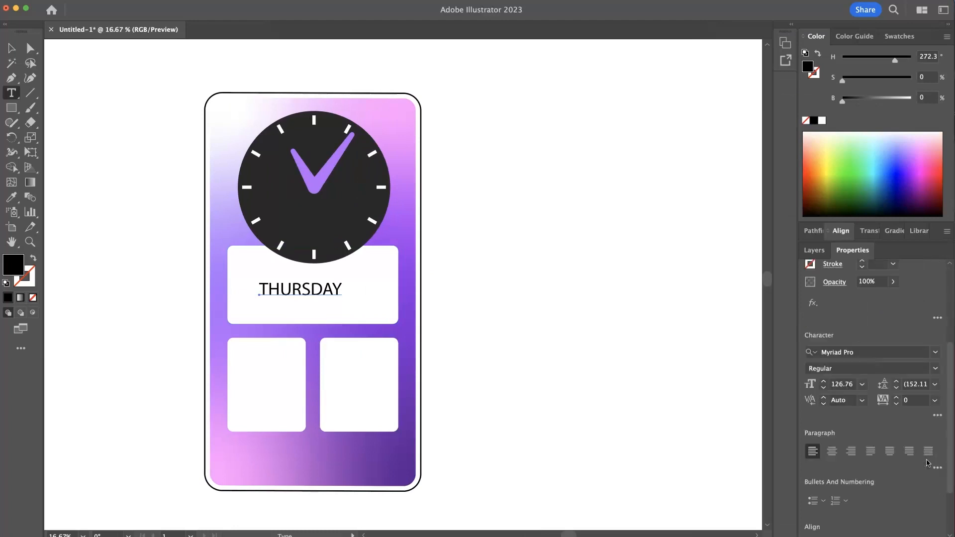
{"action": "left_click", "coordinate": [832, 480]}
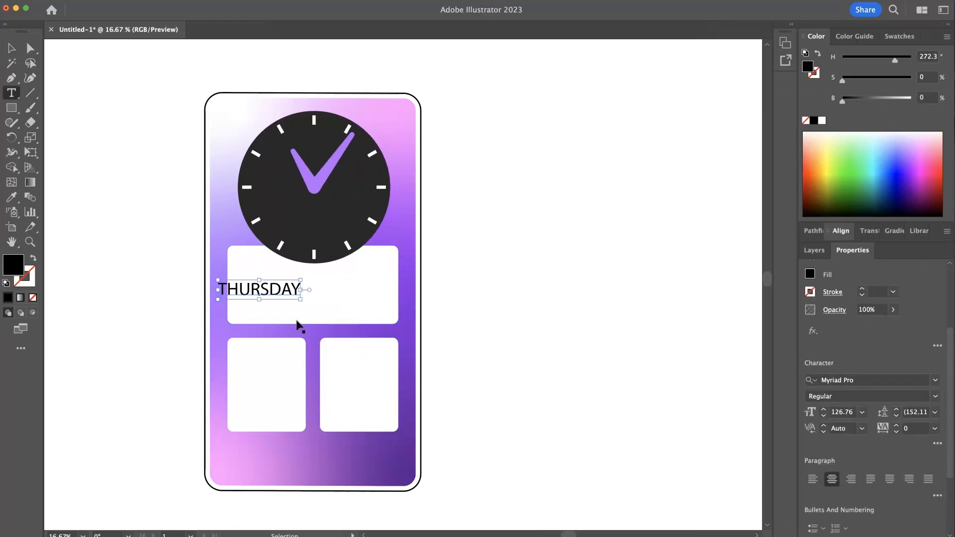
- Move the THURSDAY text to the centre of the wide white panel
{"action": "left_click_drag", "start_coordinate": [266, 291], "coordinate": [314, 289]}
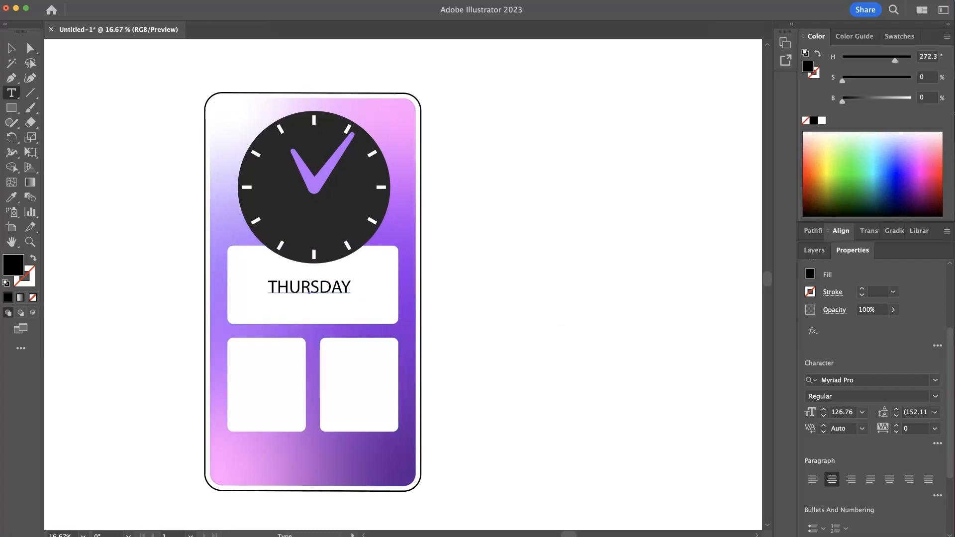
{"action": "left_click", "coordinate": [59, 0]}
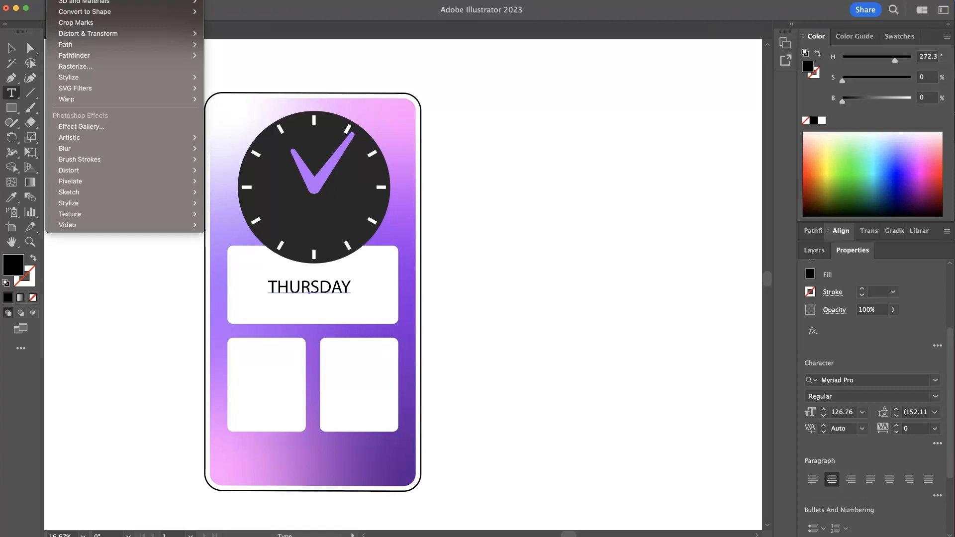
{"action": "mouse_move", "coordinate": [81, 0]}
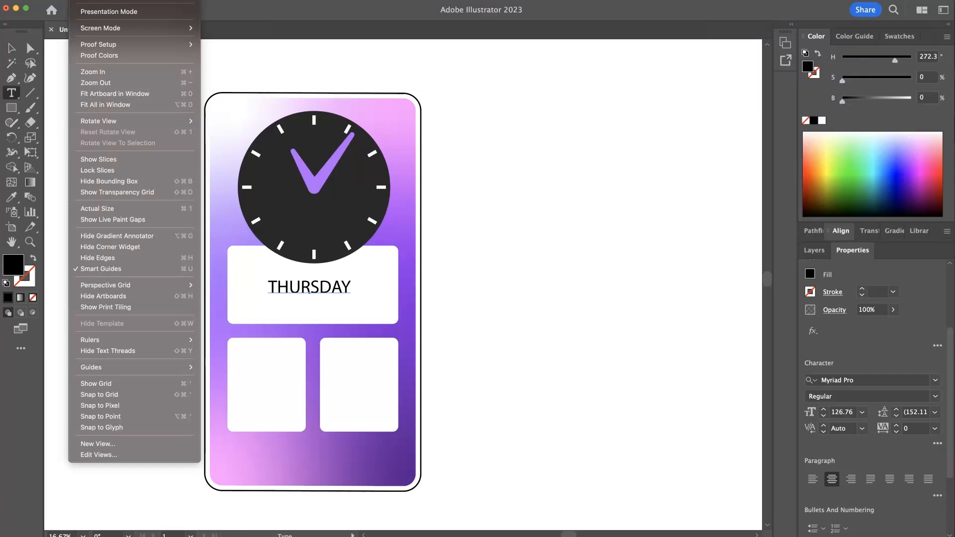
{"action": "left_click", "coordinate": [451, 198]}
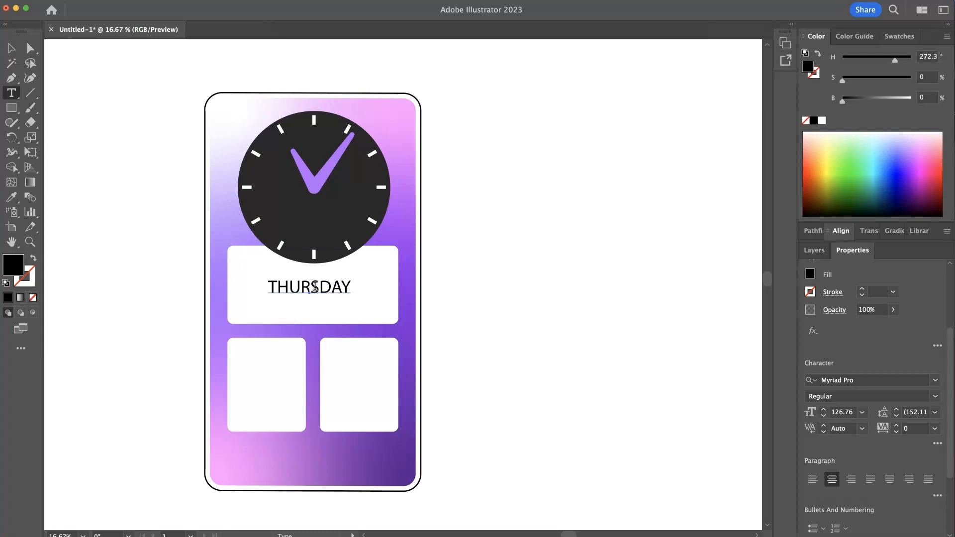
- Change the THURSDAY text's font to Amboy Black
{"action": "left_click", "coordinate": [9, 49]}
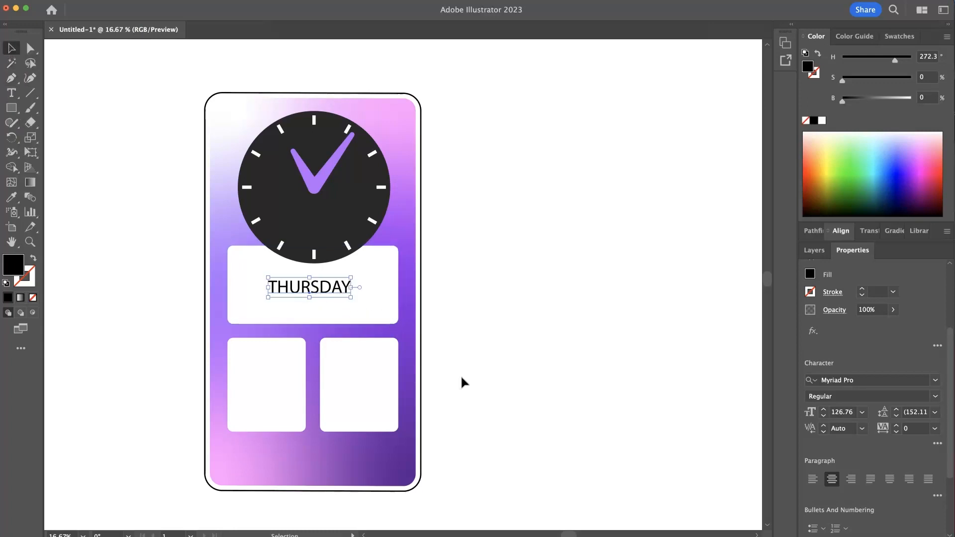
{"action": "left_click", "coordinate": [862, 379]}
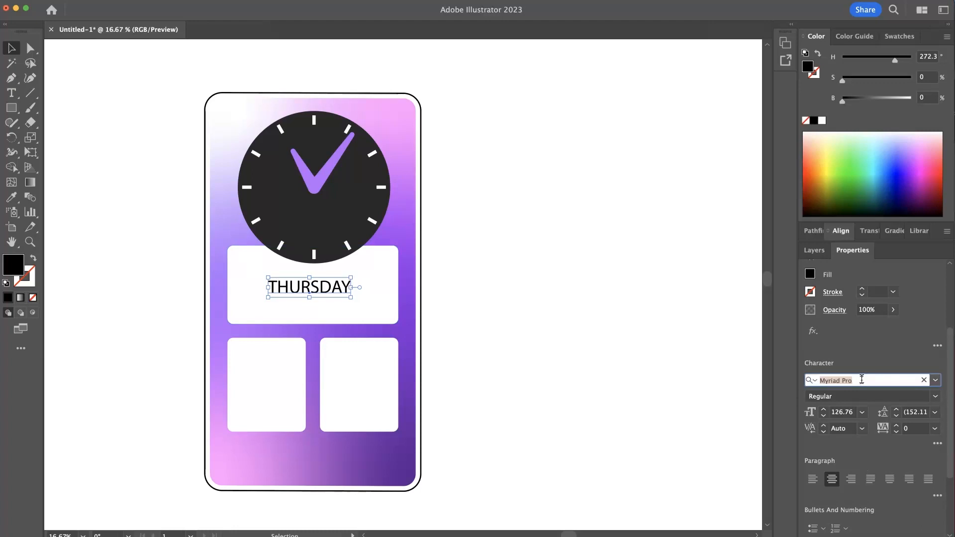
{"action": "type", "text": "AM"}
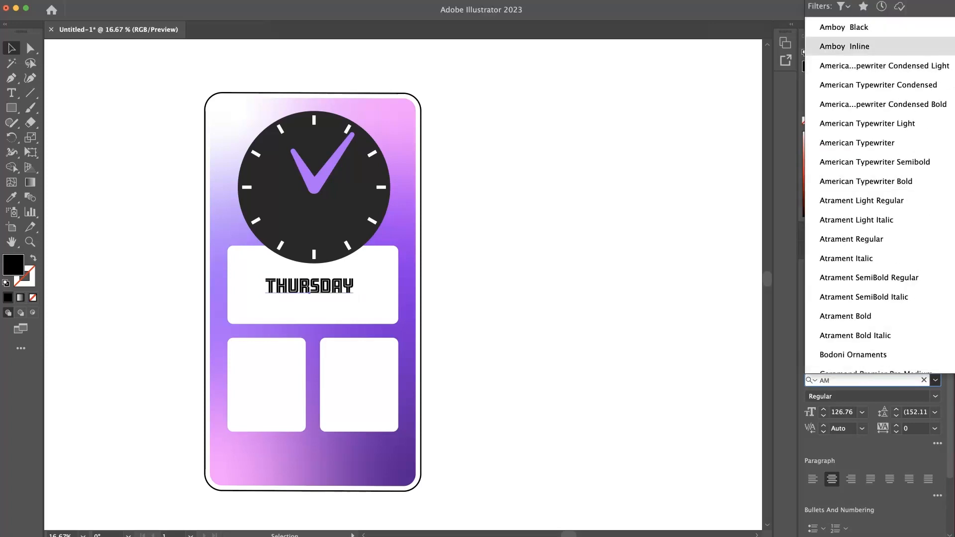
{"action": "key", "text": "Return"}
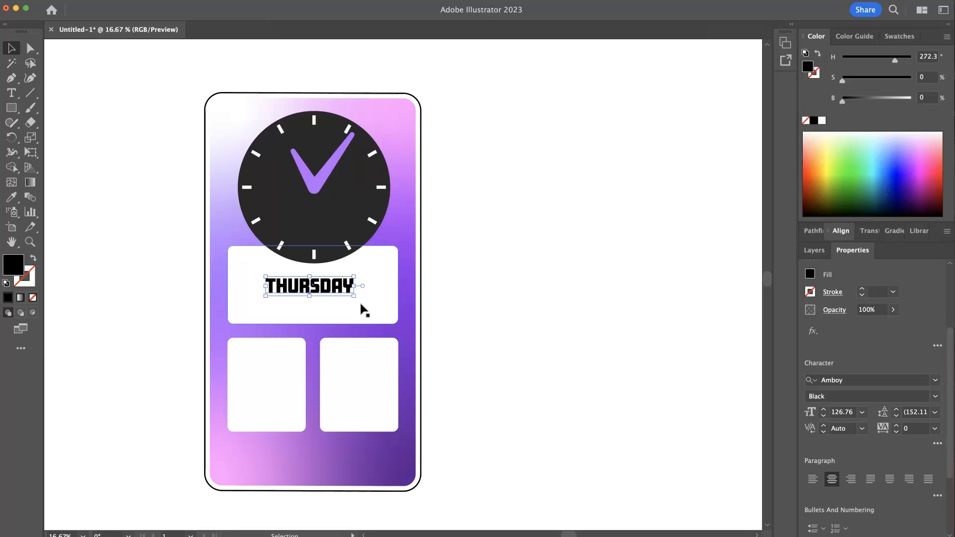
- Set the THURSDAY text's font size to 140 pt and tracking to 50
{"action": "left_click", "coordinate": [843, 413]}
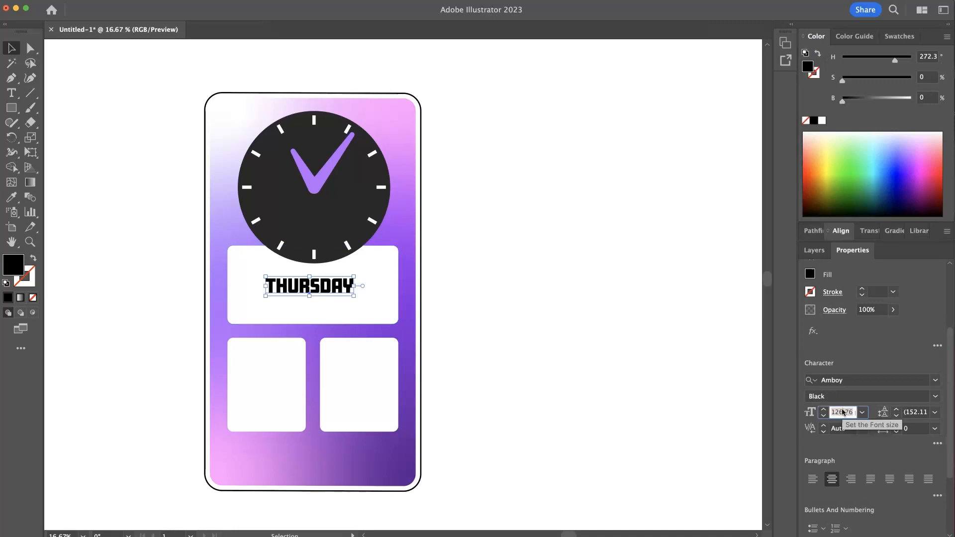
{"action": "type", "text": "140"}
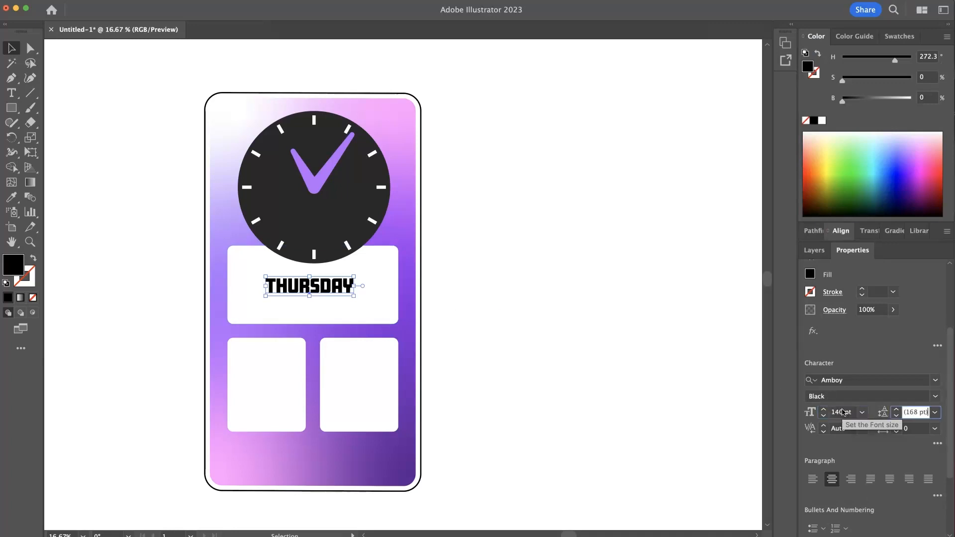
{"action": "key", "text": "Tab"}
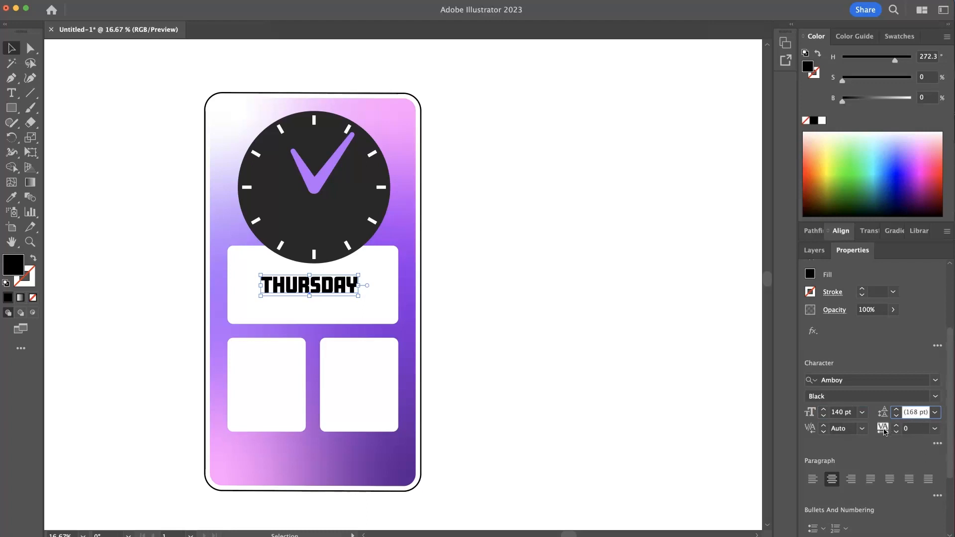
{"action": "left_click", "coordinate": [907, 432]}
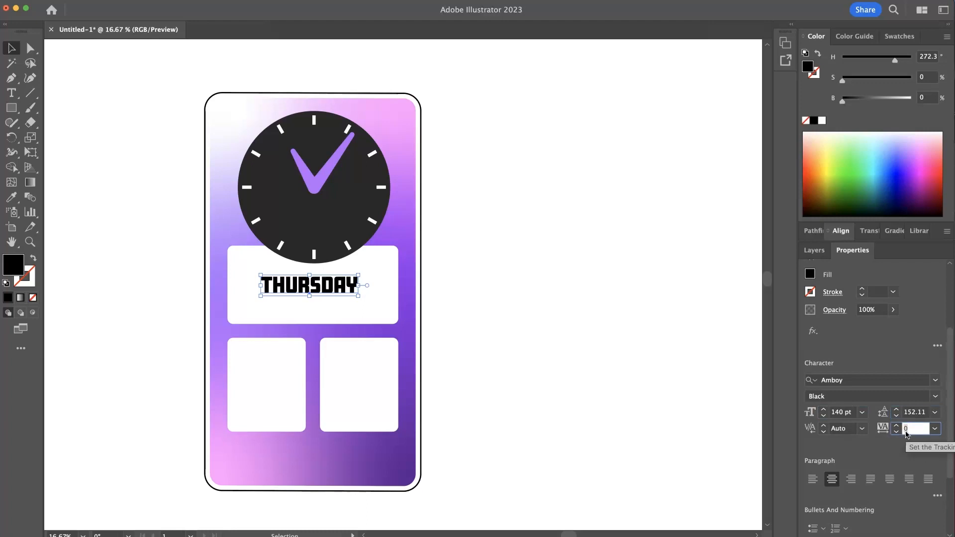
{"action": "key", "text": "Return"}
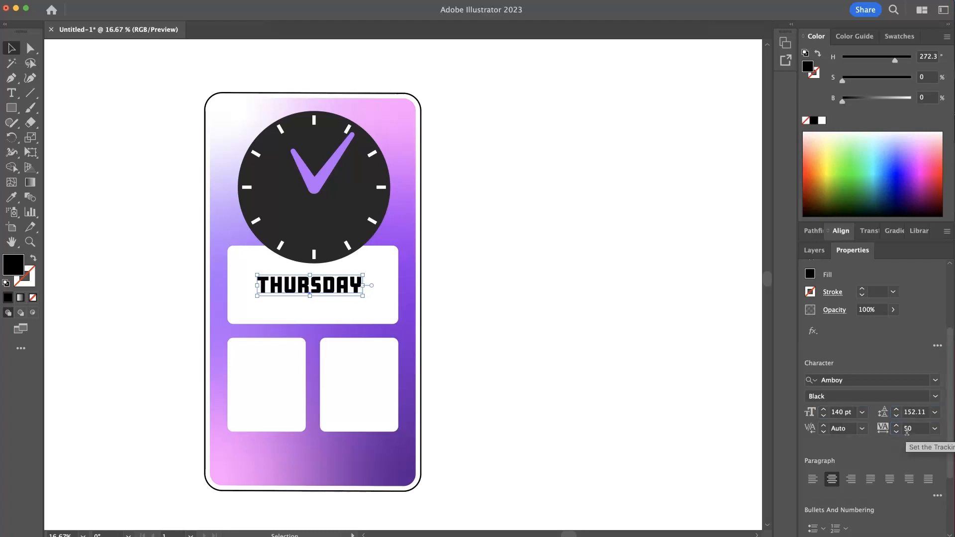
- Nudge the THURSDAY text slightly to recentre it on the panel
{"action": "left_click", "coordinate": [534, 394]}
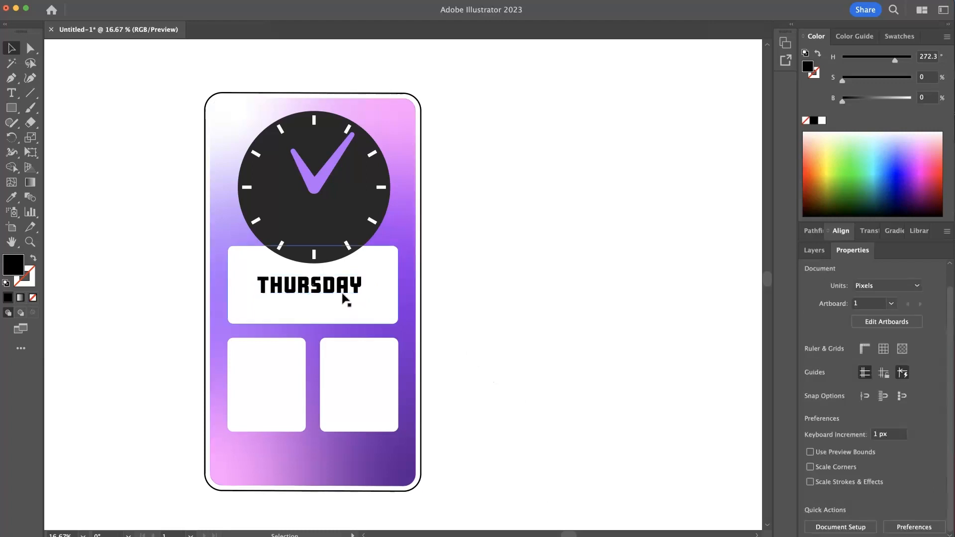
{"action": "left_click_drag", "start_coordinate": [336, 289], "coordinate": [341, 286]}
{"action": "left_click", "coordinate": [464, 324]}
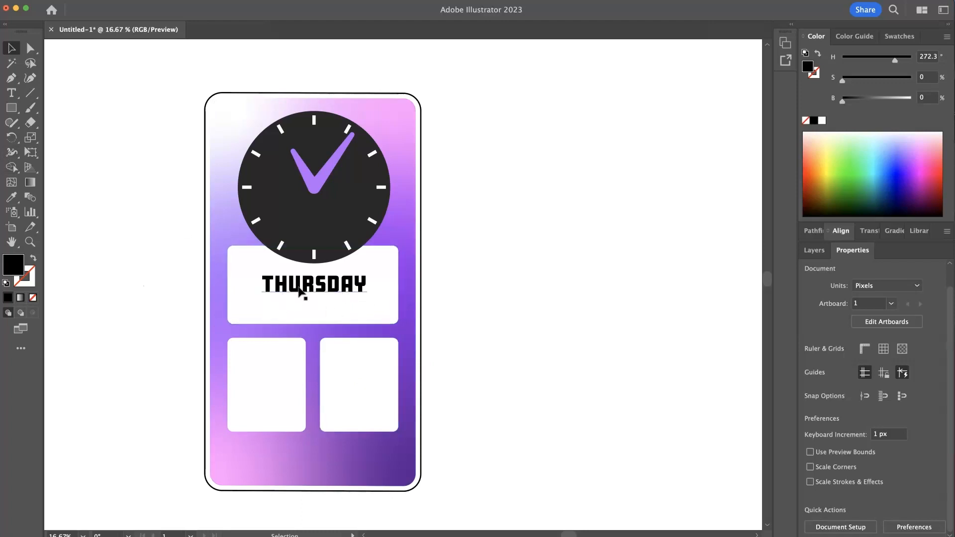
- Duplicate the THURSDAY text just below it and replace the copy's text with JAN 26 2023
{"action": "left_click_drag", "start_coordinate": [300, 291], "coordinate": [307, 316]}
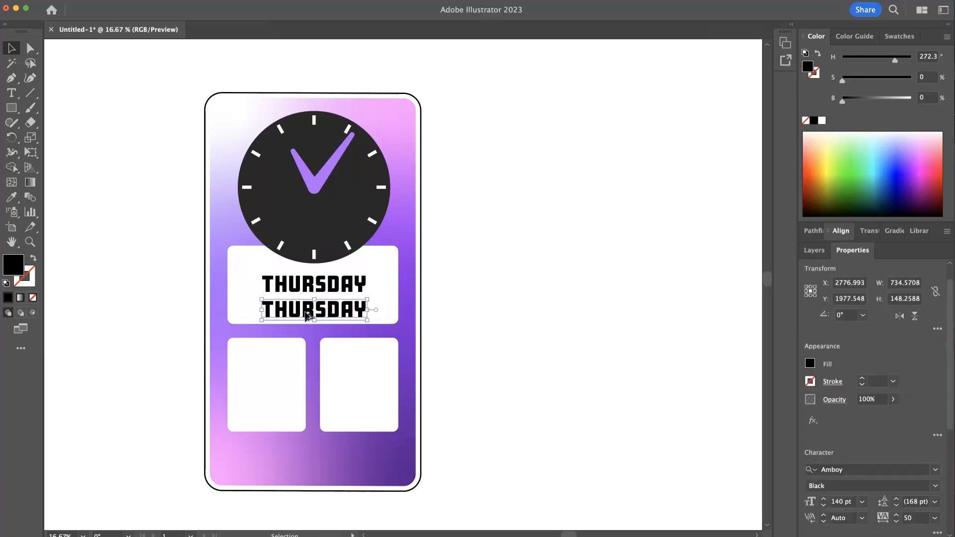
{"action": "left_click_drag", "start_coordinate": [322, 313], "coordinate": [322, 310]}
{"action": "double_click", "coordinate": [322, 310]}
{"action": "double_click", "coordinate": [323, 311]}
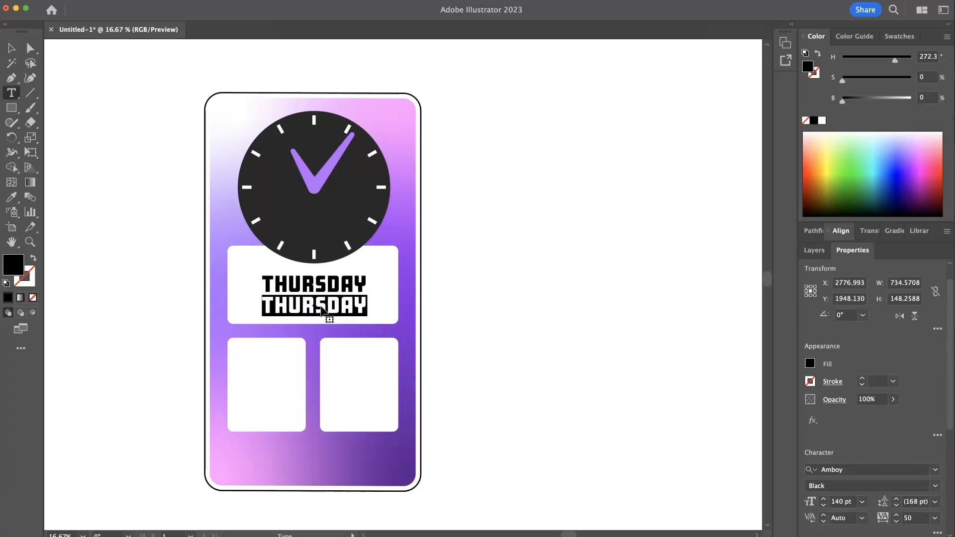
{"action": "type", "text": "J"}
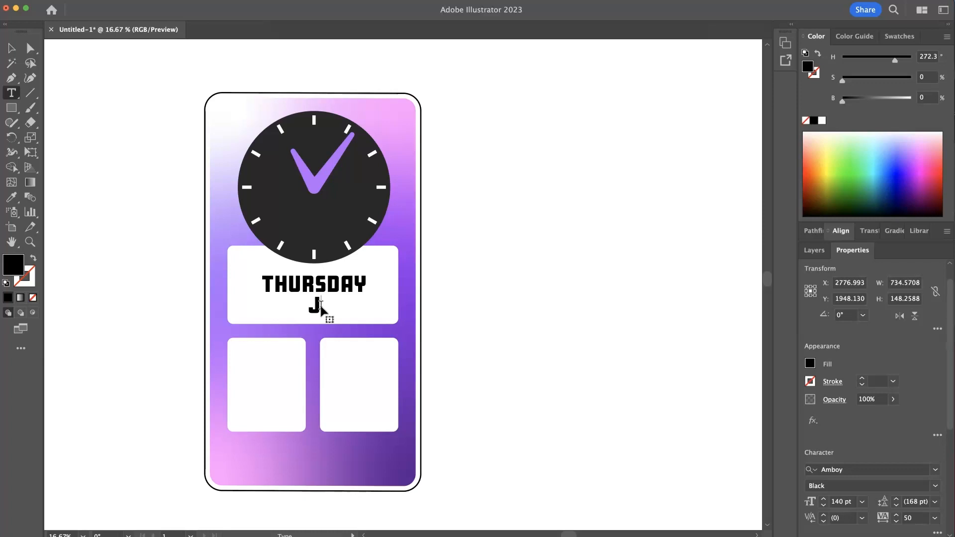
{"action": "type", "text": "AN 2"}
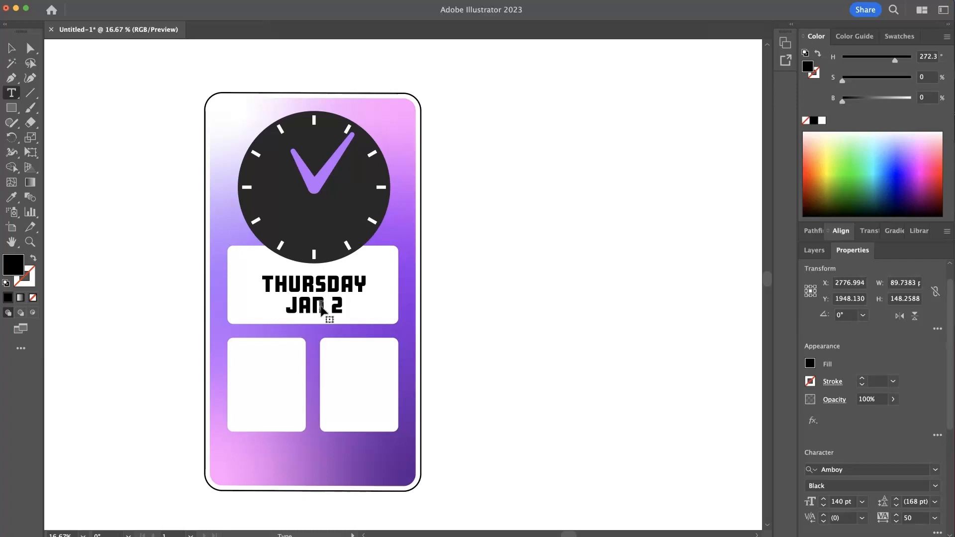
{"action": "type", "text": "26"}
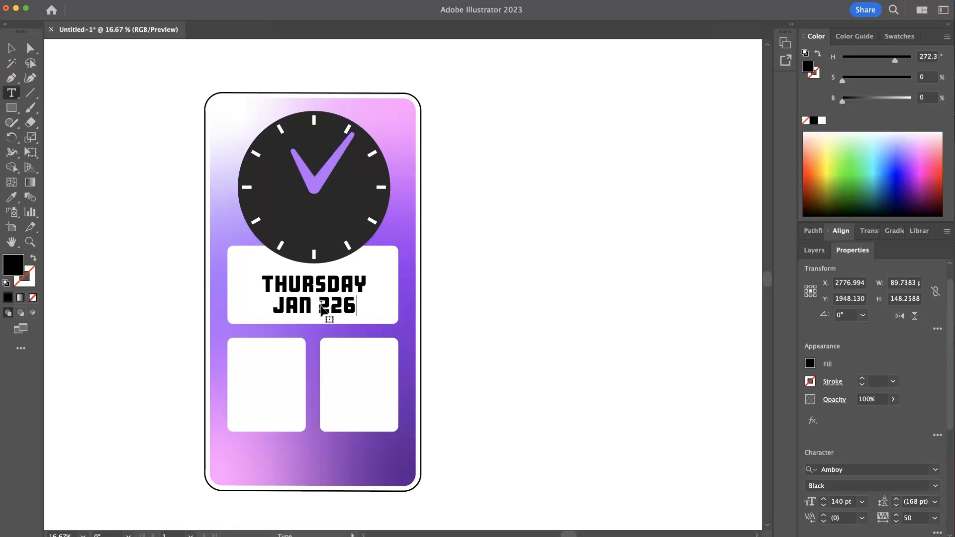
{"action": "key", "text": "BackSpace"}
{"action": "key", "text": "BackSpace"}
{"action": "type", "text": "6 "}
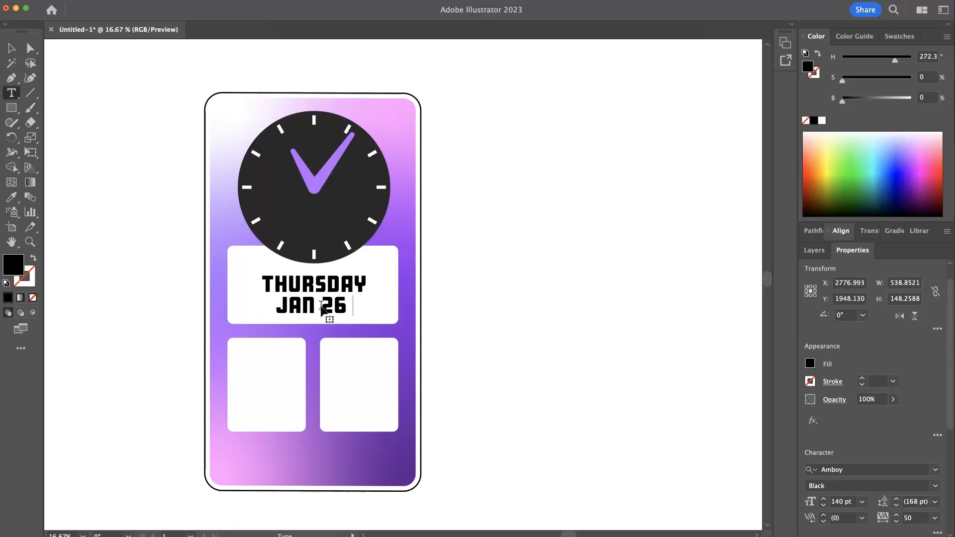
{"action": "type", "text": "2023"}
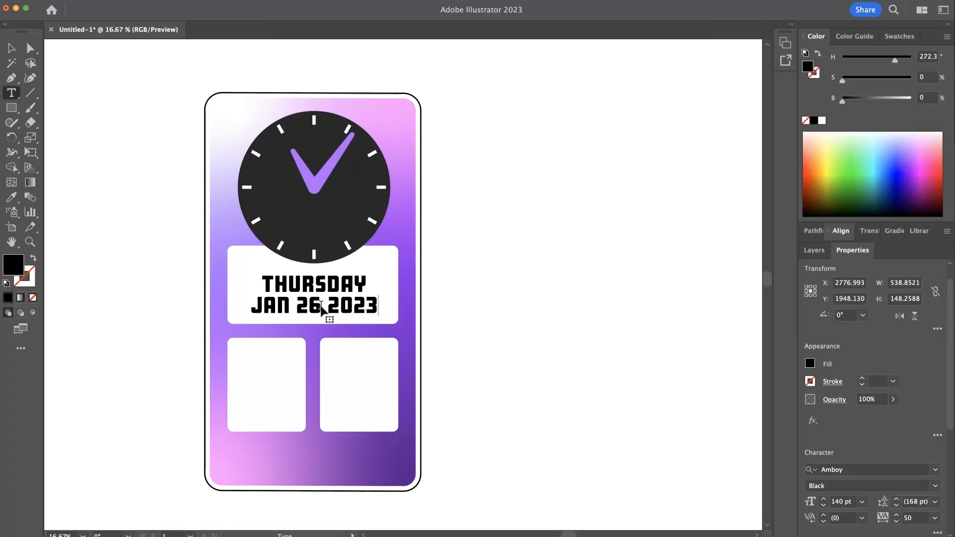
{"action": "key", "text": "Escape"}
- Change the date text's font to Arboria Light
{"action": "left_click", "coordinate": [500, 336]}
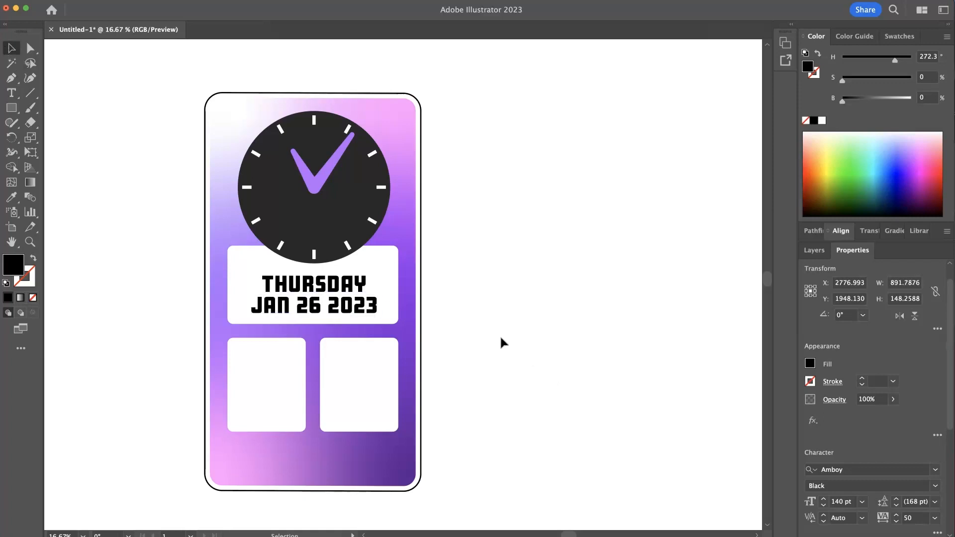
{"action": "left_click", "coordinate": [372, 315]}
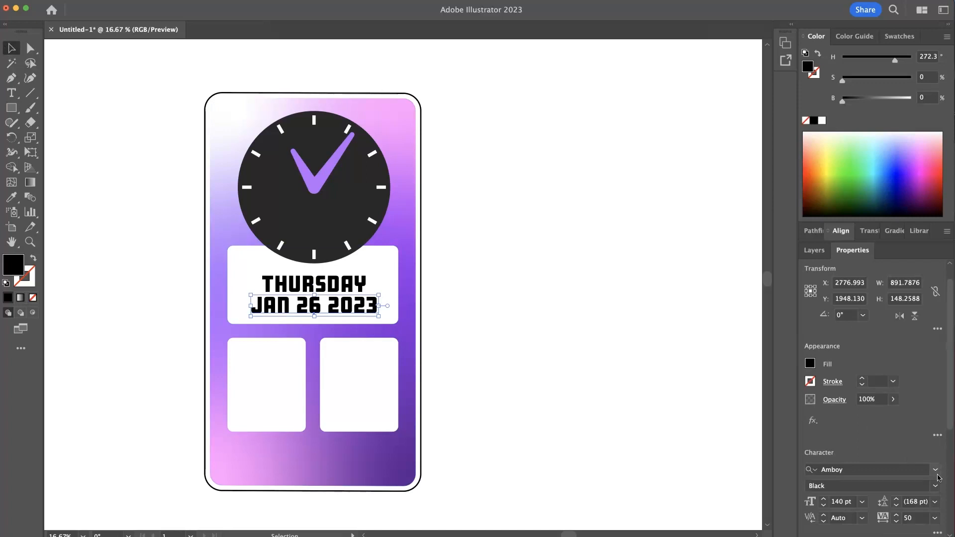
{"action": "left_click", "coordinate": [935, 473]}
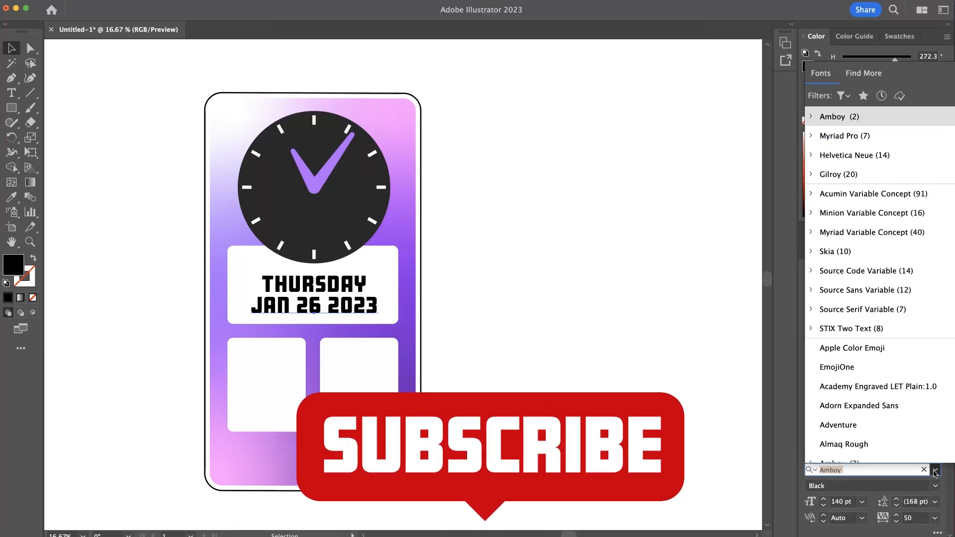
{"action": "scroll", "coordinate": [924, 423], "scroll_direction": "down", "scroll_amount": 7}
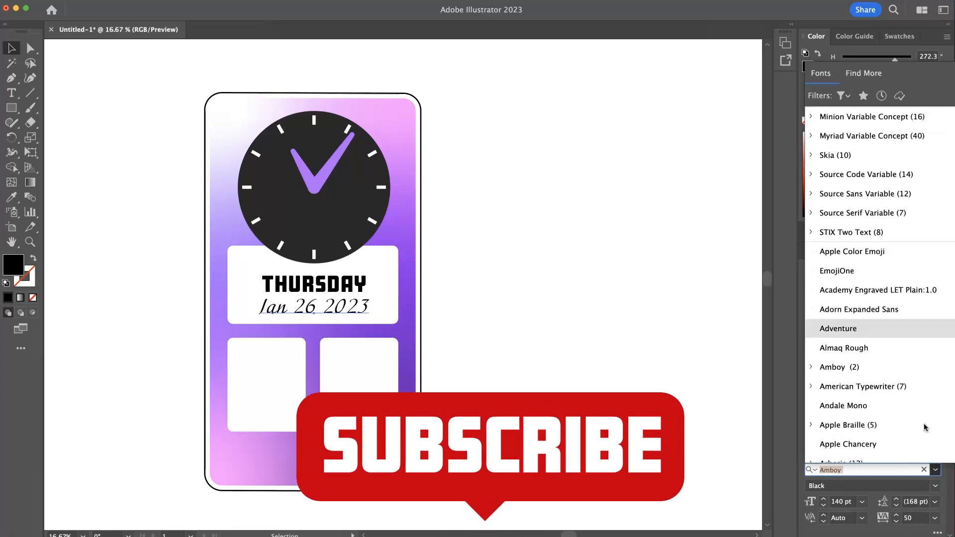
{"action": "scroll", "coordinate": [924, 425], "scroll_direction": "down", "scroll_amount": 15}
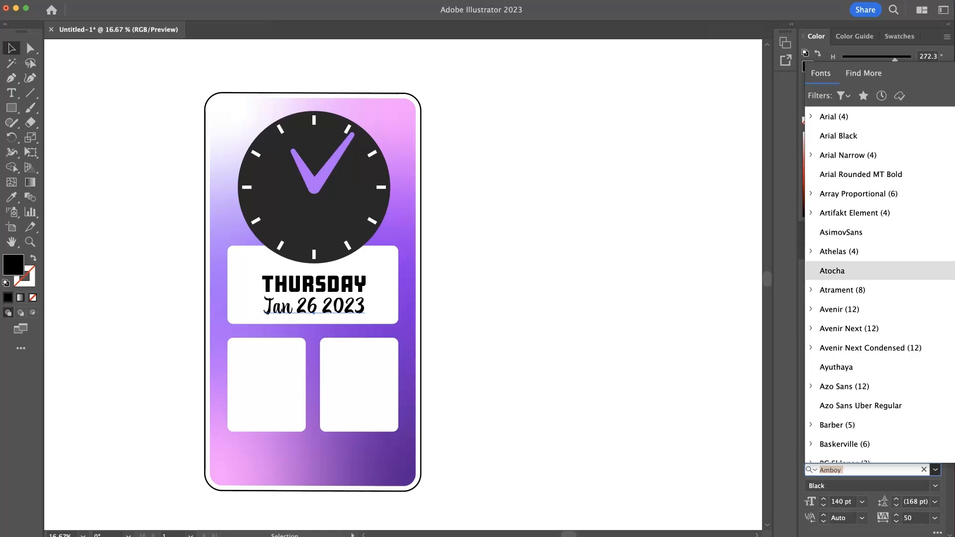
{"action": "scroll", "coordinate": [924, 272], "scroll_direction": "up", "scroll_amount": 4}
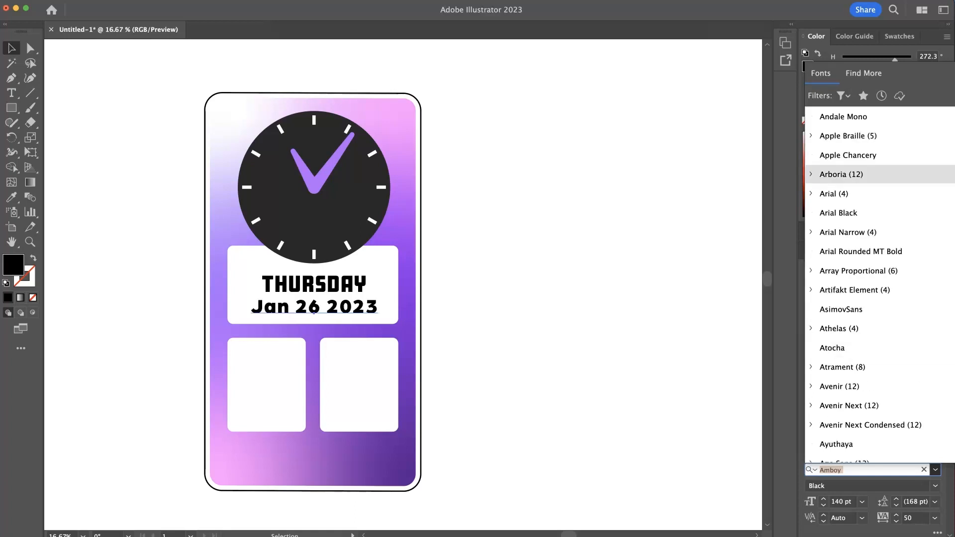
{"action": "left_click", "coordinate": [842, 174]}
{"action": "left_click", "coordinate": [936, 486]}
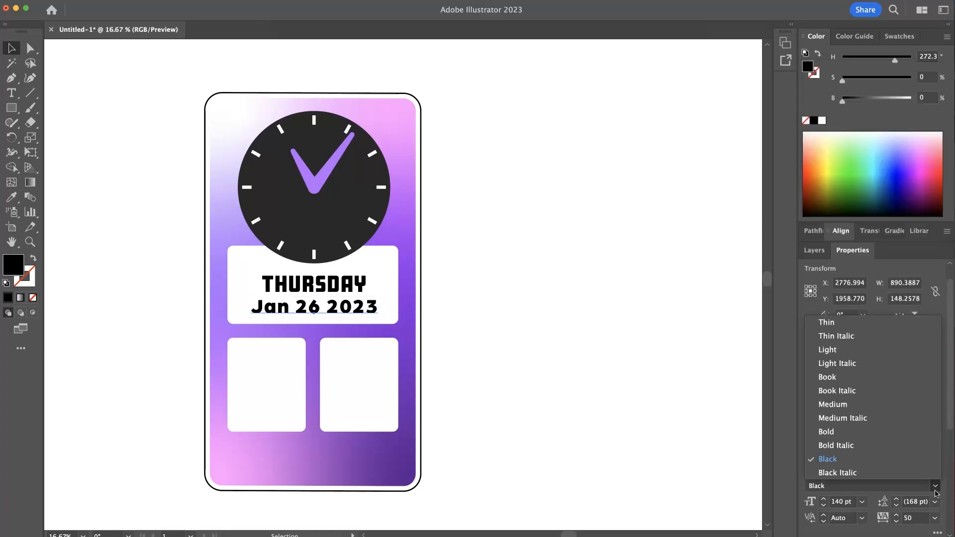
{"action": "left_click", "coordinate": [844, 350]}
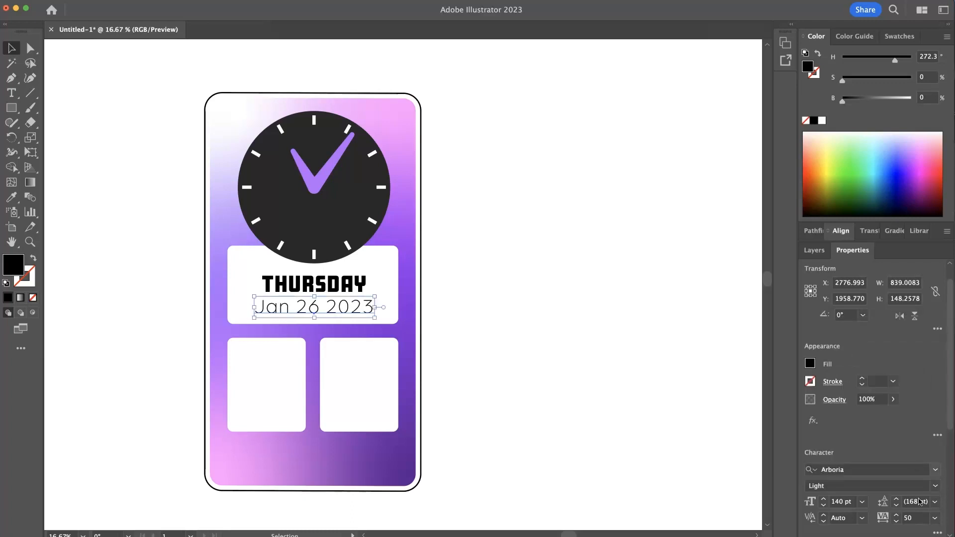
- Set the date text's tracking to 25 and font size to 100 pt
{"action": "left_click", "coordinate": [909, 517]}
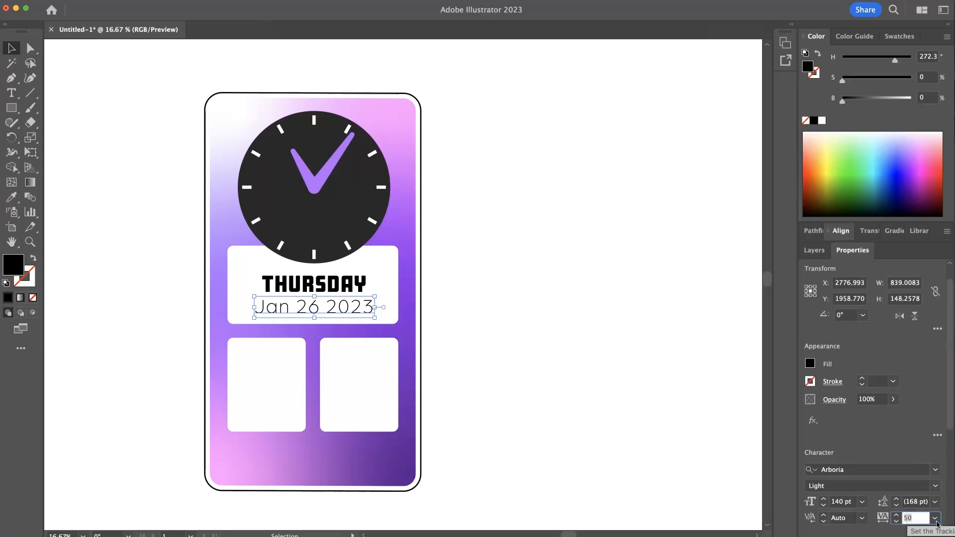
{"action": "key", "text": "Return"}
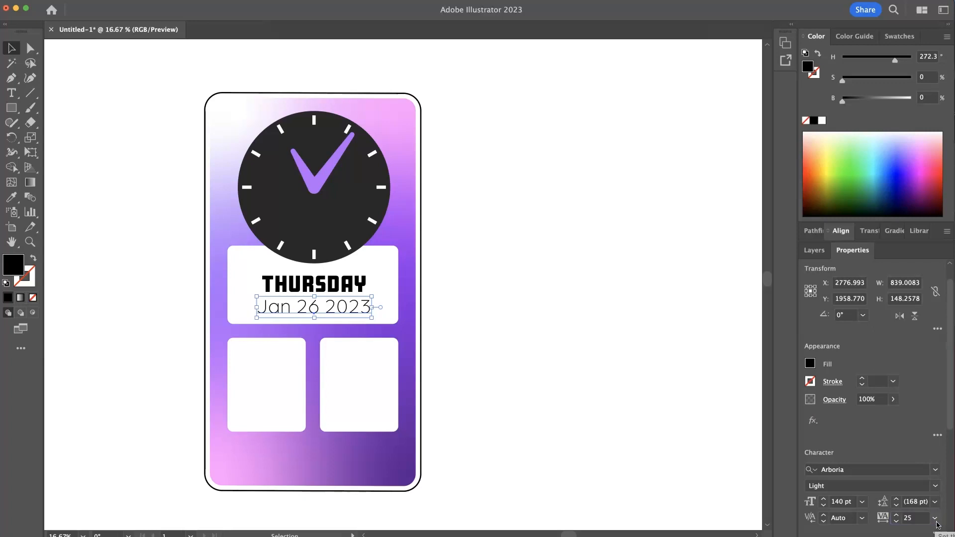
{"action": "left_click", "coordinate": [842, 504]}
{"action": "triple_click", "coordinate": [842, 504]}
{"action": "type", "text": "100"}
{"action": "key", "text": "Tab"}
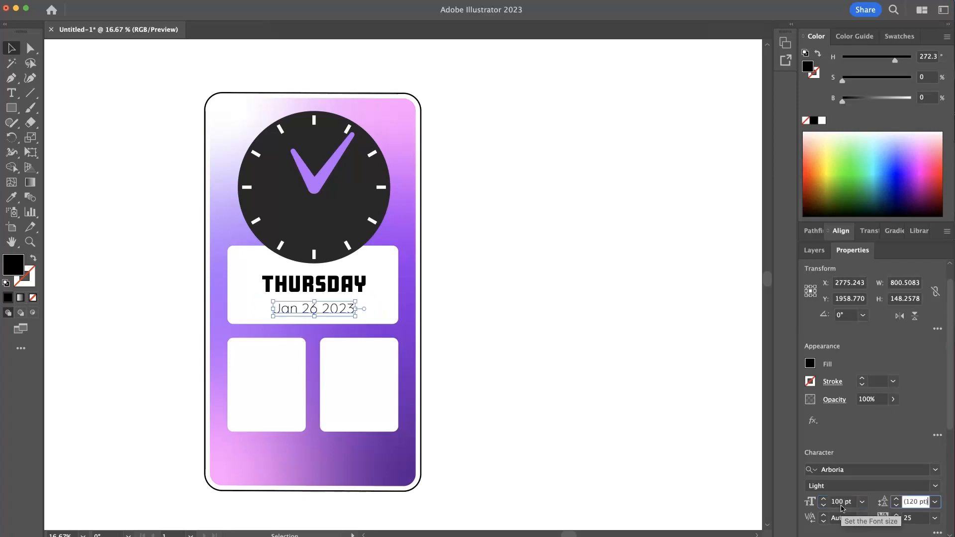
- Move the date text up slightly to sit beneath THURSDAY
{"action": "left_click", "coordinate": [500, 355]}
{"action": "left_click_drag", "start_coordinate": [334, 313], "coordinate": [335, 307]}
{"action": "left_click", "coordinate": [514, 305]}
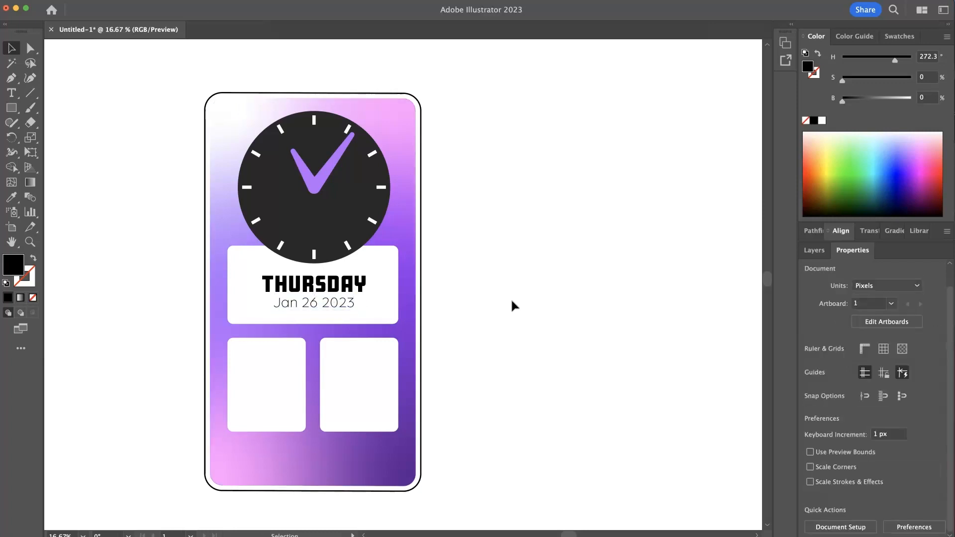
{"action": "scroll", "coordinate": [477, 297], "scroll_direction": "up", "scroll_amount": 1}
{"action": "key", "text": "space"}
{"action": "left_click_drag", "start_coordinate": [448, 294], "coordinate": [575, 324]}
{"action": "scroll", "coordinate": [680, 315], "scroll_direction": "down", "scroll_amount": 1}
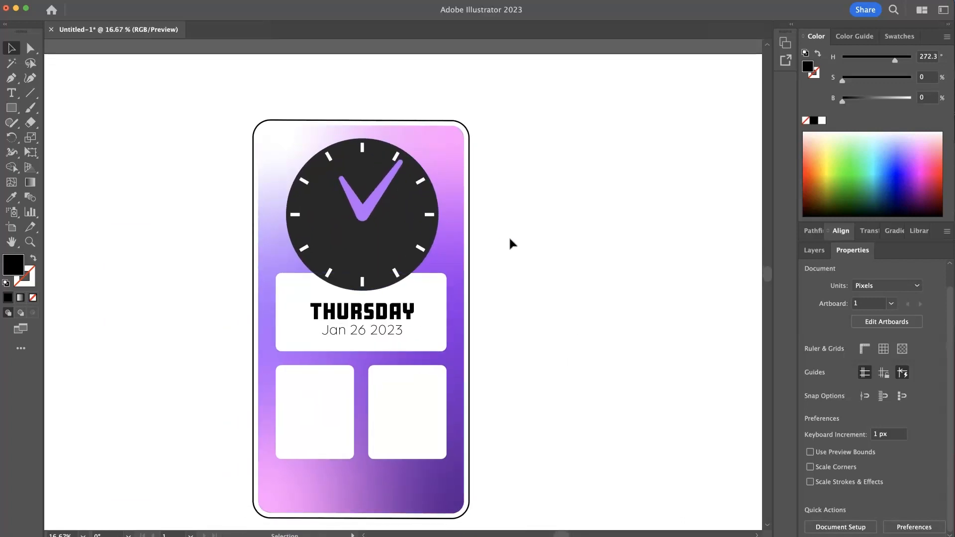
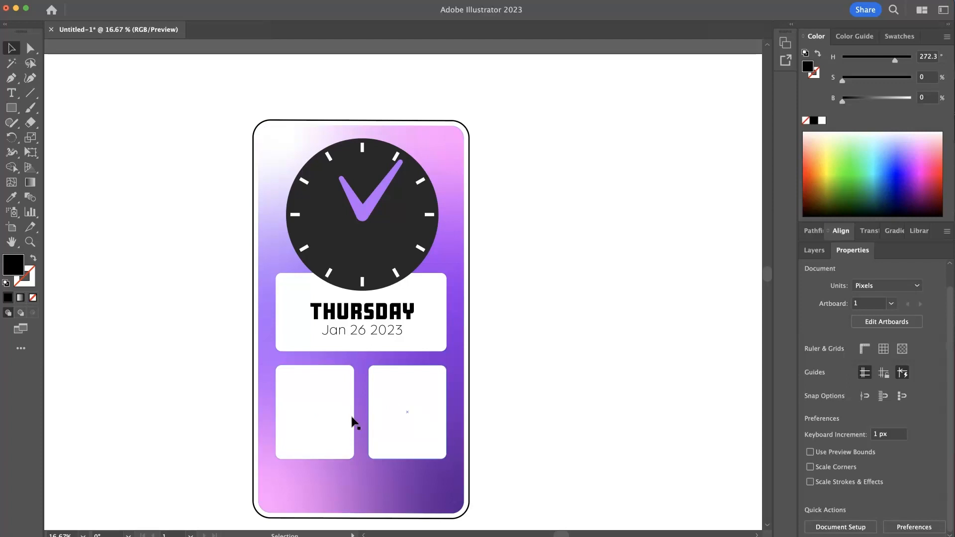
- Duplicate the THURSDAY text into both lower white panels and nudge the copies into place near their tops
{"action": "left_click", "coordinate": [359, 316]}
{"action": "left_click_drag", "start_coordinate": [359, 316], "coordinate": [329, 387]}
{"action": "left_click_drag", "start_coordinate": [386, 395], "coordinate": [427, 397]}
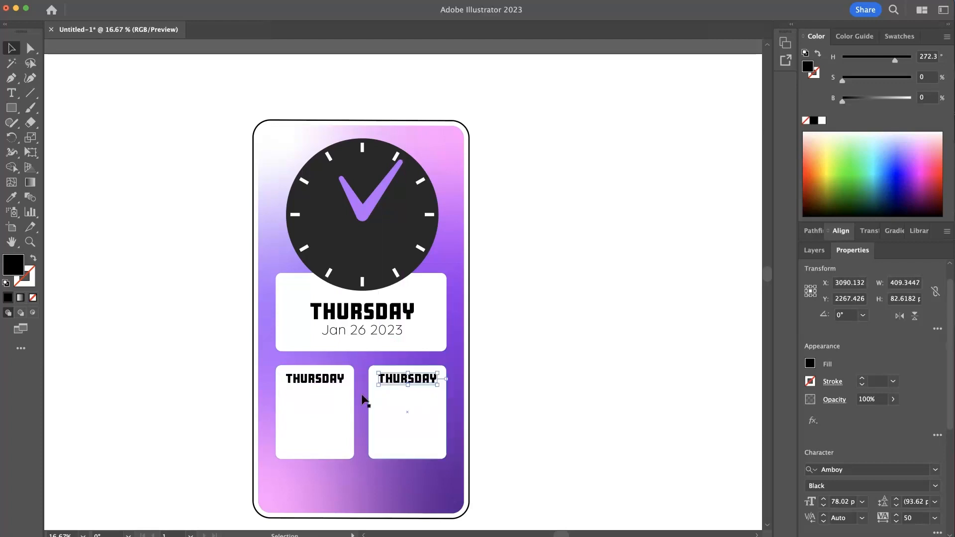
{"action": "left_click", "coordinate": [335, 377], "text": "shift"}
{"action": "left_click_drag", "start_coordinate": [335, 378], "coordinate": [333, 384]}
{"action": "left_click", "coordinate": [530, 354]}
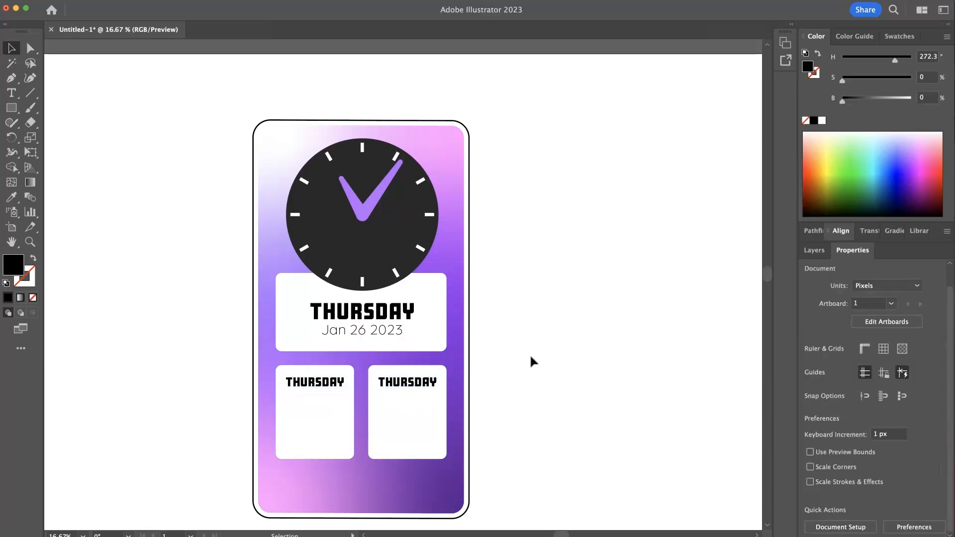
- Replace the left copy's text with DECEMBER and the right copy's text with FEBRUARY
{"action": "double_click", "coordinate": [333, 388]}
{"action": "type", "text": "DECE"}
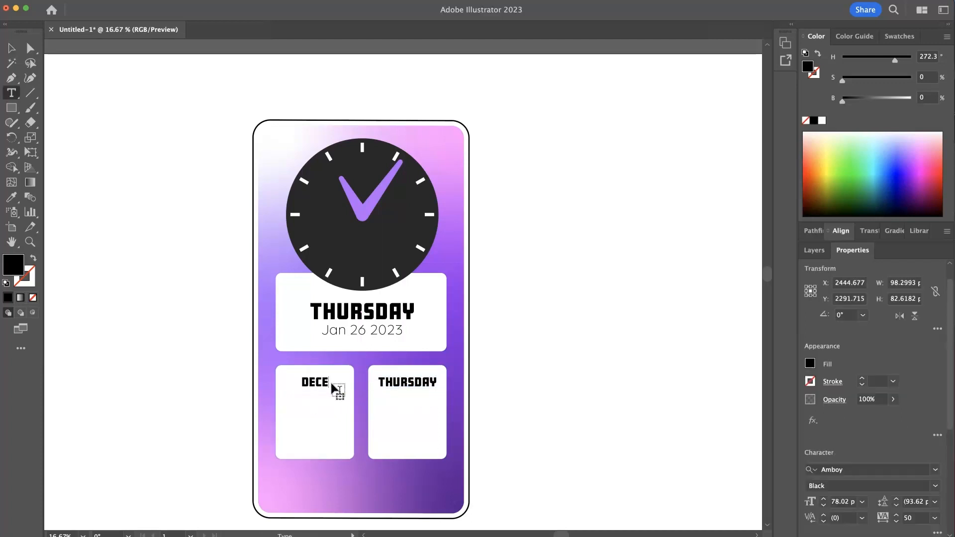
{"action": "type", "text": "MBER"}
{"action": "double_click", "coordinate": [401, 381]}
{"action": "type", "text": "FR"}
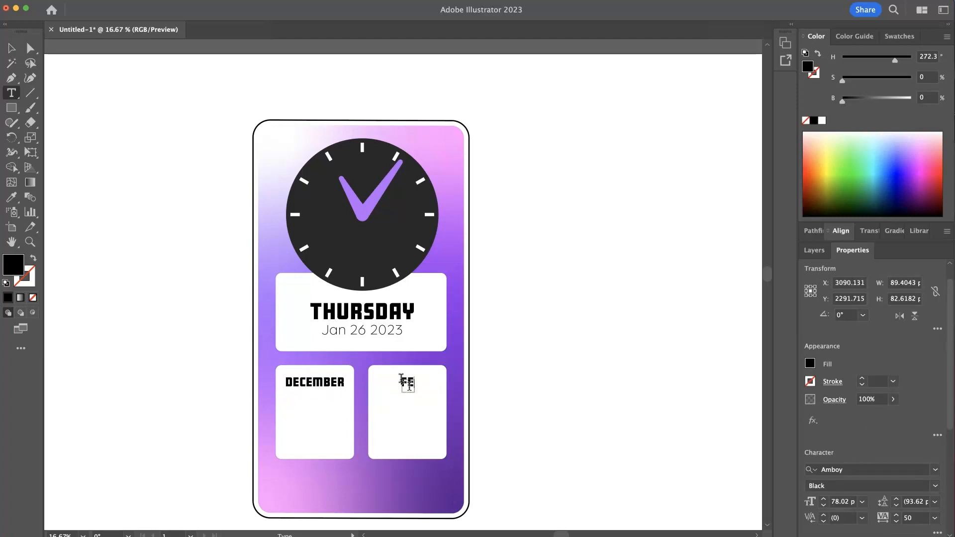
{"action": "type", "text": "BRUARY"}
{"action": "key", "text": "Escape"}
{"action": "left_click", "coordinate": [540, 402]}
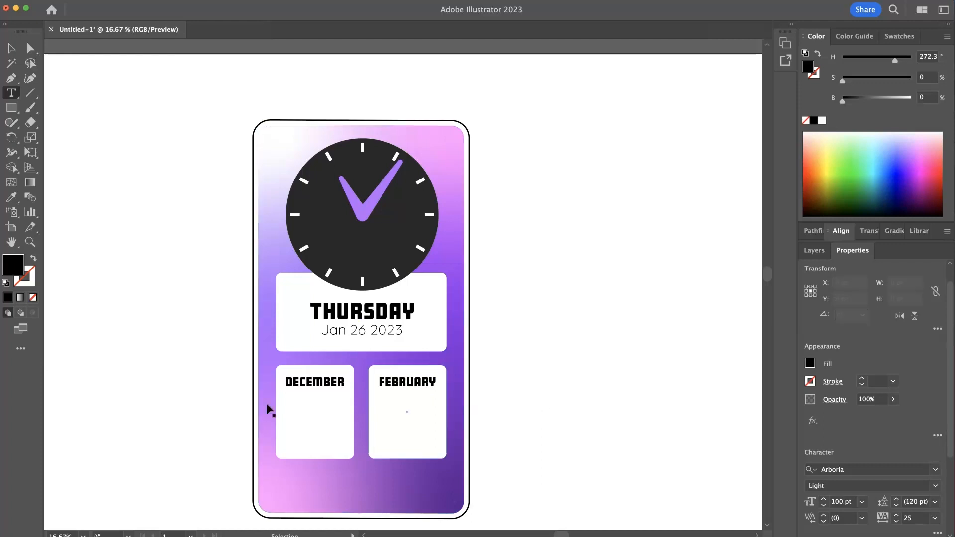
{"action": "key", "text": "v"}
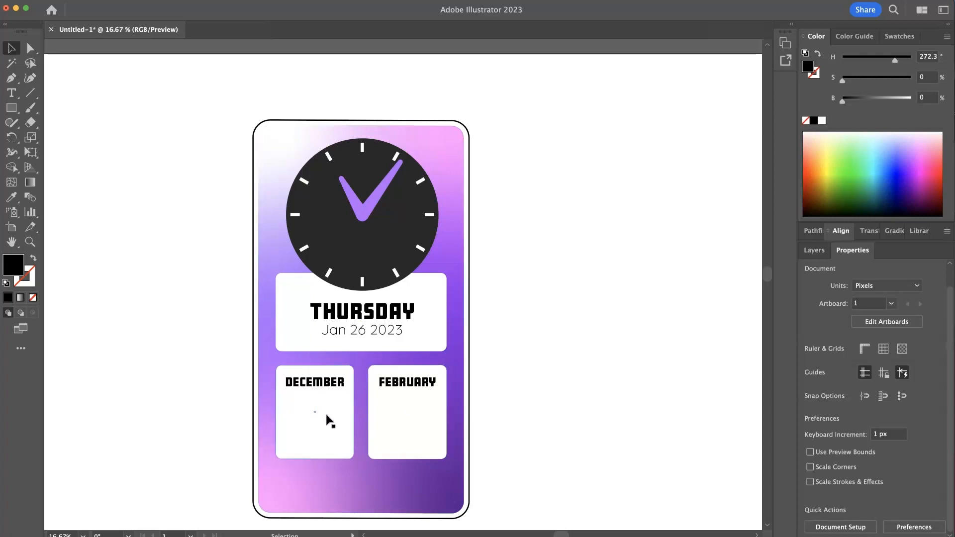
- Draw a small black square about 64 px wide below DECEMBER in the left panel
{"action": "key", "text": "m"}
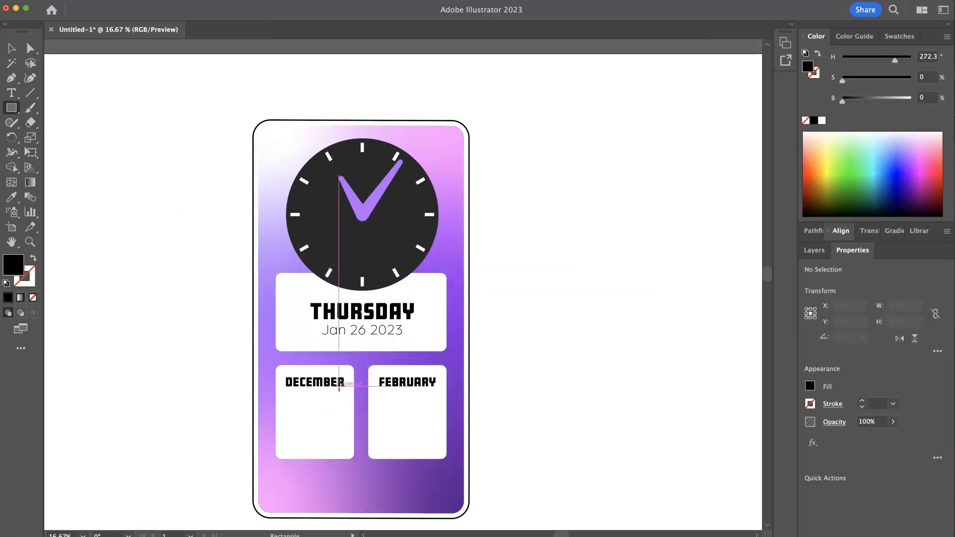
{"action": "scroll", "coordinate": [354, 388], "scroll_direction": "up", "scroll_amount": 3}
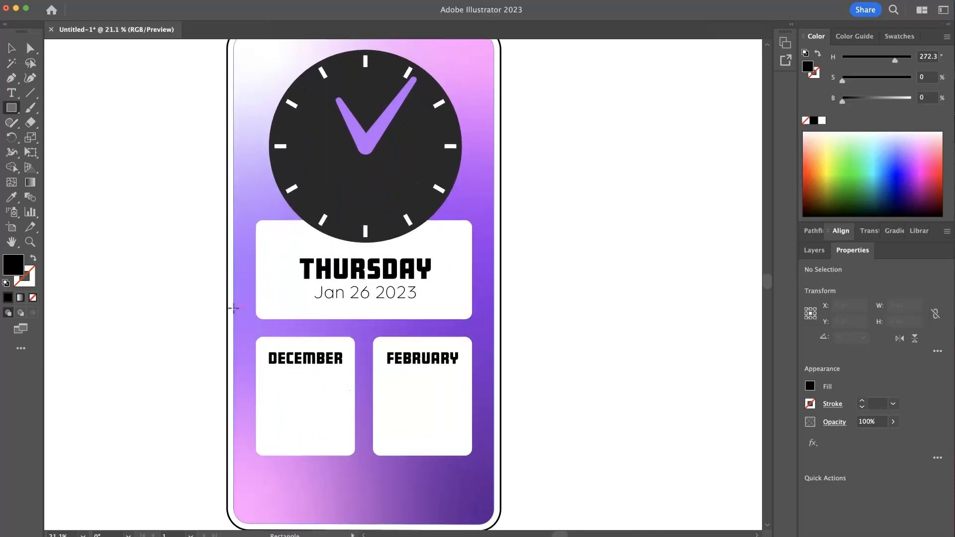
{"action": "left_click_drag", "start_coordinate": [267, 374], "coordinate": [276, 387]}
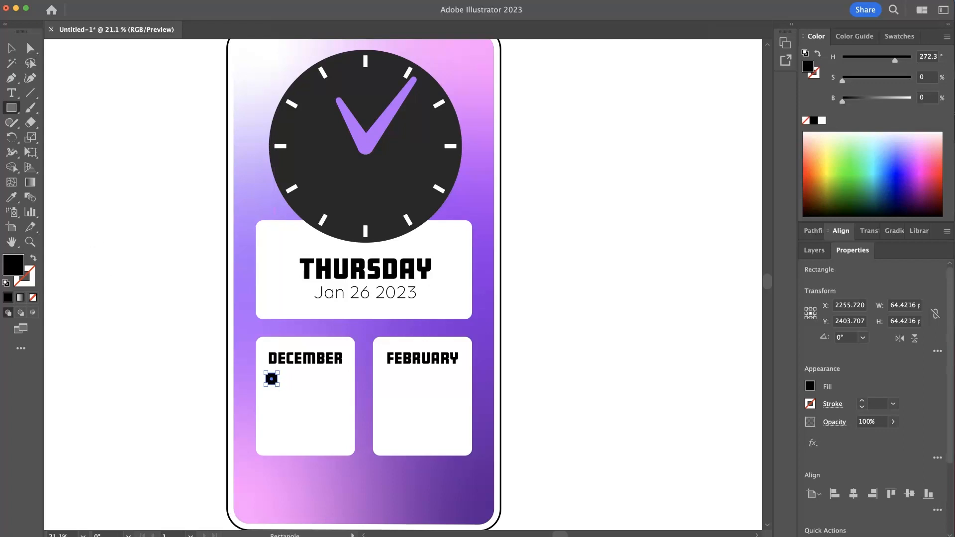
- Duplicate the square beside itself so both cells are rectangles about 51 by 68 px
{"action": "left_click", "coordinate": [12, 47]}
{"action": "scroll", "coordinate": [281, 391], "scroll_direction": "up", "scroll_amount": 3}
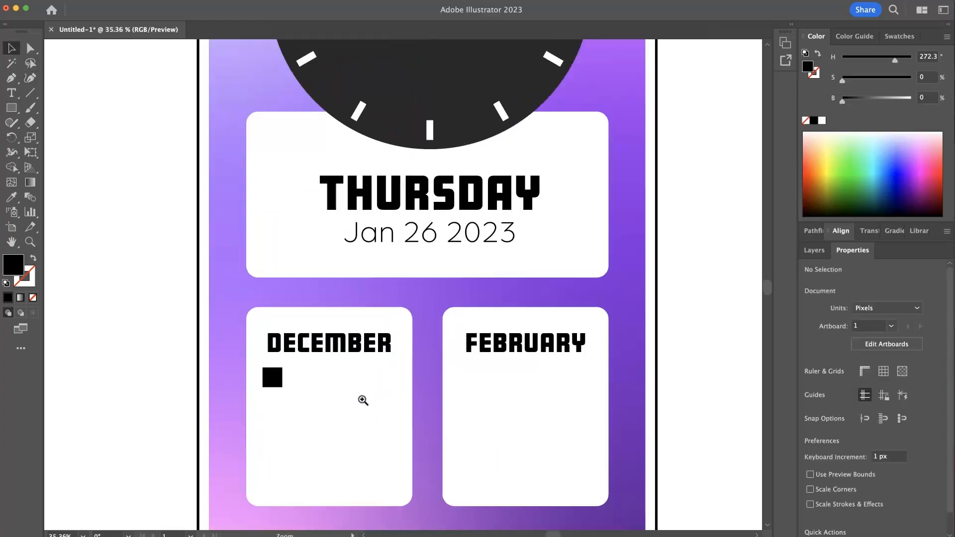
{"action": "left_click_drag", "start_coordinate": [282, 390], "coordinate": [299, 389]}
{"action": "left_click", "coordinate": [192, 363]}
{"action": "left_click", "coordinate": [298, 389]}
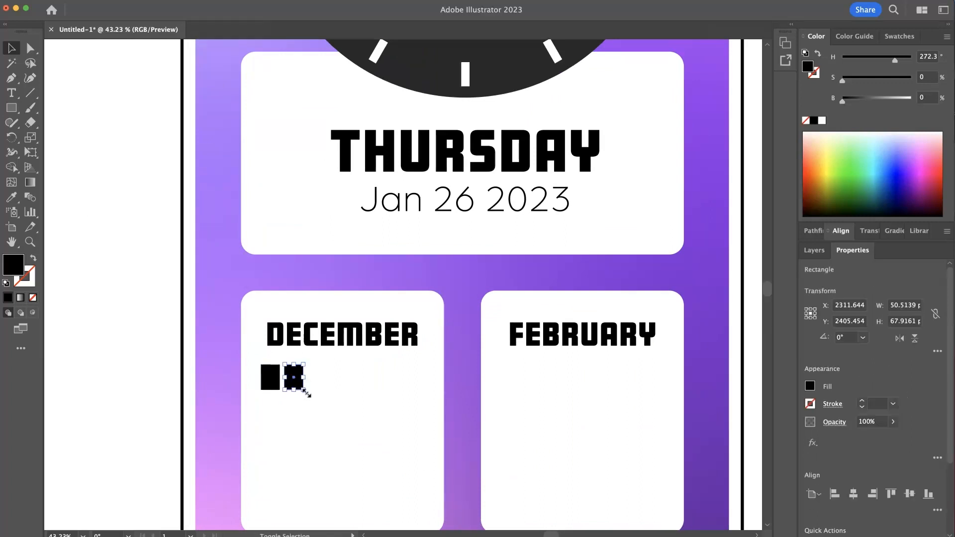
{"action": "left_click", "coordinate": [276, 385], "text": "shift"}
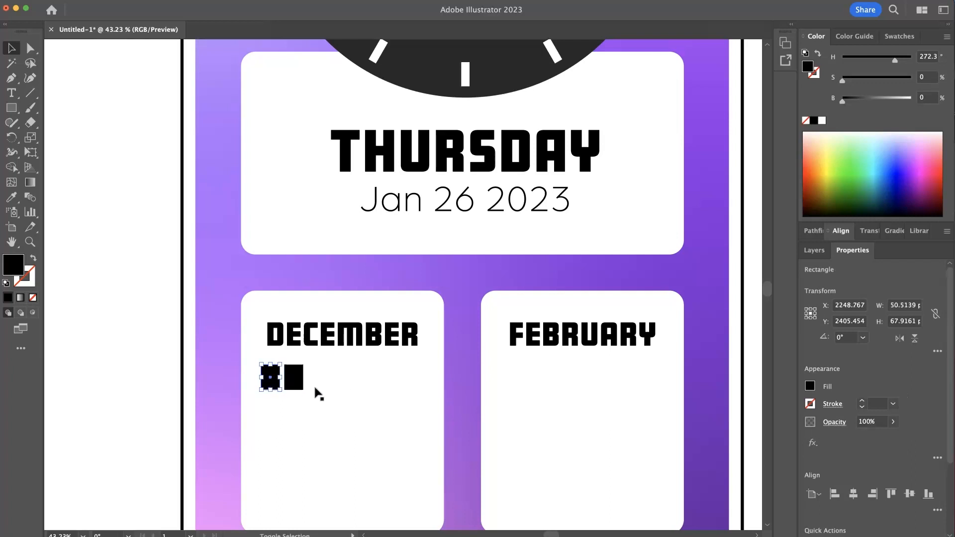
- Duplicate the cells into a row of seven rectangles and select the whole row
{"action": "left_click_drag", "start_coordinate": [304, 388], "coordinate": [369, 393]}
{"action": "left_click", "coordinate": [297, 383], "text": "shift"}
{"action": "left_click", "coordinate": [272, 375]}
{"action": "left_click", "coordinate": [294, 381], "text": "shift"}
{"action": "left_click", "coordinate": [315, 384], "text": "shift"}
{"action": "left_click", "coordinate": [338, 382], "text": "shift"}
{"action": "left_click", "coordinate": [368, 383], "text": "shift"}
{"action": "left_click", "coordinate": [393, 384], "text": "shift"}
{"action": "left_click", "coordinate": [415, 383], "text": "shift"}
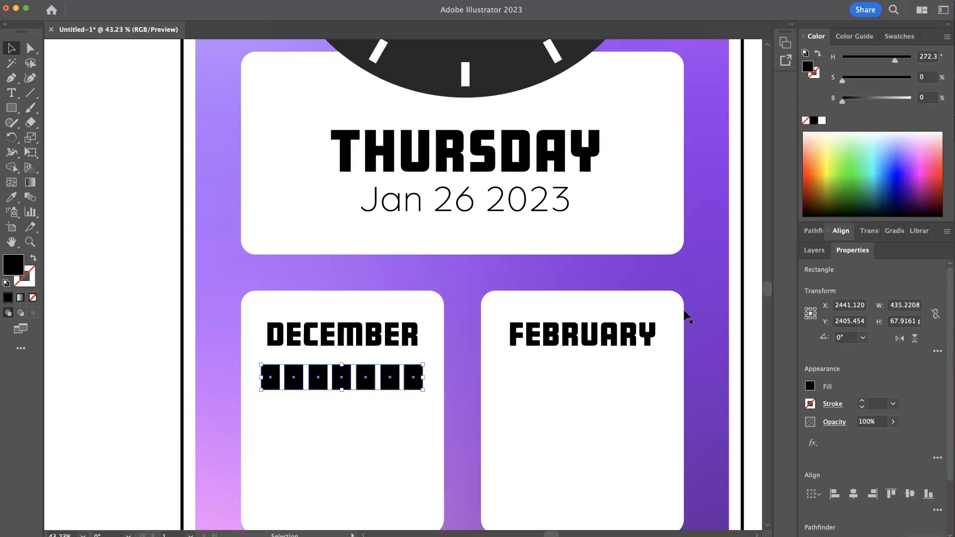
- Distribute the seven rectangles evenly by their horizontal centers
{"action": "left_click", "coordinate": [837, 234]}
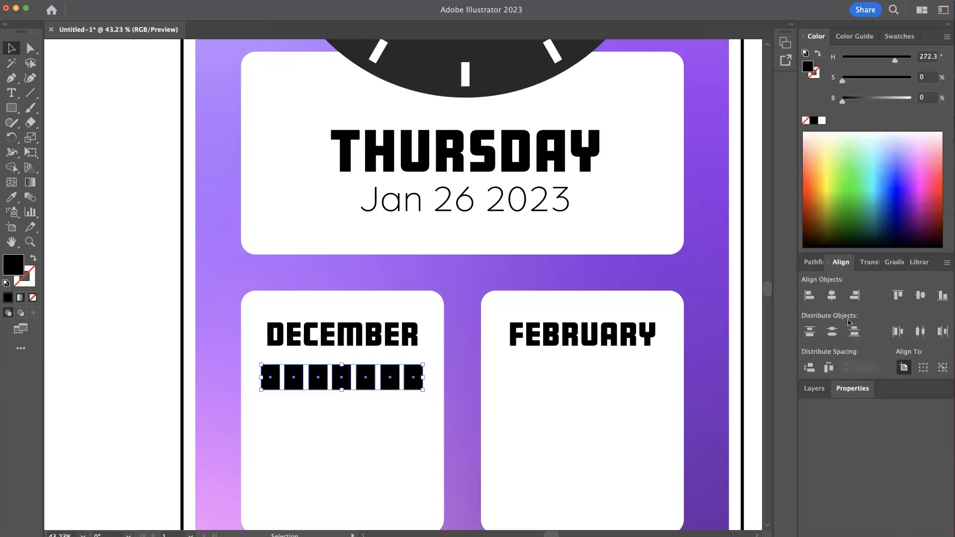
{"action": "left_click", "coordinate": [923, 336]}
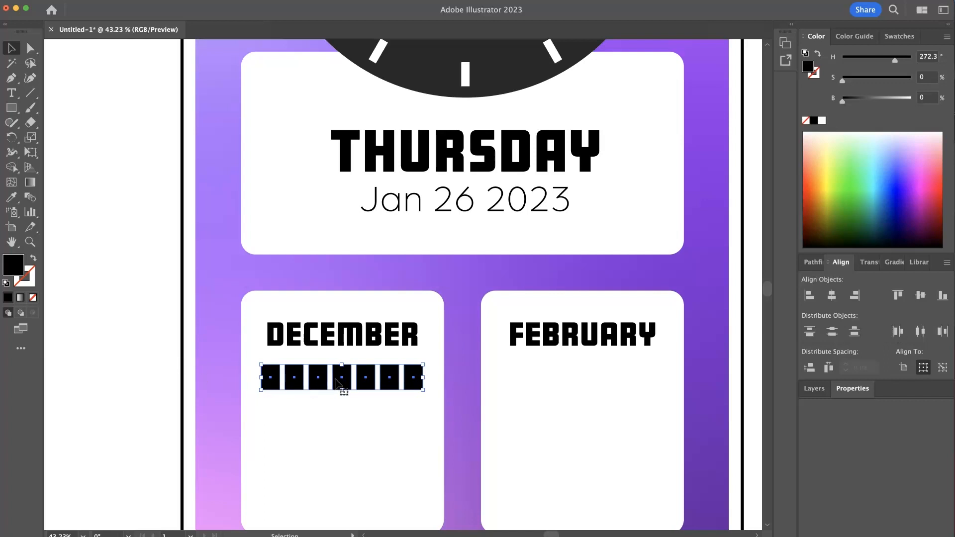
{"action": "key", "text": "a"}
{"action": "mouse_move", "coordinate": [345, 382]}
{"action": "left_mouse_down"}
{"action": "mouse_move", "coordinate": [367, 386]}
{"action": "mouse_move", "coordinate": [344, 382]}
{"action": "left_mouse_up"}
{"action": "key", "text": "super"}
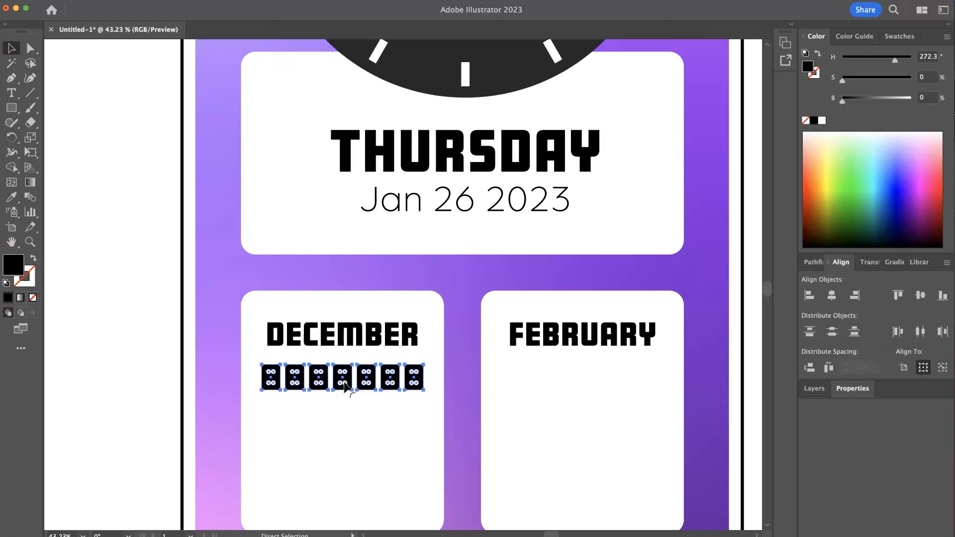
- Duplicate the row downward four times to build a five-row calendar grid
{"action": "left_click_drag", "start_coordinate": [348, 377], "coordinate": [352, 411]}
{"action": "scroll", "coordinate": [354, 371], "scroll_direction": "down", "scroll_amount": 3}
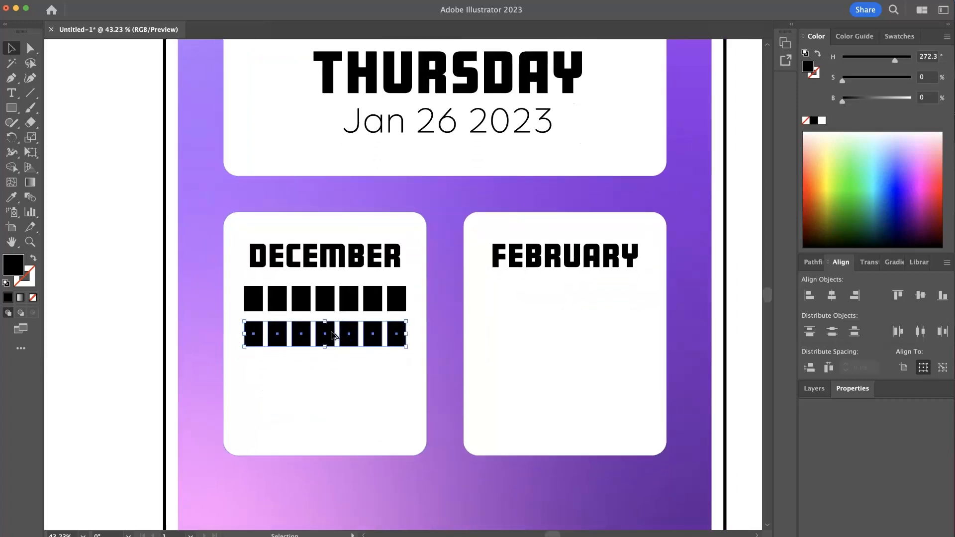
{"action": "left_click_drag", "start_coordinate": [332, 333], "coordinate": [334, 368]}
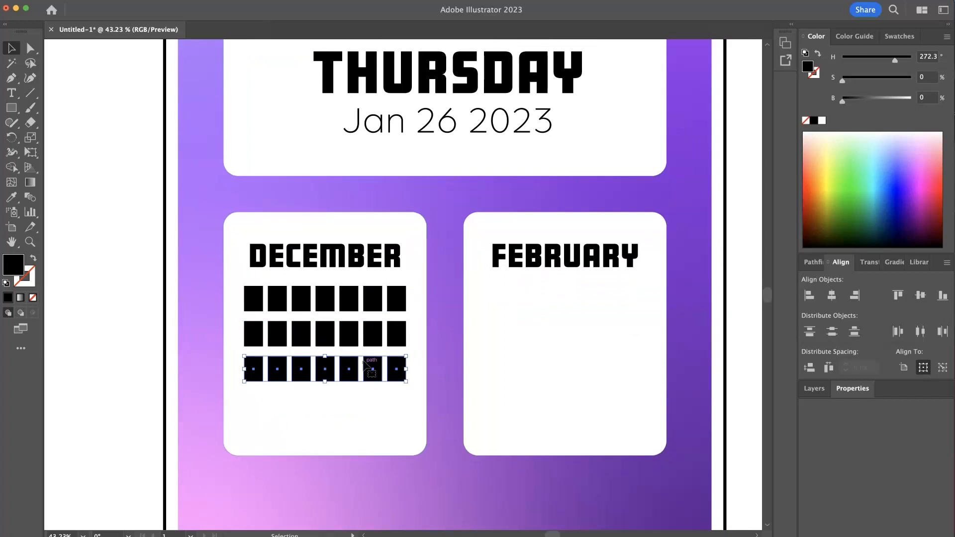
{"action": "left_click_drag", "start_coordinate": [354, 369], "coordinate": [403, 387]}
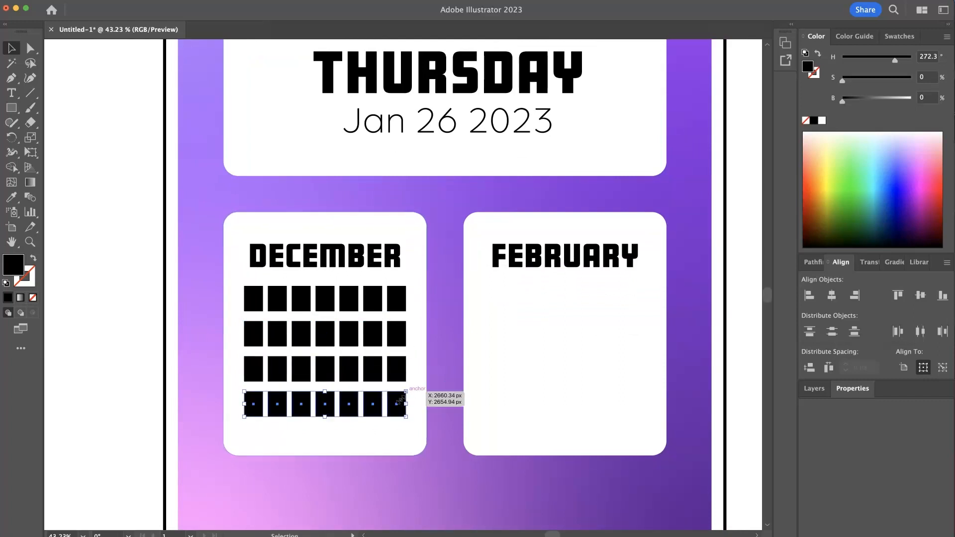
{"action": "left_click_drag", "start_coordinate": [352, 400], "coordinate": [368, 438]}
- Delete the first three cells of the top row and the last two cells of the bottom row
{"action": "left_click", "coordinate": [128, 321]}
{"action": "left_click", "coordinate": [257, 305]}
{"action": "left_click", "coordinate": [283, 304], "text": "shift"}
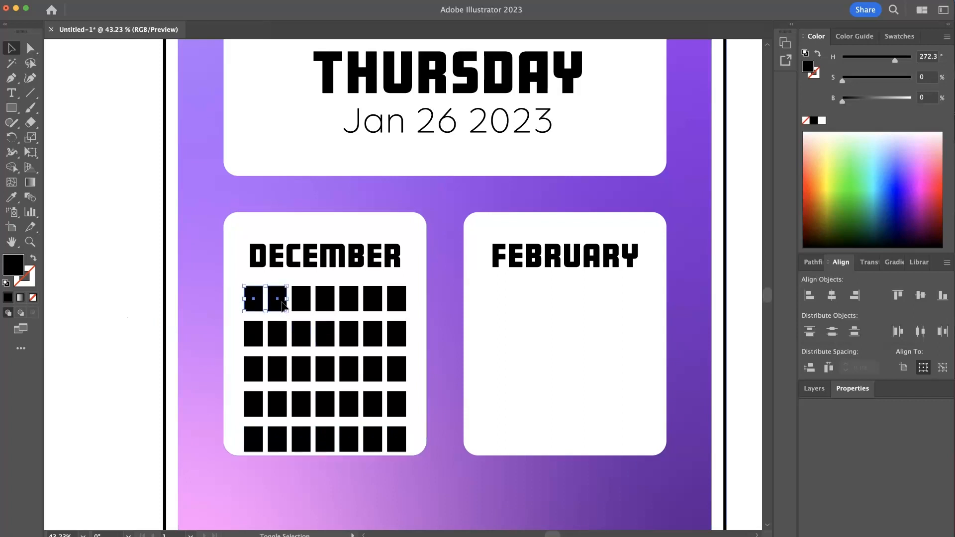
{"action": "left_click", "coordinate": [302, 299], "text": "shift"}
{"action": "key", "text": "Delete"}
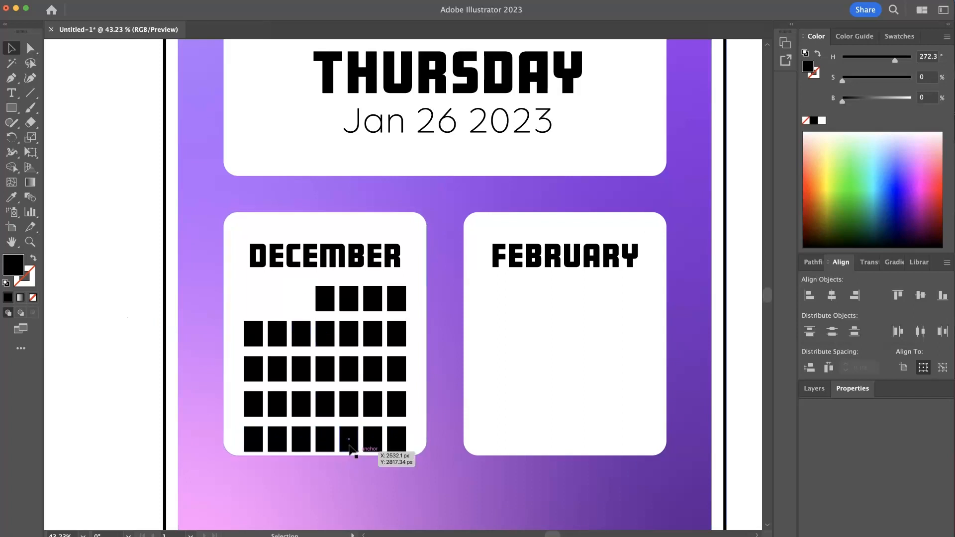
{"action": "left_click", "coordinate": [376, 446]}
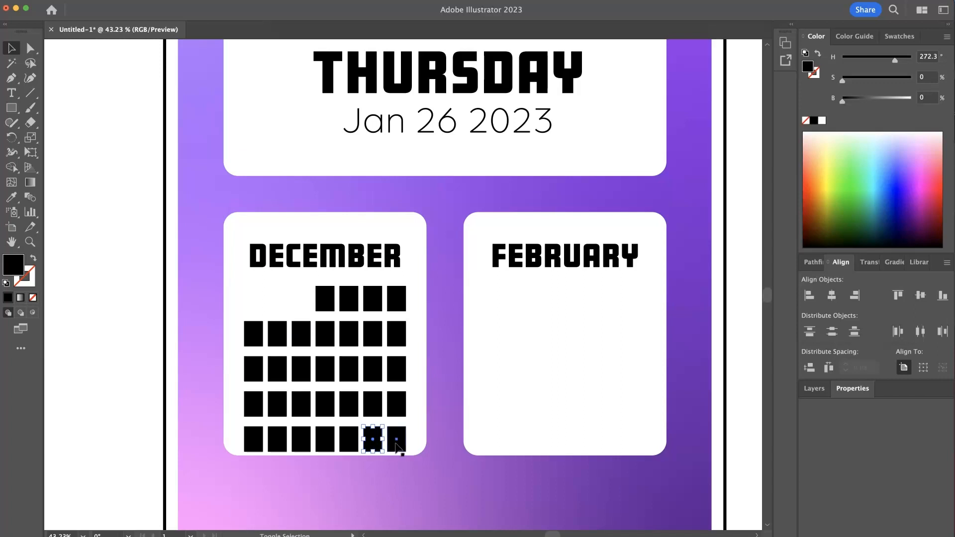
{"action": "left_click", "coordinate": [396, 443], "text": "shift"}
{"action": "key", "text": "Delete"}
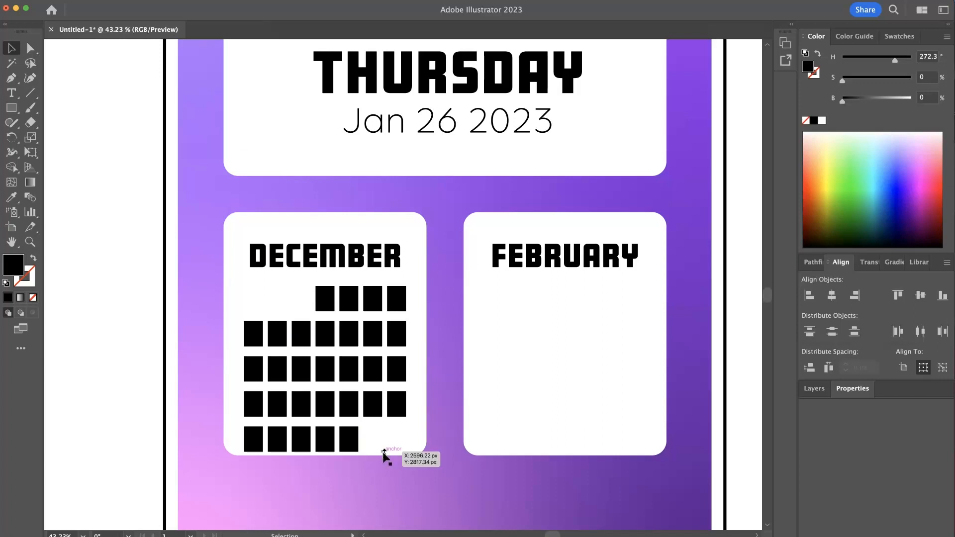
- Select all the calendar cells in outline view and group them
{"action": "scroll", "coordinate": [274, 323], "scroll_direction": "down", "scroll_amount": 5}
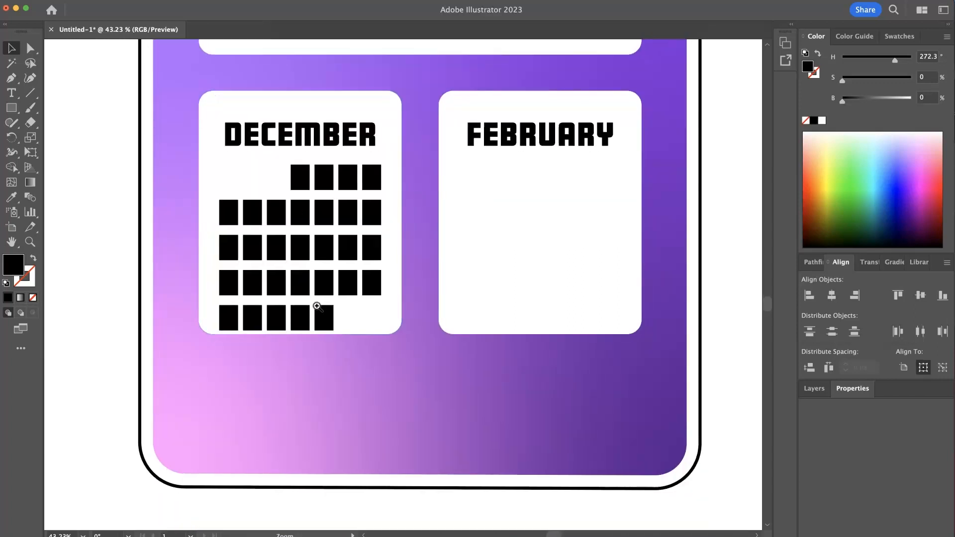
{"action": "scroll", "coordinate": [317, 306], "scroll_direction": "down", "scroll_amount": 3}
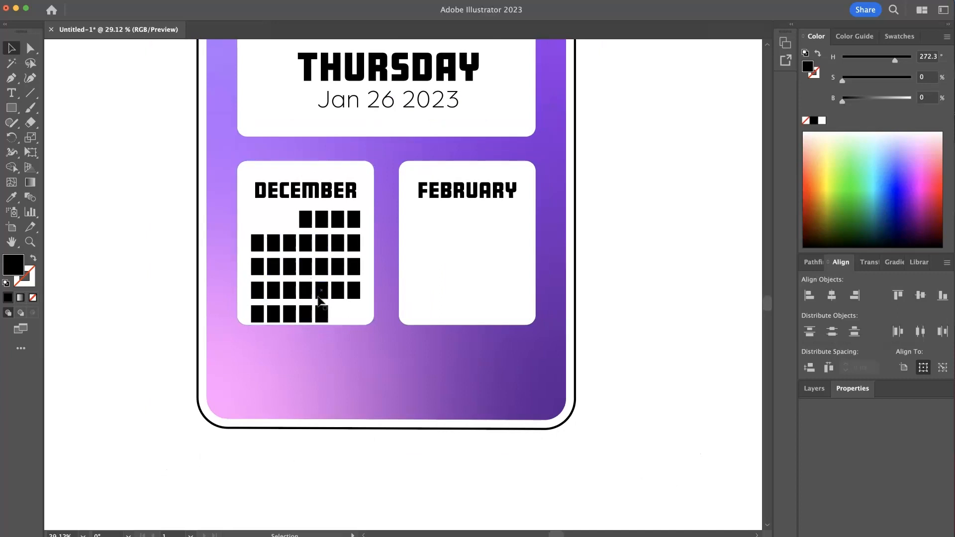
{"action": "scroll", "coordinate": [375, 309], "scroll_direction": "up", "scroll_amount": 5}
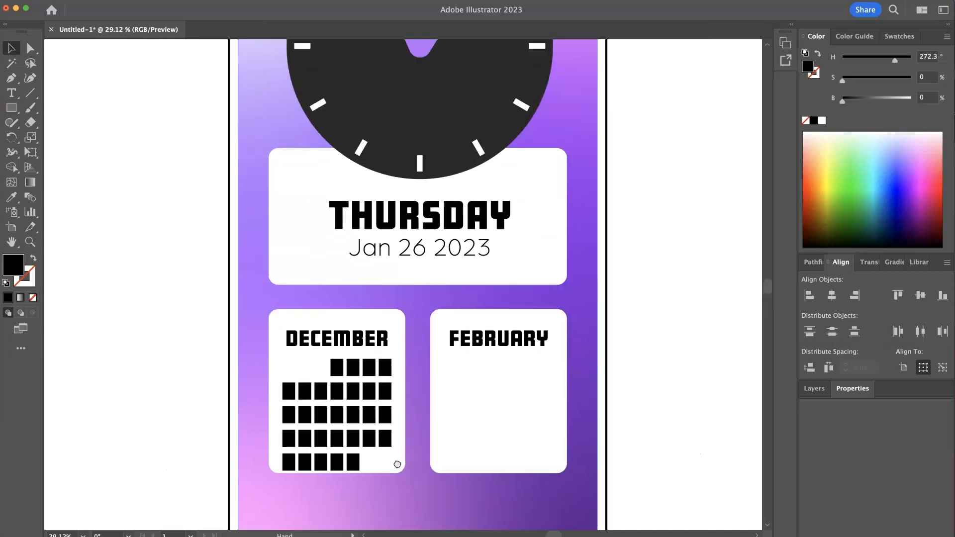
{"action": "scroll", "coordinate": [334, 401], "scroll_direction": "down", "scroll_amount": 2}
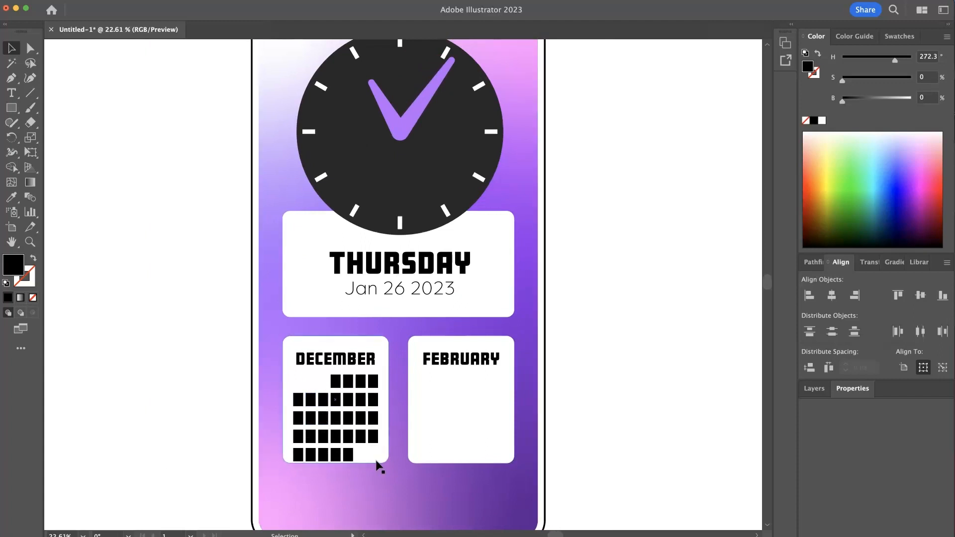
{"action": "scroll", "coordinate": [378, 428], "scroll_direction": "down", "scroll_amount": 2}
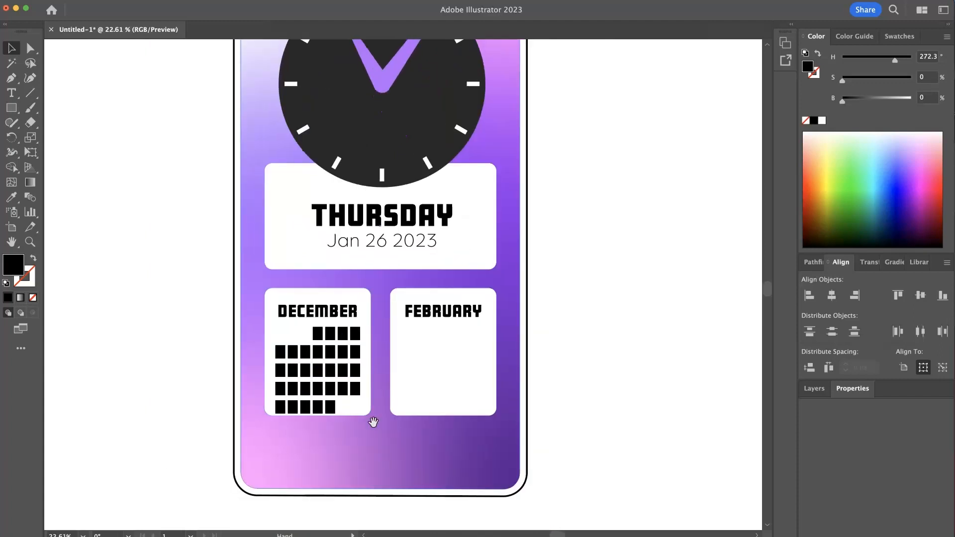
{"action": "scroll", "coordinate": [393, 387], "scroll_direction": "up", "scroll_amount": 2}
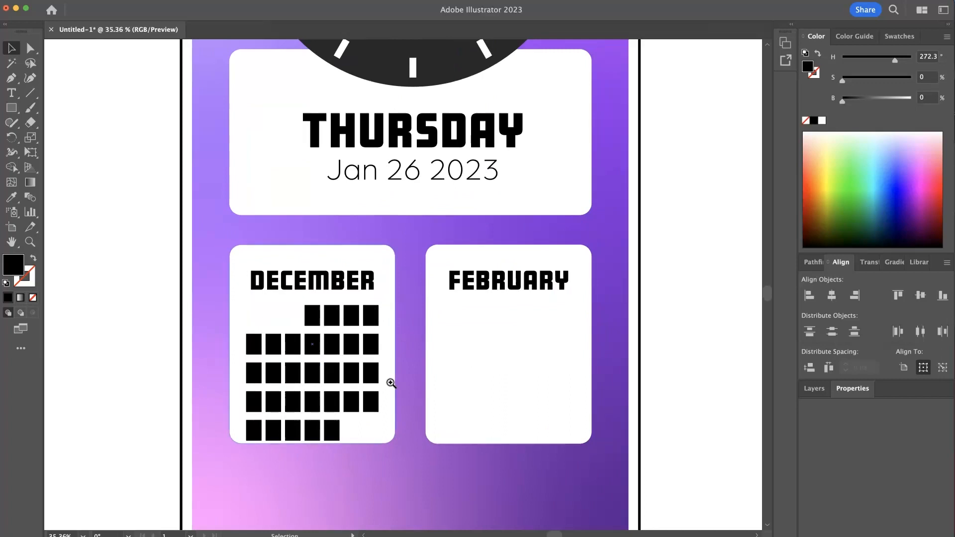
{"action": "key", "text": "super+y"}
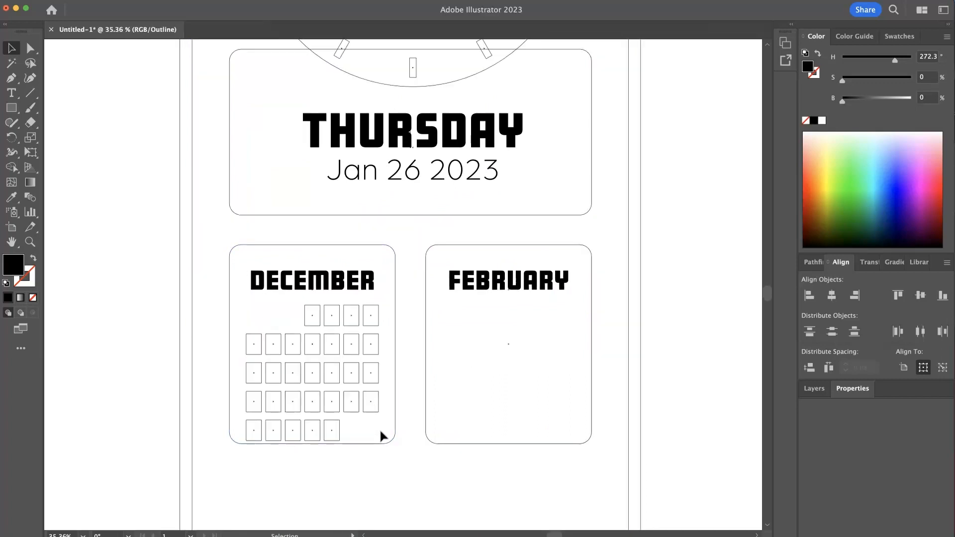
{"action": "left_click_drag", "start_coordinate": [381, 435], "coordinate": [250, 307]}
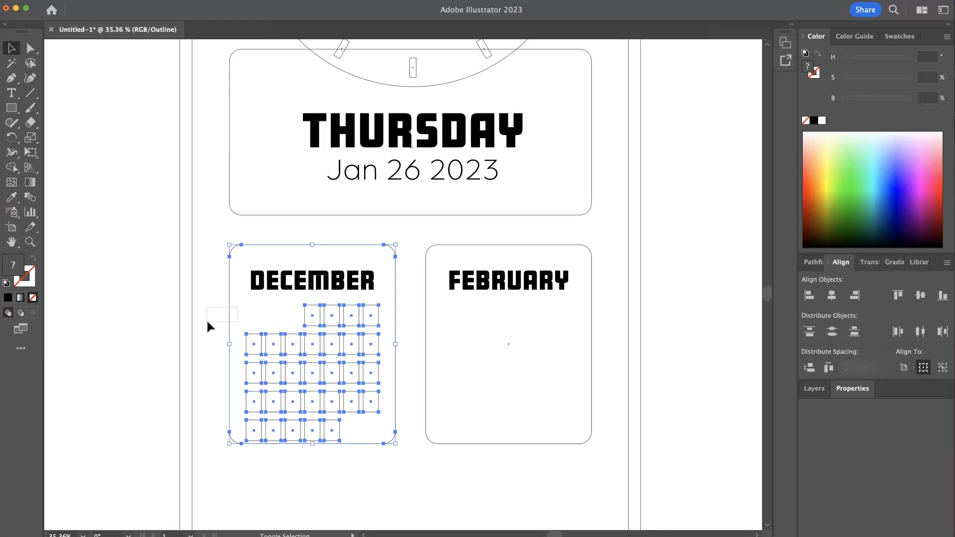
{"action": "left_click_drag", "start_coordinate": [207, 322], "coordinate": [207, 322]}
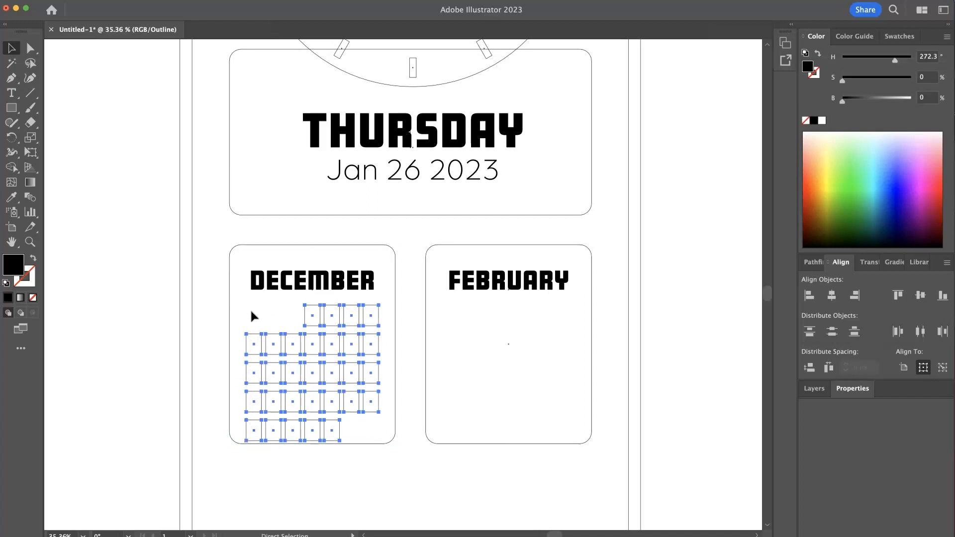
{"action": "key", "text": "super+y"}
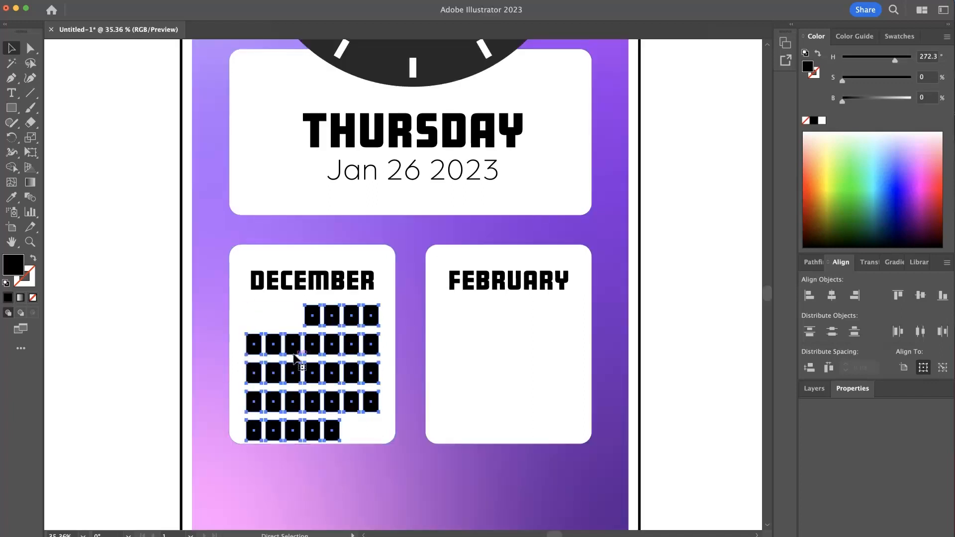
{"action": "key", "text": "super+g"}
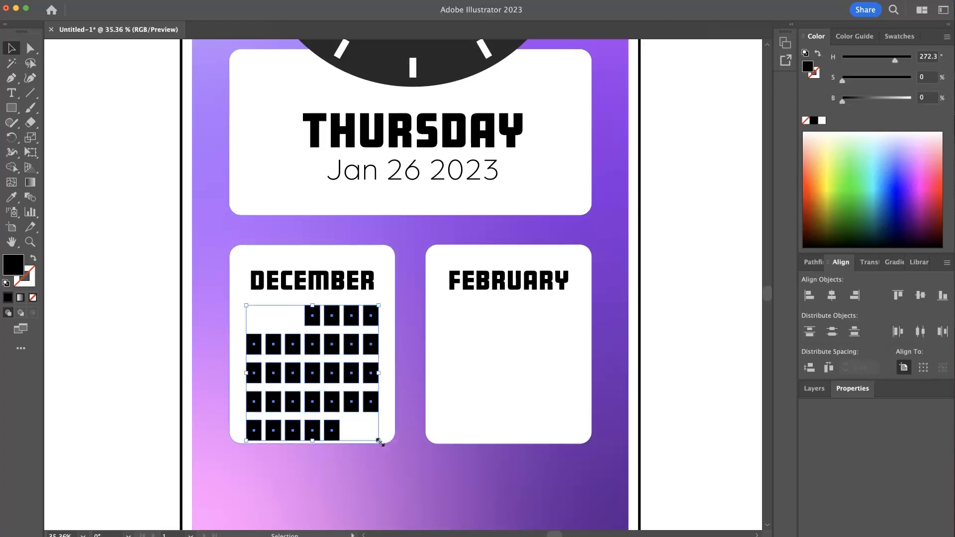
- Scale the grouped grid down slightly and move it up beneath DECEMBER
{"action": "left_click_drag", "start_coordinate": [380, 443], "coordinate": [372, 437]}
{"action": "left_click_drag", "start_coordinate": [349, 395], "coordinate": [348, 387]}
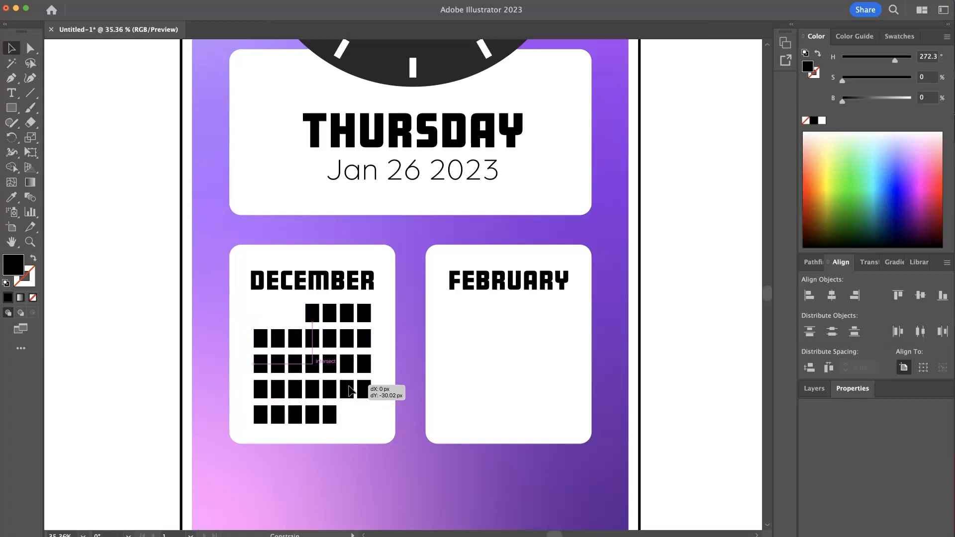
- Adjust the calendar grid's position inside the December panel
{"action": "left_click_drag", "start_coordinate": [348, 387], "coordinate": [349, 387]}
{"action": "left_click", "coordinate": [151, 335]}
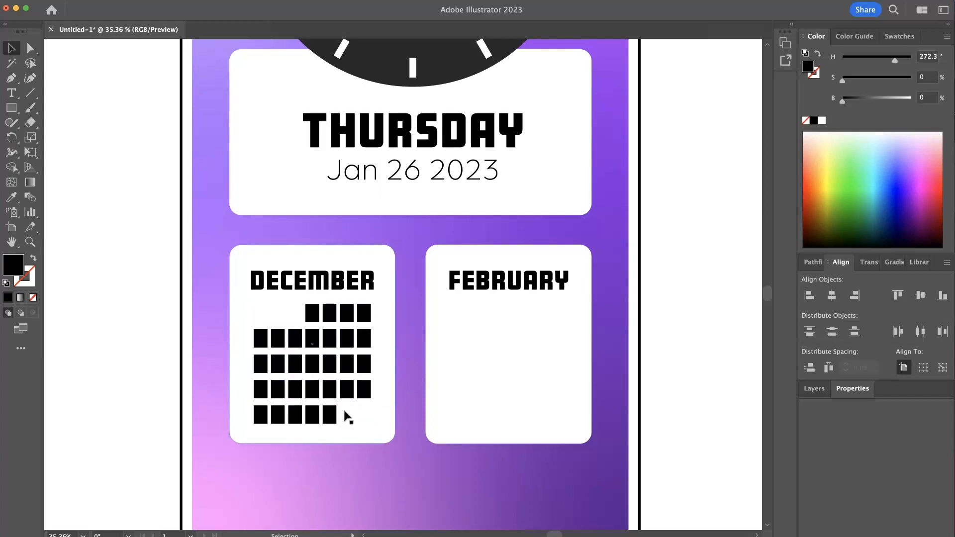
{"action": "mouse_move", "coordinate": [412, 384]}
{"action": "left_mouse_down"}
{"action": "mouse_move", "coordinate": [299, 369]}
{"action": "mouse_move", "coordinate": [407, 378]}
{"action": "left_mouse_up"}
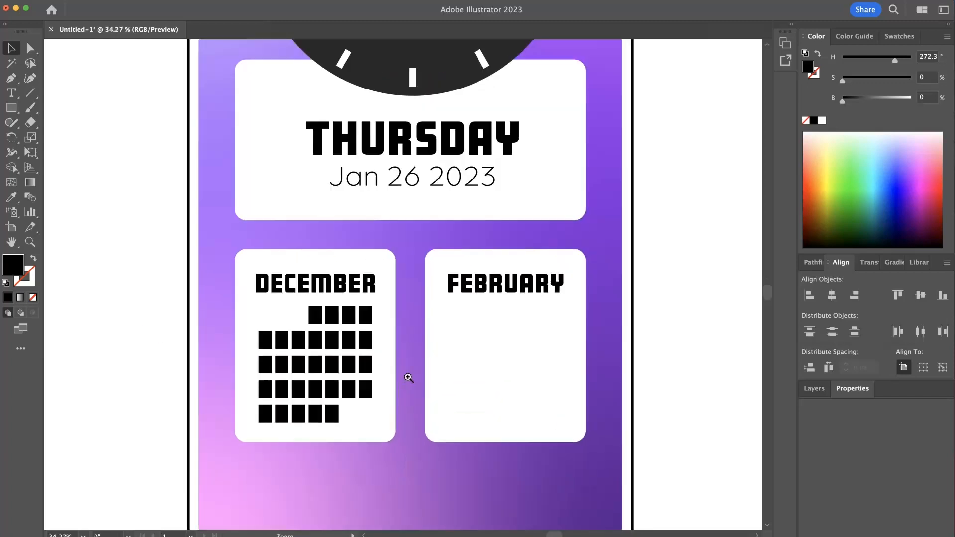
{"action": "mouse_move", "coordinate": [368, 338]}
{"action": "left_mouse_down"}
{"action": "mouse_move", "coordinate": [377, 367]}
{"action": "mouse_move", "coordinate": [372, 352]}
{"action": "left_mouse_up"}
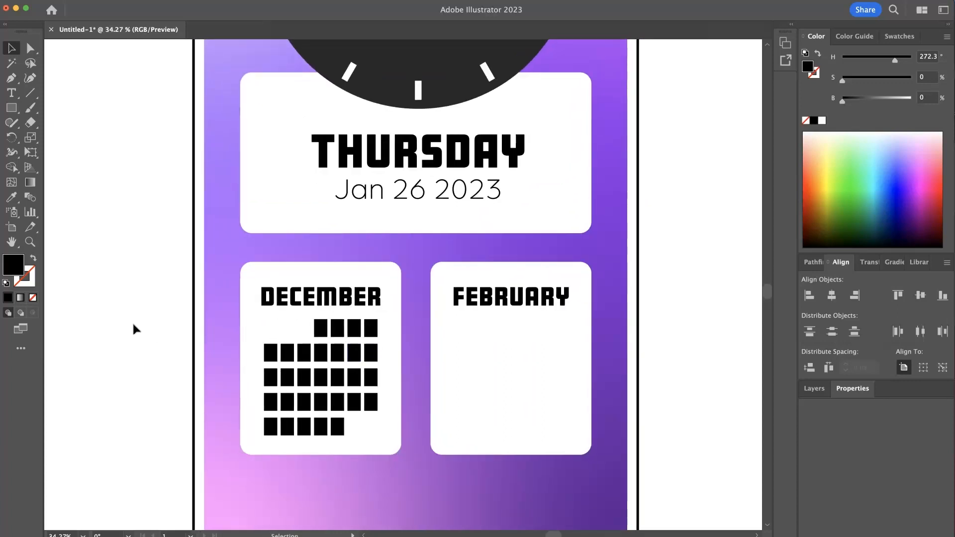
- Fill the December calendar grid with light gray at brightness 76.08%
{"action": "left_click", "coordinate": [369, 378]}
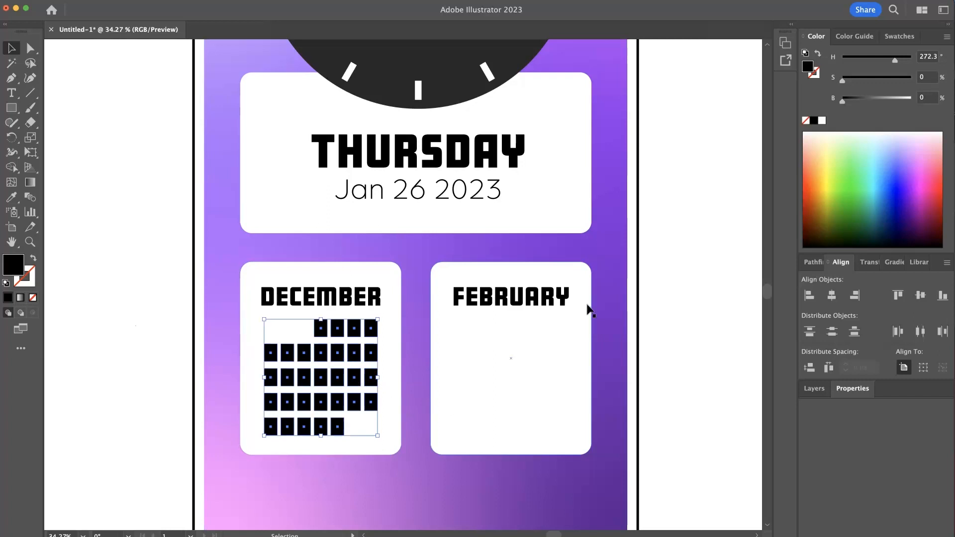
{"action": "left_click_drag", "start_coordinate": [842, 105], "coordinate": [898, 107]}
{"action": "left_click", "coordinate": [714, 173]}
{"action": "left_click_drag", "start_coordinate": [597, 232], "coordinate": [448, 249]}
{"action": "left_click_drag", "start_coordinate": [450, 266], "coordinate": [336, 372]}
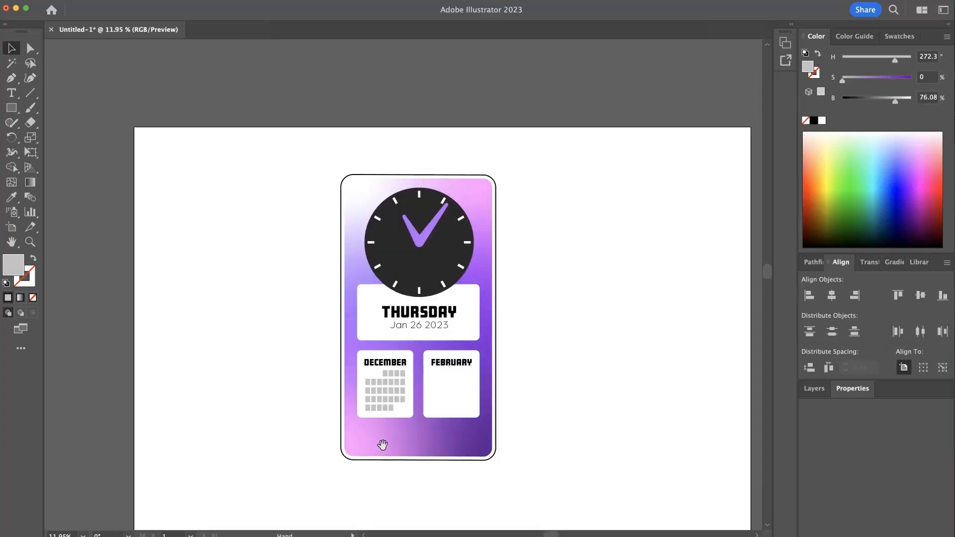
- Duplicate the calendar grid horizontally into the February panel
{"action": "left_click_drag", "start_coordinate": [454, 393], "coordinate": [502, 396]}
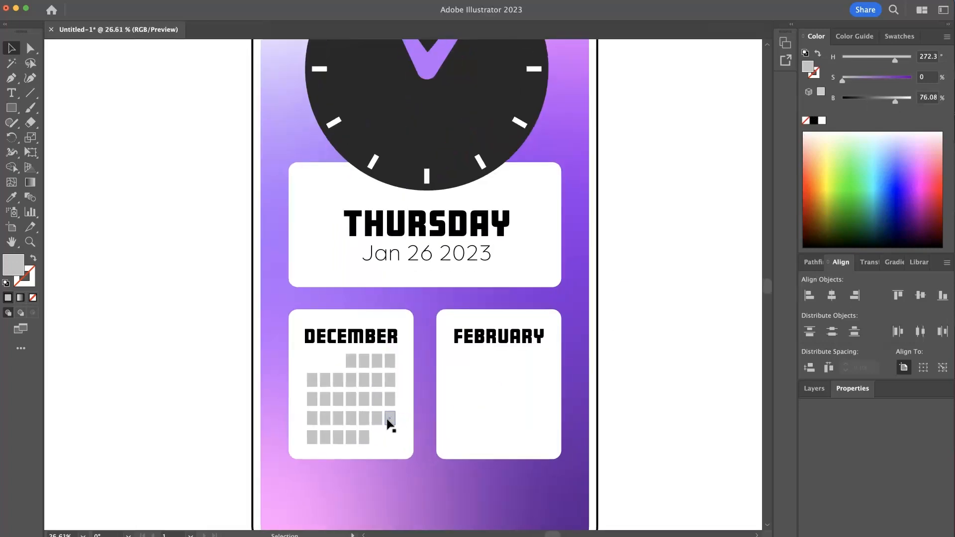
{"action": "left_click_drag", "start_coordinate": [391, 419], "coordinate": [376, 418]}
{"action": "left_click", "coordinate": [378, 418]}
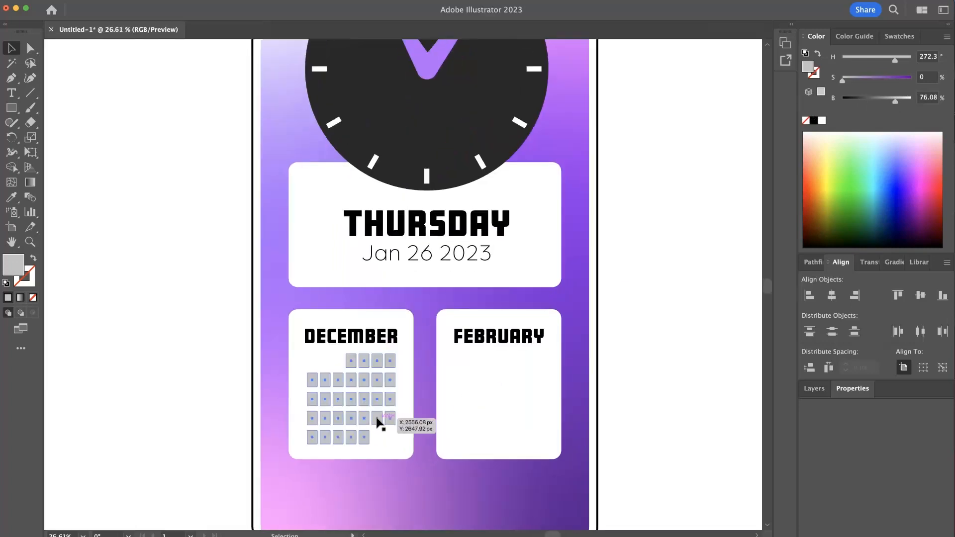
{"action": "left_click_drag", "start_coordinate": [377, 421], "coordinate": [529, 431]}
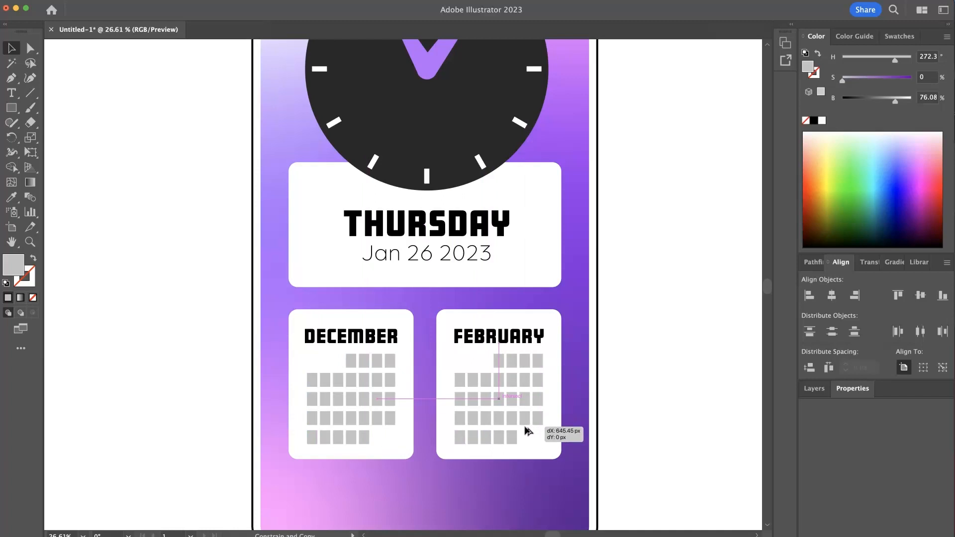
{"action": "left_click_drag", "start_coordinate": [528, 431], "coordinate": [527, 432]}
{"action": "left_click", "coordinate": [626, 394]}
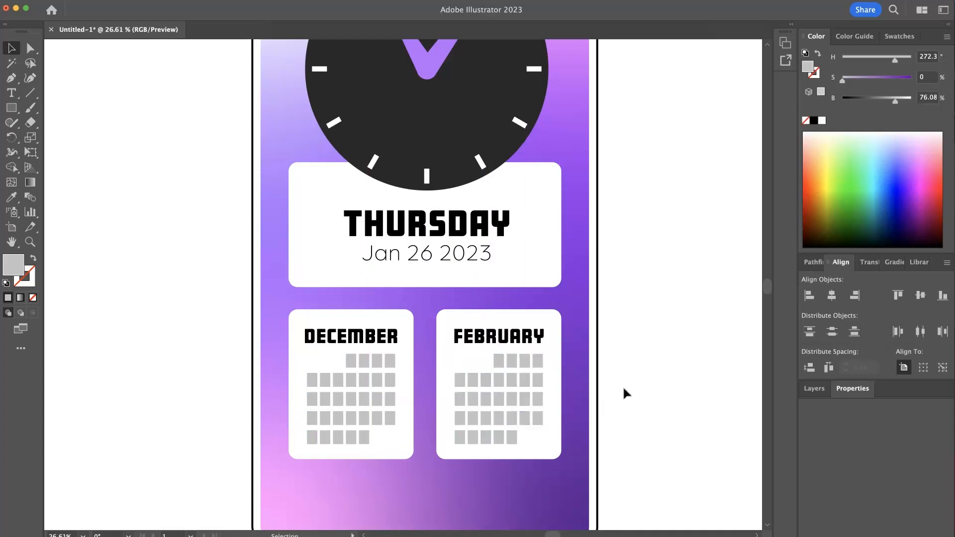
- In February's grid, add a cell at the start of the top row and delete the last bottom-row cell
{"action": "scroll", "coordinate": [467, 380], "scroll_direction": "up", "scroll_amount": 5}
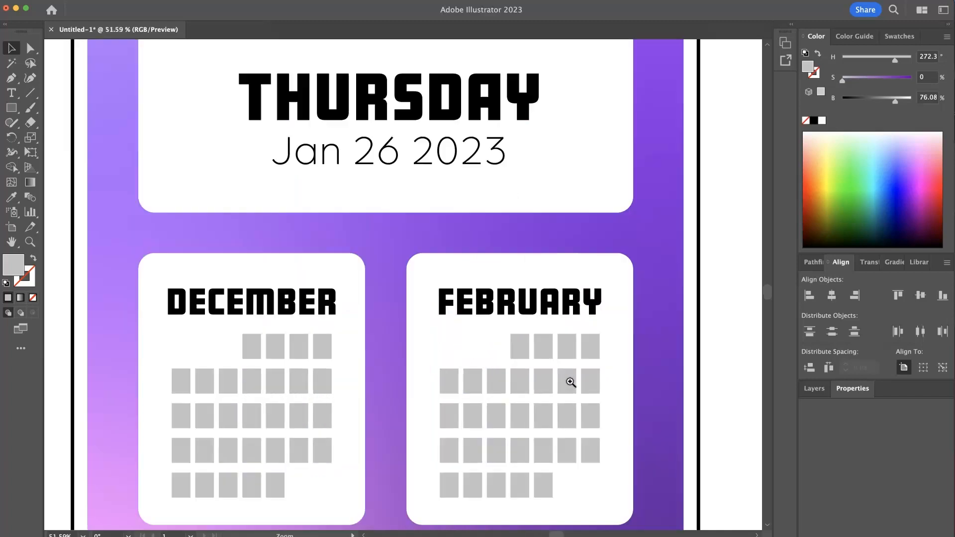
{"action": "scroll", "coordinate": [616, 373], "scroll_direction": "right", "scroll_amount": 8}
{"action": "scroll", "coordinate": [616, 373], "scroll_direction": "down", "scroll_amount": 3}
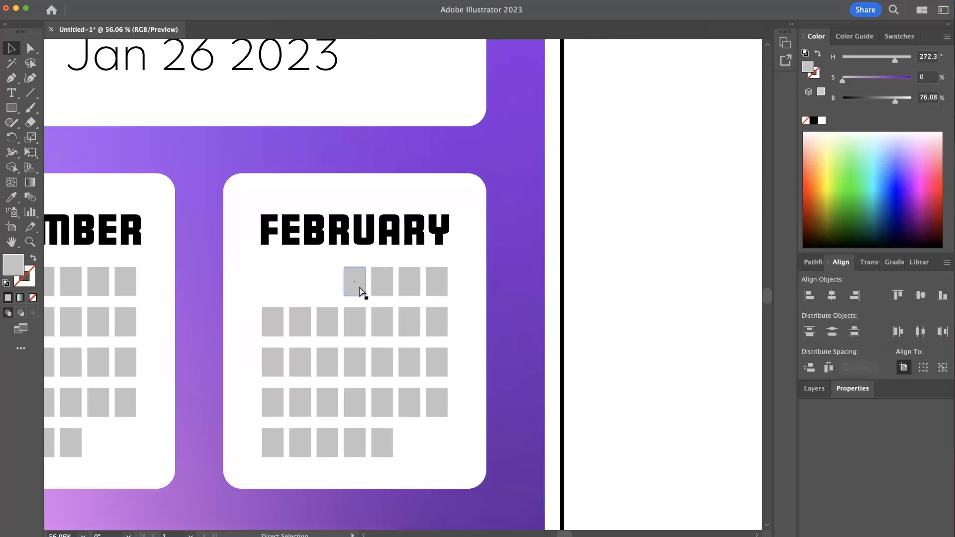
{"action": "left_click_drag", "start_coordinate": [330, 292], "coordinate": [525, 298]}
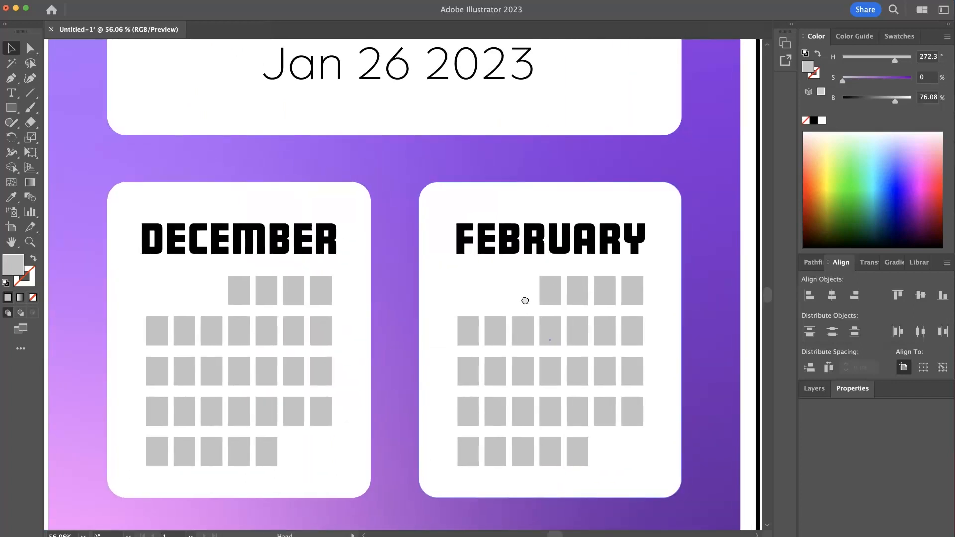
{"action": "left_click", "coordinate": [531, 296]}
{"action": "left_click_drag", "start_coordinate": [539, 296], "coordinate": [513, 301]}
{"action": "left_click_drag", "start_coordinate": [458, 282], "coordinate": [300, 163]}
{"action": "left_click", "coordinate": [611, 354]}
{"action": "left_click", "coordinate": [411, 342]}
{"action": "key", "text": "Delete"}
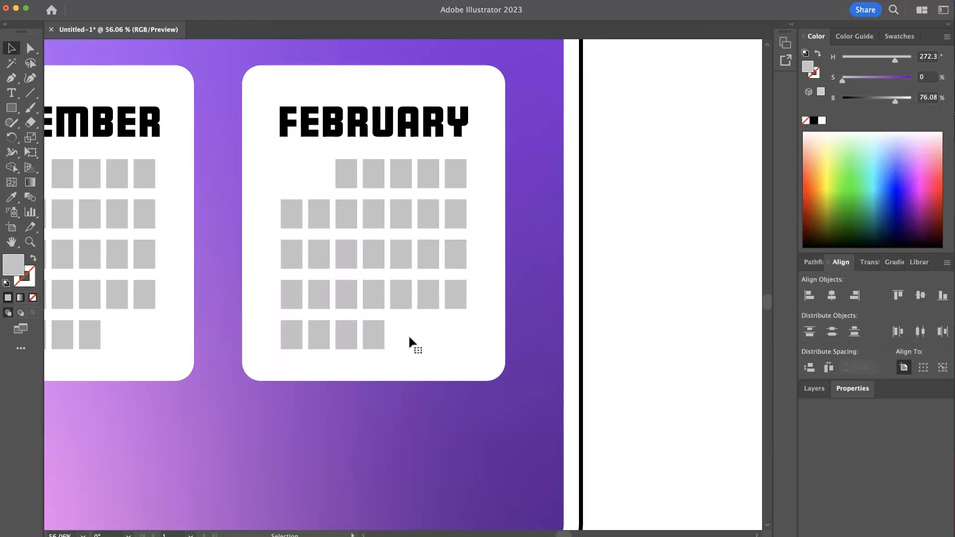
- Delete two more cells from the end of February's bottom row
{"action": "left_click_drag", "start_coordinate": [426, 333], "coordinate": [292, 303]}
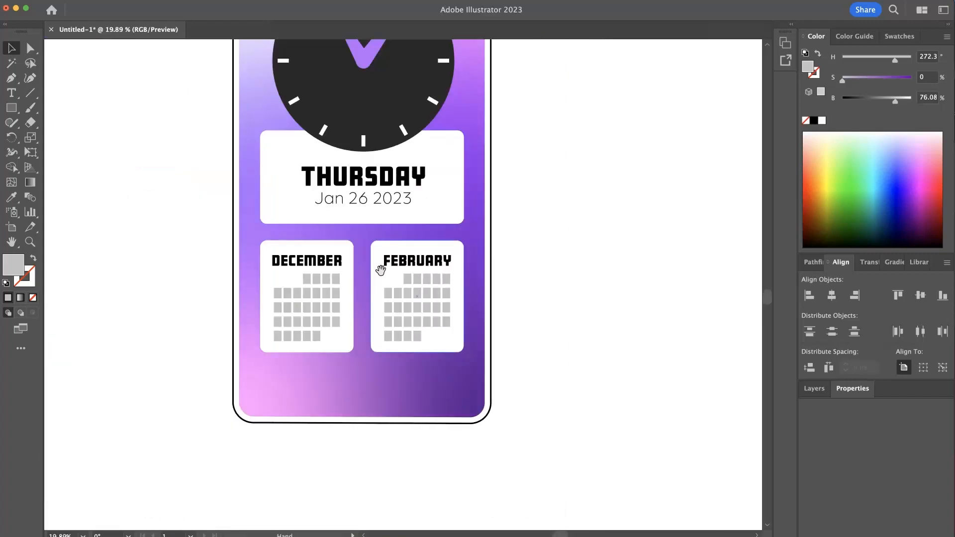
{"action": "left_click_drag", "start_coordinate": [539, 240], "coordinate": [583, 315]}
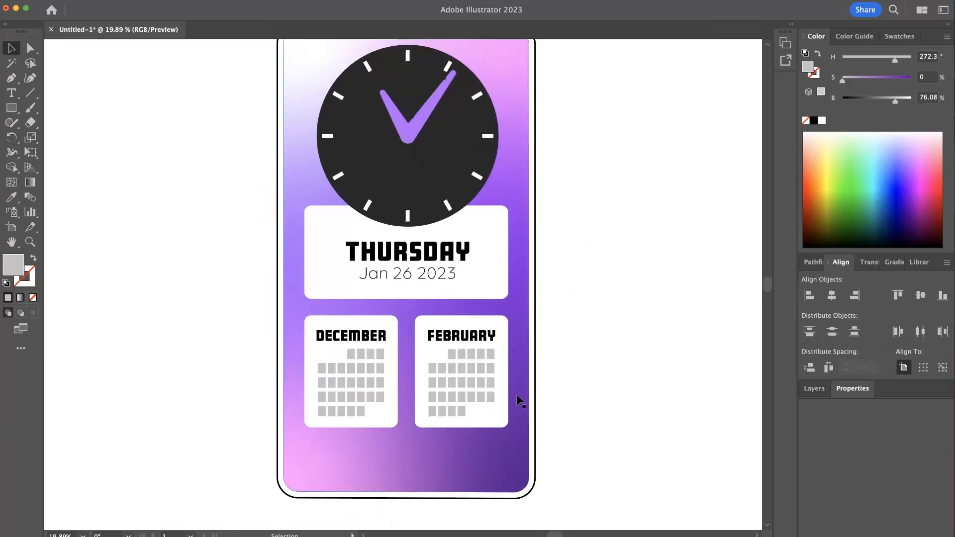
{"action": "left_click", "coordinate": [463, 413], "text": "super"}
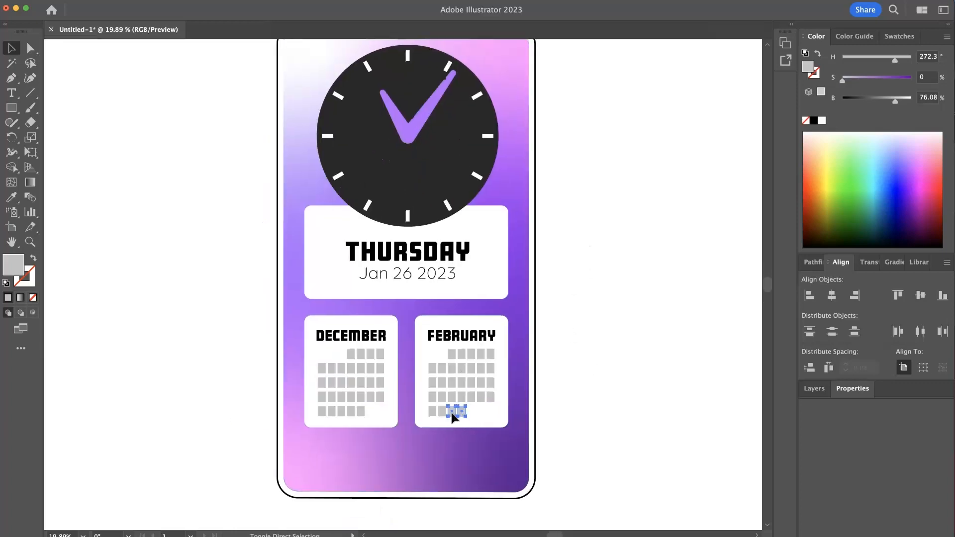
{"action": "key", "text": "Delete"}
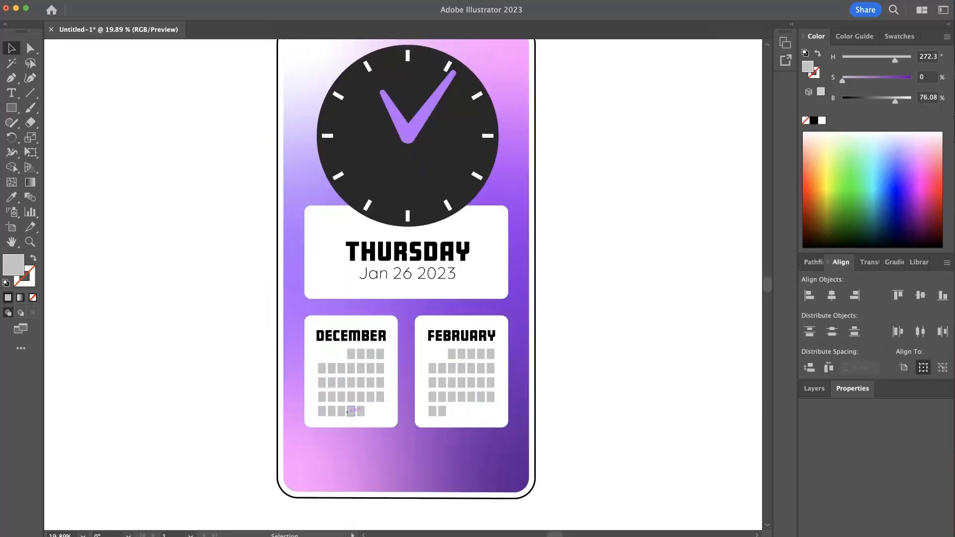
- Select everything except the phone background and move it down slightly inside the card
{"action": "left_click_drag", "start_coordinate": [592, 471], "coordinate": [490, 425]}
{"action": "left_click_drag", "start_coordinate": [495, 415], "coordinate": [454, 401]}
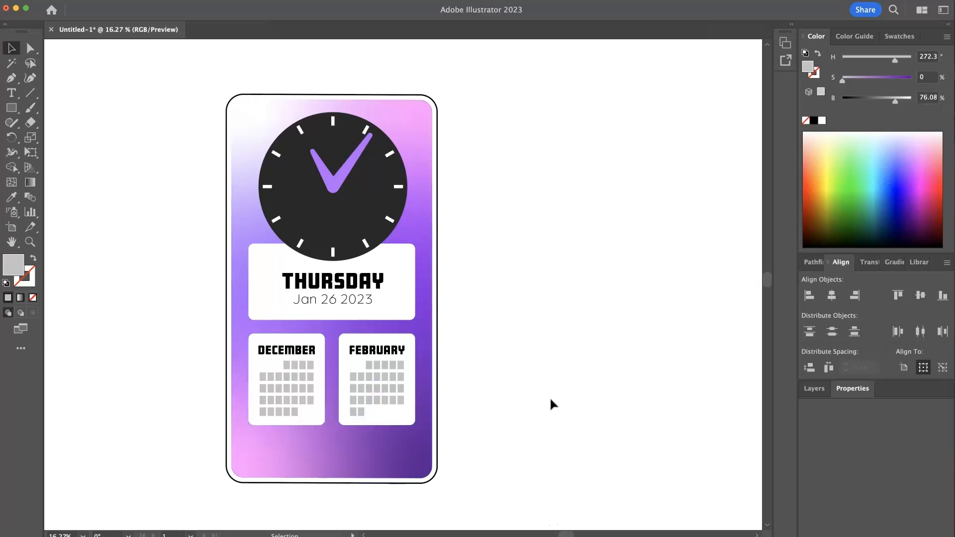
{"action": "left_click_drag", "start_coordinate": [386, 390], "coordinate": [366, 351]}
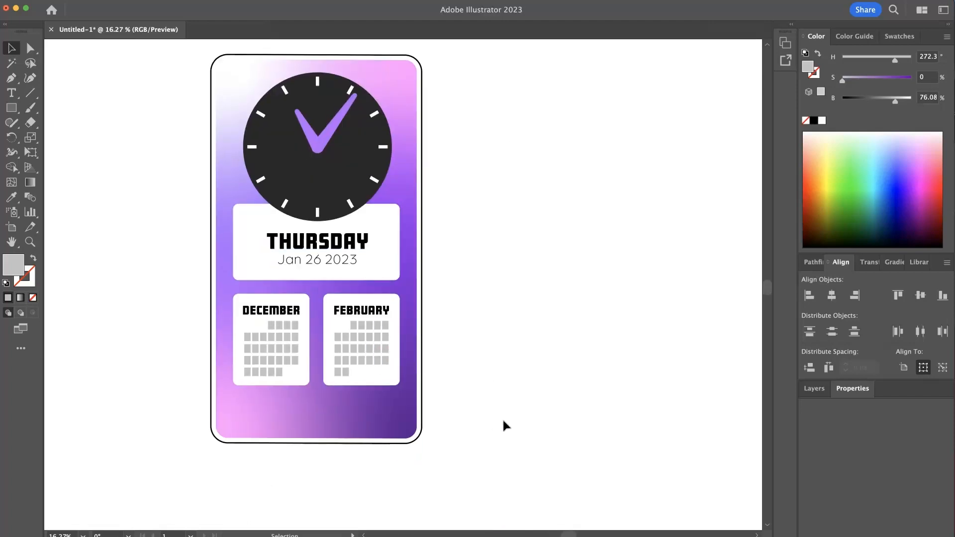
{"action": "left_click_drag", "start_coordinate": [426, 334], "coordinate": [464, 376]}
{"action": "left_click_drag", "start_coordinate": [510, 398], "coordinate": [274, 132]}
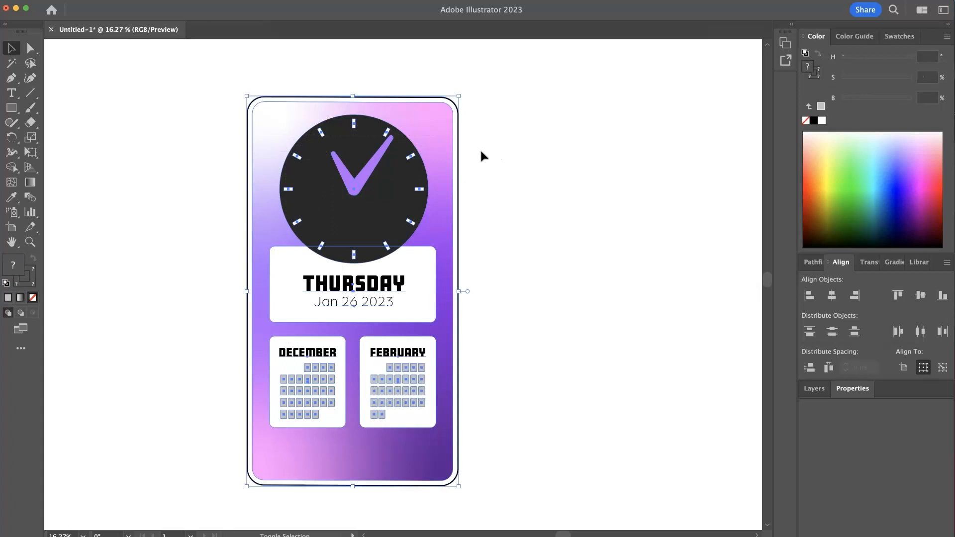
{"action": "left_click", "coordinate": [447, 171], "text": "shift"}
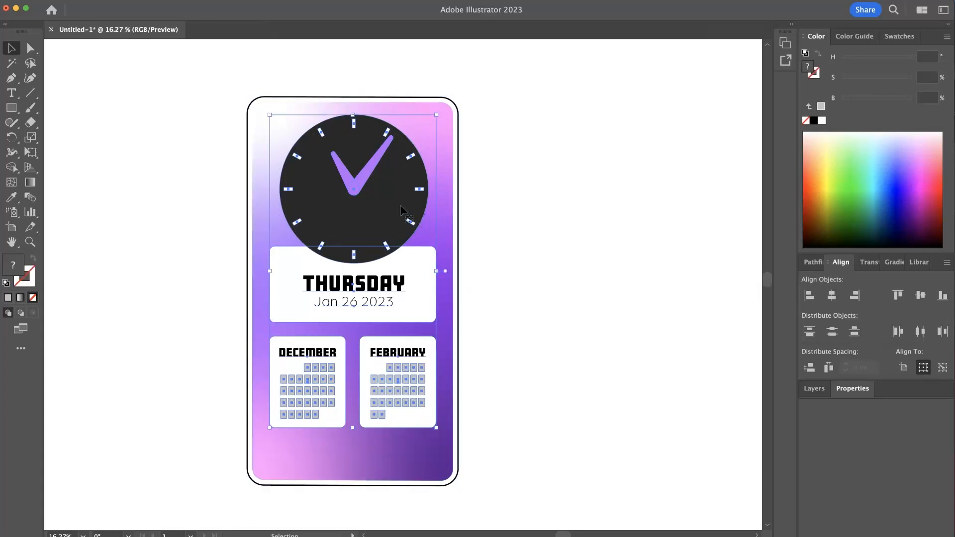
{"action": "left_click_drag", "start_coordinate": [400, 205], "coordinate": [400, 222]}
{"action": "left_click", "coordinate": [540, 232]}
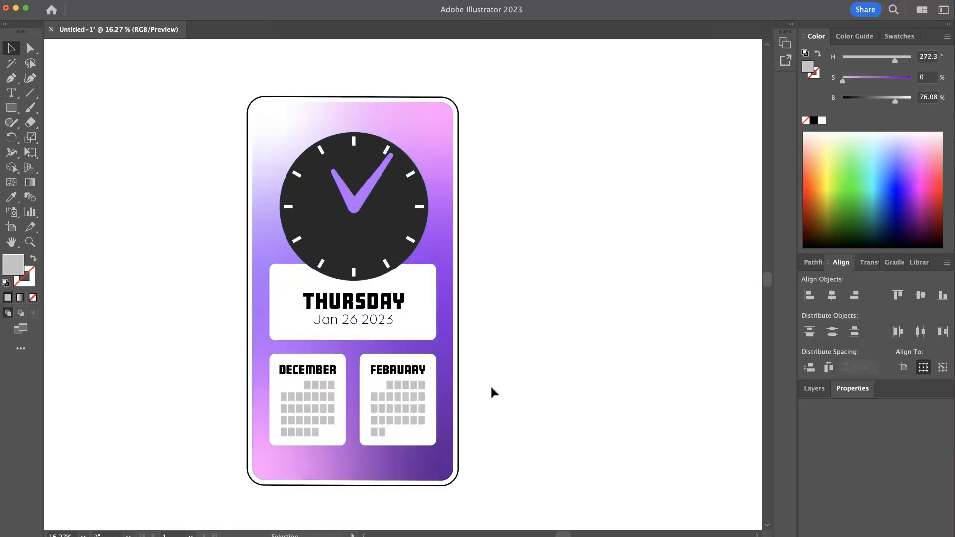
- Review the whole design's paths in outline view
{"action": "scroll", "coordinate": [477, 411], "scroll_direction": "down", "scroll_amount": 2}
{"action": "left_click_drag", "start_coordinate": [493, 433], "coordinate": [285, 158]}
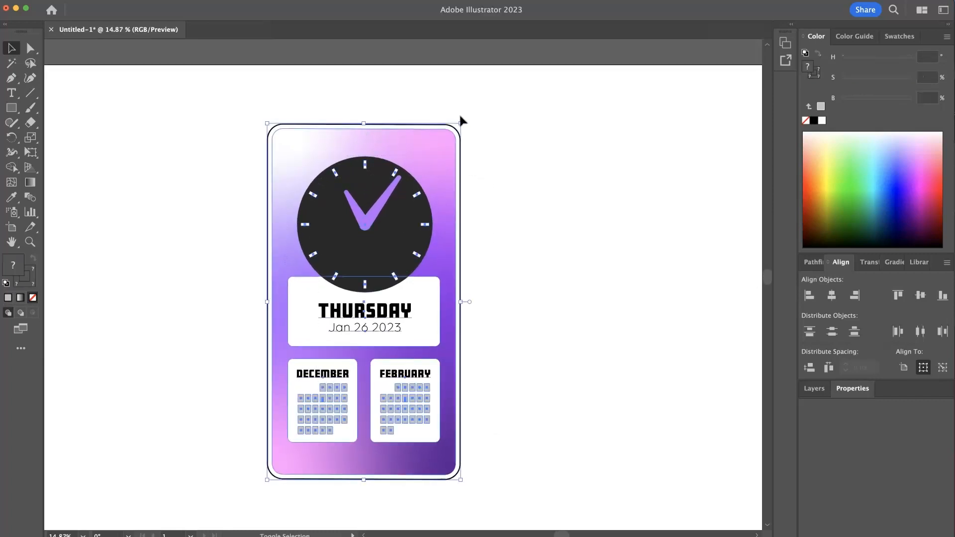
{"action": "left_click", "coordinate": [430, 164], "text": "shift"}
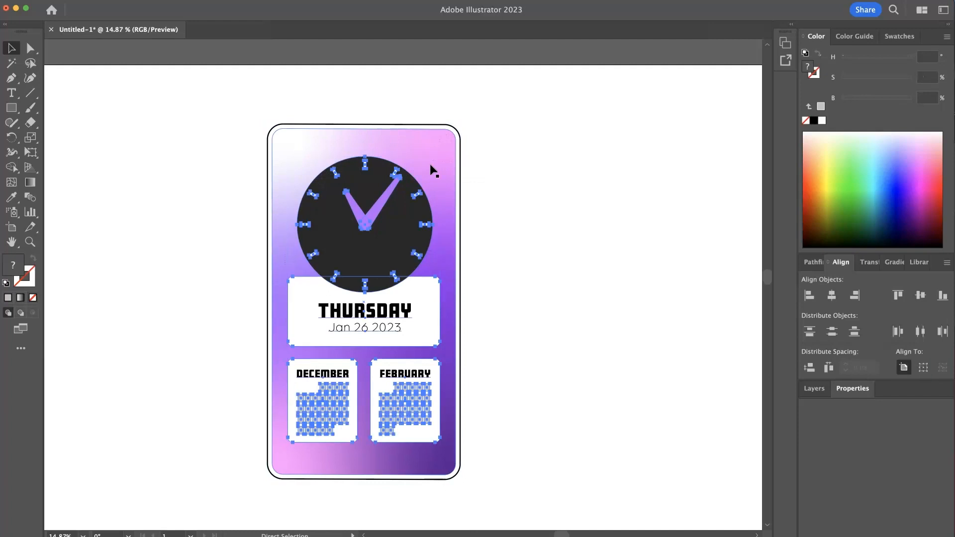
{"action": "left_click_drag", "start_coordinate": [493, 218], "coordinate": [44, 336]}
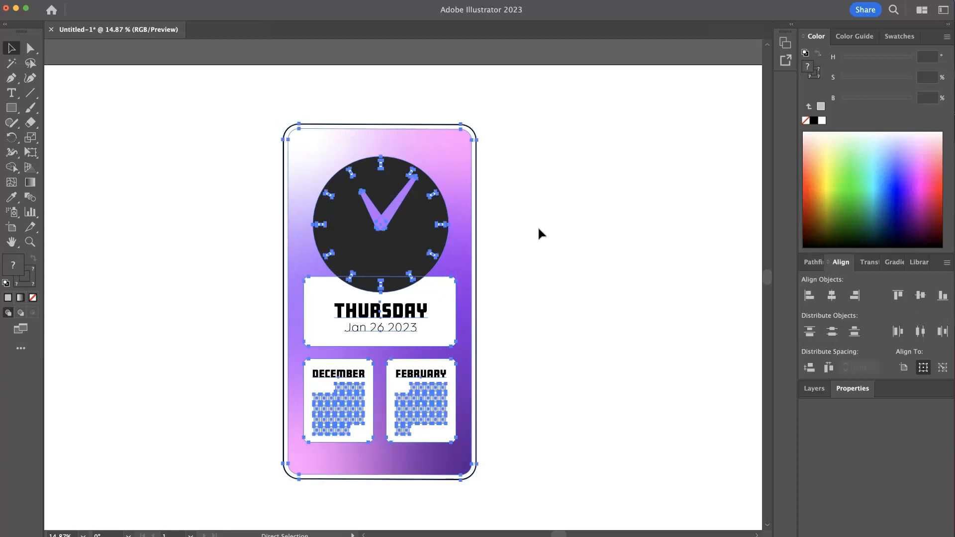
{"action": "key", "text": "super+y"}
{"action": "key", "text": "super+y"}
{"action": "left_click", "coordinate": [538, 232]}
{"action": "left_click", "coordinate": [453, 302]}
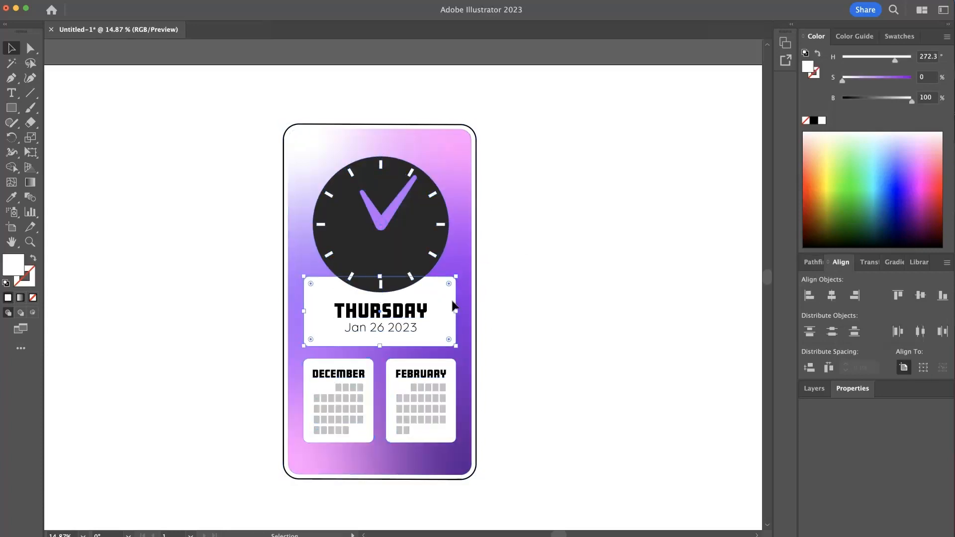
{"action": "left_click", "coordinate": [528, 289]}
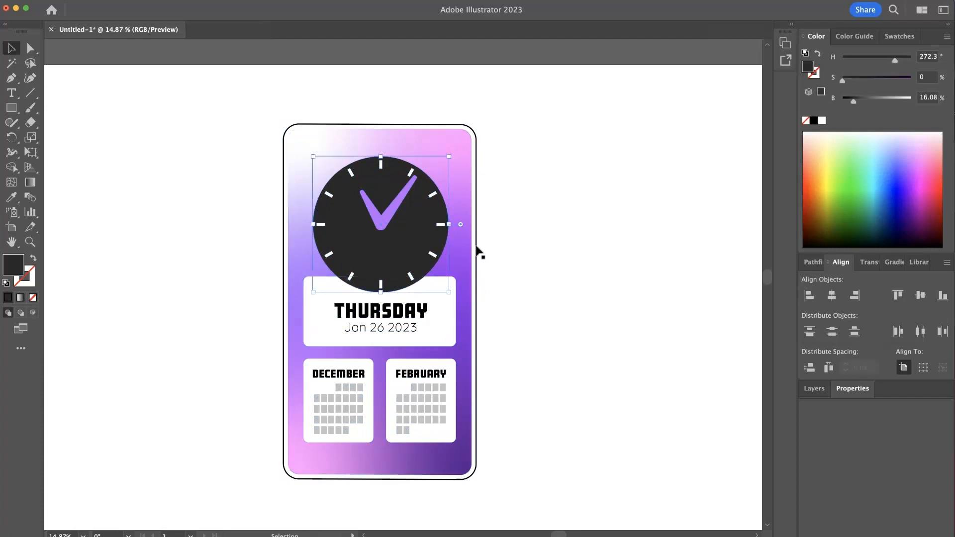
{"action": "left_click", "coordinate": [564, 269]}
{"action": "left_click_drag", "start_coordinate": [399, 234], "coordinate": [454, 235]}
{"action": "key", "text": "super+z"}
- Select the whole phone design and move it toward the center of the artboard
{"action": "left_click", "coordinate": [515, 286]}
{"action": "mouse_move", "coordinate": [514, 293]}
{"action": "left_mouse_down"}
{"action": "mouse_move", "coordinate": [343, 211]}
{"action": "mouse_move", "coordinate": [300, 155]}
{"action": "left_mouse_up"}
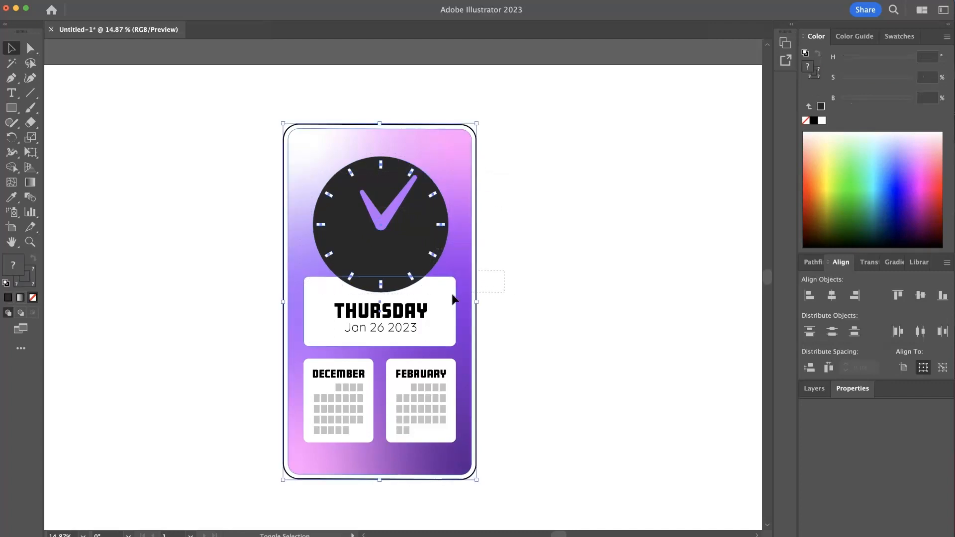
{"action": "left_click", "coordinate": [534, 309]}
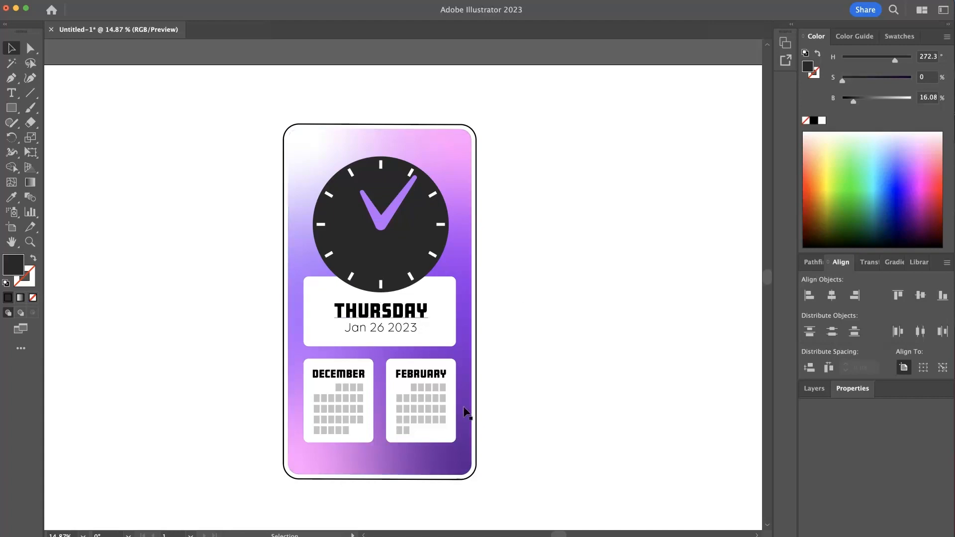
{"action": "left_click_drag", "start_coordinate": [486, 375], "coordinate": [442, 331]}
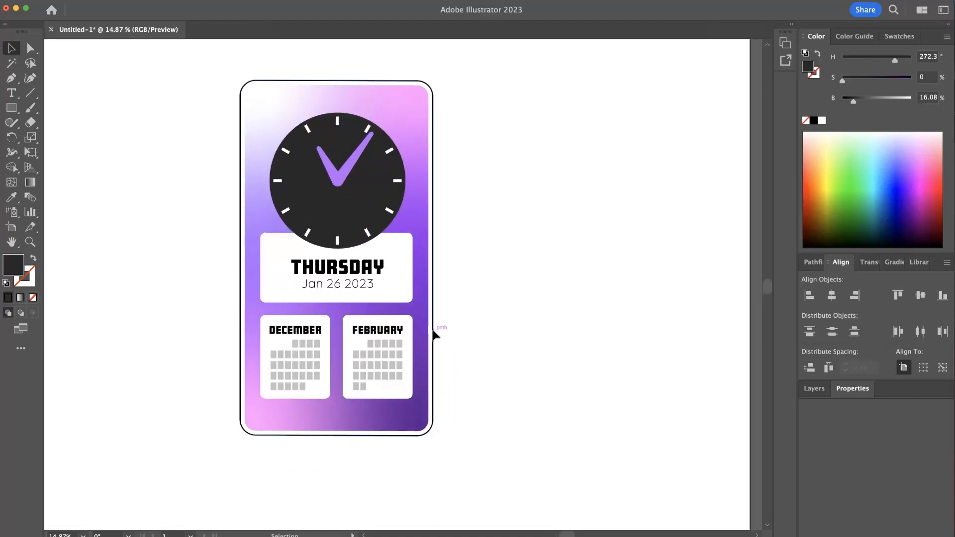
{"action": "left_click", "coordinate": [433, 330]}
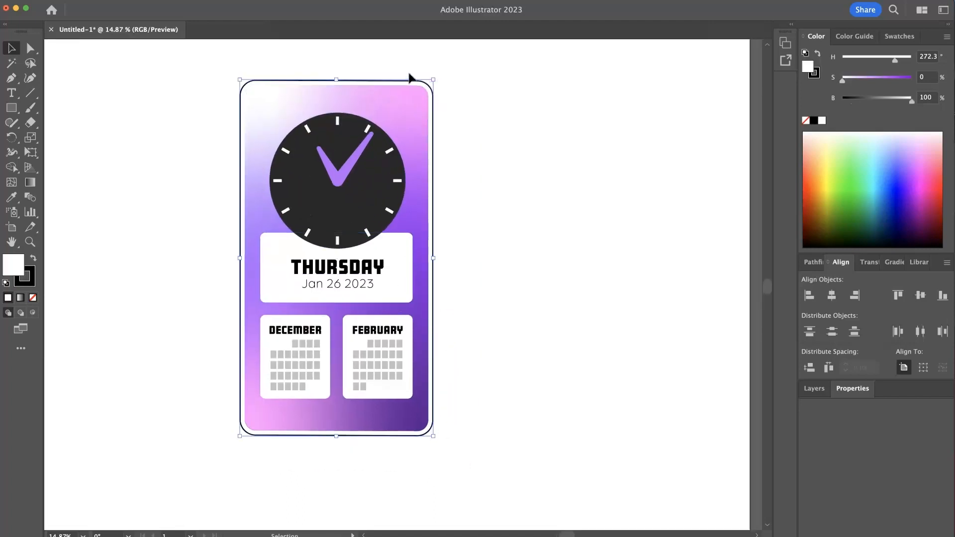
{"action": "scroll", "coordinate": [418, 272], "scroll_direction": "down", "scroll_amount": 5}
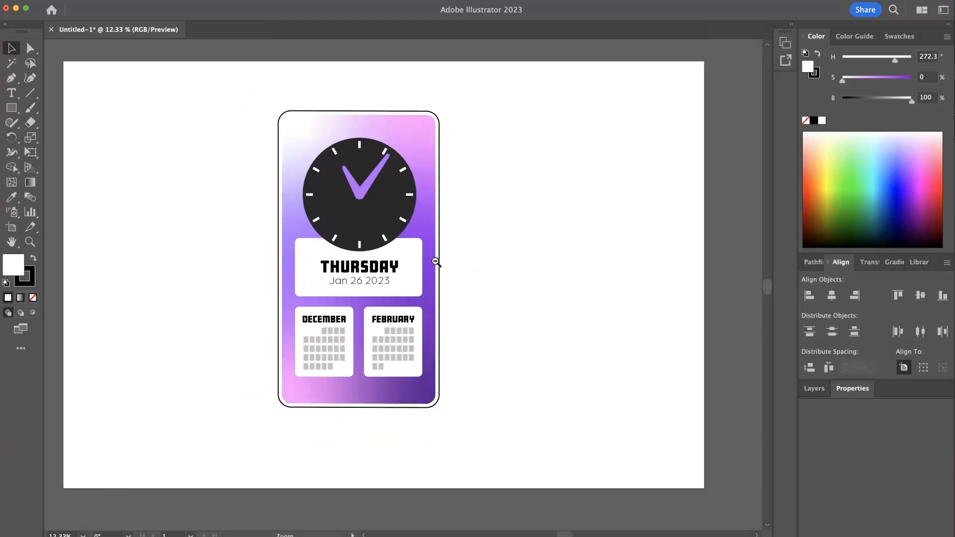
{"action": "left_click_drag", "start_coordinate": [490, 440], "coordinate": [246, 149]}
{"action": "left_click_drag", "start_coordinate": [347, 185], "coordinate": [375, 192]}
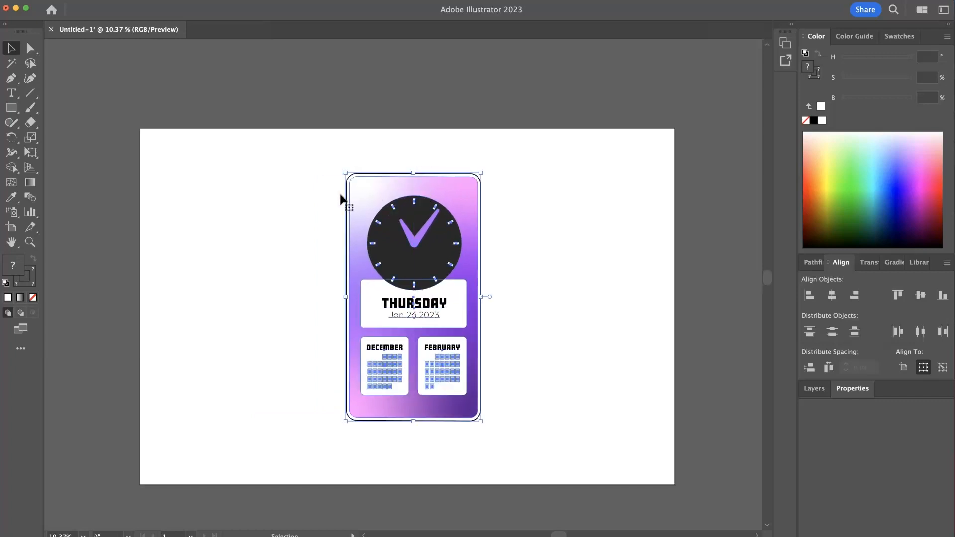
{"action": "left_click", "coordinate": [206, 202]}
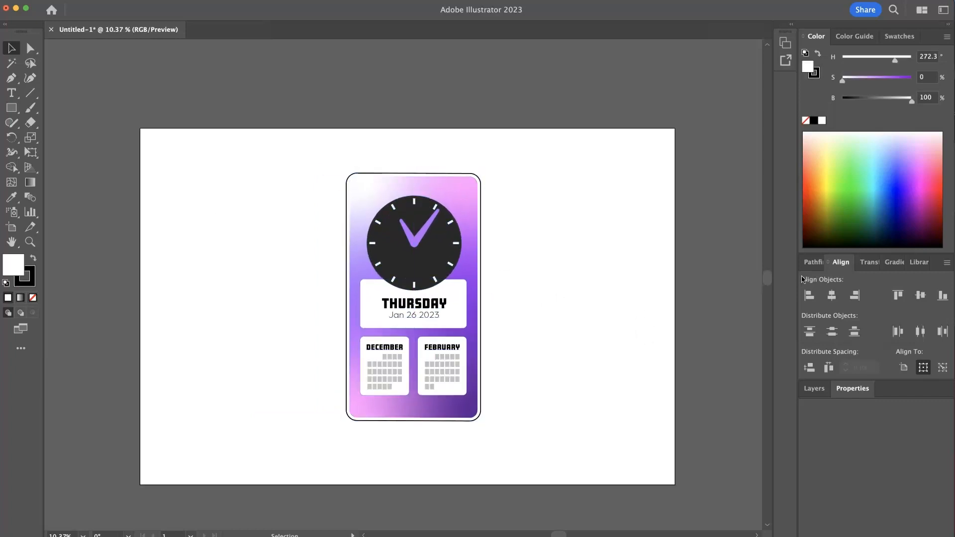
- Create a new layer and move it beneath Layer 1
{"action": "left_click", "coordinate": [815, 388]}
{"action": "left_click", "coordinate": [918, 533]}
{"action": "left_click_drag", "start_coordinate": [844, 308], "coordinate": [847, 331]}
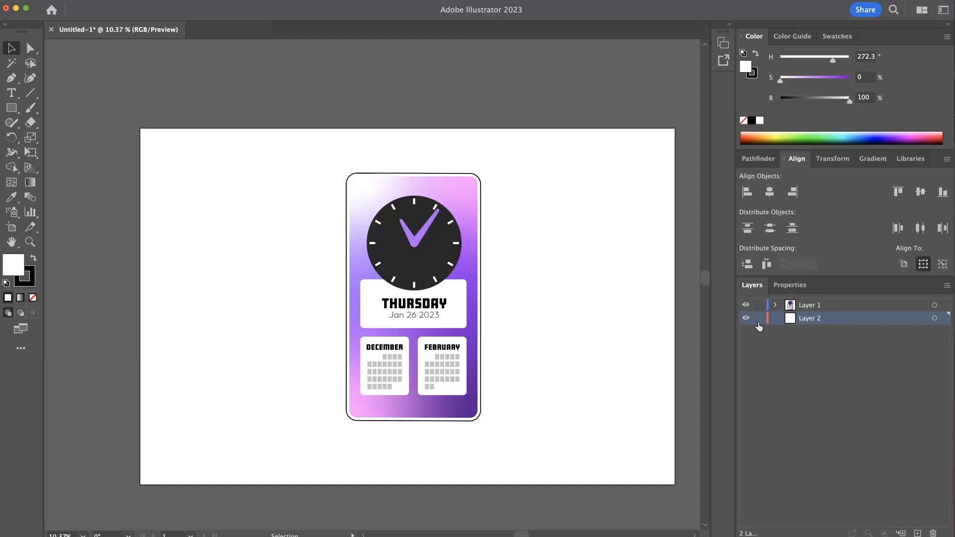
- Lock Layer 1 and draw a large circle around the phone design on the new layer
{"action": "left_click", "coordinate": [760, 305]}
{"action": "left_click_drag", "start_coordinate": [17, 111], "coordinate": [79, 138]}
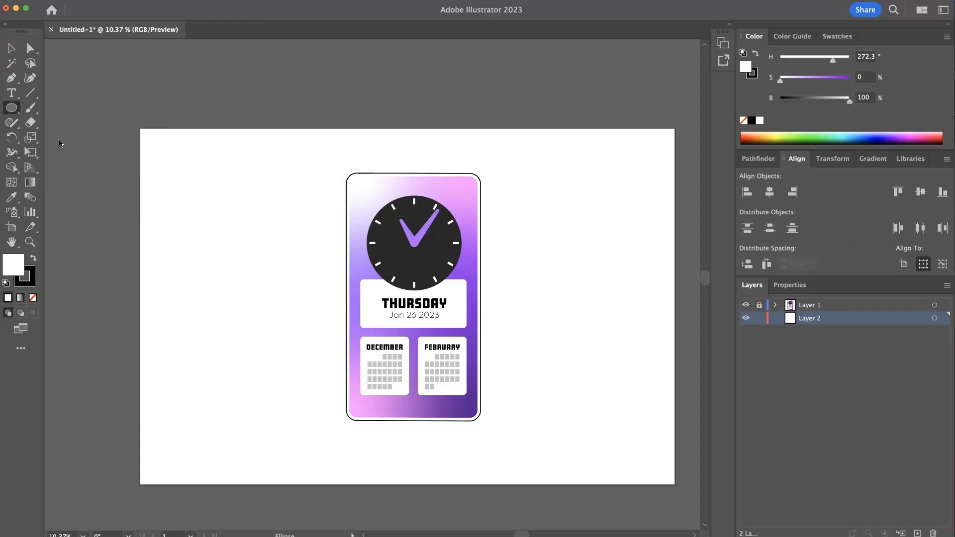
{"action": "left_click_drag", "start_coordinate": [305, 163], "coordinate": [580, 422]}
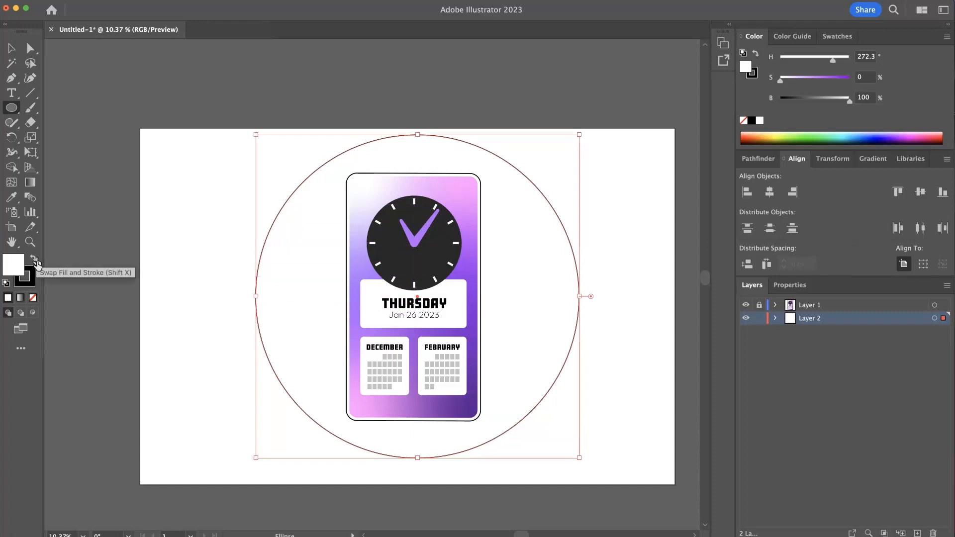
- Try filling the circle with the card's purple using the Eyedropper and removing its stroke, then undo it
{"action": "left_click", "coordinate": [30, 281]}
{"action": "left_click", "coordinate": [33, 299]}
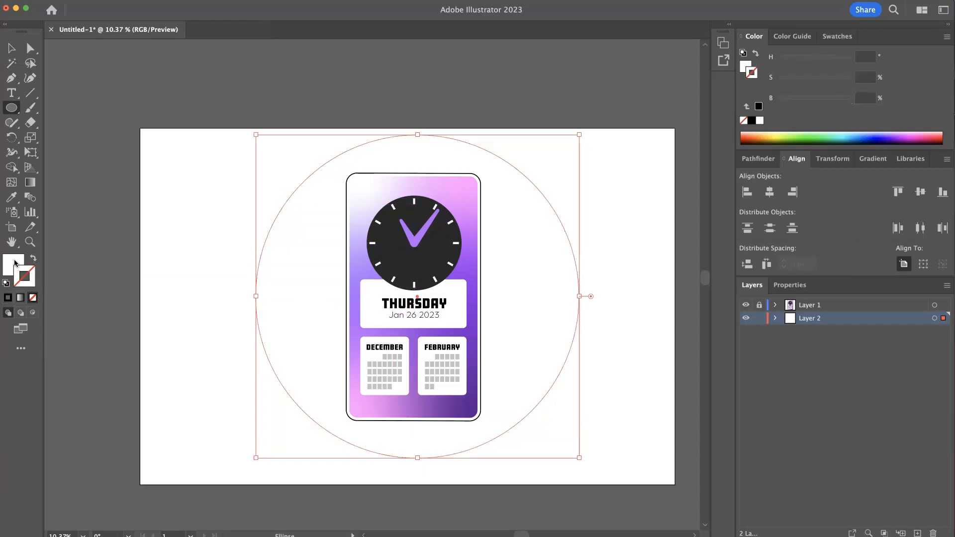
{"action": "left_click", "coordinate": [15, 263]}
{"action": "left_click", "coordinate": [12, 198]}
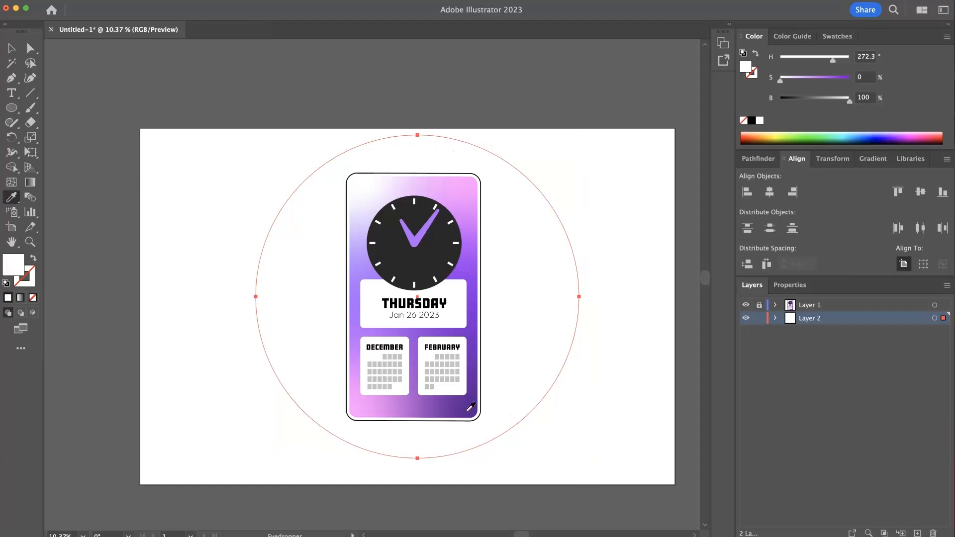
{"action": "left_click", "coordinate": [475, 413]}
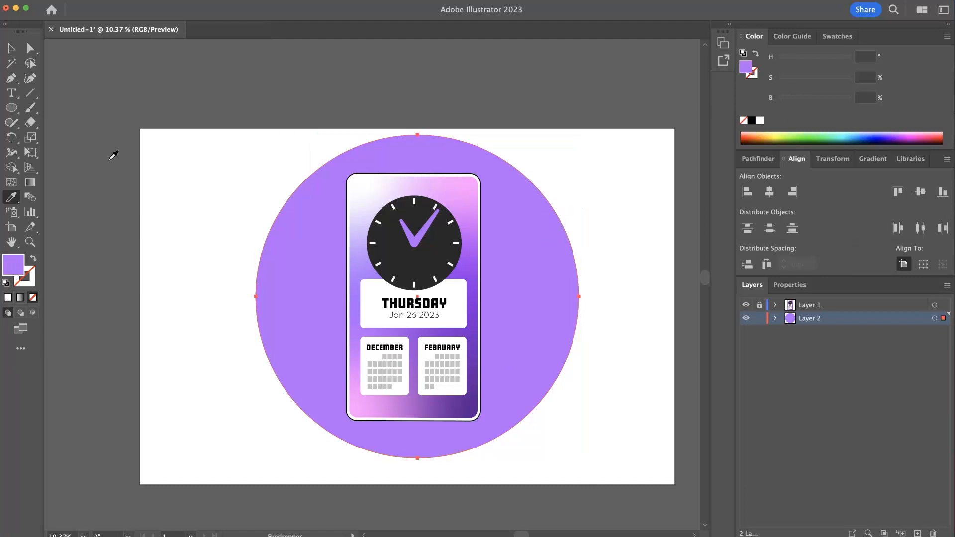
{"action": "left_click", "coordinate": [11, 49]}
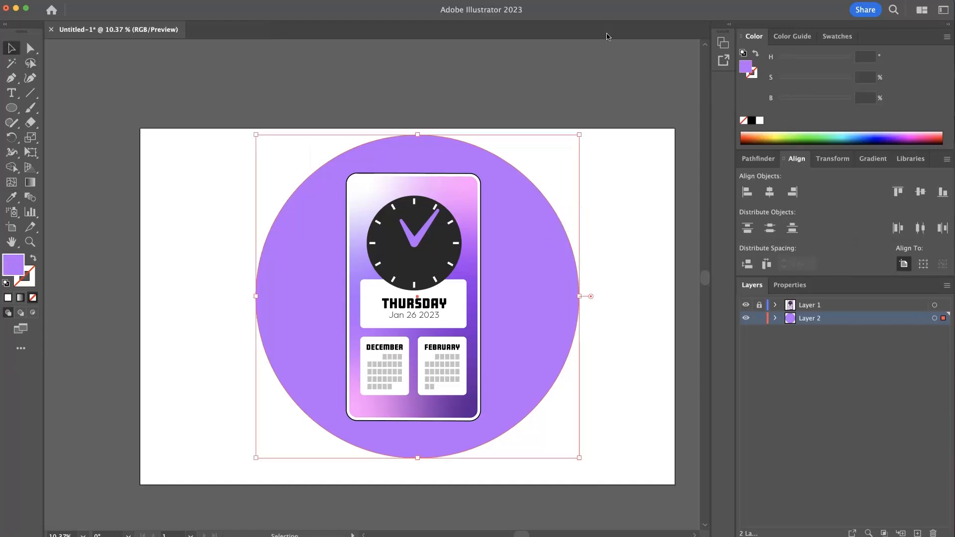
{"action": "key", "text": "a"}
{"action": "key", "text": "super+z"}
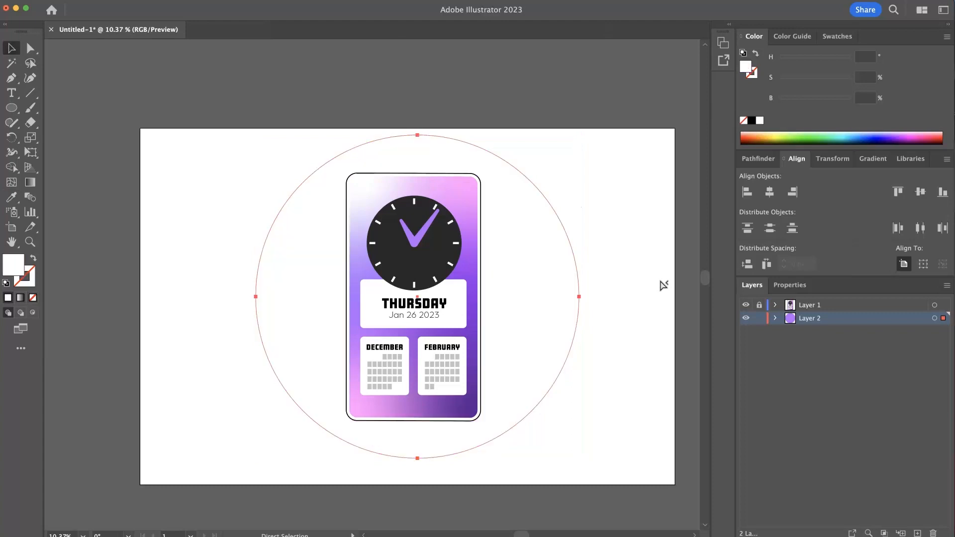
{"action": "left_click", "coordinate": [663, 285]}
{"action": "left_click", "coordinate": [569, 318]}
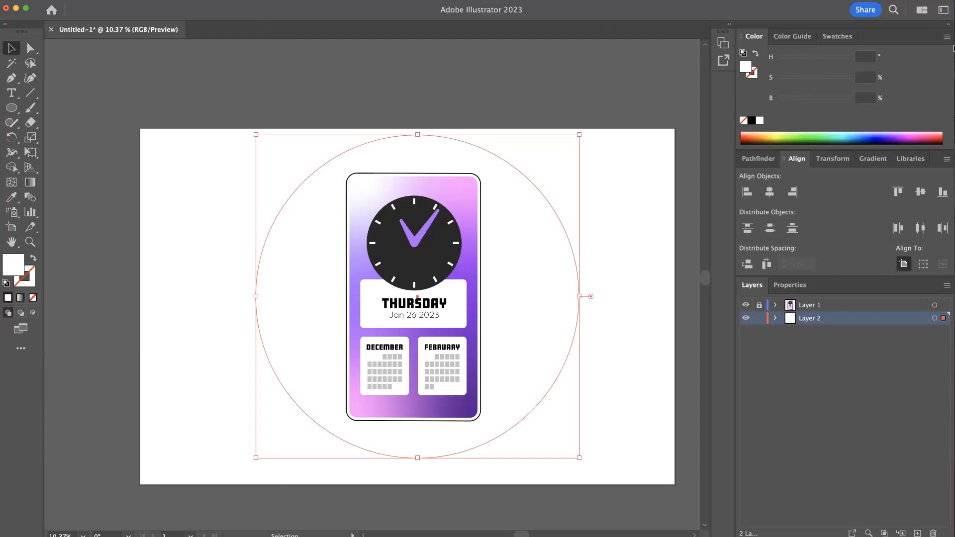
{"action": "left_click", "coordinate": [109, 145]}
{"action": "key", "text": "super+z"}
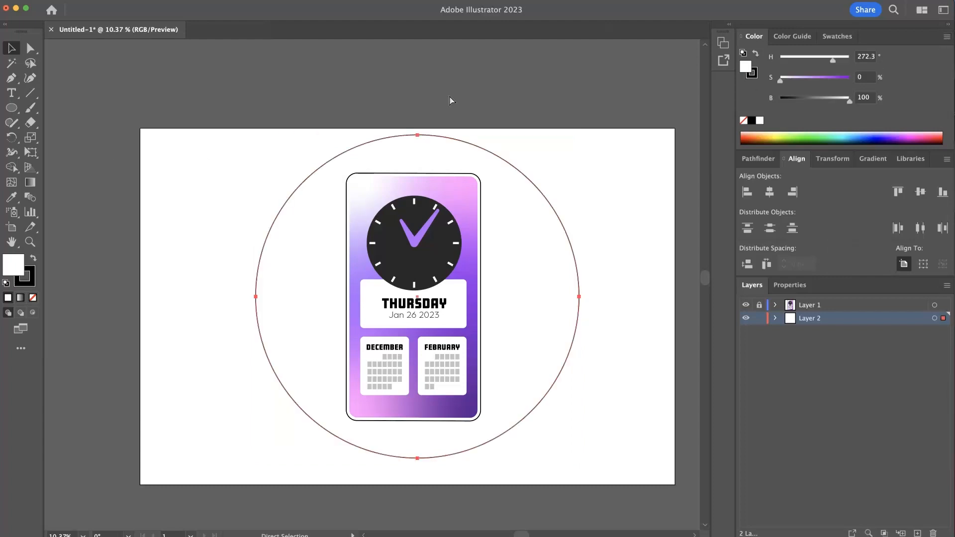
- Set the circle's fill to dark purple (H 272, S 100%, B 58.82%) with no stroke
{"action": "mouse_move", "coordinate": [791, 81]}
{"action": "left_mouse_down"}
{"action": "mouse_move", "coordinate": [854, 80]}
{"action": "mouse_move", "coordinate": [821, 100]}
{"action": "left_mouse_up"}
{"action": "left_click", "coordinate": [753, 73]}
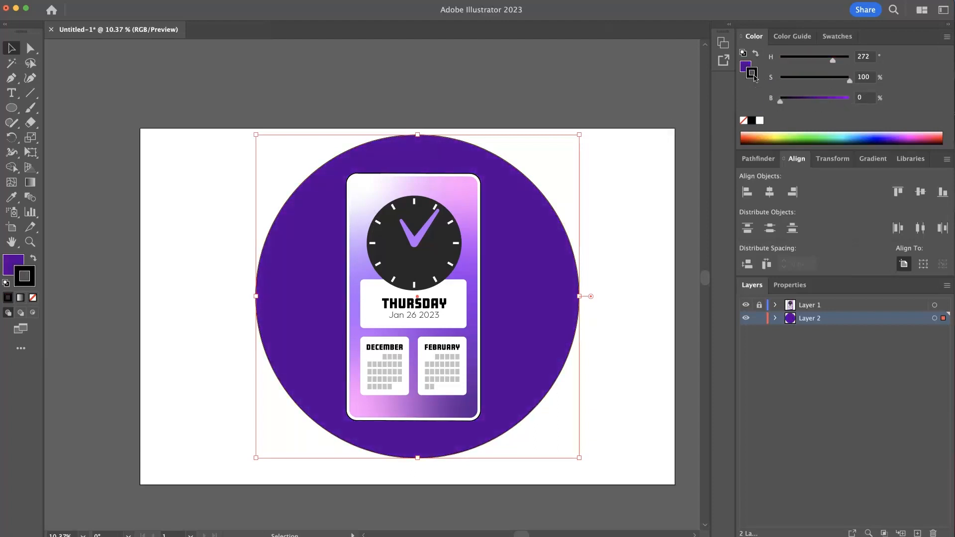
{"action": "left_click", "coordinate": [761, 120]}
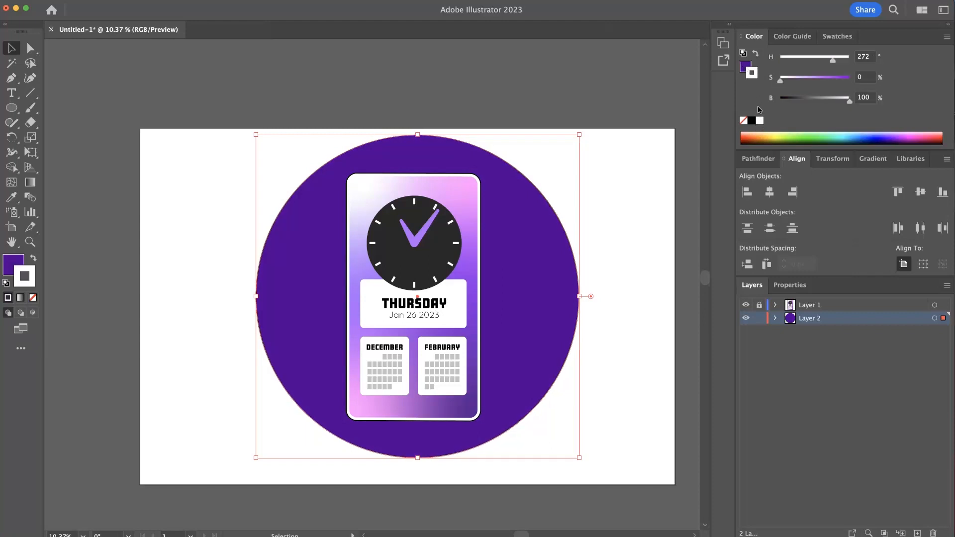
{"action": "left_click", "coordinate": [744, 120]}
{"action": "left_click", "coordinate": [745, 69]}
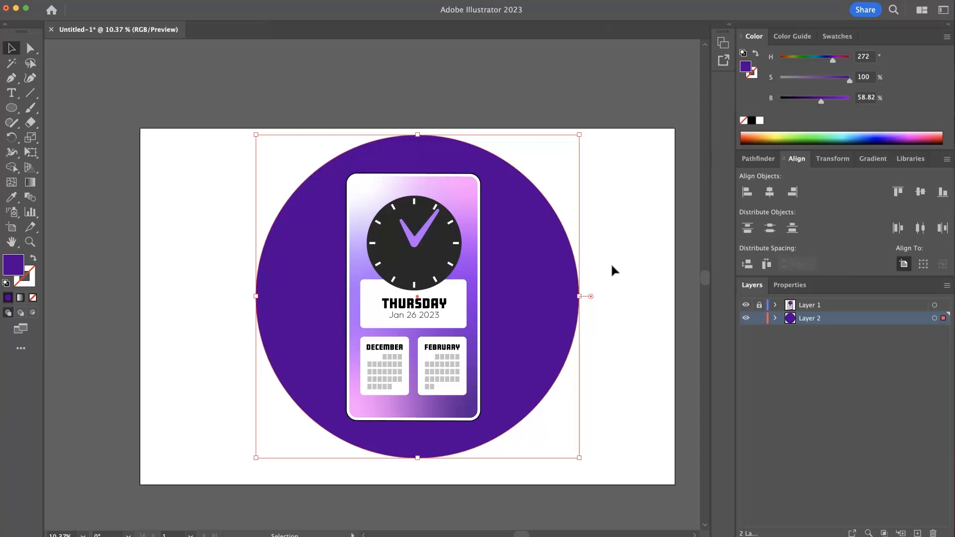
- Apply a radial gradient to the circle and add the dark purple as a gradient stop
{"action": "left_click", "coordinate": [875, 160]}
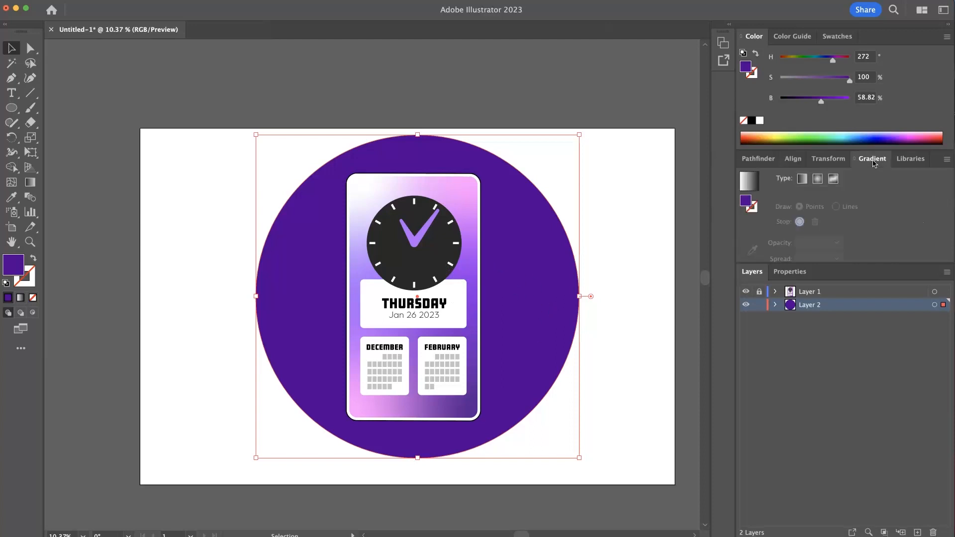
{"action": "left_click", "coordinate": [816, 182]}
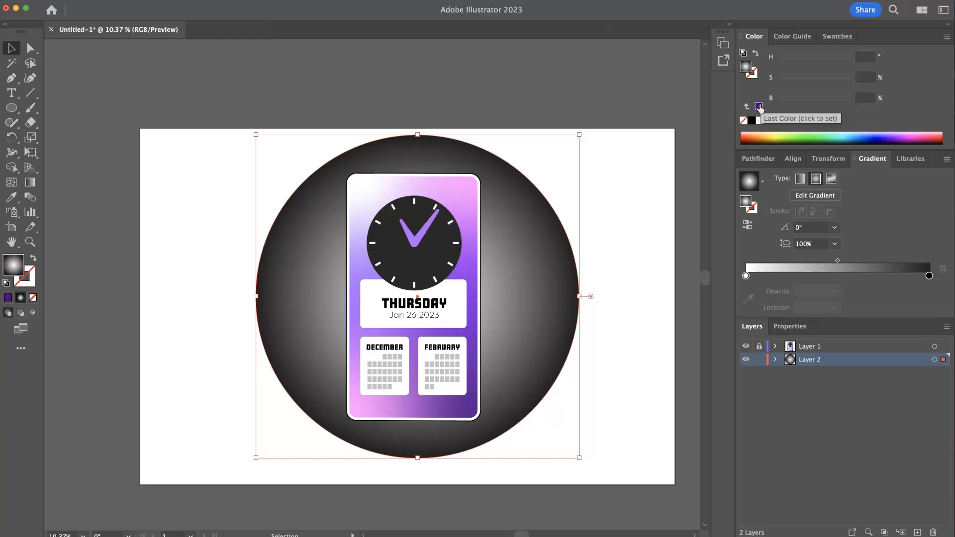
{"action": "left_click_drag", "start_coordinate": [760, 107], "coordinate": [783, 385]}
{"action": "left_click_drag", "start_coordinate": [774, 276], "coordinate": [819, 277]}
{"action": "left_click", "coordinate": [773, 279]}
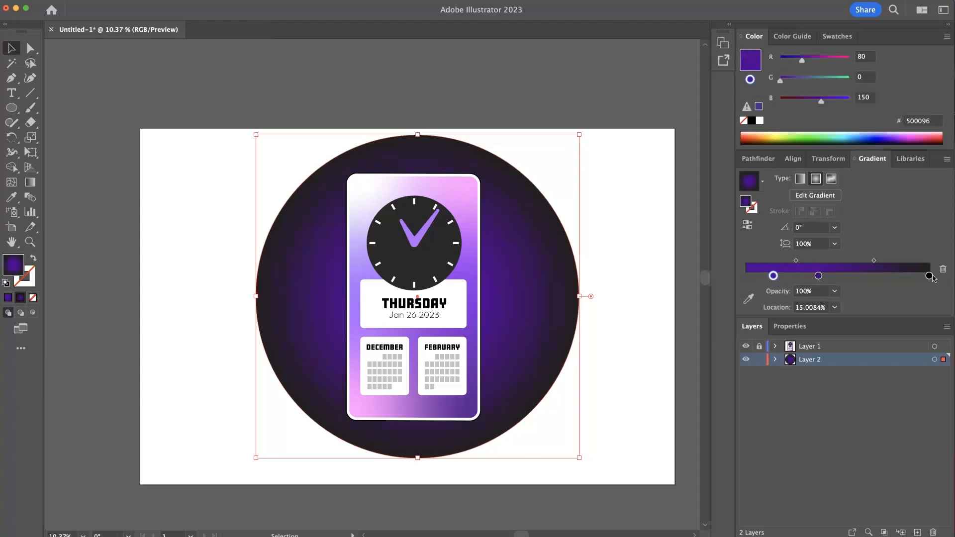
- Delete the black gradient stop and move the second purple stop to about 91% location
{"action": "left_click_drag", "start_coordinate": [929, 276], "coordinate": [940, 371]}
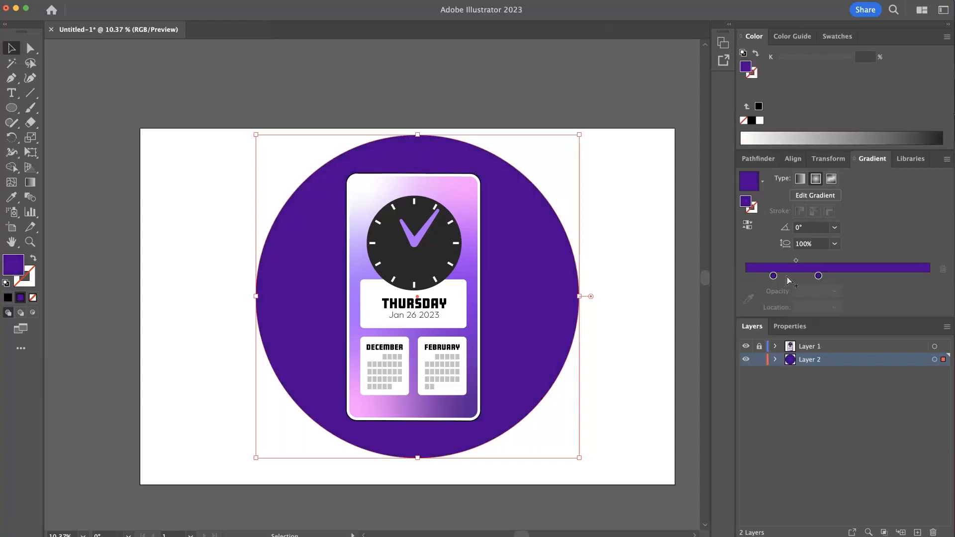
{"action": "left_click_drag", "start_coordinate": [819, 277], "coordinate": [913, 277]}
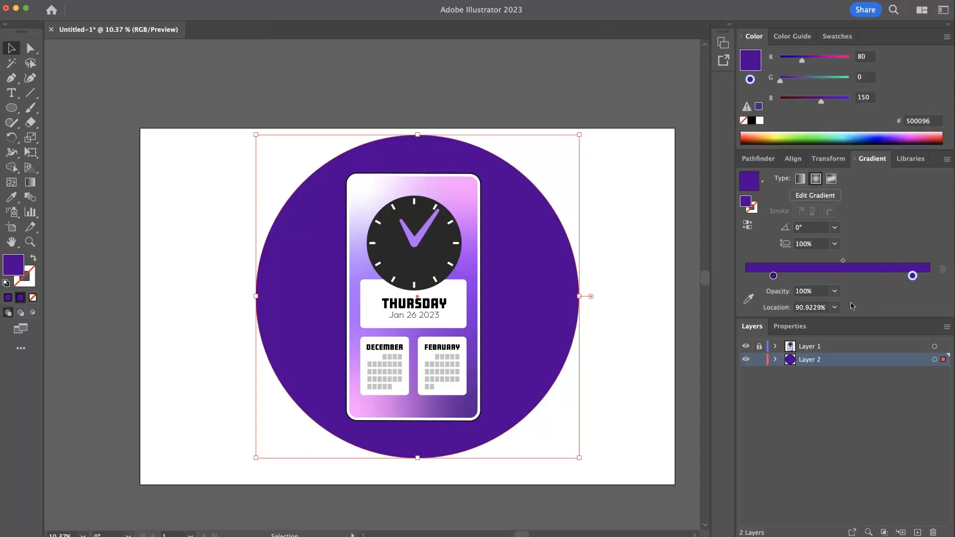
- Set the outer gradient stop's opacity to 0%
{"action": "left_click", "coordinate": [836, 292]}
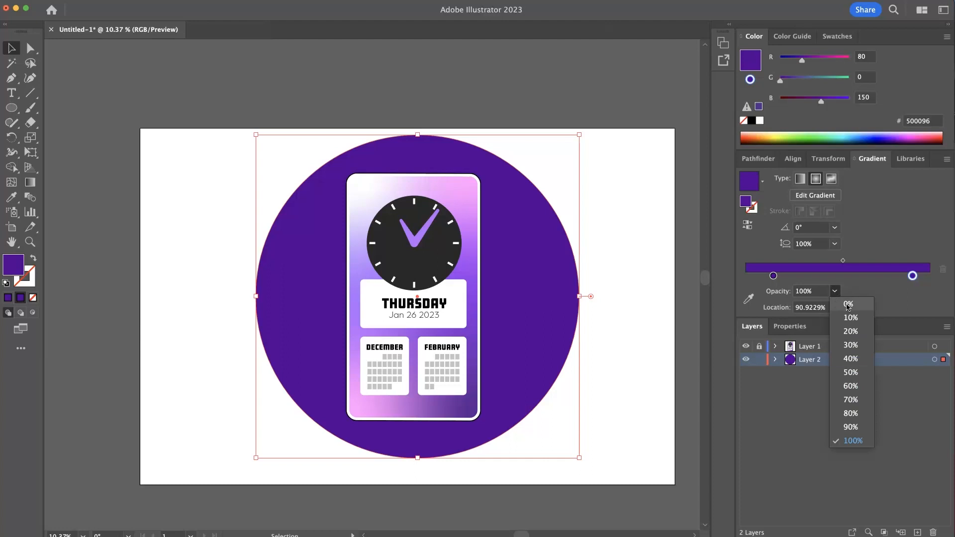
{"action": "left_click", "coordinate": [849, 305]}
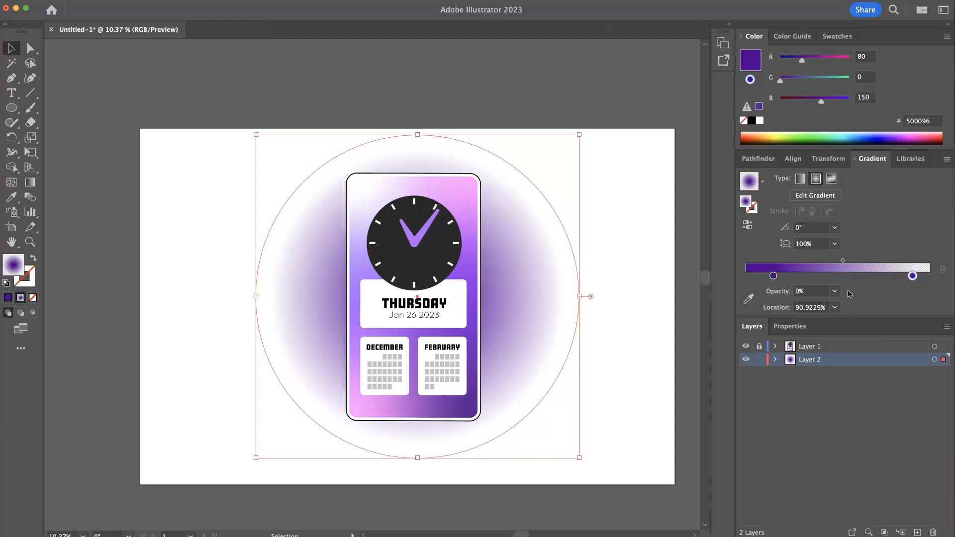
{"action": "left_click", "coordinate": [152, 208]}
{"action": "left_click", "coordinate": [295, 301]}
- Move the first gradient stop to 0%, the midpoint to about 45%, and the outer stop to about 87%
{"action": "left_click_drag", "start_coordinate": [775, 281], "coordinate": [746, 276]}
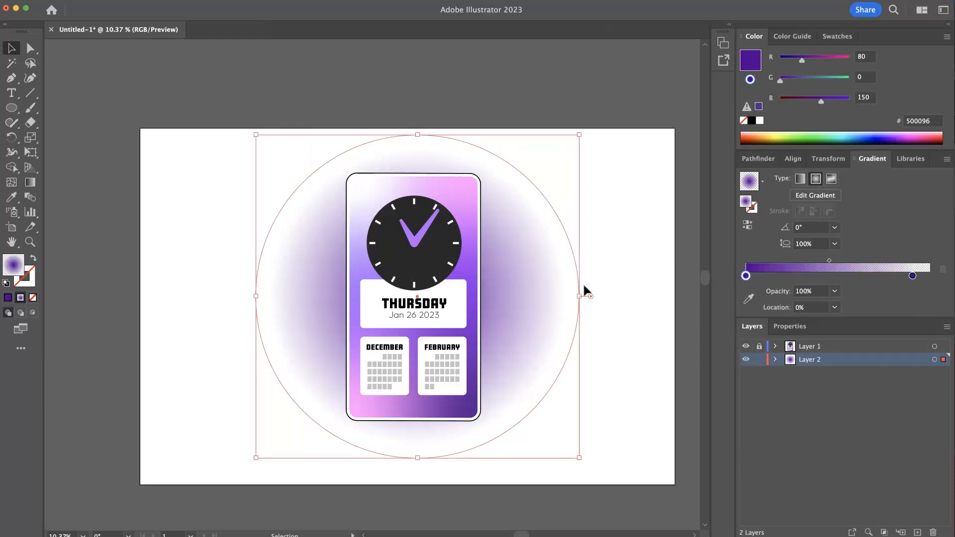
{"action": "left_click", "coordinate": [643, 281]}
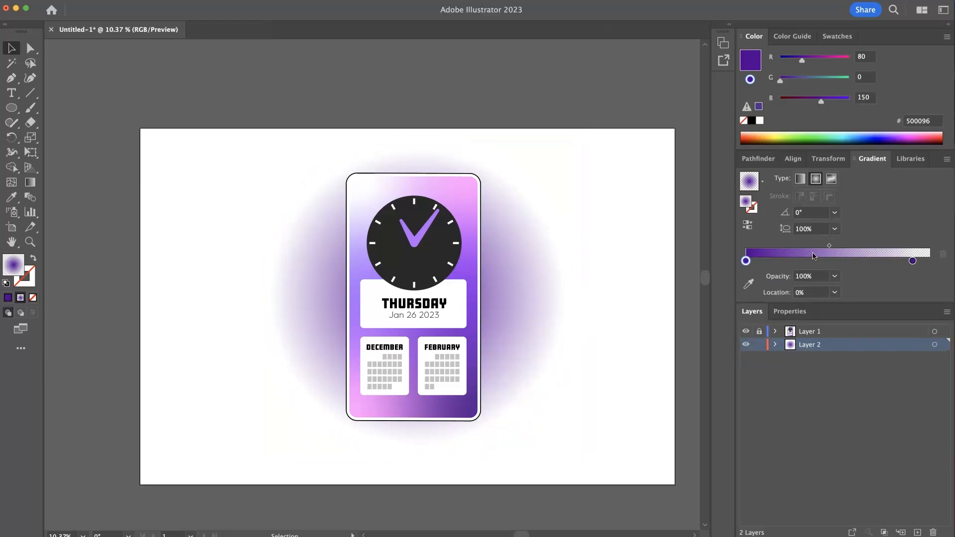
{"action": "left_click_drag", "start_coordinate": [829, 249], "coordinate": [817, 246]}
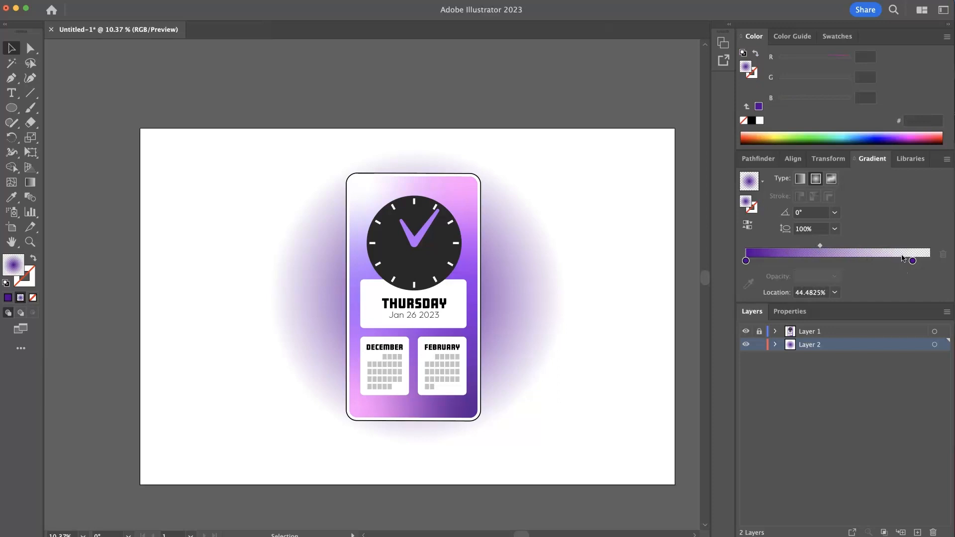
{"action": "mouse_move", "coordinate": [912, 261]}
{"action": "left_mouse_down"}
{"action": "mouse_move", "coordinate": [895, 263]}
{"action": "mouse_move", "coordinate": [908, 262]}
{"action": "left_mouse_up"}
{"action": "left_click", "coordinate": [551, 272]}
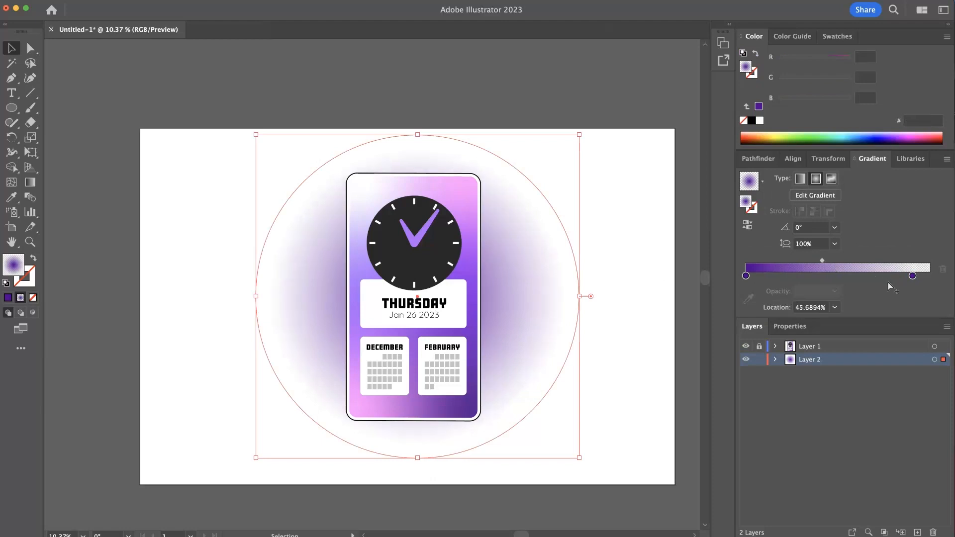
{"action": "left_click_drag", "start_coordinate": [913, 276], "coordinate": [906, 277]}
{"action": "left_click", "coordinate": [650, 252]}
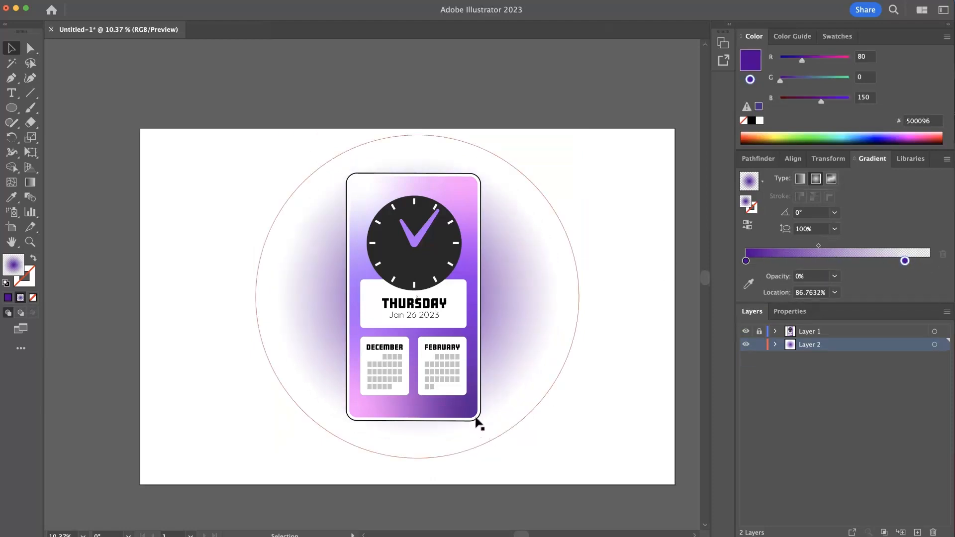
- Lock Layer 2 and unlock Layer 1
{"action": "left_click_drag", "start_coordinate": [443, 337], "coordinate": [502, 350]}
{"action": "left_click", "coordinate": [502, 350]}
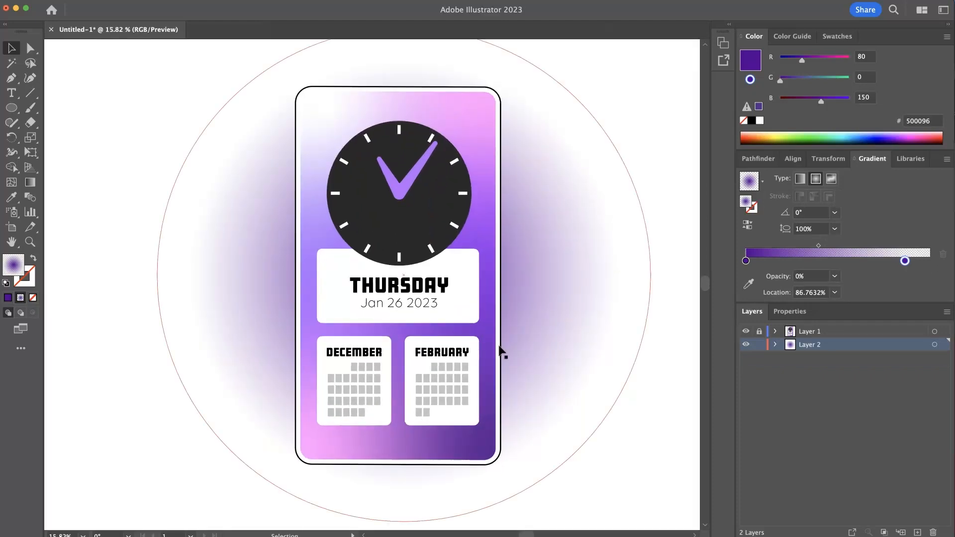
{"action": "left_click", "coordinate": [671, 413]}
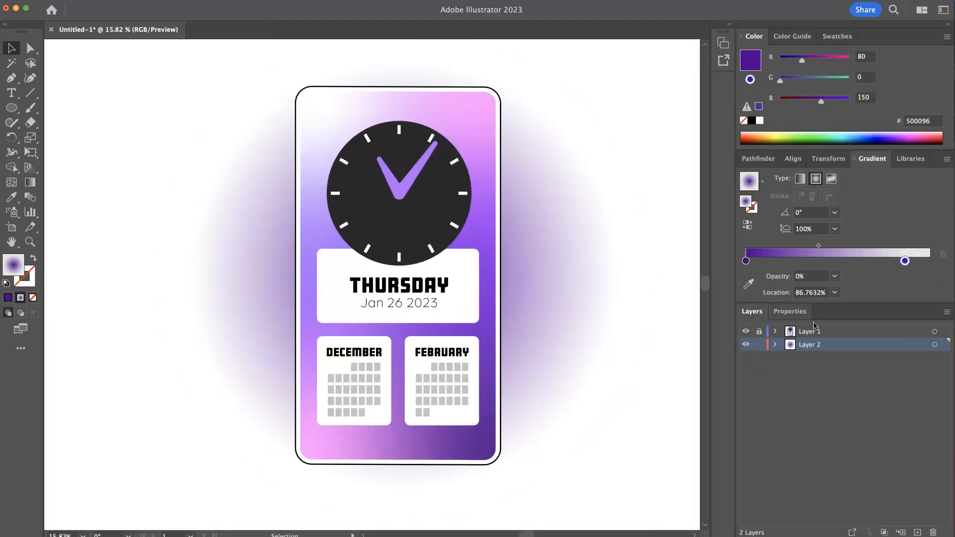
{"action": "left_click", "coordinate": [760, 345]}
{"action": "left_click", "coordinate": [760, 332]}
- Remove the stroke from the phone's background card
{"action": "left_click", "coordinate": [501, 388]}
{"action": "scroll", "coordinate": [532, 333], "scroll_direction": "down", "scroll_amount": 2}
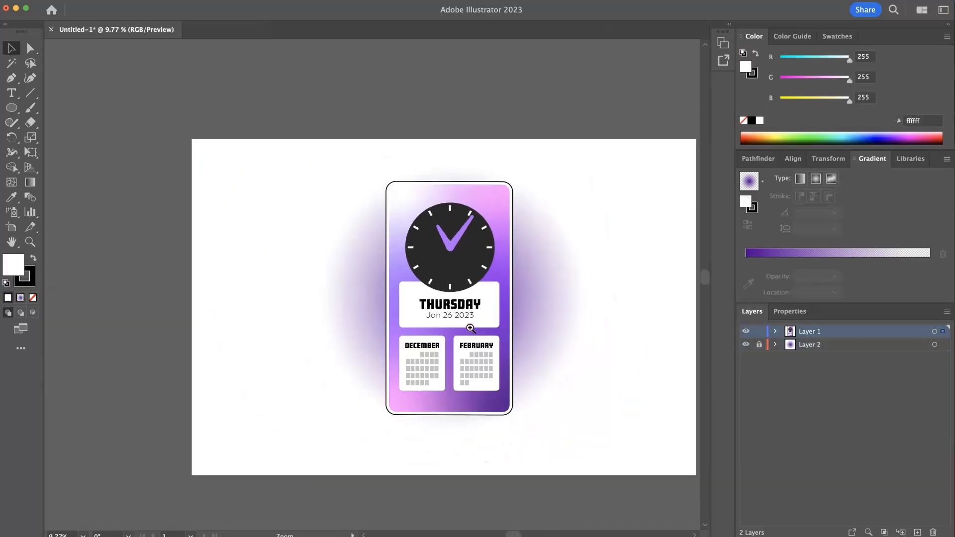
{"action": "left_click", "coordinate": [753, 74]}
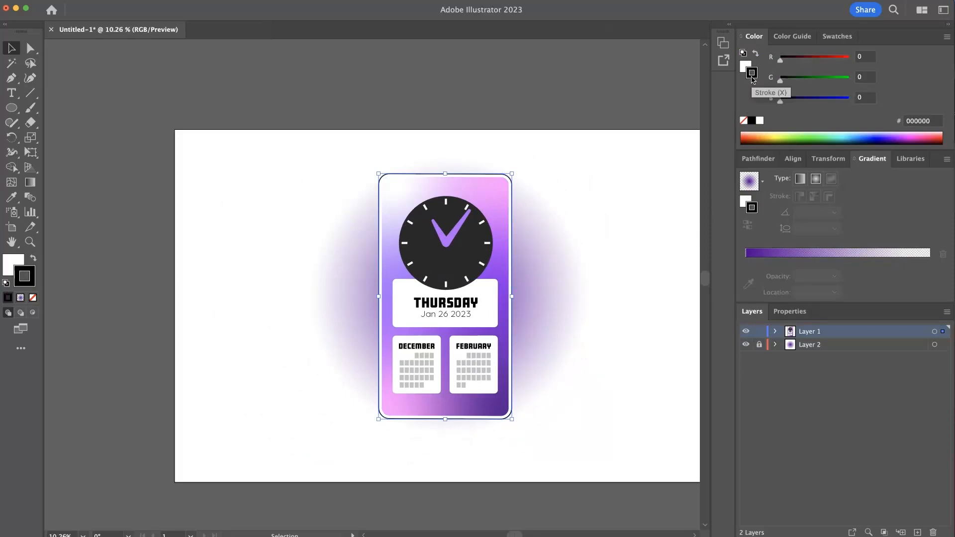
{"action": "left_click", "coordinate": [745, 124]}
{"action": "left_click", "coordinate": [651, 164]}
- Try lowering the day/date panel's opacity to 58%, then undo it
{"action": "scroll", "coordinate": [517, 264], "scroll_direction": "up", "scroll_amount": 1}
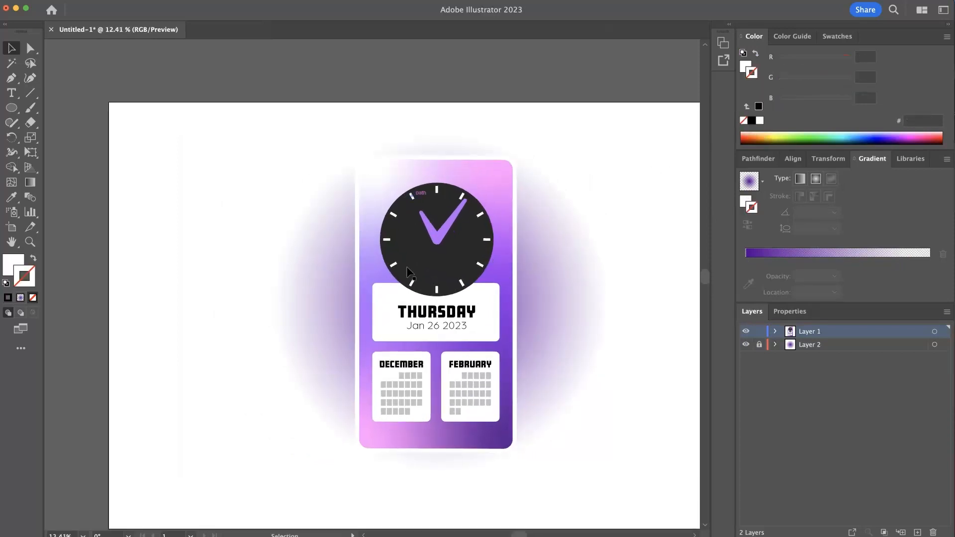
{"action": "scroll", "coordinate": [518, 320], "scroll_direction": "up", "scroll_amount": 2}
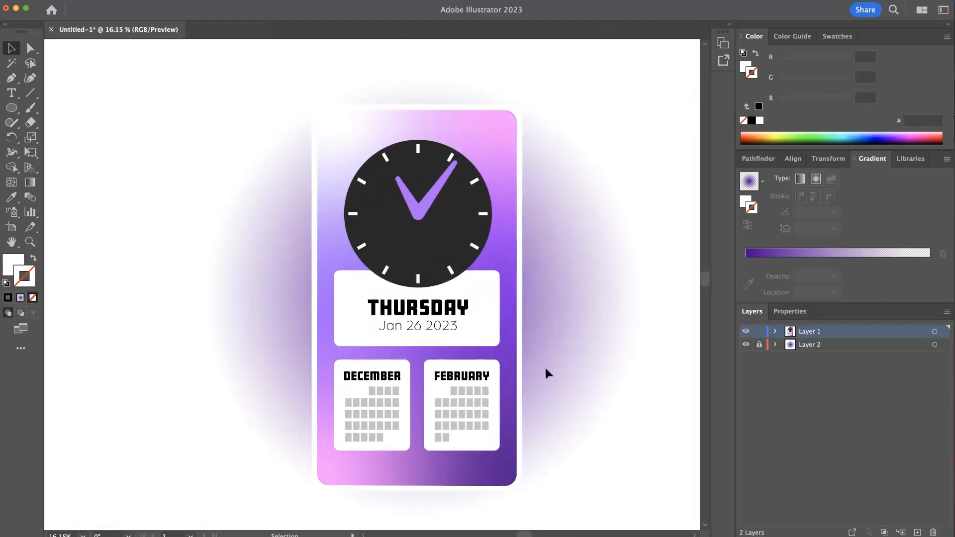
{"action": "left_click", "coordinate": [478, 339]}
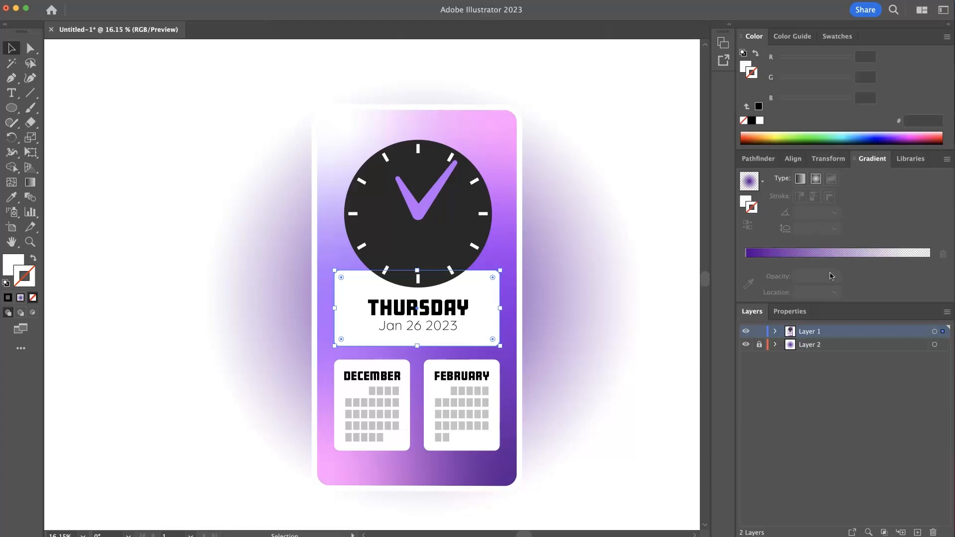
{"action": "left_click", "coordinate": [790, 312]}
{"action": "left_click", "coordinate": [831, 422]}
{"action": "left_click_drag", "start_coordinate": [830, 437], "coordinate": [813, 441]}
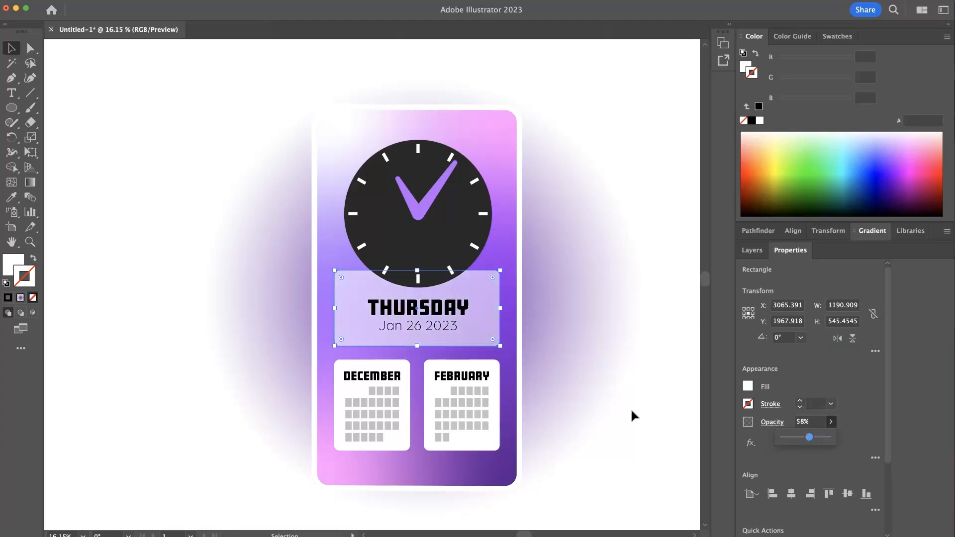
{"action": "left_click", "coordinate": [647, 432]}
{"action": "left_click_drag", "start_coordinate": [547, 351], "coordinate": [474, 350], "text": "super"}
{"action": "key", "text": "super+z"}
{"action": "key", "text": "super+z"}
{"action": "left_click", "coordinate": [575, 390]}
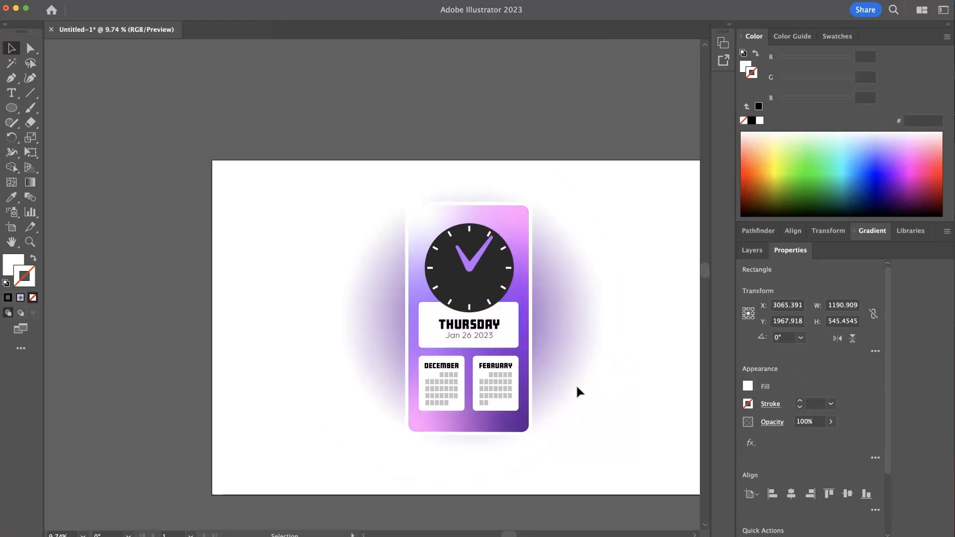
{"action": "scroll", "coordinate": [560, 394], "scroll_direction": "right", "scroll_amount": 5}
{"action": "scroll", "coordinate": [559, 393], "scroll_direction": "down", "scroll_amount": 1}
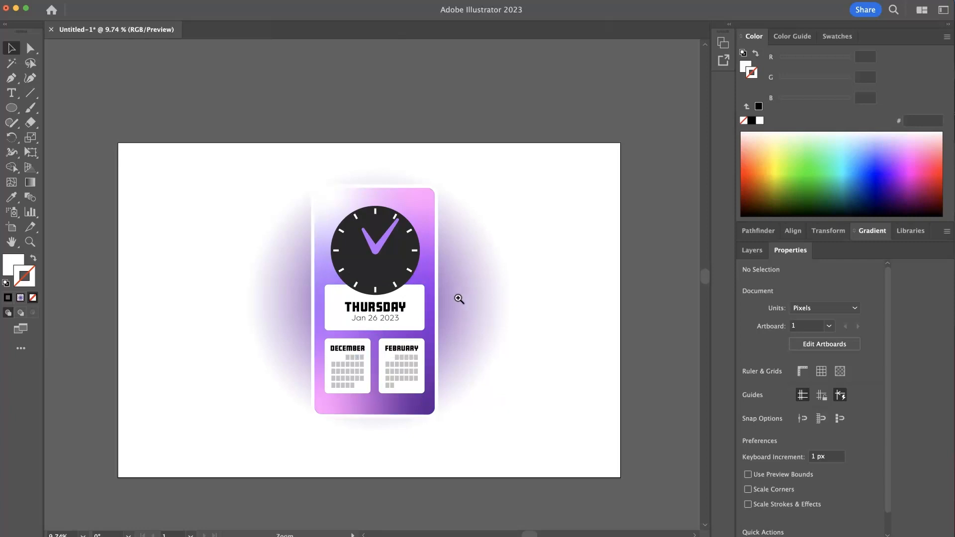
{"action": "scroll", "coordinate": [458, 299], "scroll_direction": "up", "scroll_amount": 1}
{"action": "scroll", "coordinate": [496, 309], "scroll_direction": "down", "scroll_amount": 1}
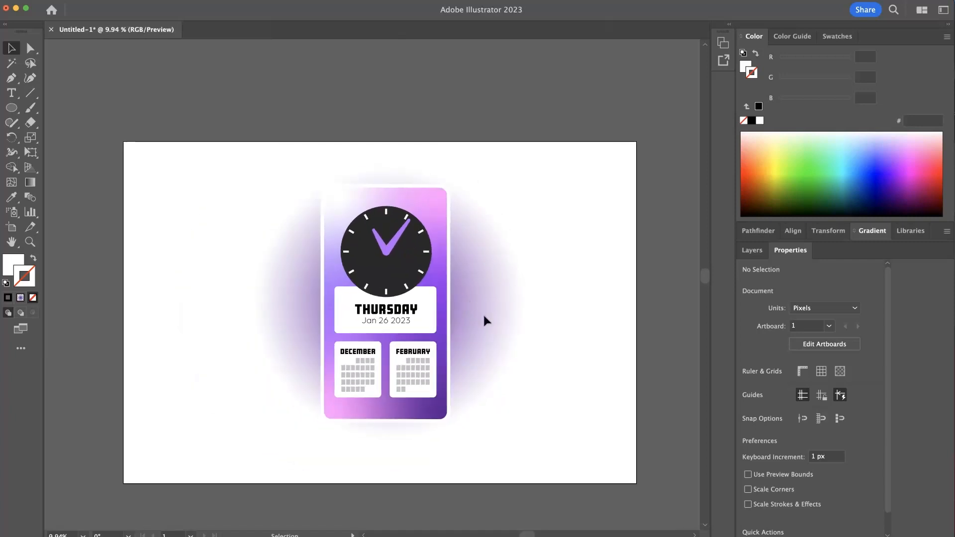
- Enlarge the purple radial-glow circle on Layer 2 well beyond the artboard, then lock Layer 2 again
{"action": "left_click", "coordinate": [752, 250]}
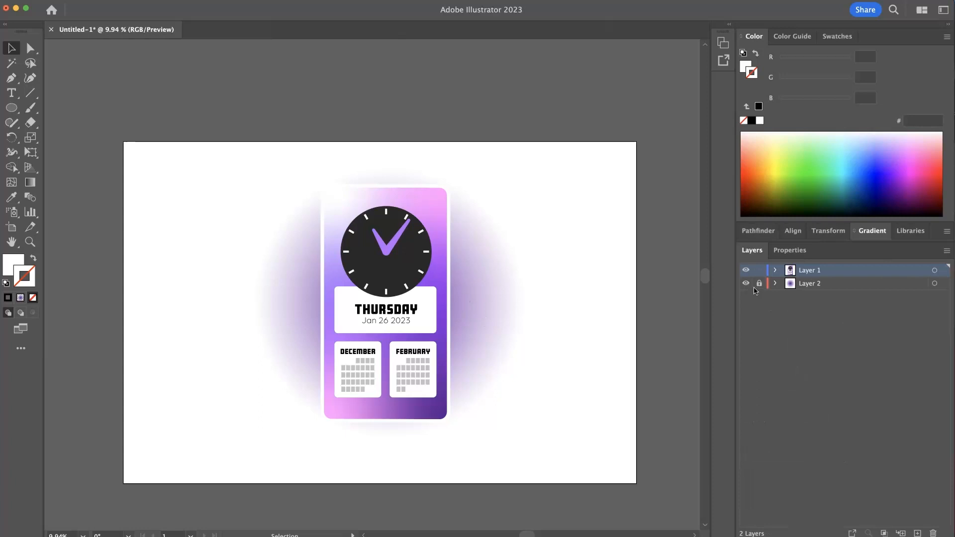
{"action": "left_click", "coordinate": [491, 298]}
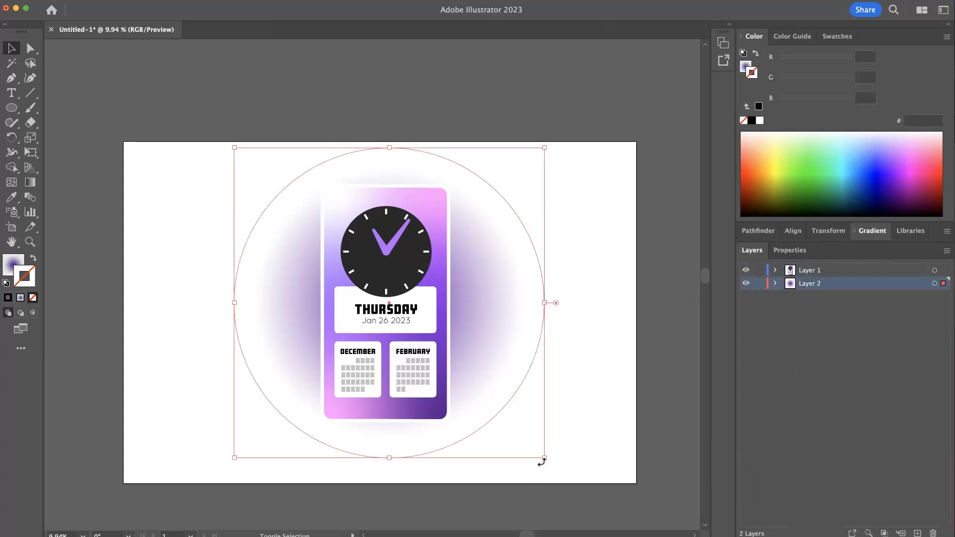
{"action": "left_click_drag", "start_coordinate": [545, 461], "coordinate": [590, 503]}
{"action": "left_click_drag", "start_coordinate": [596, 506], "coordinate": [634, 520]}
{"action": "left_click", "coordinate": [639, 375]}
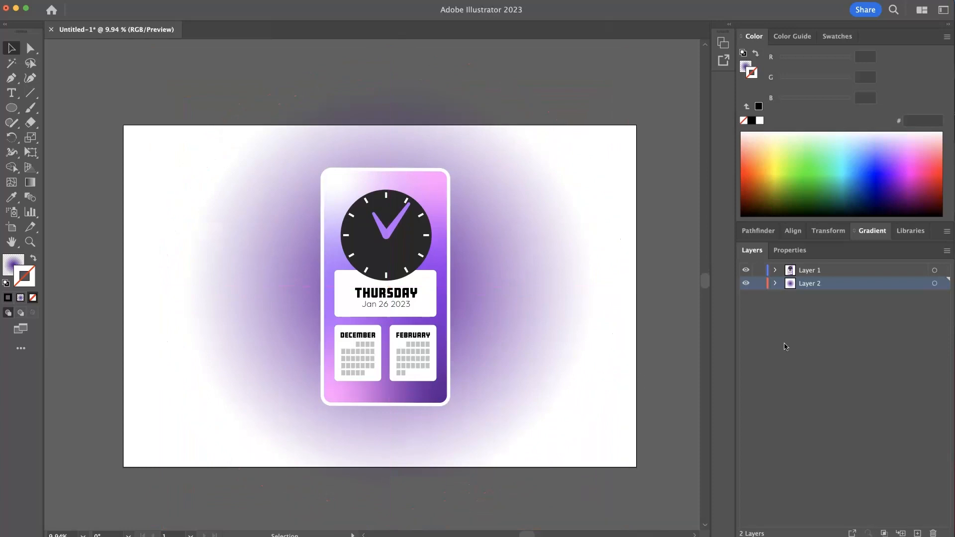
{"action": "left_click", "coordinate": [759, 283]}
{"action": "left_click", "coordinate": [837, 273]}
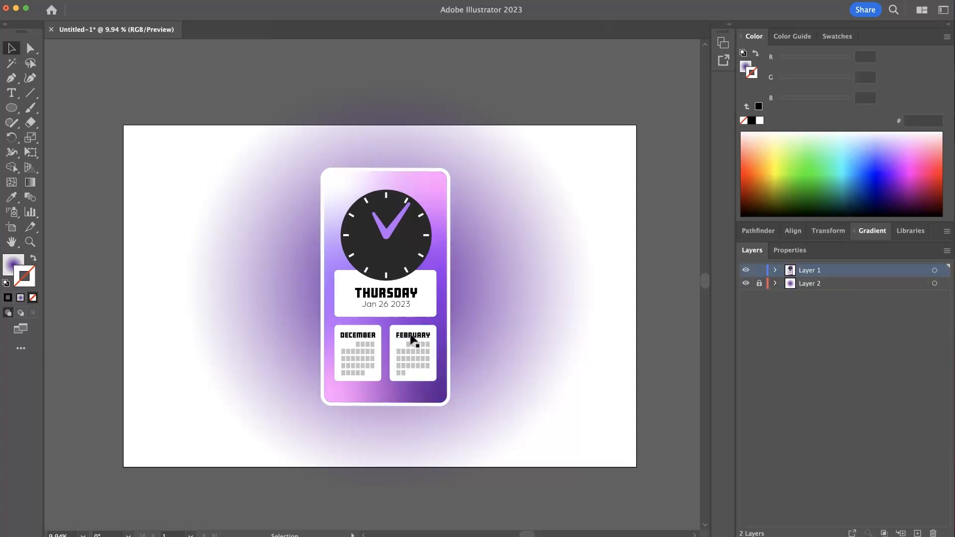
- Convert all the card's text, including the day, date and month names, to outlines
{"action": "scroll", "coordinate": [389, 275], "scroll_direction": "up", "scroll_amount": 3}
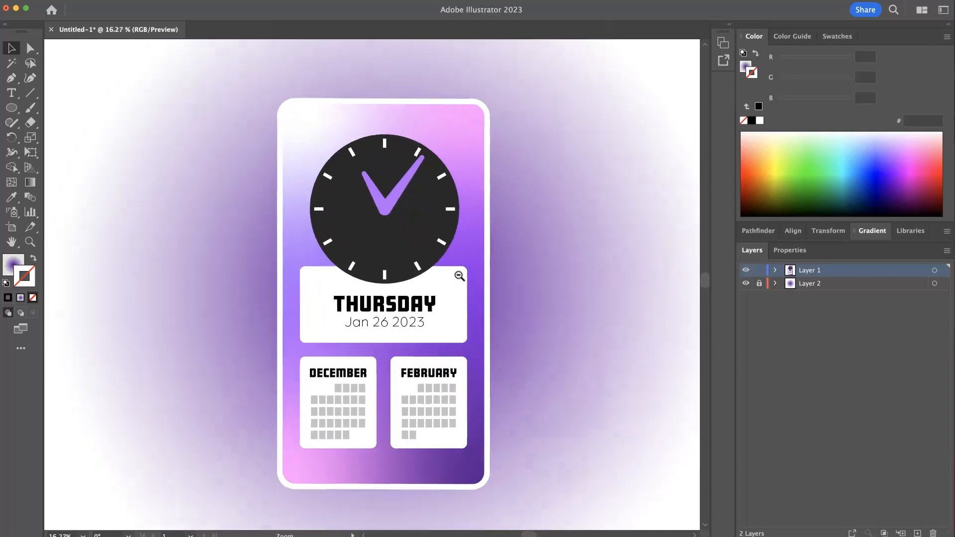
{"action": "scroll", "coordinate": [456, 350], "scroll_direction": "down", "scroll_amount": 3}
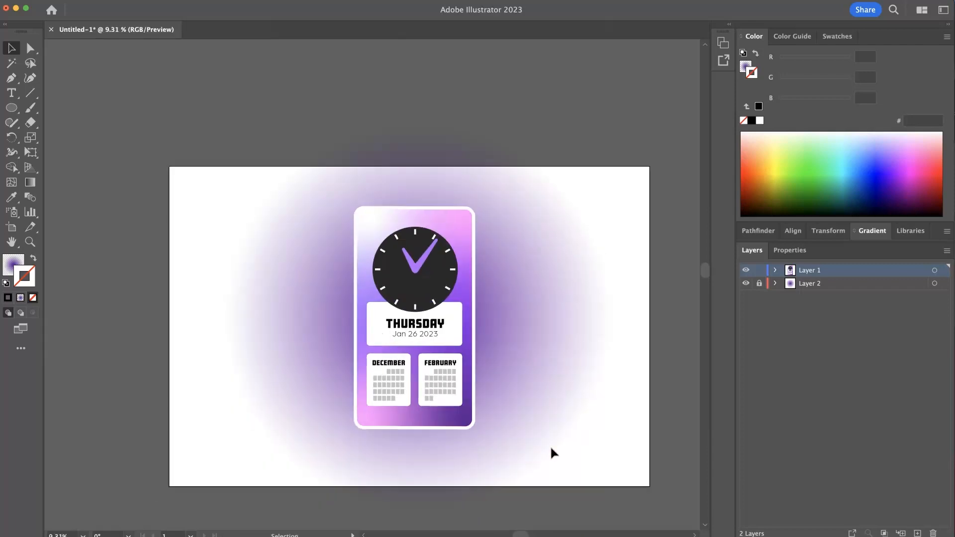
{"action": "left_click_drag", "start_coordinate": [263, 194], "coordinate": [263, 184]}
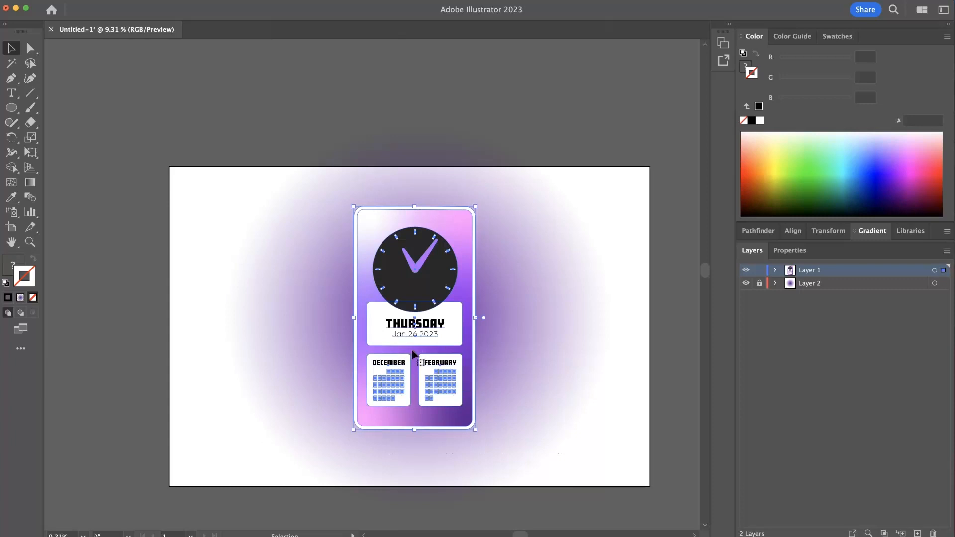
{"action": "left_click_drag", "start_coordinate": [431, 337], "coordinate": [513, 342]}
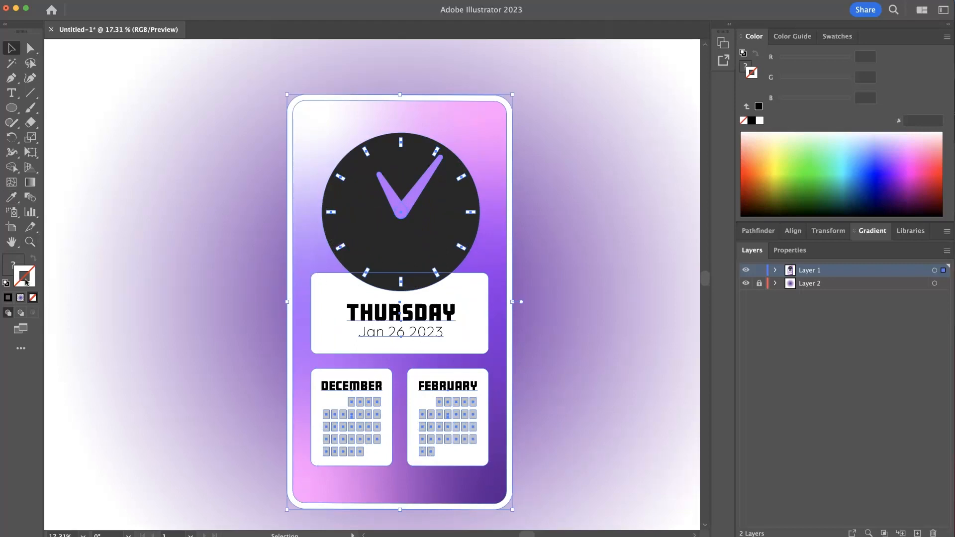
{"action": "left_click", "coordinate": [7, 0]}
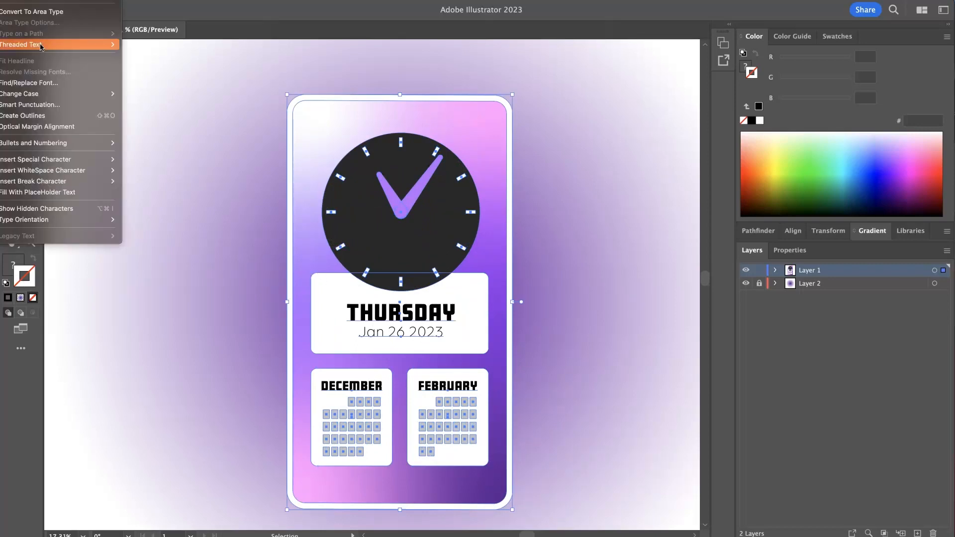
{"action": "left_click", "coordinate": [35, 117]}
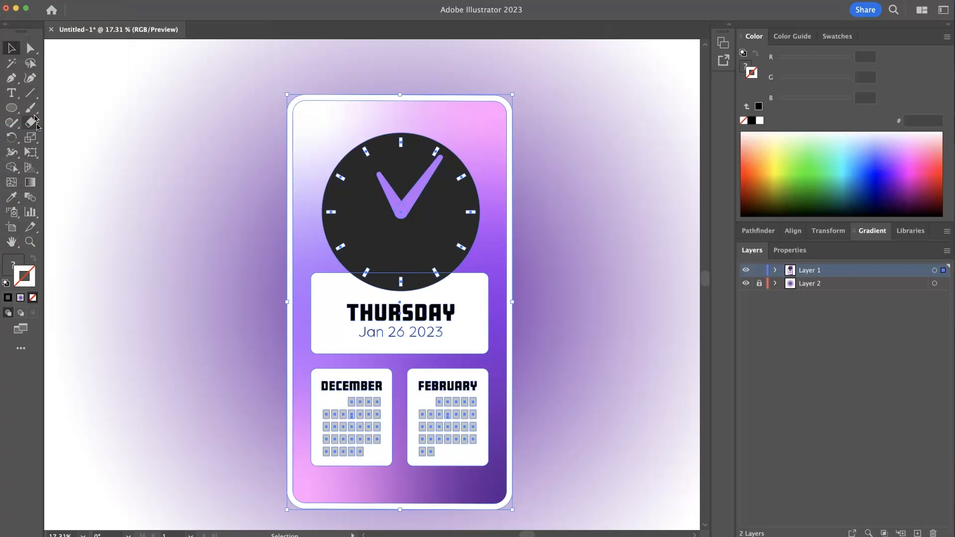
{"action": "left_click", "coordinate": [230, 333]}
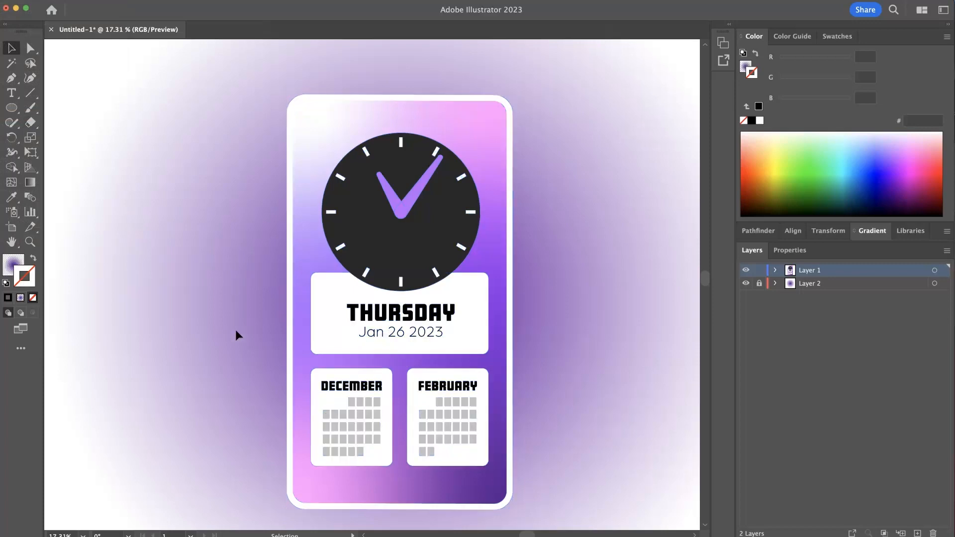
- Select the whole card and use Free Distort to pull its bottom corners, tilting it into perspective
{"action": "scroll", "coordinate": [235, 330], "scroll_direction": "down", "scroll_amount": 3}
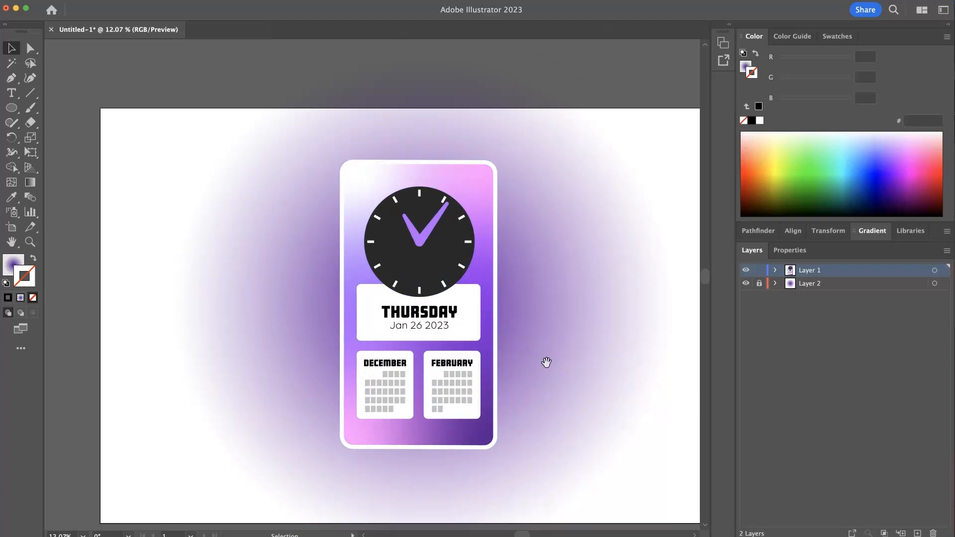
{"action": "scroll", "coordinate": [542, 368], "scroll_direction": "down", "scroll_amount": 3}
{"action": "left_click_drag", "start_coordinate": [567, 448], "coordinate": [461, 398]}
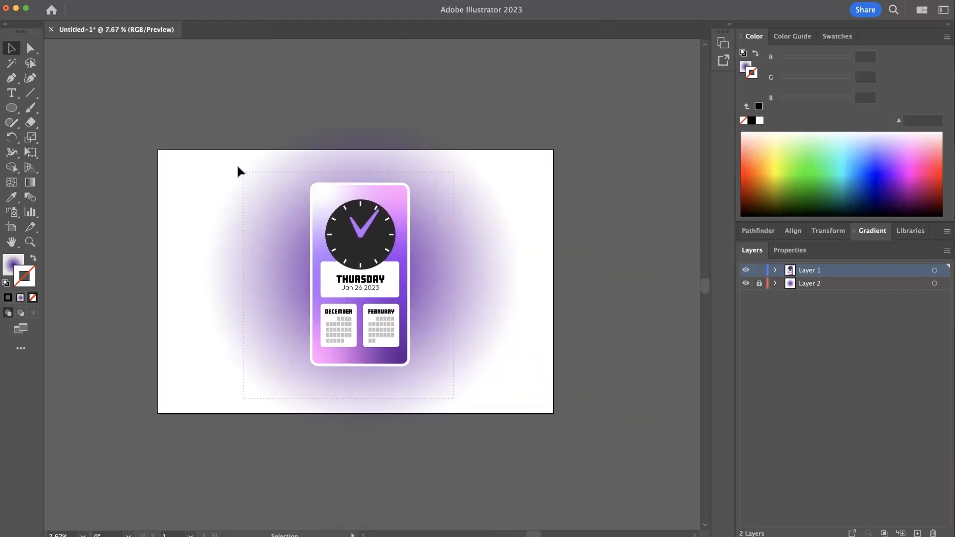
{"action": "left_click_drag", "start_coordinate": [239, 166], "coordinate": [235, 162]}
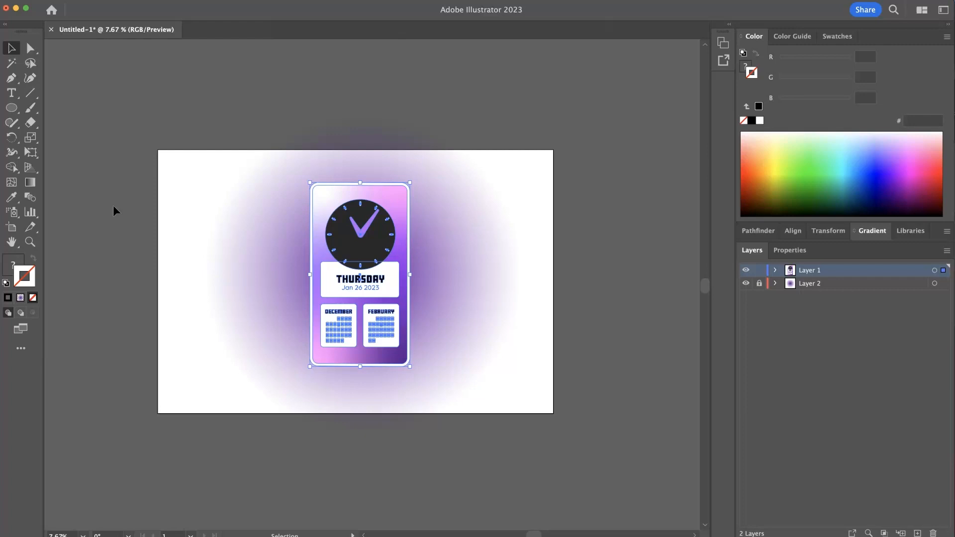
{"action": "left_click", "coordinate": [35, 153]}
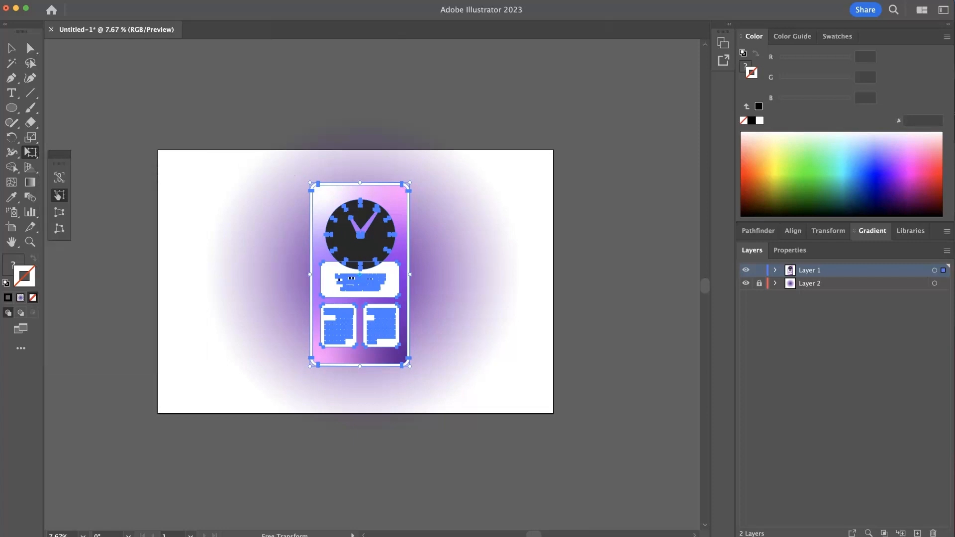
{"action": "left_click", "coordinate": [59, 230]}
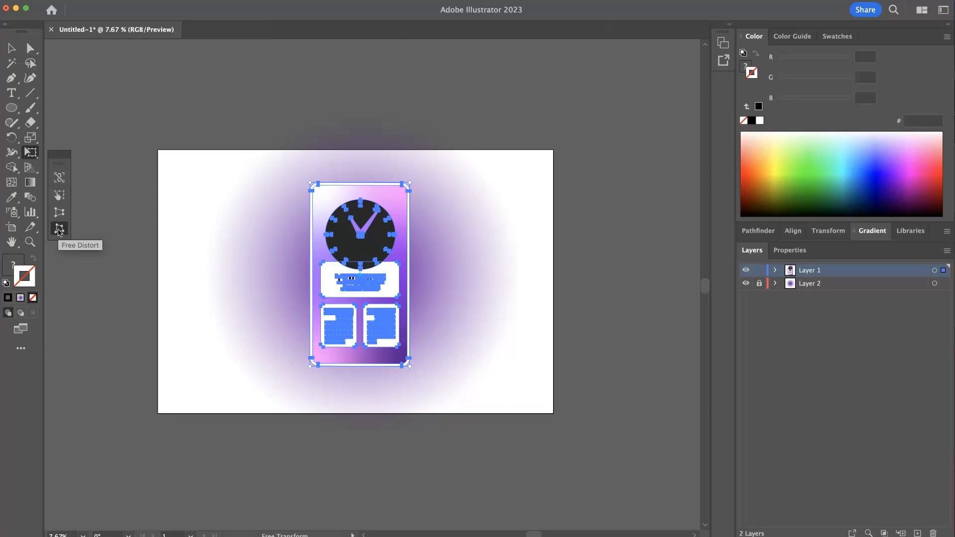
{"action": "scroll", "coordinate": [439, 237], "scroll_direction": "up", "scroll_amount": 3}
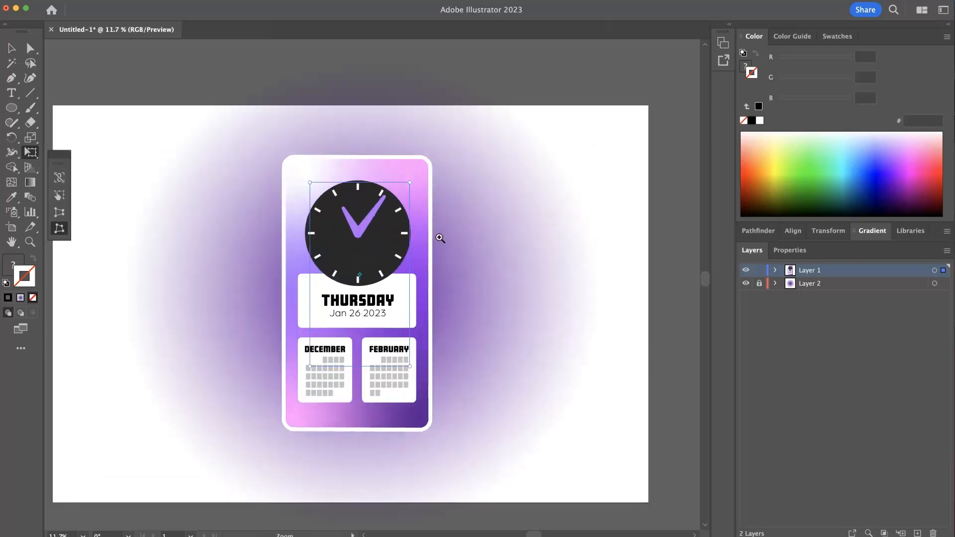
{"action": "scroll", "coordinate": [443, 317], "scroll_direction": "up", "scroll_amount": 3}
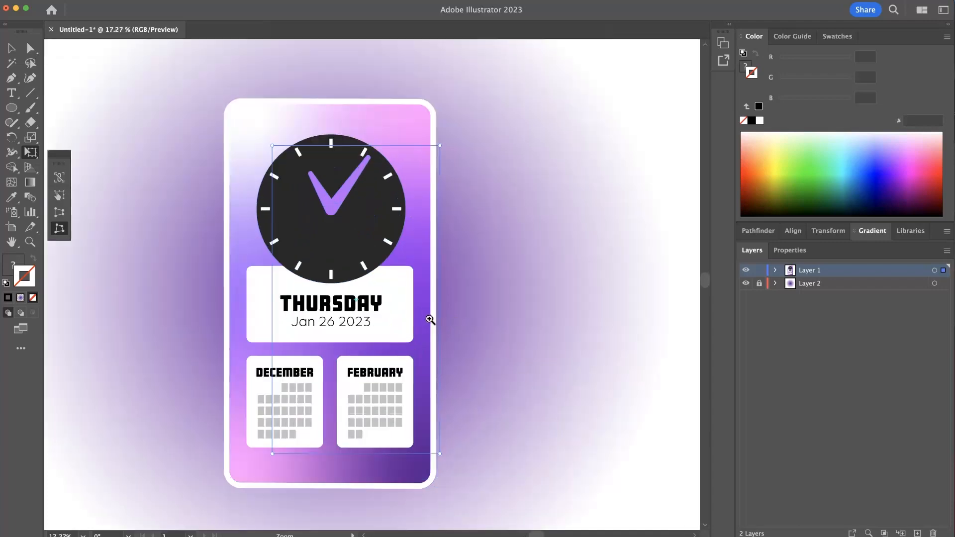
{"action": "scroll", "coordinate": [525, 324], "scroll_direction": "down", "scroll_amount": 3}
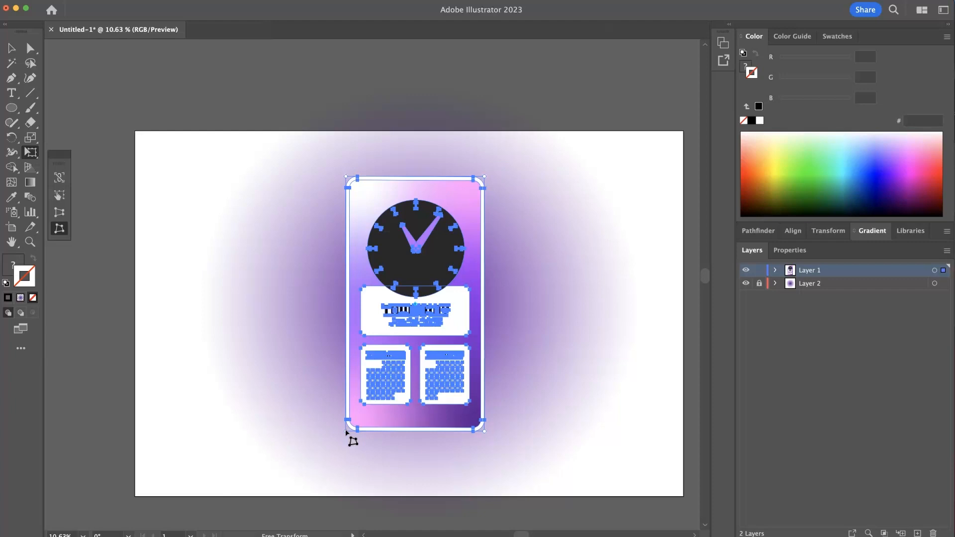
{"action": "left_click_drag", "start_coordinate": [347, 432], "coordinate": [314, 379]}
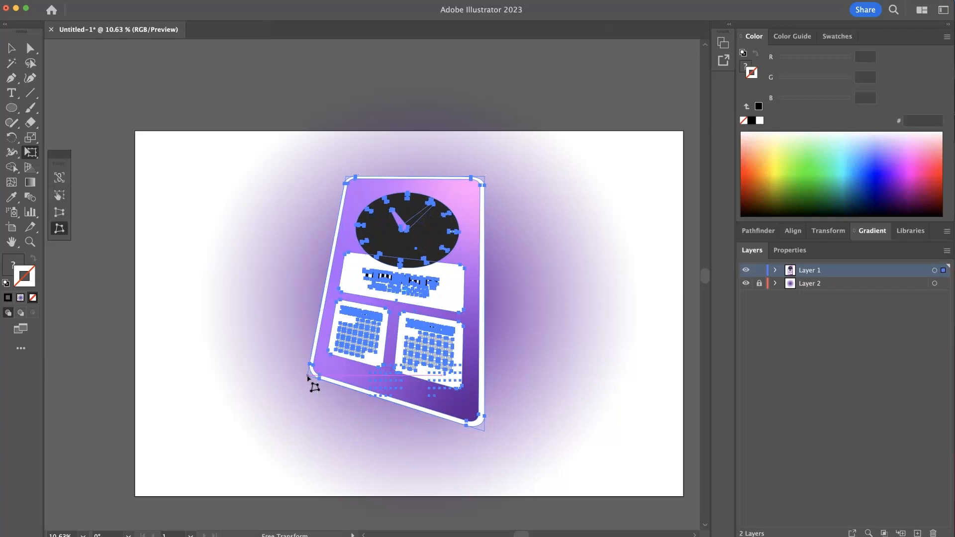
{"action": "key", "text": "e"}
{"action": "left_click_drag", "start_coordinate": [485, 437], "coordinate": [417, 450]}
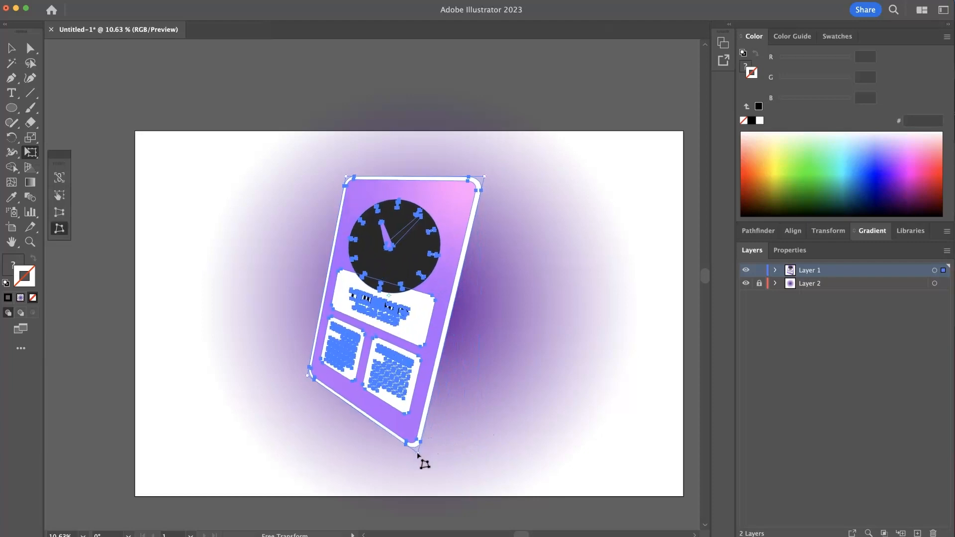
- Adjust the card's top and side corners with Free Distort to refine the tilted perspective
{"action": "left_click_drag", "start_coordinate": [353, 179], "coordinate": [364, 192]}
{"action": "left_click_drag", "start_coordinate": [486, 177], "coordinate": [496, 181]}
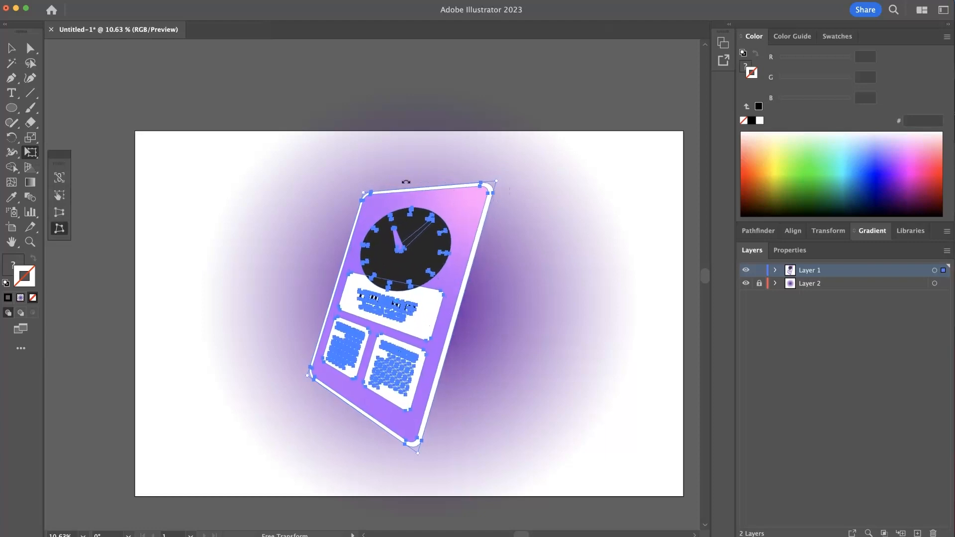
{"action": "left_click_drag", "start_coordinate": [307, 384], "coordinate": [300, 396]}
{"action": "left_click_drag", "start_coordinate": [413, 452], "coordinate": [408, 452]}
{"action": "left_click_drag", "start_coordinate": [362, 194], "coordinate": [365, 198]}
{"action": "key", "text": "v"}
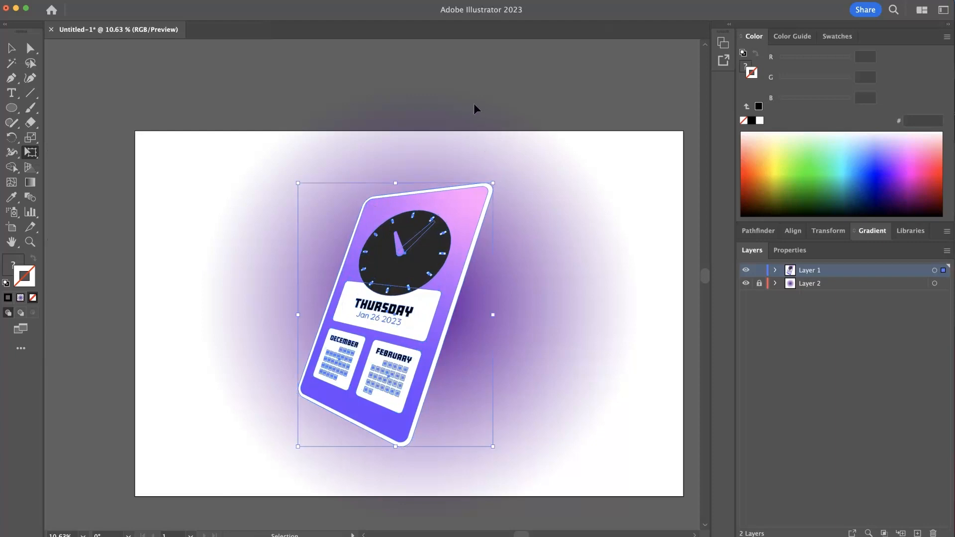
{"action": "key", "text": "e"}
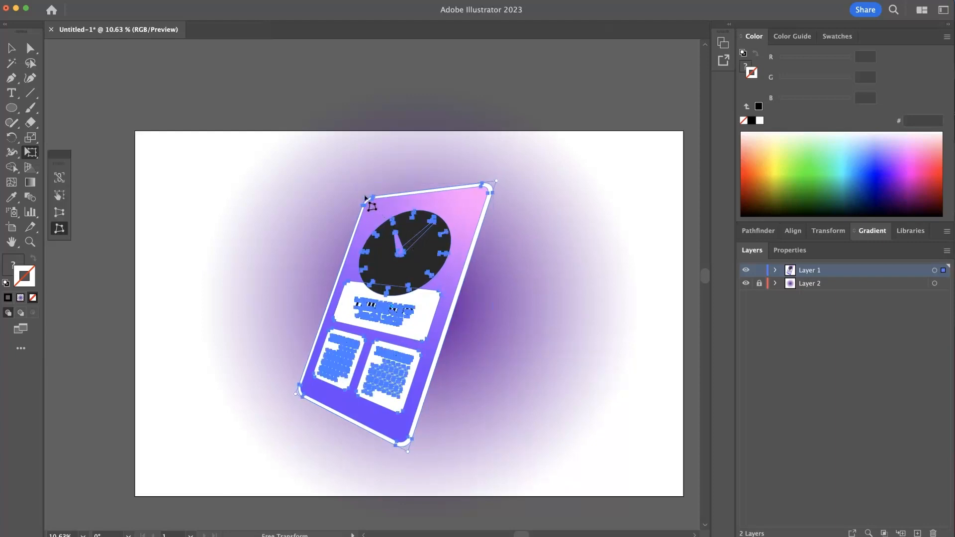
{"action": "mouse_move", "coordinate": [365, 198]}
{"action": "left_mouse_down"}
{"action": "mouse_move", "coordinate": [375, 205]}
{"action": "mouse_move", "coordinate": [376, 197]}
{"action": "left_mouse_up"}
{"action": "key", "text": "v"}
{"action": "key", "text": "e"}
{"action": "key", "text": "v"}
{"action": "left_click", "coordinate": [356, 106]}
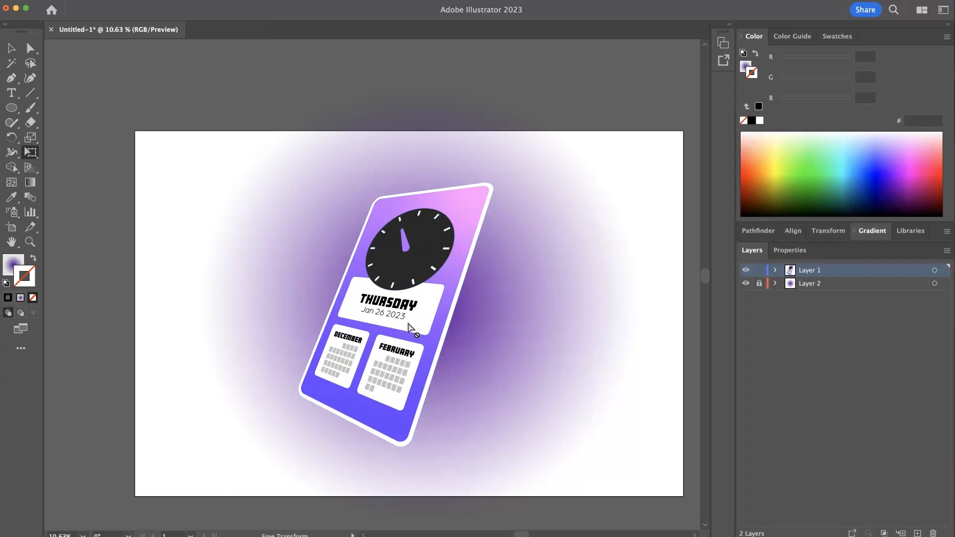
- Select all the card artwork and group it
{"action": "key", "text": "super+a"}
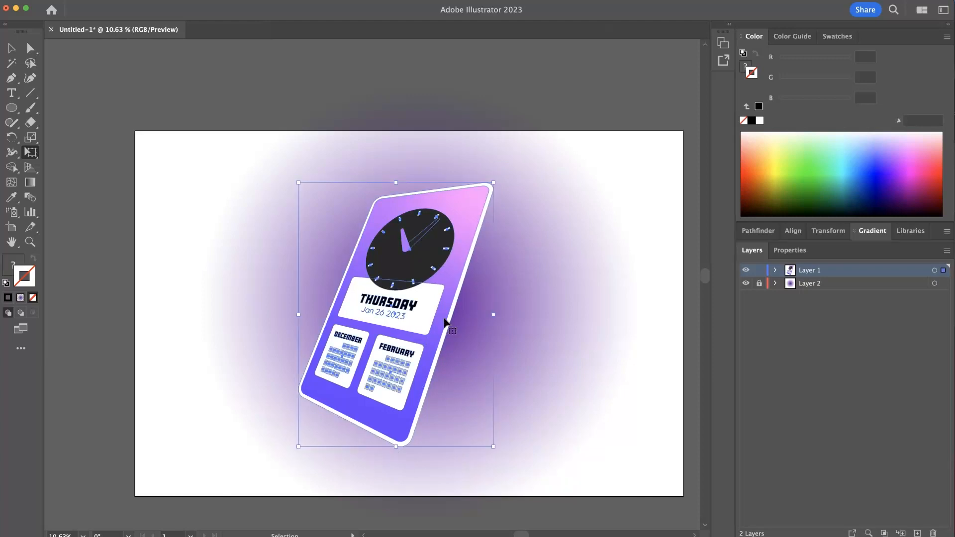
{"action": "key", "text": "e"}
{"action": "key", "text": "super+g"}
{"action": "key", "text": "super"}
{"action": "key", "text": "super"}
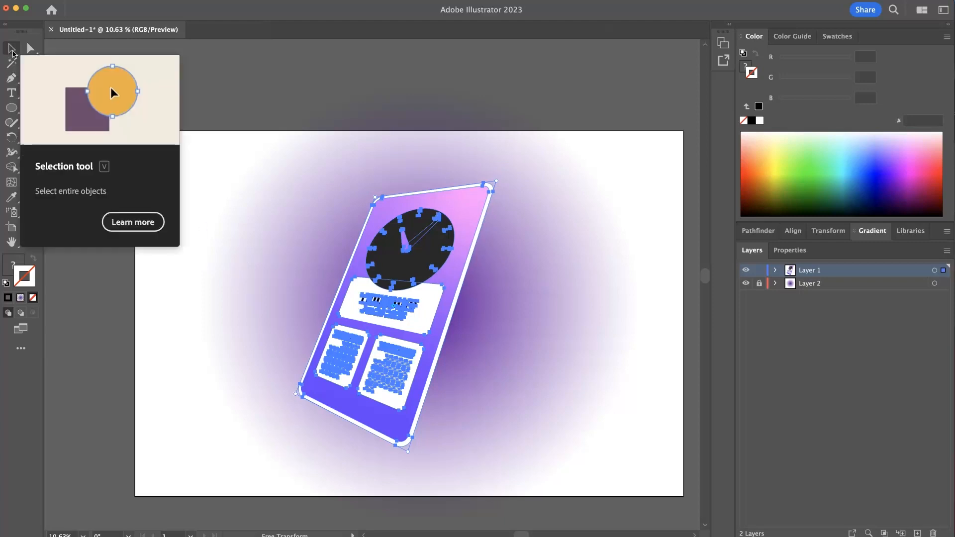
{"action": "left_click", "coordinate": [12, 48]}
{"action": "left_click", "coordinate": [588, 352]}
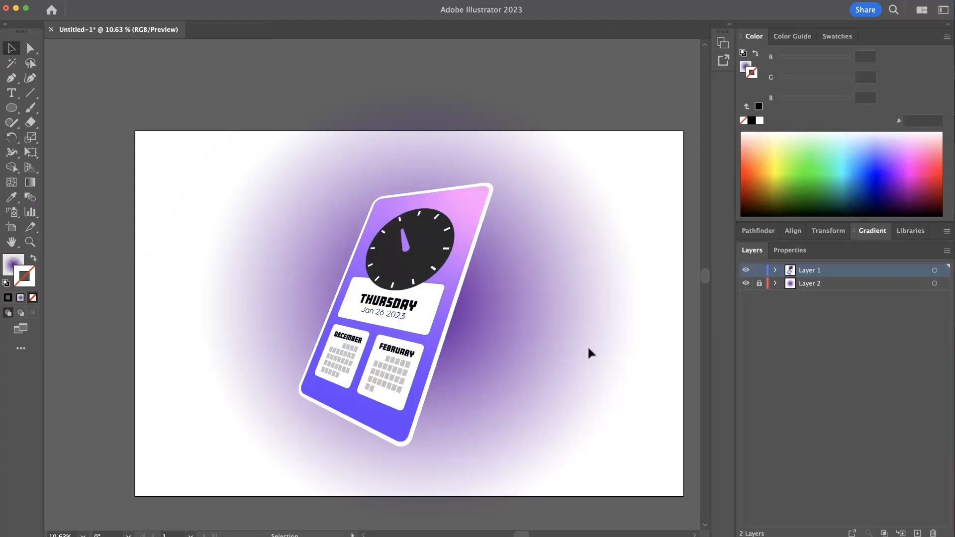
- Try nudging the card group up and to the right, then return it to place
{"action": "left_click", "coordinate": [406, 298]}
{"action": "left_click_drag", "start_coordinate": [399, 327], "coordinate": [408, 317]}
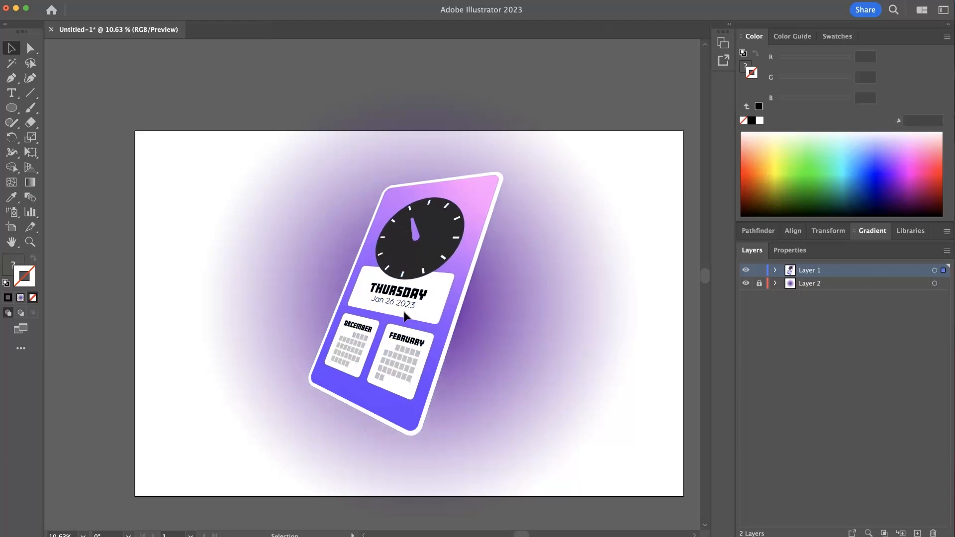
{"action": "left_click", "coordinate": [299, 96]}
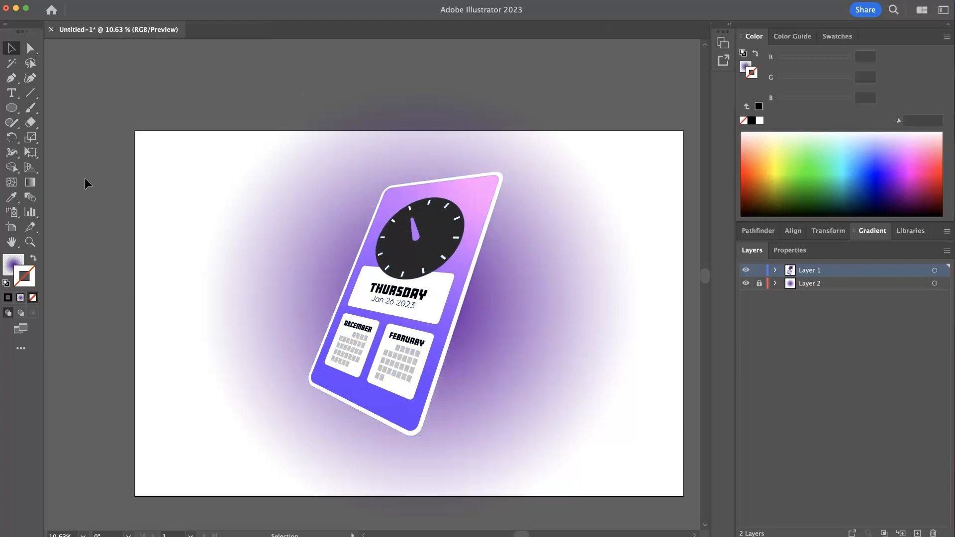
{"action": "left_click_drag", "start_coordinate": [385, 287], "coordinate": [374, 298]}
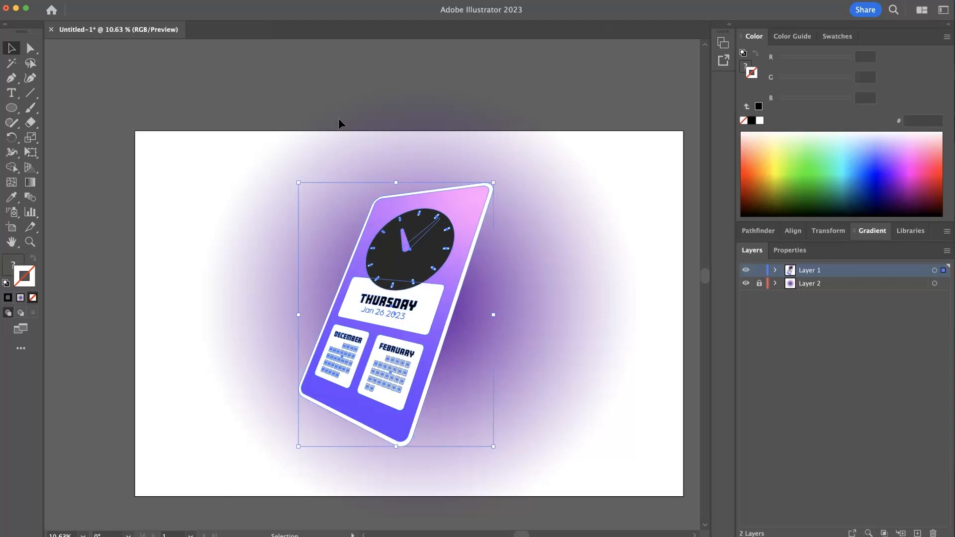
- Move the card group to the left side of the artboard
{"action": "left_click_drag", "start_coordinate": [421, 293], "coordinate": [256, 285]}
{"action": "key", "text": "ctrl+z"}
{"action": "key", "text": "ctrl+y"}
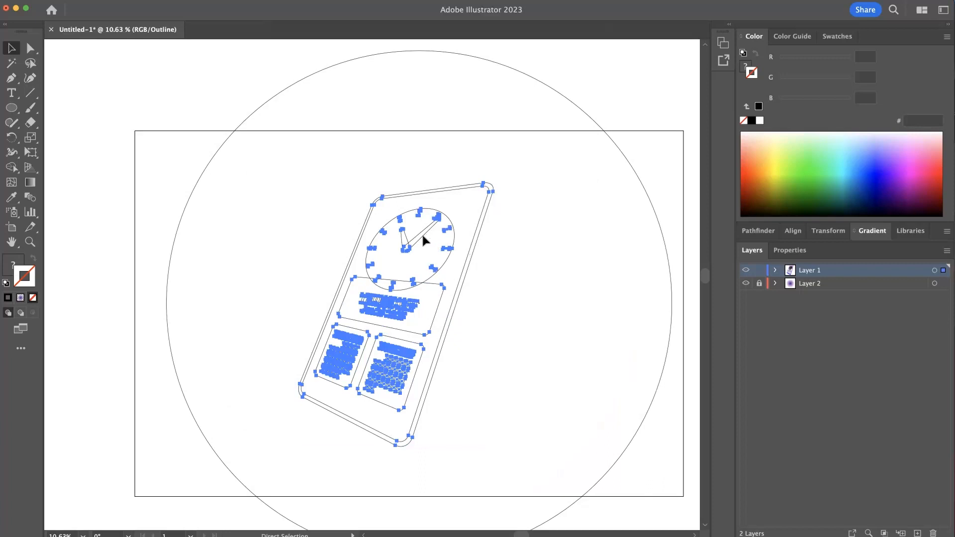
{"action": "key", "text": "ctrl+y"}
{"action": "left_click", "coordinate": [285, 100]}
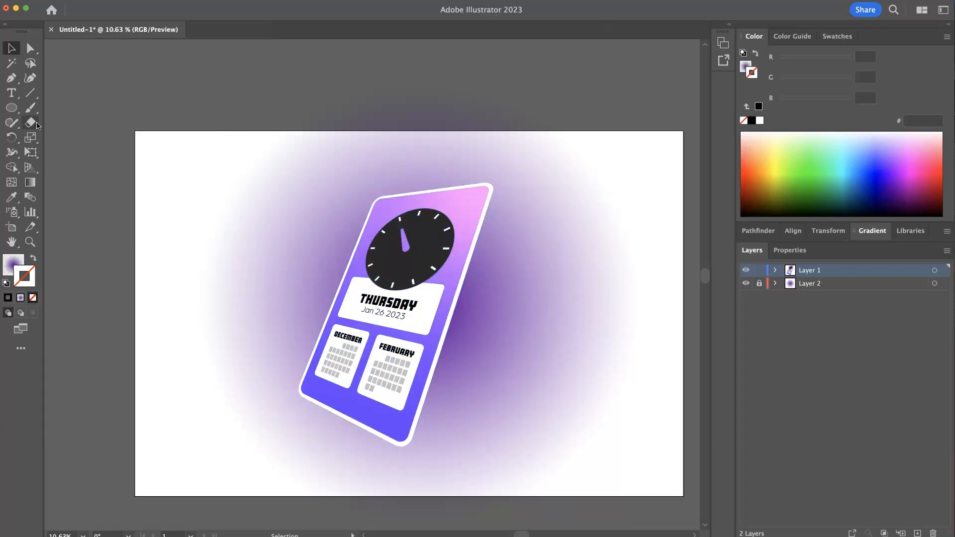
{"action": "key", "text": "ctrl+a"}
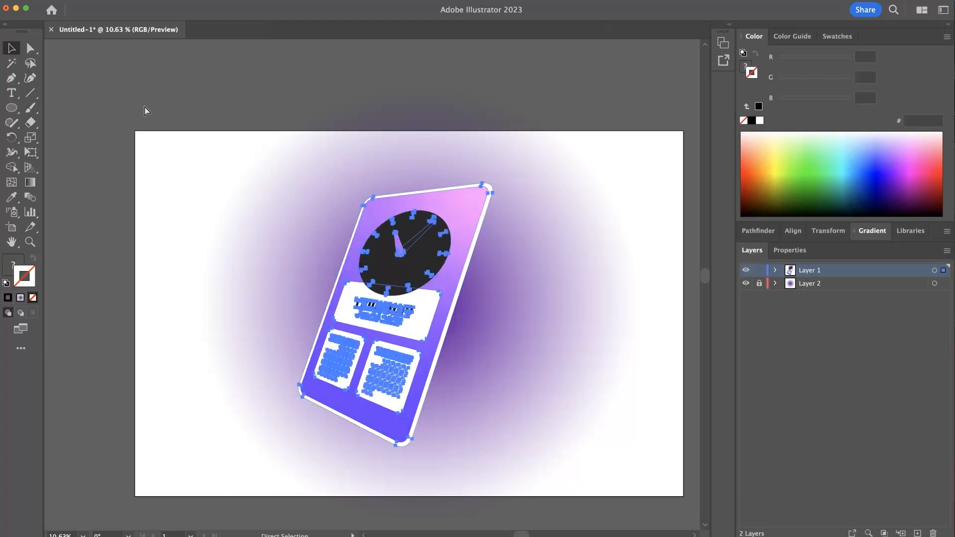
{"action": "key", "text": "super+z"}
{"action": "key", "text": "super+z"}
{"action": "key", "text": "super+shift+z"}
{"action": "key", "text": "super+shift+z"}
{"action": "key", "text": "super+shift+z"}
{"action": "key", "text": "super+z"}
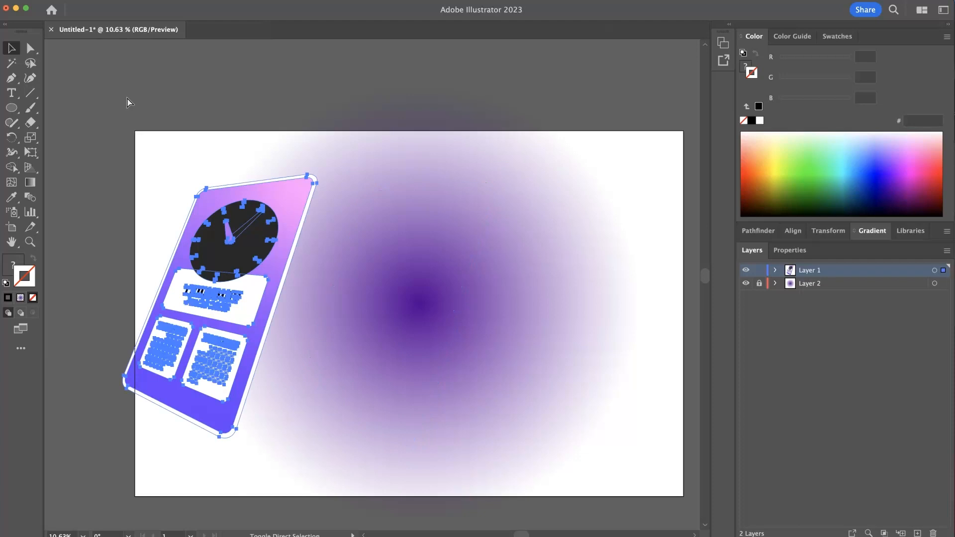
- Move the card group back to the centre of the artboard and deselect it
{"action": "left_click_drag", "start_coordinate": [296, 284], "coordinate": [457, 271]}
{"action": "left_click", "coordinate": [30, 48]}
{"action": "left_click", "coordinate": [580, 297]}
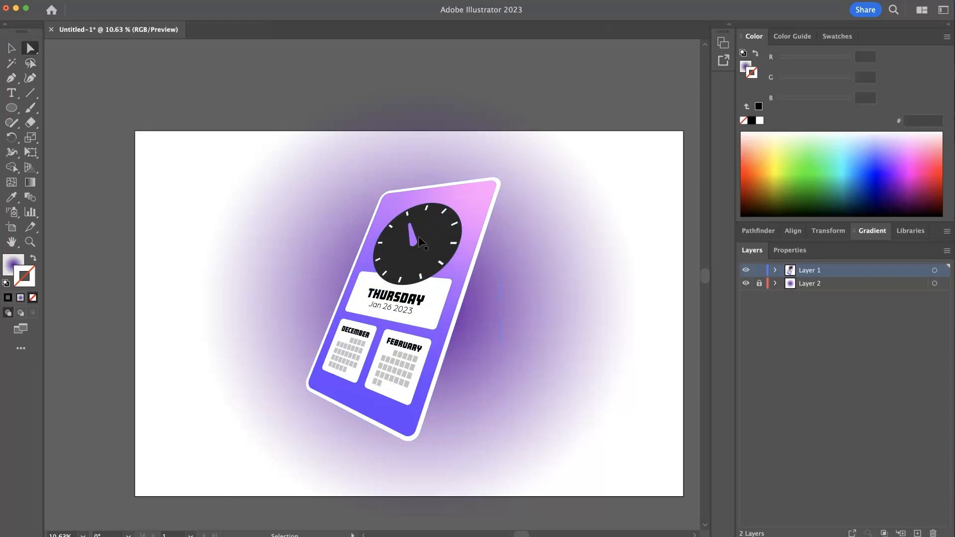
- Try sampling a colour onto the clock hand with the Eyedropper inside the card group, then undo it
{"action": "double_click", "coordinate": [433, 243]}
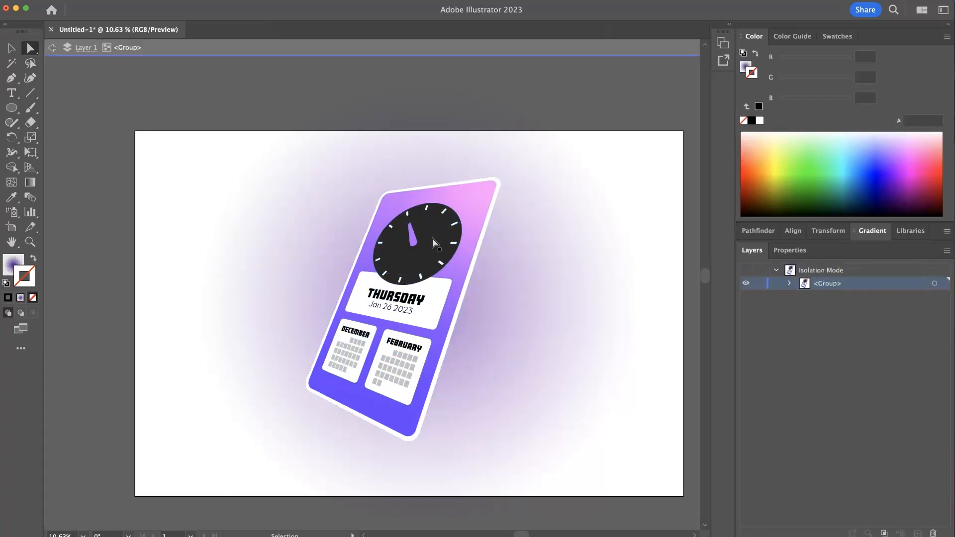
{"action": "key", "text": "super+y"}
{"action": "left_click", "coordinate": [429, 234]}
{"action": "key", "text": "super+y"}
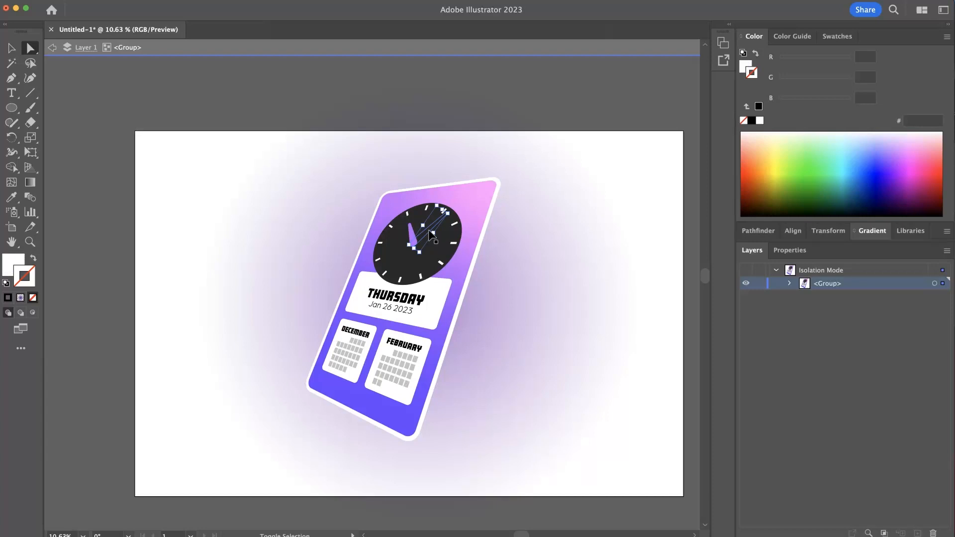
{"action": "left_click", "coordinate": [406, 132]}
{"action": "key", "text": "super+space"}
{"action": "left_click", "coordinate": [421, 233]}
{"action": "left_click", "coordinate": [436, 234]}
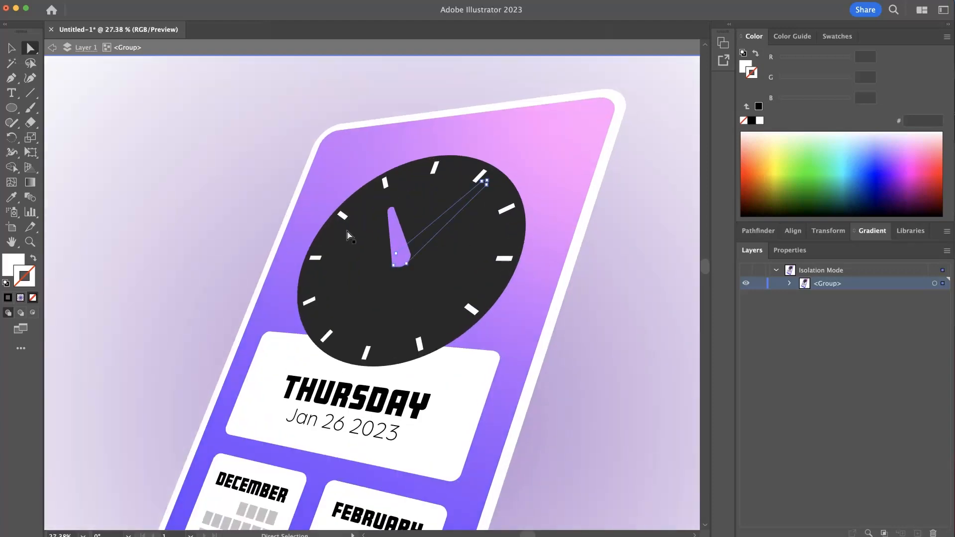
{"action": "left_click", "coordinate": [10, 197]}
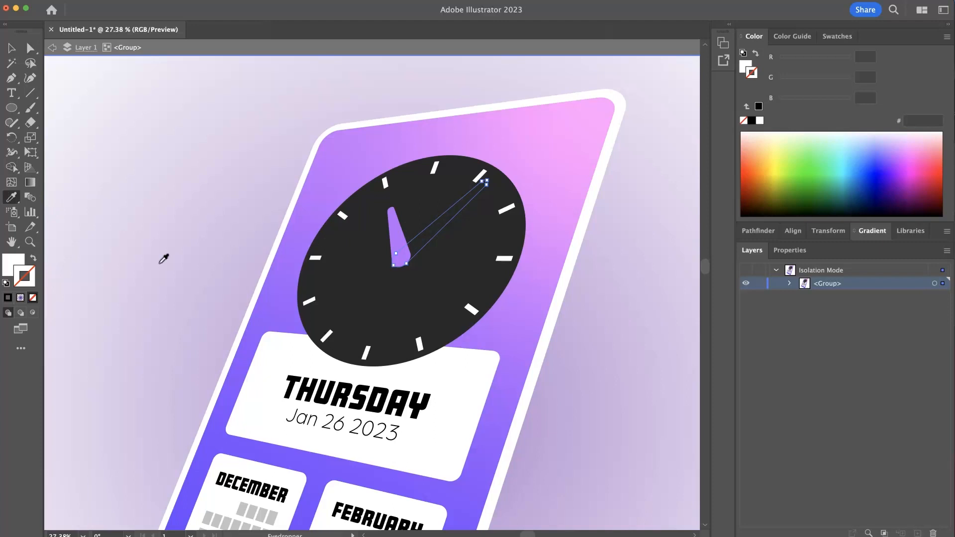
{"action": "left_click", "coordinate": [398, 221]}
{"action": "key", "text": "super+z"}
{"action": "double_click", "coordinate": [630, 264], "text": "super"}
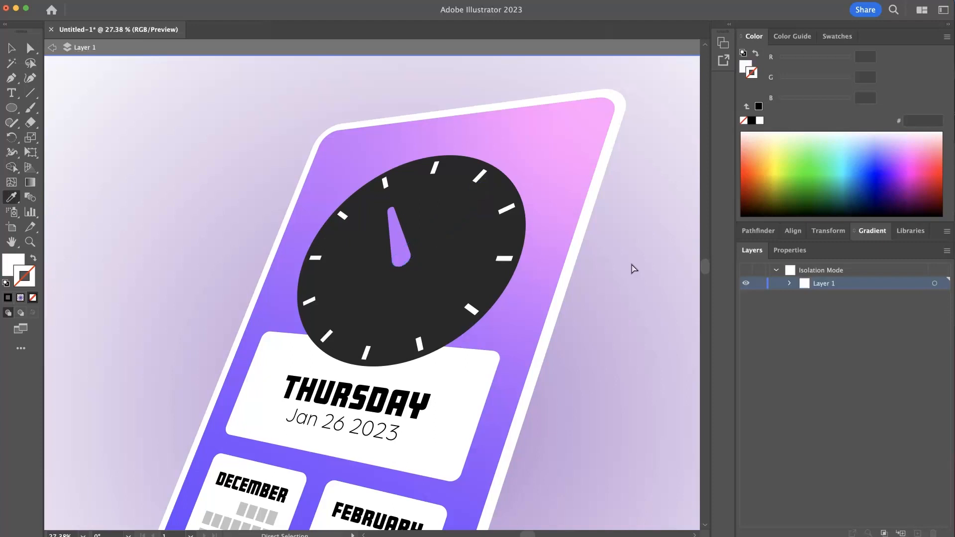
{"action": "double_click", "coordinate": [631, 255], "text": "super"}
{"action": "left_click", "coordinate": [482, 180], "text": "super"}
{"action": "left_click", "coordinate": [401, 234]}
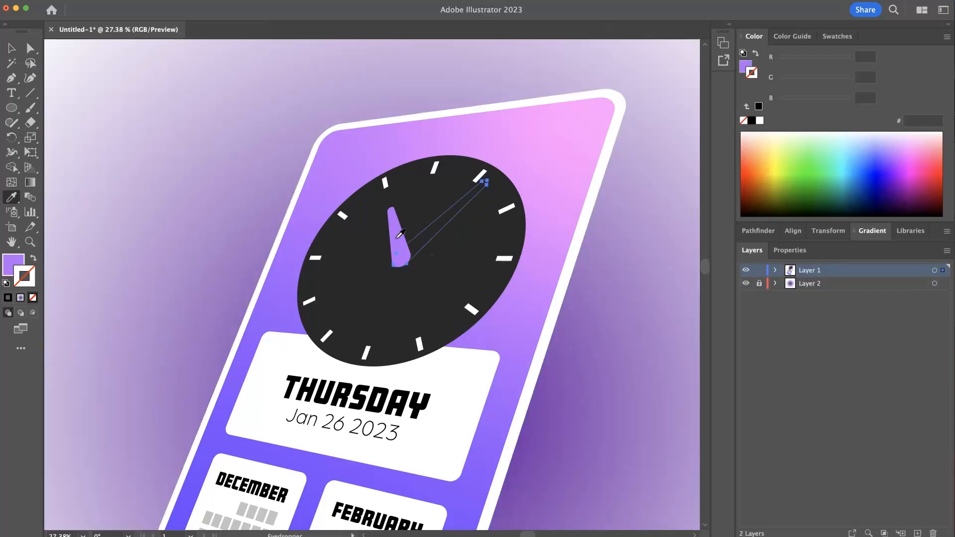
{"action": "key", "text": "super+z"}
{"action": "key", "text": "super+shift+z"}
{"action": "key", "text": "super+z"}
{"action": "left_click", "coordinate": [790, 250]}
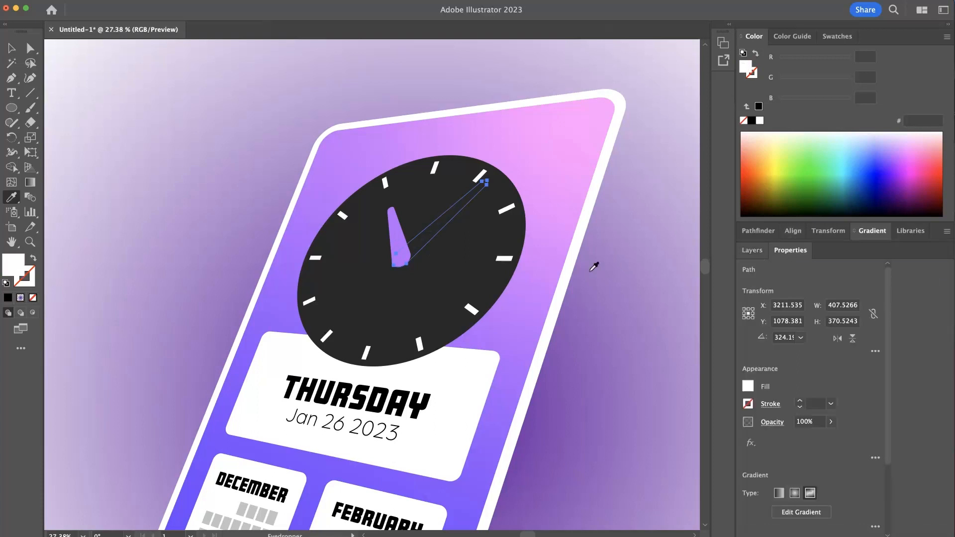
- Ungroup the card artwork
{"action": "scroll", "coordinate": [596, 265], "scroll_direction": "down", "scroll_amount": 5}
{"action": "left_click_drag", "start_coordinate": [455, 251], "coordinate": [315, 170]}
{"action": "left_click", "coordinate": [14, 59]}
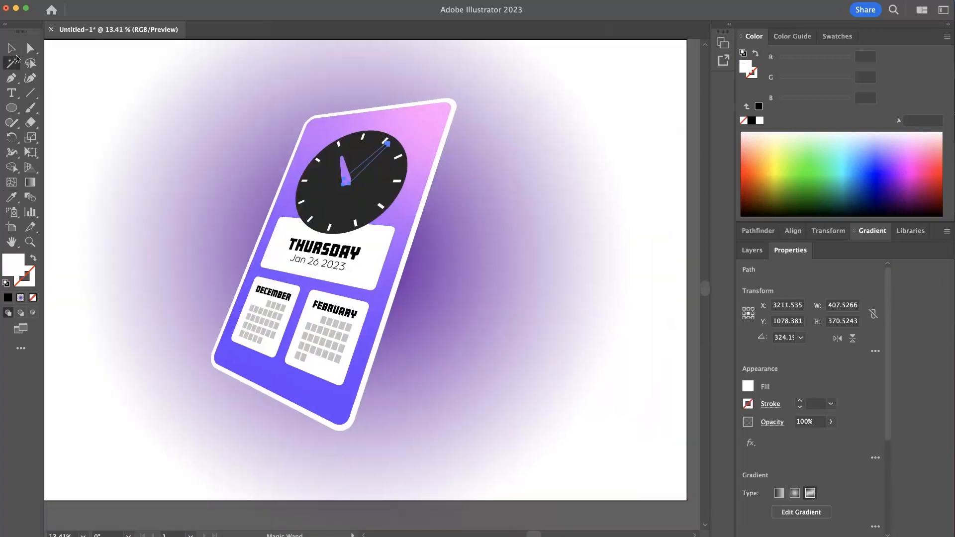
{"action": "left_click", "coordinate": [14, 52]}
{"action": "left_click", "coordinate": [102, 51]}
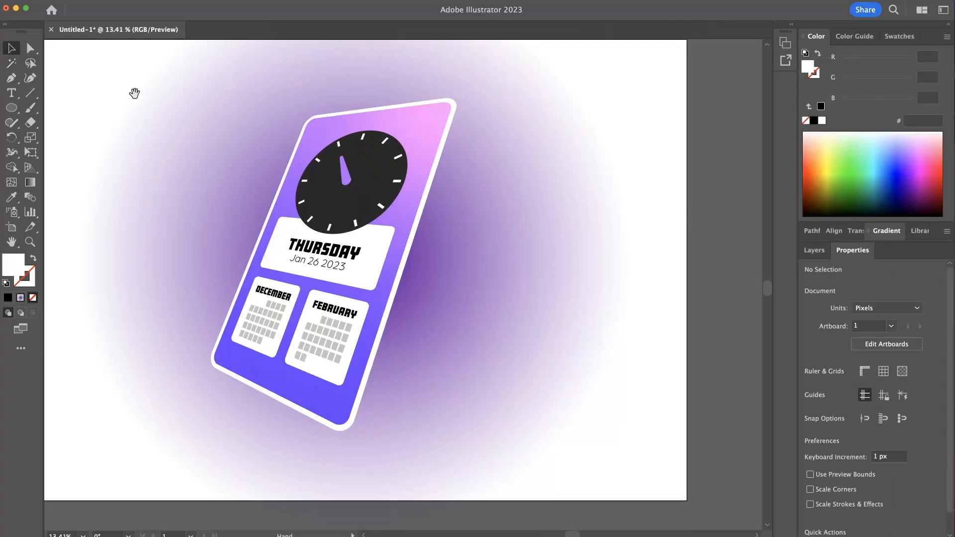
{"action": "left_click_drag", "start_coordinate": [134, 95], "coordinate": [234, 111]}
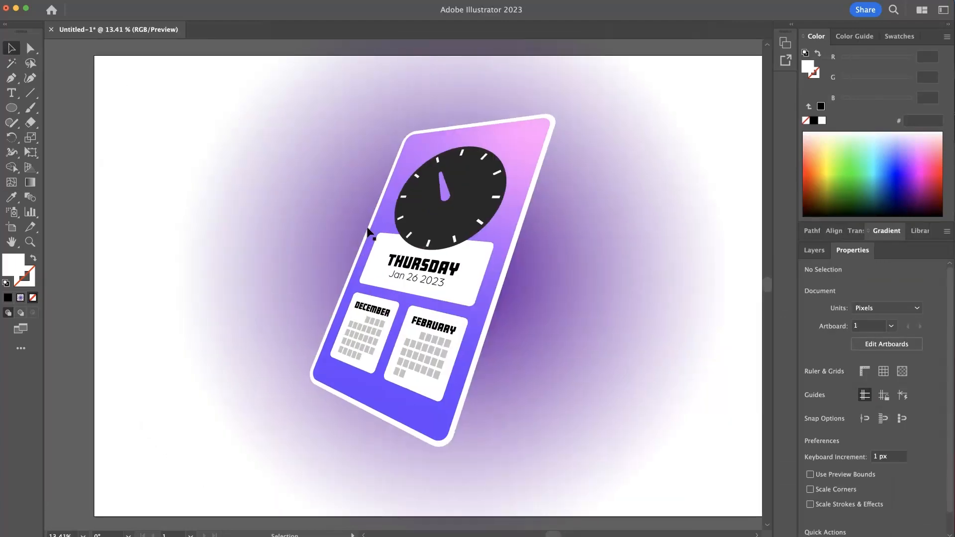
{"action": "left_click_drag", "start_coordinate": [480, 236], "coordinate": [361, 193]}
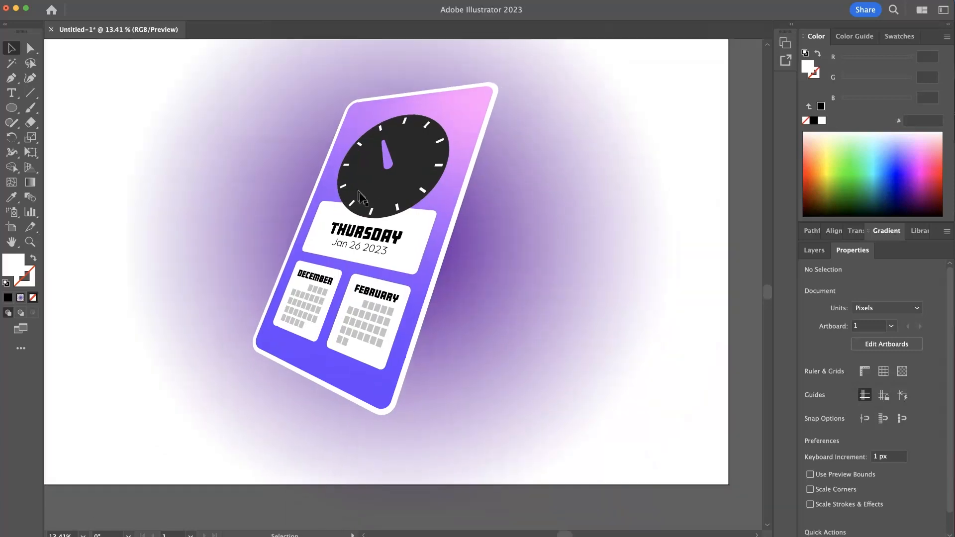
{"action": "left_click_drag", "start_coordinate": [441, 266], "coordinate": [465, 254]}
{"action": "key", "text": "super+z"}
{"action": "key", "text": "super"}
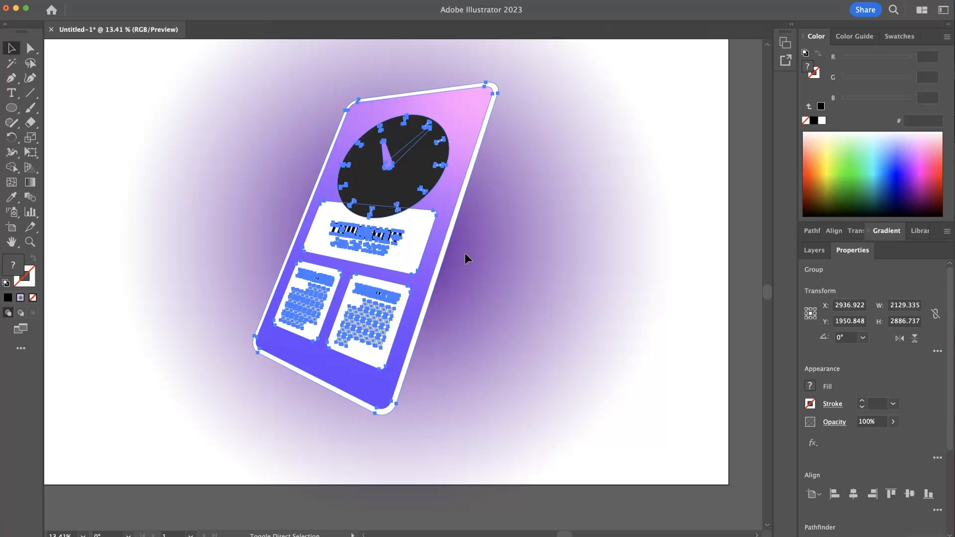
{"action": "key", "text": "super+shift+g"}
{"action": "left_click", "coordinate": [129, 410]}
- Try dragging the card's white backing shape down and to the right, undoing each attempt
{"action": "left_click", "coordinate": [338, 375]}
{"action": "left_click", "coordinate": [214, 407]}
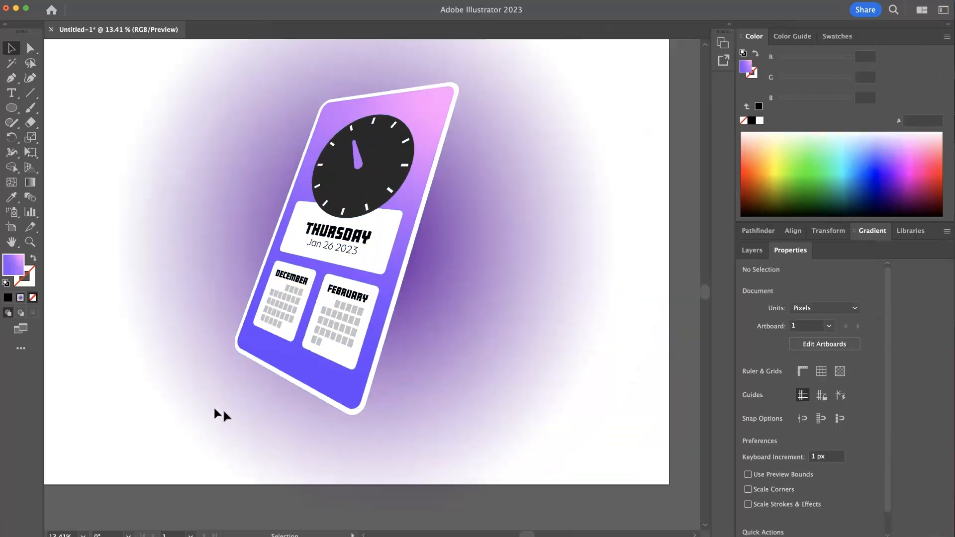
{"action": "left_click_drag", "start_coordinate": [367, 411], "coordinate": [445, 422]}
{"action": "key", "text": "super+z"}
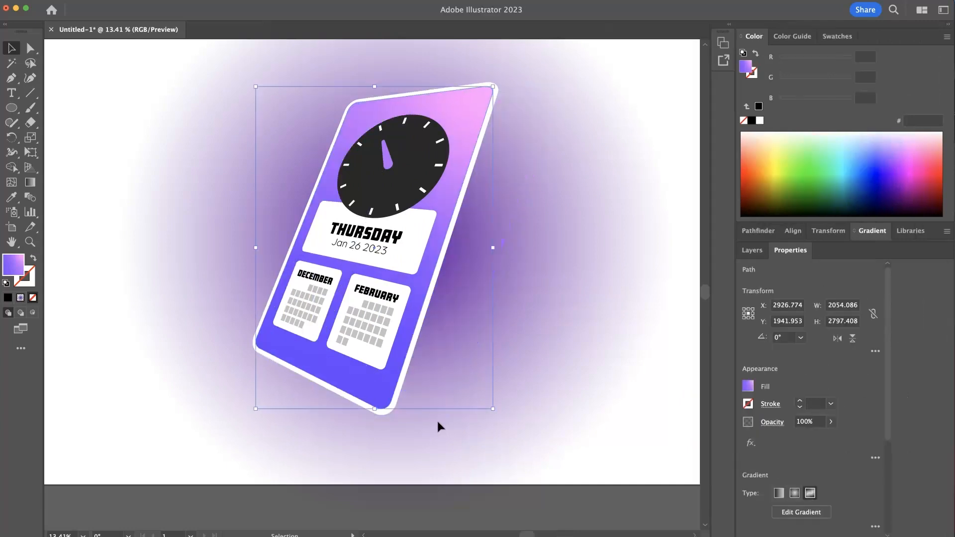
{"action": "left_click", "coordinate": [390, 416]}
{"action": "left_click", "coordinate": [390, 413]}
{"action": "left_click_drag", "start_coordinate": [390, 413], "coordinate": [494, 417]}
{"action": "key", "text": "super+z"}
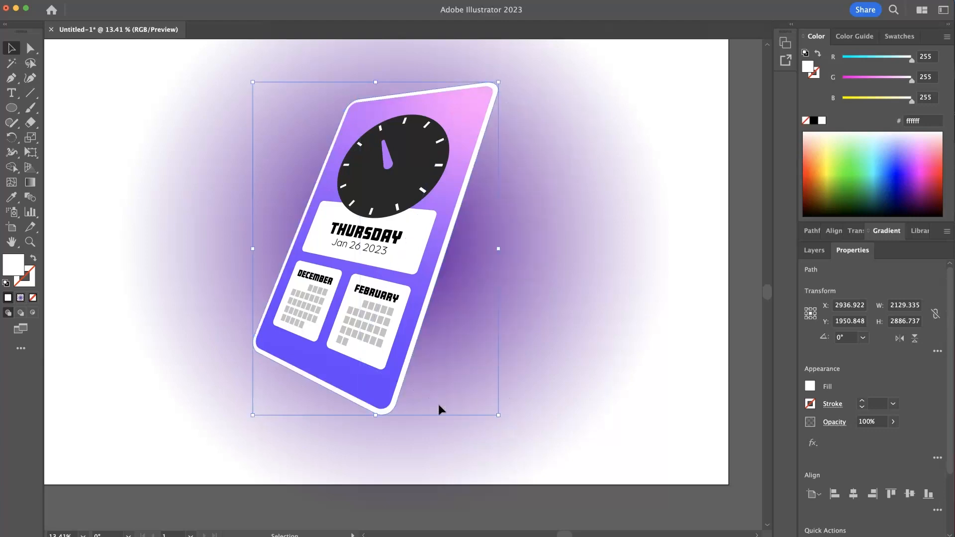
{"action": "left_click_drag", "start_coordinate": [390, 412], "coordinate": [414, 421]}
{"action": "key", "text": "super+z"}
{"action": "left_click", "coordinate": [394, 391]}
{"action": "left_click", "coordinate": [382, 212]}
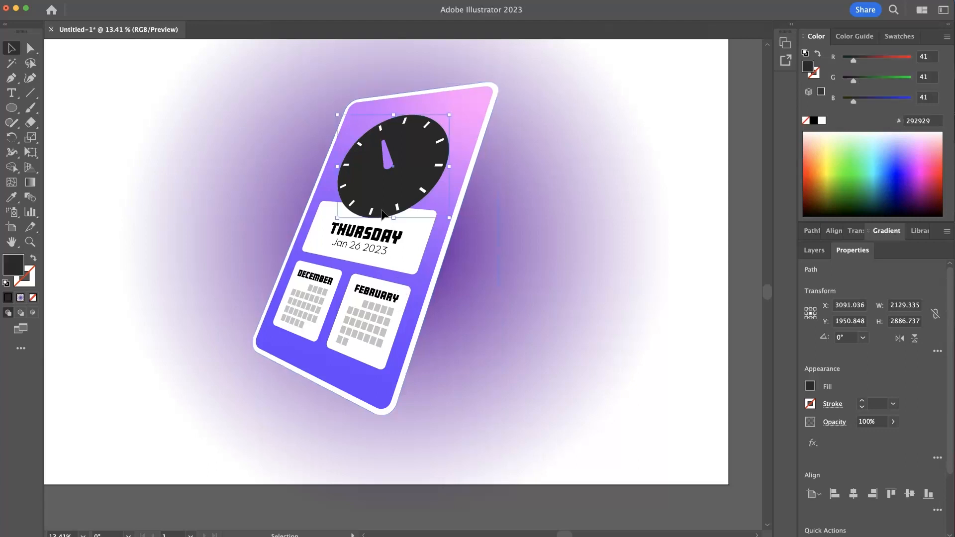
{"action": "left_click", "coordinate": [400, 402]}
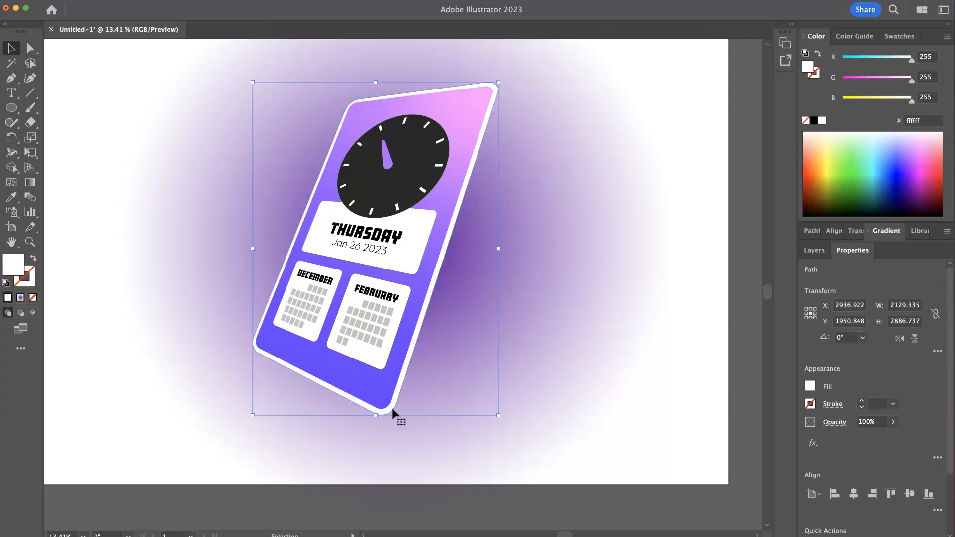
{"action": "left_click_drag", "start_coordinate": [397, 392], "coordinate": [416, 401]}
{"action": "key", "text": "super+z"}
- Offset a duplicate of the card's white backing shape down and right behind the card, shrinking it slightly
{"action": "left_click", "coordinate": [402, 382]}
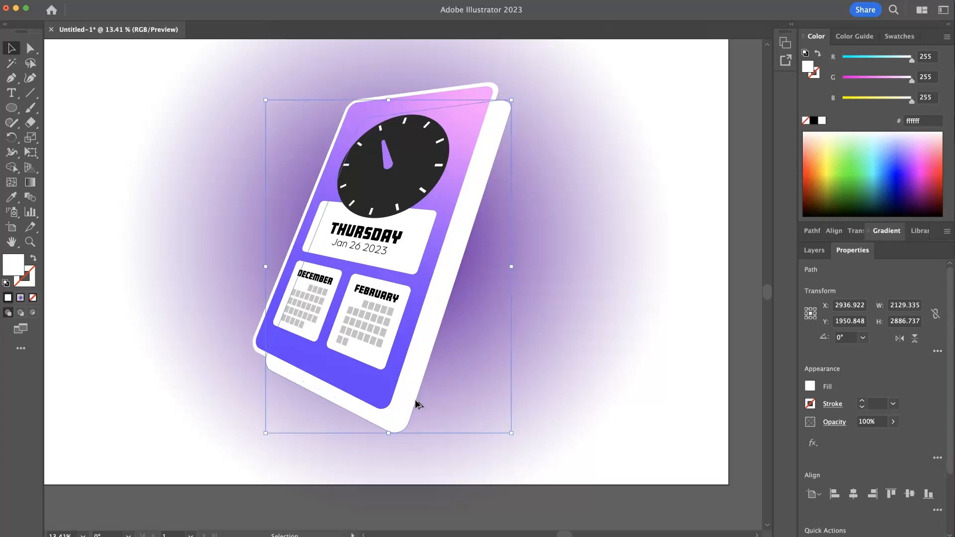
{"action": "key", "text": "super"}
{"action": "key", "text": "super"}
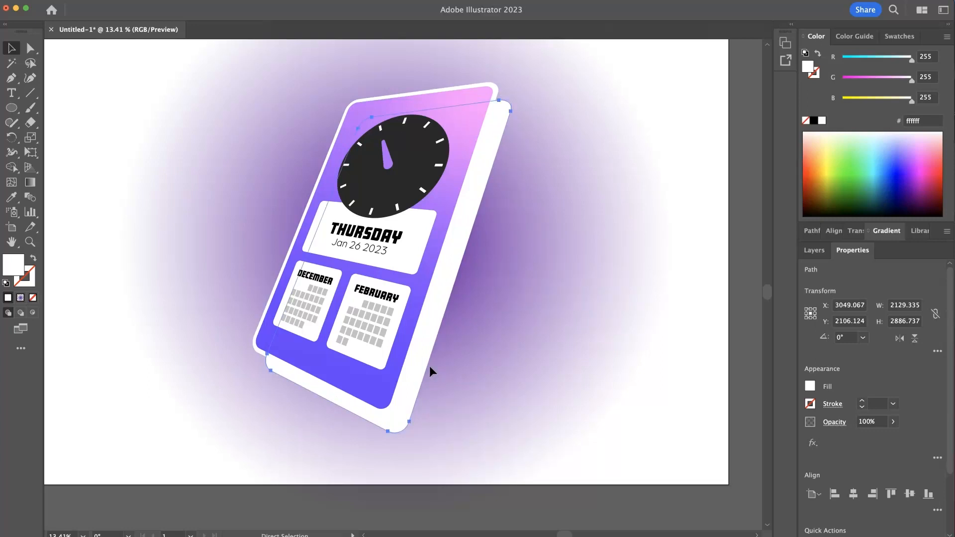
{"action": "key", "text": "shift"}
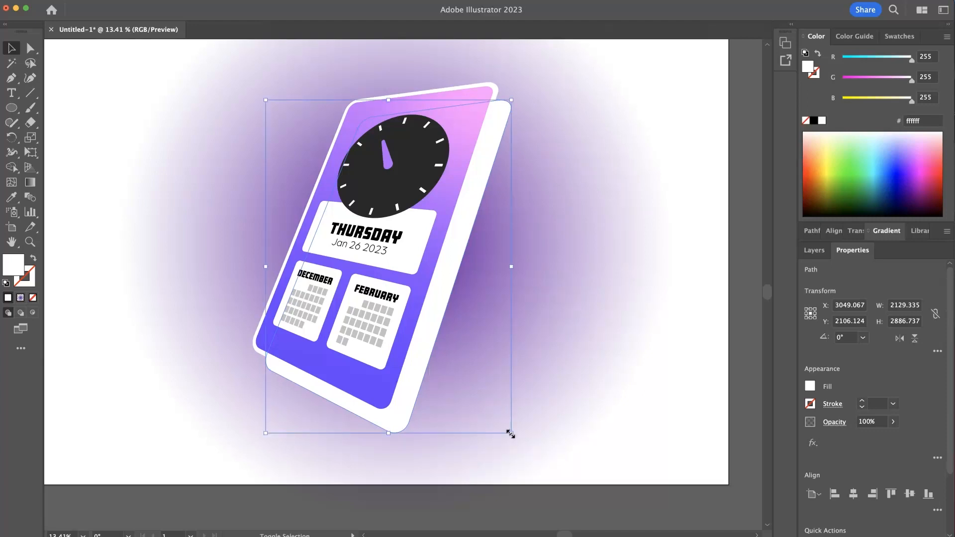
{"action": "left_click_drag", "start_coordinate": [510, 434], "coordinate": [508, 428]}
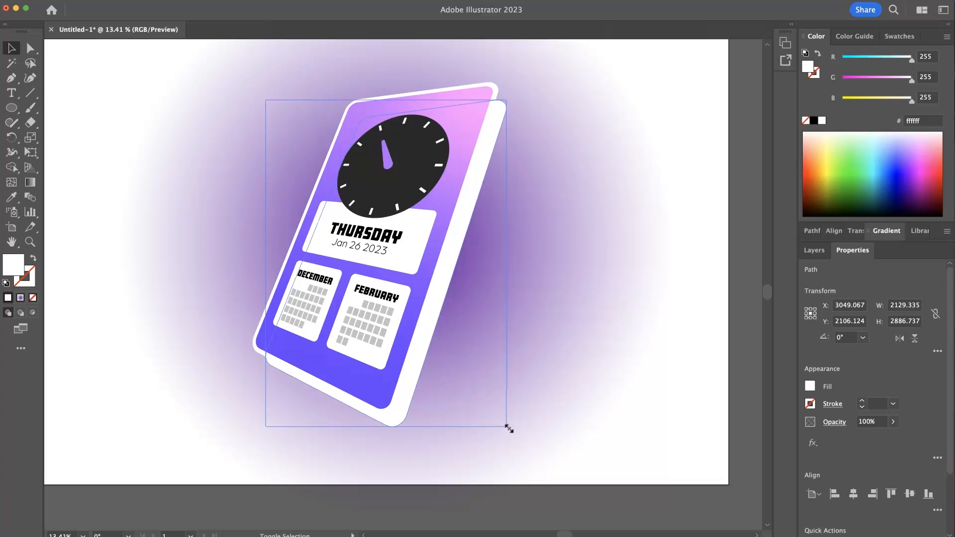
{"action": "left_click", "coordinate": [591, 315]}
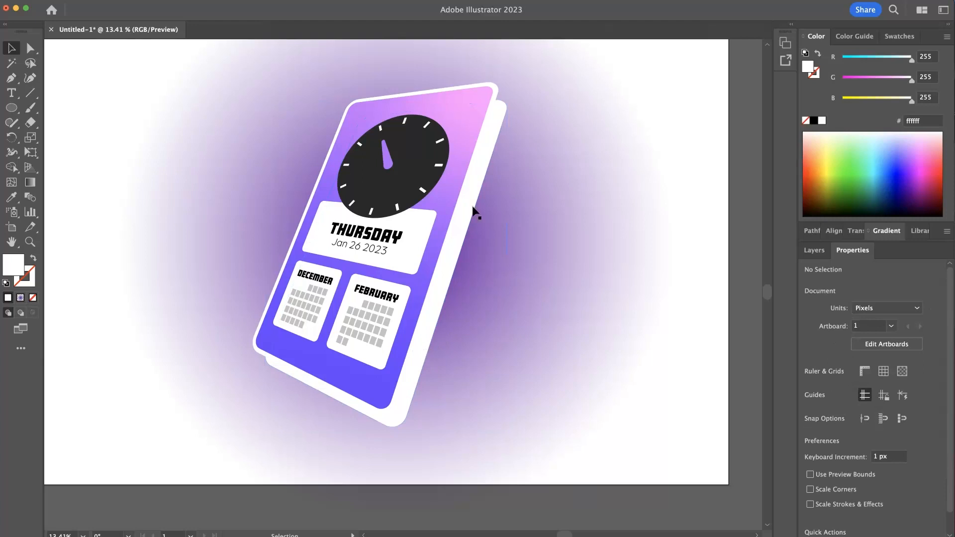
- Select the back duplicate and sample the background's radial gradient onto it with the Eyedropper
{"action": "left_click", "coordinate": [496, 85]}
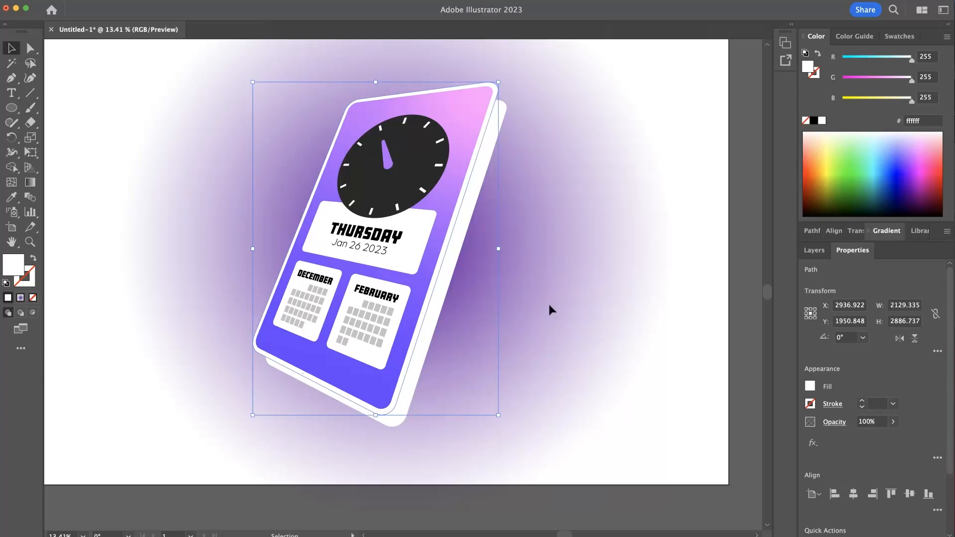
{"action": "left_click", "coordinate": [413, 384]}
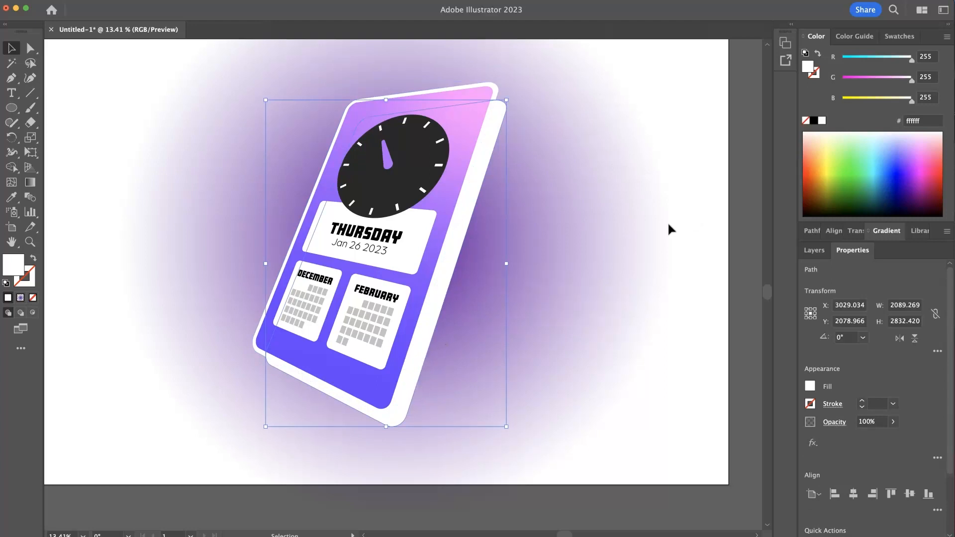
{"action": "left_click", "coordinate": [14, 199]}
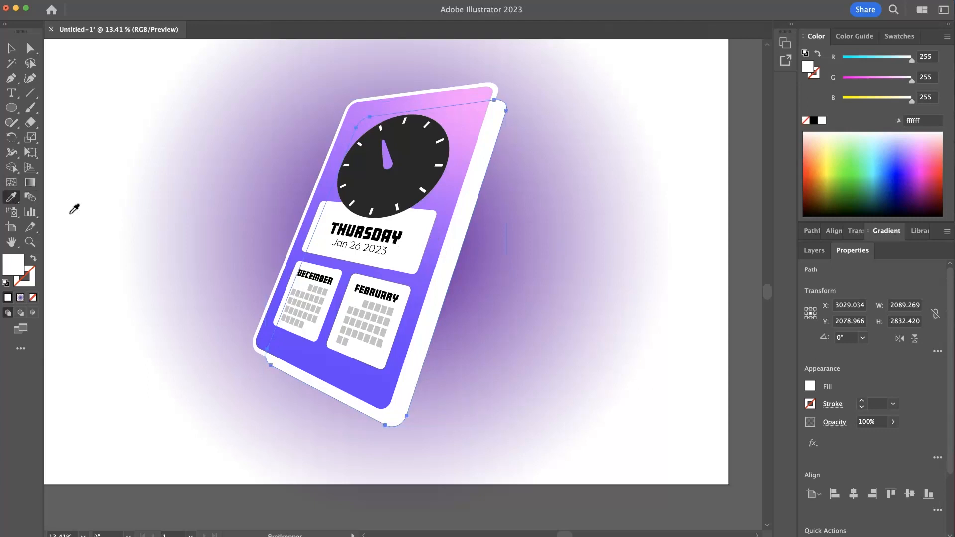
{"action": "left_click", "coordinate": [234, 252]}
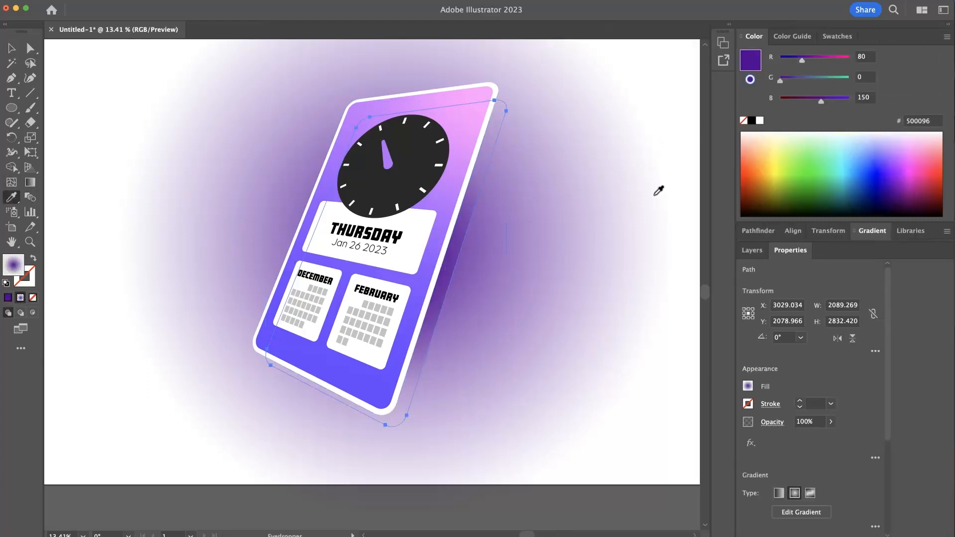
- Switch the duplicate's gradient to linear and set the stop opacity to 100%
{"action": "left_click", "coordinate": [873, 232]}
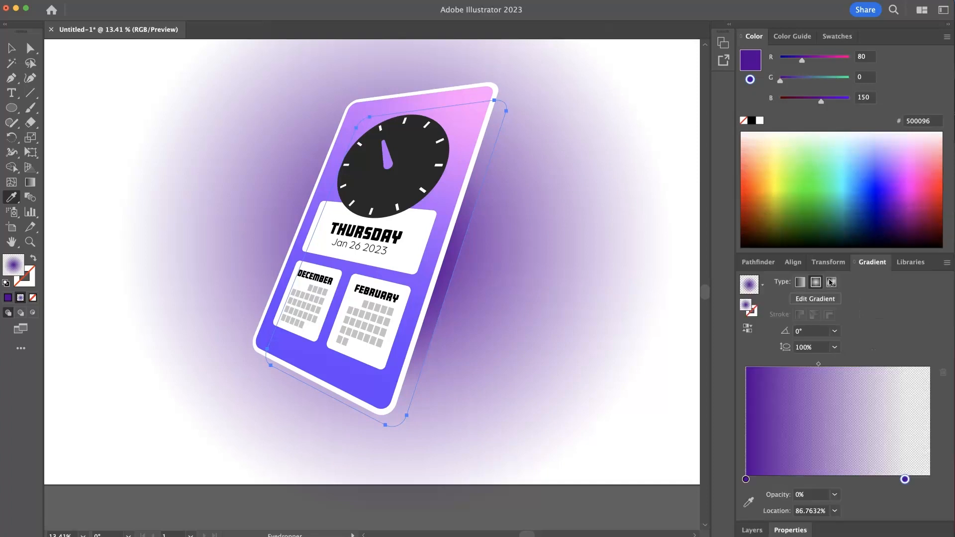
{"action": "left_click", "coordinate": [800, 282]}
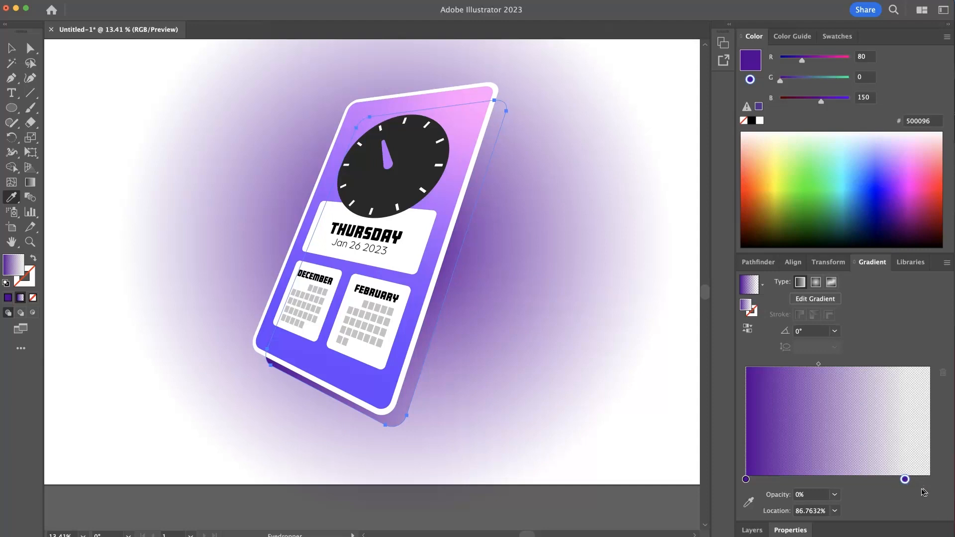
{"action": "left_click", "coordinate": [835, 495]}
{"action": "left_click", "coordinate": [845, 483]}
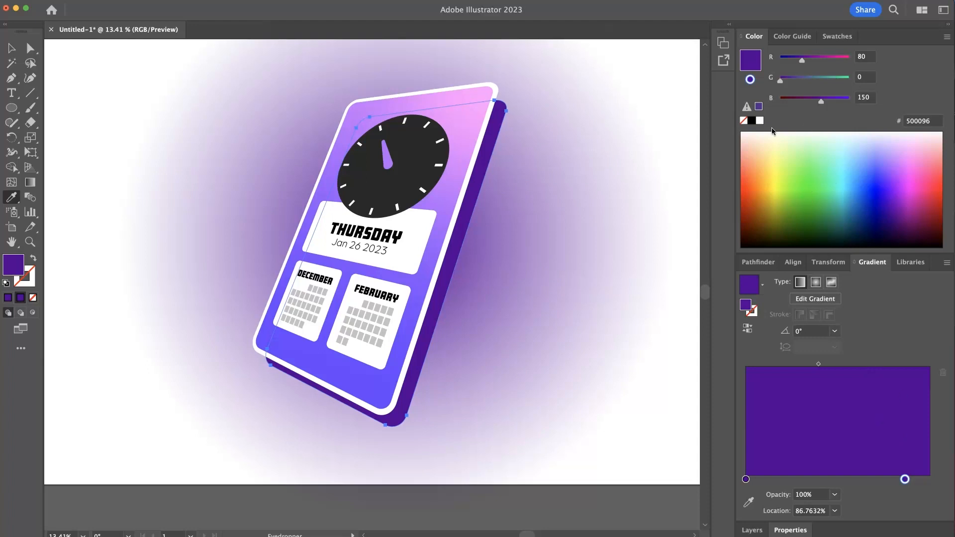
- Recolour the duplicate's gradient stops to light lavender dbcbea and white, repositioning them across the gradient slider
{"action": "left_click", "coordinate": [760, 120]}
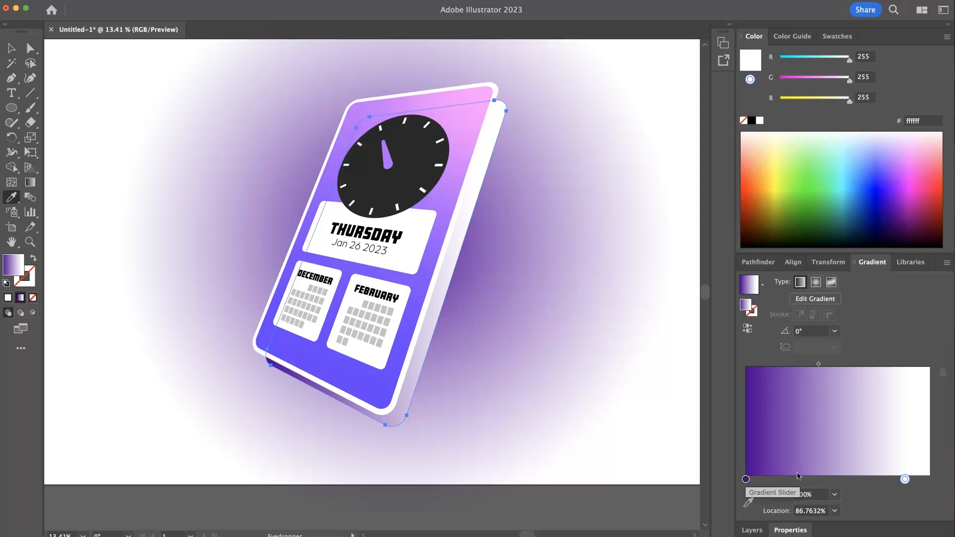
{"action": "left_click", "coordinate": [866, 480]}
{"action": "left_click_drag", "start_coordinate": [746, 480], "coordinate": [769, 535]}
{"action": "left_click_drag", "start_coordinate": [865, 480], "coordinate": [746, 479]}
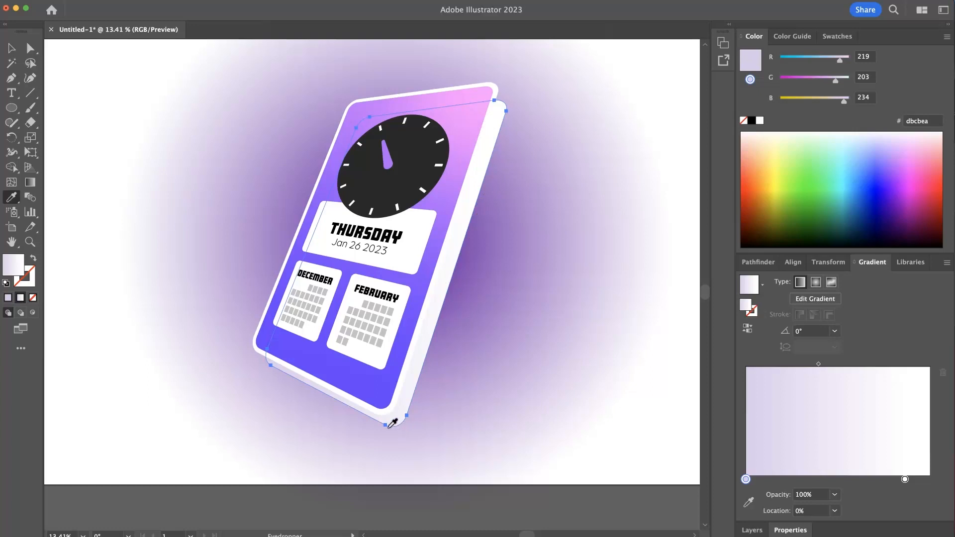
{"action": "left_click_drag", "start_coordinate": [746, 480], "coordinate": [779, 480]}
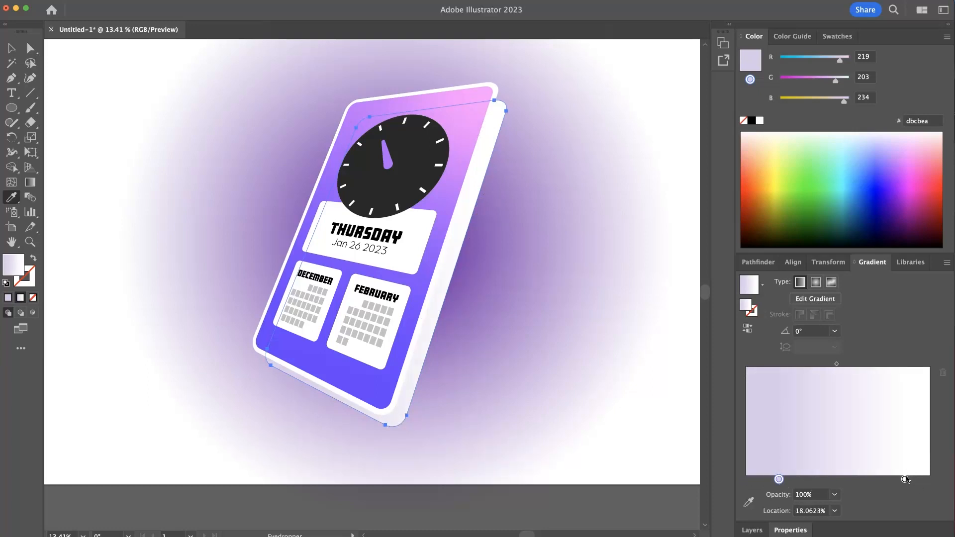
{"action": "left_click", "coordinate": [763, 480]}
{"action": "left_click_drag", "start_coordinate": [764, 481], "coordinate": [895, 481]}
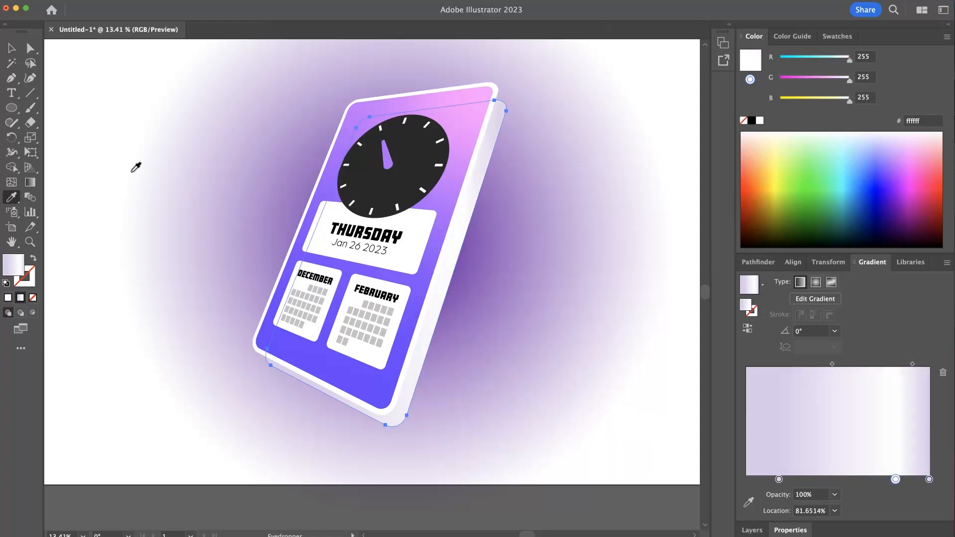
{"action": "left_click", "coordinate": [35, 184]}
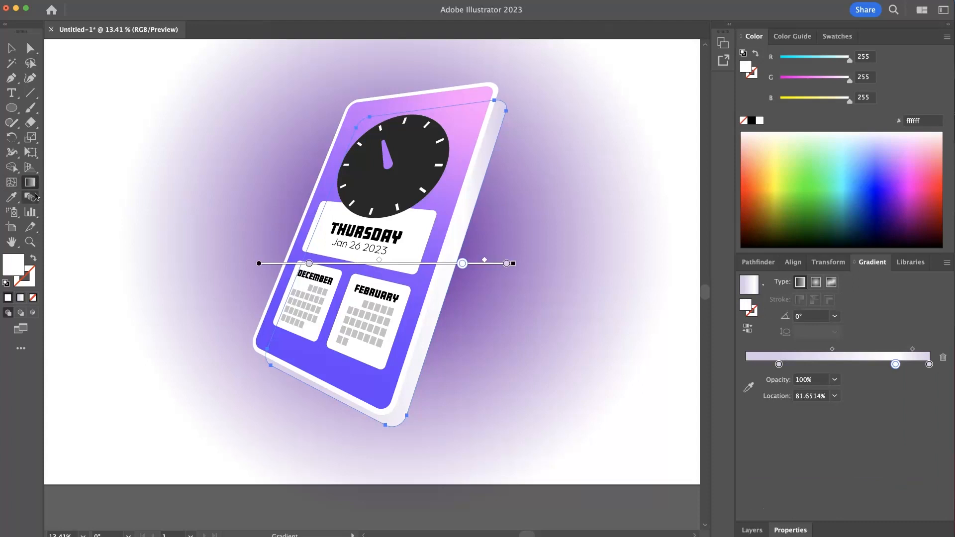
- Redraw the back duplicate's linear gradient so it runs from the card's top down to its bottom, at about -80.5°
{"action": "left_click_drag", "start_coordinate": [349, 132], "coordinate": [430, 378]}
{"action": "left_click_drag", "start_coordinate": [324, 61], "coordinate": [411, 363]}
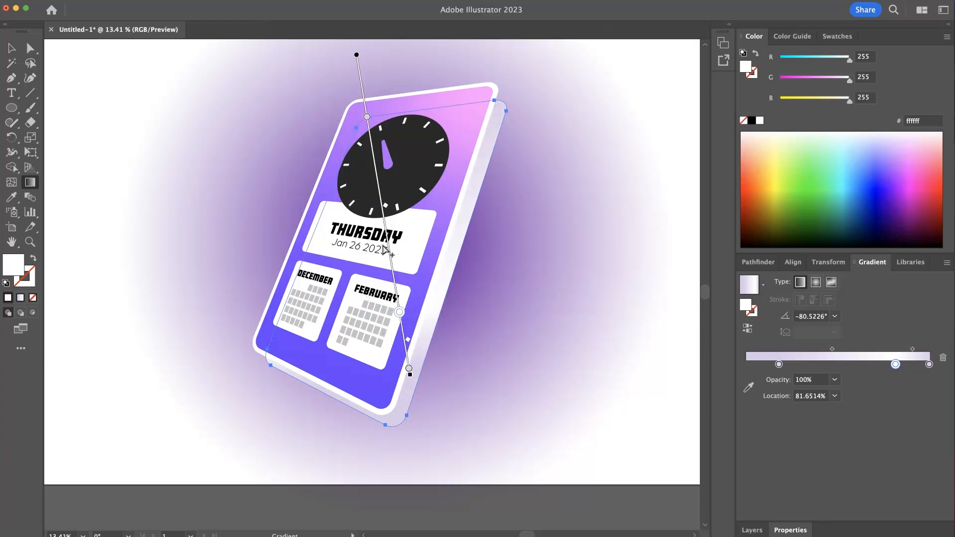
{"action": "left_click_drag", "start_coordinate": [387, 236], "coordinate": [384, 225]}
{"action": "left_click", "coordinate": [586, 185], "text": "super"}
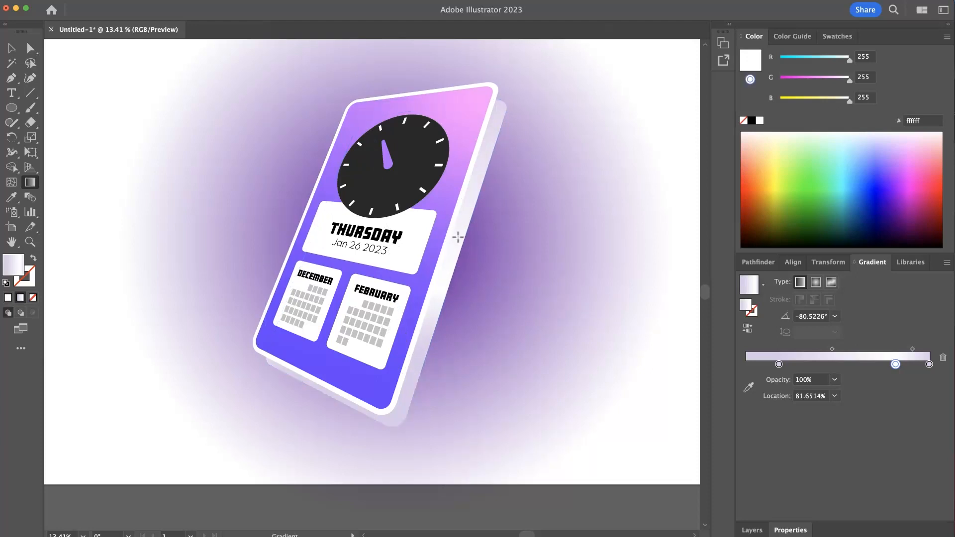
- Select the card's white backing shape and sample the back duplicate's gradient onto it with the Eyedropper
{"action": "key", "text": "super"}
{"action": "left_click", "coordinate": [469, 179], "text": "super"}
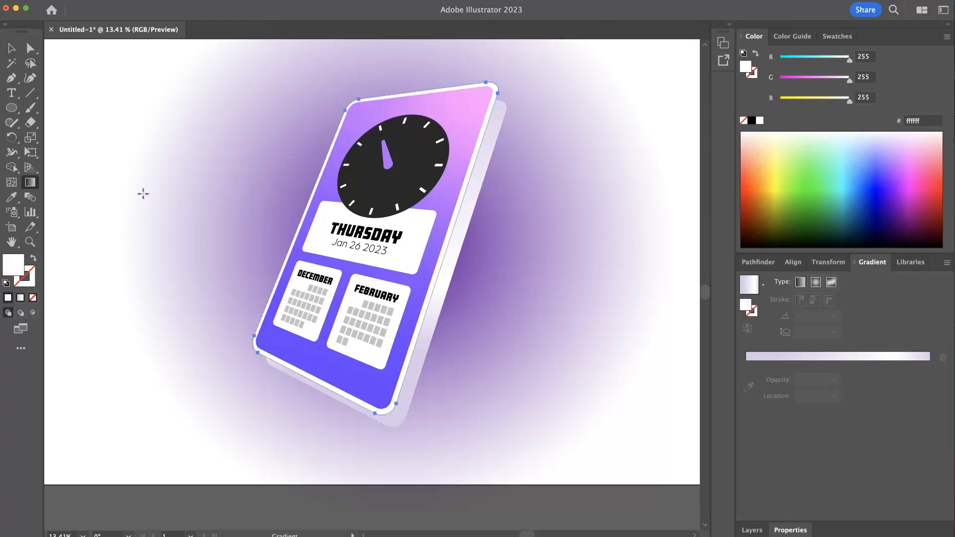
{"action": "left_click", "coordinate": [11, 197]}
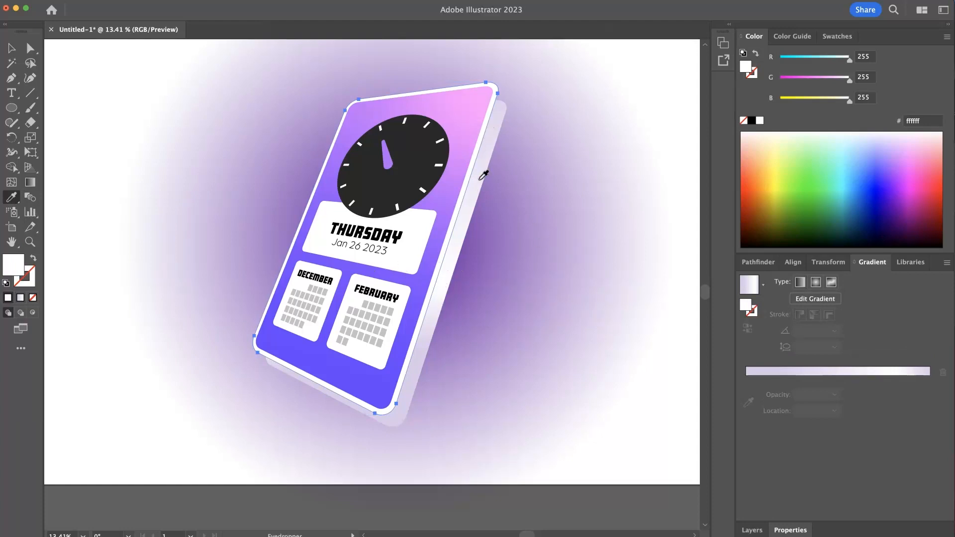
{"action": "left_click", "coordinate": [470, 210]}
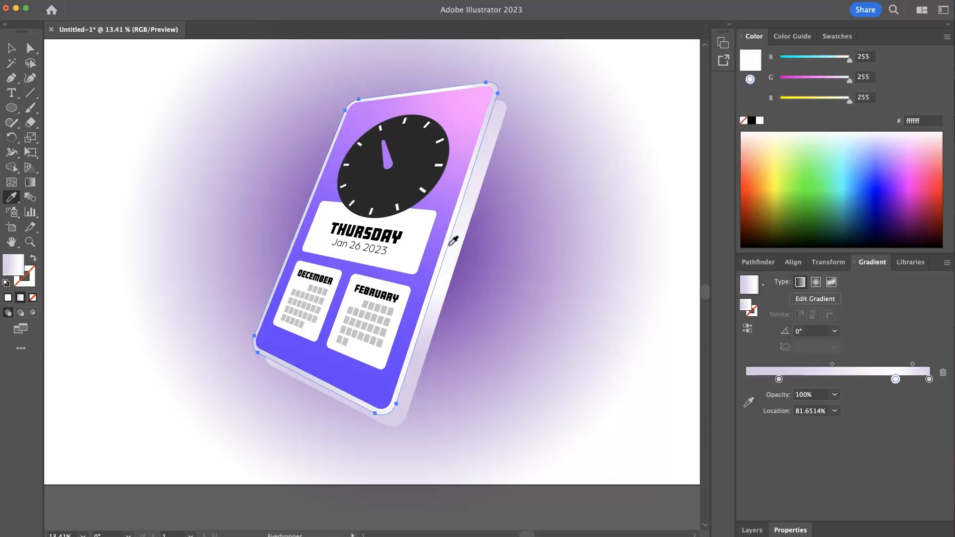
{"action": "left_click", "coordinate": [598, 200], "text": "super"}
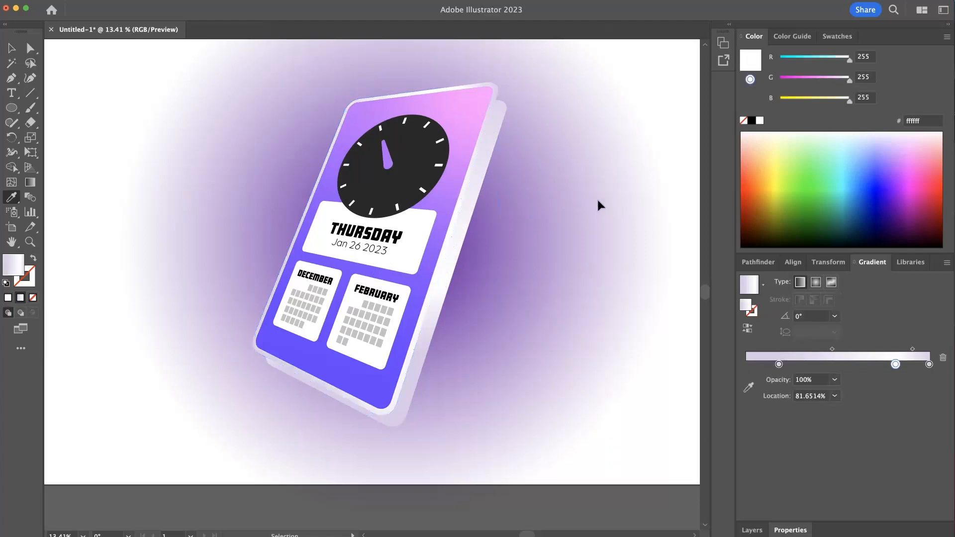
- Remove the end stop from the white backing's gradient and move the white stop to about 90% location
{"action": "left_click", "coordinate": [470, 163], "text": "super"}
{"action": "left_click", "coordinate": [479, 160], "text": "super"}
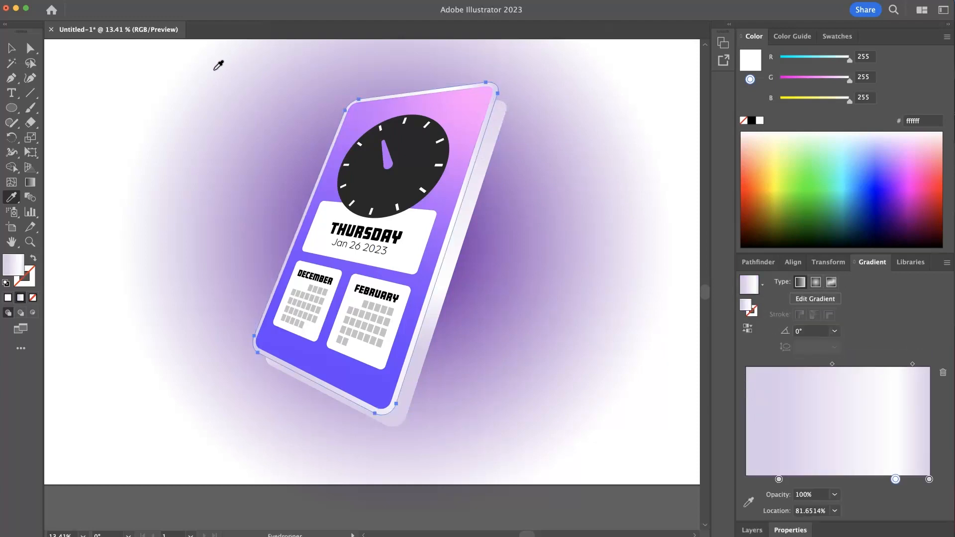
{"action": "left_click", "coordinate": [29, 49]}
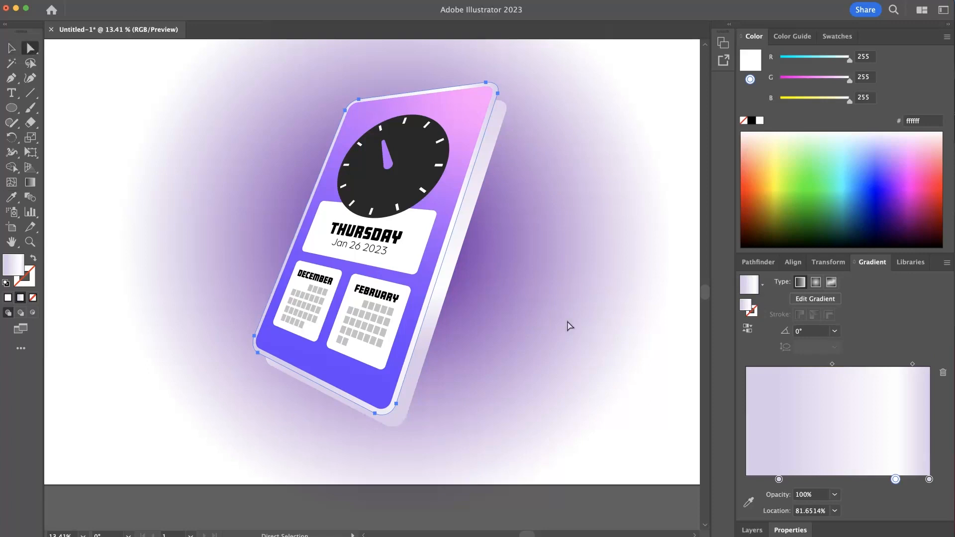
{"action": "left_click_drag", "start_coordinate": [929, 480], "coordinate": [930, 536]}
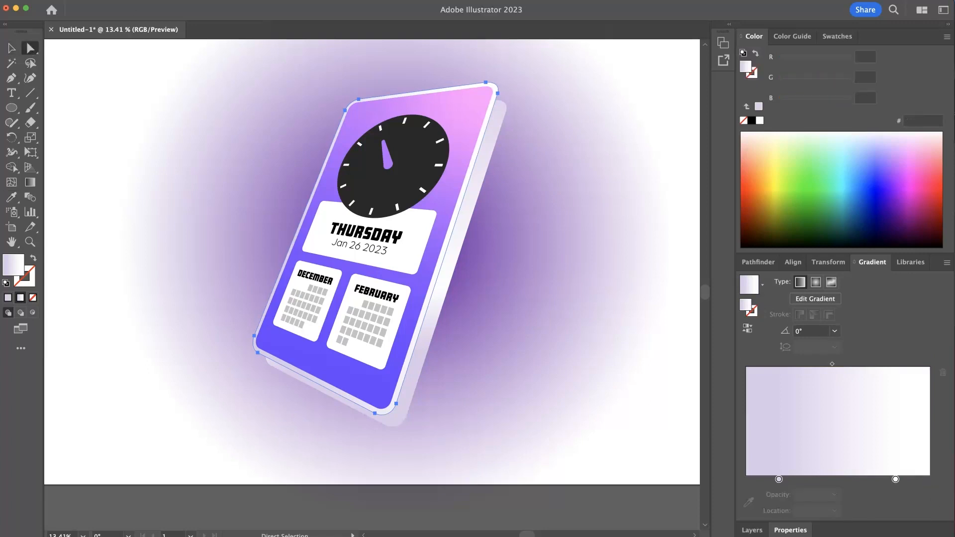
{"action": "left_click", "coordinate": [896, 479]}
{"action": "left_click_drag", "start_coordinate": [897, 480], "coordinate": [912, 479]}
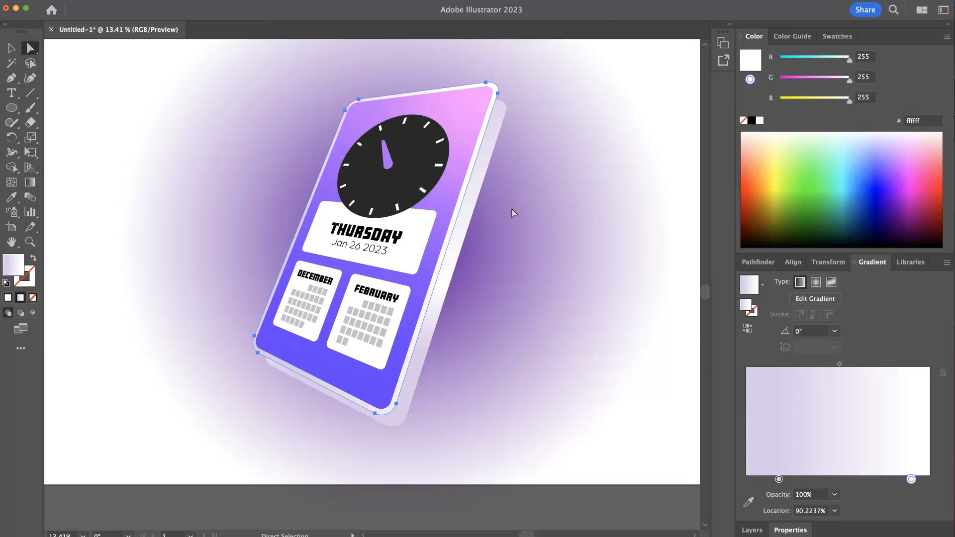
- Redraw the white backing's gradient diagonally across the card at about 43.7° with the Gradient tool
{"action": "left_click", "coordinate": [31, 182]}
{"action": "mouse_move", "coordinate": [460, 68]}
{"action": "left_mouse_down"}
{"action": "mouse_move", "coordinate": [394, 233]}
{"action": "mouse_move", "coordinate": [385, 227]}
{"action": "left_mouse_up"}
{"action": "scroll", "coordinate": [344, 339], "scroll_direction": "up", "scroll_amount": 3}
{"action": "mouse_move", "coordinate": [329, 402]}
{"action": "left_mouse_down"}
{"action": "mouse_move", "coordinate": [510, 120]}
{"action": "mouse_move", "coordinate": [463, 136]}
{"action": "left_mouse_up"}
{"action": "mouse_move", "coordinate": [263, 427]}
{"action": "left_mouse_down"}
{"action": "mouse_move", "coordinate": [352, 387]}
{"action": "mouse_move", "coordinate": [437, 231]}
{"action": "mouse_move", "coordinate": [406, 256]}
{"action": "mouse_move", "coordinate": [414, 301]}
{"action": "mouse_move", "coordinate": [410, 284]}
{"action": "left_mouse_up"}
{"action": "key", "text": "super+shift+a"}
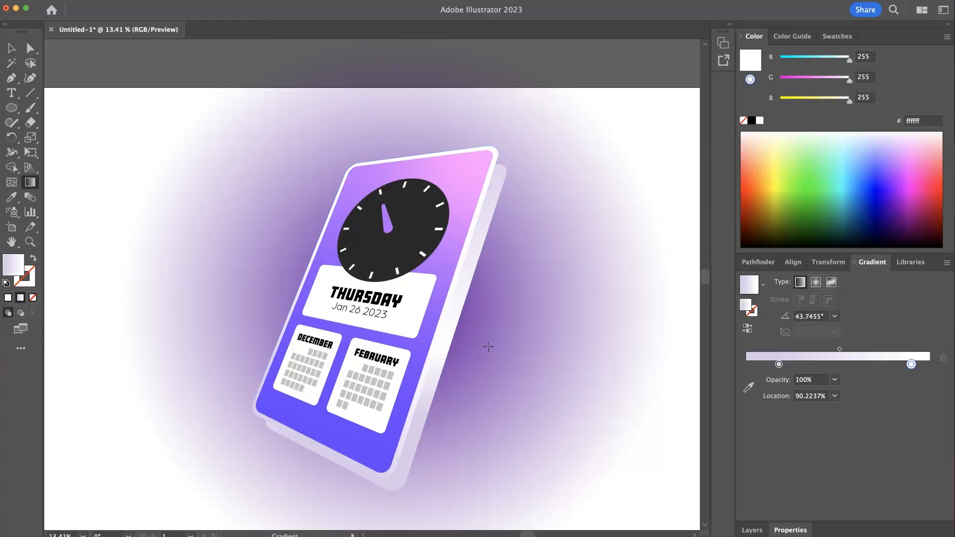
- Select the white backing and blend it with the back duplicate using the Blend tool to form the card's thickness
{"action": "scroll", "coordinate": [469, 351], "scroll_direction": "down", "scroll_amount": 2}
{"action": "scroll", "coordinate": [469, 352], "scroll_direction": "down", "scroll_amount": 4}
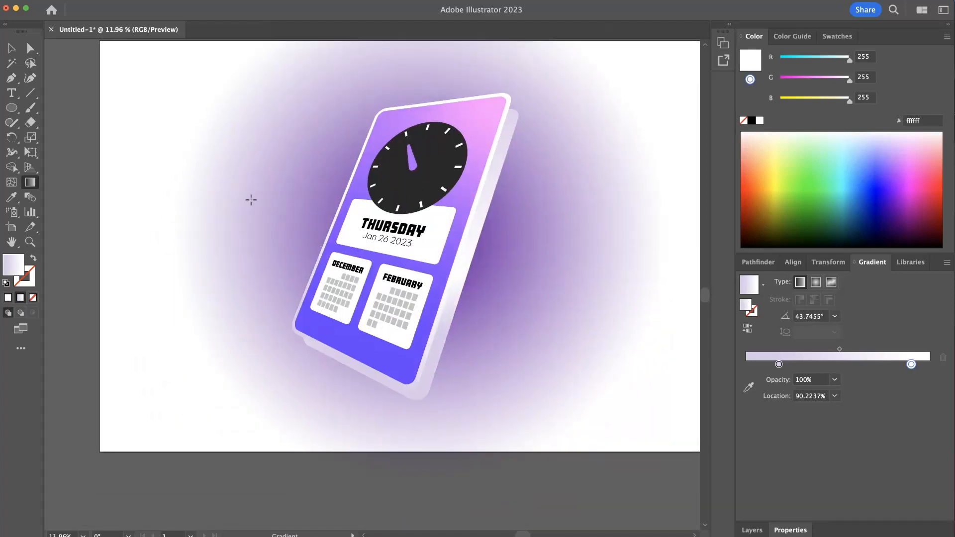
{"action": "left_click", "coordinate": [11, 46]}
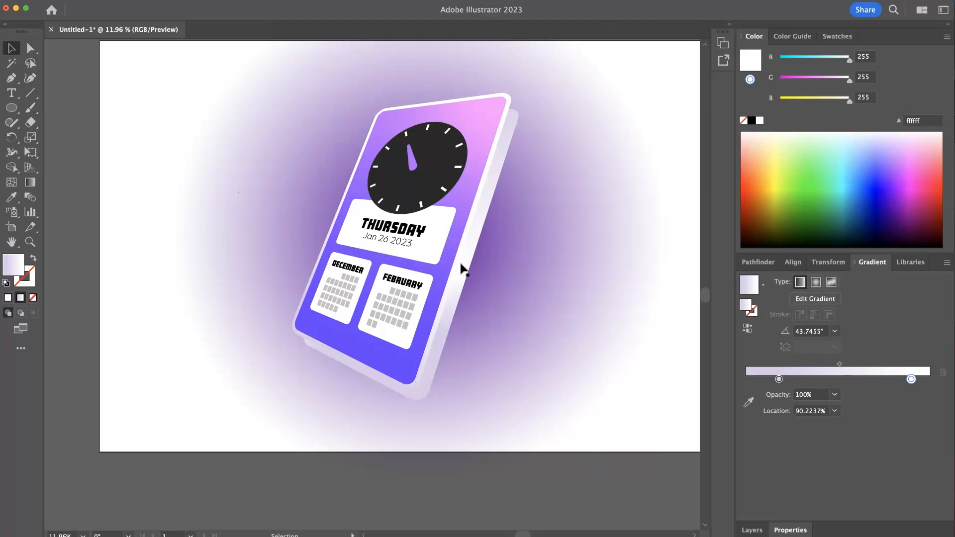
{"action": "left_click", "coordinate": [510, 102]}
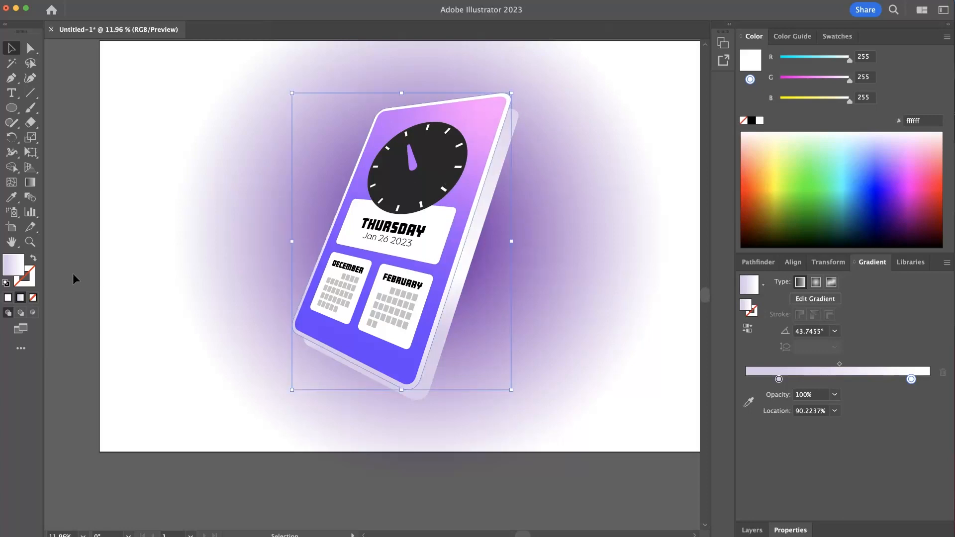
{"action": "left_click", "coordinate": [30, 199]}
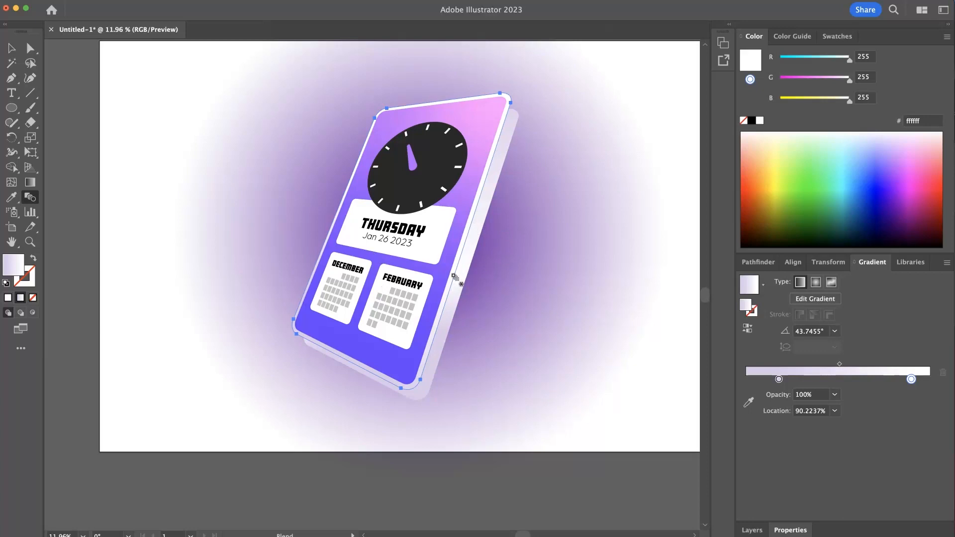
{"action": "left_click", "coordinate": [459, 284]}
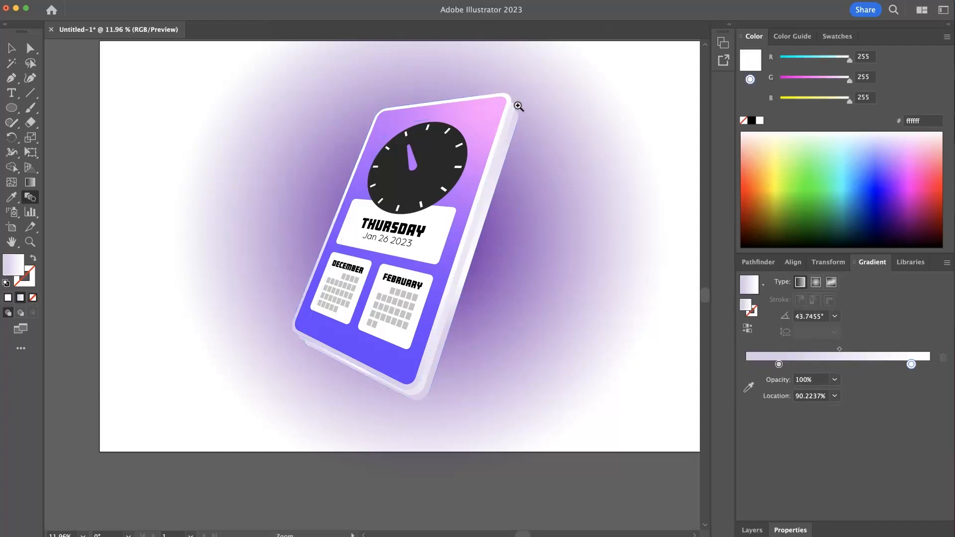
- Set the blend's spacing to Specified Distance of 1 px in Blend Options
{"action": "scroll", "coordinate": [512, 100], "scroll_direction": "up", "scroll_amount": 5}
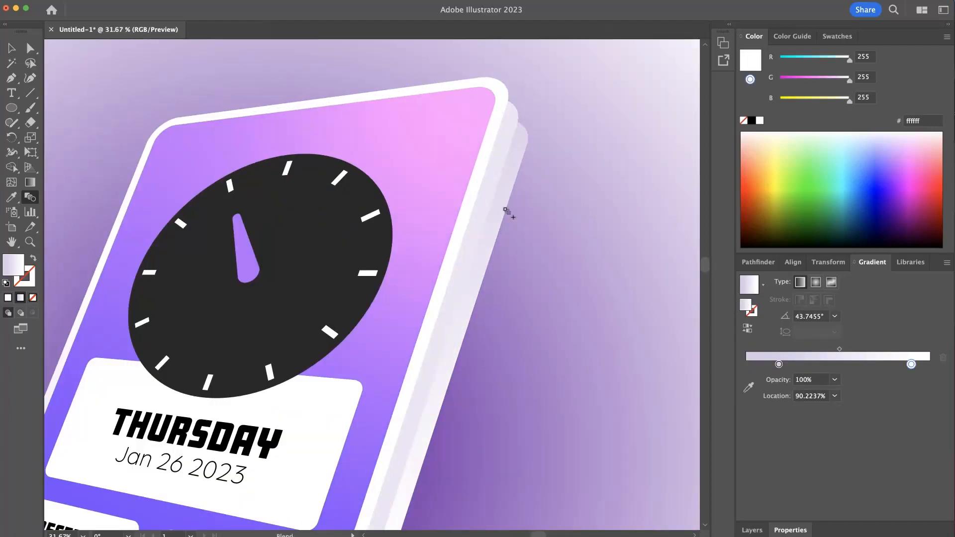
{"action": "scroll", "coordinate": [501, 206], "scroll_direction": "down", "scroll_amount": 3}
{"action": "scroll", "coordinate": [478, 199], "scroll_direction": "down", "scroll_amount": 3}
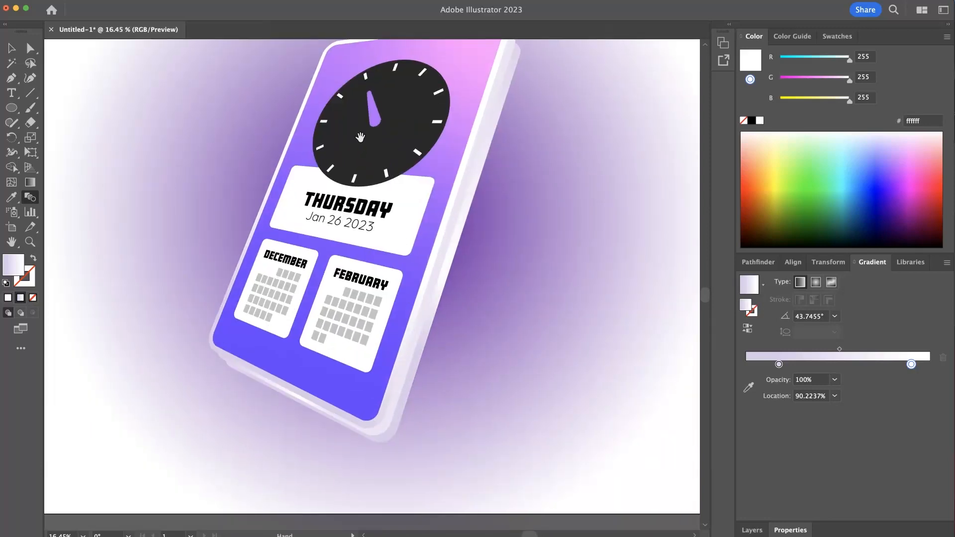
{"action": "scroll", "coordinate": [450, 225], "scroll_direction": "up", "scroll_amount": 4}
{"action": "left_click", "coordinate": [11, 48]}
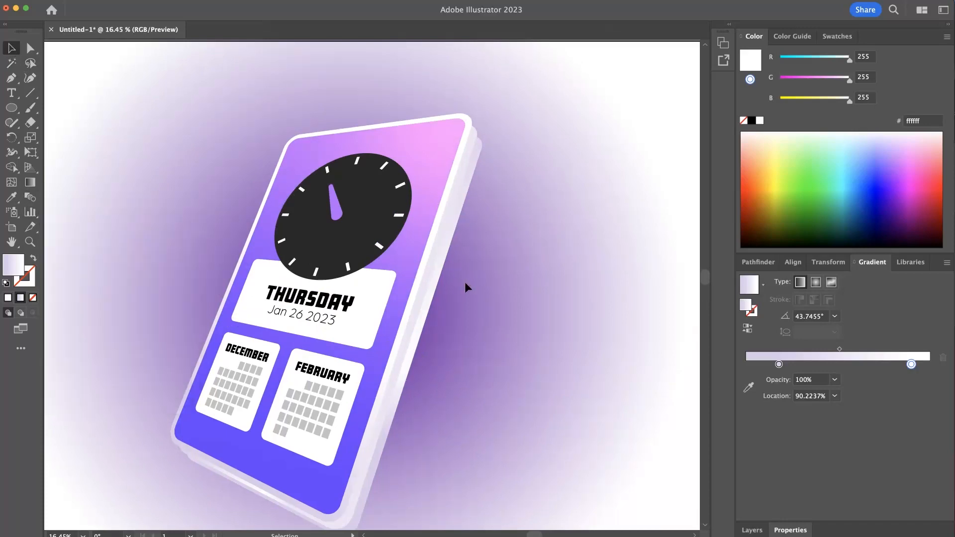
{"action": "left_click", "coordinate": [434, 280]}
{"action": "left_click", "coordinate": [30, 198]}
{"action": "double_click", "coordinate": [31, 197]}
{"action": "left_click_drag", "start_coordinate": [605, 323], "coordinate": [513, 292]}
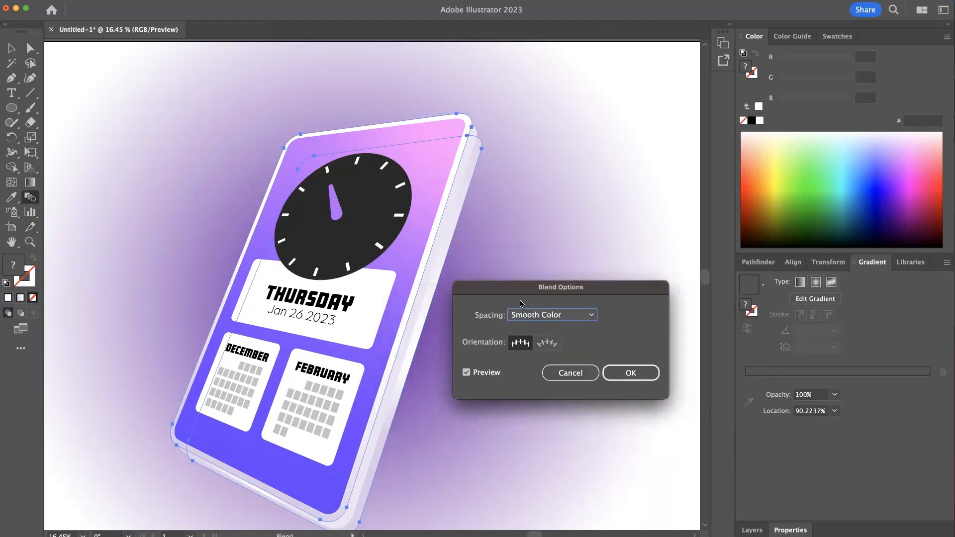
{"action": "left_click", "coordinate": [544, 318]}
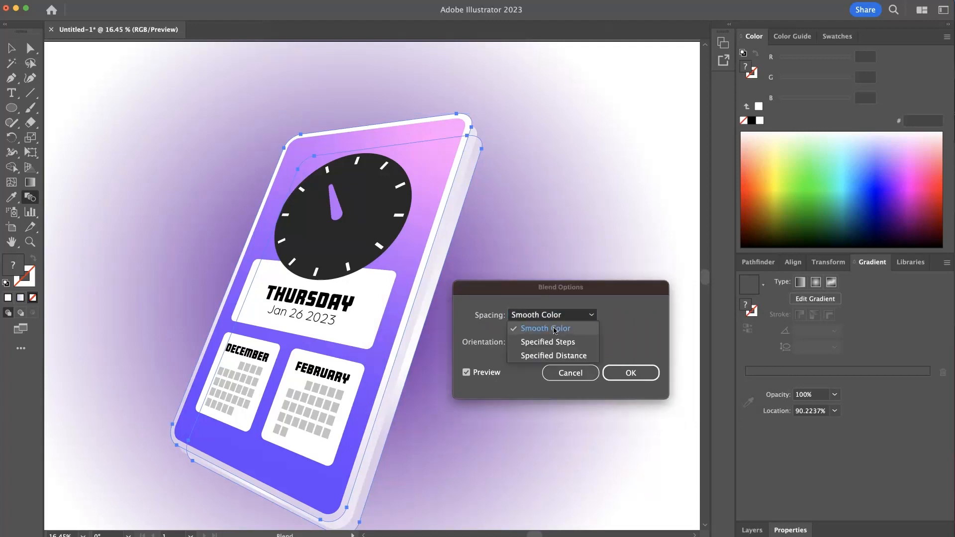
{"action": "left_click", "coordinate": [561, 356]}
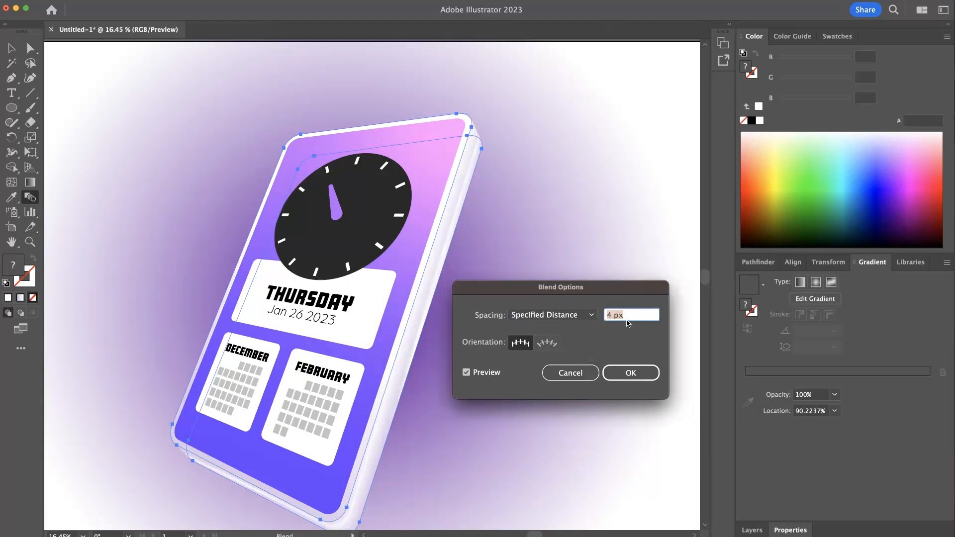
{"action": "type", "text": "1"}
{"action": "key", "text": "Tab"}
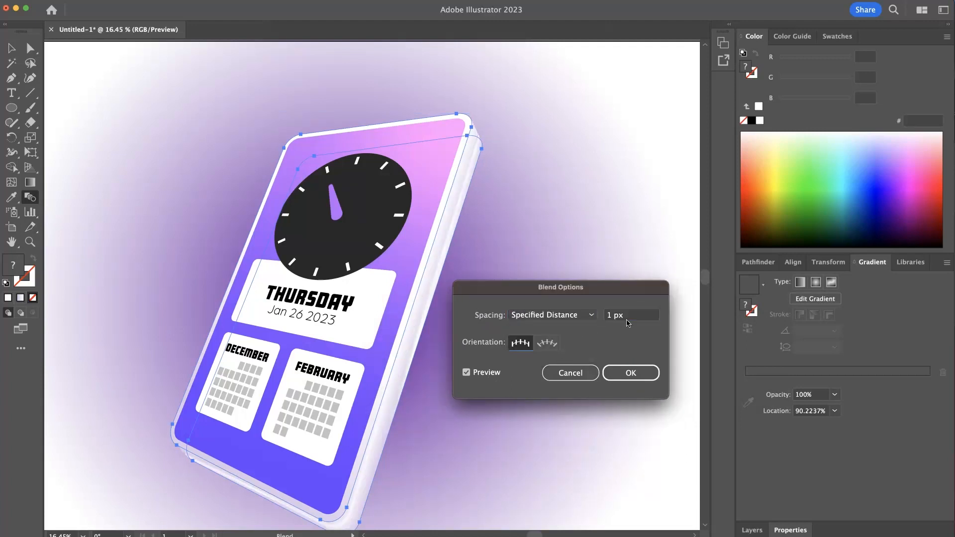
{"action": "left_click", "coordinate": [646, 372]}
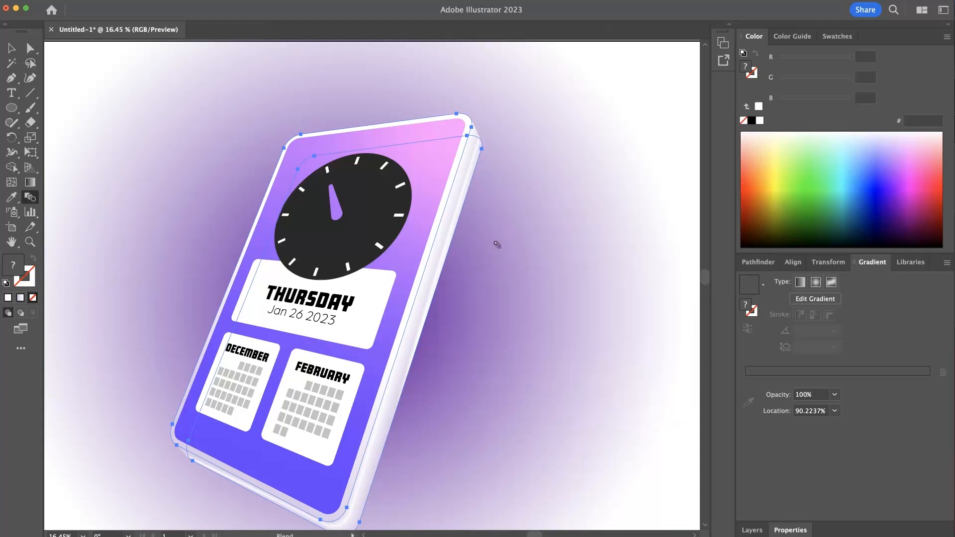
{"action": "key", "text": "v"}
{"action": "left_click", "coordinate": [510, 207]}
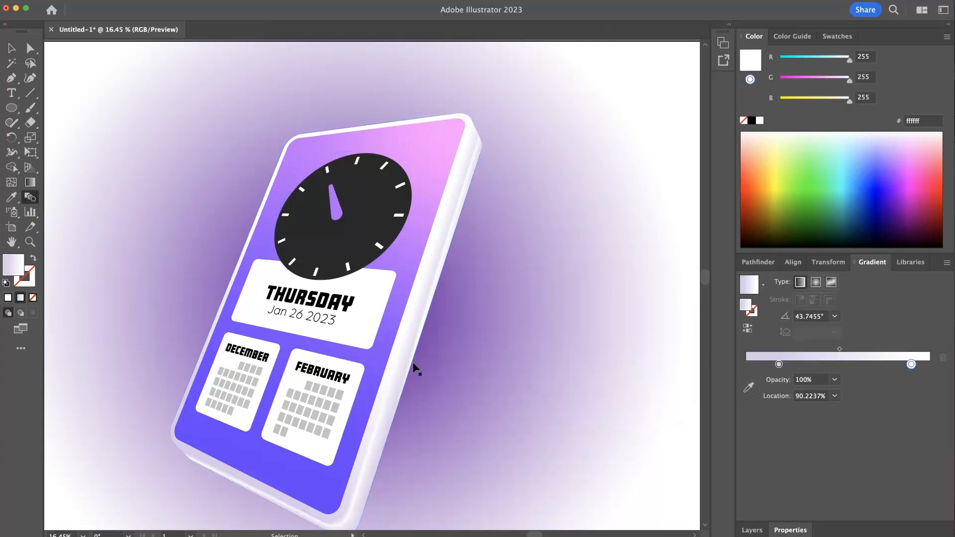
{"action": "key", "text": "w"}
{"action": "scroll", "coordinate": [469, 286], "scroll_direction": "down", "scroll_amount": 5}
{"action": "scroll", "coordinate": [506, 216], "scroll_direction": "up", "scroll_amount": 3}
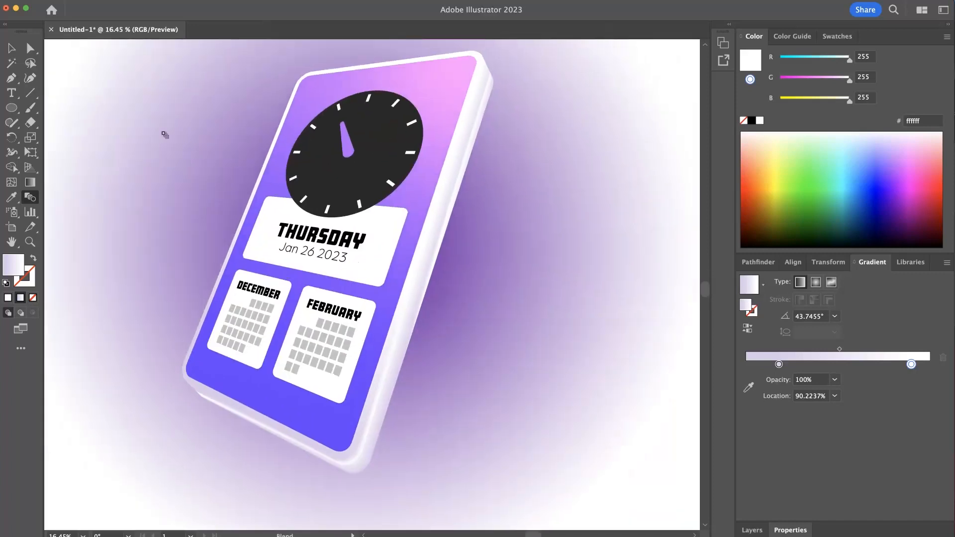
- Select the back duplicate inside the blend and redraw its gradient diagonally at about 39.5°
{"action": "left_click", "coordinate": [31, 48]}
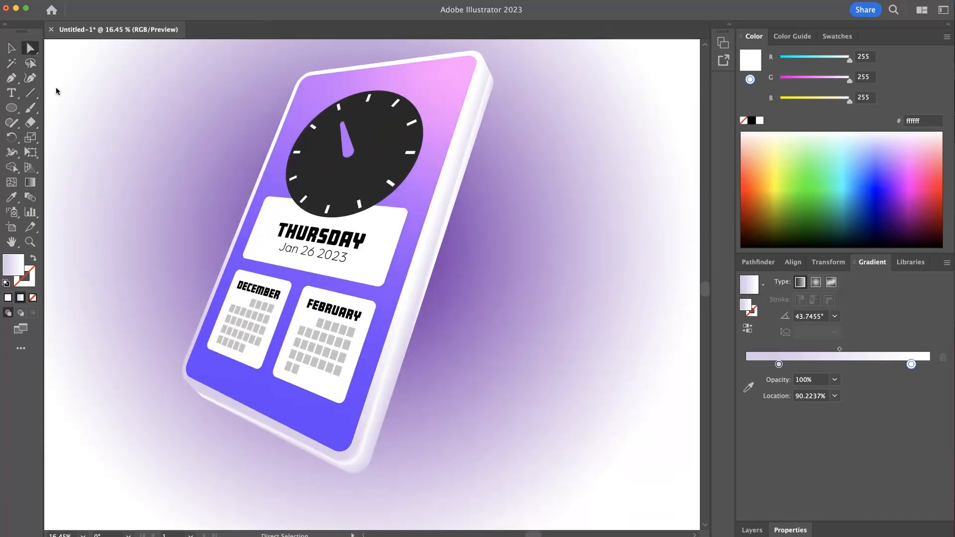
{"action": "left_click", "coordinate": [373, 443]}
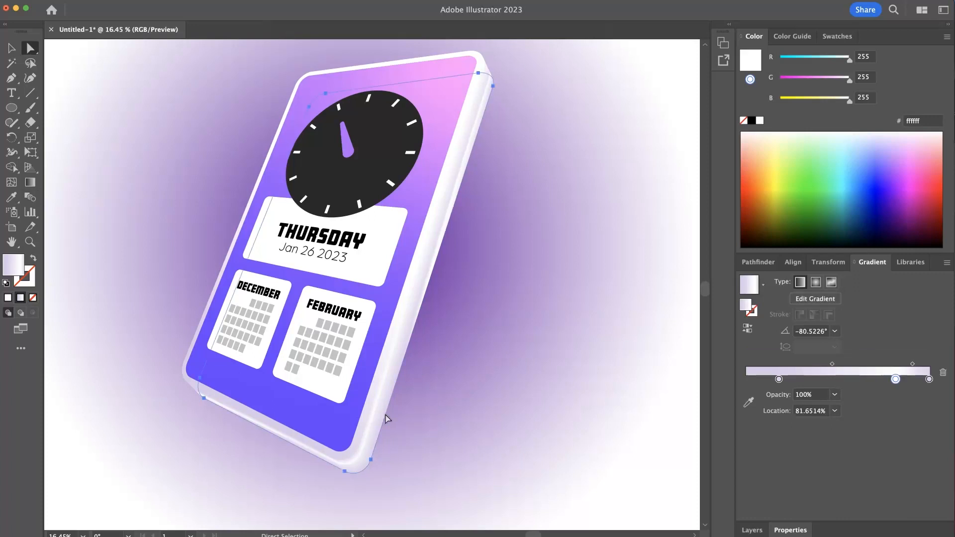
{"action": "left_click", "coordinate": [31, 182]}
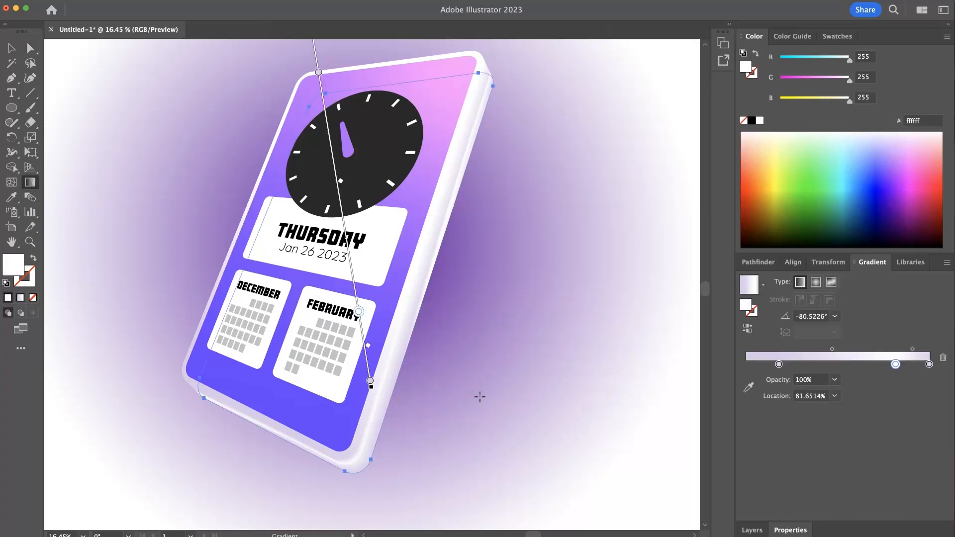
{"action": "left_click_drag", "start_coordinate": [256, 426], "coordinate": [428, 186]}
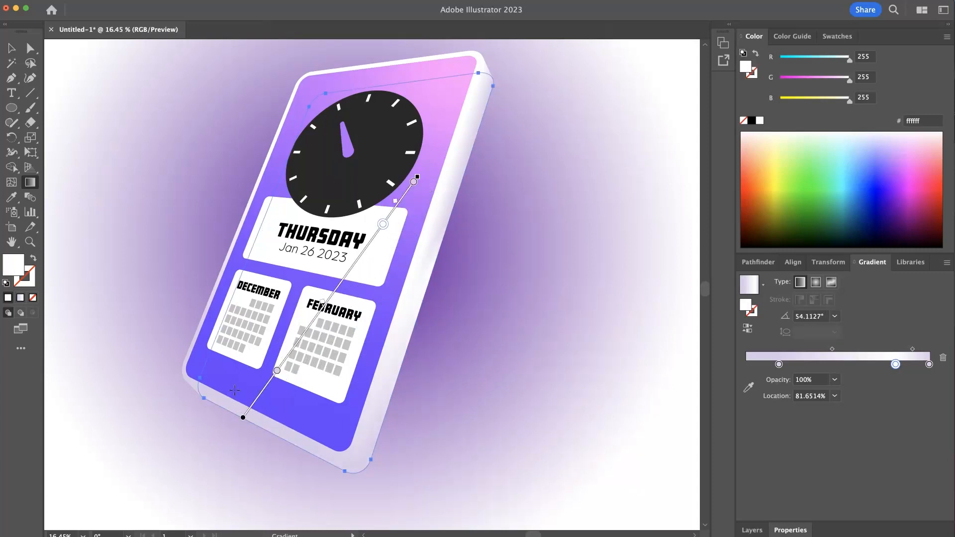
{"action": "mouse_move", "coordinate": [217, 407]}
{"action": "left_mouse_down"}
{"action": "mouse_move", "coordinate": [454, 98]}
{"action": "mouse_move", "coordinate": [443, 158]}
{"action": "mouse_move", "coordinate": [397, 209]}
{"action": "mouse_move", "coordinate": [342, 124]}
{"action": "mouse_move", "coordinate": [305, 117]}
{"action": "mouse_move", "coordinate": [411, 238]}
{"action": "mouse_move", "coordinate": [444, 247]}
{"action": "mouse_move", "coordinate": [397, 252]}
{"action": "left_mouse_up"}
{"action": "key", "text": "a"}
{"action": "left_click", "coordinate": [613, 424]}
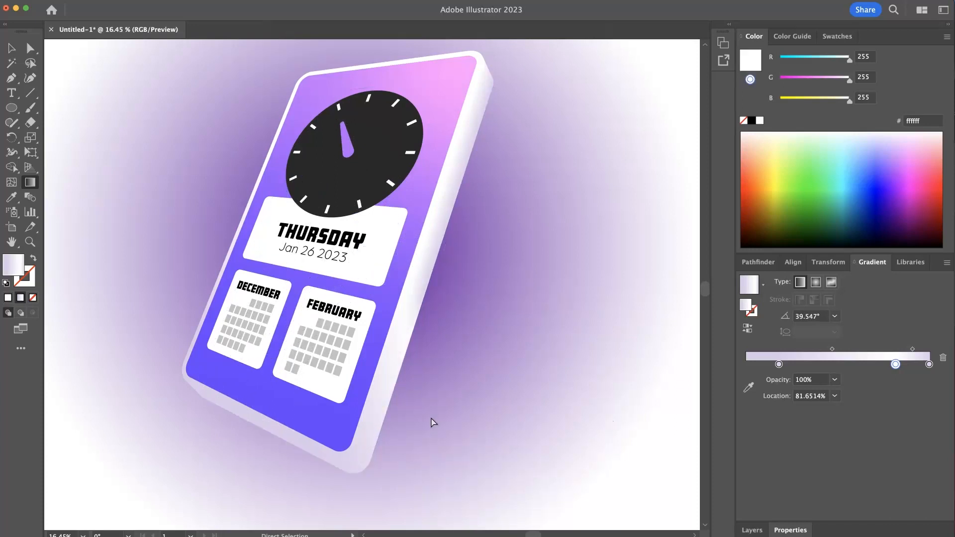
- Add a stop near the start of the back duplicate's gradient and darken it to H 268.7°, S 13.45%, B 67.06%
{"action": "key", "text": "g"}
{"action": "key", "text": "a"}
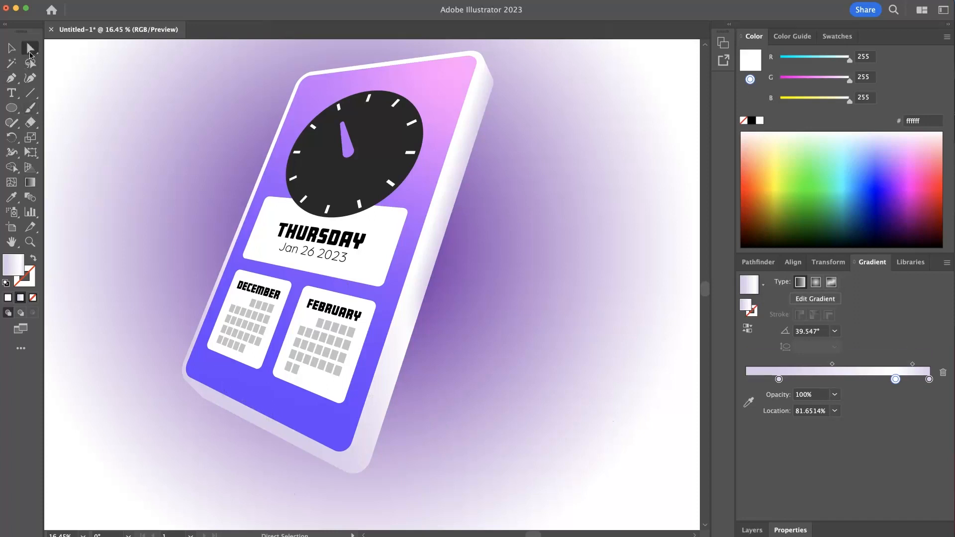
{"action": "left_click", "coordinate": [315, 458]}
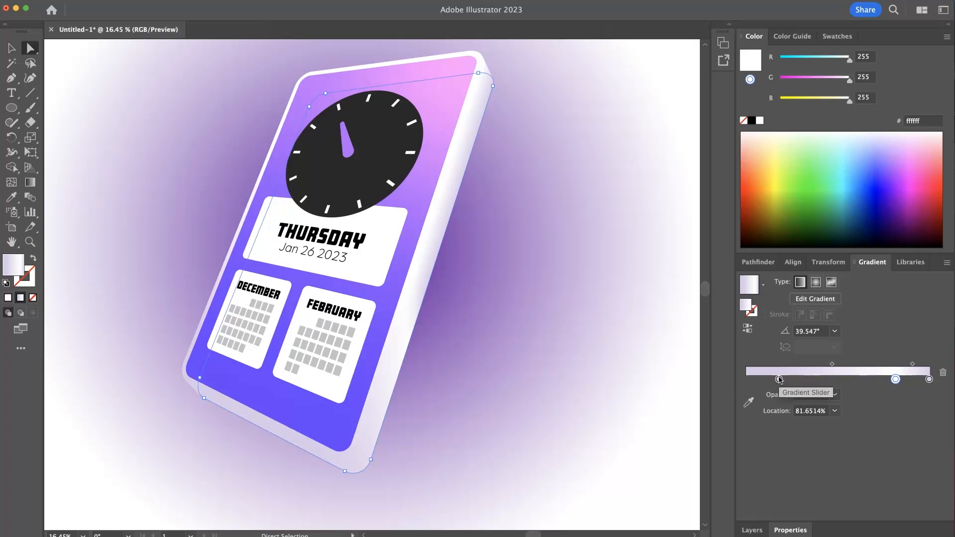
{"action": "left_click_drag", "start_coordinate": [780, 380], "coordinate": [756, 380]}
{"action": "left_click", "coordinate": [762, 380]}
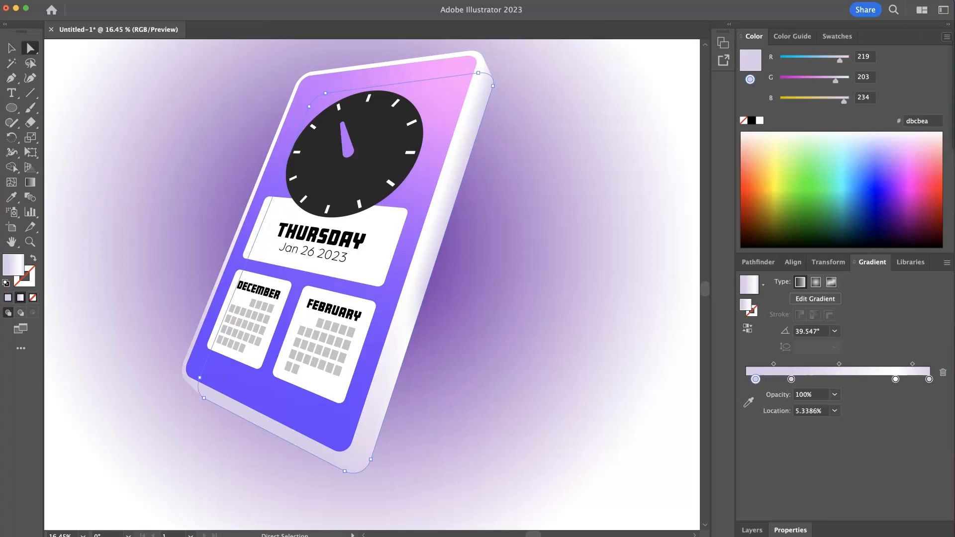
{"action": "left_click", "coordinate": [836, 85]}
{"action": "left_click_drag", "start_coordinate": [846, 103], "coordinate": [827, 105]}
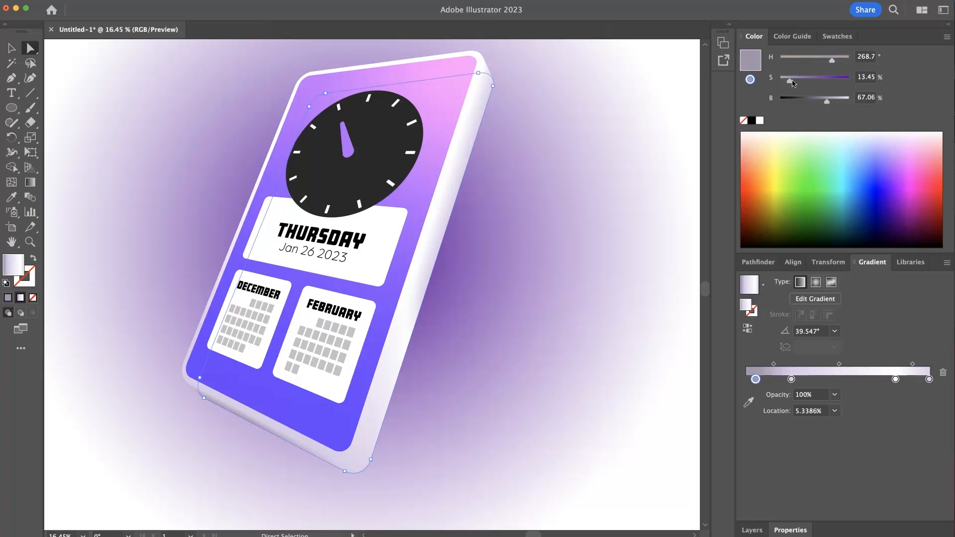
- Set the back duplicate's first gradient stop to B 80% and move the second stop to 33.35% location
{"action": "left_click_drag", "start_coordinate": [793, 84], "coordinate": [838, 104]}
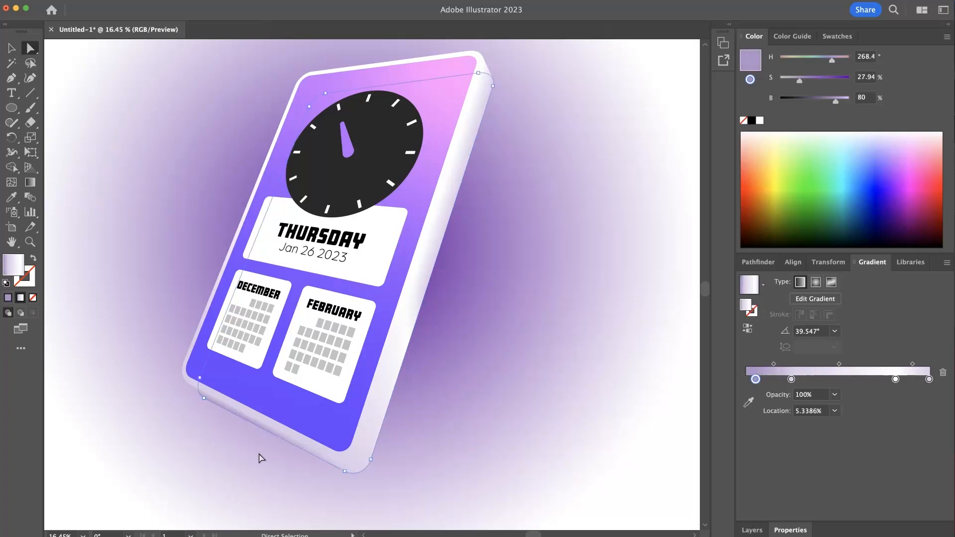
{"action": "left_click_drag", "start_coordinate": [792, 381], "coordinate": [807, 380]}
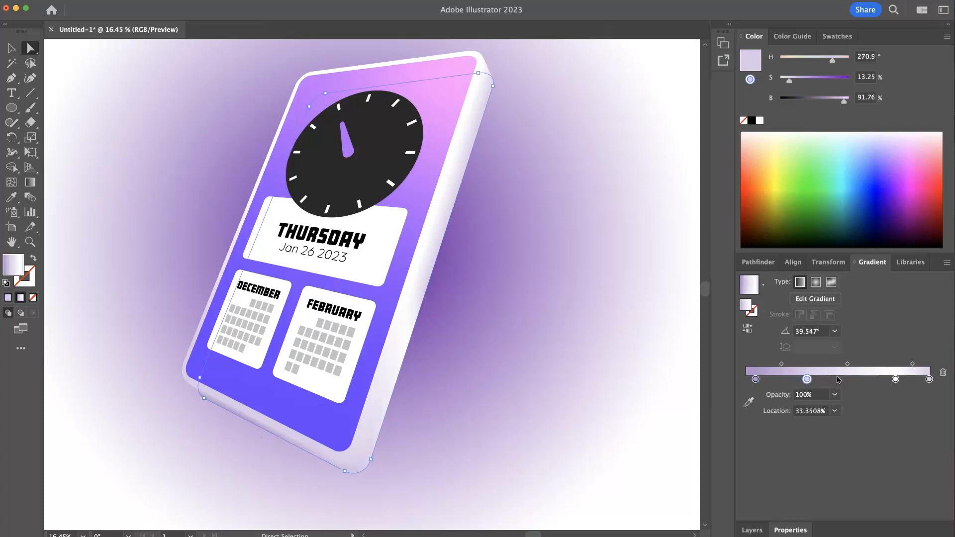
{"action": "left_click", "coordinate": [470, 430]}
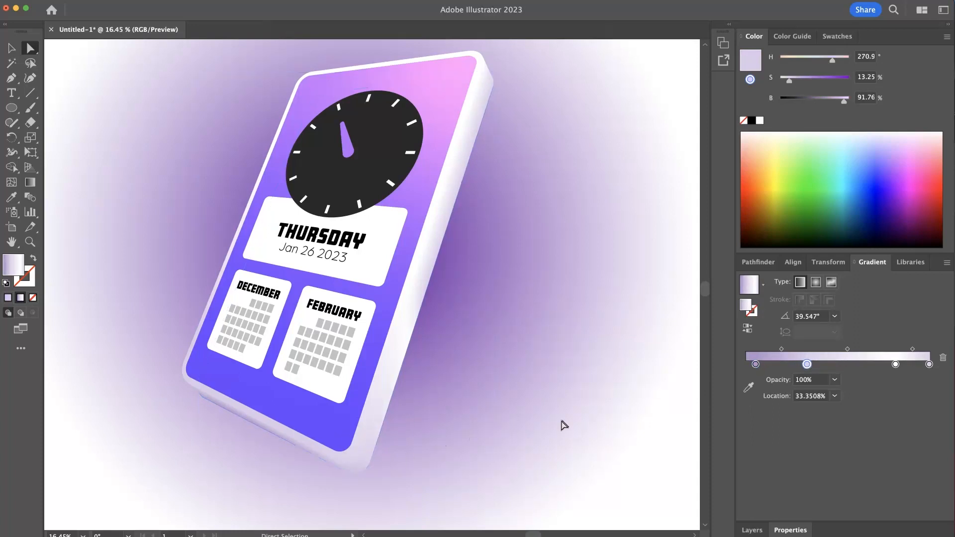
- Reselect the back duplicate and lower its first gradient stop's saturation to 19.12%
{"action": "left_click", "coordinate": [346, 472]}
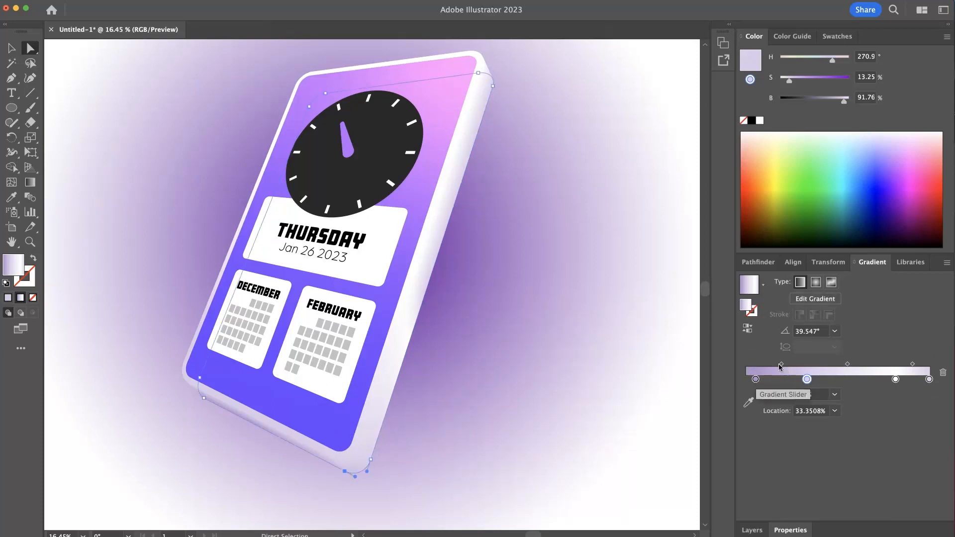
{"action": "left_click", "coordinate": [756, 379]}
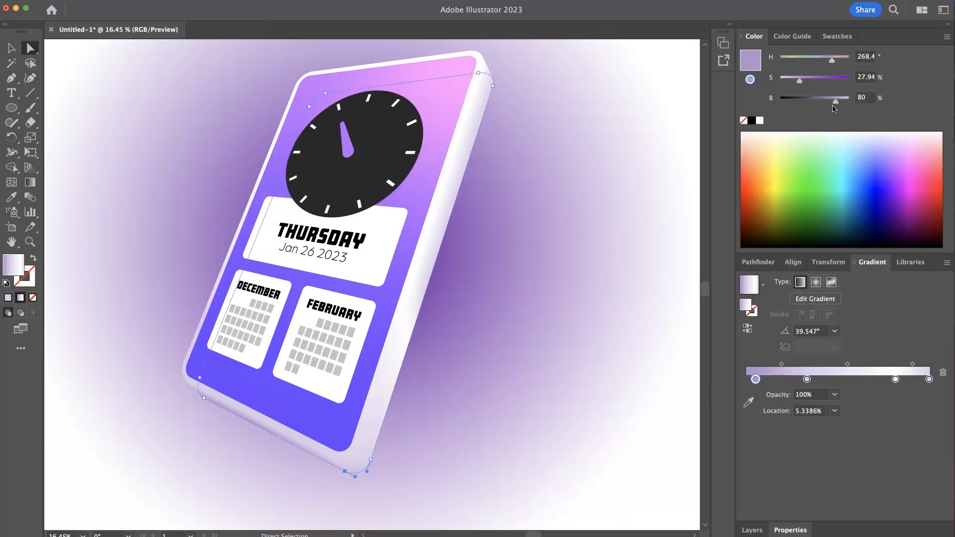
{"action": "left_click_drag", "start_coordinate": [800, 80], "coordinate": [793, 82]}
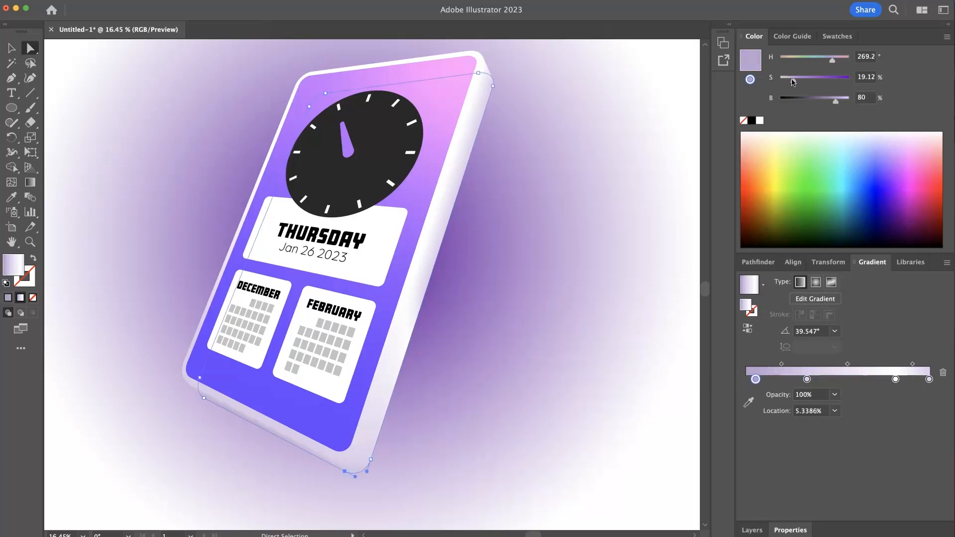
{"action": "left_click", "coordinate": [605, 166]}
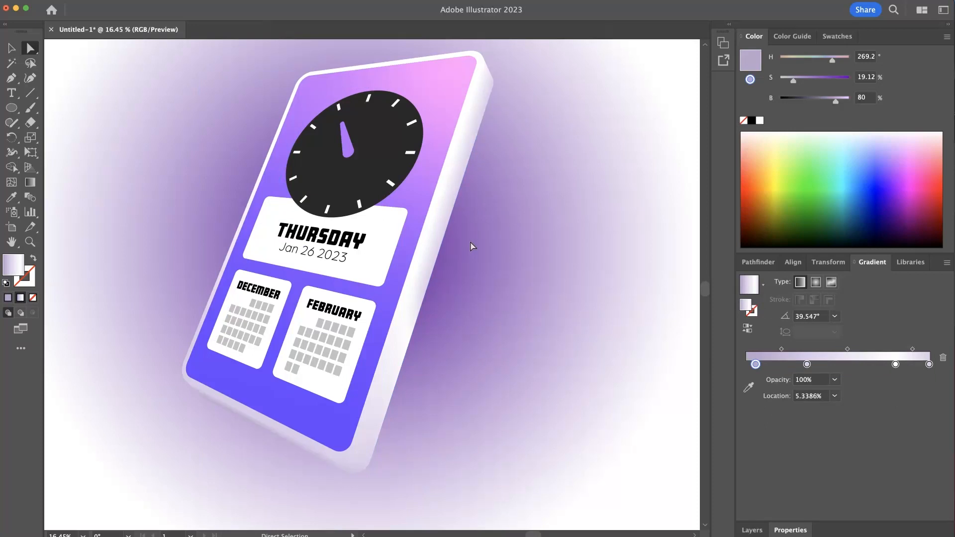
- Select the whole blend and lower its opacity to 61%
{"action": "left_click", "coordinate": [11, 48]}
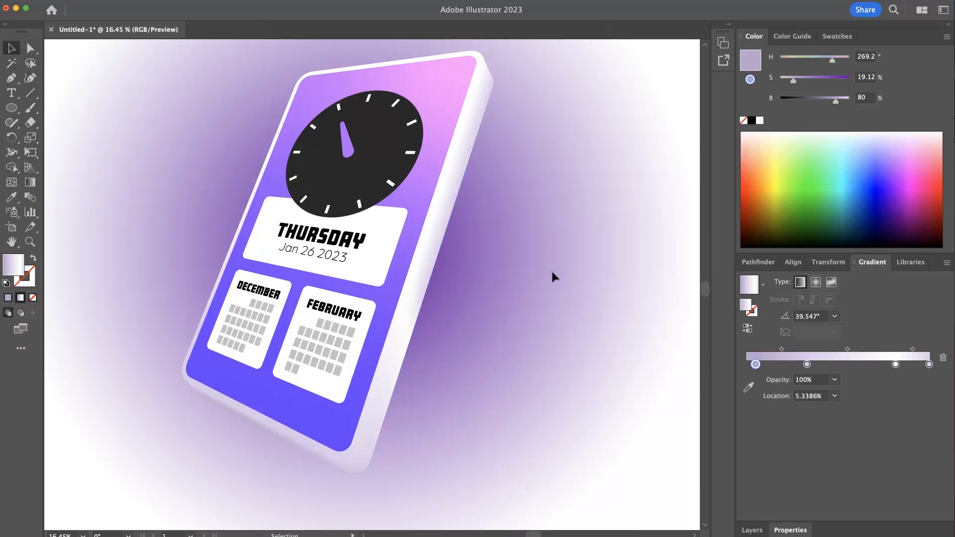
{"action": "left_click", "coordinate": [470, 139]}
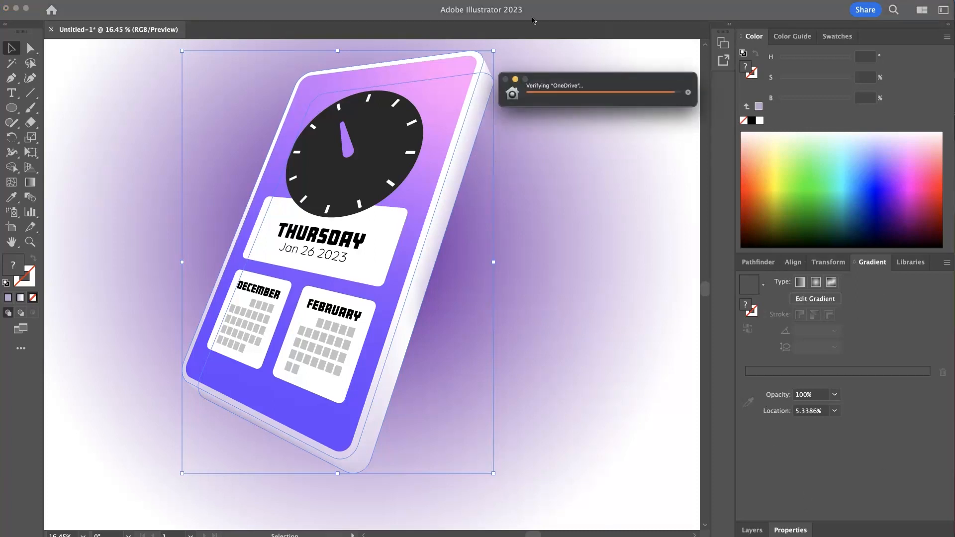
{"action": "left_click", "coordinate": [571, 18]}
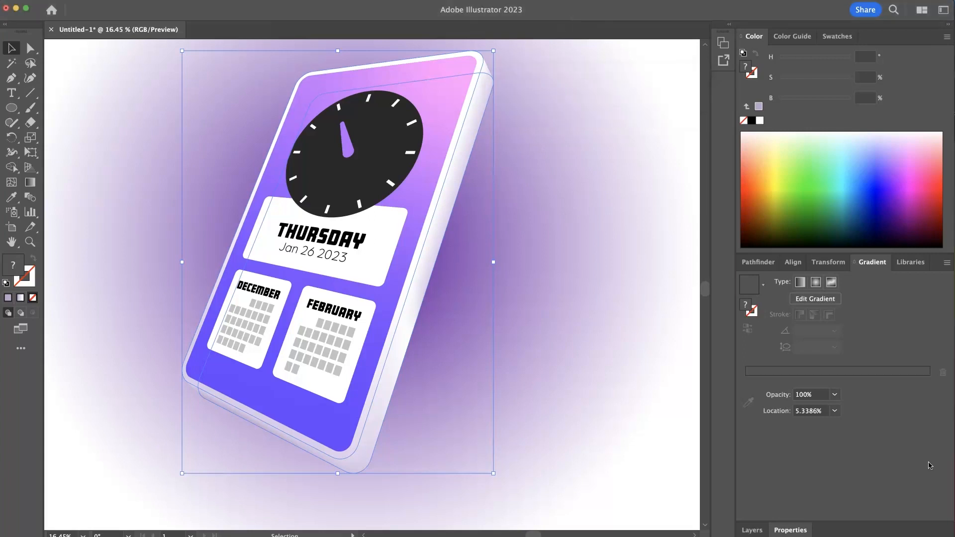
{"action": "left_click", "coordinate": [792, 531]}
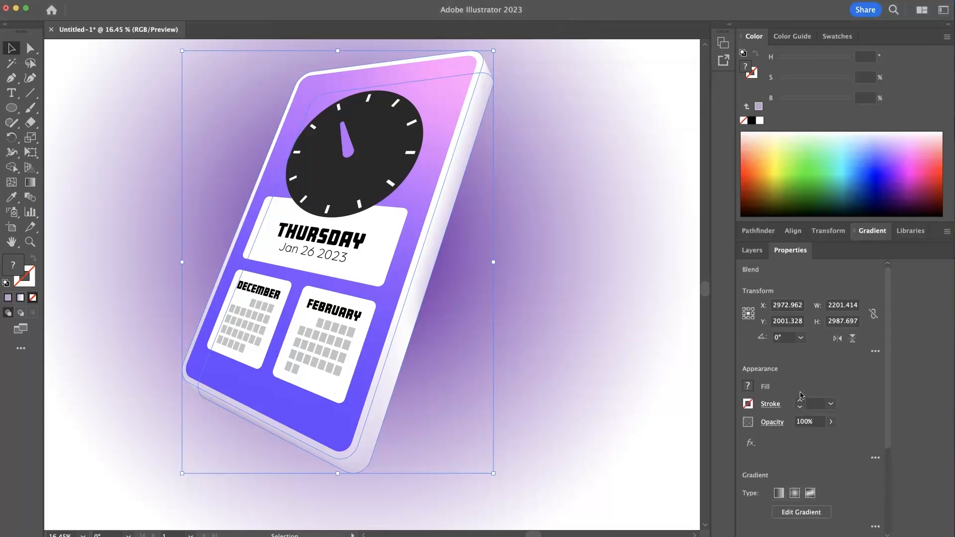
{"action": "left_click", "coordinate": [831, 422]}
{"action": "left_click_drag", "start_coordinate": [830, 437], "coordinate": [807, 441]}
{"action": "left_click", "coordinate": [595, 295]}
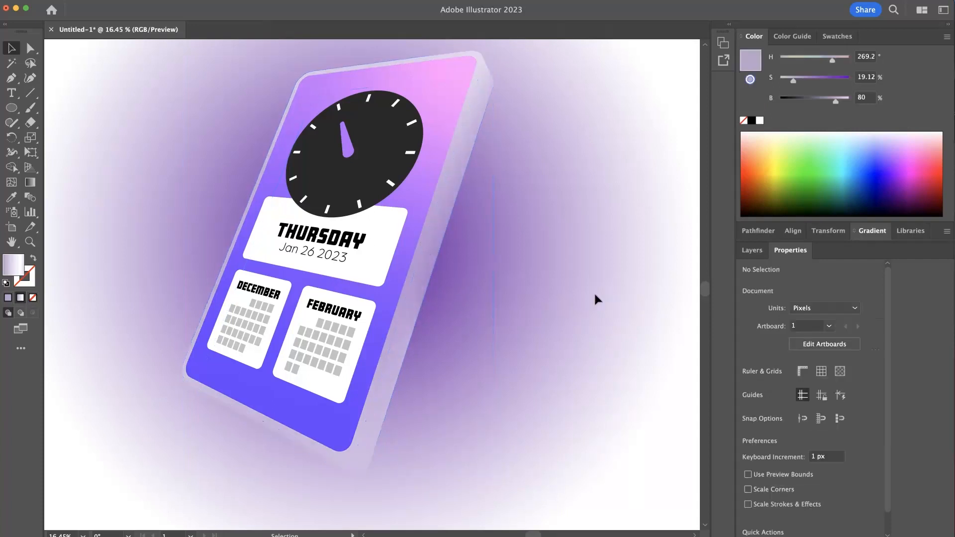
- Reselect the blend and raise its opacity back to about full
{"action": "key", "text": "super+z"}
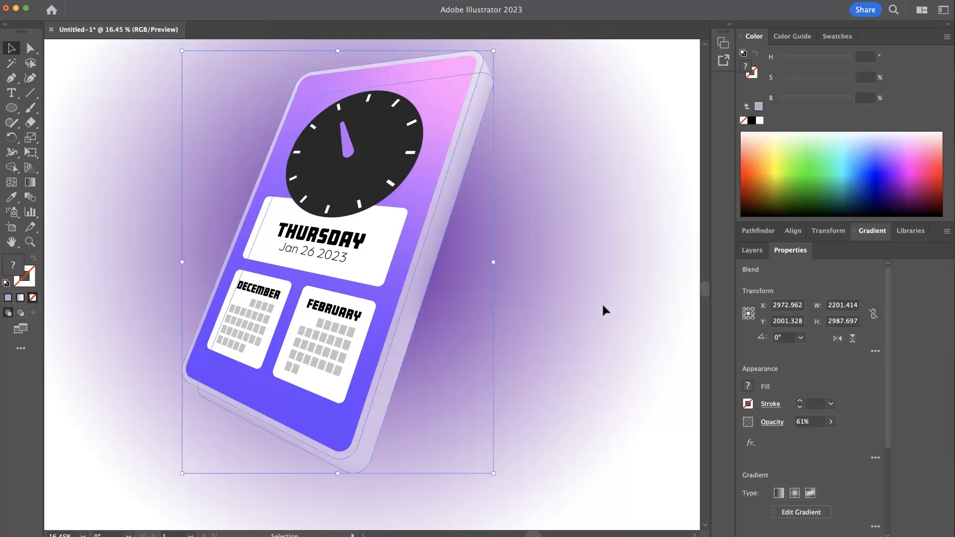
{"action": "left_click", "coordinate": [831, 422]}
{"action": "left_click_drag", "start_coordinate": [807, 440], "coordinate": [827, 440]}
{"action": "left_click", "coordinate": [580, 285]}
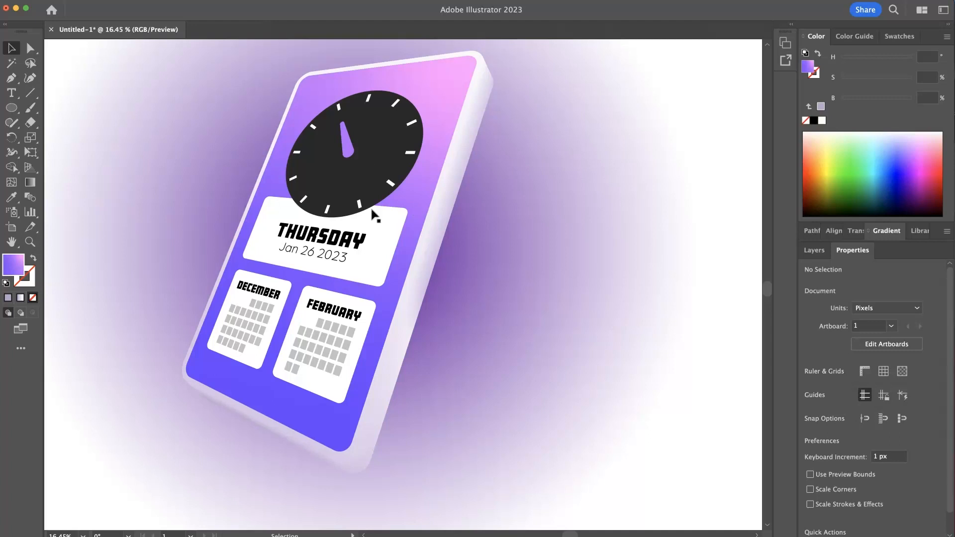
- Select the gradient path behind the clock hand and expand its appearance
{"action": "scroll", "coordinate": [393, 129], "scroll_direction": "up", "scroll_amount": 3}
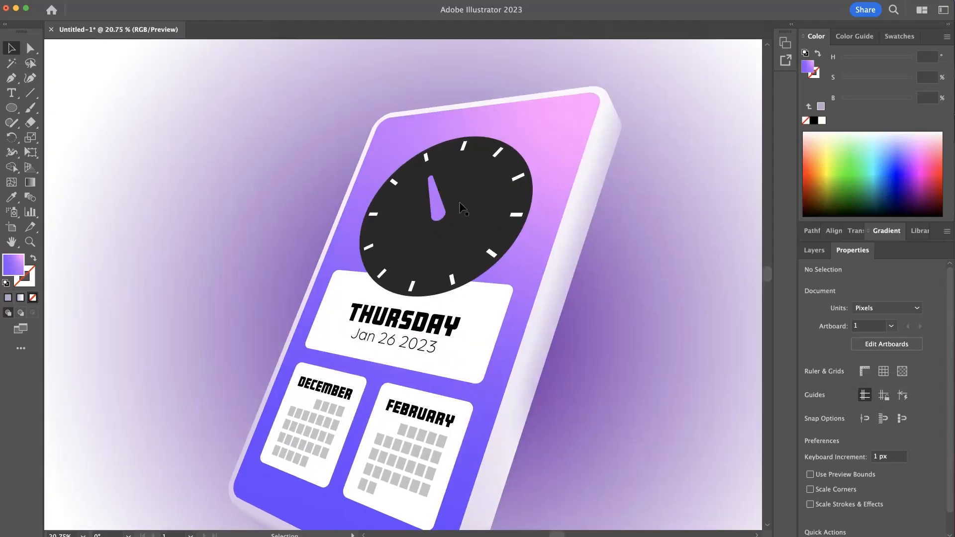
{"action": "left_click", "coordinate": [459, 202]}
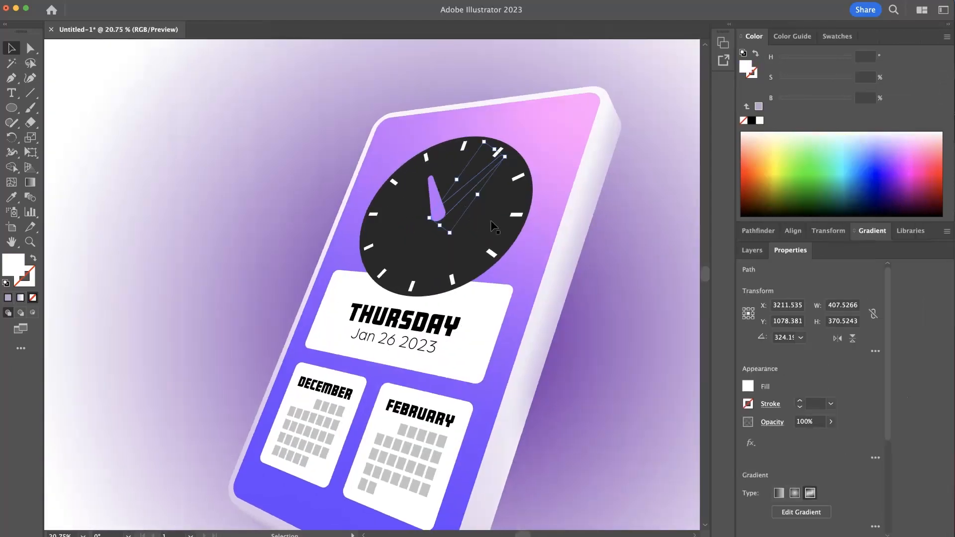
{"action": "left_click", "coordinate": [491, 219]}
{"action": "left_click", "coordinate": [456, 192]}
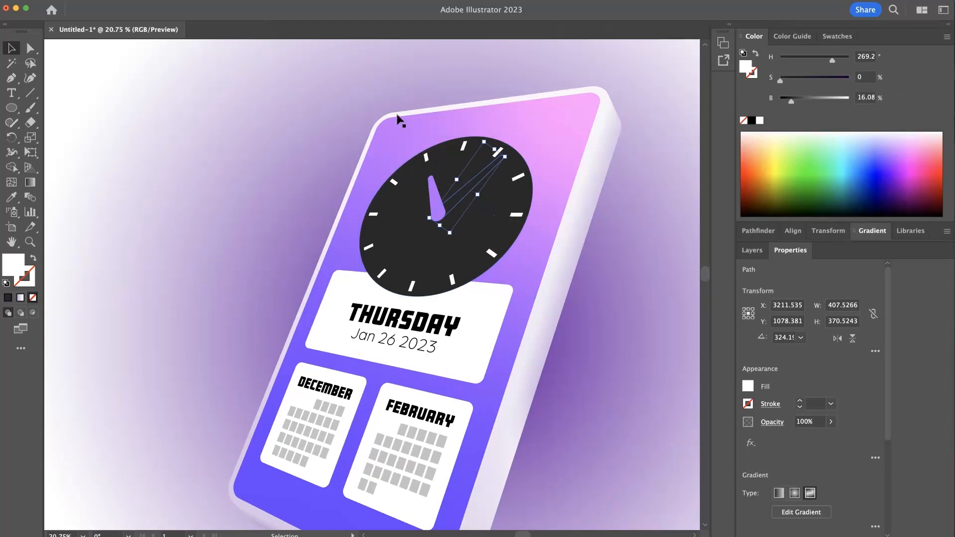
{"action": "left_click", "coordinate": [1, 1]}
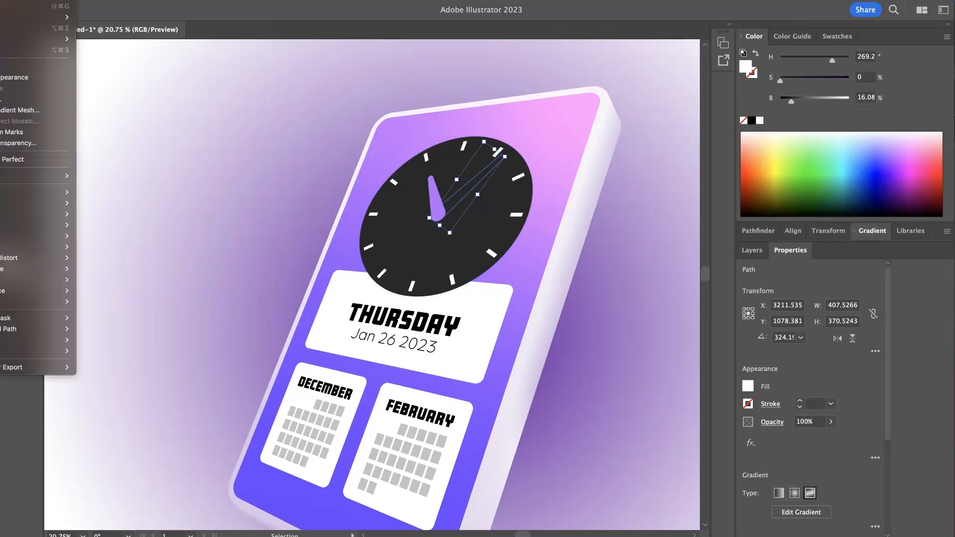
{"action": "left_click", "coordinate": [50, 77]}
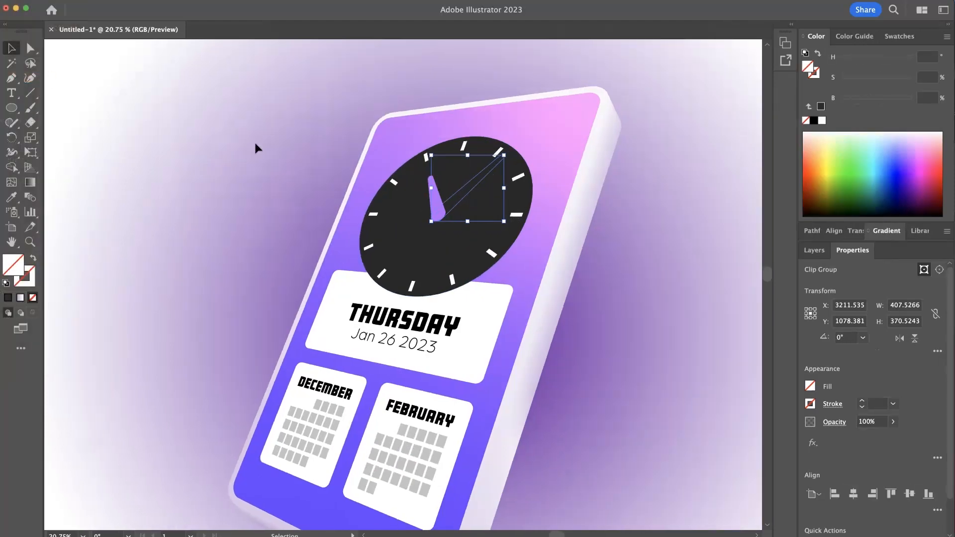
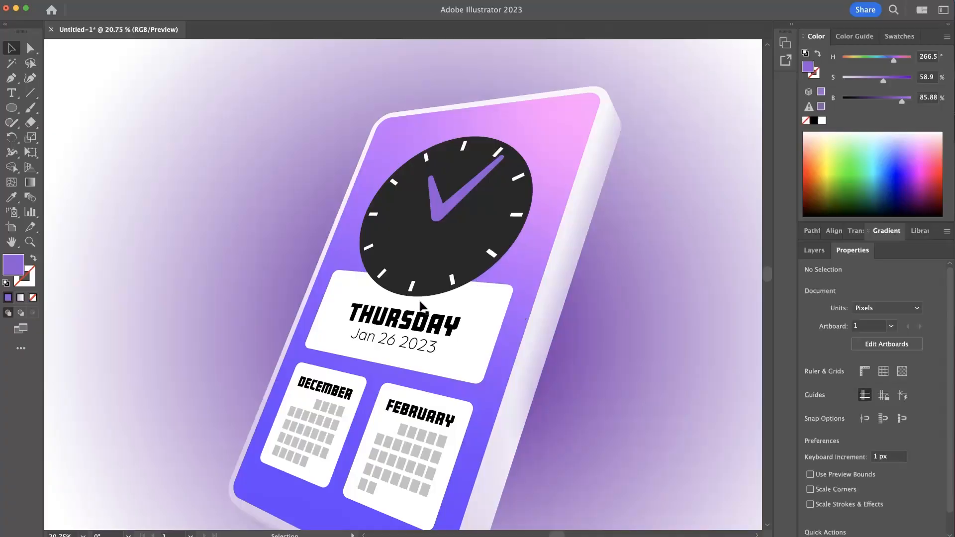
{"action": "left_click_drag", "start_coordinate": [472, 305], "coordinate": [453, 294]}
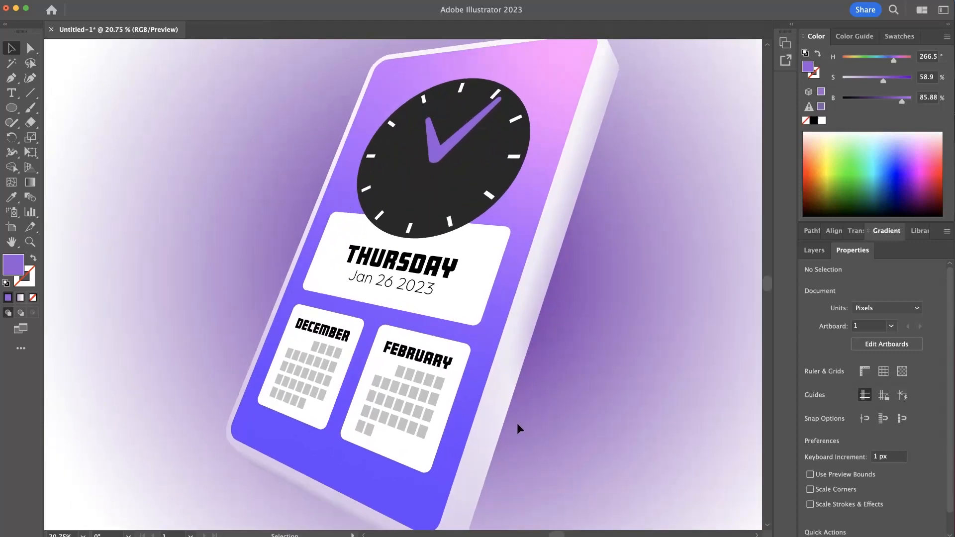
{"action": "scroll", "coordinate": [448, 204], "scroll_direction": "up", "scroll_amount": 3}
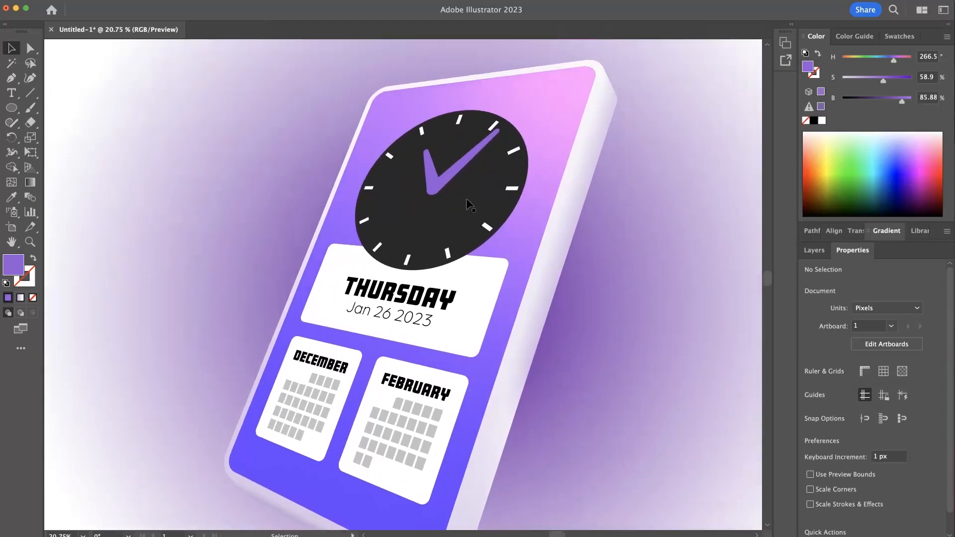
{"action": "left_click", "coordinate": [450, 180]}
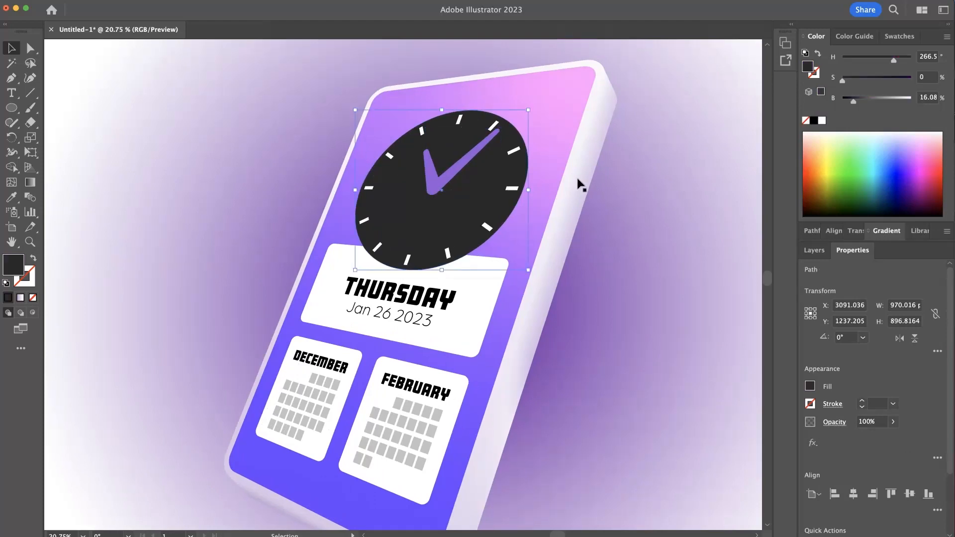
{"action": "left_click", "coordinate": [661, 196]}
{"action": "left_click", "coordinate": [455, 192]}
{"action": "left_click_drag", "start_coordinate": [456, 193], "coordinate": [413, 198]}
{"action": "key", "text": "super+z"}
- Select the clock's tick marks together with its face and hands, and move the clock up and left past the card's edge
{"action": "left_click", "coordinate": [448, 255], "text": "shift"}
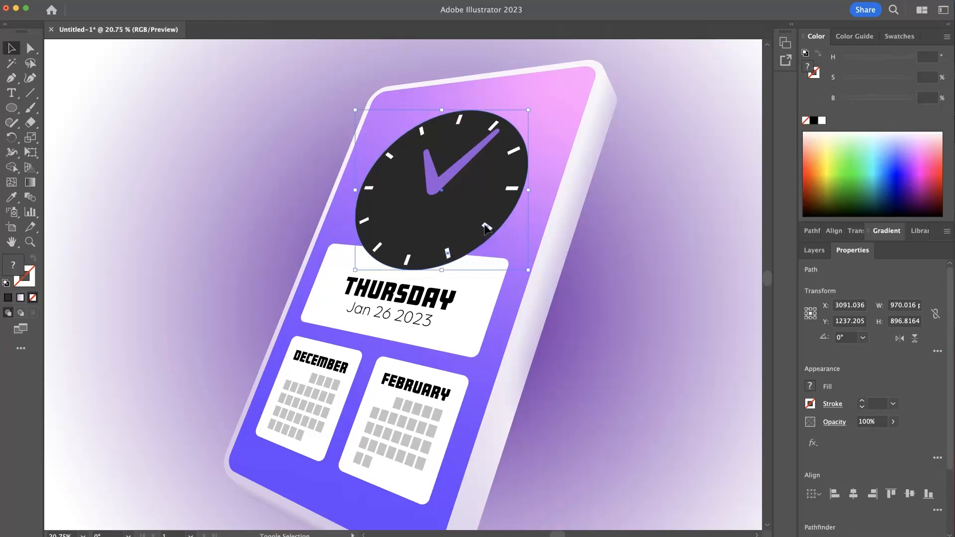
{"action": "left_click", "coordinate": [488, 228], "text": "shift"}
{"action": "left_click", "coordinate": [512, 189], "text": "shift"}
{"action": "left_click", "coordinate": [514, 151], "text": "shift"}
{"action": "left_click", "coordinate": [494, 126], "text": "shift"}
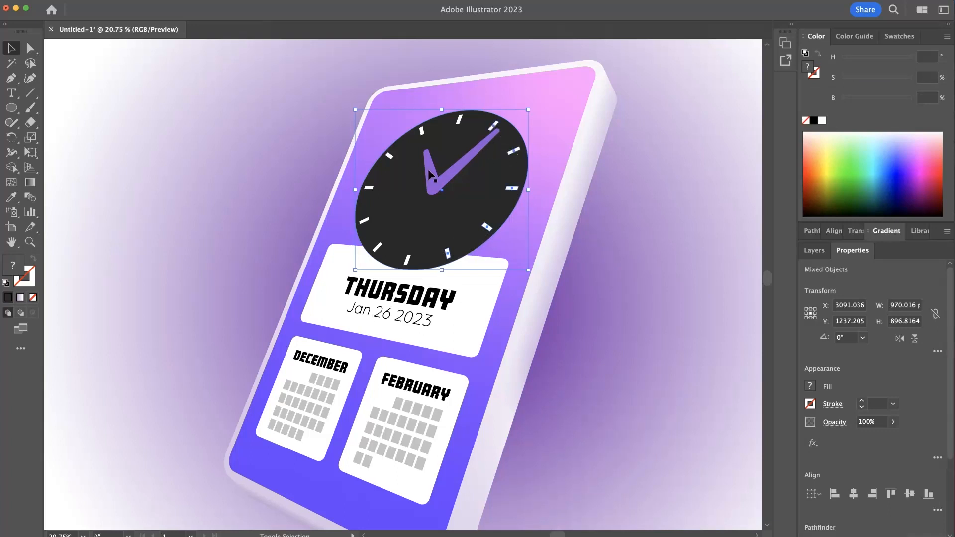
{"action": "left_click", "coordinate": [459, 121], "text": "shift"}
{"action": "left_click", "coordinate": [422, 134], "text": "shift"}
{"action": "left_click", "coordinate": [369, 189], "text": "shift"}
{"action": "left_click", "coordinate": [366, 221], "text": "shift"}
{"action": "left_click", "coordinate": [377, 249], "text": "shift"}
{"action": "left_click", "coordinate": [407, 261], "text": "shift"}
{"action": "left_click_drag", "start_coordinate": [443, 222], "coordinate": [408, 211]}
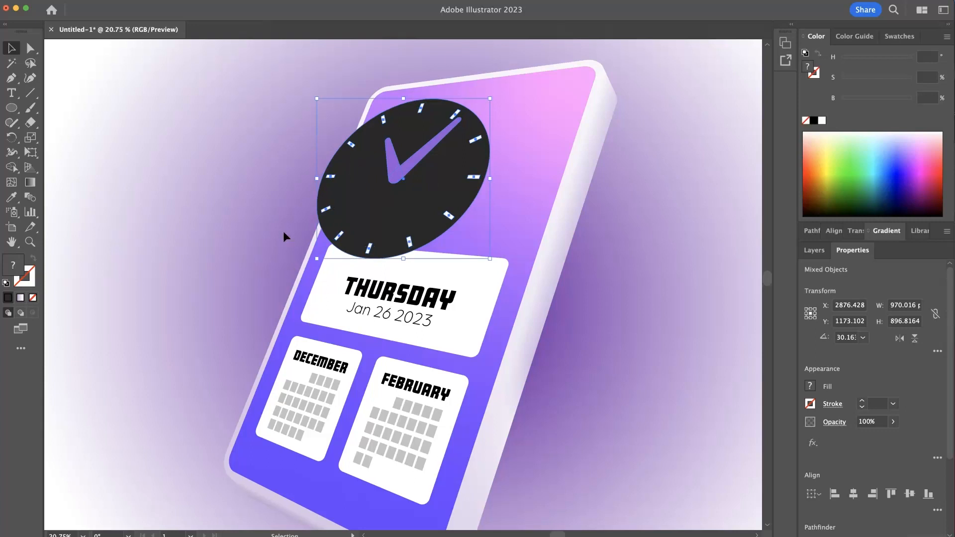
- Group the clock's parts and skew the group slightly left and upward from its upper edge with Free Transform
{"action": "key", "text": "a"}
{"action": "key", "text": "v"}
{"action": "left_click", "coordinate": [31, 152]}
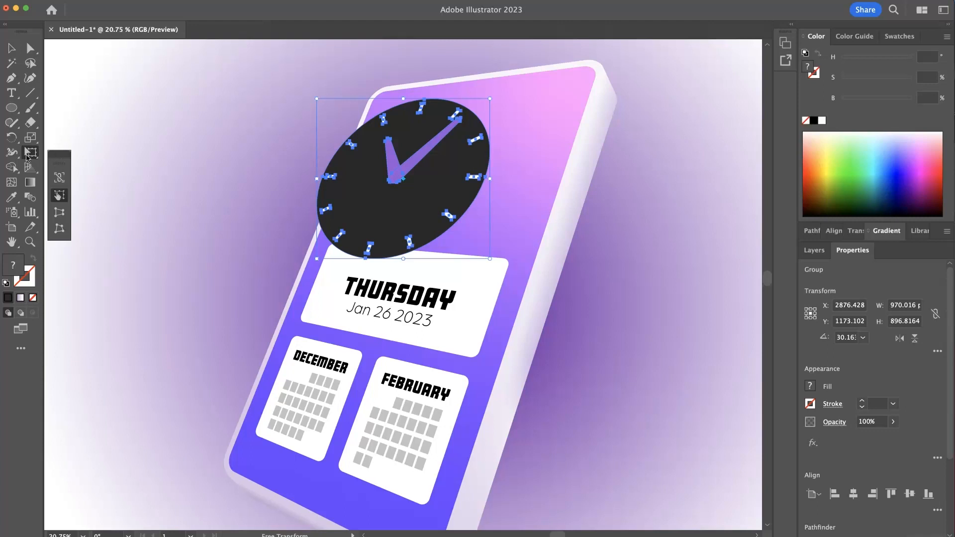
{"action": "left_click_drag", "start_coordinate": [405, 99], "coordinate": [399, 98]}
{"action": "left_click_drag", "start_coordinate": [400, 258], "coordinate": [400, 258]}
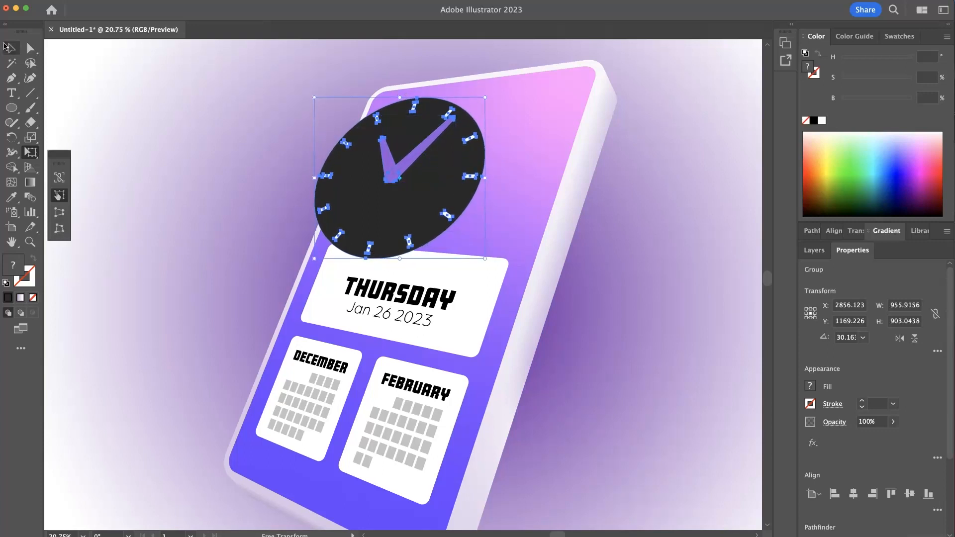
{"action": "left_click", "coordinate": [5, 46]}
{"action": "left_click", "coordinate": [198, 168]}
- Display the artwork as outlines to inspect the clock hands, and ungroup the clock's parts
{"action": "key", "text": "super+y"}
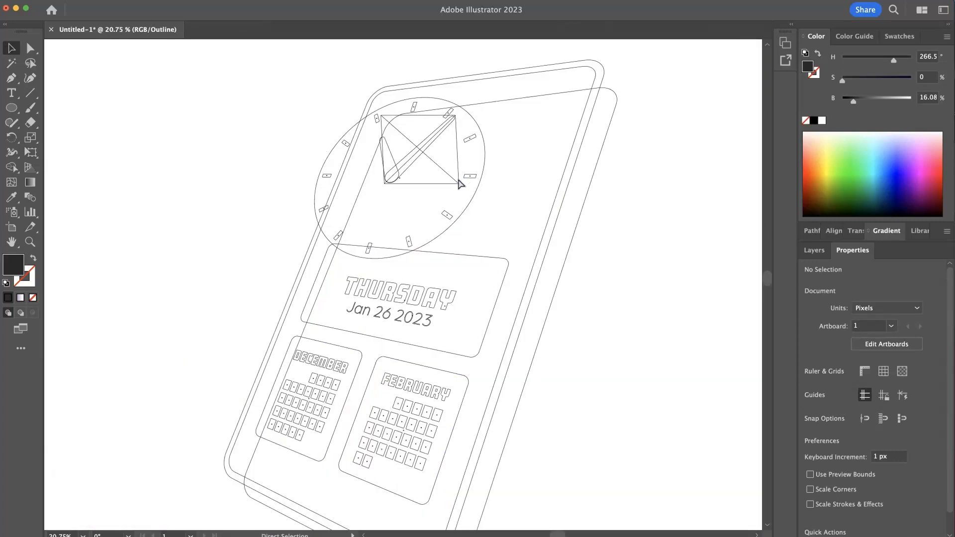
{"action": "left_click_drag", "start_coordinate": [449, 188], "coordinate": [459, 179]}
{"action": "left_click", "coordinate": [389, 177]}
{"action": "left_click_drag", "start_coordinate": [417, 144], "coordinate": [579, 156]}
{"action": "left_click_drag", "start_coordinate": [417, 101], "coordinate": [412, 224]}
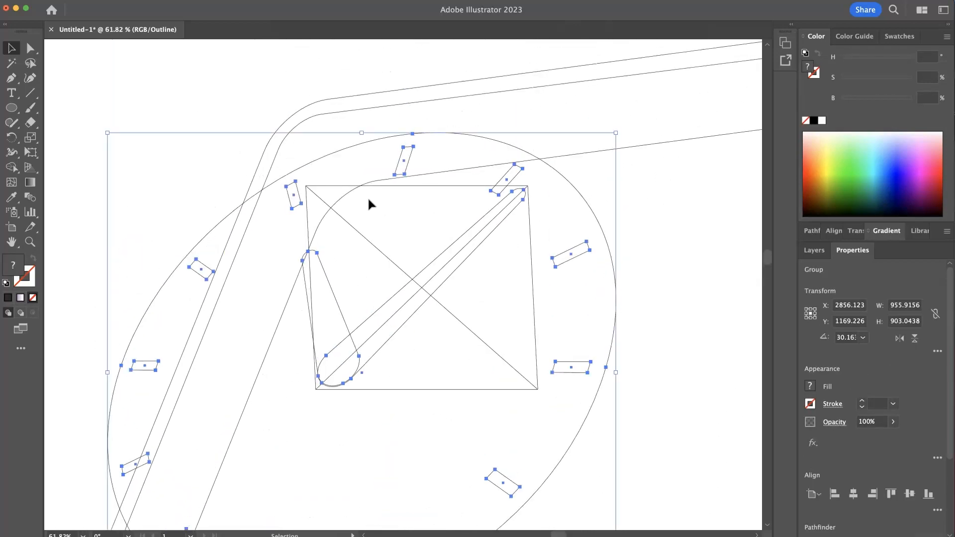
{"action": "left_click", "coordinate": [366, 294]}
{"action": "key", "text": "super+y"}
{"action": "key", "text": "super+y"}
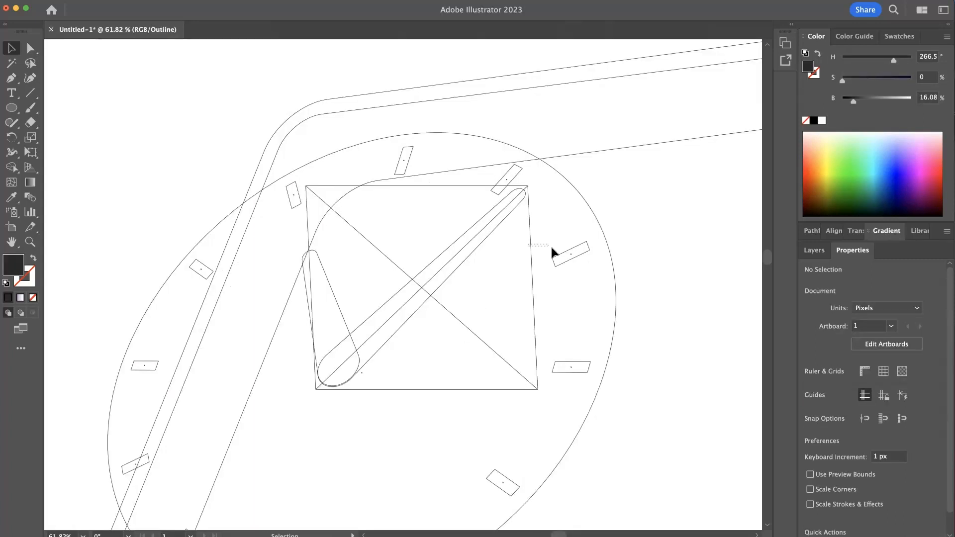
{"action": "left_click", "coordinate": [481, 244]}
{"action": "key", "text": "super+shift+g"}
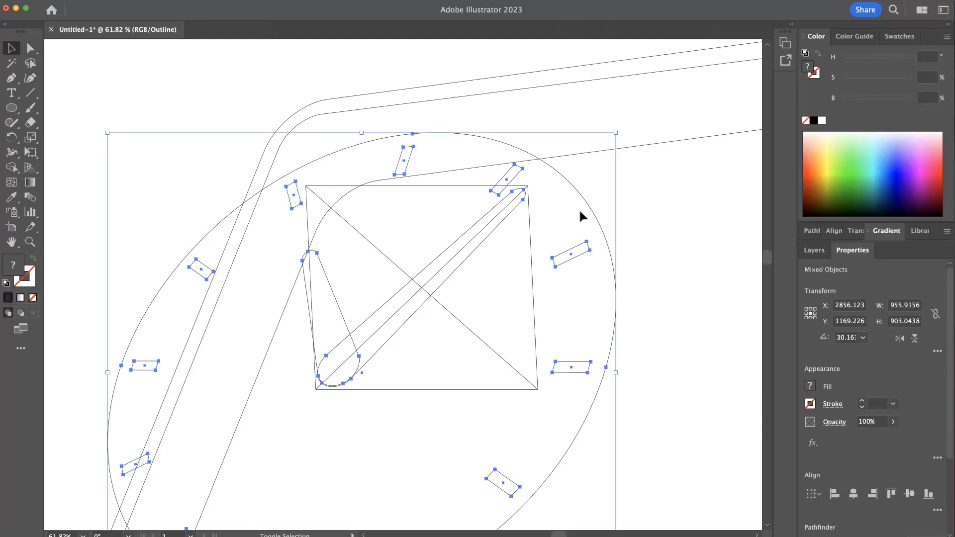
- Delete the non-native art inside the clock hand's clip group in Layer 1
{"action": "left_click", "coordinate": [815, 251]}
{"action": "left_click", "coordinate": [774, 270]}
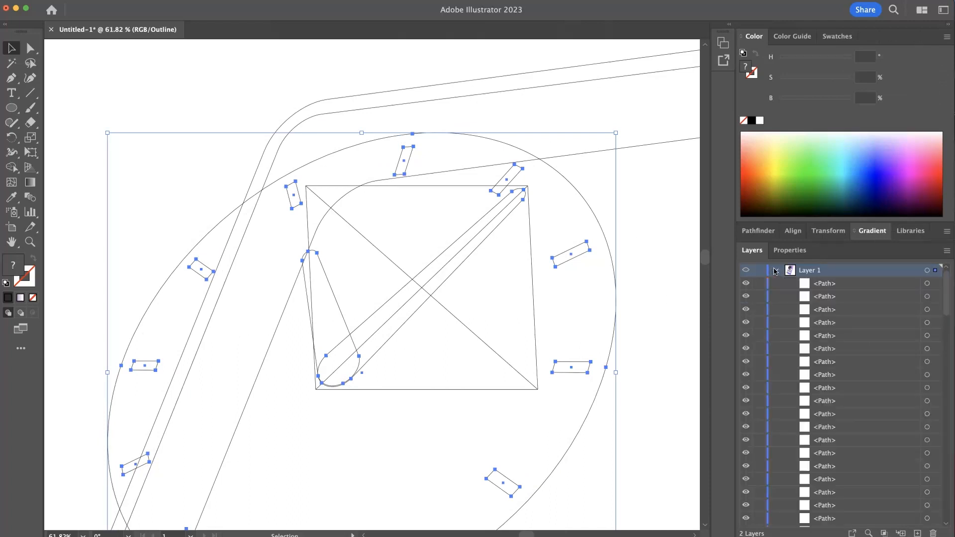
{"action": "scroll", "coordinate": [836, 398], "scroll_direction": "down", "scroll_amount": 1}
{"action": "scroll", "coordinate": [836, 398], "scroll_direction": "down", "scroll_amount": 10}
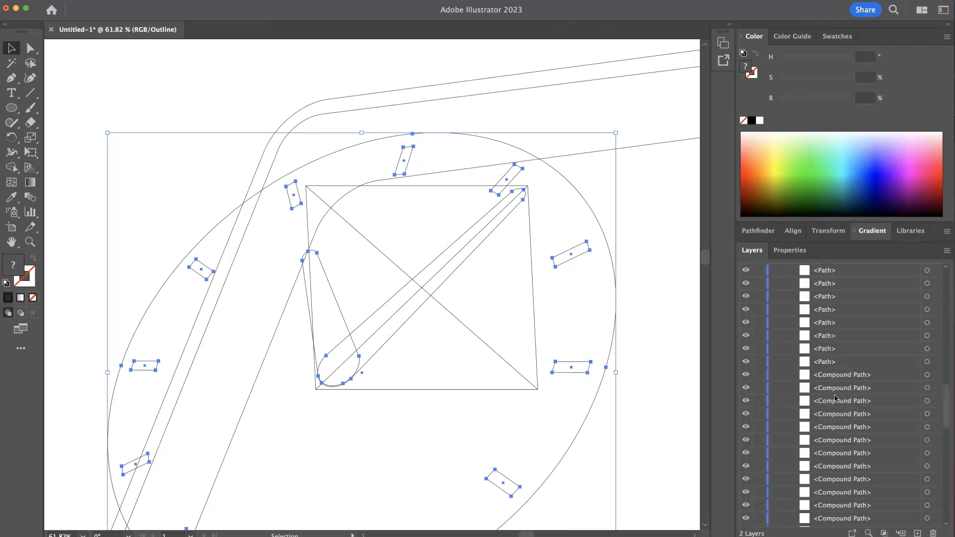
{"action": "scroll", "coordinate": [836, 397], "scroll_direction": "up", "scroll_amount": 2}
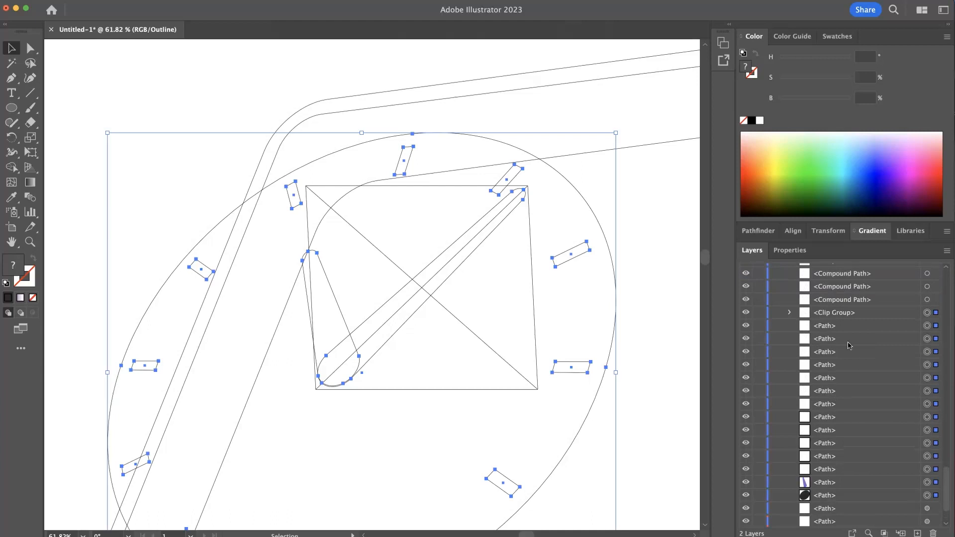
{"action": "left_click", "coordinate": [791, 313]}
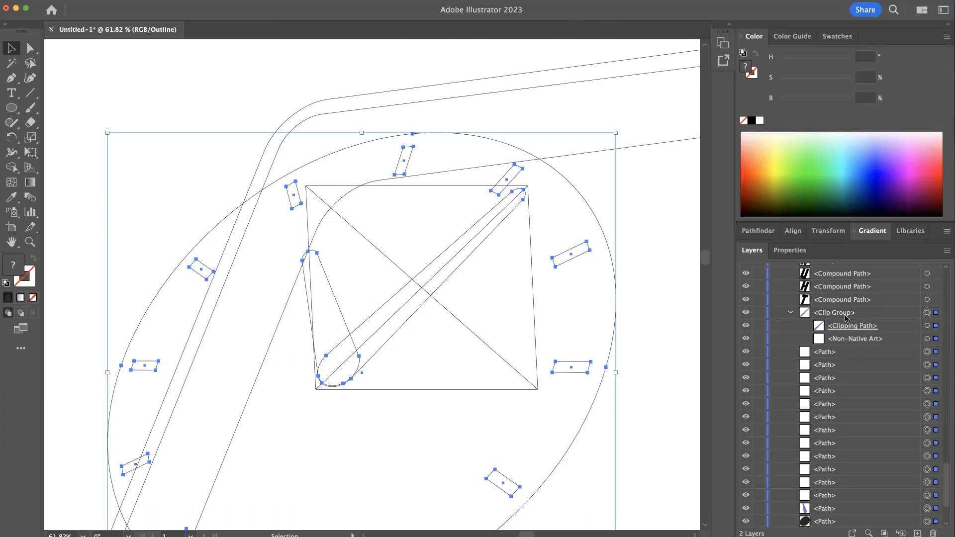
{"action": "left_click", "coordinate": [849, 339]}
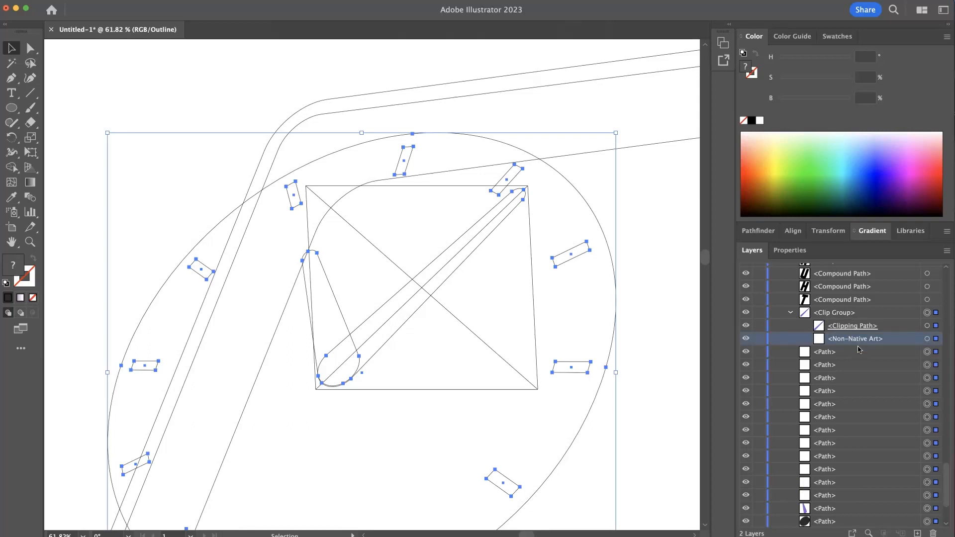
{"action": "left_click", "coordinate": [934, 533]}
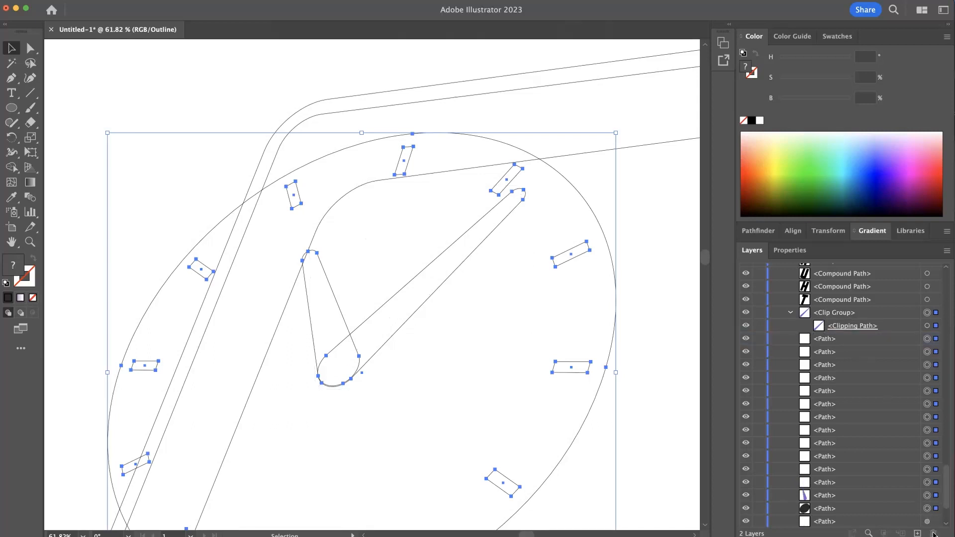
- Take the clock hand's clipping path out of its clip group and return the artwork to full preview
{"action": "left_click", "coordinate": [853, 327]}
{"action": "left_click_drag", "start_coordinate": [847, 329], "coordinate": [842, 308]}
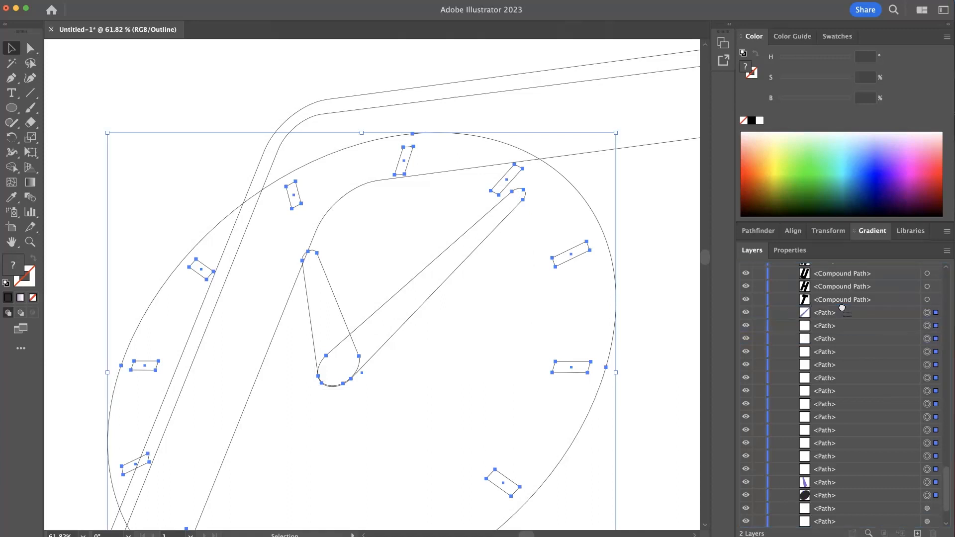
{"action": "left_click", "coordinate": [816, 328]}
{"action": "left_click", "coordinate": [756, 327]}
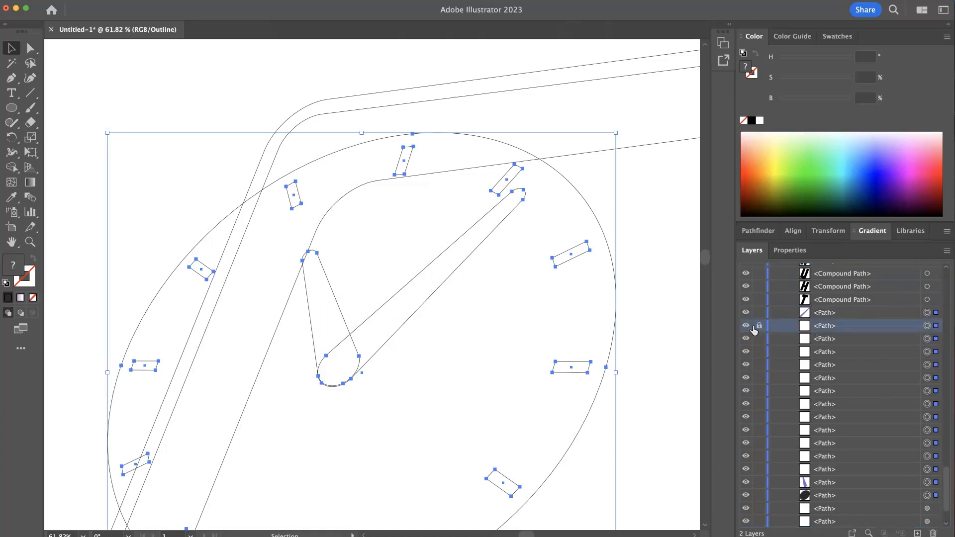
{"action": "left_click", "coordinate": [746, 327]}
{"action": "left_click", "coordinate": [746, 328]}
{"action": "left_click", "coordinate": [414, 152], "text": "shift"}
{"action": "key", "text": "super+y"}
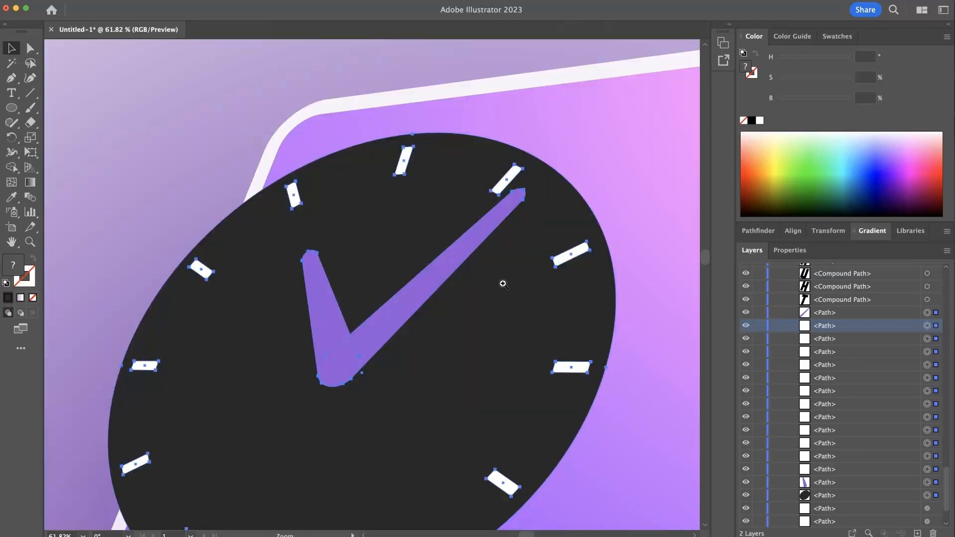
- Move the Thursday date card left and slightly up past the phone's edge, and nudge the clock slightly left
{"action": "left_click_drag", "start_coordinate": [511, 284], "coordinate": [423, 279]}
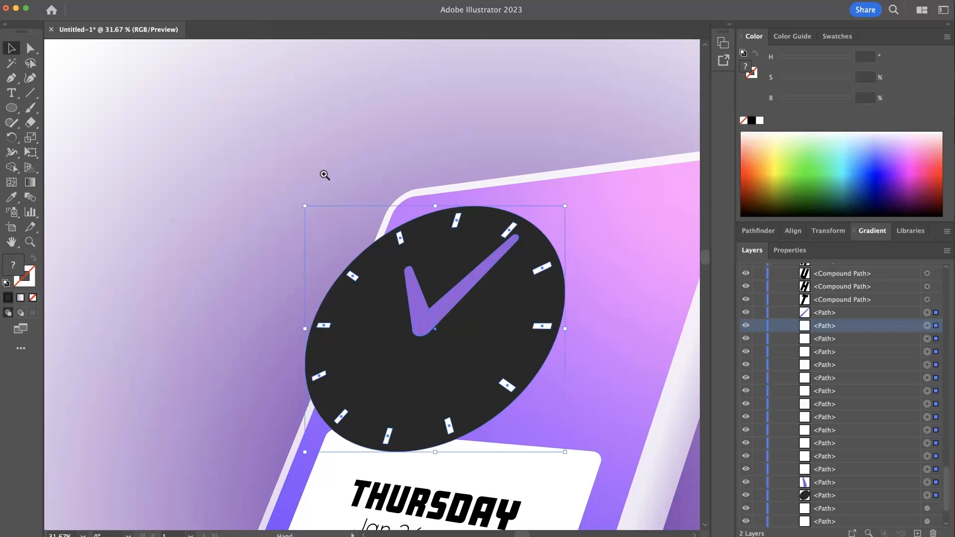
{"action": "left_click_drag", "start_coordinate": [325, 175], "coordinate": [222, 154]}
{"action": "left_click", "coordinate": [160, 144]}
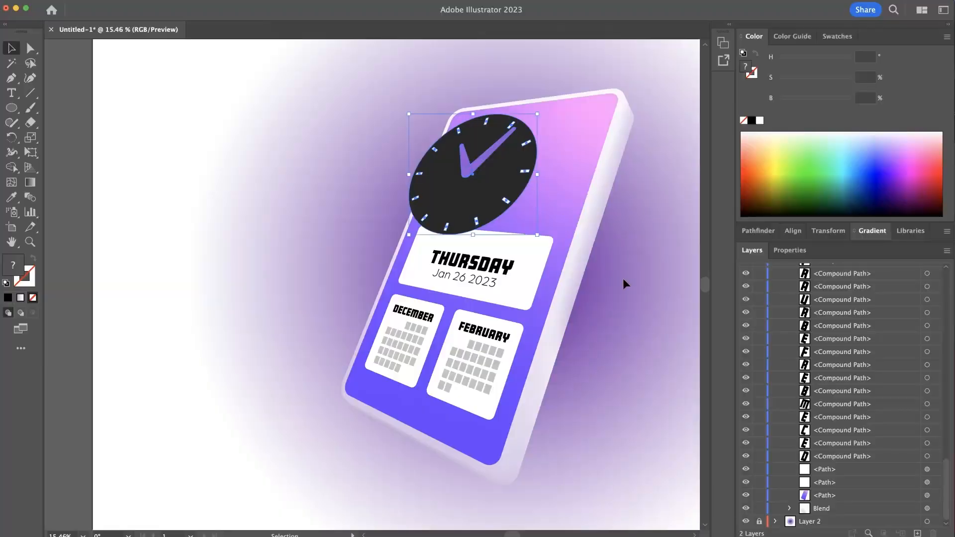
{"action": "left_click", "coordinate": [521, 267]}
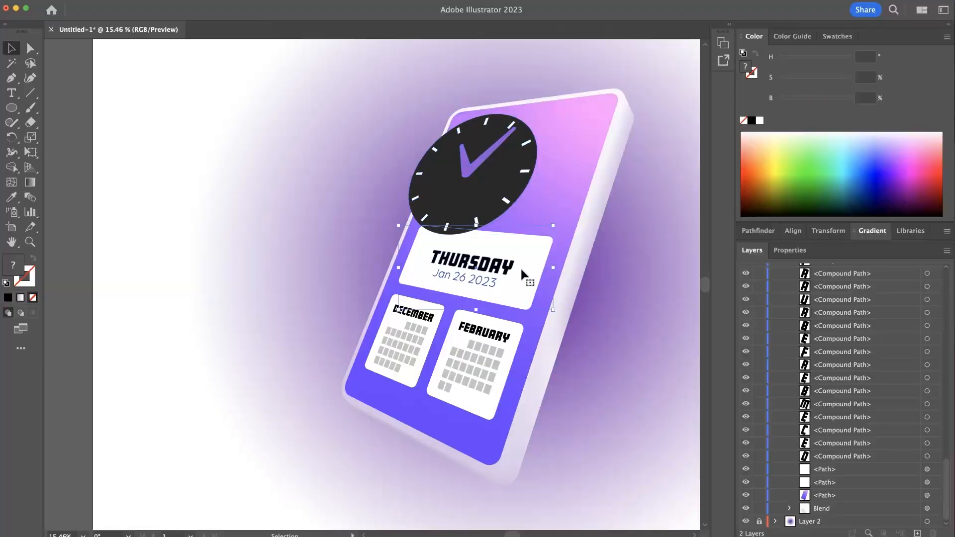
{"action": "left_click_drag", "start_coordinate": [519, 267], "coordinate": [492, 262]}
{"action": "left_click_drag", "start_coordinate": [479, 178], "coordinate": [473, 180]}
{"action": "left_click", "coordinate": [505, 263]}
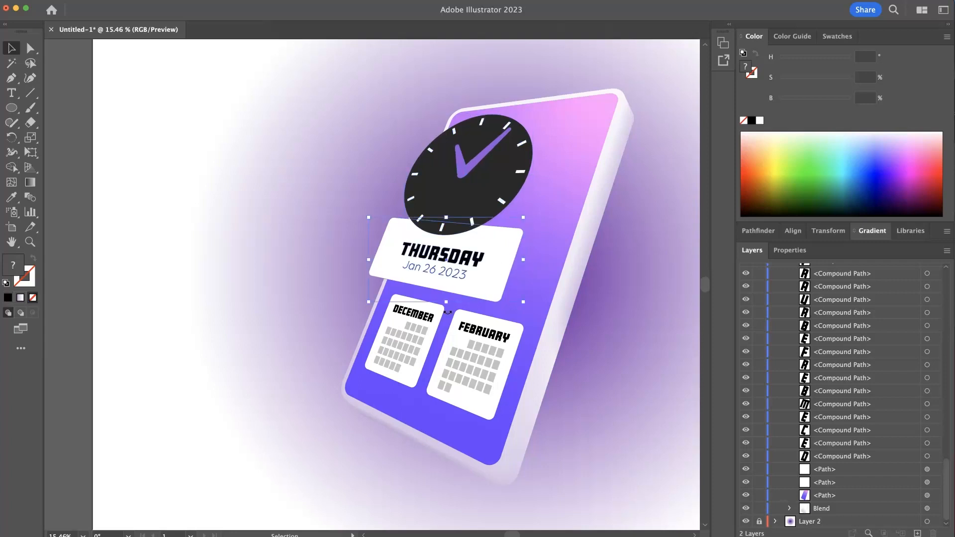
{"action": "left_click", "coordinate": [201, 295]}
- Group the December calendar with its white card, and group the February calendar with its own card
{"action": "left_click_drag", "start_coordinate": [348, 295], "coordinate": [439, 390]}
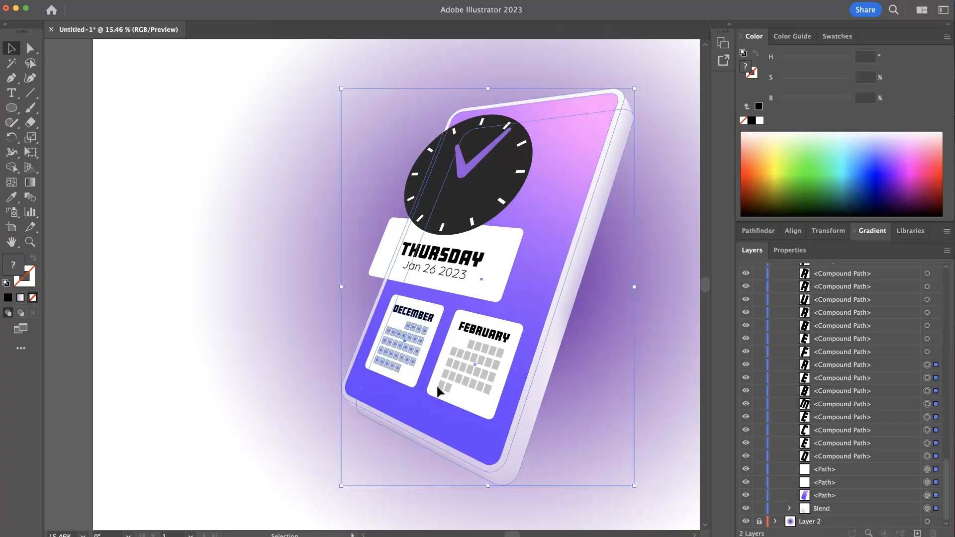
{"action": "left_click", "coordinate": [440, 425], "text": "shift"}
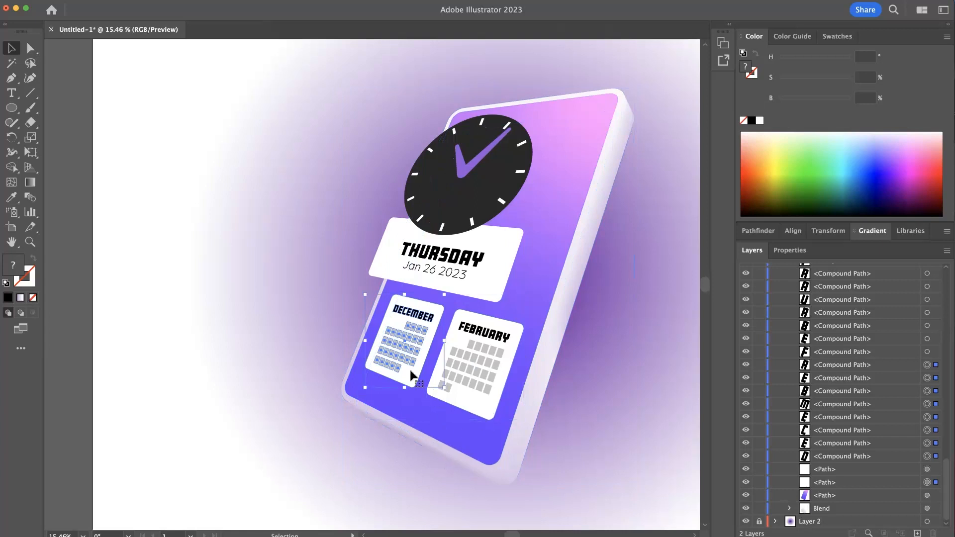
{"action": "left_click", "coordinate": [303, 335]}
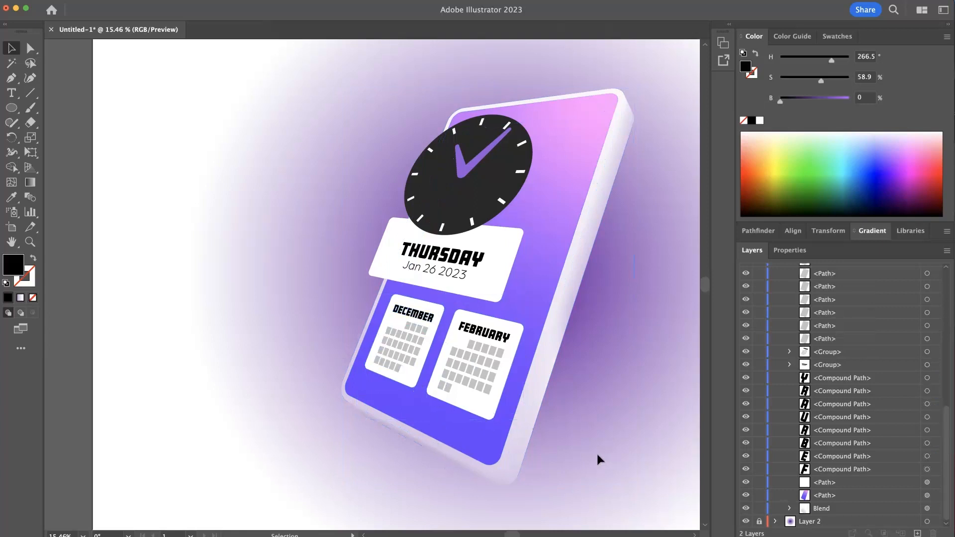
{"action": "left_click", "coordinate": [423, 326]}
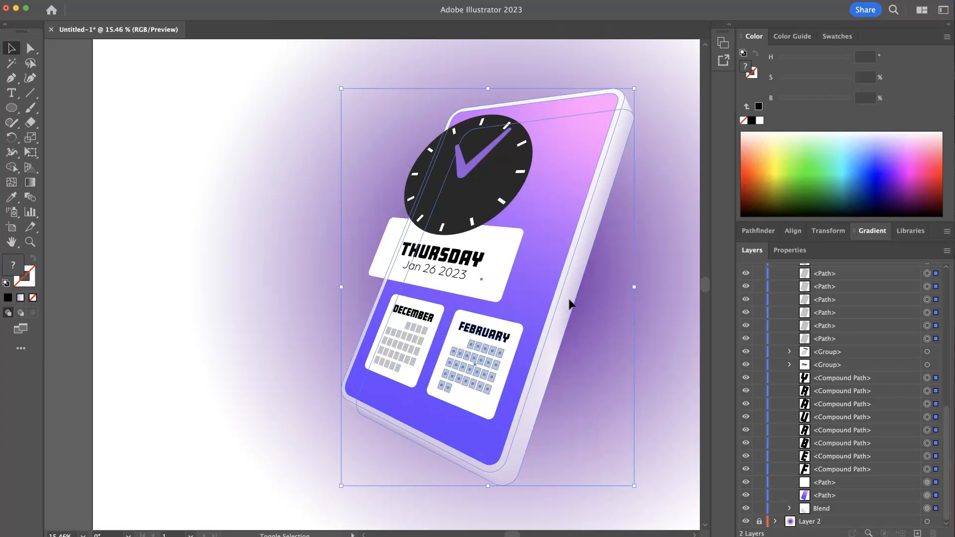
{"action": "left_click", "coordinate": [502, 368]}
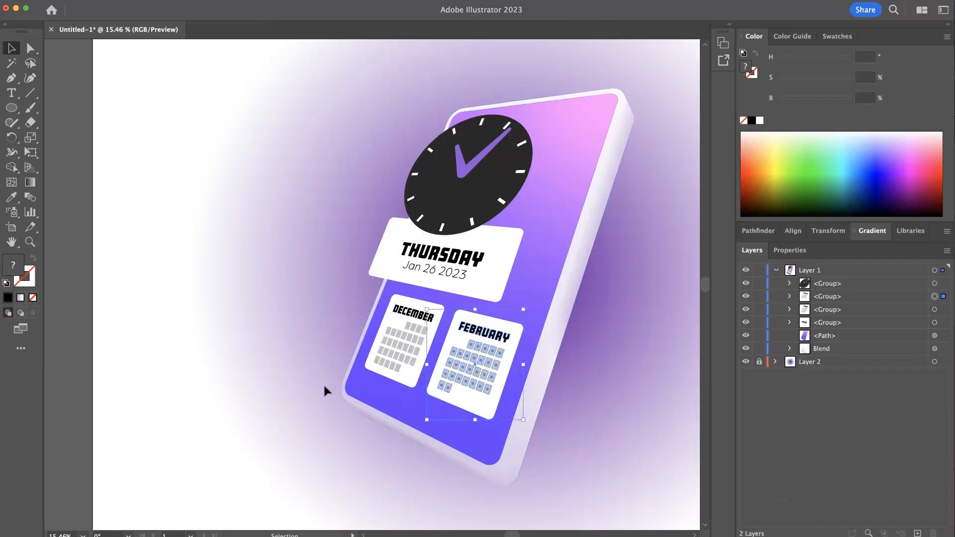
{"action": "left_click", "coordinate": [261, 337]}
- Move the December and February calendar groups together left and slightly up, so December overhangs the phone's edge
{"action": "left_click", "coordinate": [409, 347]}
{"action": "left_click", "coordinate": [483, 368], "text": "shift"}
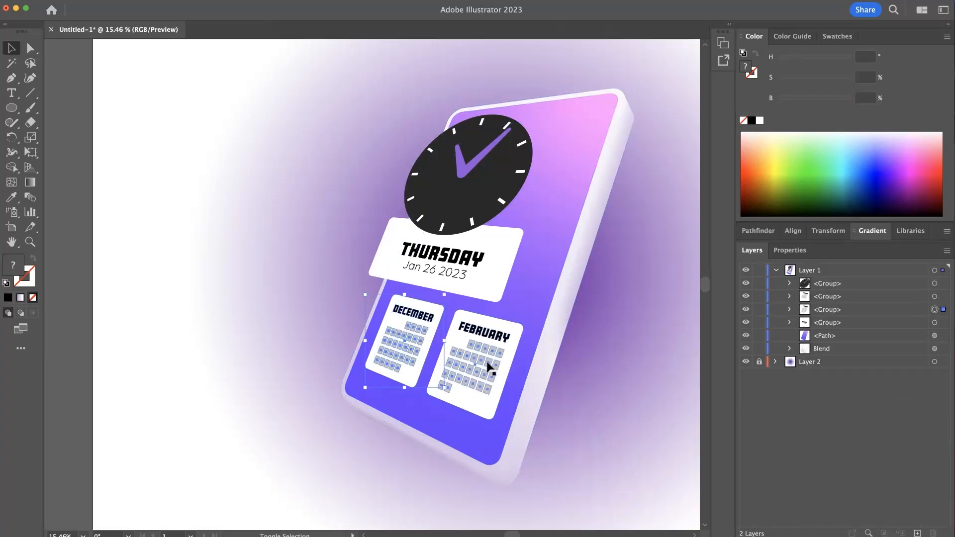
{"action": "left_click_drag", "start_coordinate": [478, 371], "coordinate": [447, 361]}
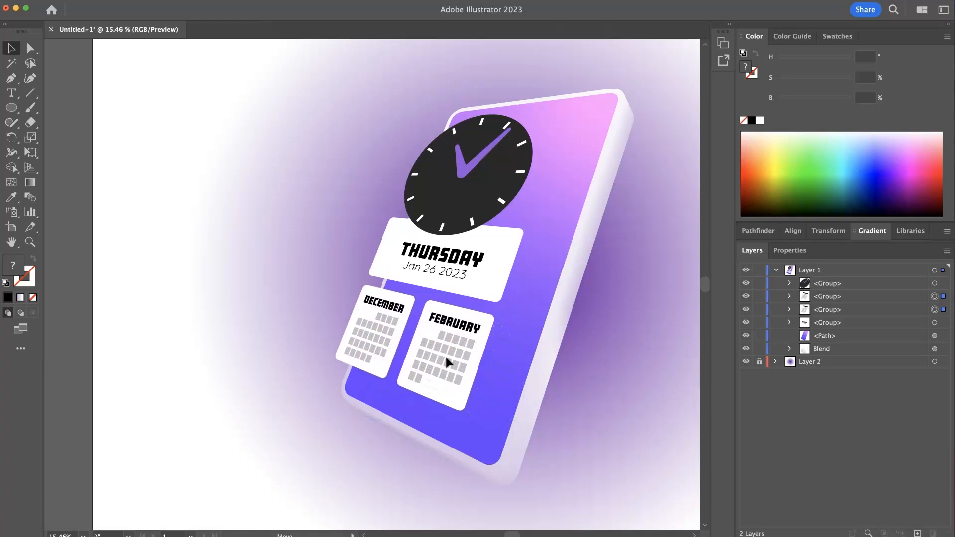
{"action": "left_click_drag", "start_coordinate": [446, 356], "coordinate": [446, 357]}
{"action": "left_click", "coordinate": [215, 232]}
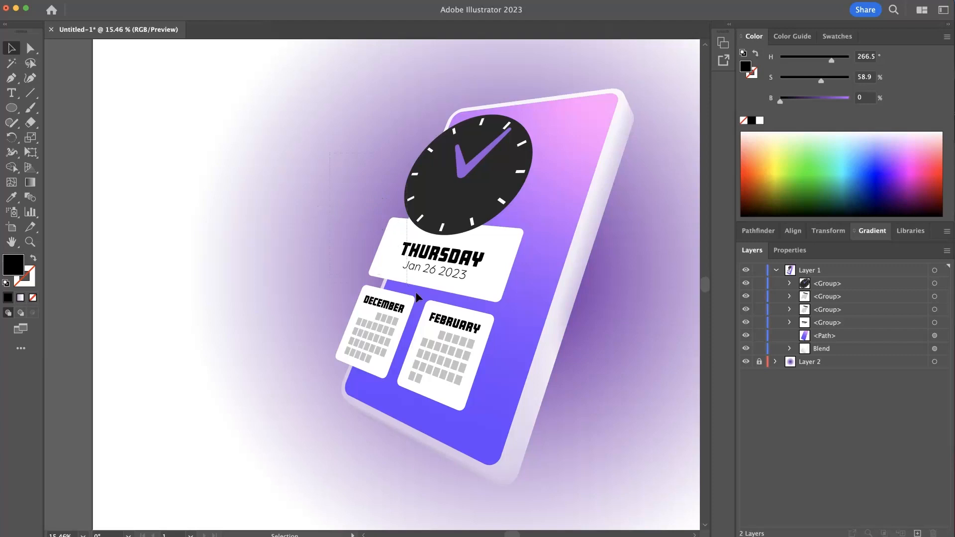
- Shift the date card and both calendars together slightly right and down, and nudge the clock's position
{"action": "left_click_drag", "start_coordinate": [482, 364], "coordinate": [505, 371]}
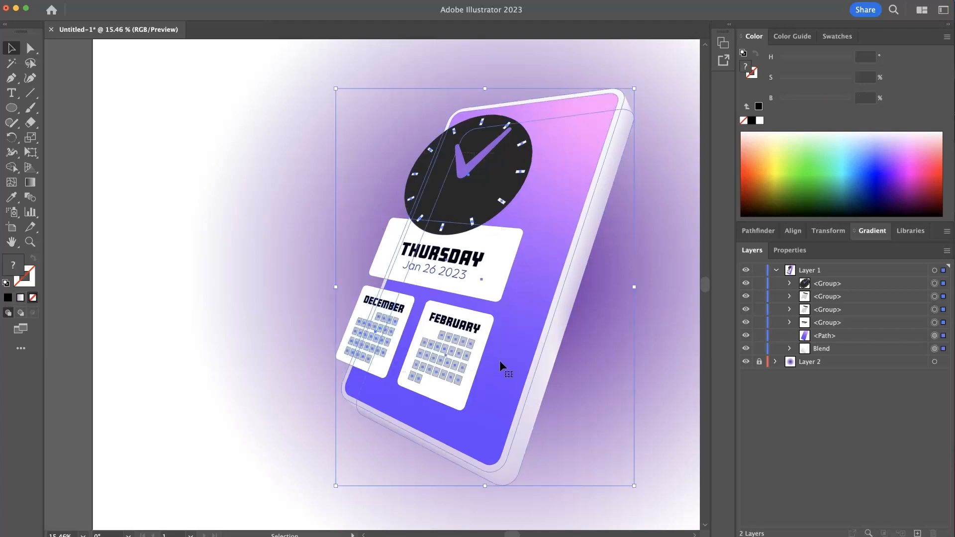
{"action": "key", "text": "super+z"}
{"action": "key", "text": "super+z"}
{"action": "key", "text": "super+shift+z"}
{"action": "key", "text": "super+shift+z"}
{"action": "left_click_drag", "start_coordinate": [483, 283], "coordinate": [491, 287]}
{"action": "left_click", "coordinate": [354, 190]}
{"action": "mouse_move", "coordinate": [485, 189]}
{"action": "left_mouse_down"}
{"action": "mouse_move", "coordinate": [478, 183]}
{"action": "mouse_move", "coordinate": [488, 186]}
{"action": "left_mouse_up"}
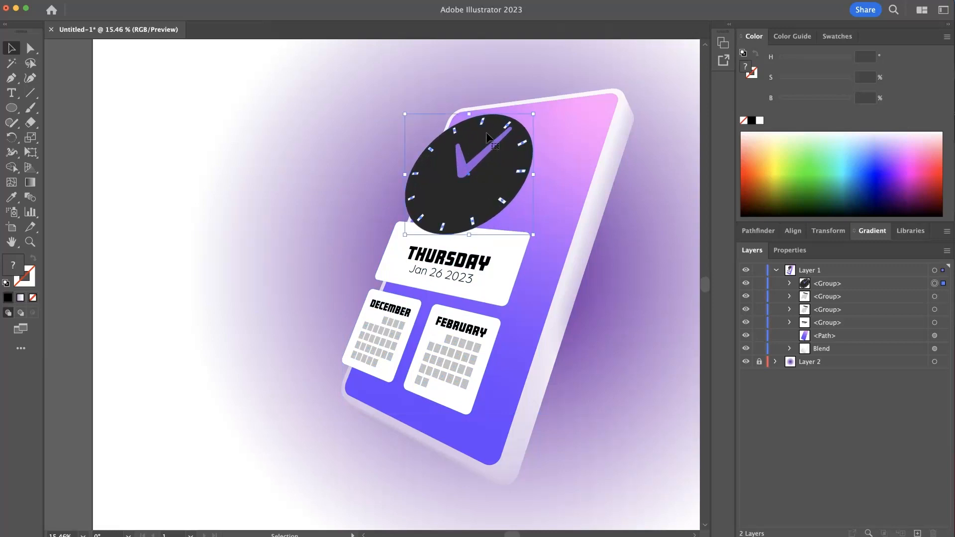
- Free-distort the clock group slightly by pulling in its right corners and shifting its upper-left corner
{"action": "left_click", "coordinate": [31, 152]}
{"action": "left_click", "coordinate": [60, 229]}
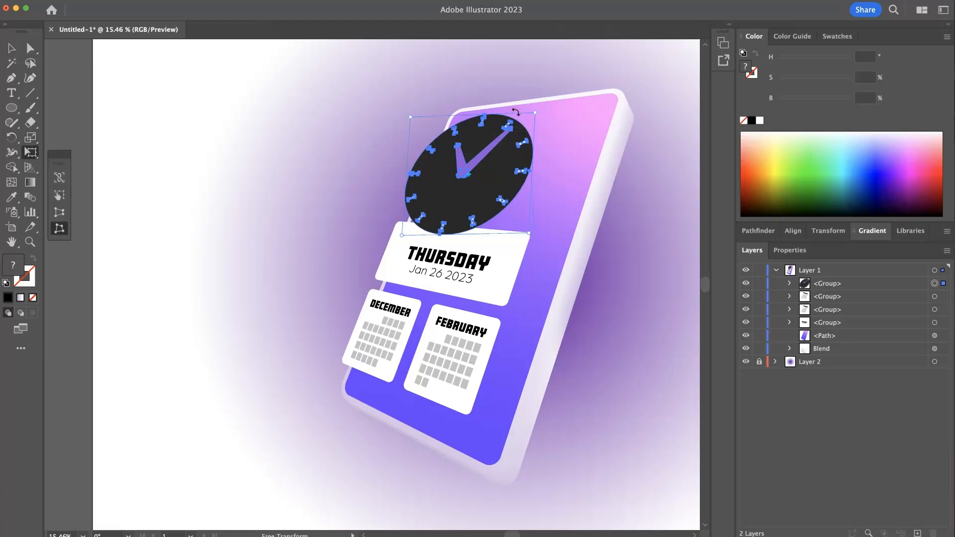
{"action": "left_click_drag", "start_coordinate": [536, 114], "coordinate": [532, 112]}
{"action": "left_click_drag", "start_coordinate": [530, 233], "coordinate": [529, 236]}
{"action": "left_click_drag", "start_coordinate": [411, 116], "coordinate": [407, 114]}
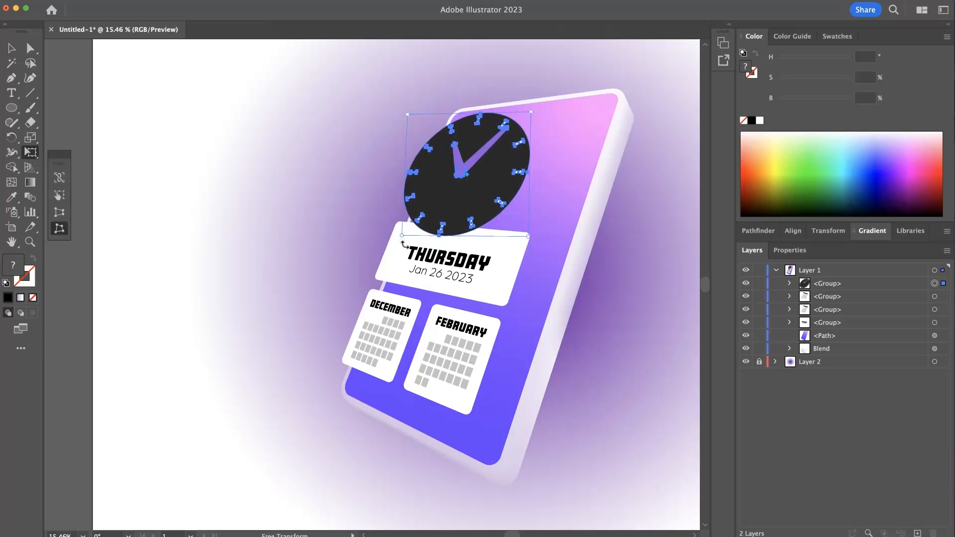
{"action": "key", "text": "v"}
{"action": "left_click", "coordinate": [335, 227]}
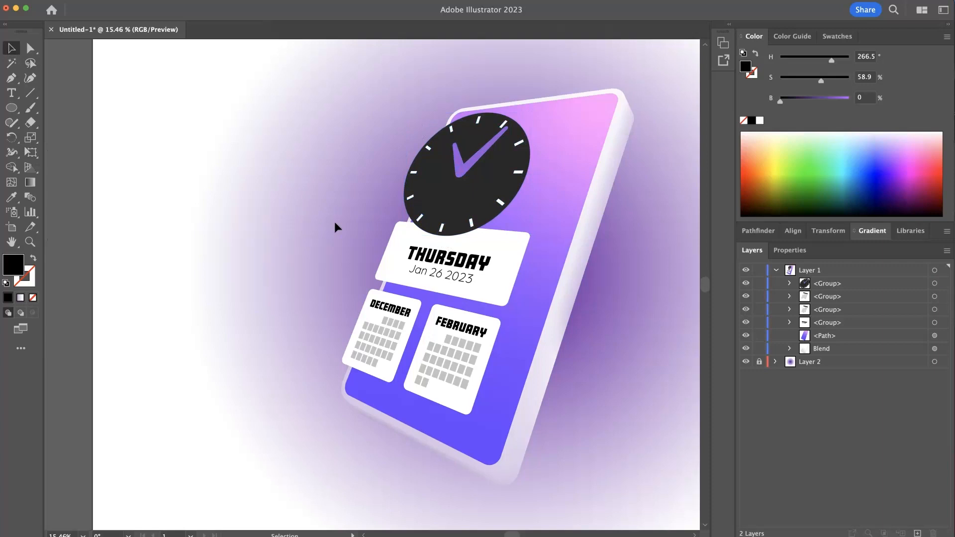
- Select the Thursday card's background shape and give it the pale lavender gradient sampled from the phone's side with the Eyedropper
{"action": "scroll", "coordinate": [449, 220], "scroll_direction": "up", "scroll_amount": 2}
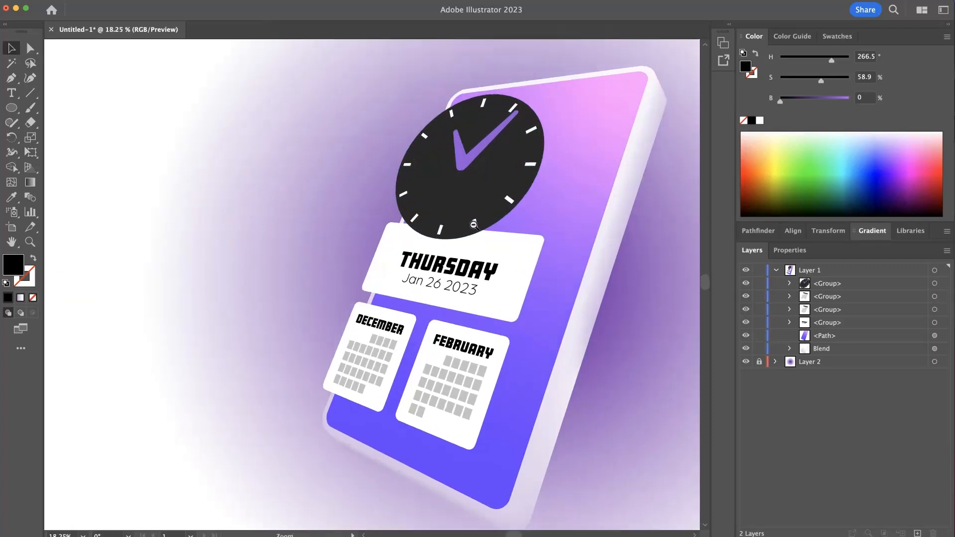
{"action": "left_click", "coordinate": [504, 235]}
{"action": "left_click", "coordinate": [236, 237]}
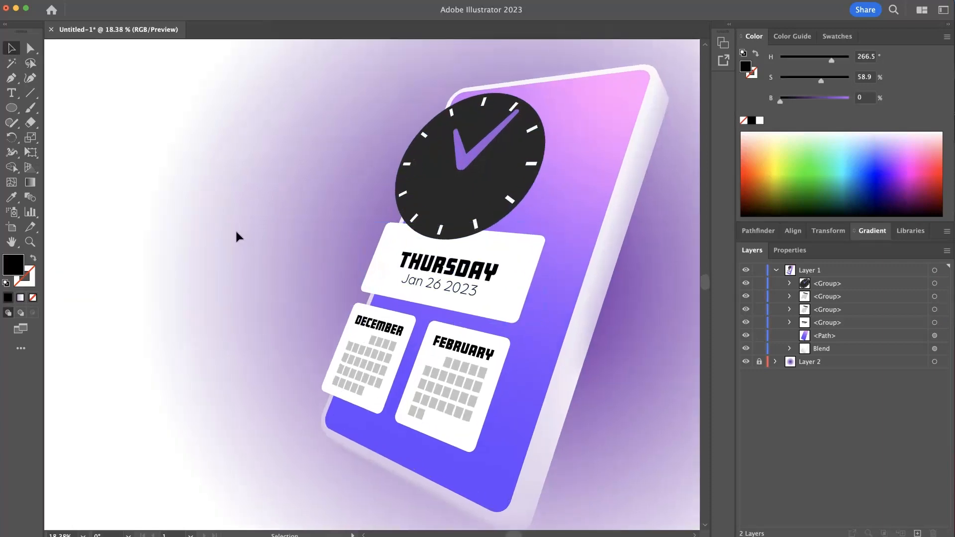
{"action": "left_click", "coordinate": [23, 47]}
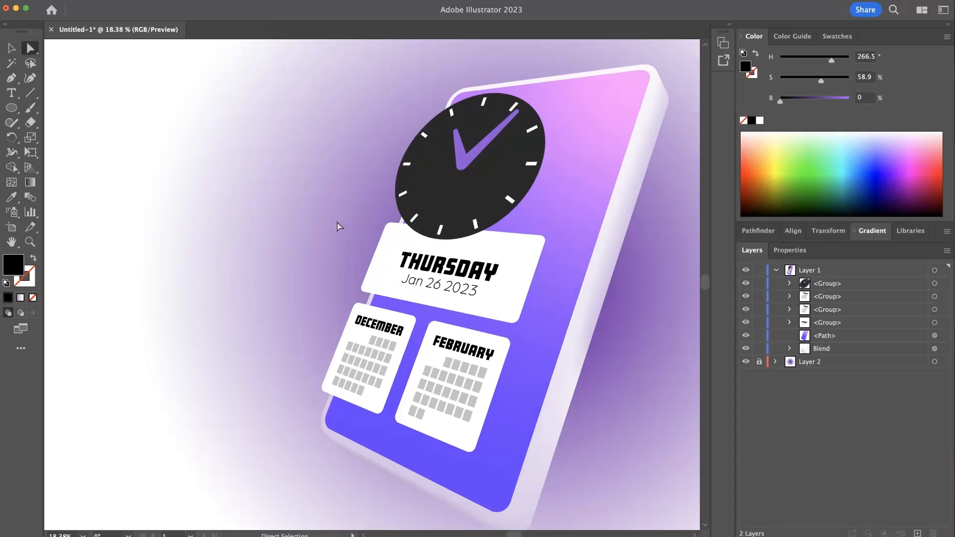
{"action": "left_click", "coordinate": [527, 252]}
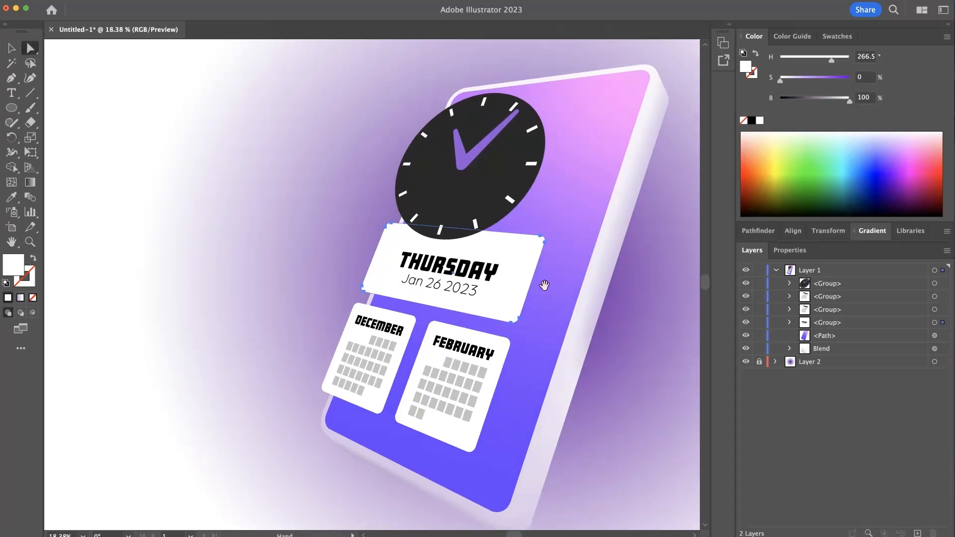
{"action": "left_click_drag", "start_coordinate": [548, 279], "coordinate": [441, 233]}
{"action": "scroll", "coordinate": [441, 234], "scroll_direction": "down", "scroll_amount": 2}
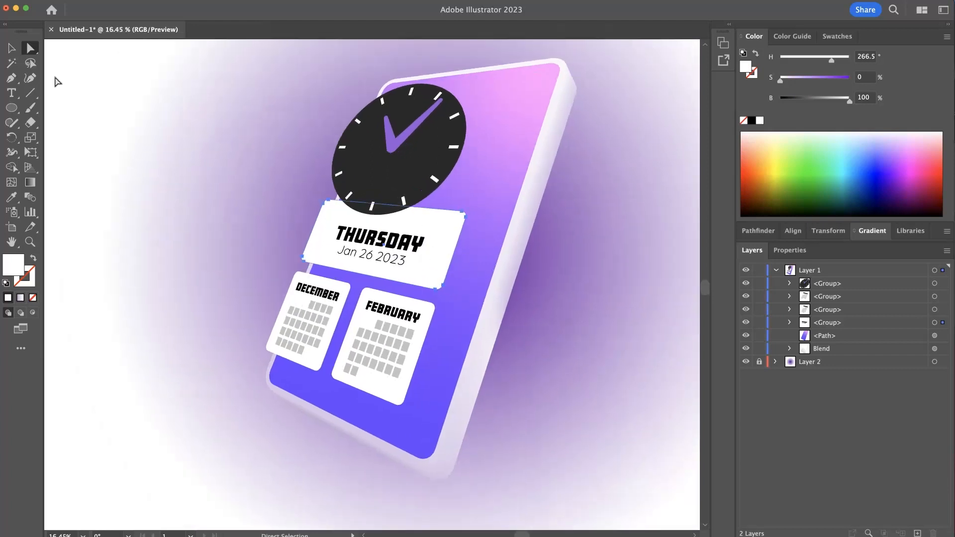
{"action": "left_click", "coordinate": [18, 199]}
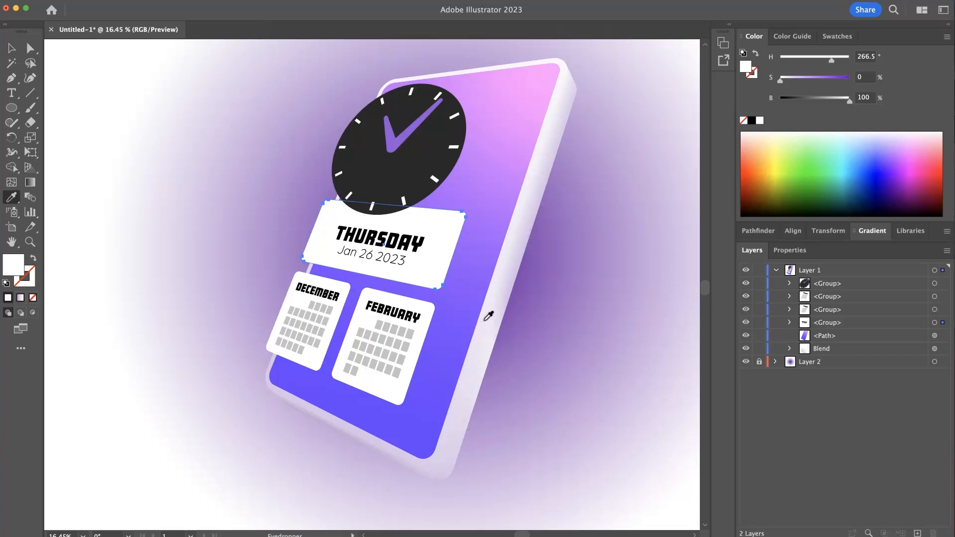
{"action": "left_click", "coordinate": [502, 267]}
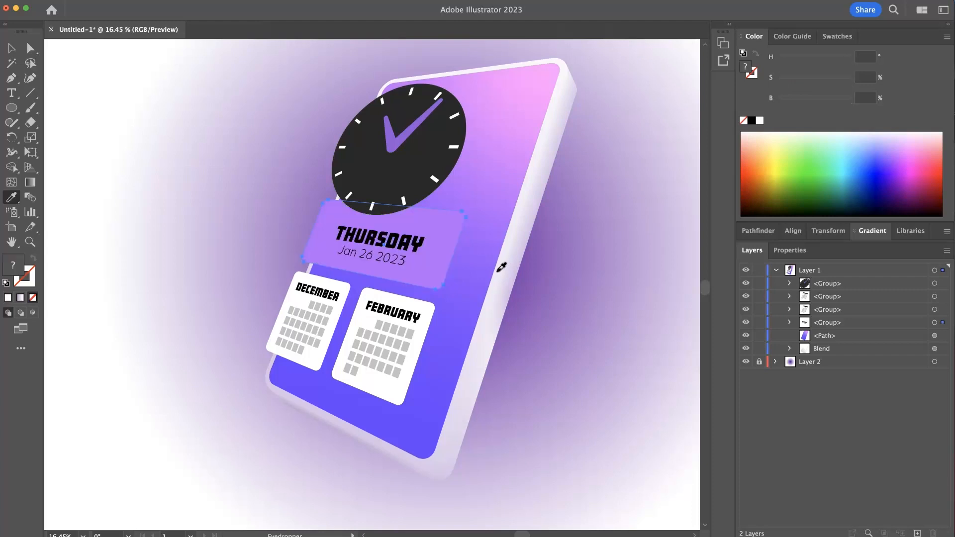
{"action": "left_click", "coordinate": [501, 278]}
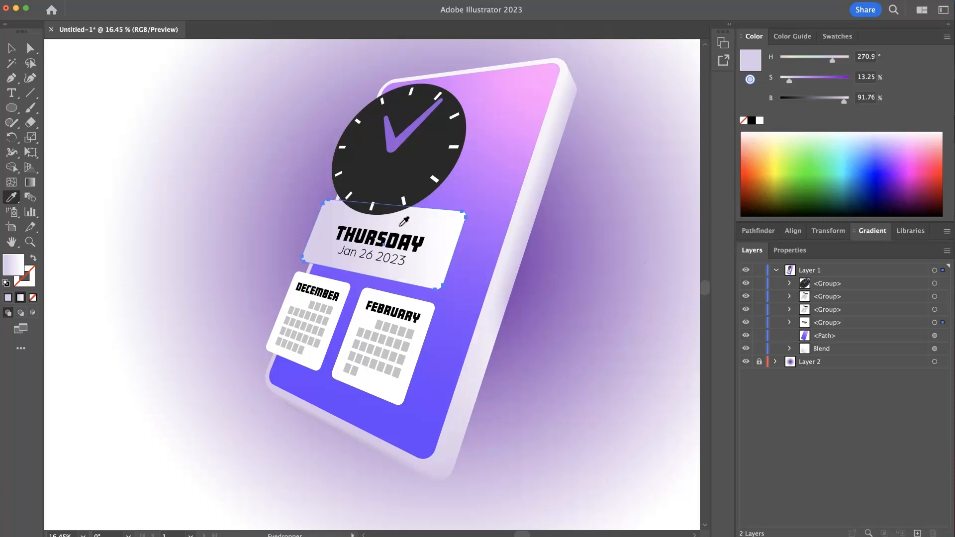
{"action": "key", "text": "v"}
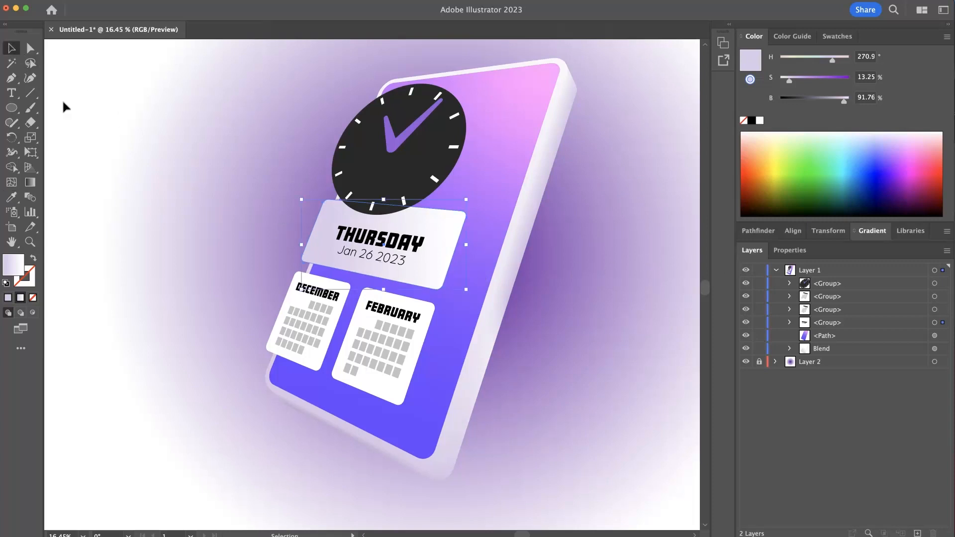
- Select the December and February card backgrounds and give both the Thursday card's lavender gradient with the Eyedropper
{"action": "left_click", "coordinate": [31, 49]}
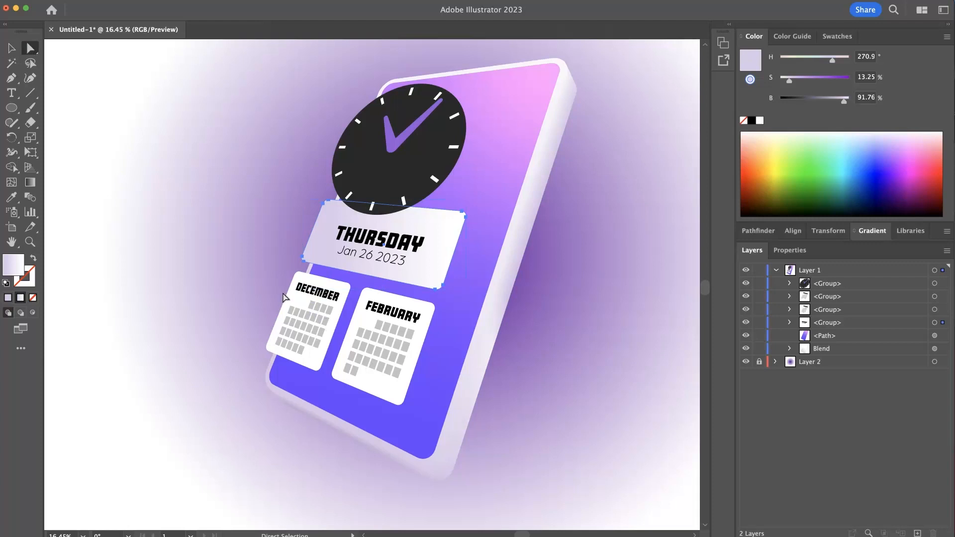
{"action": "left_click", "coordinate": [289, 300]}
{"action": "left_click", "coordinate": [362, 316], "text": "shift"}
{"action": "key", "text": "i"}
{"action": "left_click", "coordinate": [318, 254]}
{"action": "left_click", "coordinate": [235, 227], "text": "super"}
{"action": "left_click", "coordinate": [11, 49]}
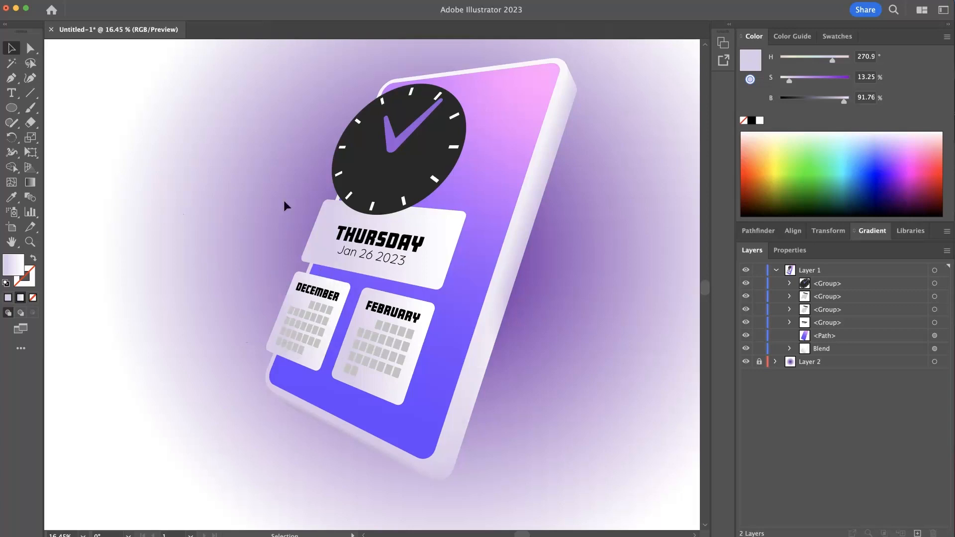
- Inside the clock group, duplicate the dark clock face slightly right and down, and fill the copy black
{"action": "left_click", "coordinate": [395, 207]}
{"action": "left_click_drag", "start_coordinate": [417, 144], "coordinate": [455, 149]}
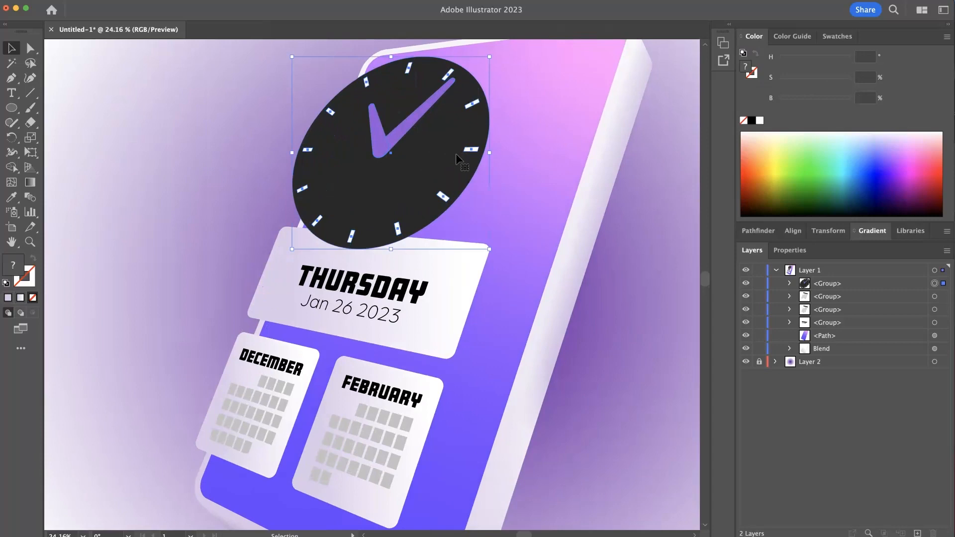
{"action": "double_click", "coordinate": [436, 166]}
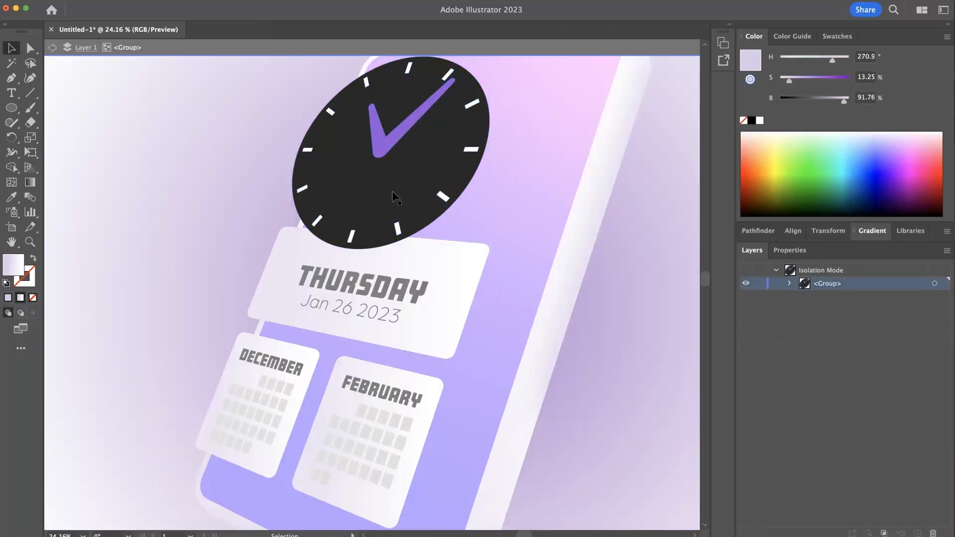
{"action": "left_click", "coordinate": [419, 182]}
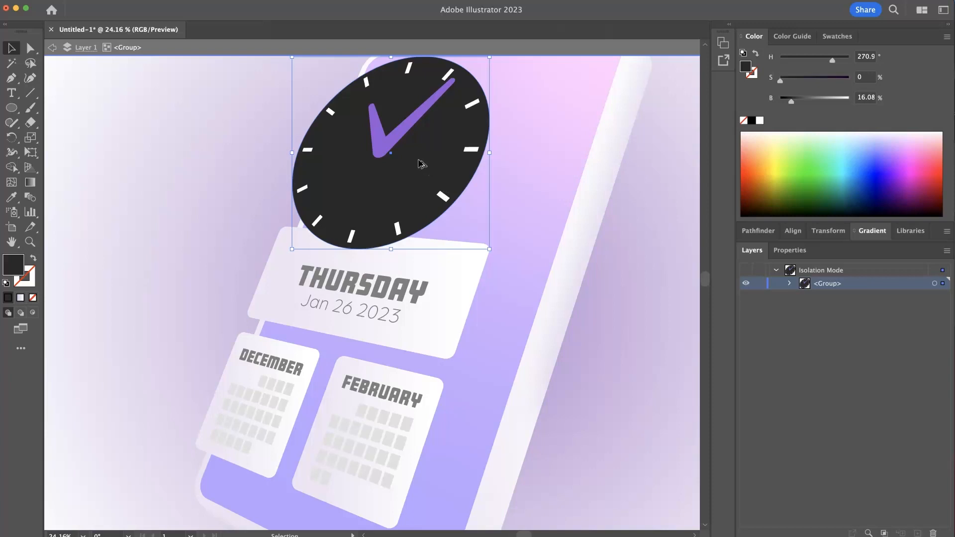
{"action": "left_click_drag", "start_coordinate": [422, 165], "coordinate": [431, 170]}
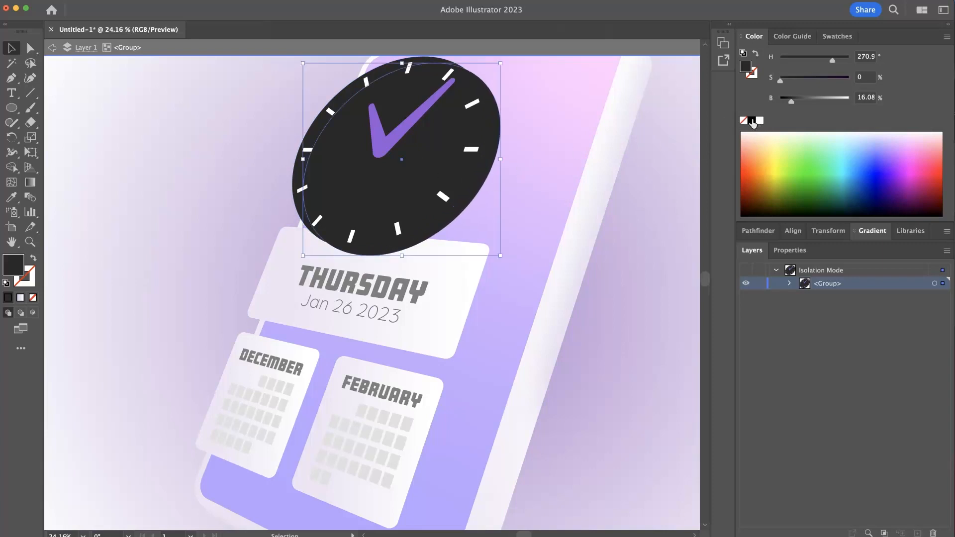
{"action": "left_click", "coordinate": [752, 121]}
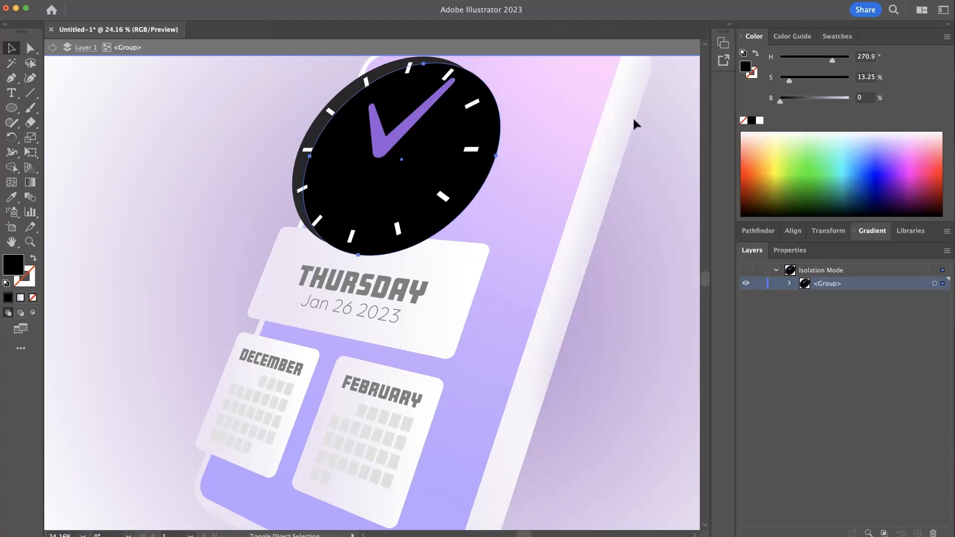
- Send the black ellipse behind the dark clock face, shrink it slightly to form a thick rim, and leave the clock group
{"action": "key", "text": "super+bracketleft"}
{"action": "left_click", "coordinate": [83, 115]}
{"action": "left_click", "coordinate": [477, 199]}
{"action": "left_click_drag", "start_coordinate": [505, 67], "coordinate": [501, 70]}
{"action": "left_click", "coordinate": [553, 158]}
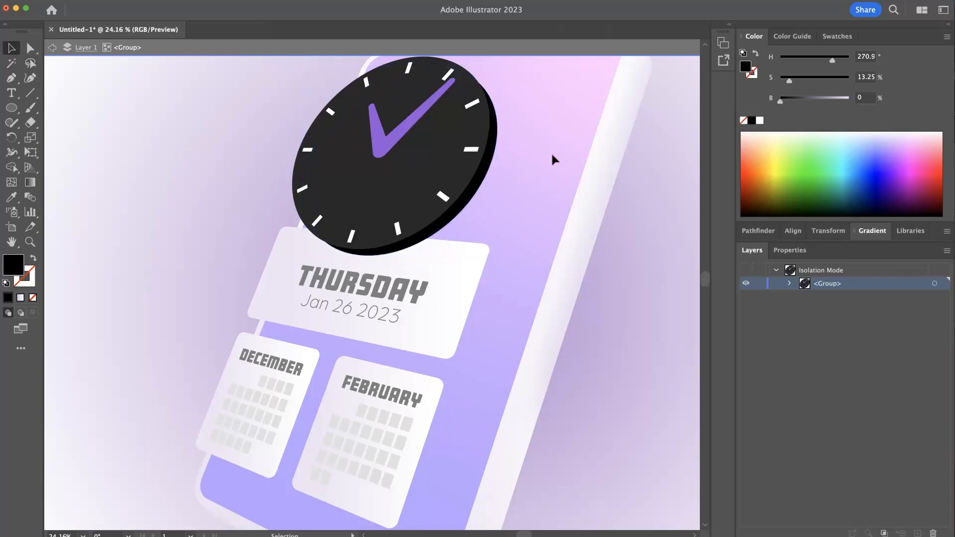
{"action": "double_click", "coordinate": [204, 205]}
- Inside the clock group, select all the white hour marks and duplicate them with a small offset right and down
{"action": "left_click_drag", "start_coordinate": [307, 198], "coordinate": [238, 192]}
{"action": "left_click_drag", "start_coordinate": [407, 197], "coordinate": [468, 195]}
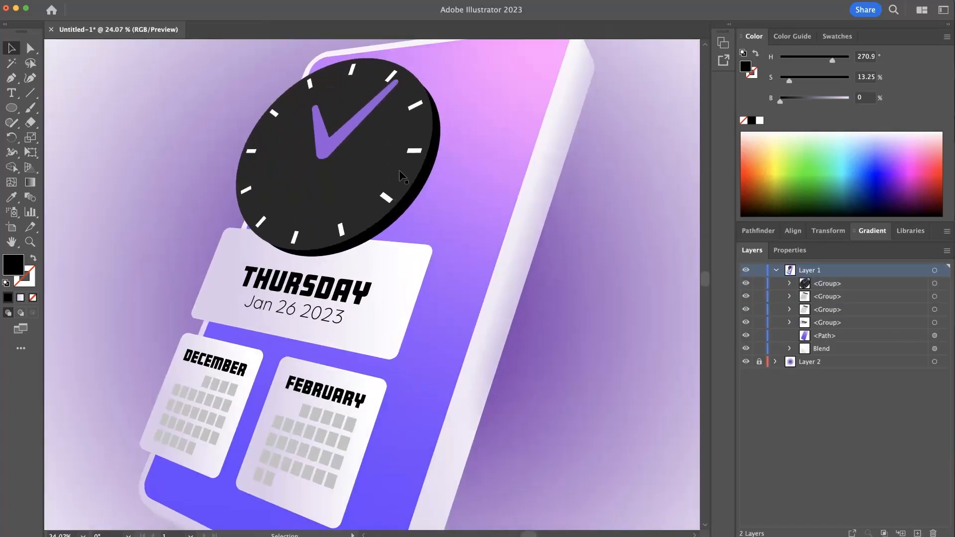
{"action": "scroll", "coordinate": [411, 162], "scroll_direction": "up", "scroll_amount": 3}
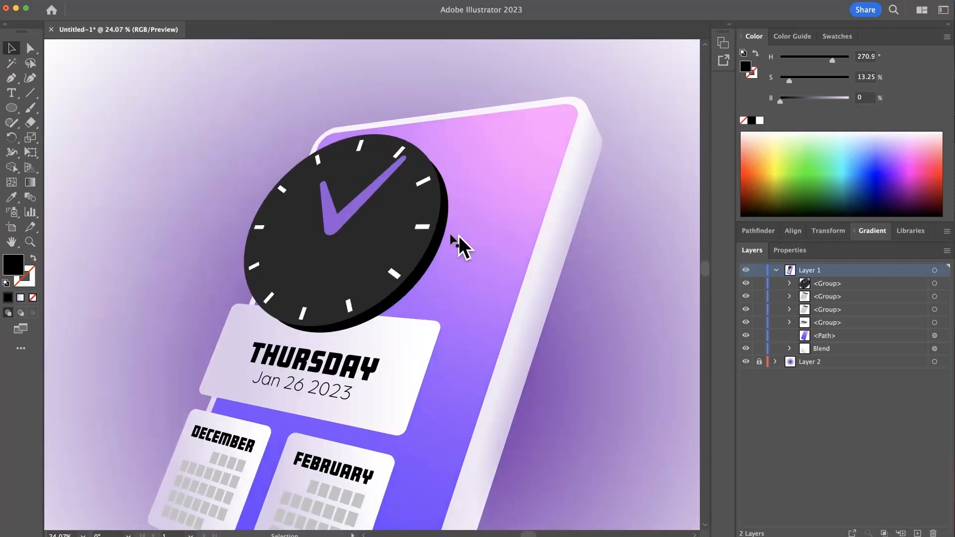
{"action": "left_click_drag", "start_coordinate": [423, 305], "coordinate": [467, 226]}
{"action": "left_click_drag", "start_coordinate": [418, 176], "coordinate": [386, 209]}
{"action": "double_click", "coordinate": [405, 233]}
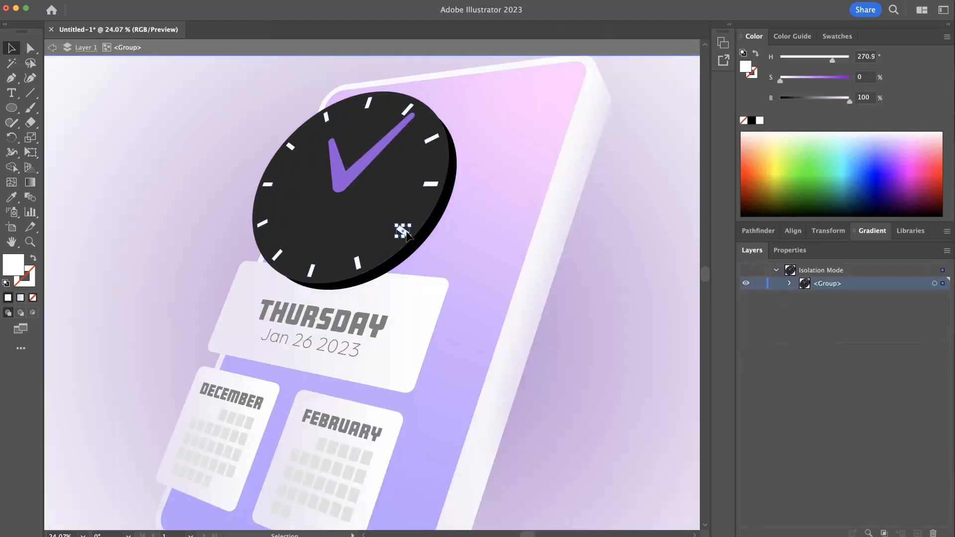
{"action": "left_click", "coordinate": [359, 265], "text": "shift"}
{"action": "left_click", "coordinate": [312, 271], "text": "shift"}
{"action": "left_click", "coordinate": [261, 224], "text": "shift"}
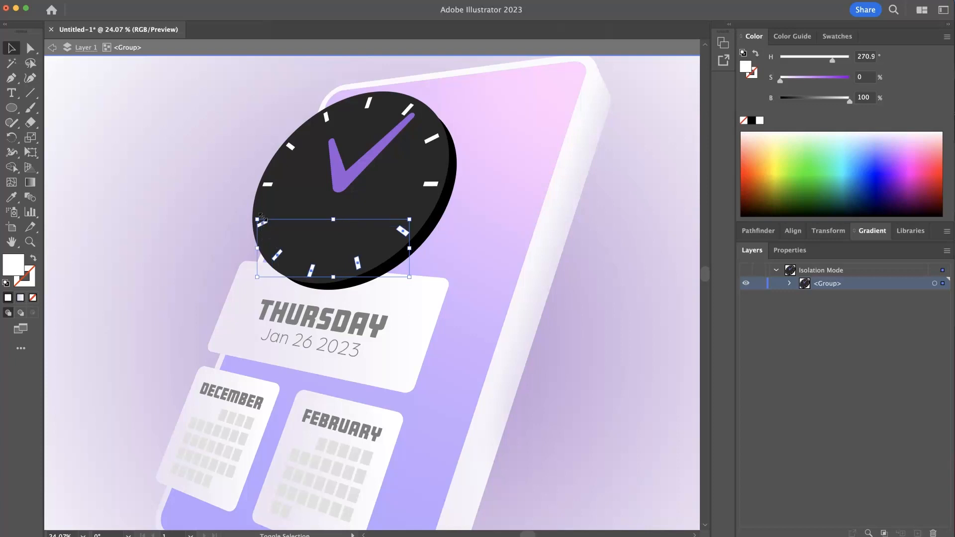
{"action": "left_click", "coordinate": [268, 185], "text": "shift"}
{"action": "left_click", "coordinate": [292, 148], "text": "shift"}
{"action": "left_click", "coordinate": [326, 117], "text": "shift"}
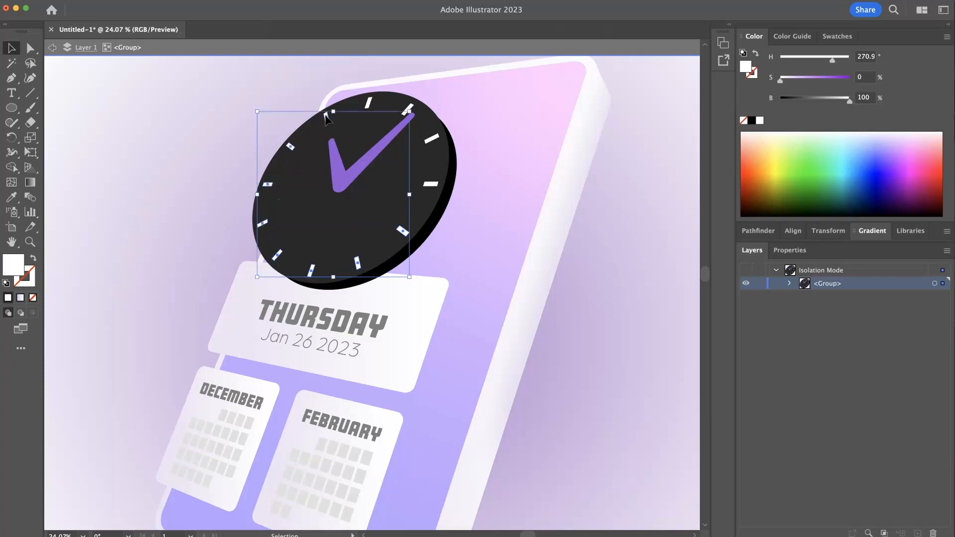
{"action": "left_click", "coordinate": [369, 105], "text": "shift"}
{"action": "left_click", "coordinate": [407, 115], "text": "shift"}
{"action": "left_click", "coordinate": [438, 142], "text": "shift"}
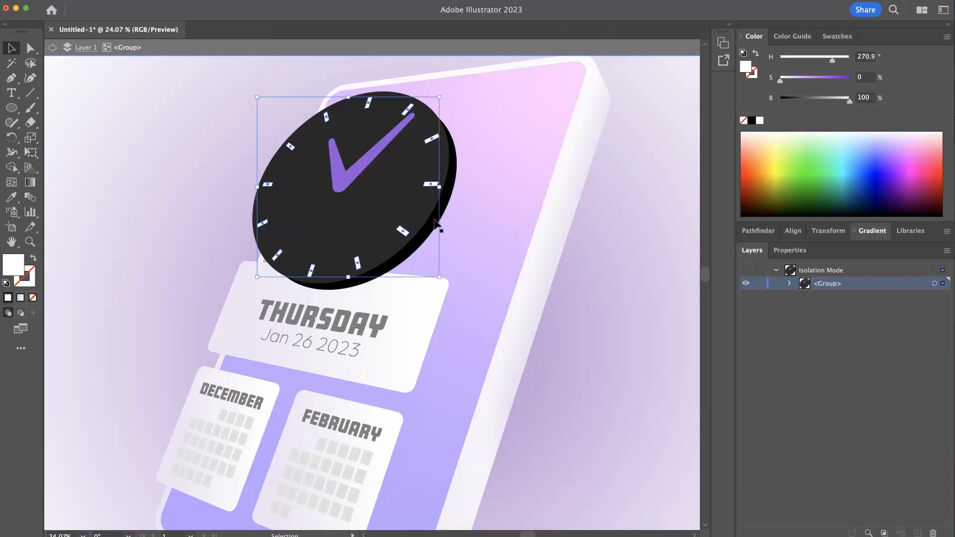
{"action": "key", "text": "a"}
{"action": "key", "text": "v"}
{"action": "key", "text": "a"}
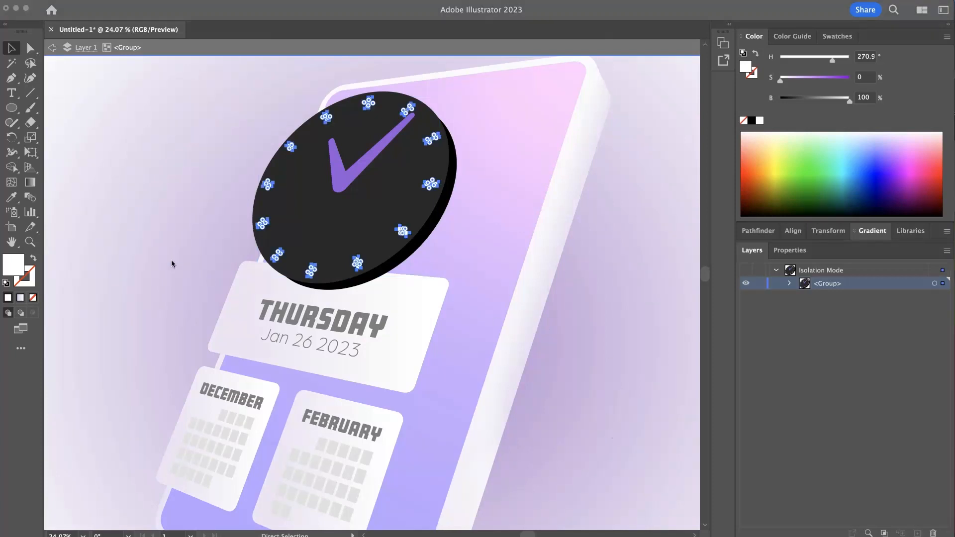
{"action": "key", "text": "v"}
{"action": "left_click_drag", "start_coordinate": [377, 124], "coordinate": [489, 126]}
{"action": "left_click_drag", "start_coordinate": [411, 111], "coordinate": [410, 169]}
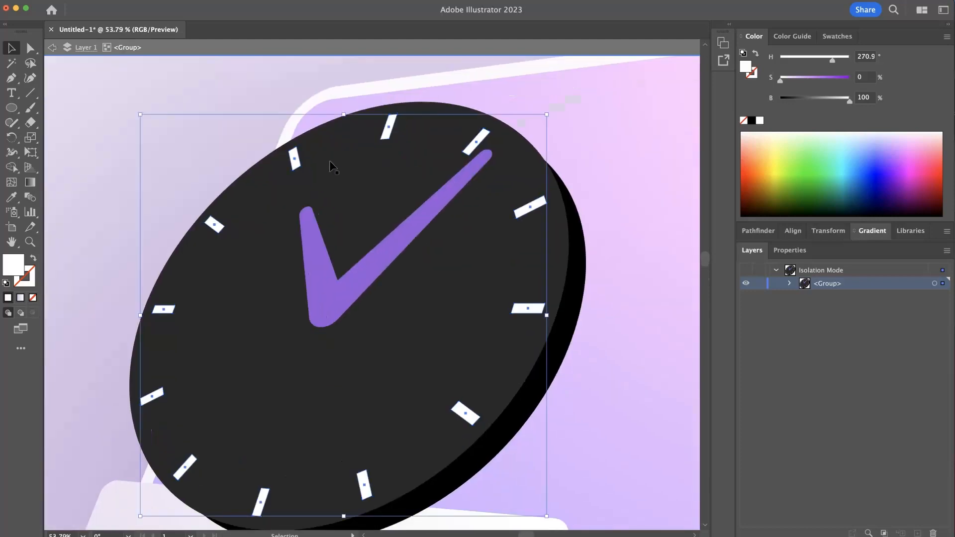
{"action": "left_click_drag", "start_coordinate": [297, 164], "coordinate": [302, 168]}
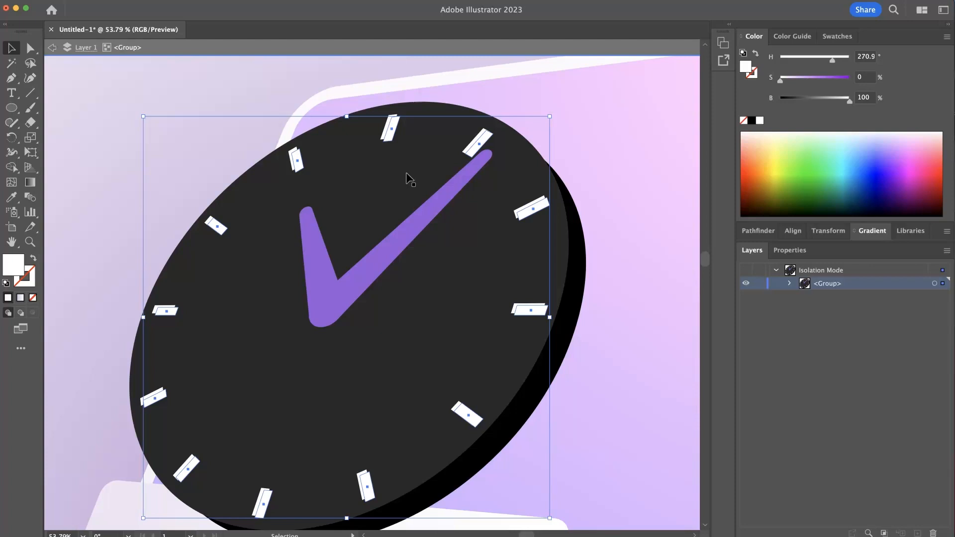
- Unite the offset copies of the hour marks with Pathfinder and convert them into an expanded compound shape
{"action": "key", "text": "super"}
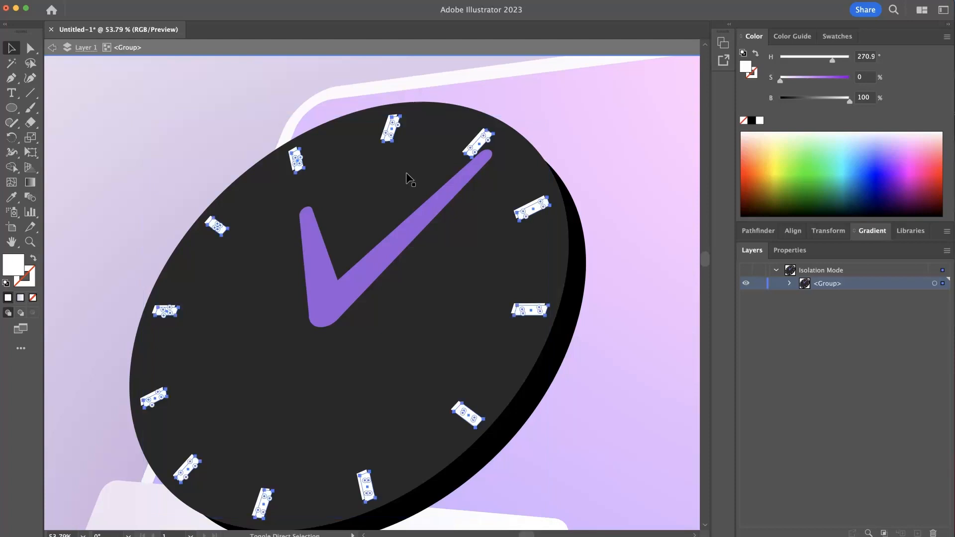
{"action": "left_click", "coordinate": [789, 253]}
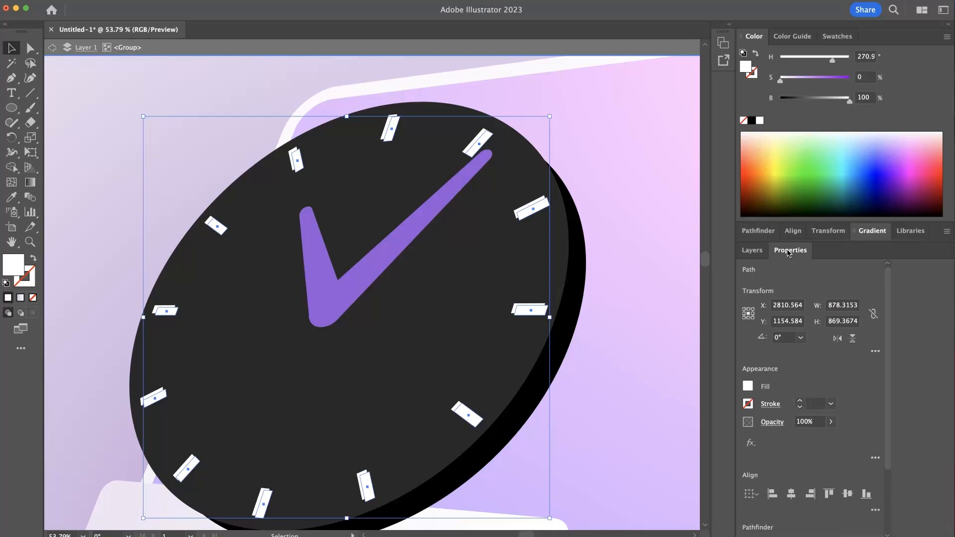
{"action": "left_click_drag", "start_coordinate": [712, 251], "coordinate": [775, 263]}
{"action": "left_click", "coordinate": [810, 197]}
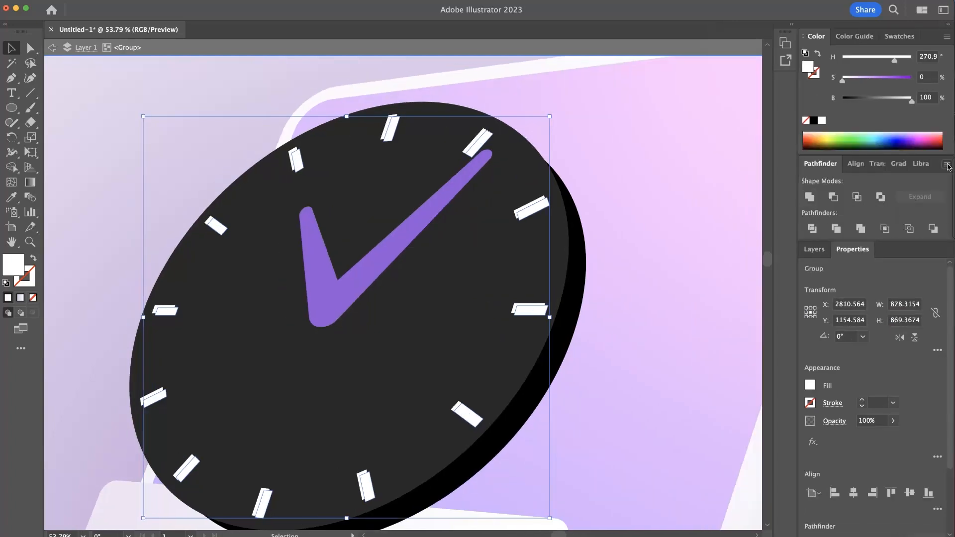
{"action": "left_click", "coordinate": [953, 209]}
{"action": "left_click", "coordinate": [924, 198]}
- Unite the original hour marks with Pathfinder and convert them into a single compound path
{"action": "left_click", "coordinate": [528, 213]}
{"action": "key", "text": "super"}
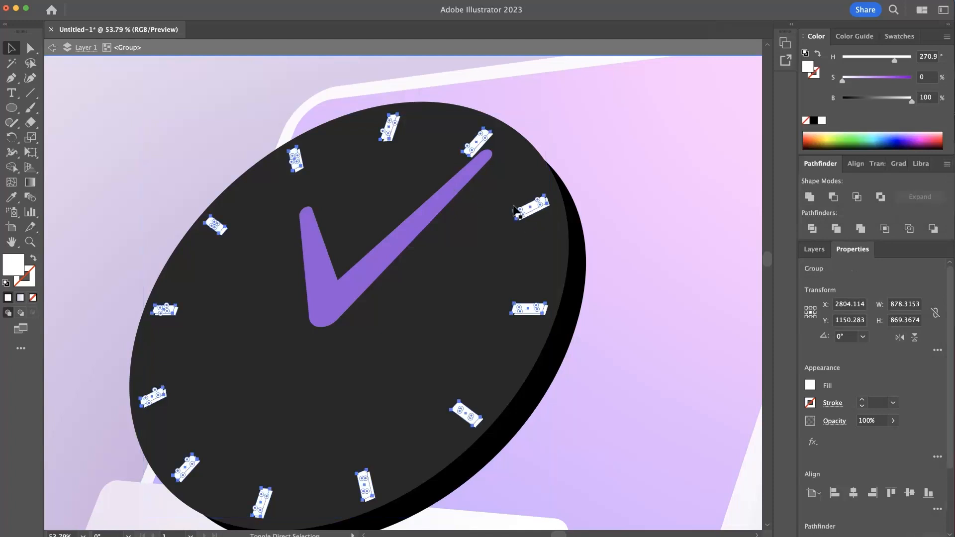
{"action": "left_click", "coordinate": [810, 197]}
{"action": "left_click", "coordinate": [814, 199]}
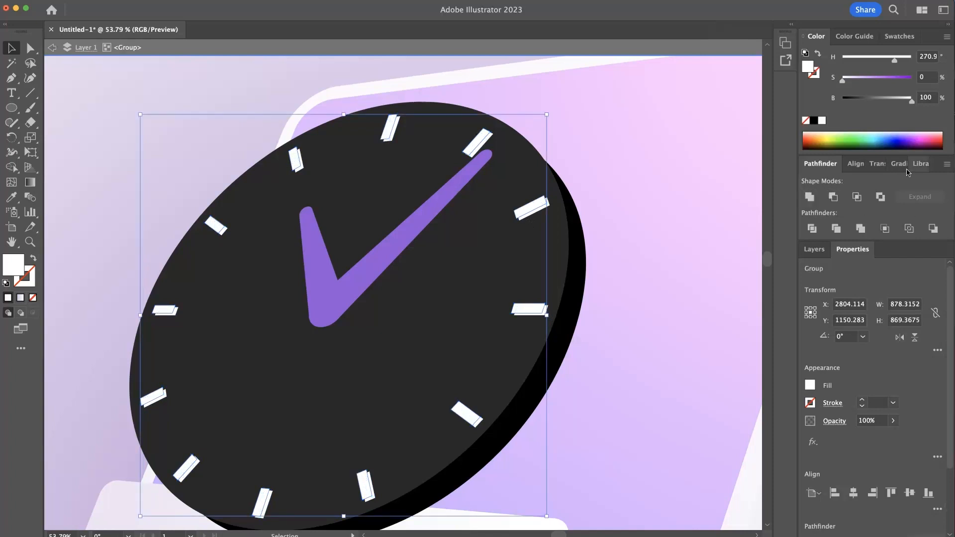
{"action": "left_click", "coordinate": [948, 167]}
{"action": "left_click", "coordinate": [918, 198]}
- Select the front compound path of hour marks and apply the phone side edge's white-to-lavender gradient with the Eyedropper
{"action": "left_click", "coordinate": [634, 220]}
{"action": "left_click_drag", "start_coordinate": [553, 243], "coordinate": [486, 241]}
{"action": "left_click_drag", "start_coordinate": [515, 343], "coordinate": [506, 263]}
{"action": "left_click", "coordinate": [453, 247]}
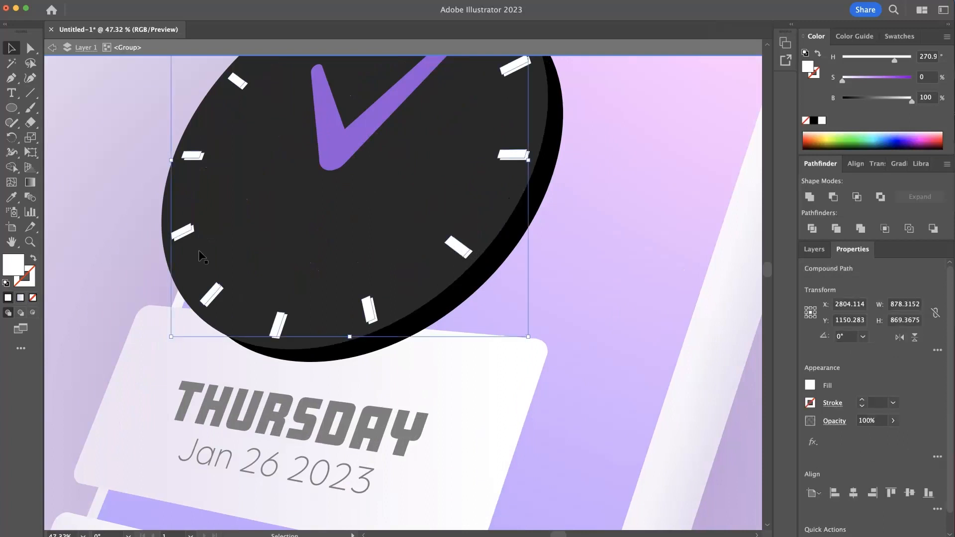
{"action": "left_click", "coordinate": [11, 197]}
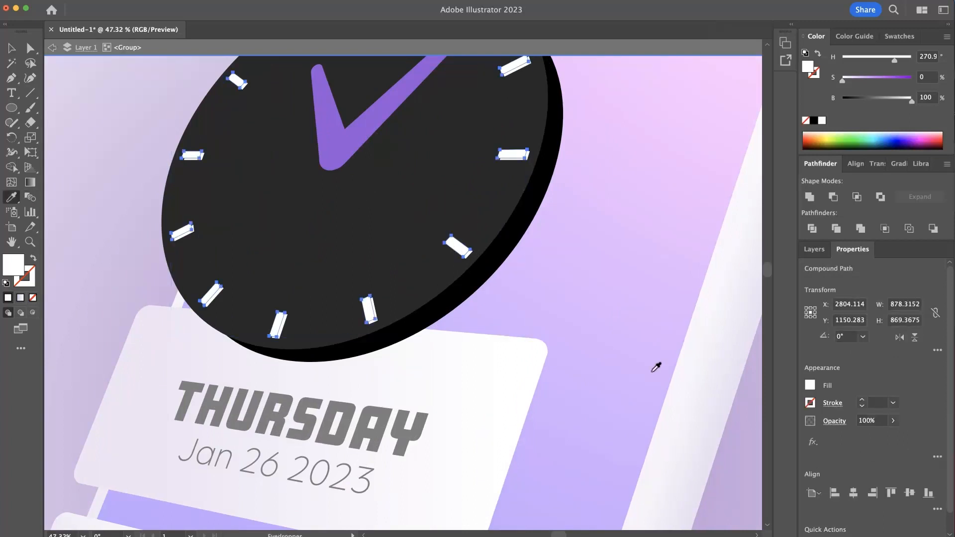
{"action": "left_click", "coordinate": [690, 387]}
{"action": "left_click_drag", "start_coordinate": [690, 383], "coordinate": [528, 349]}
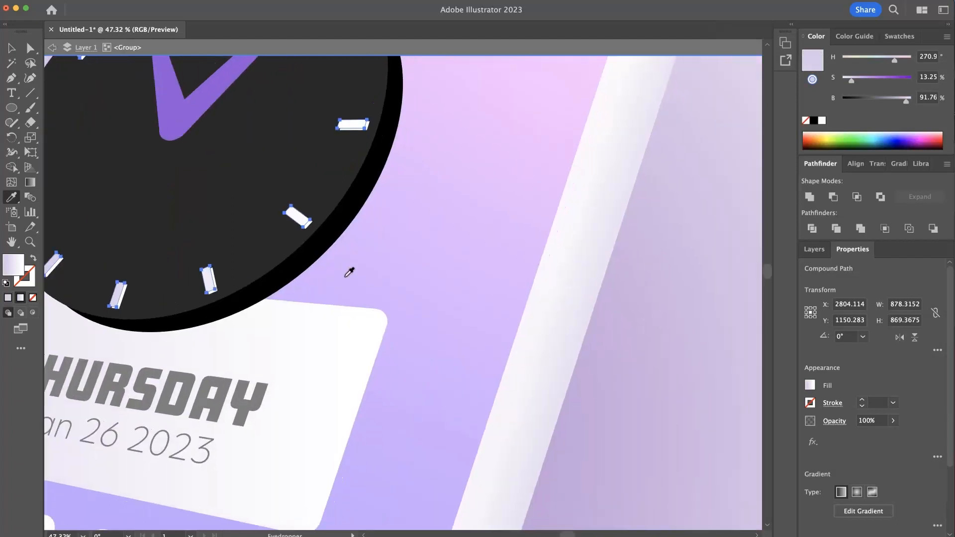
- Apply the phone side edge's gradient to the offset rear copy of the hour marks with the Eyedropper and deselect it
{"action": "left_click", "coordinate": [215, 290], "text": "super"}
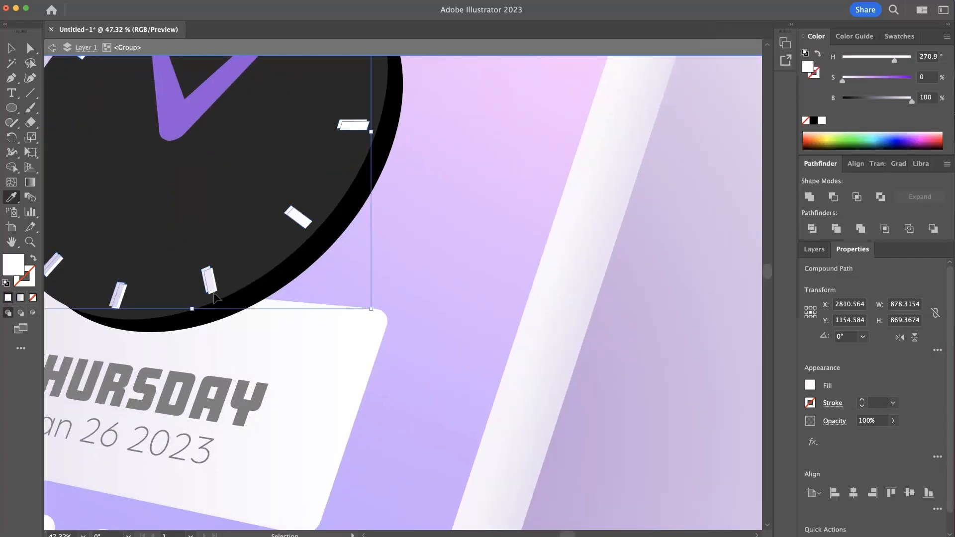
{"action": "left_click", "coordinate": [567, 373]}
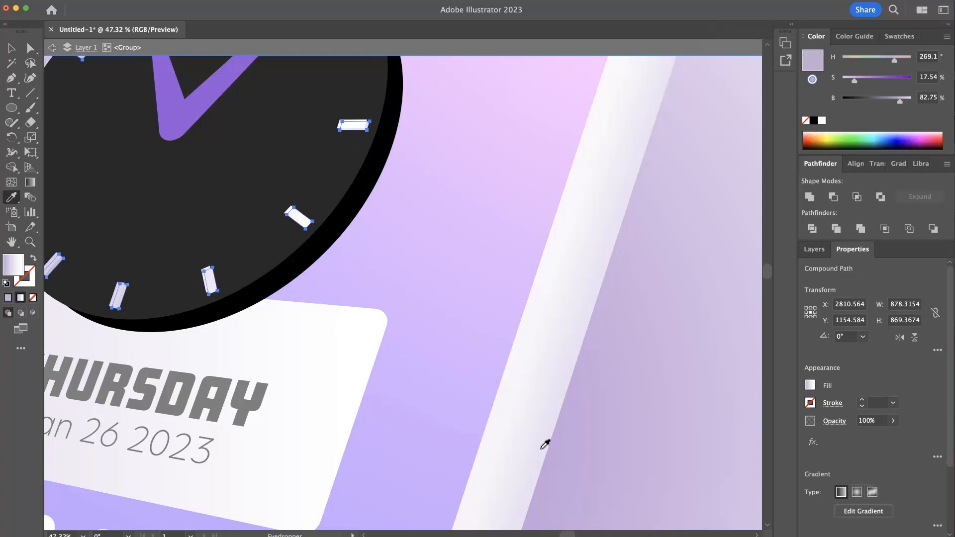
{"action": "left_click_drag", "start_coordinate": [378, 313], "coordinate": [443, 362]}
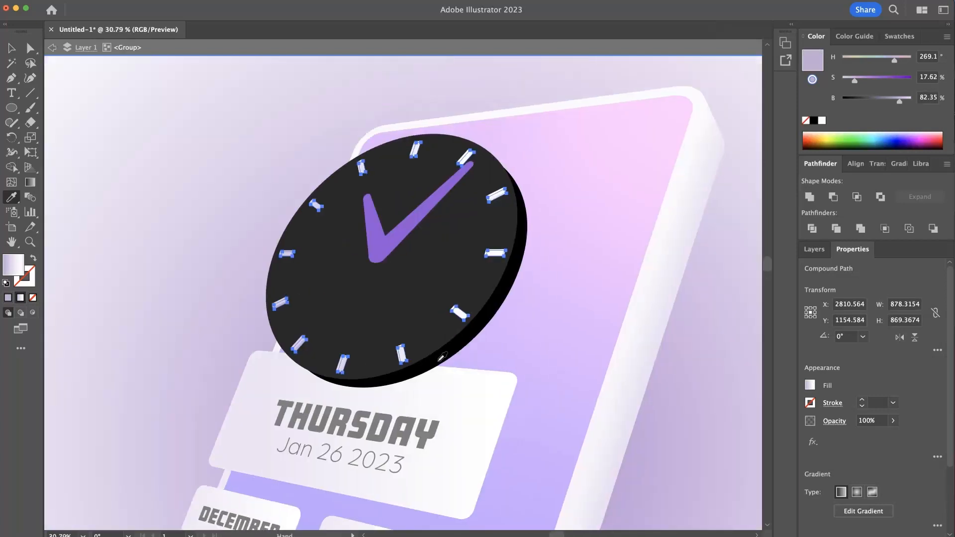
{"action": "left_click", "coordinate": [11, 47]}
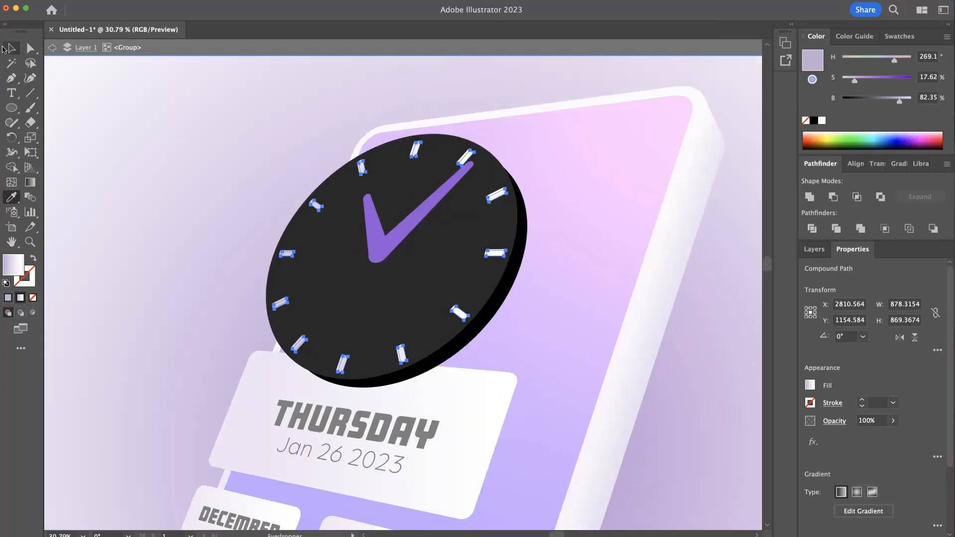
{"action": "left_click", "coordinate": [150, 148]}
- Try to blend the front and rear hour marks together with the Blend tool
{"action": "left_click_drag", "start_coordinate": [366, 220], "coordinate": [438, 241]}
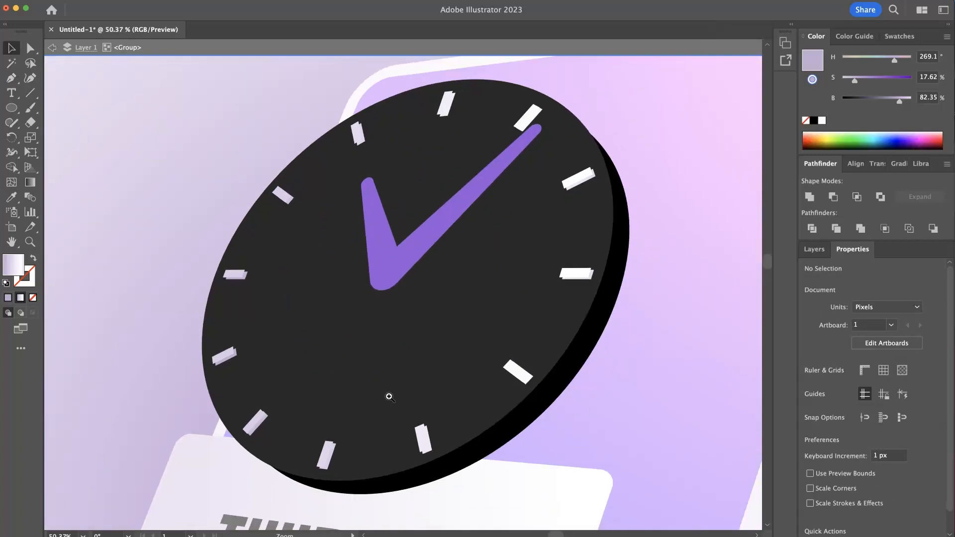
{"action": "left_click_drag", "start_coordinate": [368, 394], "coordinate": [431, 401]}
{"action": "left_click_drag", "start_coordinate": [332, 401], "coordinate": [268, 296]}
{"action": "left_click", "coordinate": [29, 197]}
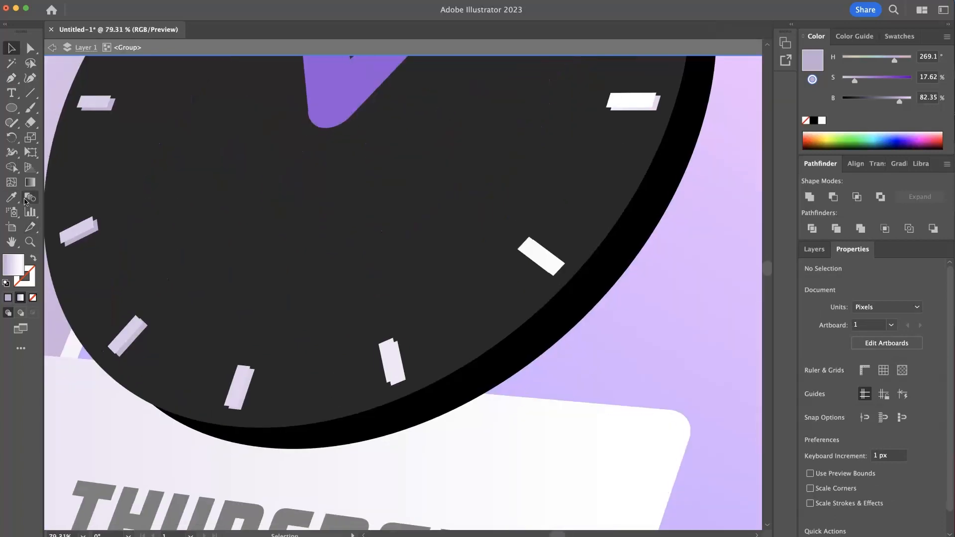
{"action": "left_click", "coordinate": [245, 399]}
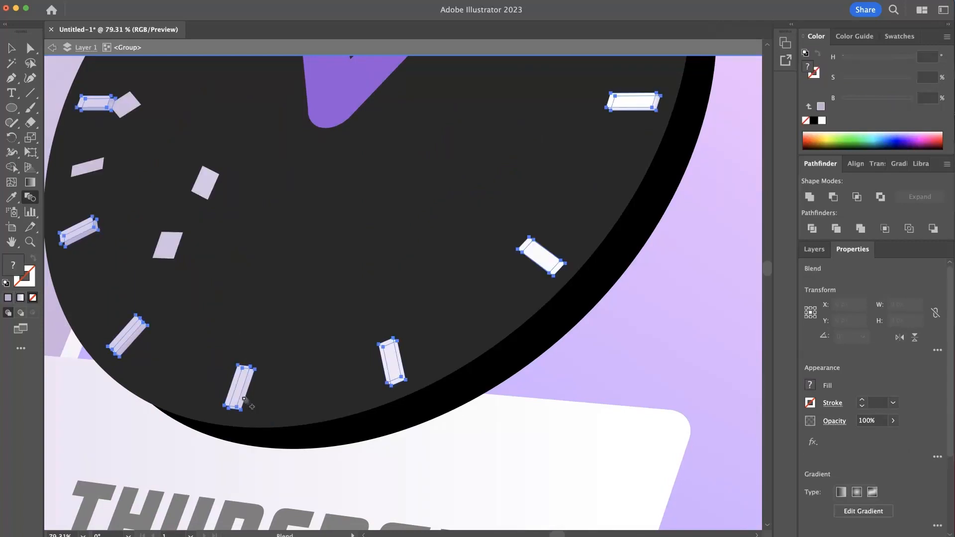
{"action": "left_click_drag", "start_coordinate": [299, 384], "coordinate": [247, 367]}
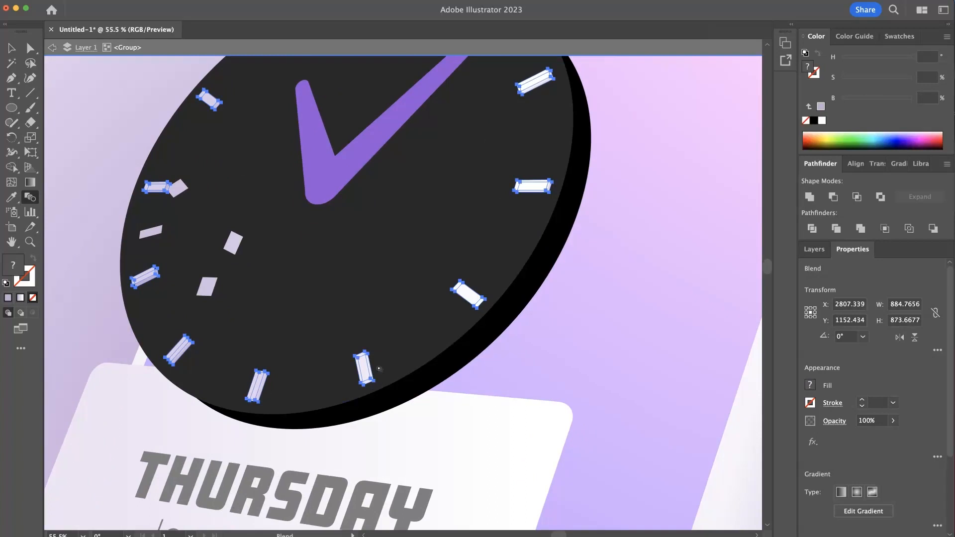
{"action": "left_click_drag", "start_coordinate": [224, 247], "coordinate": [303, 267]}
{"action": "left_click_drag", "start_coordinate": [285, 348], "coordinate": [247, 316]}
- Undo the blend between the two sets of hour marks and clear the selection
{"action": "key", "text": "super+z"}
{"action": "key", "text": "super+z"}
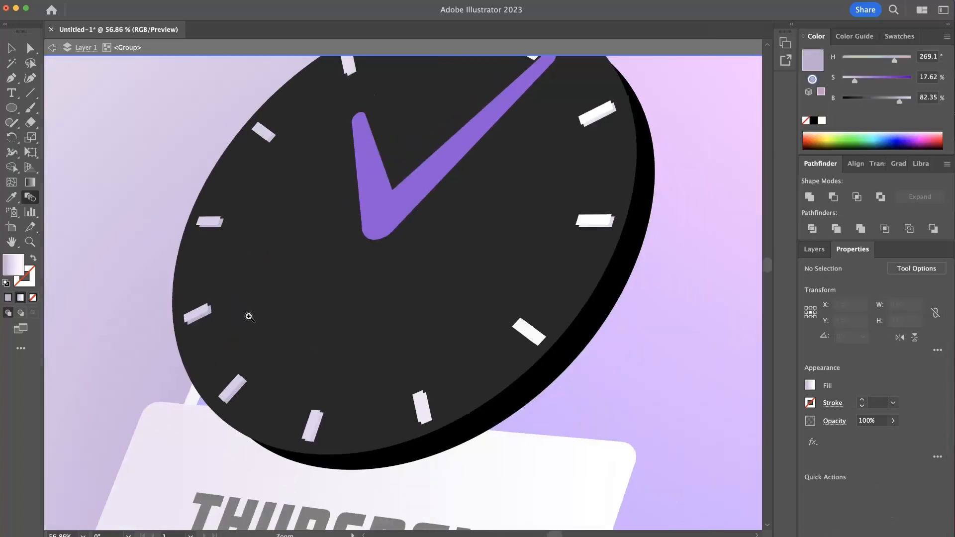
{"action": "key", "text": "super+z"}
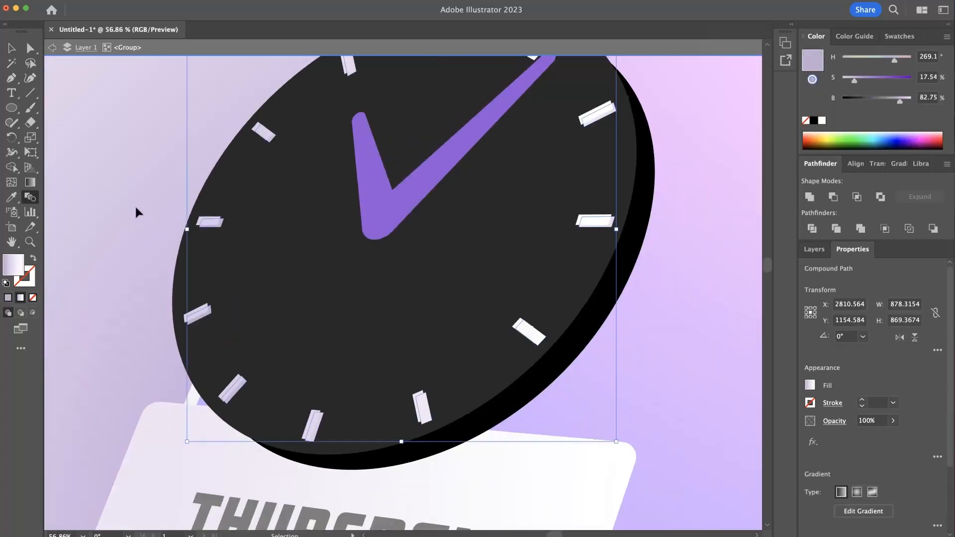
{"action": "left_click", "coordinate": [7, 48]}
{"action": "left_click", "coordinate": [181, 89]}
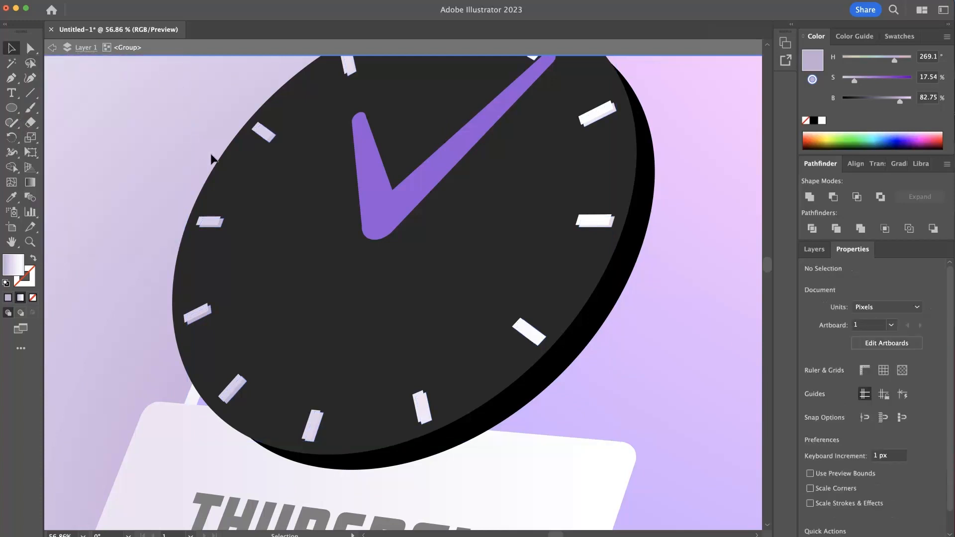
- Delete the rear copy of the hour marks and duplicate the gradient-filled front marks with a small offset right and down
{"action": "left_click", "coordinate": [211, 222]}
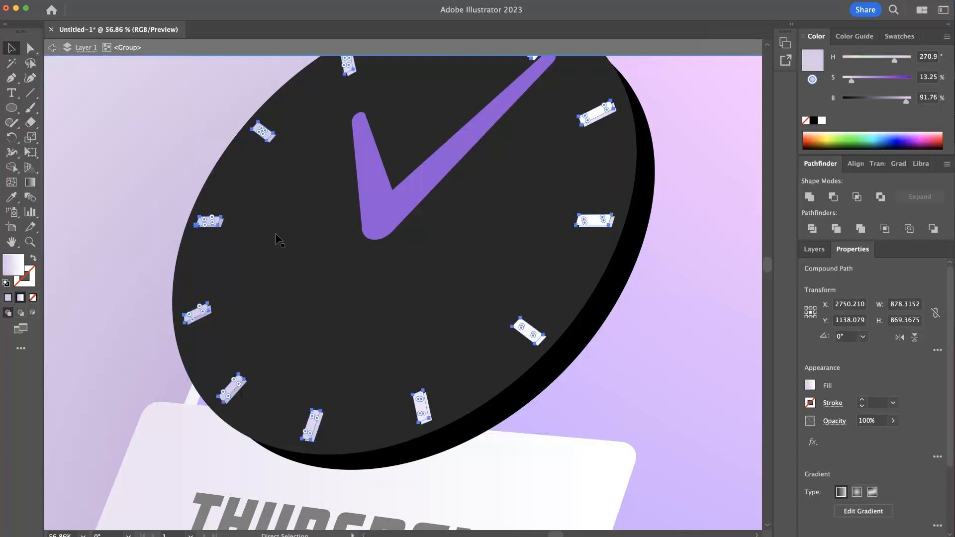
{"action": "left_click_drag", "start_coordinate": [221, 230], "coordinate": [220, 232]}
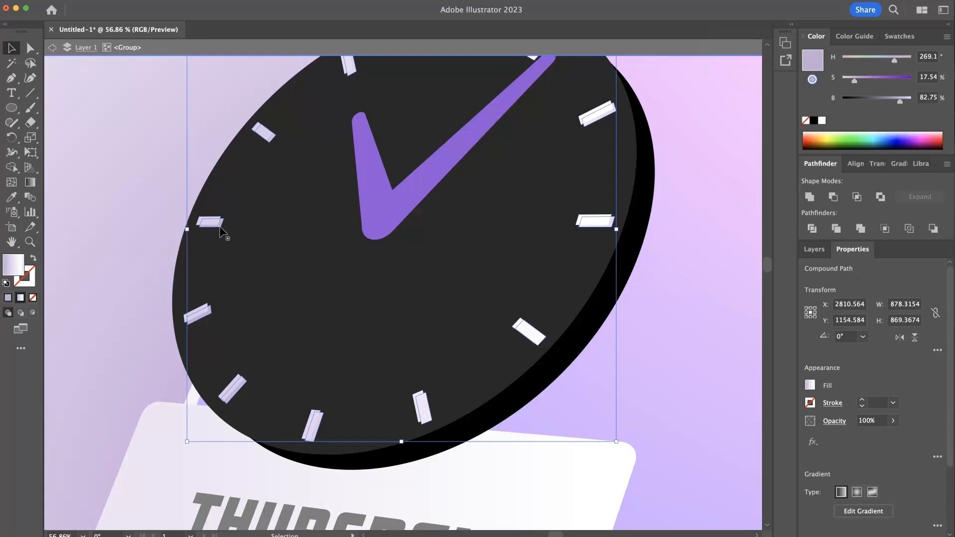
{"action": "key", "text": "Delete"}
{"action": "left_click", "coordinate": [217, 224]}
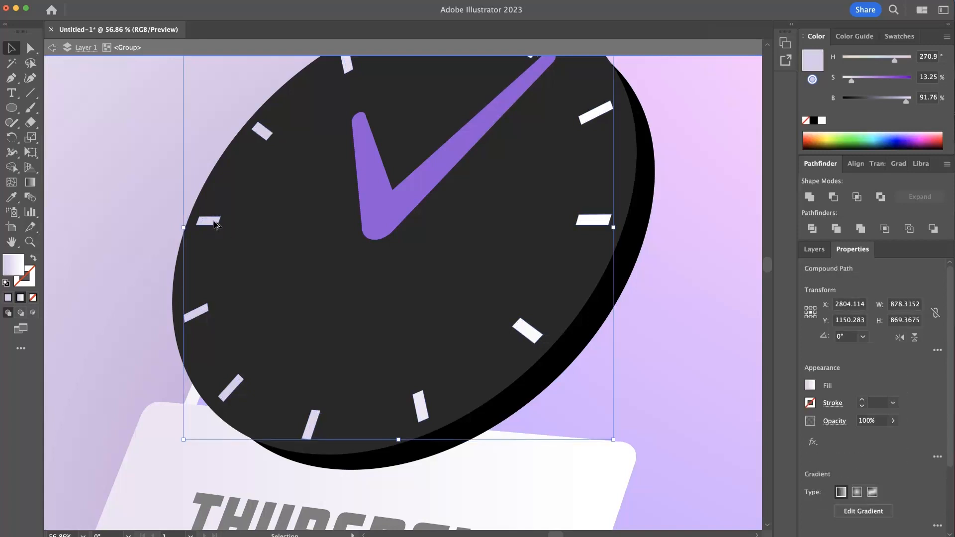
{"action": "left_click_drag", "start_coordinate": [215, 225], "coordinate": [219, 228]}
{"action": "key", "text": "a"}
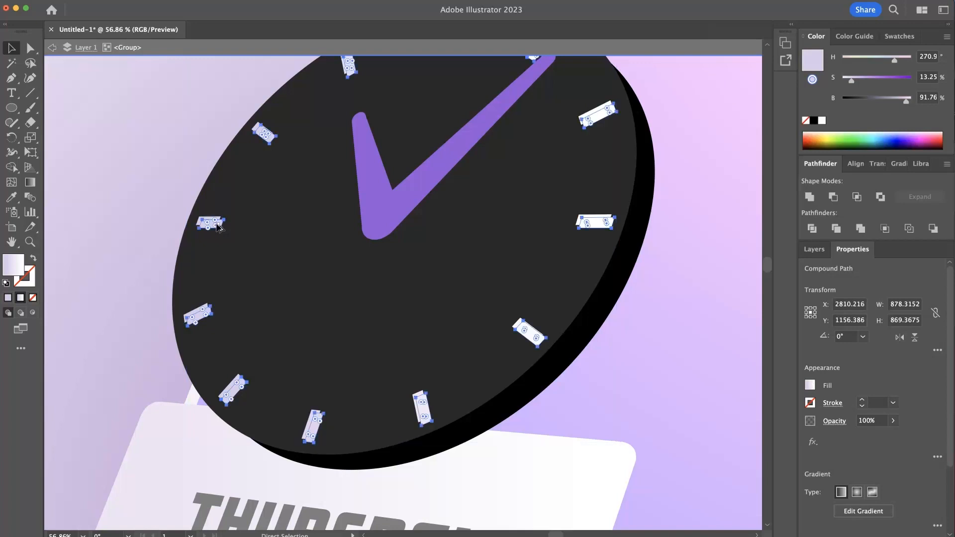
{"action": "key", "text": "v"}
- Blend the original hour marks with their offset duplicate using the Blend tool
{"action": "left_click", "coordinate": [37, 199]}
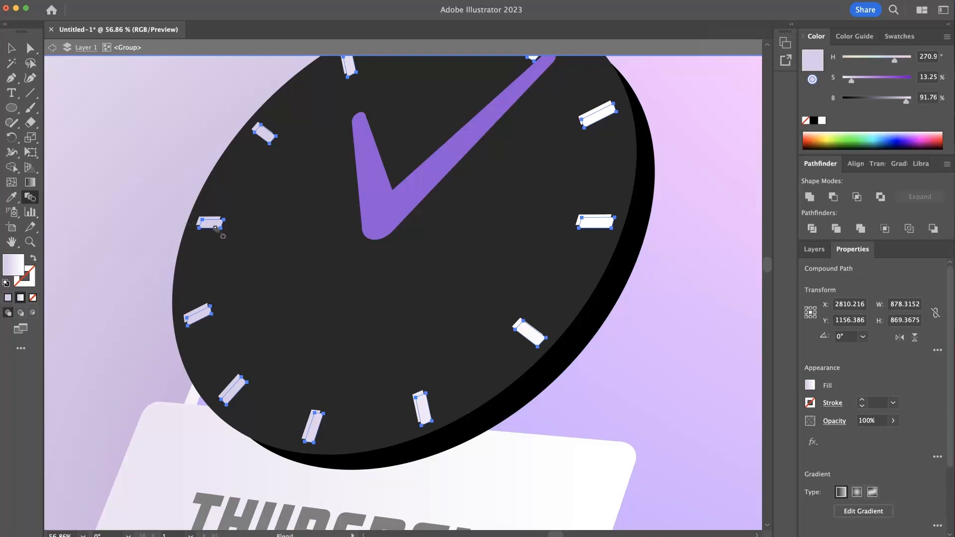
{"action": "left_click", "coordinate": [132, 206], "text": "super"}
{"action": "left_click_drag", "start_coordinate": [190, 203], "coordinate": [306, 226]}
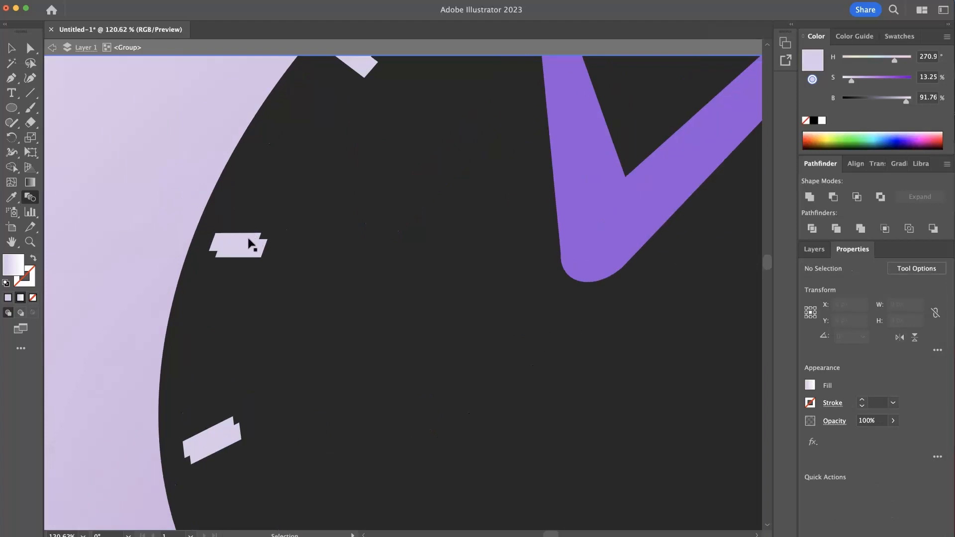
{"action": "left_click", "coordinate": [250, 244], "text": "super"}
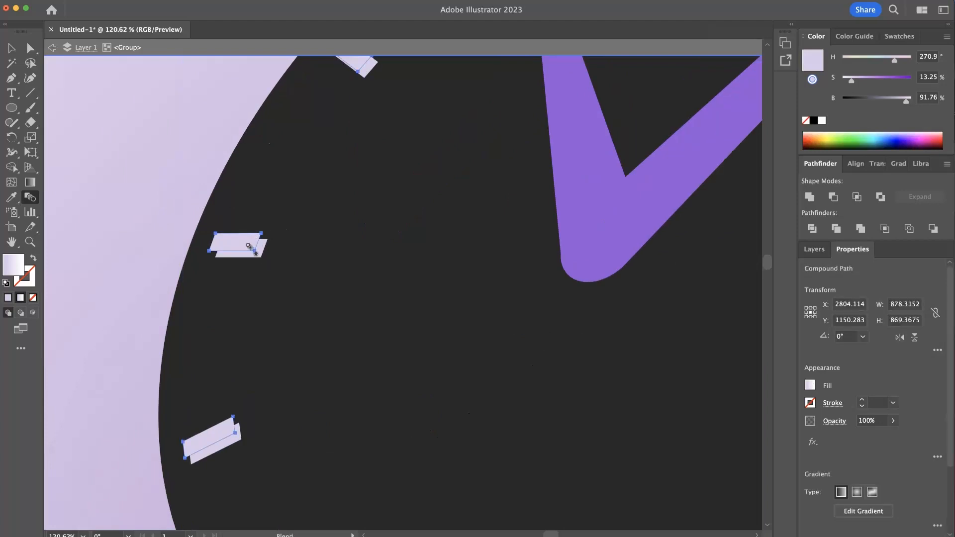
{"action": "left_click", "coordinate": [263, 249]}
{"action": "left_click_drag", "start_coordinate": [326, 307], "coordinate": [351, 266]}
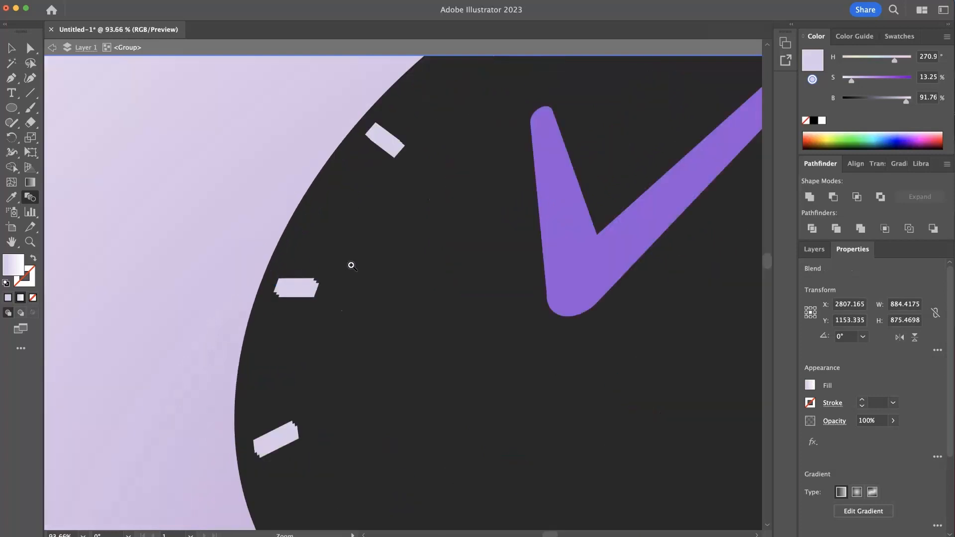
- Set the hour-mark blend's spacing to Specified Distance with a value of 1, and deselect it
{"action": "left_click", "coordinate": [11, 48]}
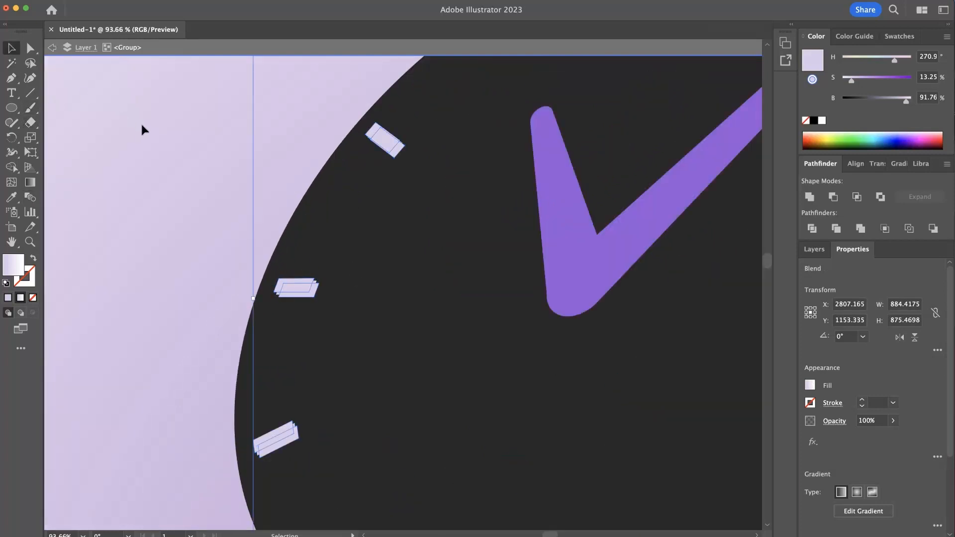
{"action": "scroll", "coordinate": [371, 211], "scroll_direction": "up", "scroll_amount": 2}
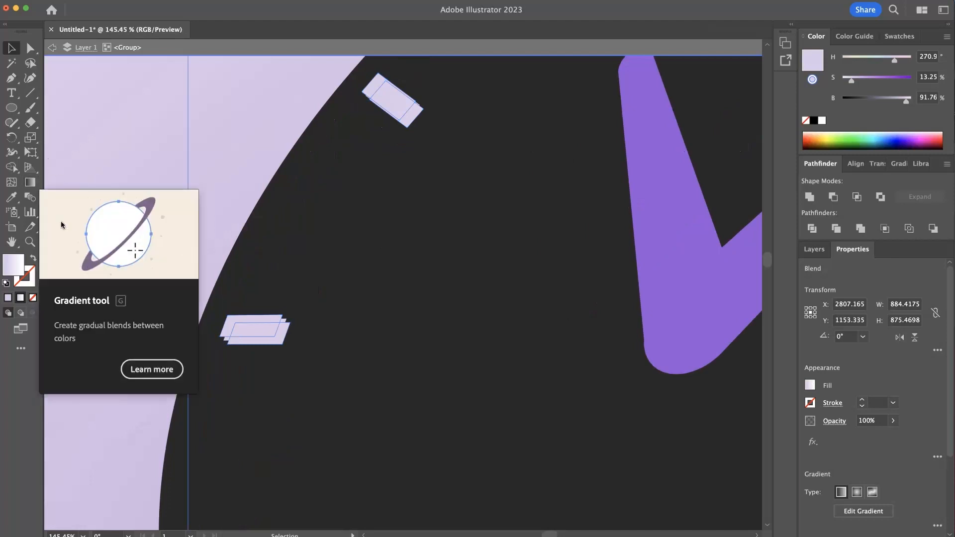
{"action": "double_click", "coordinate": [28, 195]}
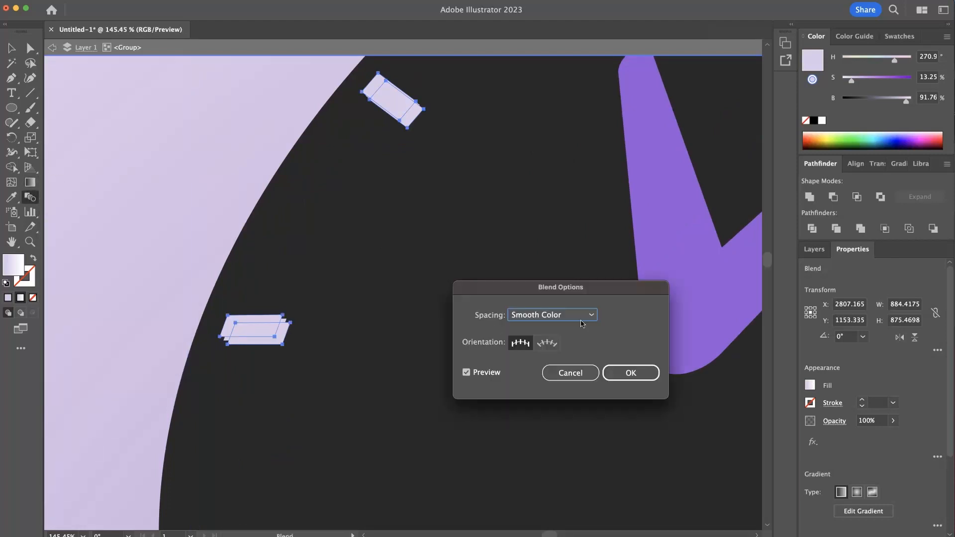
{"action": "left_click", "coordinate": [585, 317]}
{"action": "left_click", "coordinate": [572, 357]}
{"action": "type", "text": "1"}
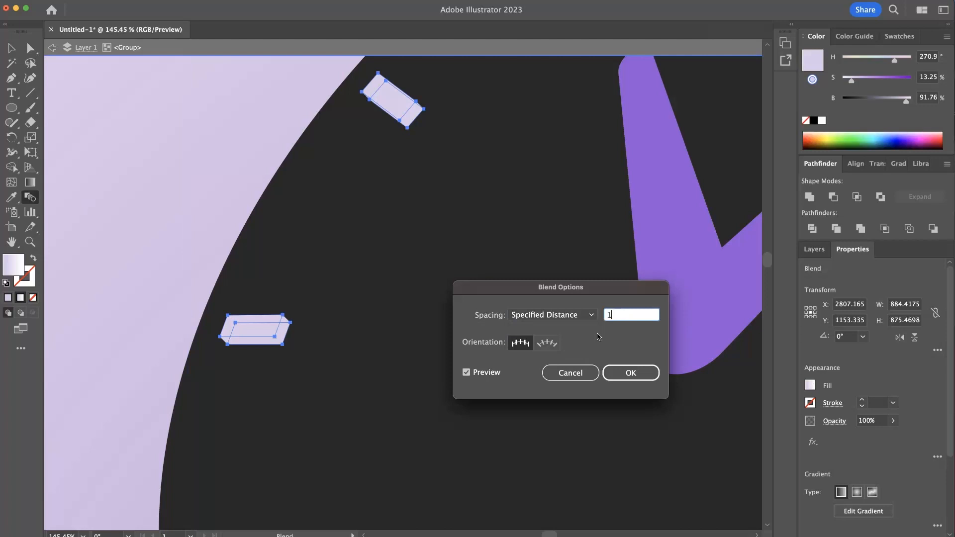
{"action": "key", "text": "Tab"}
{"action": "left_click", "coordinate": [633, 374]}
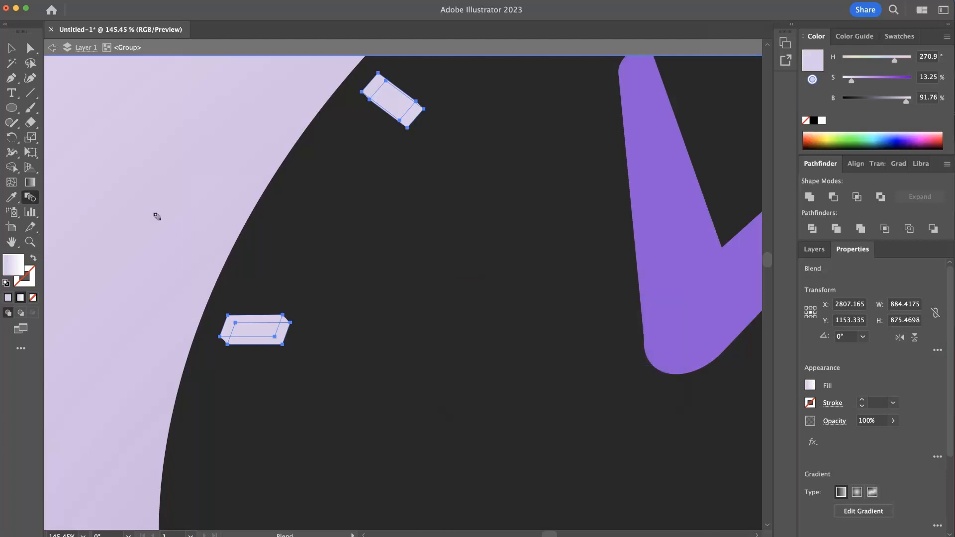
{"action": "left_click", "coordinate": [10, 47]}
{"action": "left_click", "coordinate": [160, 154]}
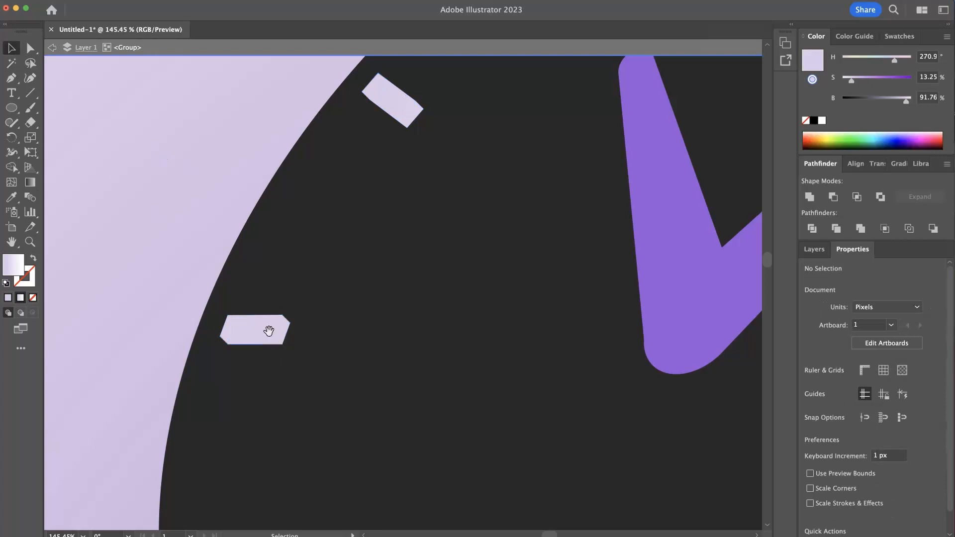
- Examine the blended hour marks around the lower part of the clock face, selecting and deselecting them to check their edges
{"action": "scroll", "coordinate": [371, 327], "scroll_direction": "down", "scroll_amount": 6}
{"action": "left_click_drag", "start_coordinate": [433, 403], "coordinate": [288, 230]}
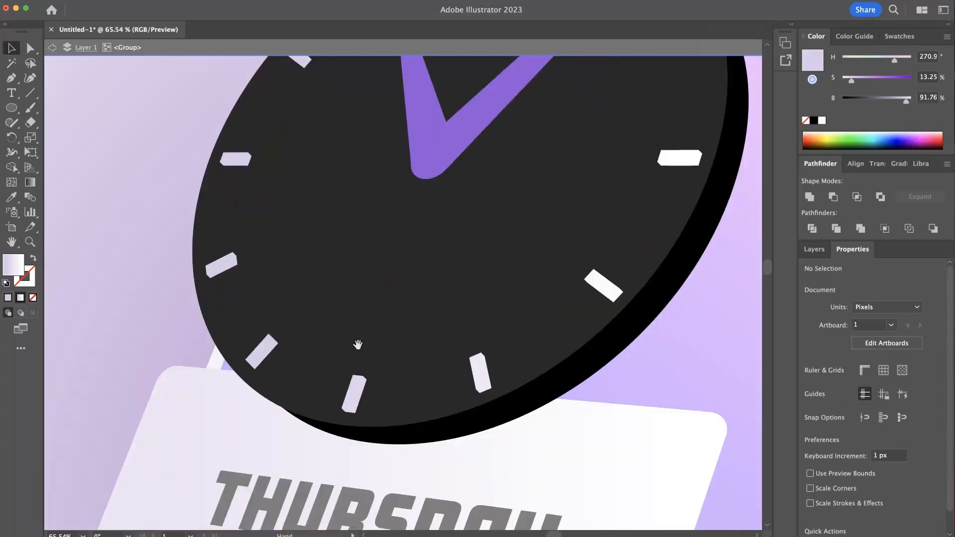
{"action": "scroll", "coordinate": [331, 326], "scroll_direction": "up", "scroll_amount": 3}
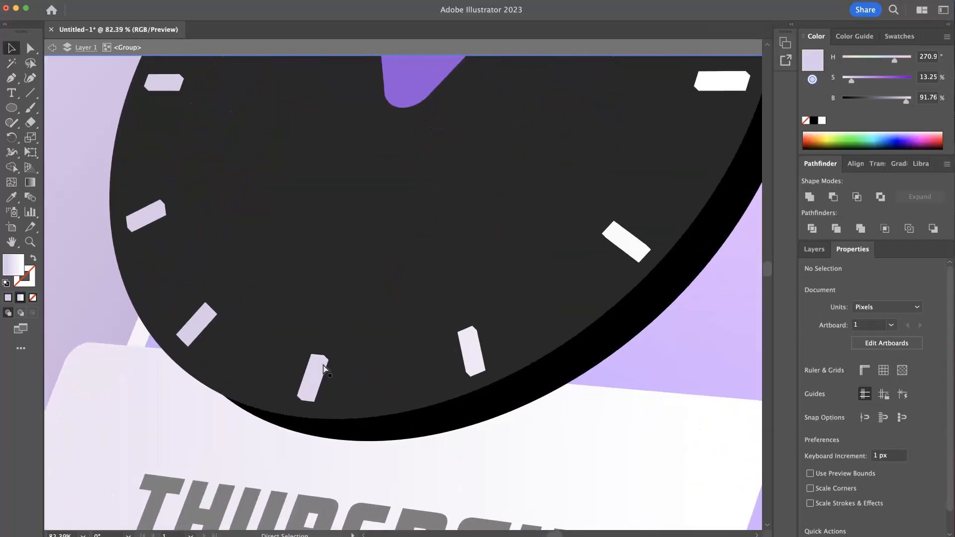
{"action": "left_click", "coordinate": [315, 402]}
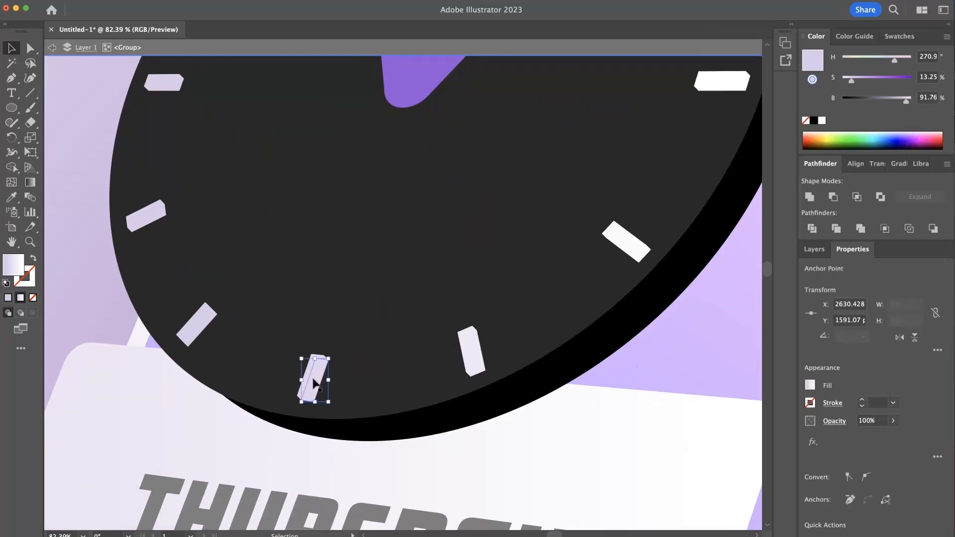
{"action": "left_click", "coordinate": [199, 322]}
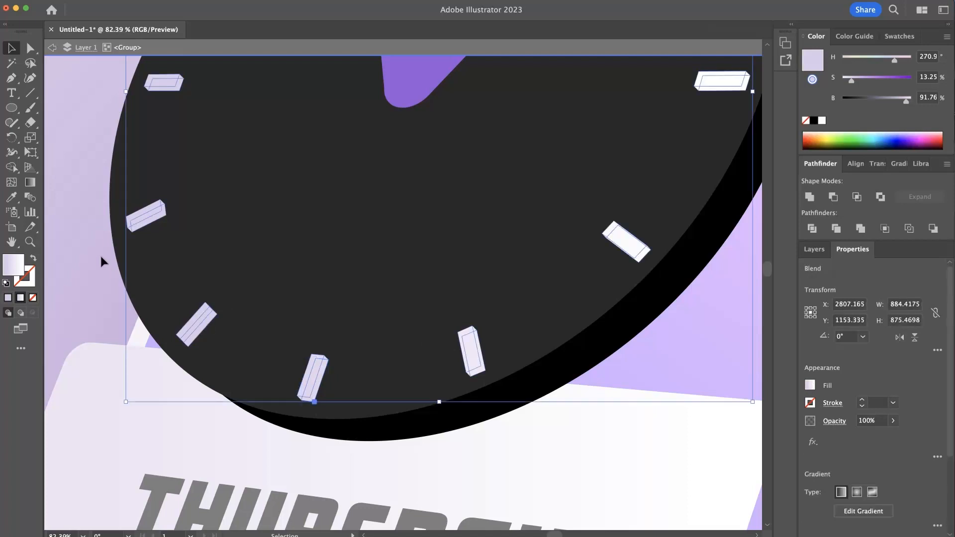
{"action": "left_click", "coordinate": [101, 261]}
{"action": "left_click", "coordinate": [314, 398]}
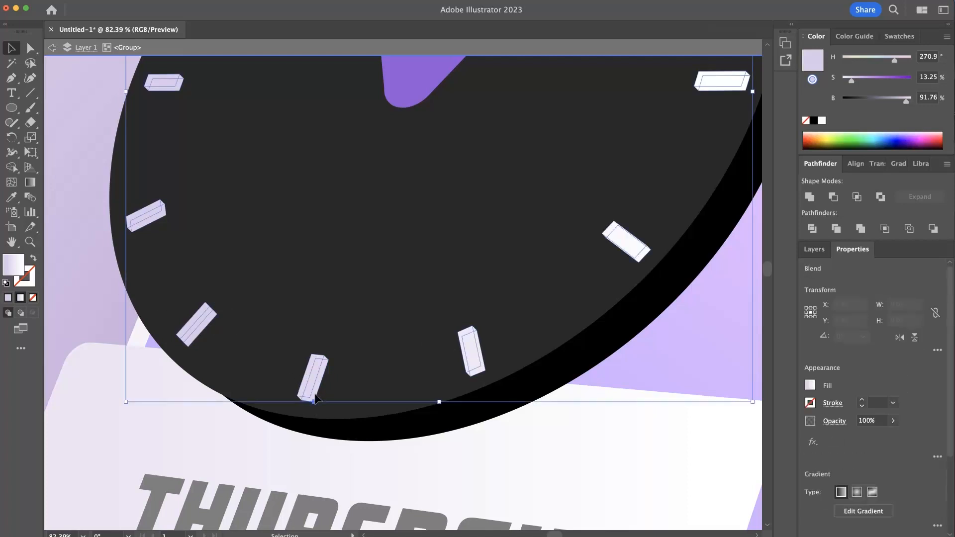
{"action": "left_click_drag", "start_coordinate": [249, 355], "coordinate": [230, 331]}
{"action": "left_click_drag", "start_coordinate": [269, 305], "coordinate": [254, 327]}
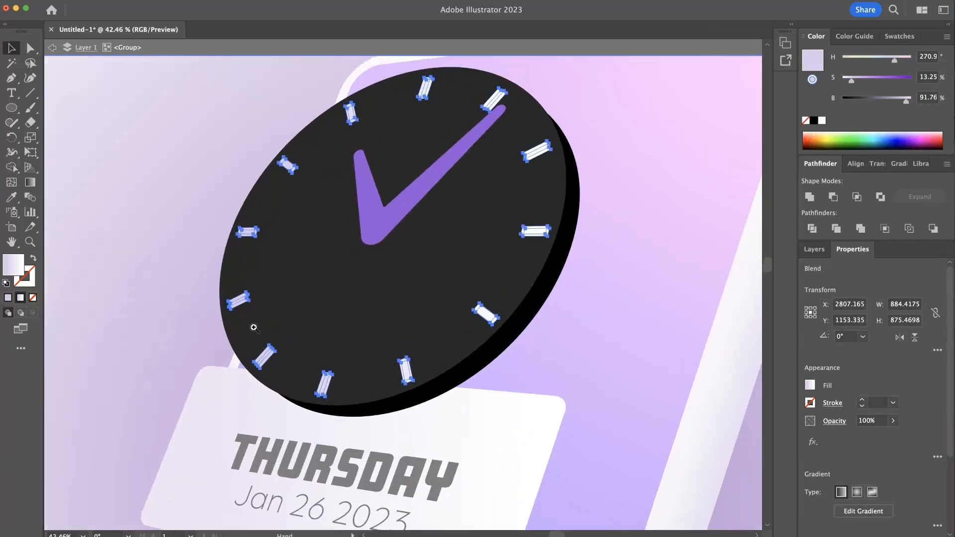
{"action": "left_click_drag", "start_coordinate": [288, 407], "coordinate": [377, 416]}
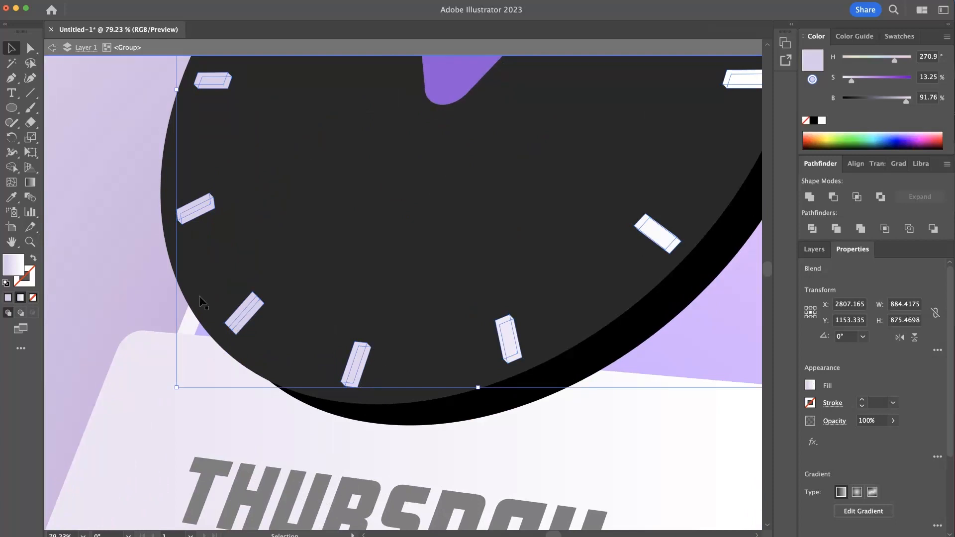
{"action": "left_click", "coordinate": [171, 286]}
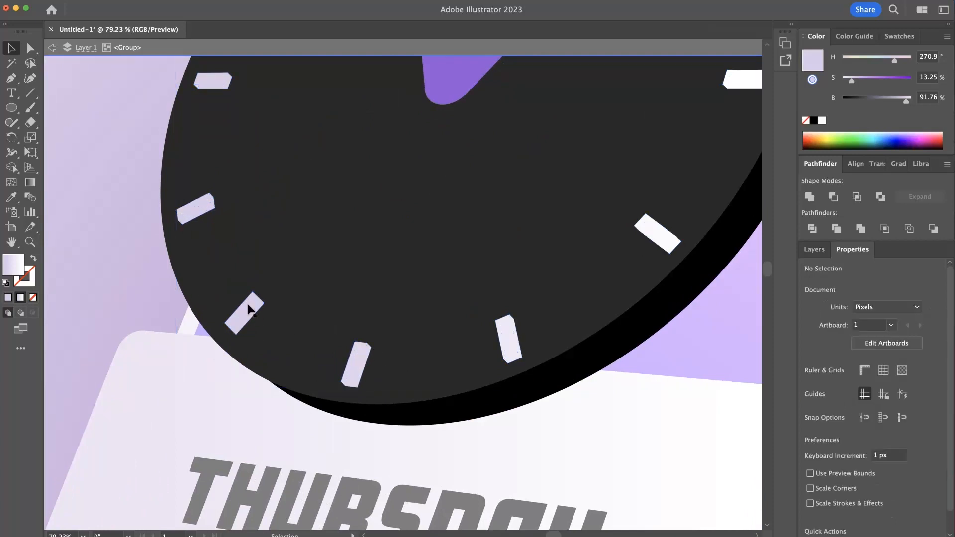
- Isolate the hour-mark blend and add a darker purple gradient stop (S 26.13, B 78.04) at about 5.4% to its offset marks
{"action": "double_click", "coordinate": [249, 310]}
{"action": "left_click", "coordinate": [256, 313]}
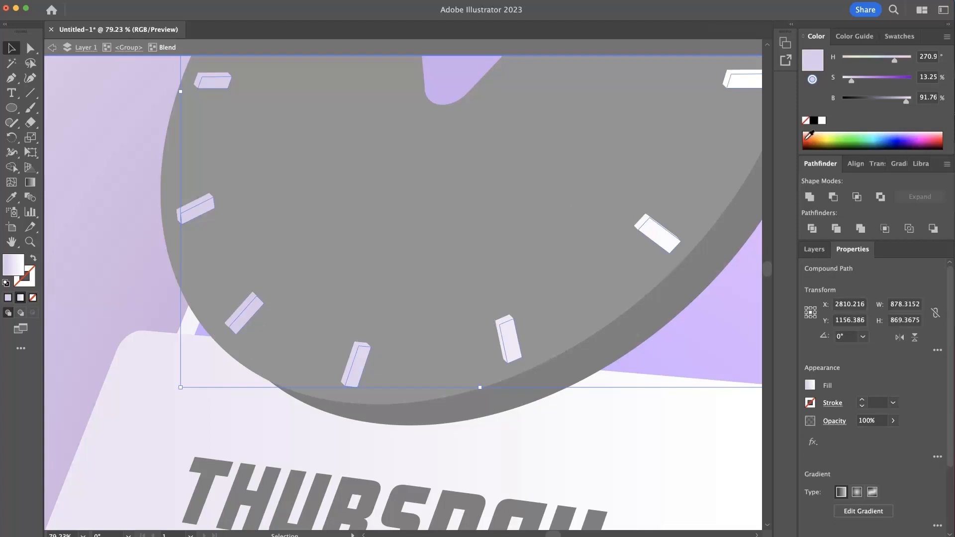
{"action": "left_click", "coordinate": [895, 165]}
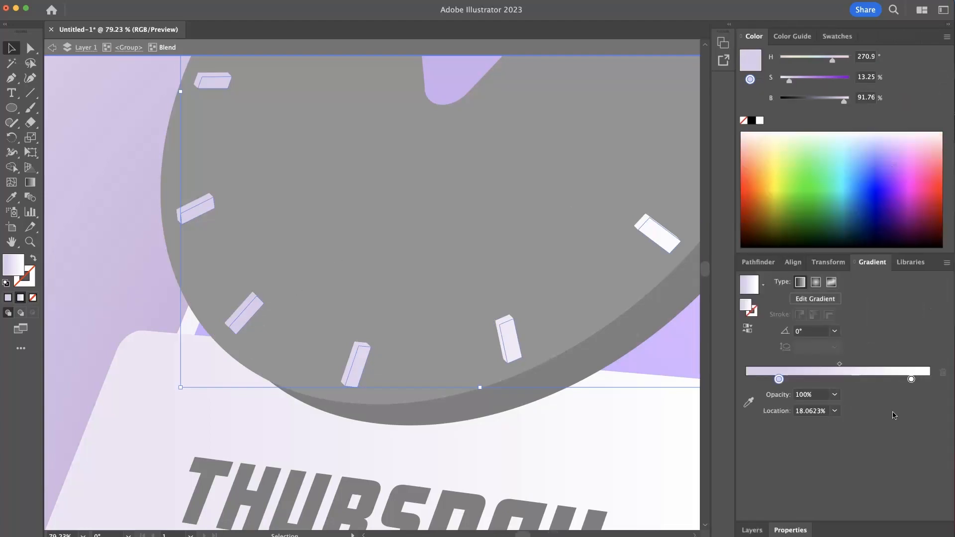
{"action": "left_click", "coordinate": [755, 380]}
{"action": "left_click_drag", "start_coordinate": [842, 103], "coordinate": [798, 86]}
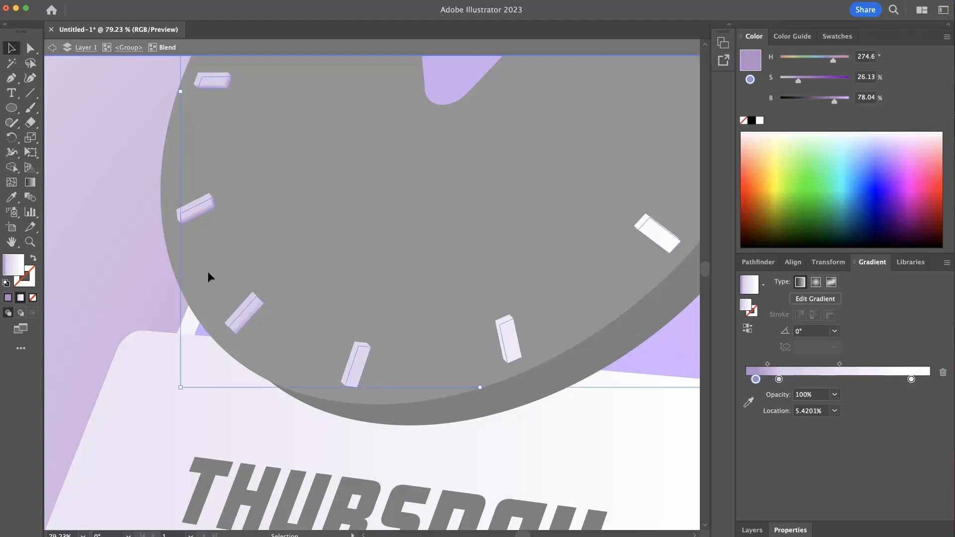
- Redraw the offset hour marks' gradient diagonally across the clock from lower-left to upper-right, at about 46.5°
{"action": "left_click", "coordinate": [30, 182]}
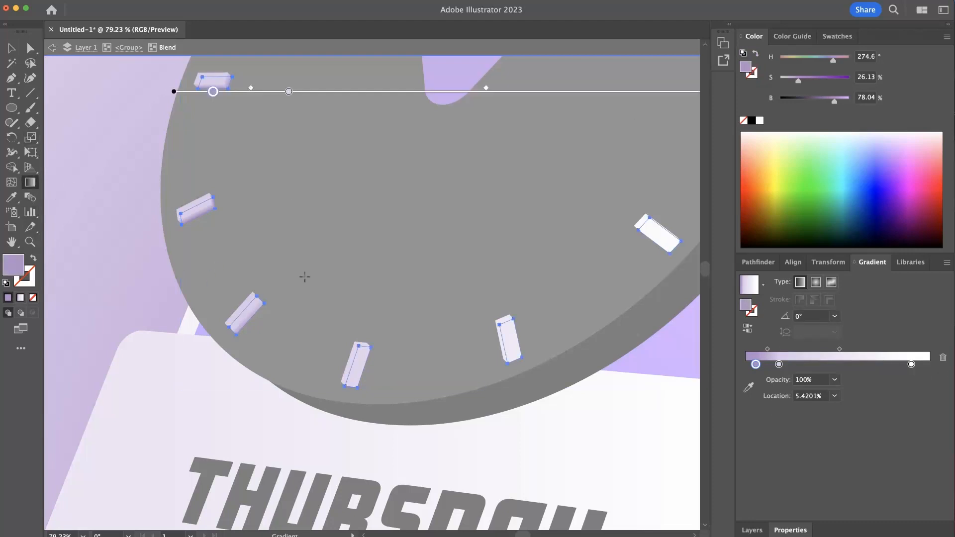
{"action": "left_click_drag", "start_coordinate": [480, 201], "coordinate": [428, 199]}
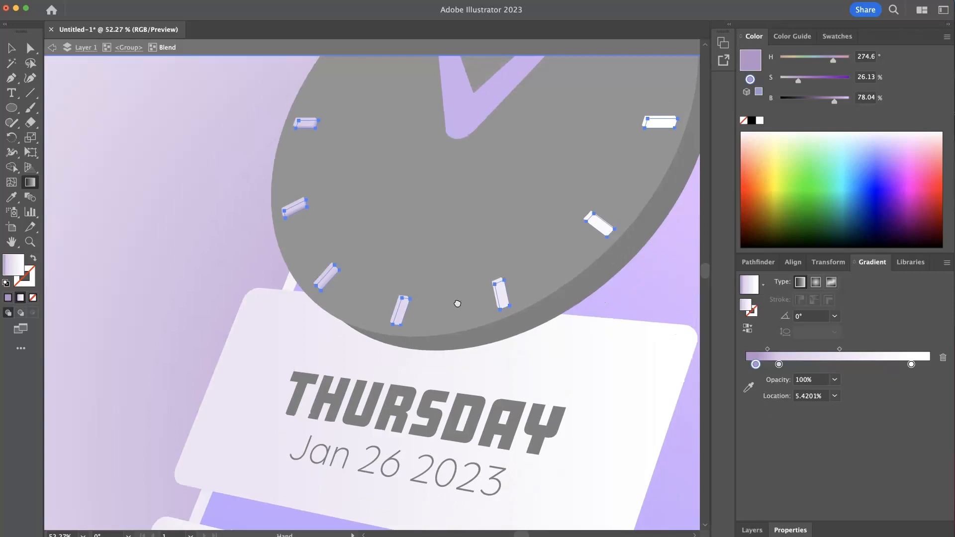
{"action": "left_click_drag", "start_coordinate": [456, 303], "coordinate": [390, 486]}
{"action": "mouse_move", "coordinate": [584, 128]}
{"action": "left_mouse_down"}
{"action": "mouse_move", "coordinate": [416, 130]}
{"action": "mouse_move", "coordinate": [453, 260]}
{"action": "mouse_move", "coordinate": [254, 411]}
{"action": "left_mouse_up"}
{"action": "left_click_drag", "start_coordinate": [231, 451], "coordinate": [639, 118]}
- Move the gradient's white stop to about 40%, add a light lavender stop at 100%, and exit isolation mode
{"action": "left_click_drag", "start_coordinate": [597, 163], "coordinate": [408, 363]}
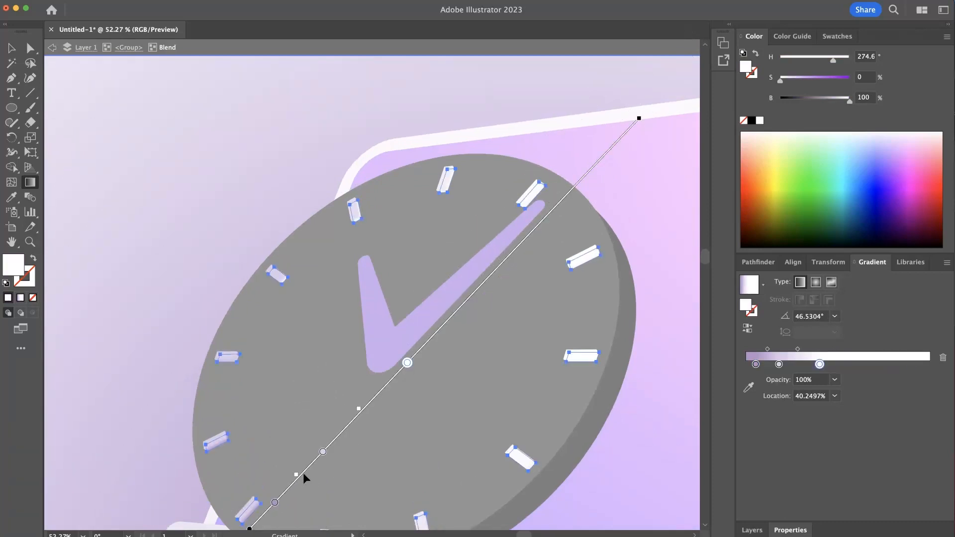
{"action": "left_click_drag", "start_coordinate": [772, 365], "coordinate": [939, 365]}
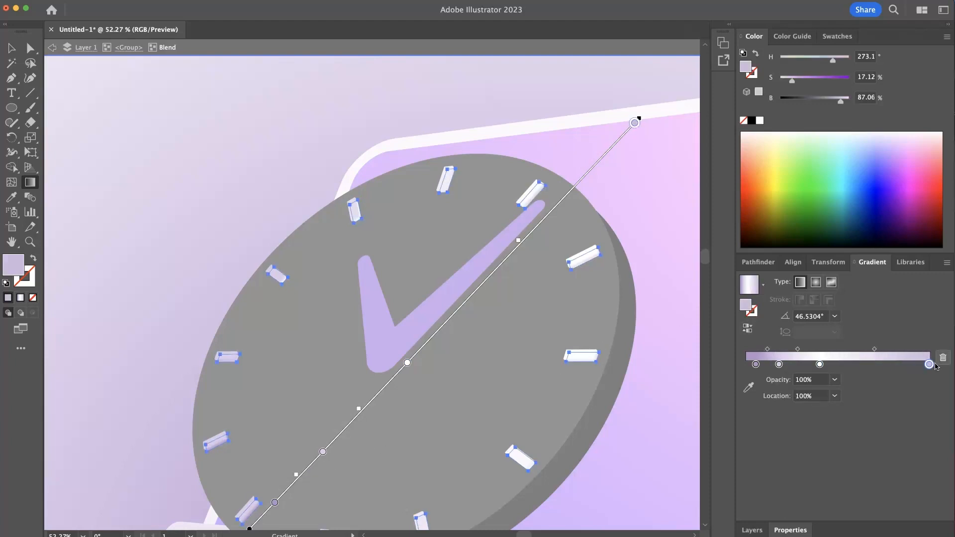
{"action": "left_click_drag", "start_coordinate": [550, 357], "coordinate": [588, 248]}
{"action": "left_click", "coordinate": [642, 401]}
{"action": "left_click", "coordinate": [20, 47]}
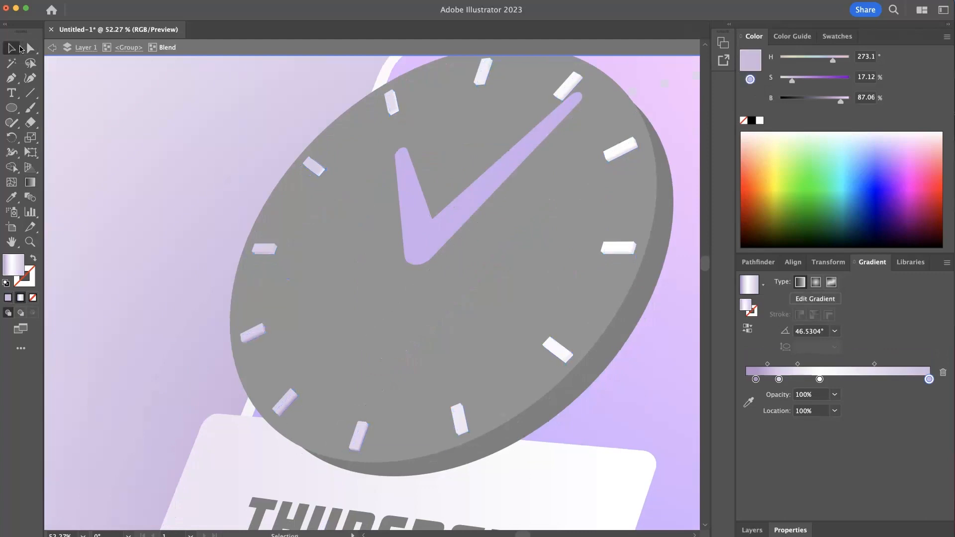
{"action": "double_click", "coordinate": [185, 167]}
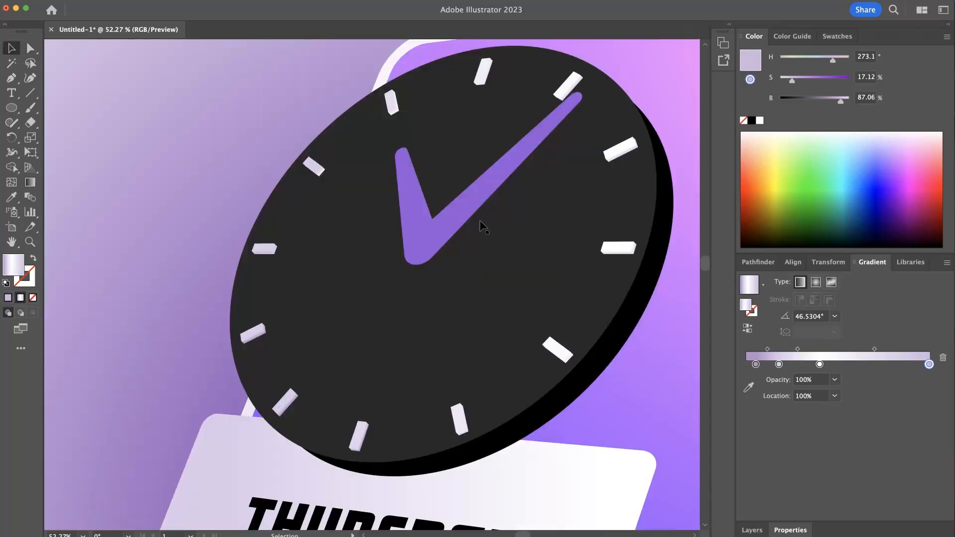
- Isolate the clock group and duplicate the long minute hand with a small offset up and to the left
{"action": "scroll", "coordinate": [487, 239], "scroll_direction": "down", "scroll_amount": 3}
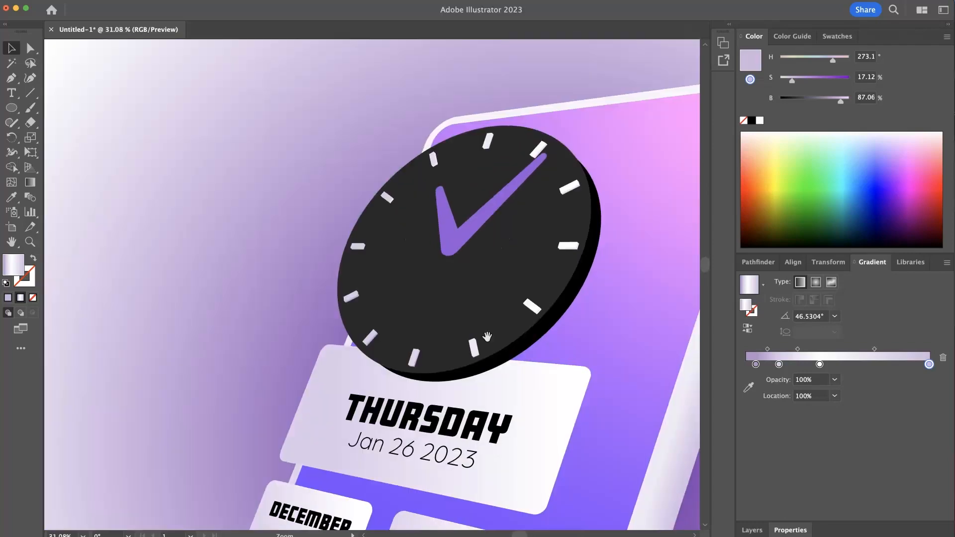
{"action": "scroll", "coordinate": [428, 331], "scroll_direction": "up", "scroll_amount": 2}
{"action": "left_click_drag", "start_coordinate": [448, 324], "coordinate": [263, 335]}
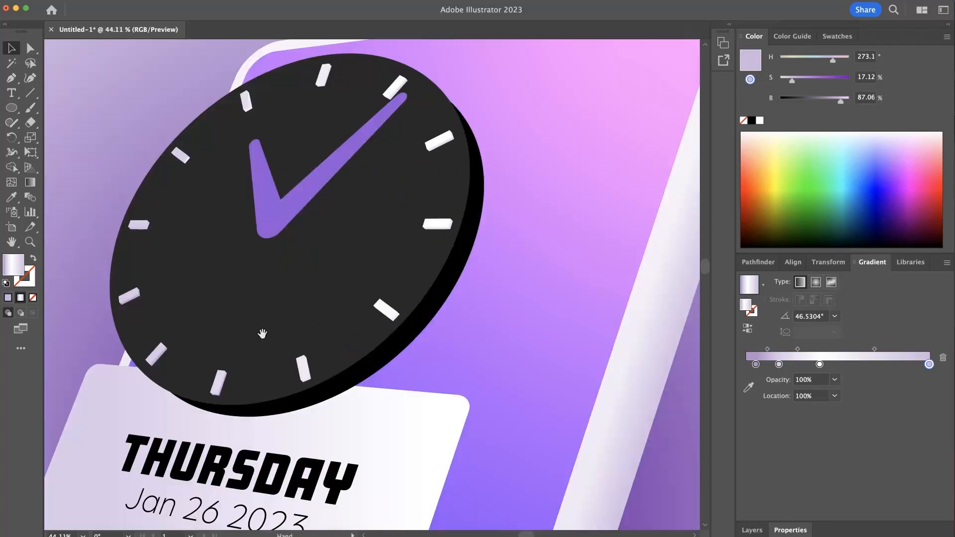
{"action": "scroll", "coordinate": [315, 213], "scroll_direction": "up", "scroll_amount": 2}
{"action": "left_click", "coordinate": [365, 233]}
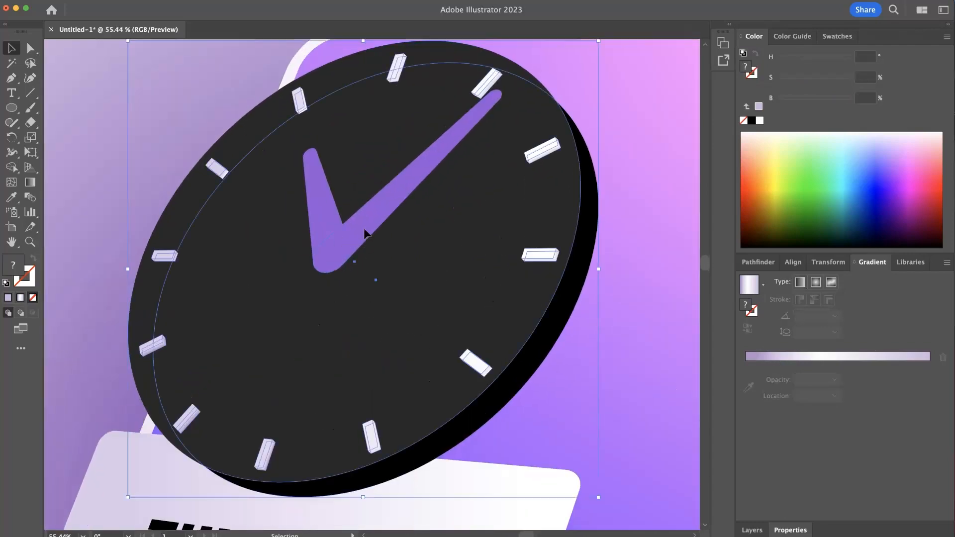
{"action": "double_click", "coordinate": [359, 223]}
{"action": "left_click", "coordinate": [355, 230]}
{"action": "scroll", "coordinate": [389, 221], "scroll_direction": "up", "scroll_amount": 1}
{"action": "left_click_drag", "start_coordinate": [388, 224], "coordinate": [378, 341]}
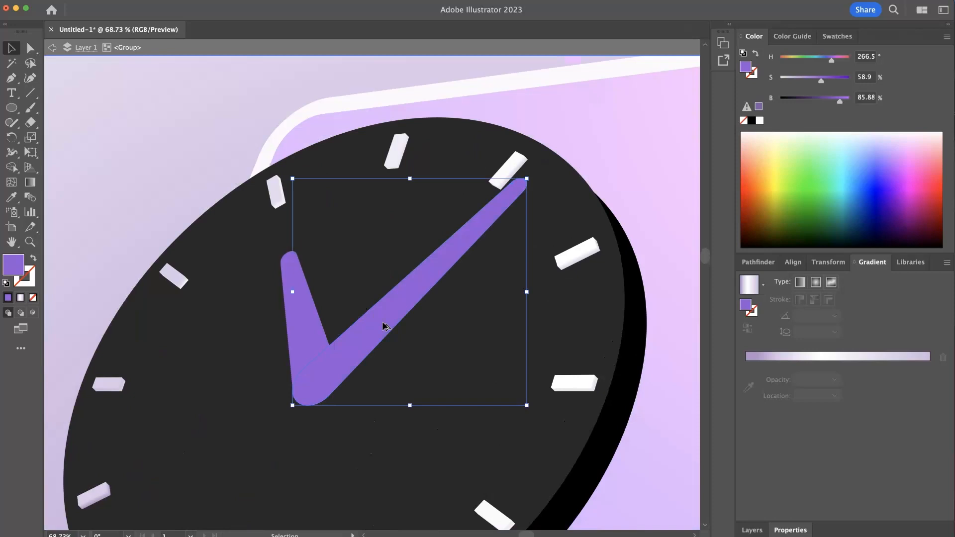
{"action": "left_click_drag", "start_coordinate": [382, 322], "coordinate": [377, 315]}
- Shrink the rear minute hand slightly and darken its fill to H 266.3, S 65, B 69.02
{"action": "left_click", "coordinate": [382, 344]}
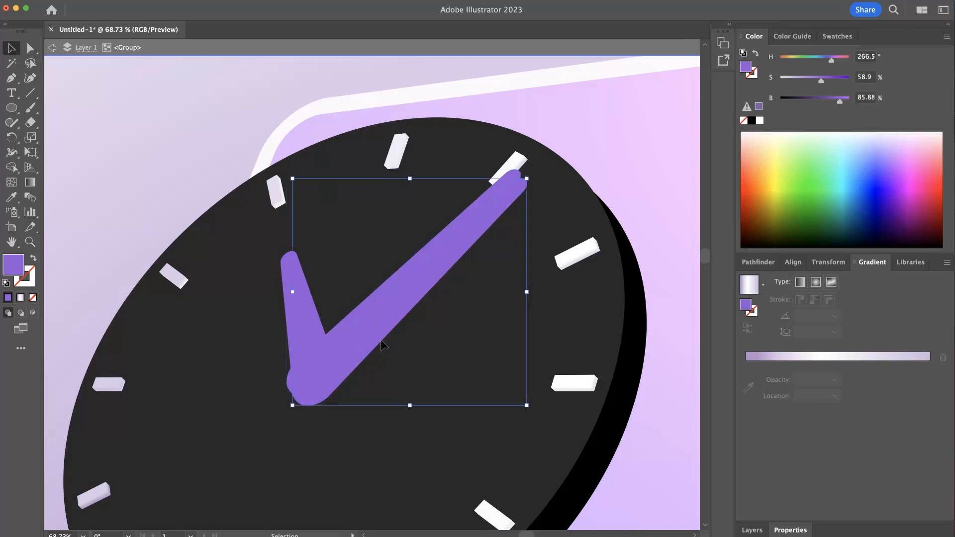
{"action": "left_click_drag", "start_coordinate": [530, 180], "coordinate": [529, 182]}
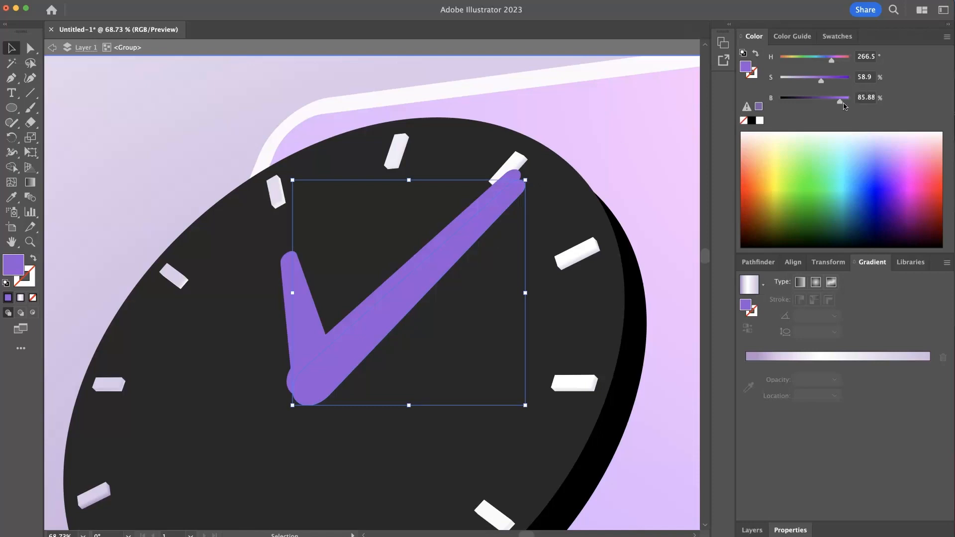
{"action": "left_click_drag", "start_coordinate": [840, 103], "coordinate": [826, 81]}
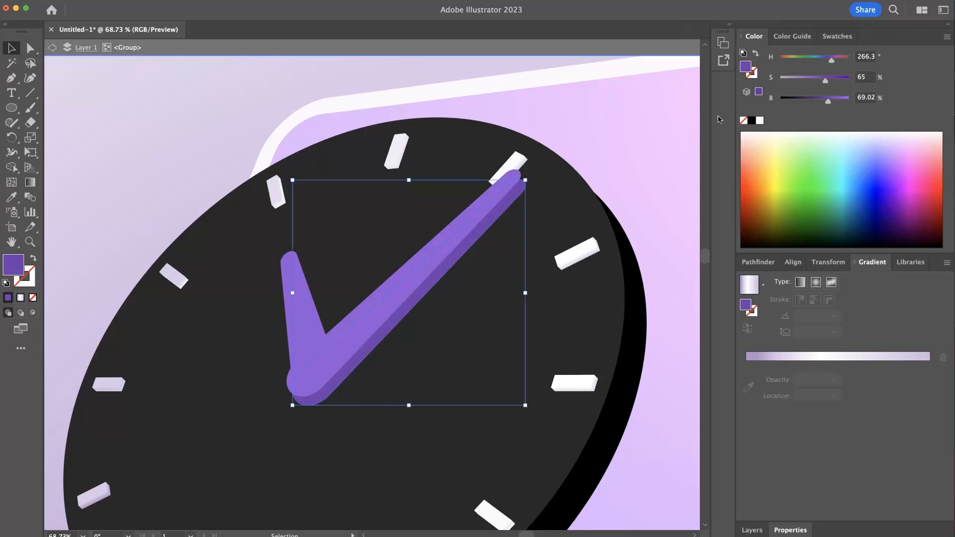
{"action": "left_click", "coordinate": [642, 122]}
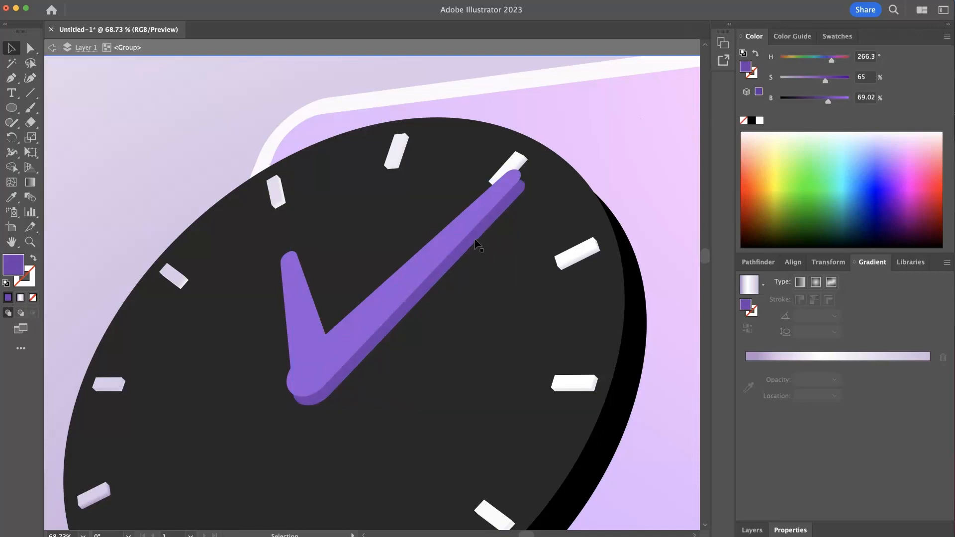
- Blend the front and rear minute hands with the Blend tool to give the hand thickness
{"action": "left_click", "coordinate": [34, 202]}
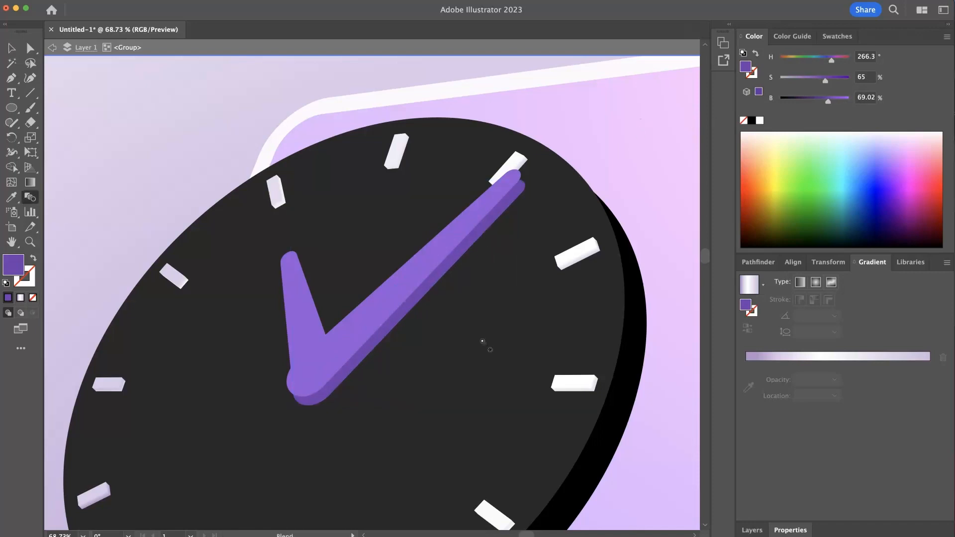
{"action": "left_click", "coordinate": [404, 311]}
{"action": "key", "text": "v"}
{"action": "left_click", "coordinate": [653, 156]}
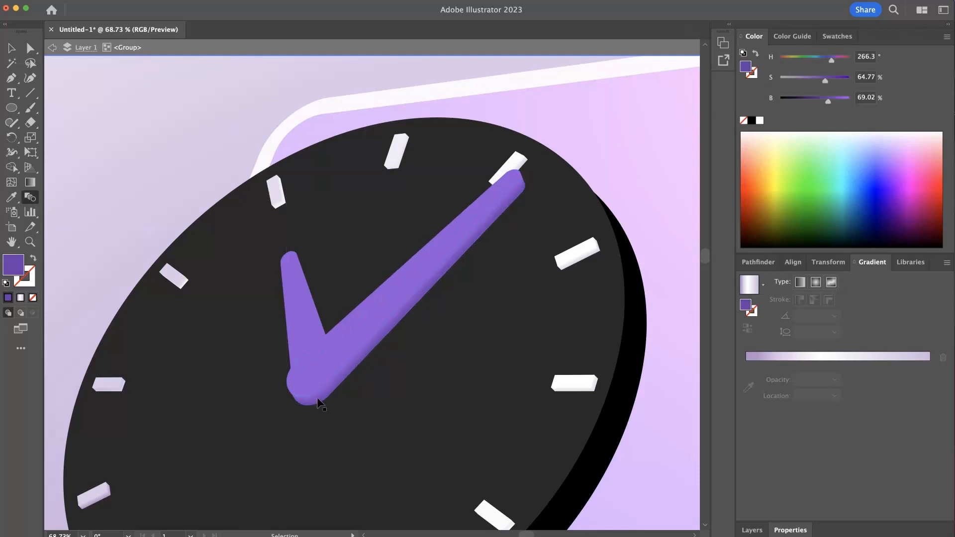
- Duplicate the short hour hand with a very slight offset and fine-tune the copy's size
{"action": "left_click", "coordinate": [10, 49]}
{"action": "left_click", "coordinate": [306, 322]}
{"action": "scroll", "coordinate": [324, 331], "scroll_direction": "up", "scroll_amount": 3}
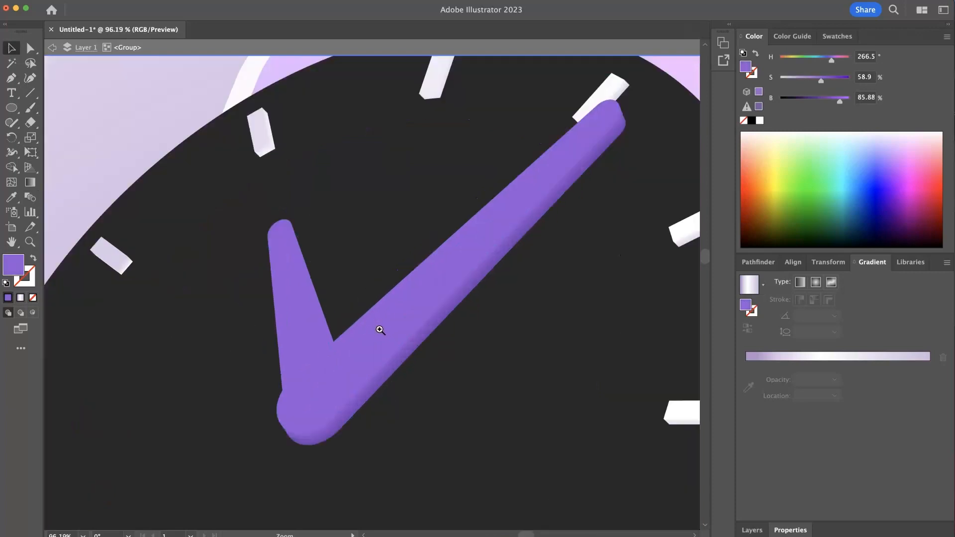
{"action": "left_click_drag", "start_coordinate": [303, 320], "coordinate": [306, 322]}
{"action": "left_click_drag", "start_coordinate": [285, 195], "coordinate": [284, 200]}
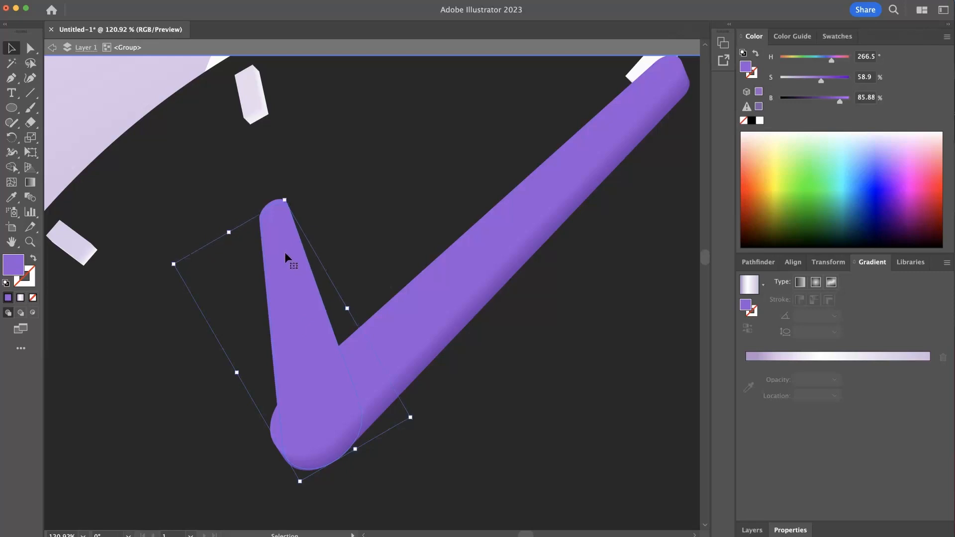
- Rotate the hour-hand copy slightly clockwise and nudge it up to line up with the original
{"action": "left_click", "coordinate": [295, 192]}
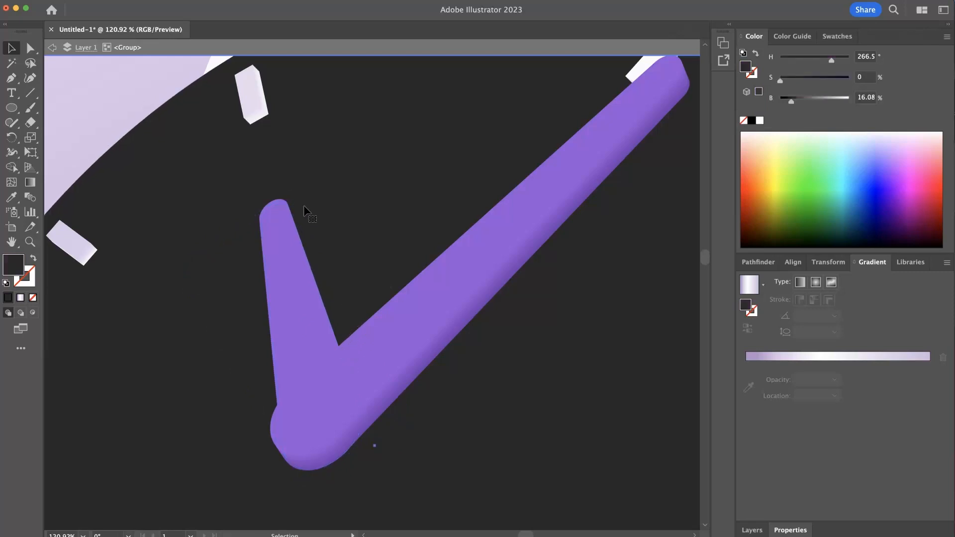
{"action": "left_click", "coordinate": [332, 336]}
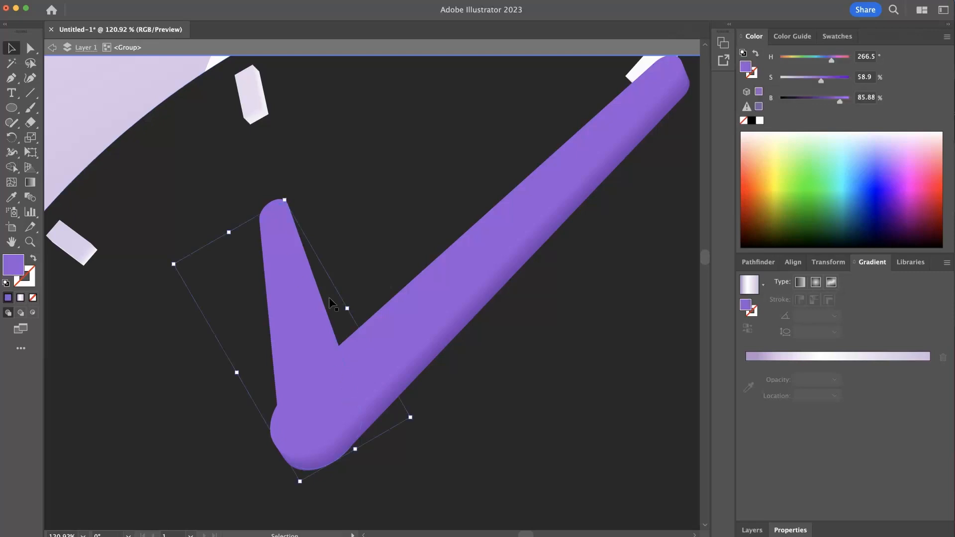
{"action": "left_click_drag", "start_coordinate": [418, 418], "coordinate": [416, 422]}
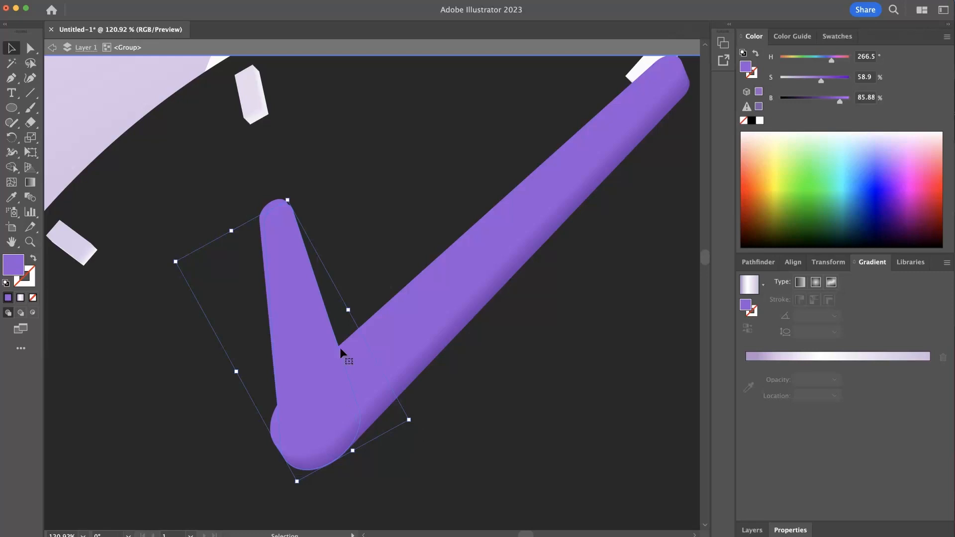
{"action": "left_click_drag", "start_coordinate": [333, 332], "coordinate": [332, 328]}
- Fill the hour-hand copy with the darker purple sampled from the minute hand's shaded edge and send it backward behind the original
{"action": "left_click", "coordinate": [11, 197]}
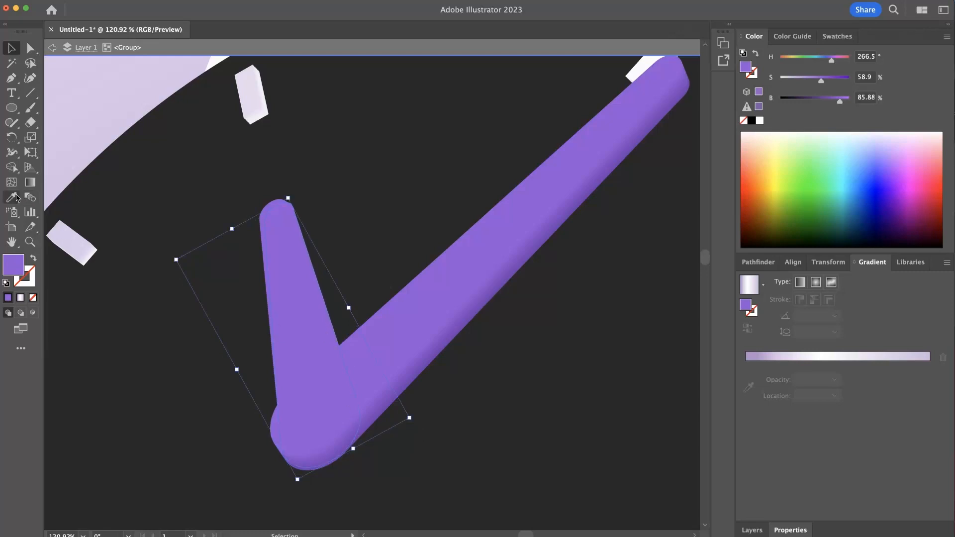
{"action": "left_click", "coordinate": [552, 232]}
{"action": "key", "text": "super"}
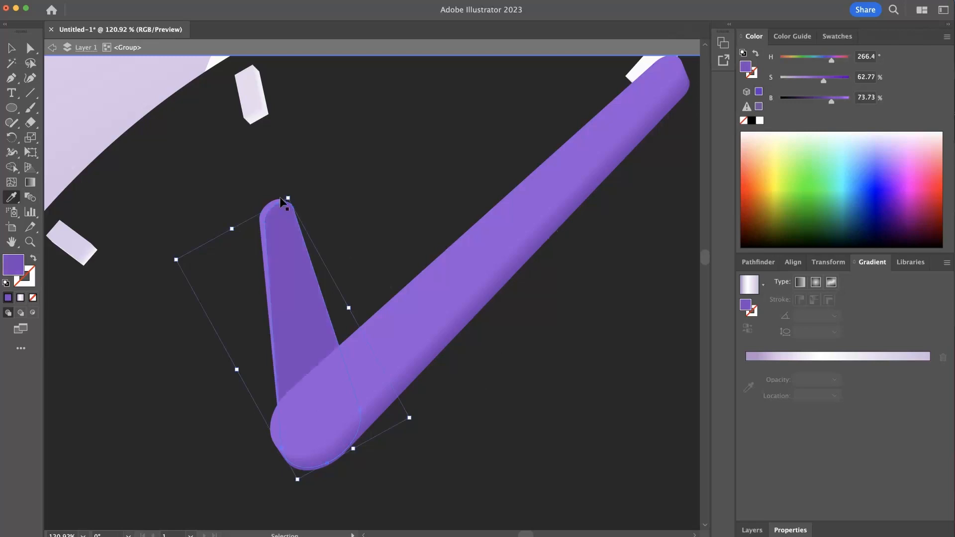
{"action": "key", "text": "super+bracketleft"}
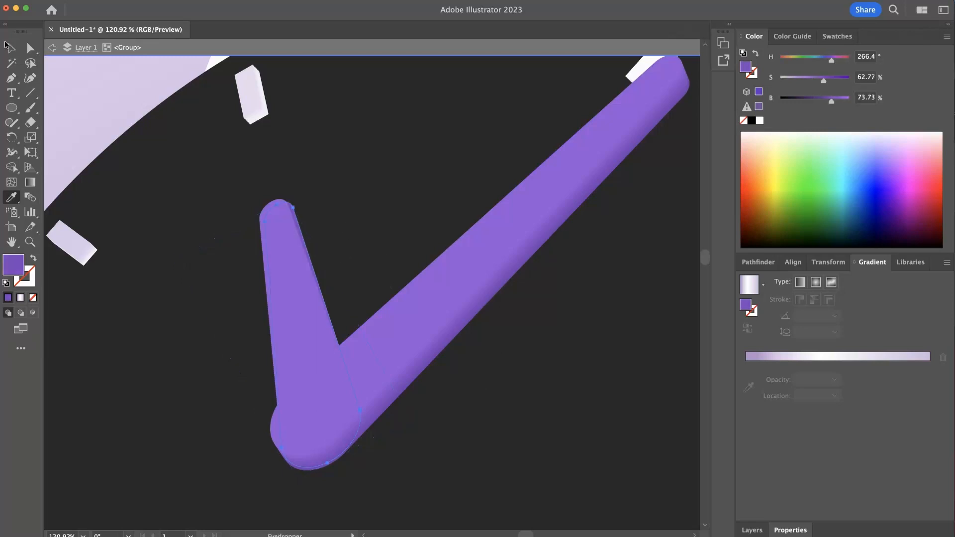
- Blend the hour hand with its darker rear copy using the Blend tool to give the hand thickness
{"action": "left_click", "coordinate": [9, 46]}
{"action": "left_click", "coordinate": [289, 263]}
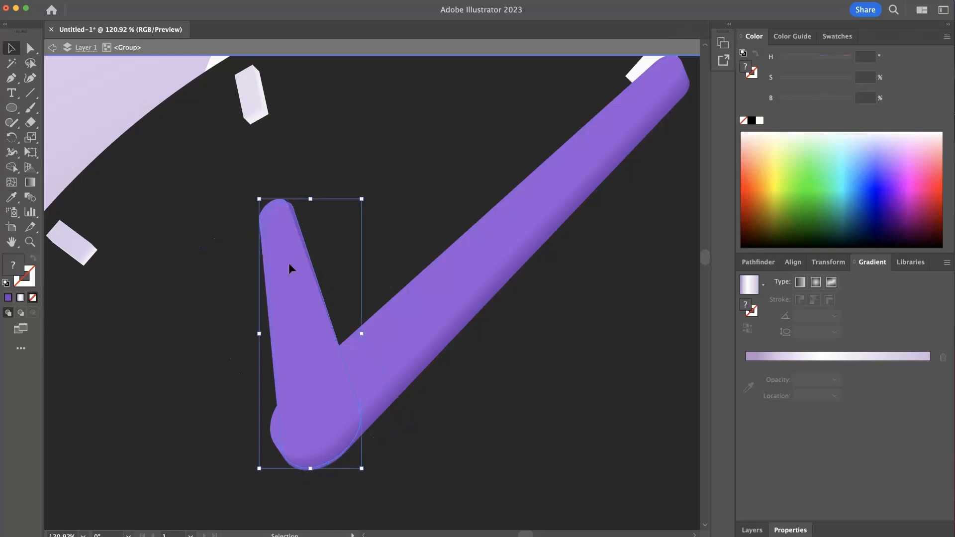
{"action": "left_click", "coordinate": [29, 198]}
{"action": "scroll", "coordinate": [328, 268], "scroll_direction": "up", "scroll_amount": 5}
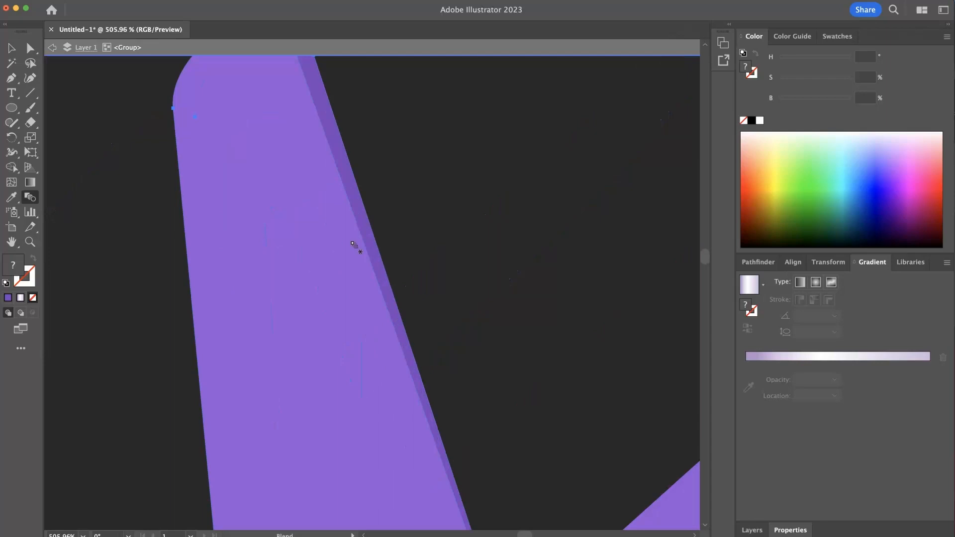
{"action": "scroll", "coordinate": [378, 241], "scroll_direction": "down", "scroll_amount": 3}
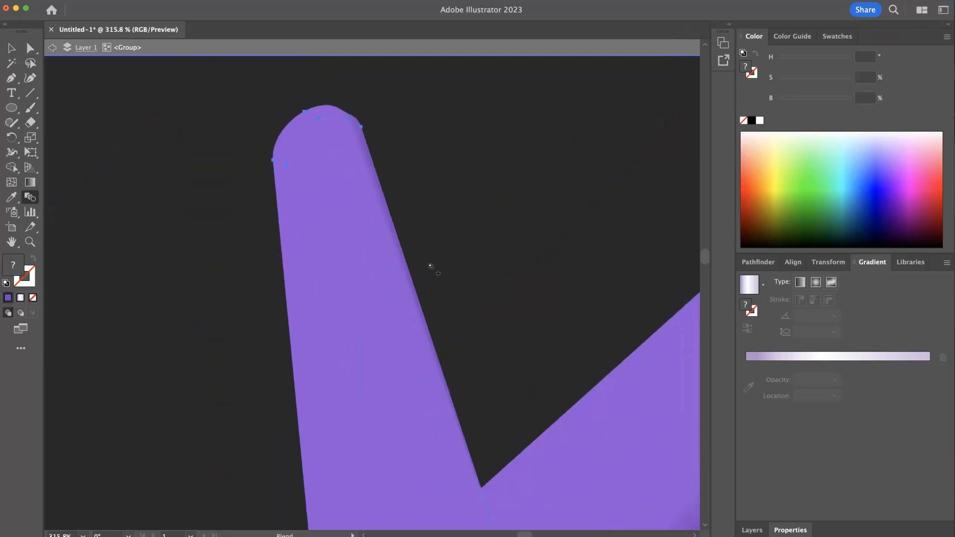
{"action": "scroll", "coordinate": [331, 253], "scroll_direction": "down", "scroll_amount": 4}
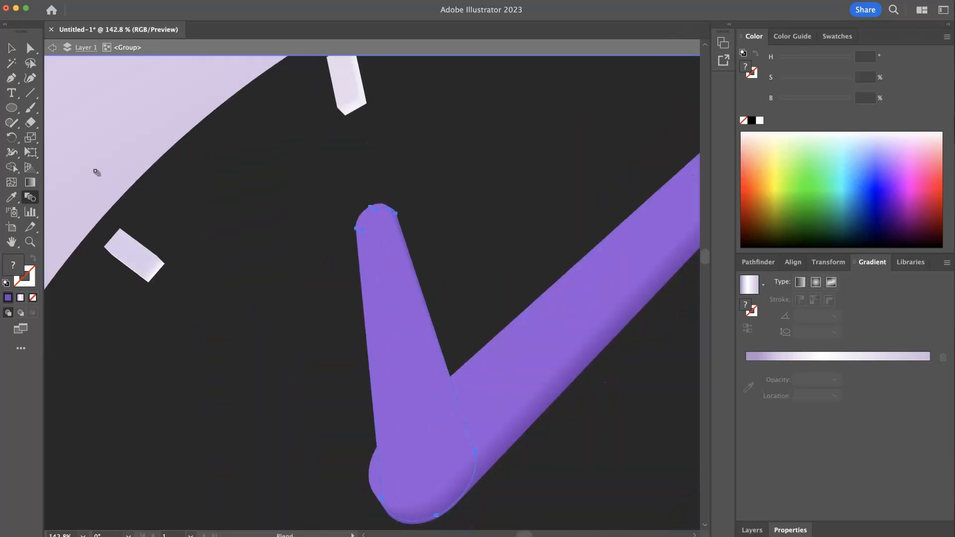
{"action": "left_click", "coordinate": [12, 49]}
{"action": "left_click", "coordinate": [319, 408]}
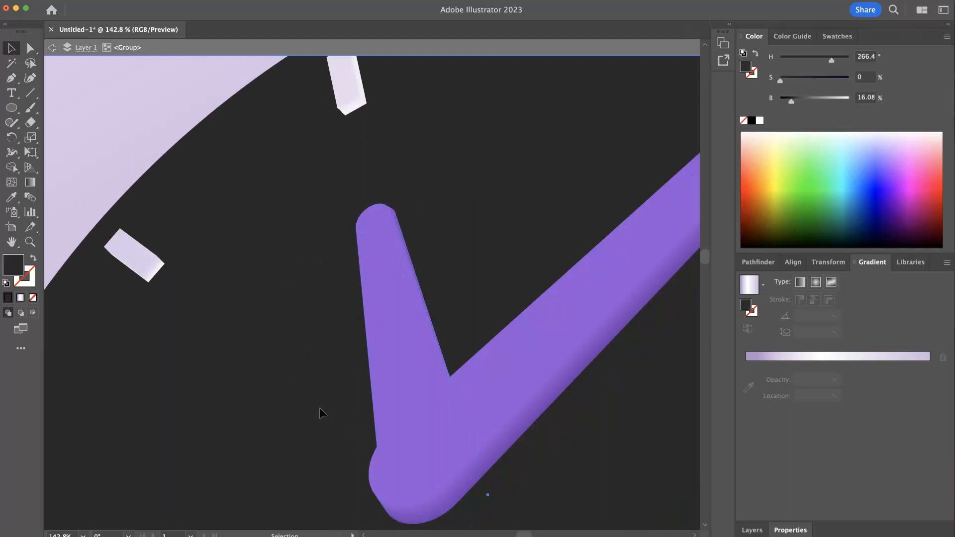
- Blend the dark clock face with the black ellipse behind it using the Blend tool to give the clock thickness
{"action": "key", "text": "z"}
{"action": "left_click_drag", "start_coordinate": [413, 347], "coordinate": [254, 337]}
{"action": "key", "text": "super+space"}
{"action": "left_click_drag", "start_coordinate": [479, 350], "coordinate": [345, 335]}
{"action": "left_click_drag", "start_coordinate": [490, 367], "coordinate": [237, 289]}
{"action": "left_click", "coordinate": [174, 174]}
{"action": "key", "text": "space"}
{"action": "left_click_drag", "start_coordinate": [317, 322], "coordinate": [354, 231]}
{"action": "key", "text": "super+space"}
{"action": "left_click_drag", "start_coordinate": [428, 286], "coordinate": [499, 299]}
{"action": "left_click", "coordinate": [401, 309]}
{"action": "left_click", "coordinate": [82, 227]}
{"action": "left_click", "coordinate": [31, 183]}
{"action": "left_click", "coordinate": [32, 198]}
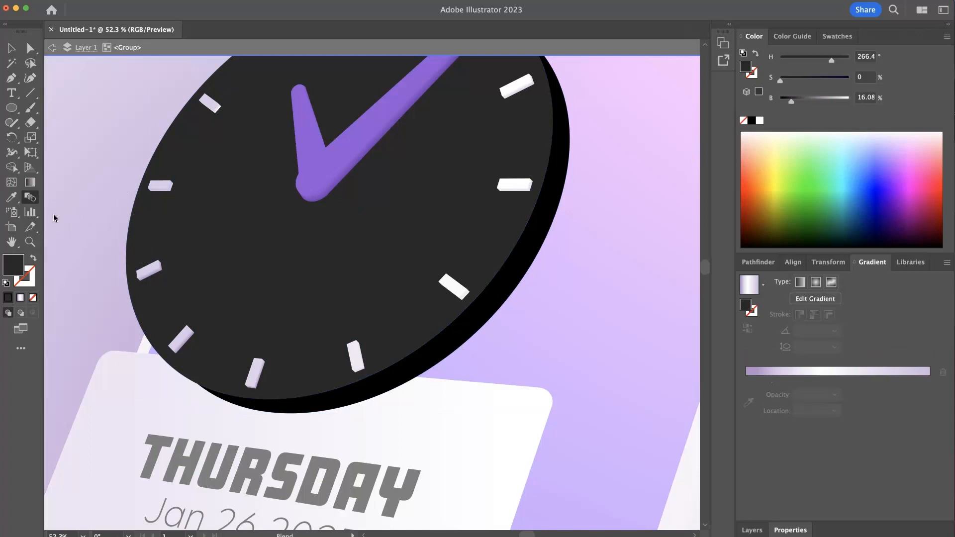
{"action": "left_click", "coordinate": [423, 368]}
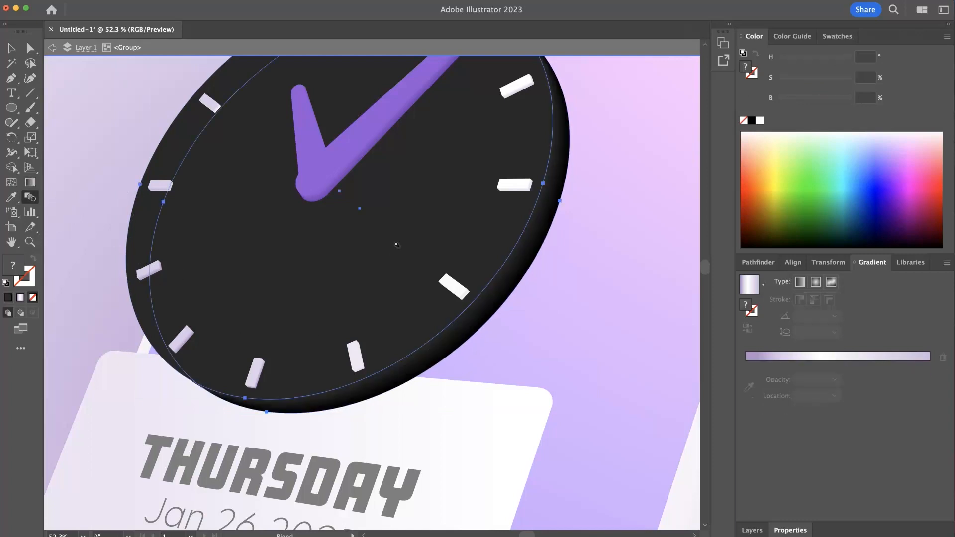
{"action": "left_click_drag", "start_coordinate": [396, 244], "coordinate": [423, 383]}
{"action": "left_click", "coordinate": [611, 242], "text": "super"}
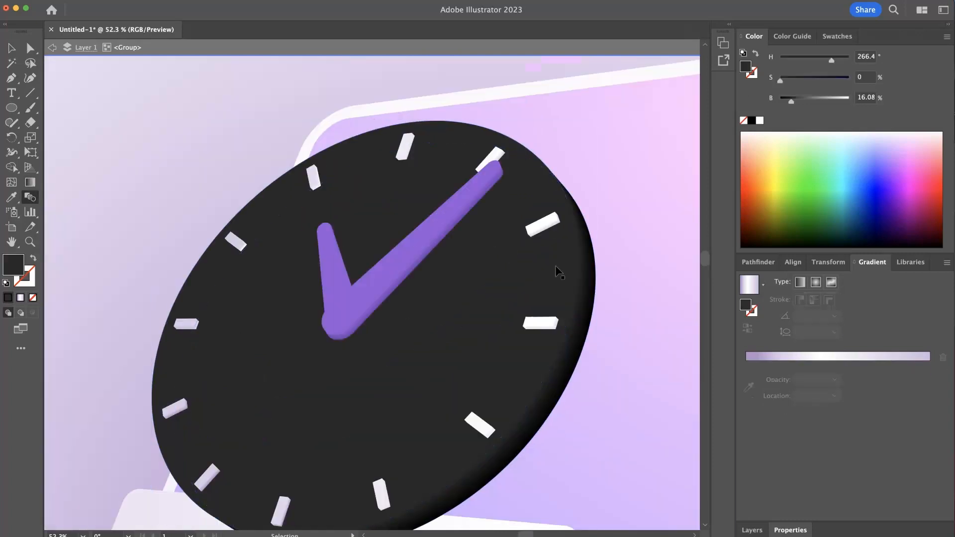
- Fill the rear ellipse of the clock blend with a linear gradient, removing the white stop and moving a black stop to about 93%
{"action": "scroll", "coordinate": [609, 242], "scroll_direction": "down", "scroll_amount": 5}
{"action": "left_click", "coordinate": [28, 48]}
{"action": "left_click", "coordinate": [458, 322]}
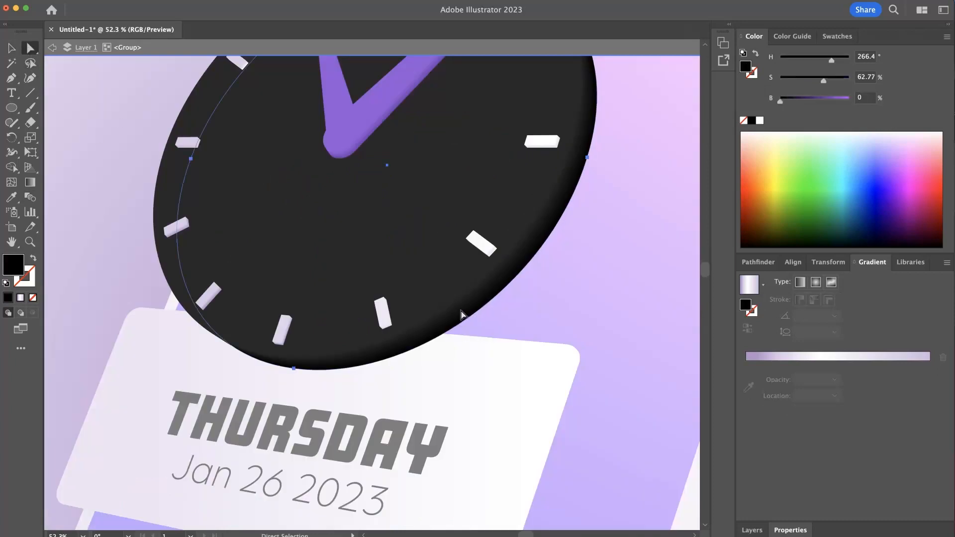
{"action": "left_click_drag", "start_coordinate": [464, 312], "coordinate": [481, 386]}
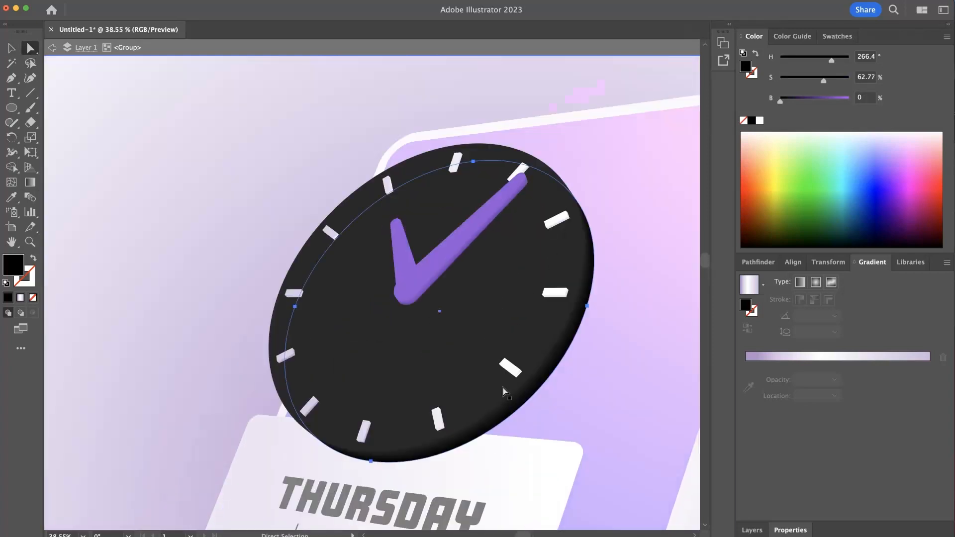
{"action": "left_click", "coordinate": [191, 165]}
{"action": "left_click_drag", "start_coordinate": [489, 227], "coordinate": [481, 262]}
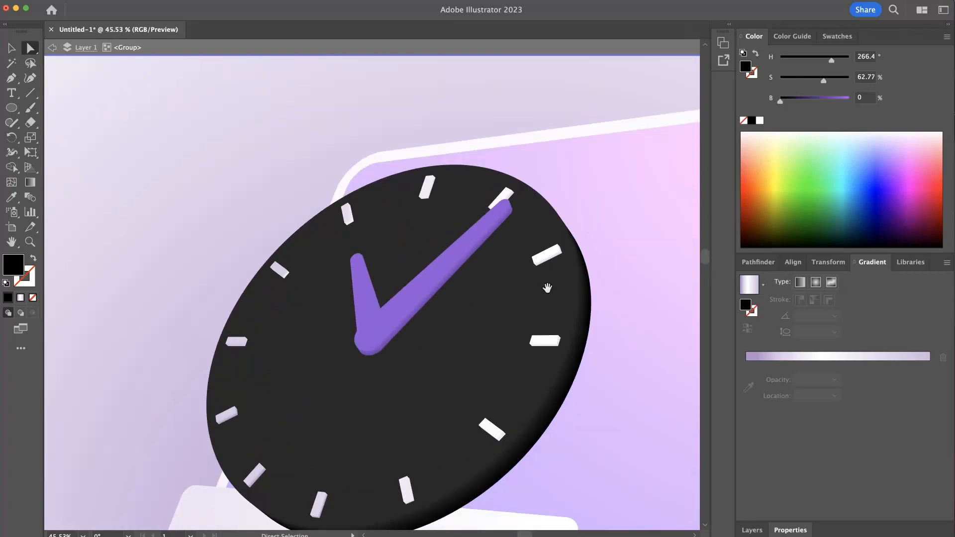
{"action": "scroll", "coordinate": [543, 286], "scroll_direction": "down", "scroll_amount": 3}
{"action": "scroll", "coordinate": [544, 286], "scroll_direction": "right", "scroll_amount": 3}
{"action": "left_click", "coordinate": [520, 337]}
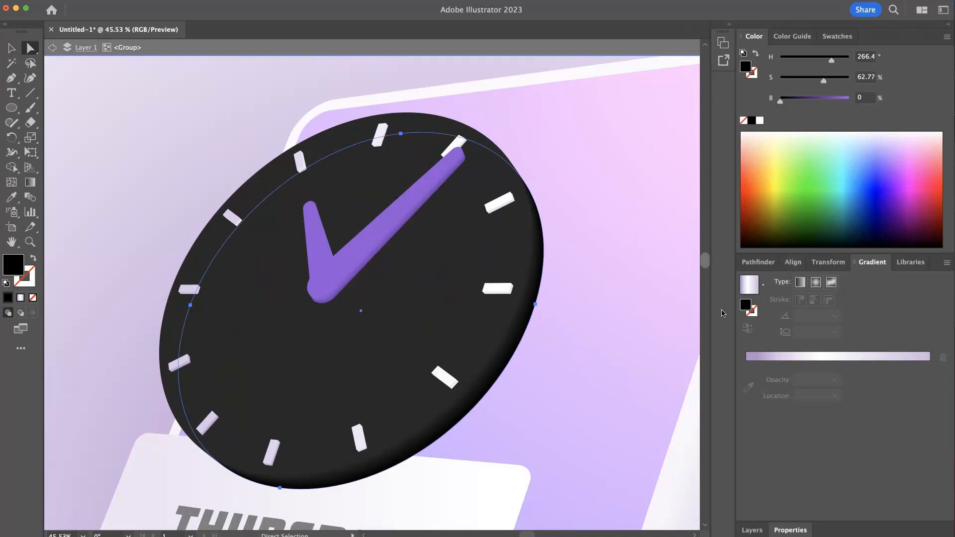
{"action": "left_click", "coordinate": [806, 357]}
{"action": "left_click", "coordinate": [779, 380]}
{"action": "left_click_drag", "start_coordinate": [780, 380], "coordinate": [769, 397]}
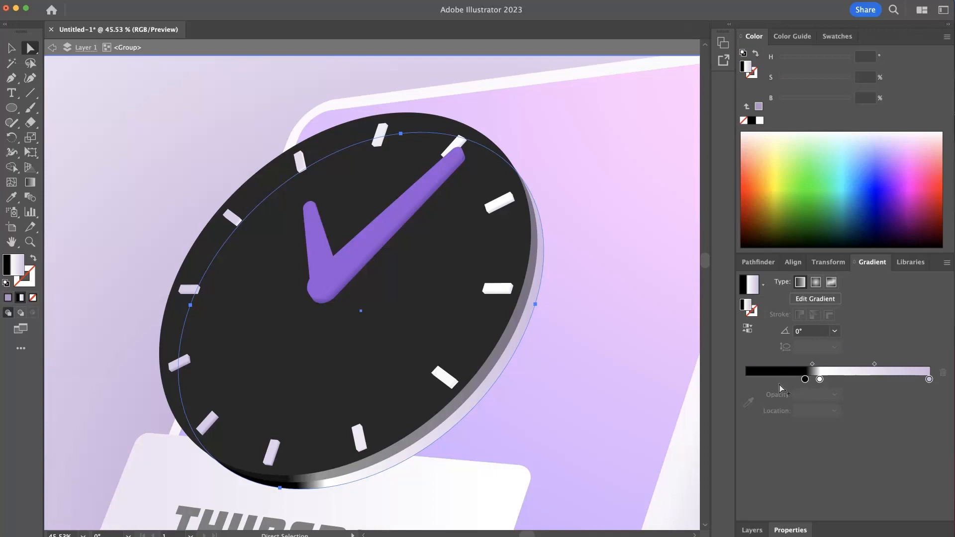
{"action": "left_click", "coordinate": [780, 383]}
{"action": "left_click_drag", "start_coordinate": [821, 380], "coordinate": [910, 494]}
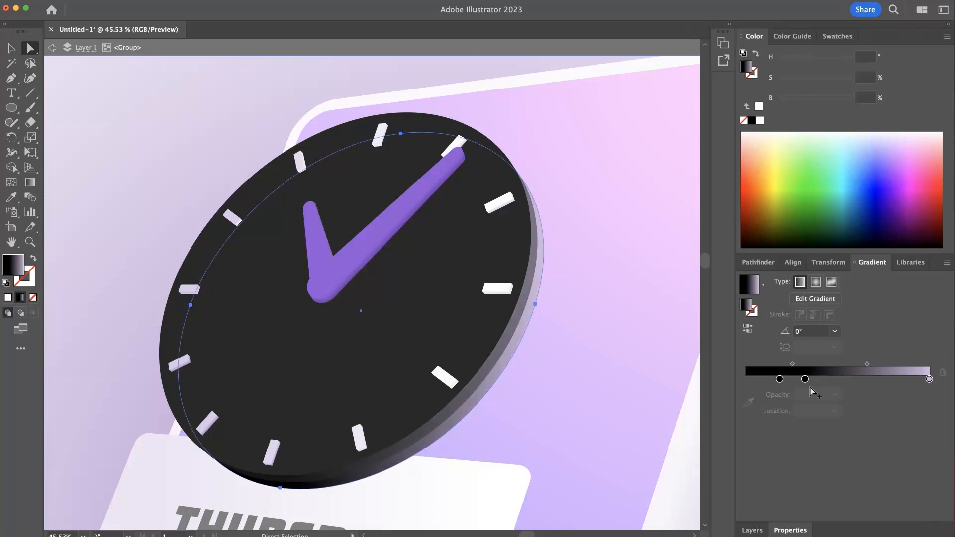
{"action": "left_click_drag", "start_coordinate": [805, 380], "coordinate": [911, 383]}
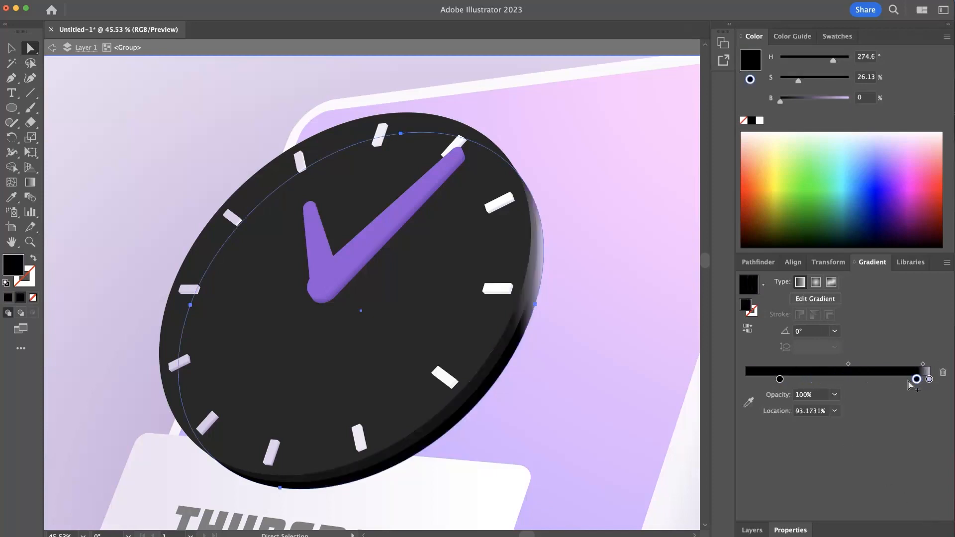
- Set the clock blend spacing to a specified distance of 1 px and darken the rear gradient's end to H 280, S 15.79, B 14.9
{"action": "double_click", "coordinate": [30, 196]}
{"action": "left_click", "coordinate": [526, 313]}
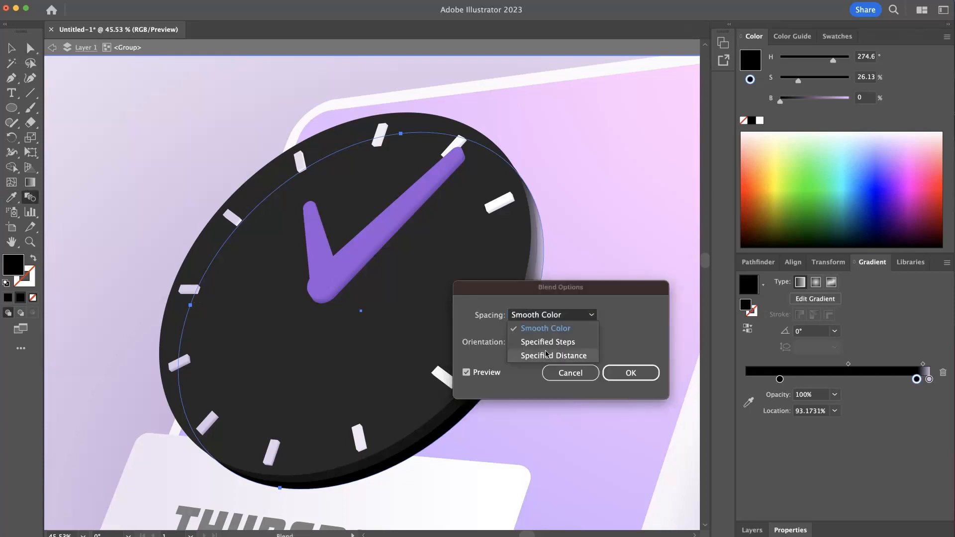
{"action": "left_click", "coordinate": [549, 353]}
{"action": "type", "text": "1"}
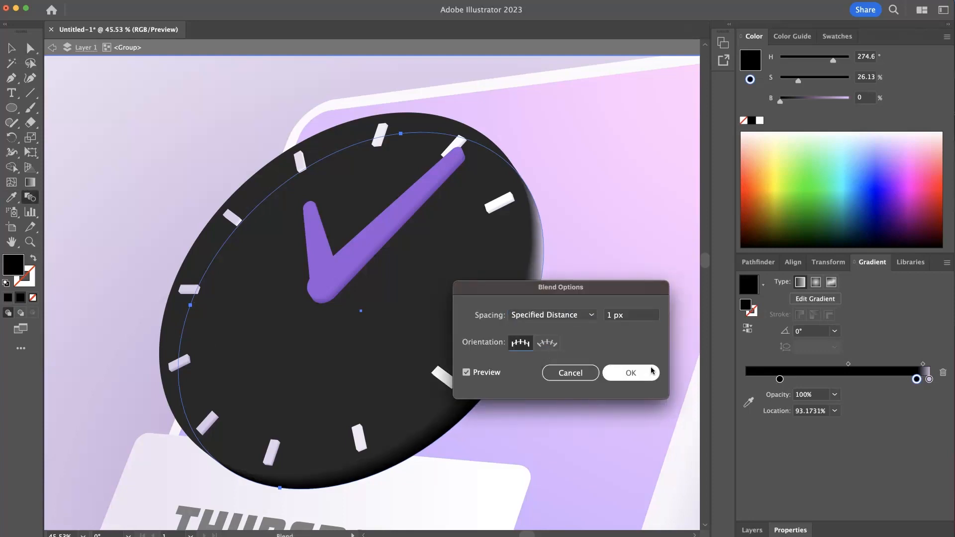
{"action": "left_click", "coordinate": [650, 372]}
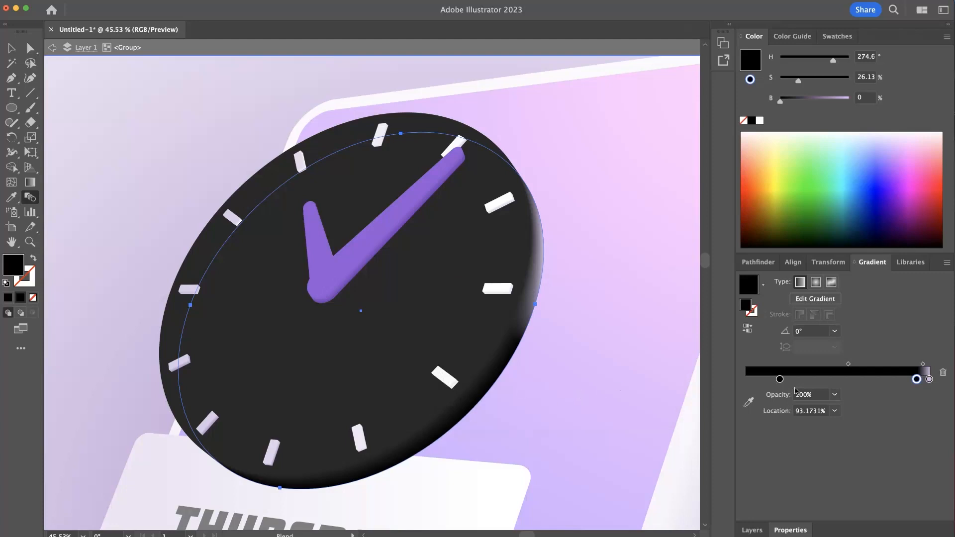
{"action": "mouse_move", "coordinate": [929, 379]}
{"action": "left_mouse_down"}
{"action": "mouse_move", "coordinate": [932, 404]}
{"action": "mouse_move", "coordinate": [919, 382]}
{"action": "mouse_move", "coordinate": [945, 383]}
{"action": "left_mouse_up"}
{"action": "mouse_move", "coordinate": [779, 101]}
{"action": "left_mouse_down"}
{"action": "mouse_move", "coordinate": [797, 101]}
{"action": "mouse_move", "coordinate": [791, 107]}
{"action": "left_mouse_up"}
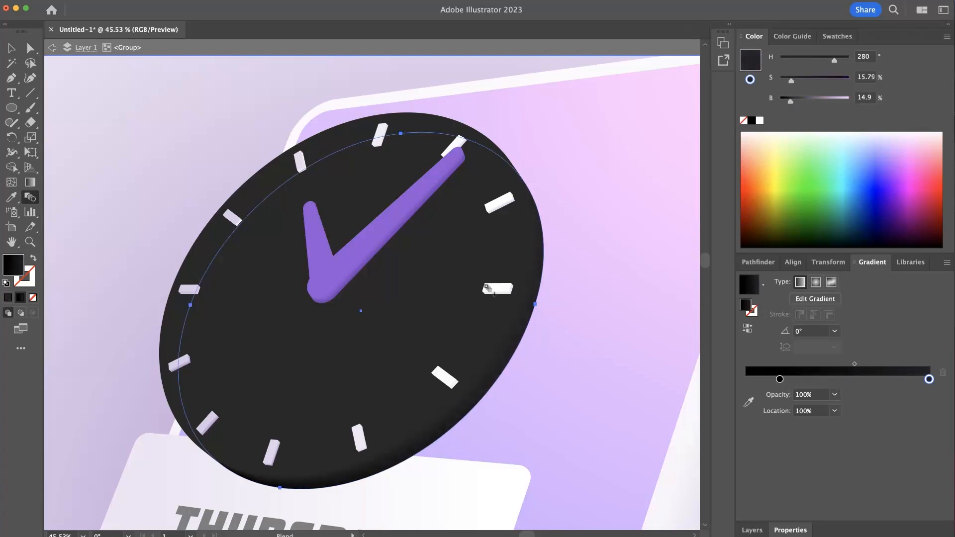
- Select the front clock face ellipse and apply the rear ellipse's dark gradient to it with the Eyedropper
{"action": "left_click", "coordinate": [31, 48]}
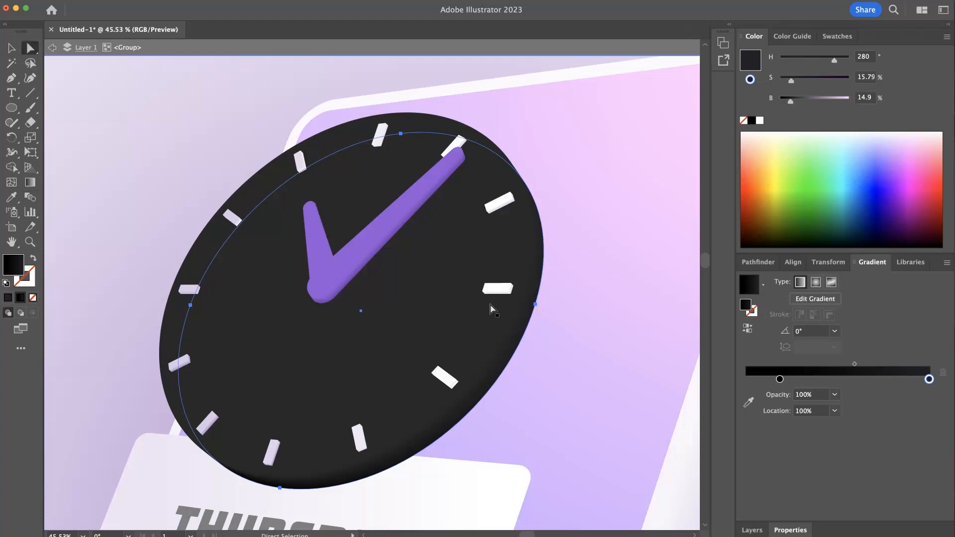
{"action": "left_click", "coordinate": [431, 331]}
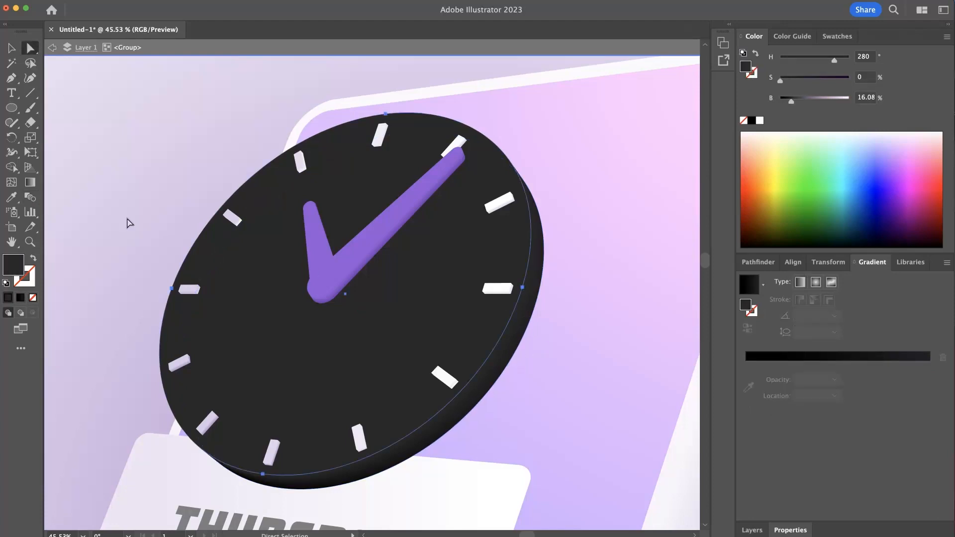
{"action": "left_click", "coordinate": [11, 197]}
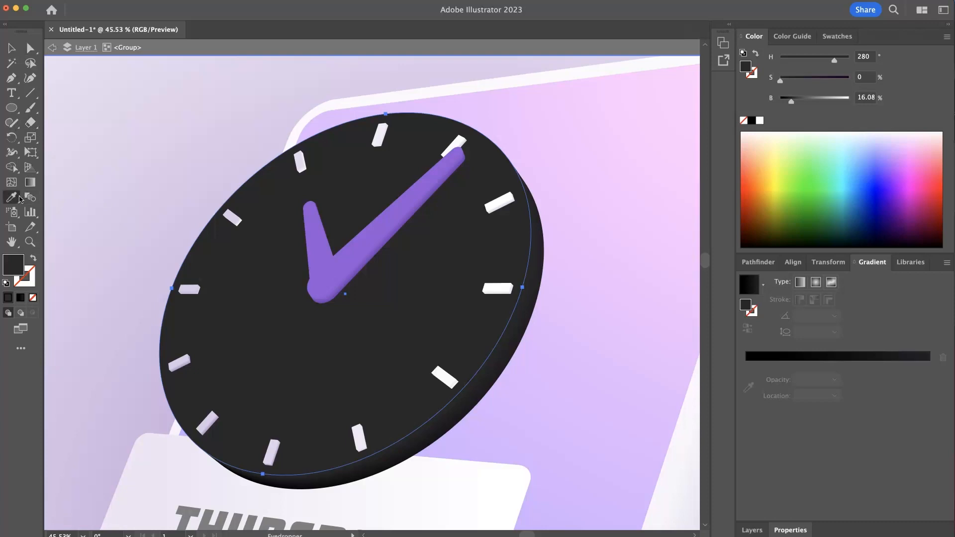
{"action": "left_click", "coordinate": [521, 346]}
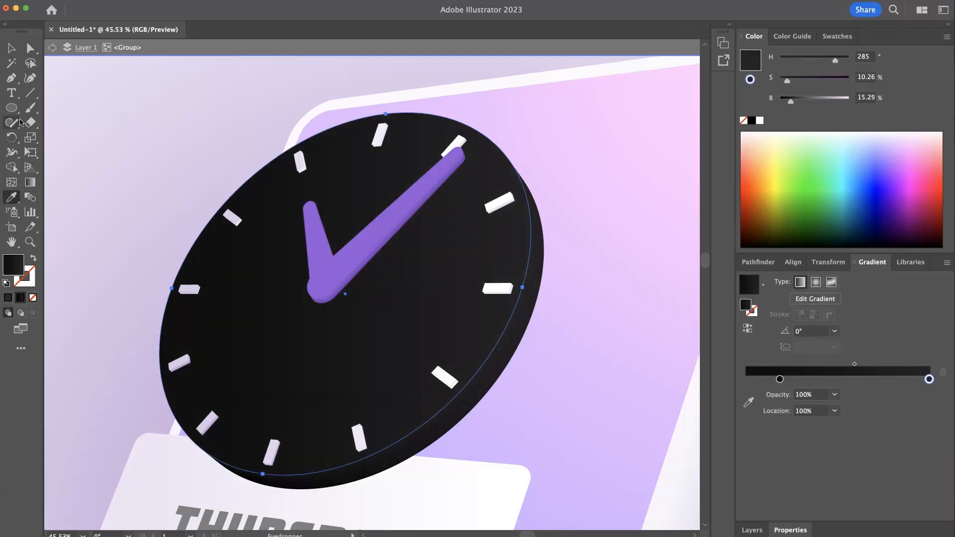
- Remove the black stop from the face gradient, start the charcoal stop at 0% and brighten the end stop to 25.1%
{"action": "left_click_drag", "start_coordinate": [929, 380], "coordinate": [877, 379]}
{"action": "left_click", "coordinate": [926, 381]}
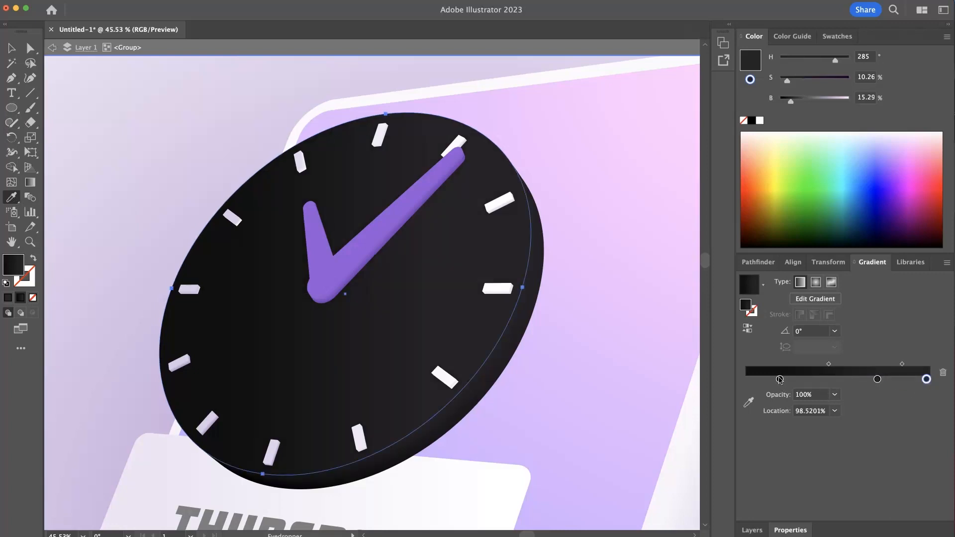
{"action": "left_click_drag", "start_coordinate": [780, 380], "coordinate": [787, 479]}
{"action": "left_click_drag", "start_coordinate": [878, 379], "coordinate": [737, 391]}
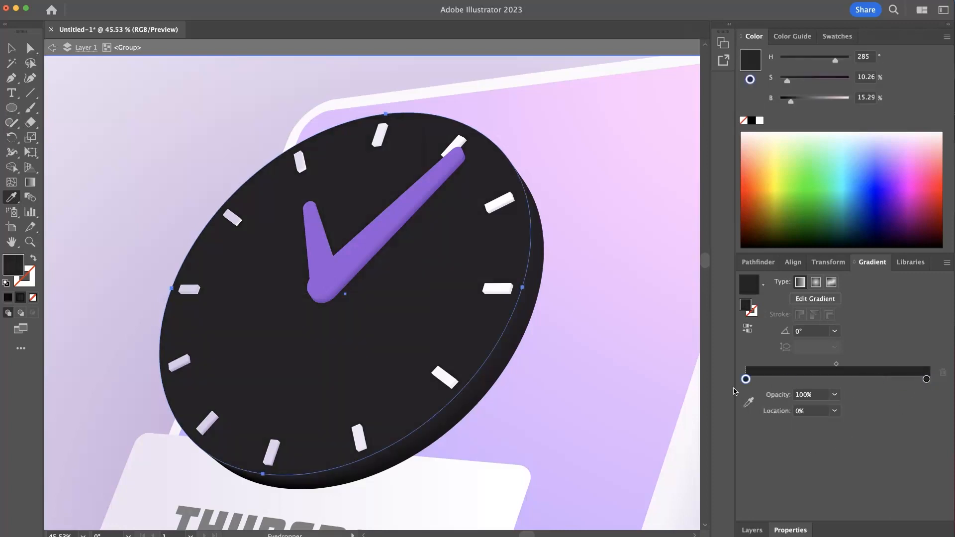
{"action": "double_click", "coordinate": [926, 379]}
{"action": "left_click", "coordinate": [790, 102]}
{"action": "left_click", "coordinate": [799, 103]}
{"action": "left_click", "coordinate": [798, 103]}
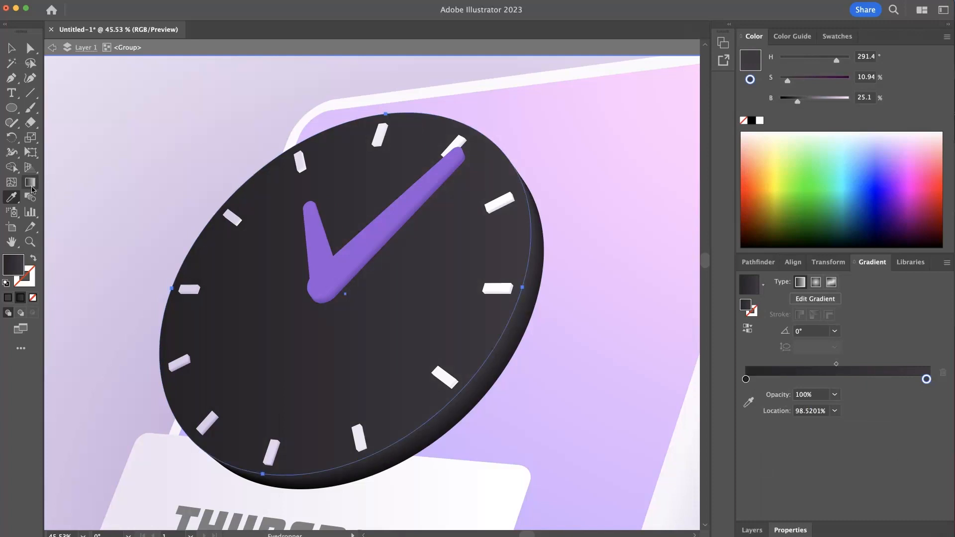
- Run the face gradient diagonally at about 46° from the lower left to the upper right, and leave the group's isolation mode
{"action": "left_click", "coordinate": [29, 182]}
{"action": "mouse_move", "coordinate": [172, 413]}
{"action": "left_mouse_down"}
{"action": "mouse_move", "coordinate": [435, 204]}
{"action": "mouse_move", "coordinate": [449, 130]}
{"action": "left_mouse_up"}
{"action": "left_click_drag", "start_coordinate": [504, 159], "coordinate": [443, 165]}
{"action": "left_click", "coordinate": [227, 153], "text": "super"}
{"action": "left_click_drag", "start_coordinate": [378, 177], "coordinate": [256, 173]}
{"action": "left_click", "coordinate": [10, 53]}
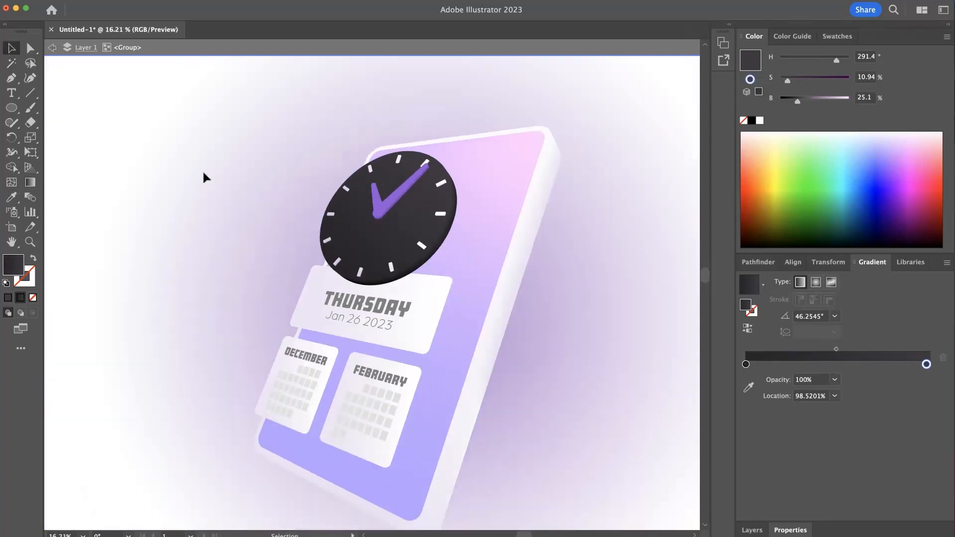
{"action": "double_click", "coordinate": [202, 169]}
- Examine the clock's shading and thickness up close and against the whole phone mockup
{"action": "key", "text": "space"}
{"action": "left_click_drag", "start_coordinate": [434, 186], "coordinate": [513, 196]}
{"action": "left_click_drag", "start_coordinate": [473, 301], "coordinate": [442, 256]}
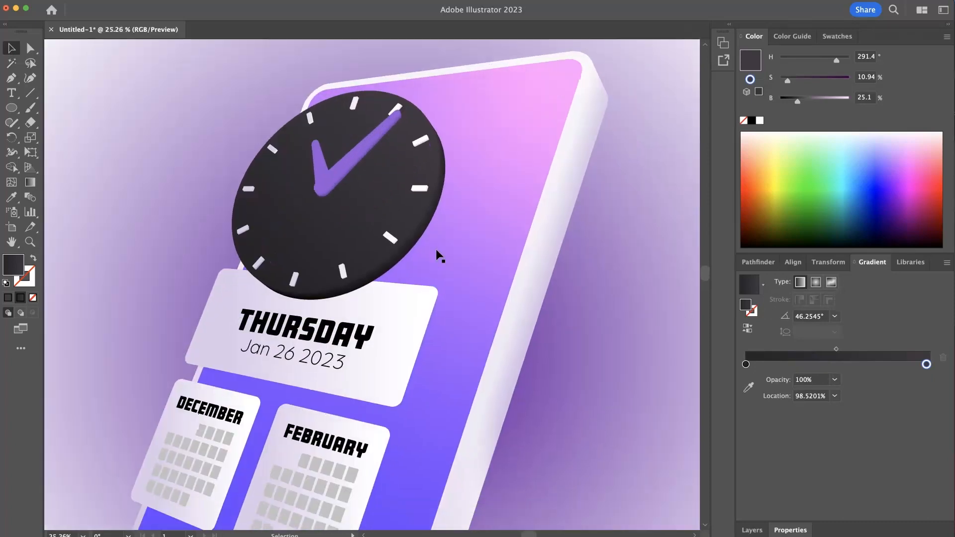
{"action": "left_click_drag", "start_coordinate": [384, 250], "coordinate": [322, 76]}
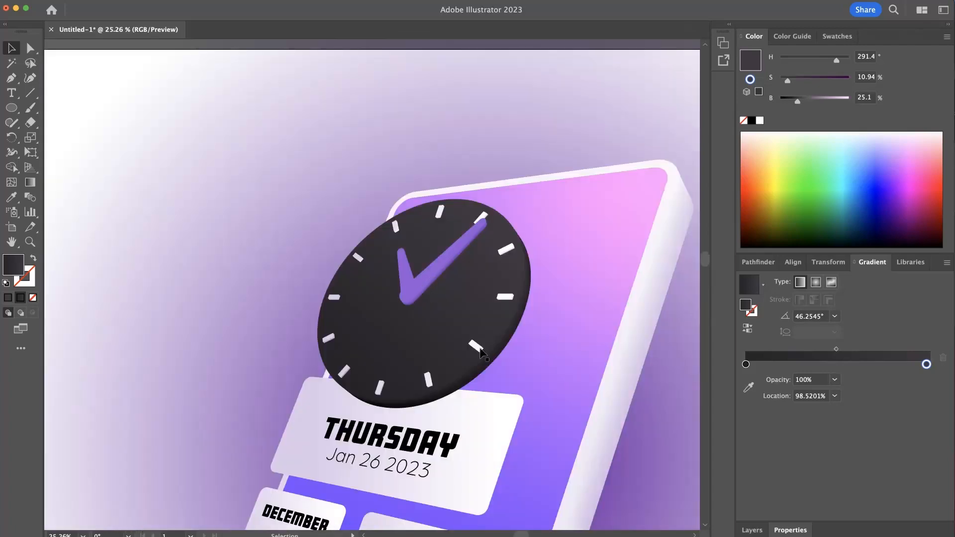
{"action": "key", "text": "super+space"}
{"action": "left_click_drag", "start_coordinate": [460, 269], "coordinate": [533, 279]}
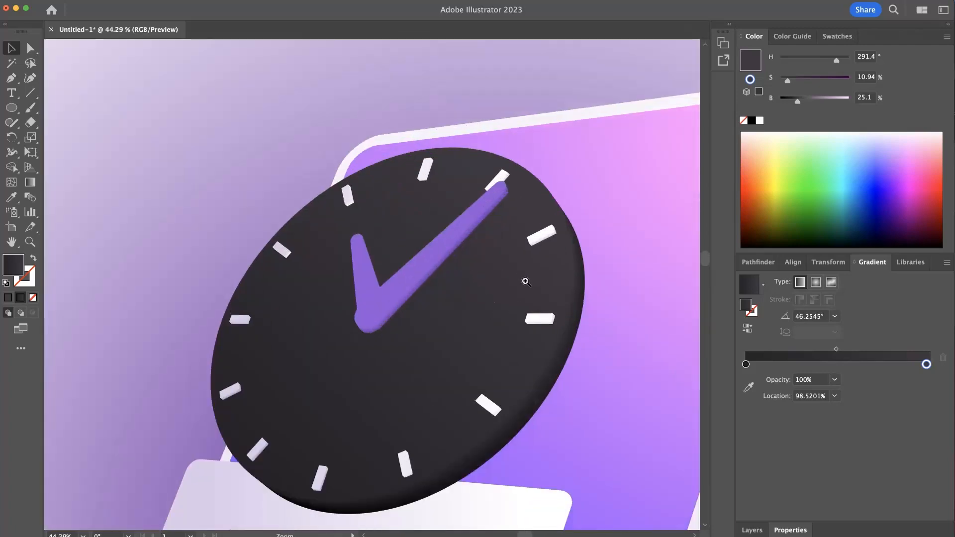
{"action": "left_click", "coordinate": [395, 298]}
{"action": "key", "text": "super+space"}
{"action": "left_click_drag", "start_coordinate": [409, 296], "coordinate": [382, 290]}
{"action": "key", "text": "super+space"}
{"action": "key", "text": "super+space"}
- Isolate the clock group and select the blended minute hand inside it
{"action": "left_click", "coordinate": [314, 249]}
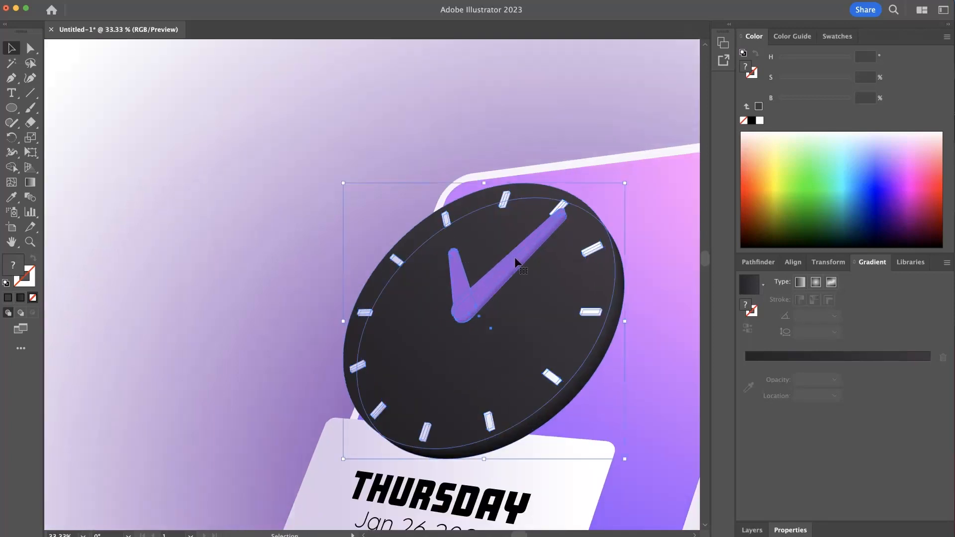
{"action": "double_click", "coordinate": [515, 259]}
{"action": "key", "text": "space"}
{"action": "left_click_drag", "start_coordinate": [514, 269], "coordinate": [385, 243]}
{"action": "key", "text": "super+space"}
{"action": "left_click_drag", "start_coordinate": [439, 260], "coordinate": [492, 257]}
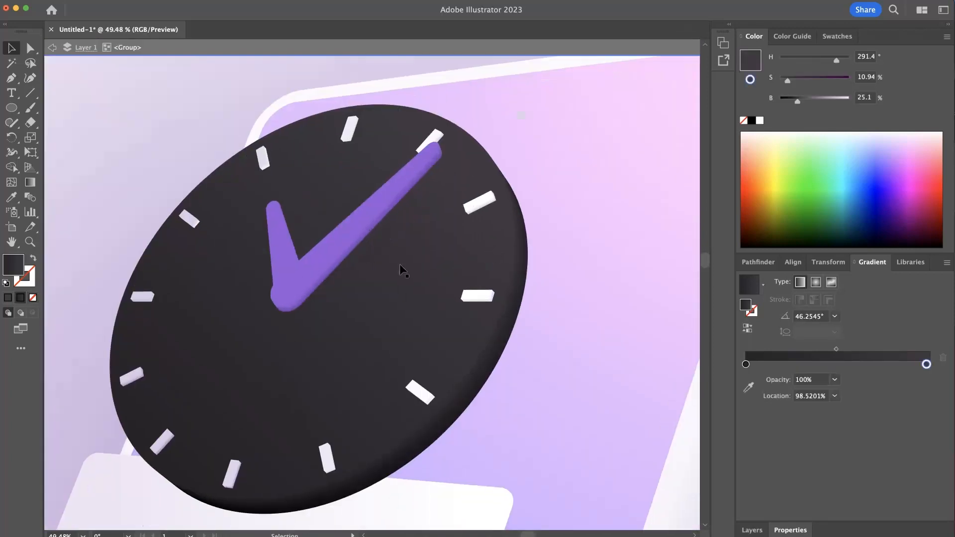
{"action": "left_click", "coordinate": [343, 238]}
- Try shifting the minute hand slightly down and to the right, and undo the move
{"action": "mouse_move", "coordinate": [344, 237]}
{"action": "left_mouse_down"}
{"action": "mouse_move", "coordinate": [364, 264]}
{"action": "mouse_move", "coordinate": [352, 254]}
{"action": "left_mouse_up"}
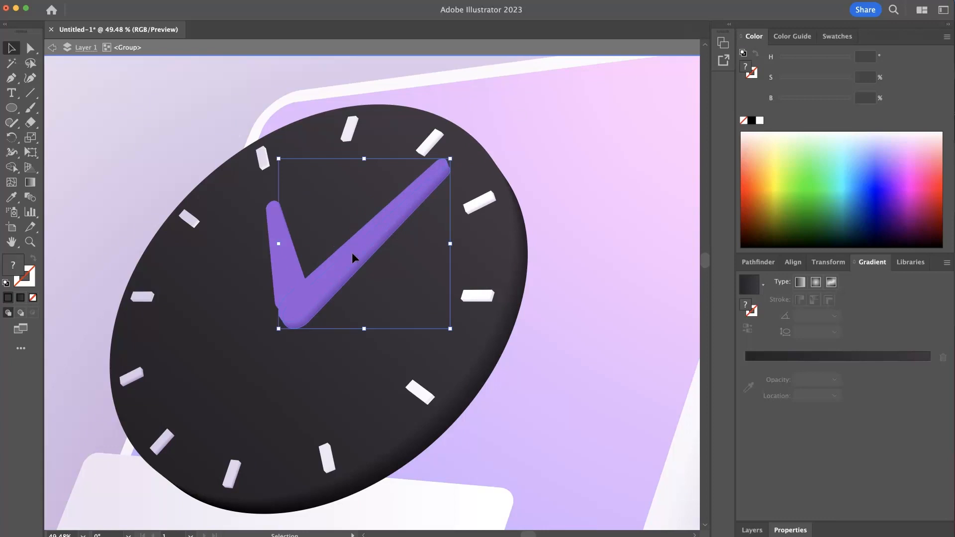
{"action": "key", "text": "super+z"}
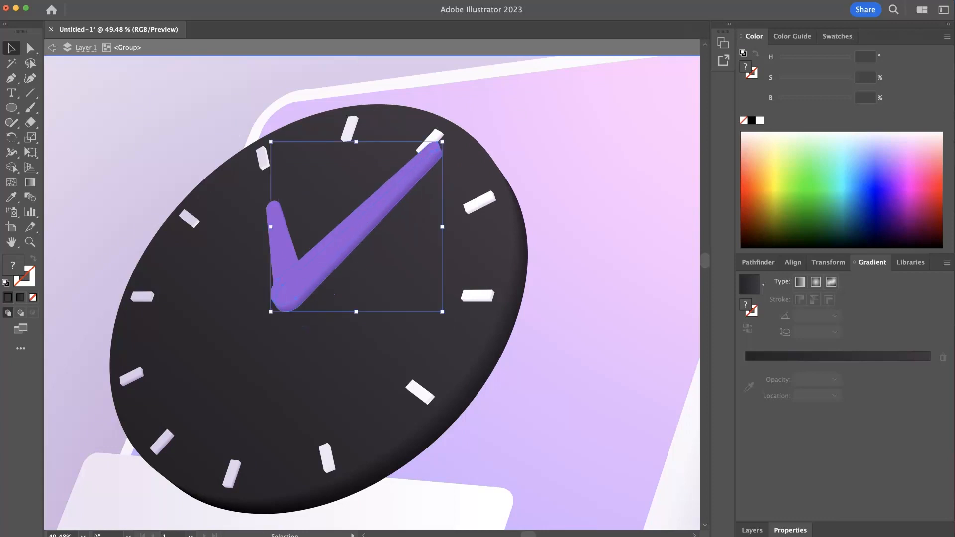
- Start a Drop Shadow effect on the minute hand with its Y offset set to 14 px
{"action": "left_click", "coordinate": [59, 0]}
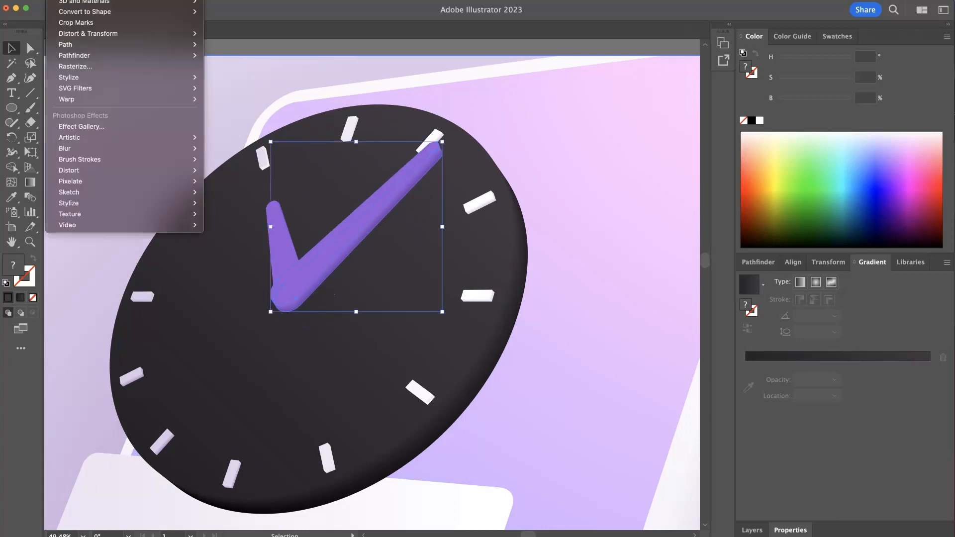
{"action": "mouse_move", "coordinate": [138, 80]}
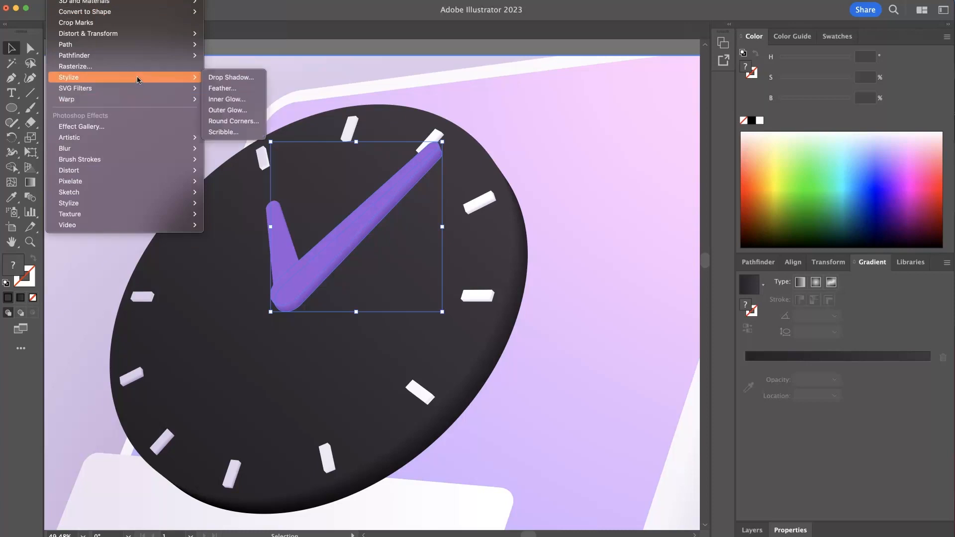
{"action": "left_click", "coordinate": [230, 78]}
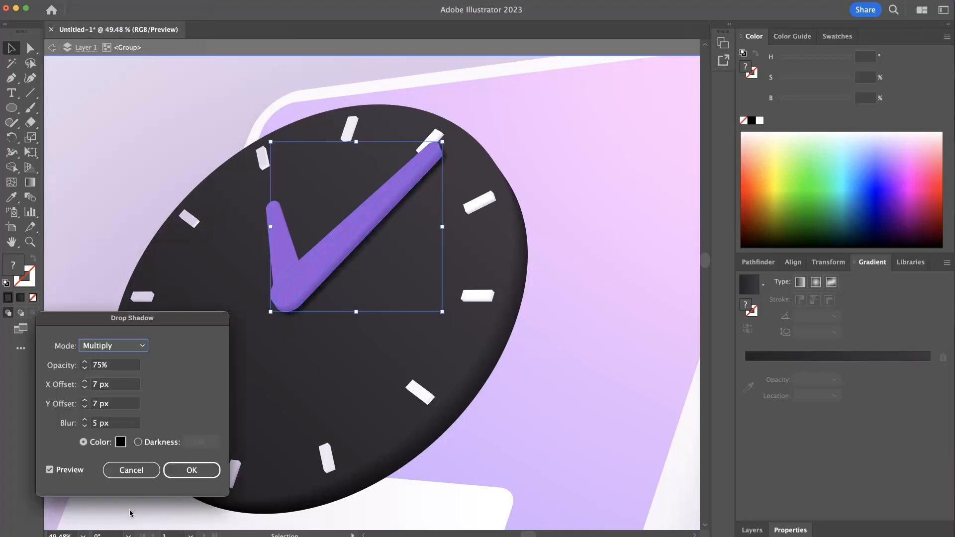
{"action": "left_click", "coordinate": [128, 406]}
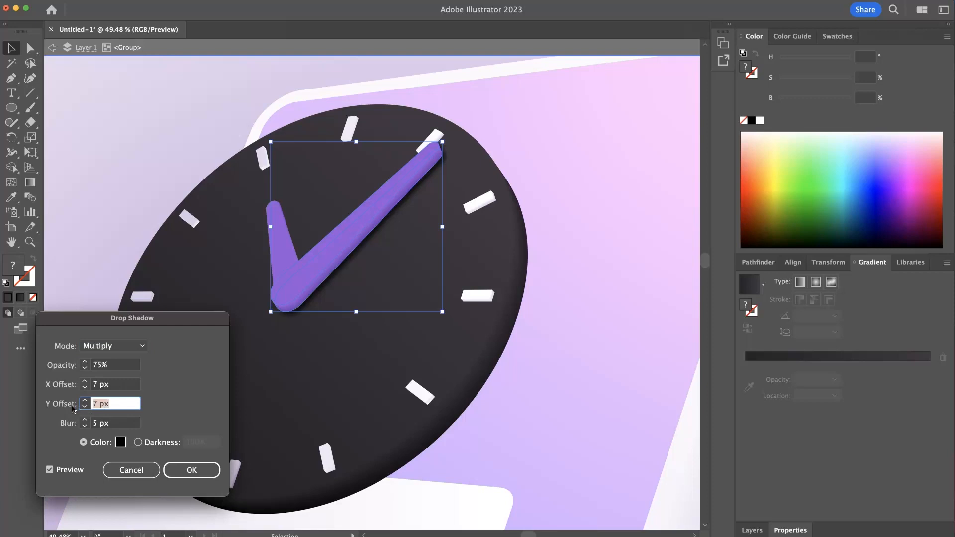
{"action": "type", "text": "14"}
{"action": "key", "text": "Tab"}
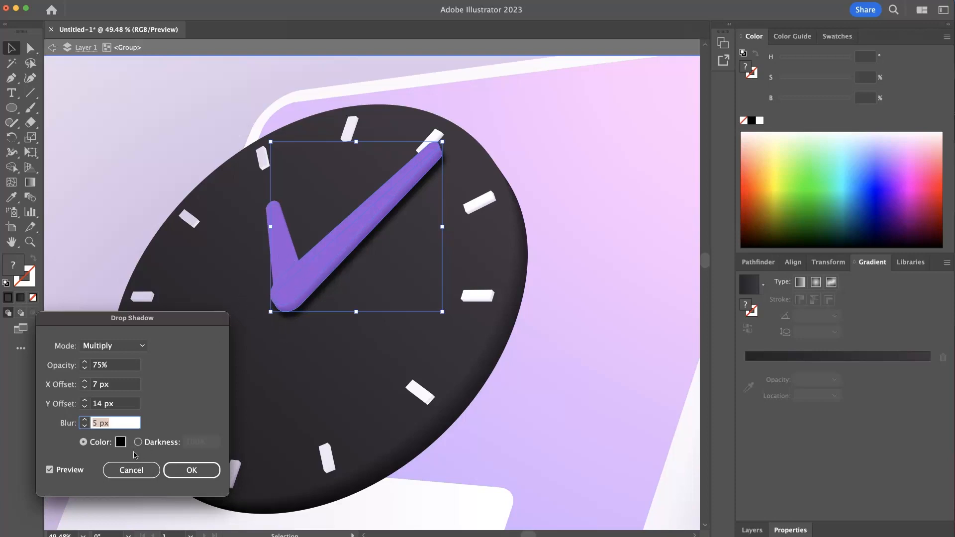
- Set the minute hand's shadow color to purple #5f256b
{"action": "left_click", "coordinate": [120, 442]}
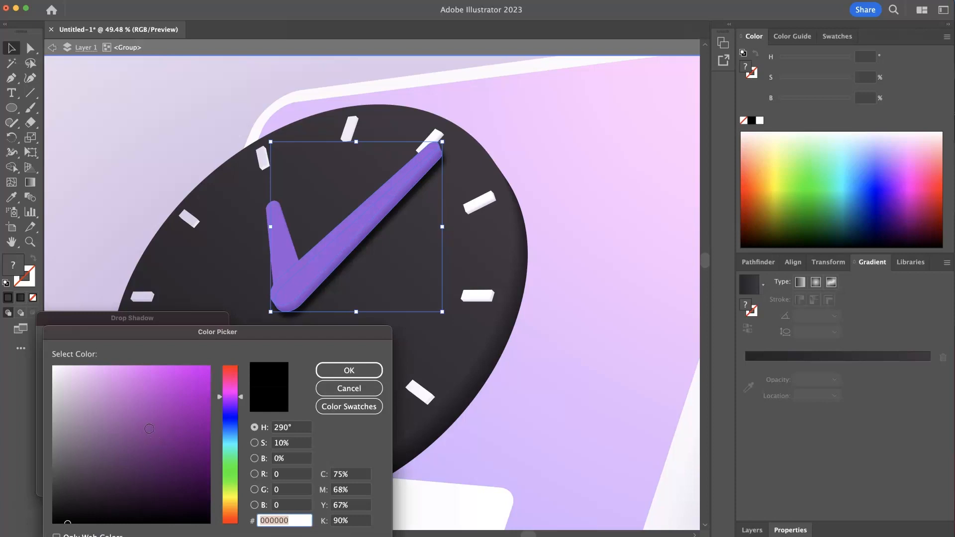
{"action": "type", "text": "64456b"}
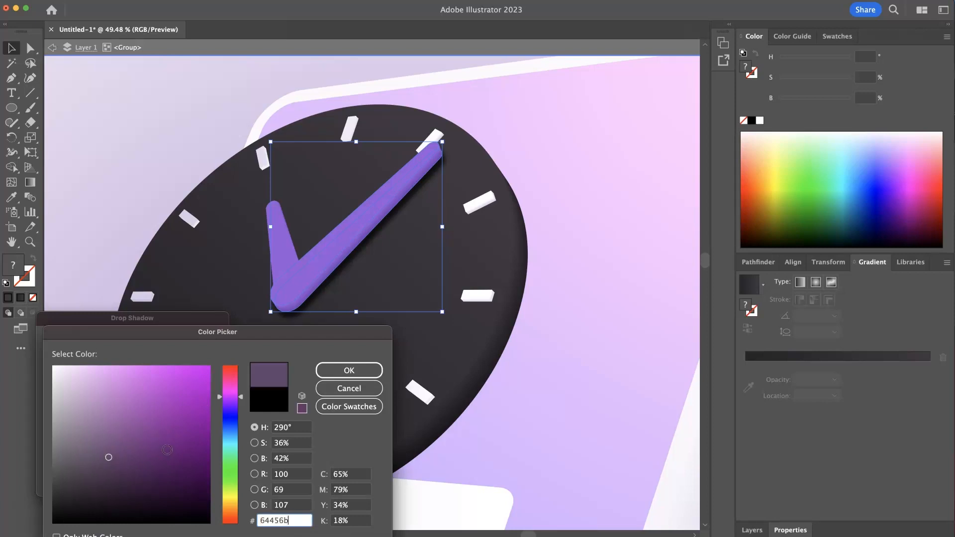
{"action": "left_click_drag", "start_coordinate": [151, 467], "coordinate": [157, 457]}
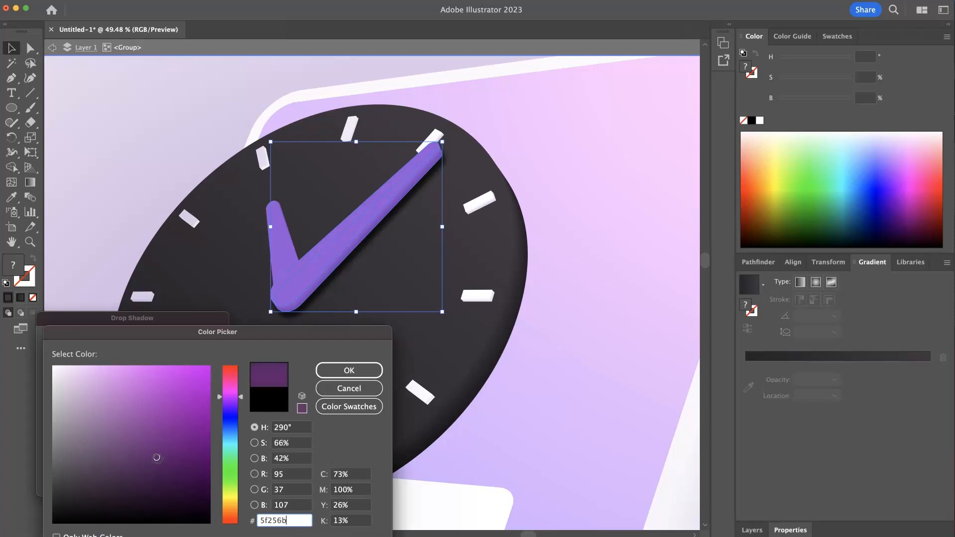
{"action": "left_click", "coordinate": [335, 374]}
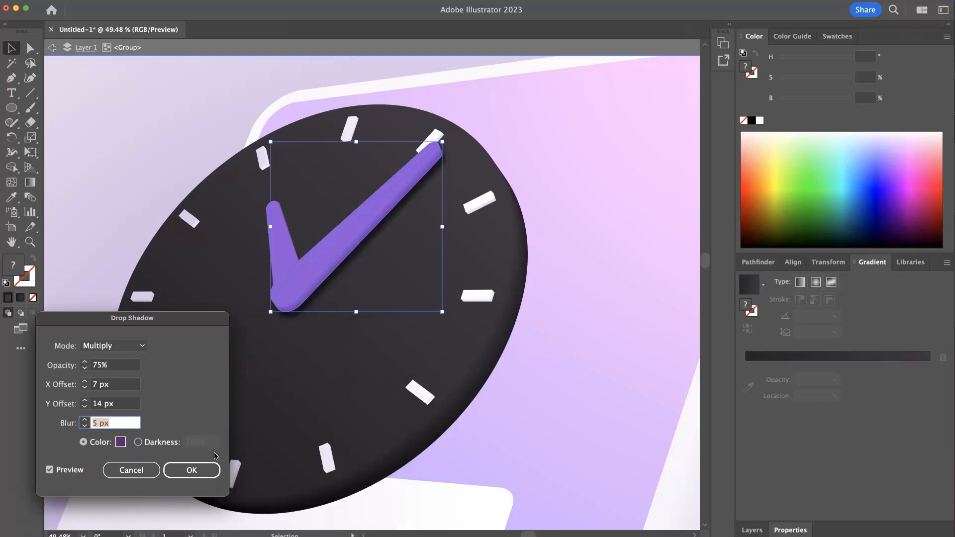
- Switch the minute hand's shadow to Normal blending mode and set its color to dark purple #3a0e44
{"action": "left_click", "coordinate": [134, 348]}
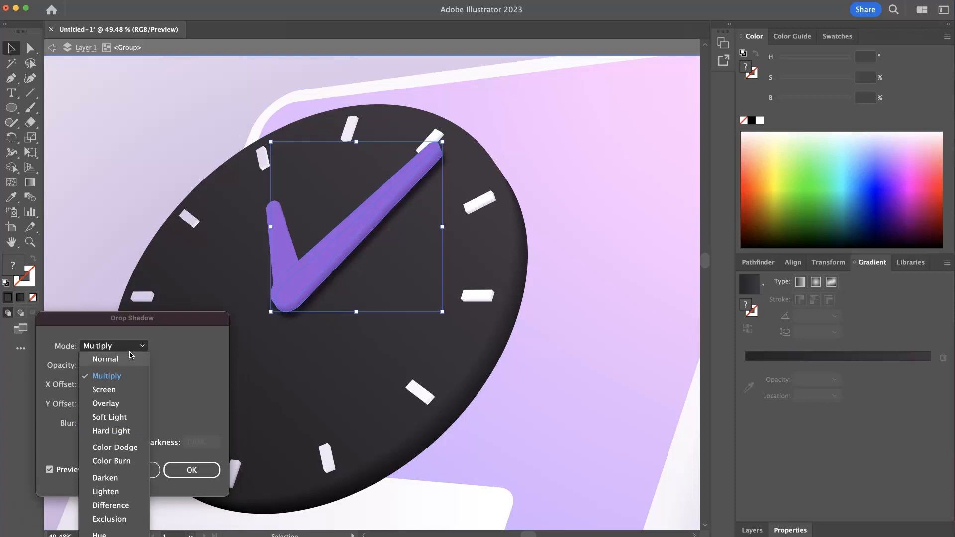
{"action": "left_click", "coordinate": [130, 358]}
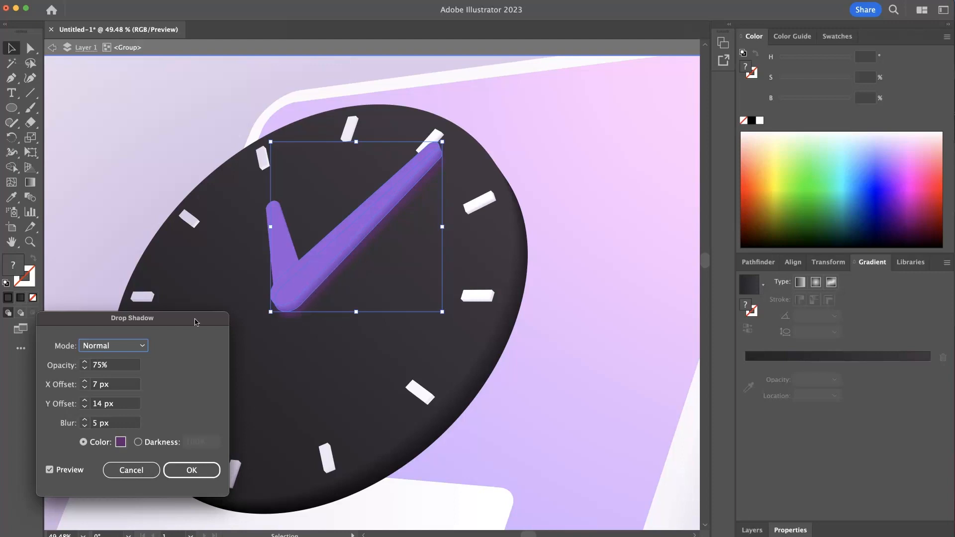
{"action": "left_click", "coordinate": [120, 442]}
{"action": "left_click", "coordinate": [177, 482]}
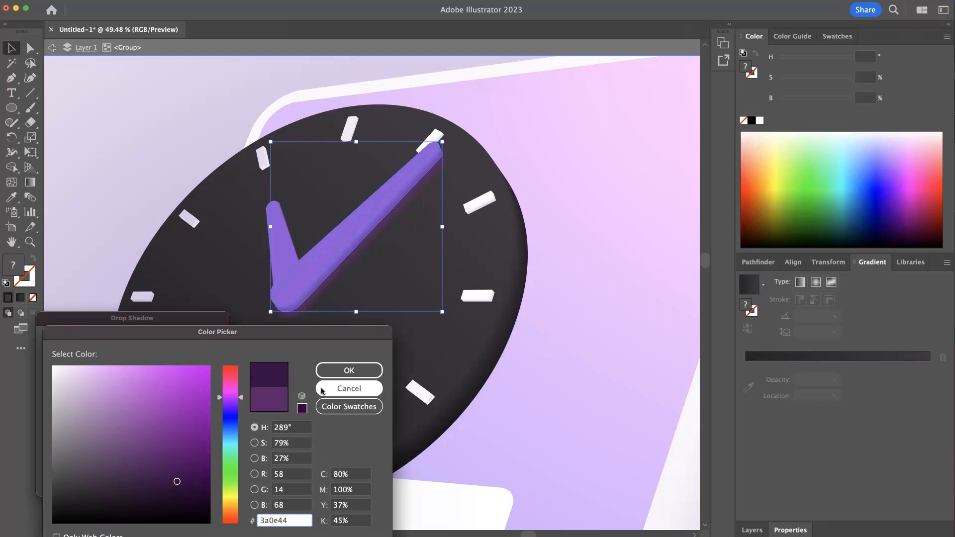
{"action": "left_click", "coordinate": [328, 372]}
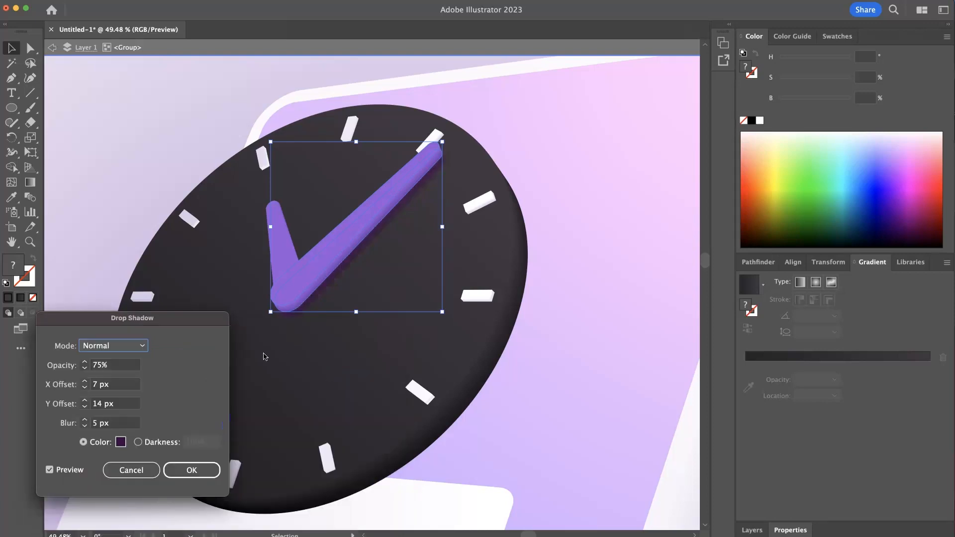
- Set the shadow opacity to 30%, apply the effect to the minute hand and deselect it
{"action": "left_click", "coordinate": [118, 365]}
{"action": "type", "text": "30"}
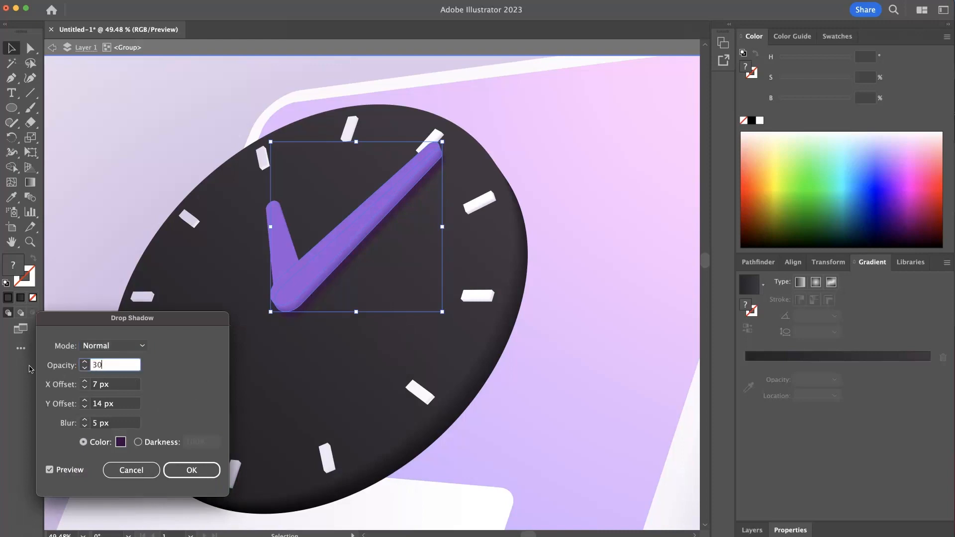
{"action": "key", "text": "Tab"}
{"action": "left_click", "coordinate": [194, 471]}
{"action": "left_click", "coordinate": [645, 329]}
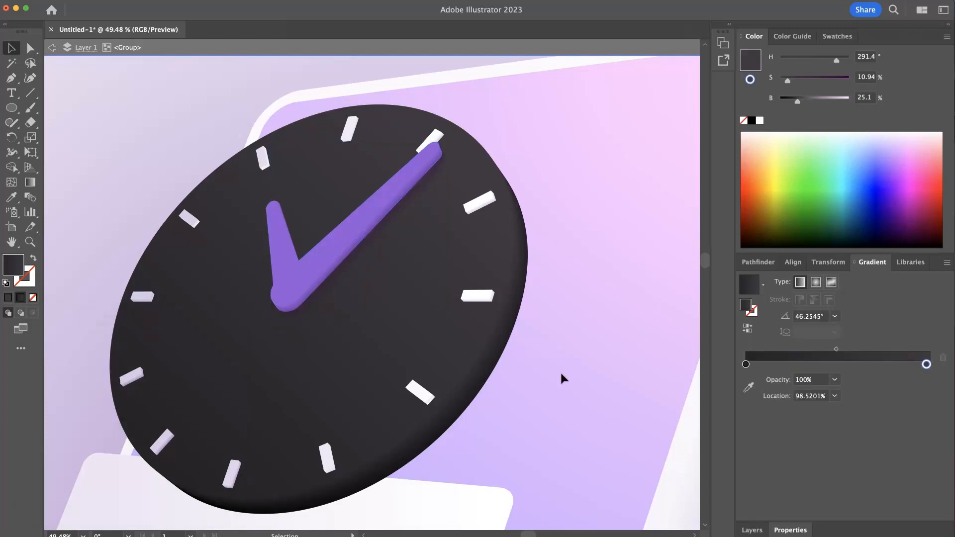
- Apply the same drop shadow to the clock's hour hand and deselect it
{"action": "left_click", "coordinate": [283, 231]}
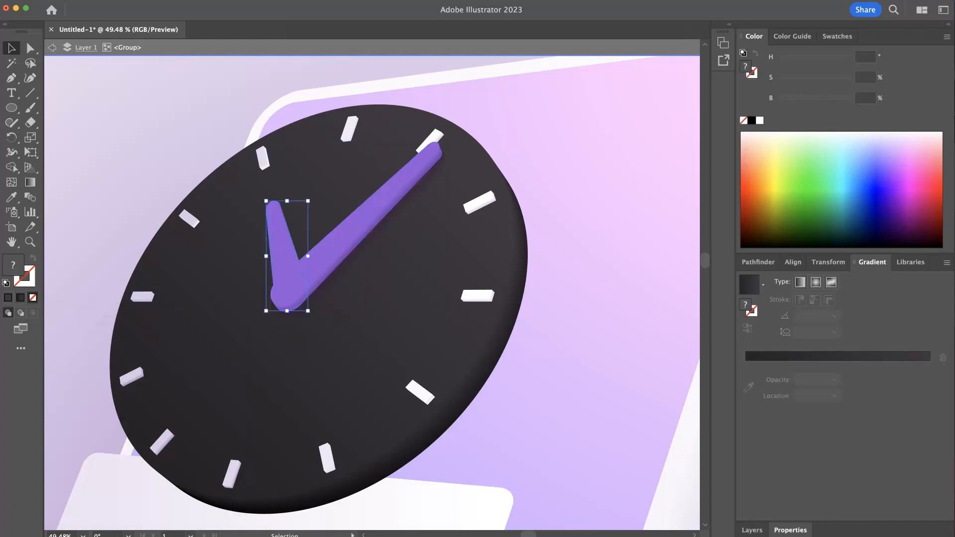
{"action": "left_click", "coordinate": [29, 0]}
{"action": "mouse_move", "coordinate": [60, 0]}
{"action": "key", "text": "Escape"}
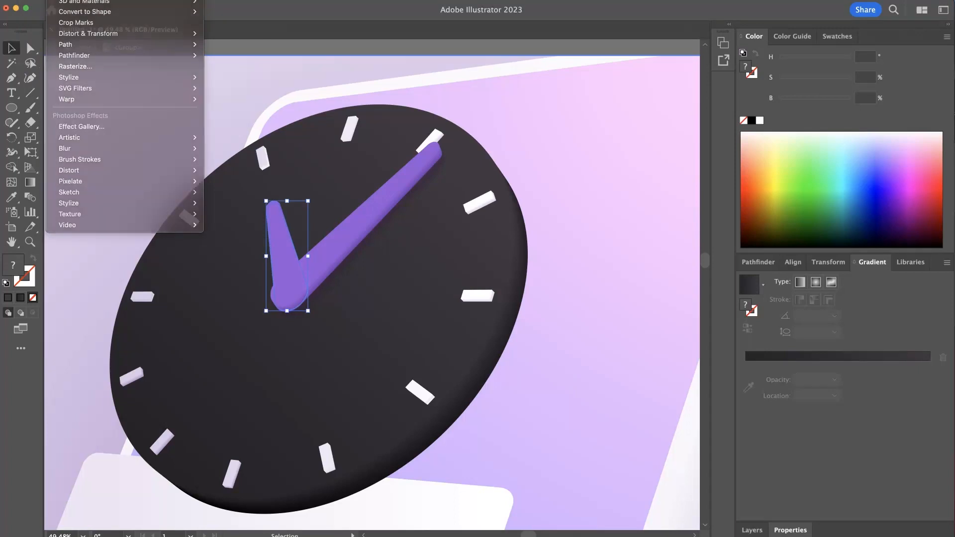
{"action": "left_click", "coordinate": [115, 120]}
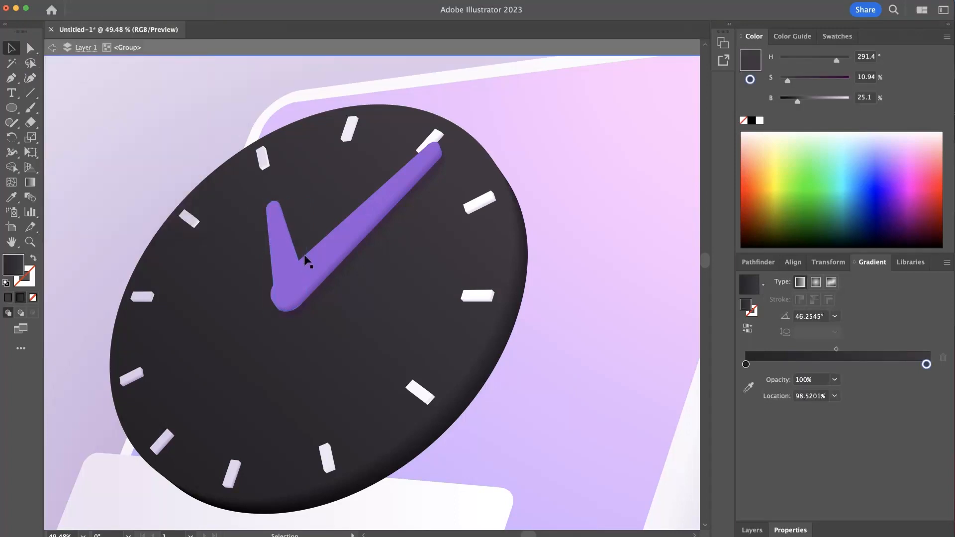
{"action": "left_click", "coordinate": [294, 244]}
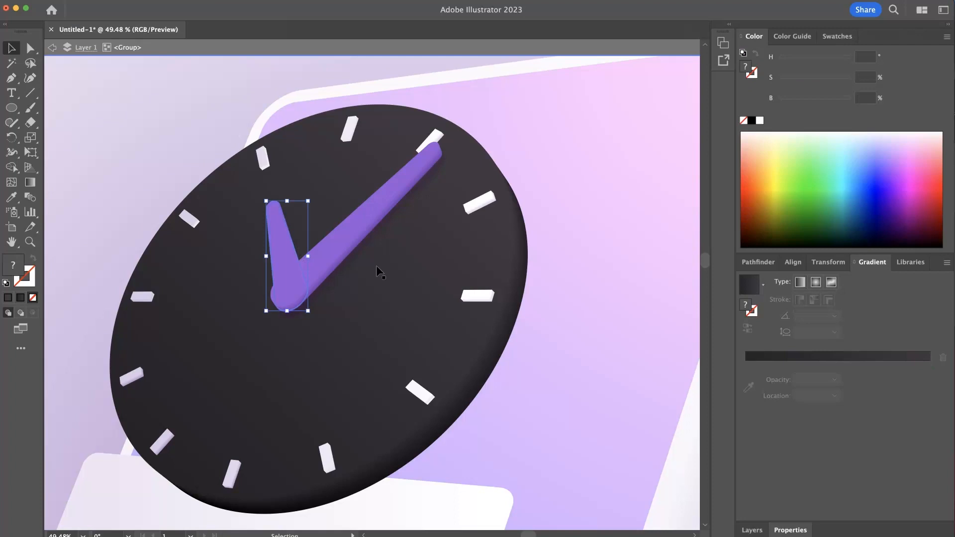
{"action": "left_click", "coordinate": [156, 85]}
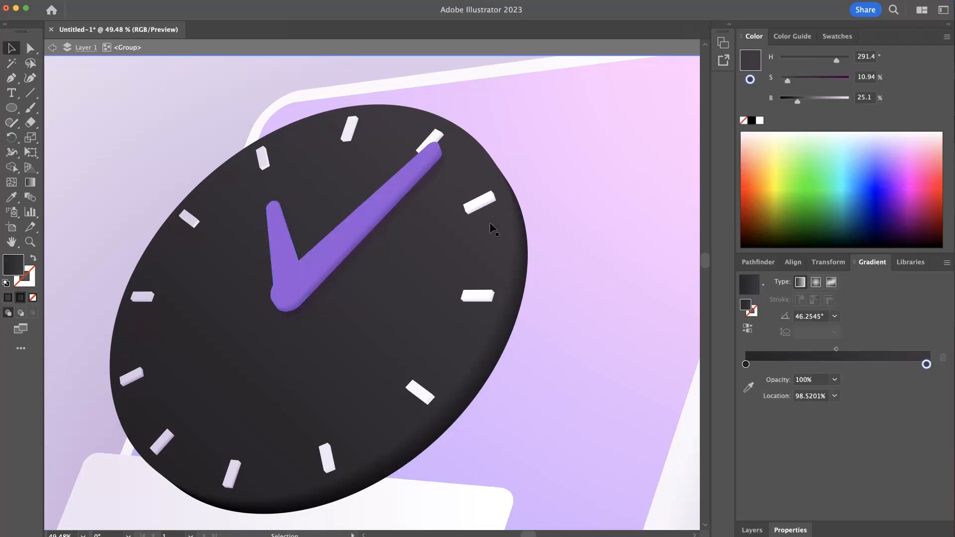
- Apply the same drop shadow to the group of white hour markers, and clear the selection
{"action": "left_click", "coordinate": [482, 212]}
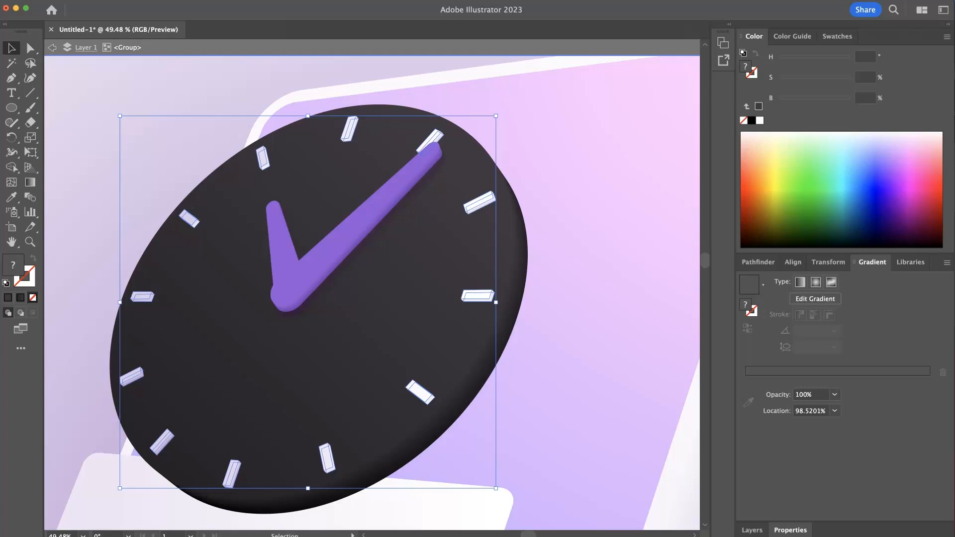
{"action": "left_click", "coordinate": [59, 1]}
{"action": "left_click", "coordinate": [85, 0]}
{"action": "left_click", "coordinate": [404, 266]}
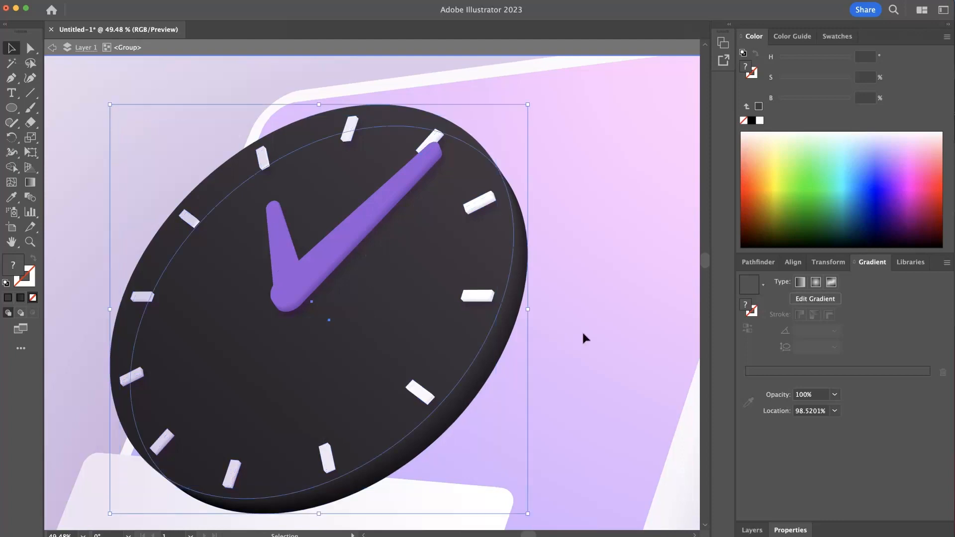
{"action": "left_click", "coordinate": [162, 112]}
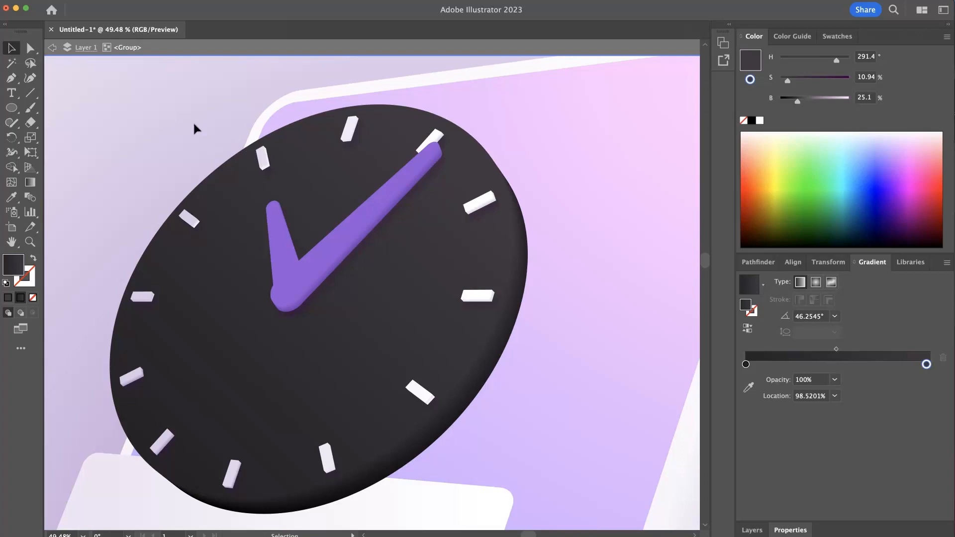
- Apply the same drop shadow to the blended black clock body and deselect it
{"action": "left_click", "coordinate": [430, 330]}
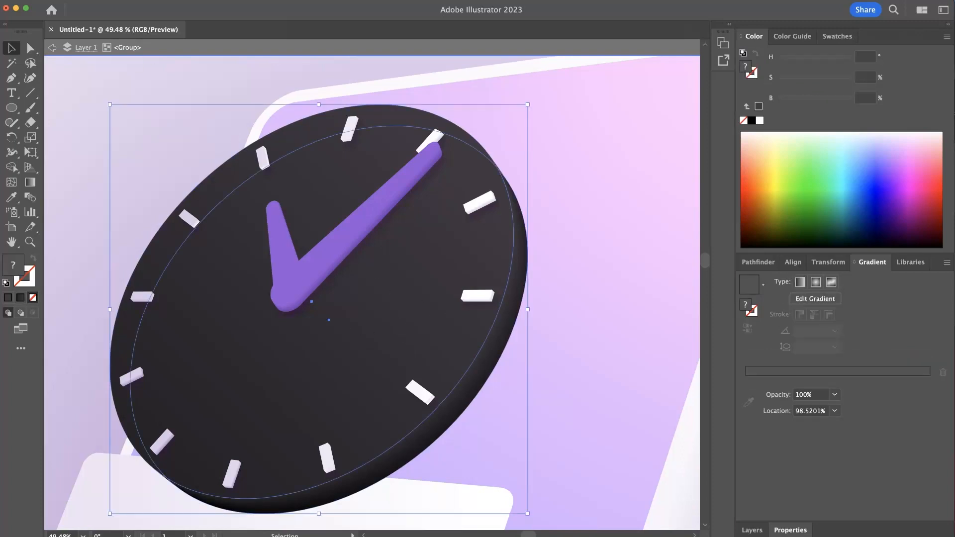
{"action": "left_click", "coordinate": [59, 0]}
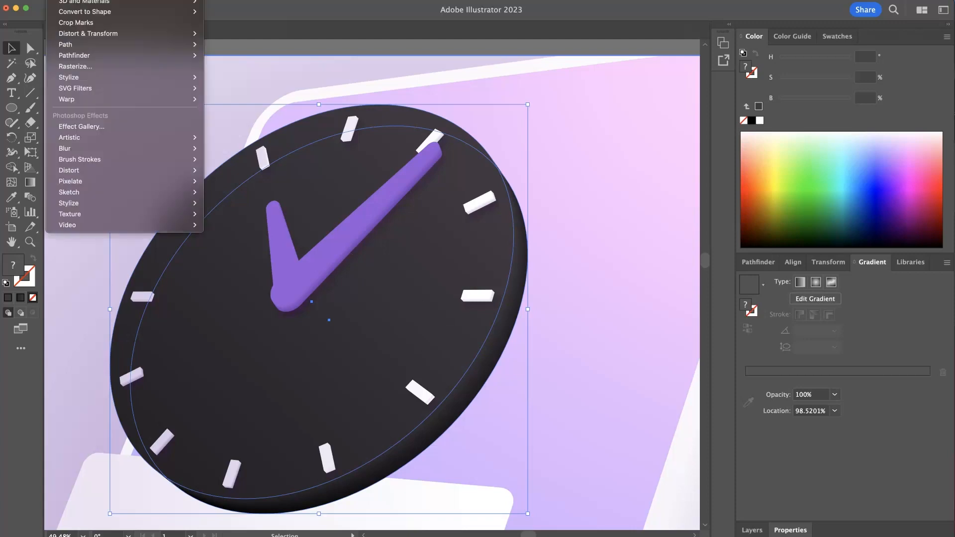
{"action": "key", "text": "Escape"}
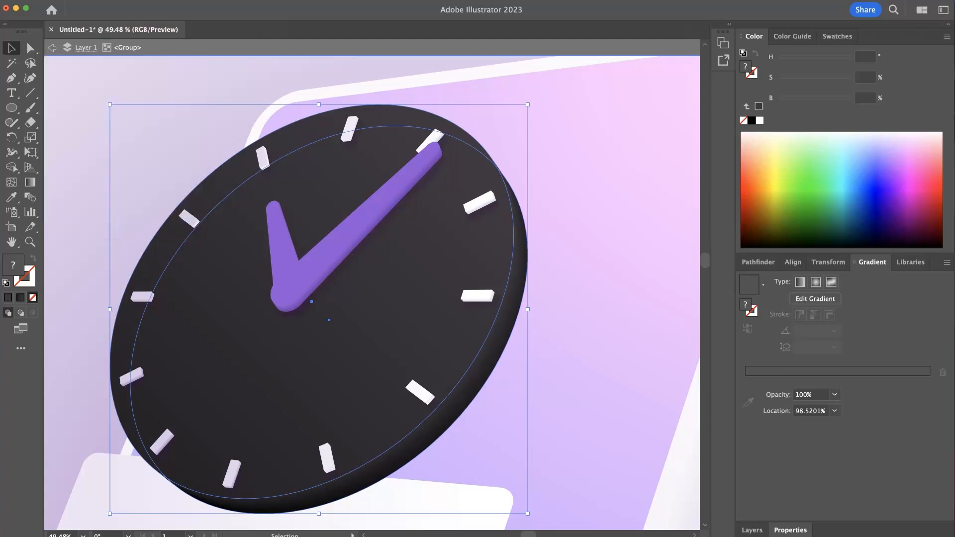
{"action": "left_click", "coordinate": [166, 74]}
{"action": "left_click_drag", "start_coordinate": [566, 350], "coordinate": [522, 344]}
- Reopen the clock body's drop shadow for editing and set its X offset to 14 px and Y offset to 30 px
{"action": "left_click", "coordinate": [502, 354]}
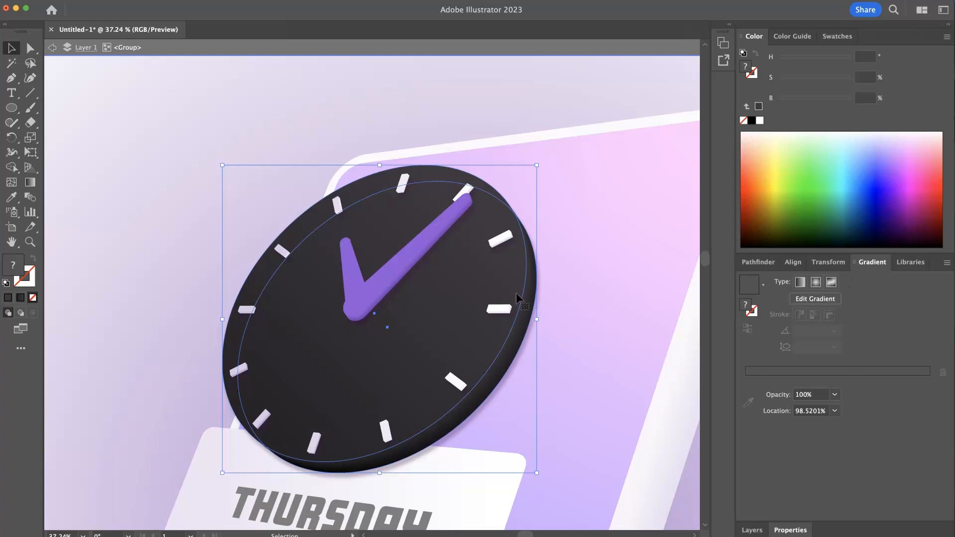
{"action": "left_click", "coordinate": [792, 529]}
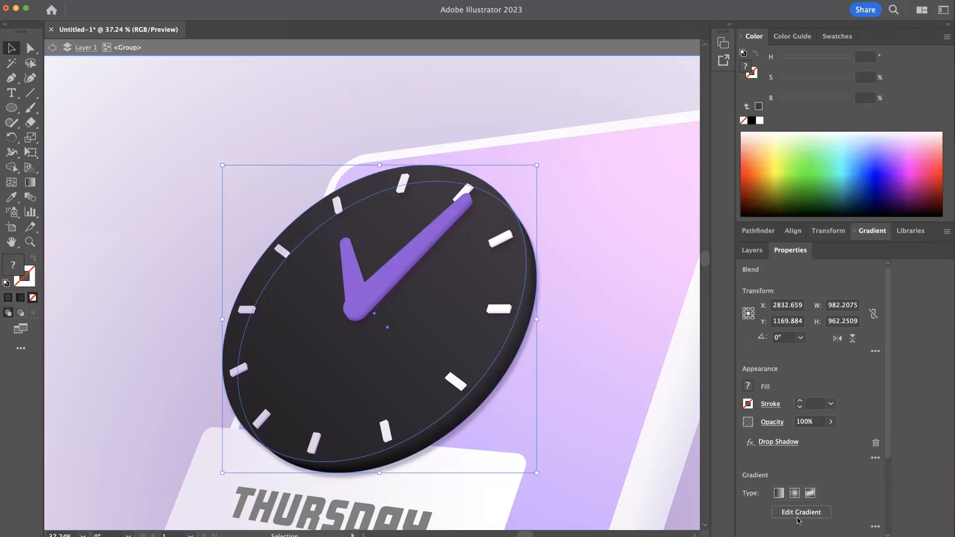
{"action": "left_click", "coordinate": [773, 442]}
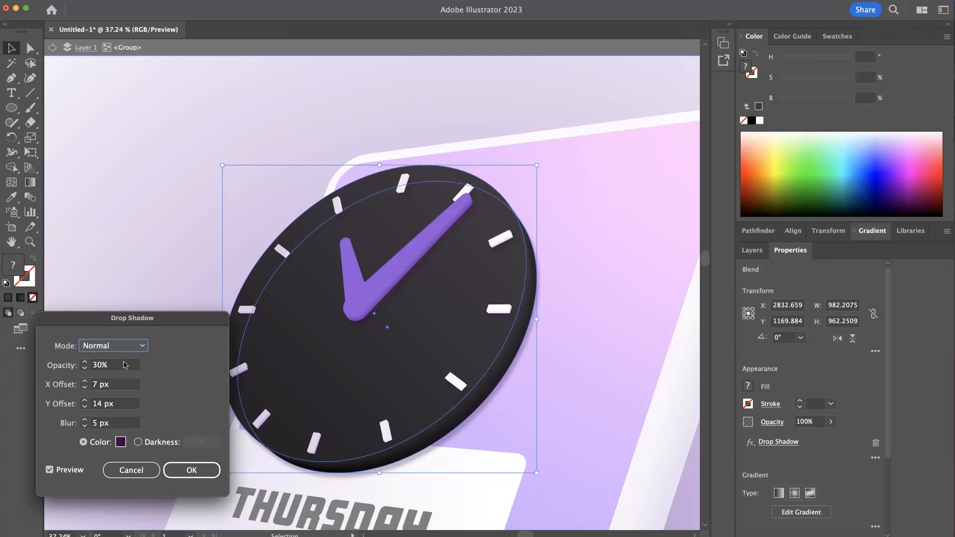
{"action": "left_click", "coordinate": [122, 387]}
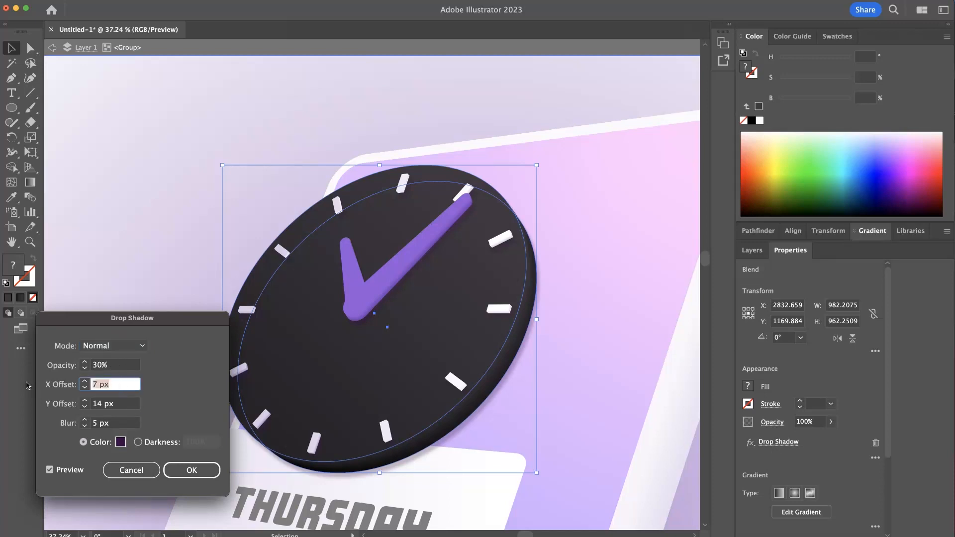
{"action": "type", "text": "14"}
{"action": "key", "text": "Tab"}
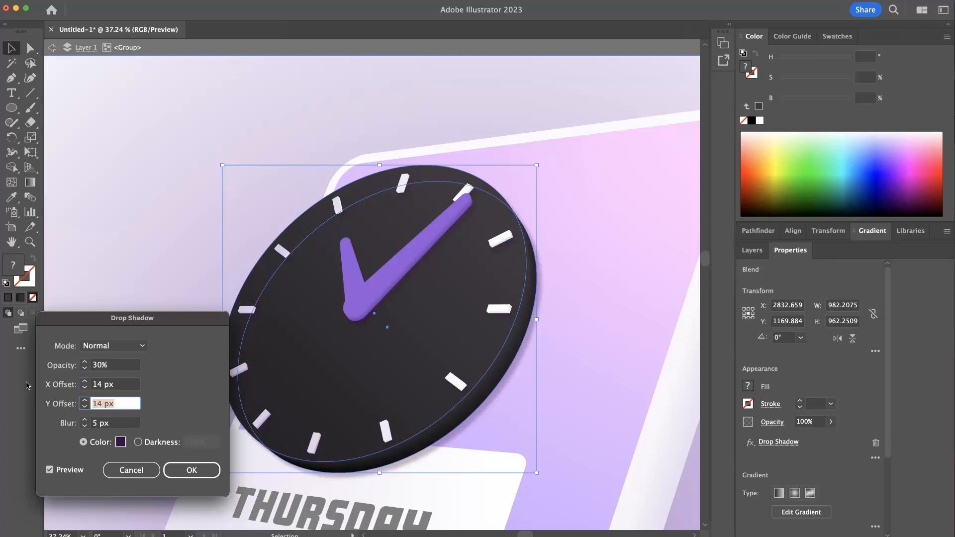
{"action": "type", "text": "30"}
{"action": "key", "text": "Tab"}
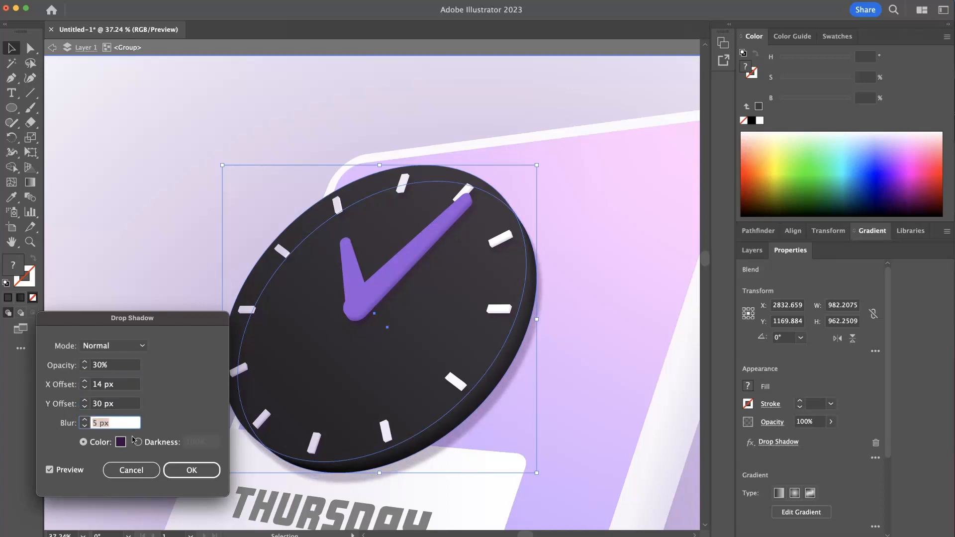
- Set the clock body's shadow blur to 15 px, apply the changes and deselect the clock
{"action": "type", "text": "15"}
{"action": "key", "text": "Tab"}
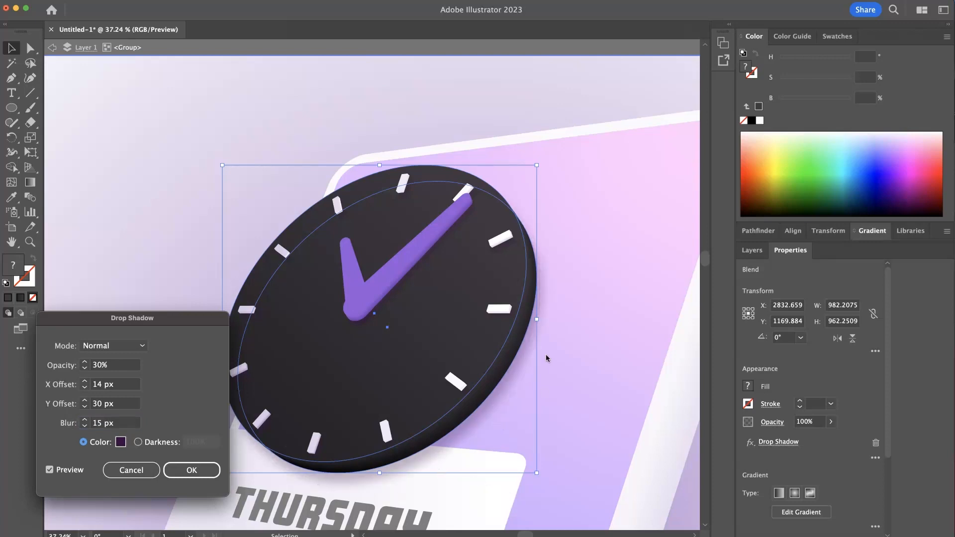
{"action": "left_click", "coordinate": [192, 471]}
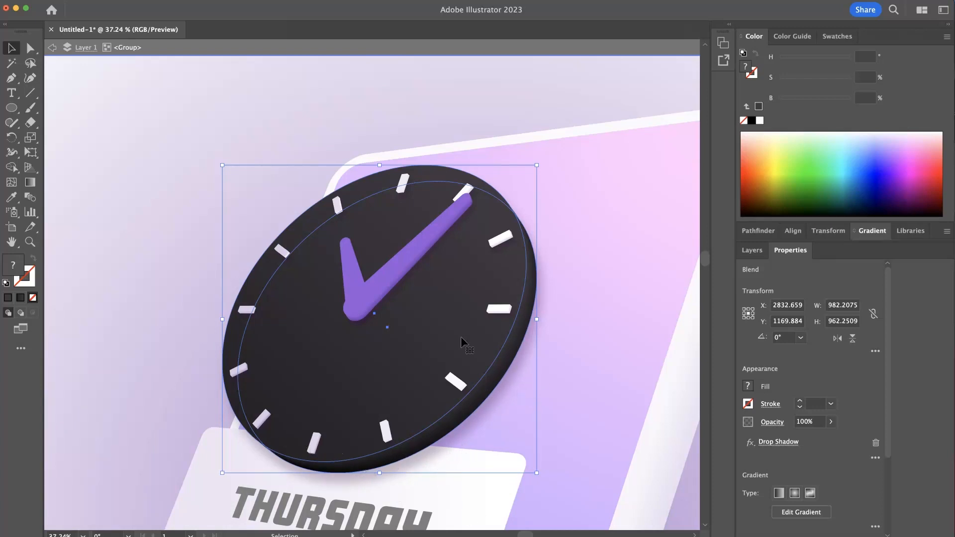
{"action": "left_click", "coordinate": [188, 117]}
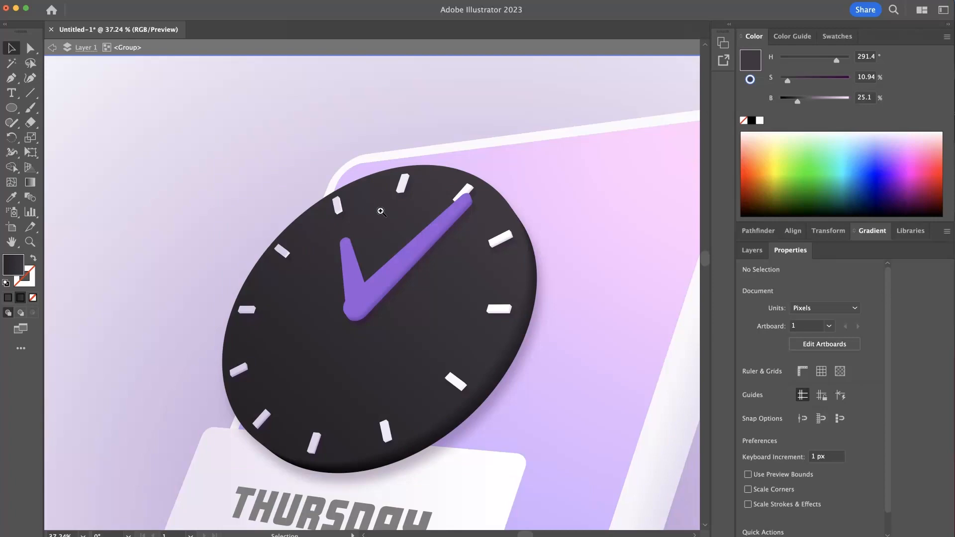
- Leave the clock group's isolation and examine the shadowed clock against the whole mockup
{"action": "left_click_drag", "start_coordinate": [381, 211], "coordinate": [303, 210]}
{"action": "left_click_drag", "start_coordinate": [426, 362], "coordinate": [387, 268]}
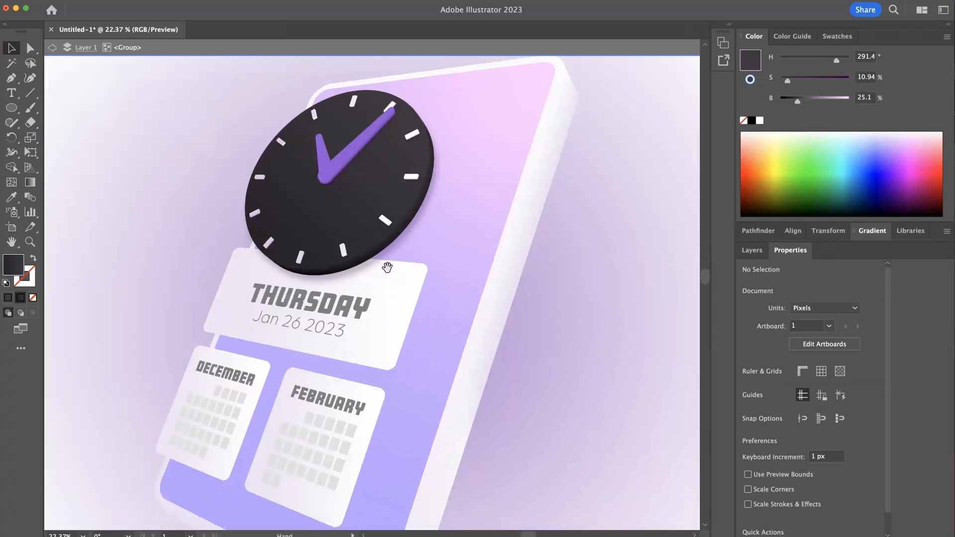
{"action": "double_click", "coordinate": [175, 169]}
{"action": "left_click_drag", "start_coordinate": [213, 201], "coordinate": [123, 185]}
{"action": "left_click_drag", "start_coordinate": [179, 200], "coordinate": [247, 216]}
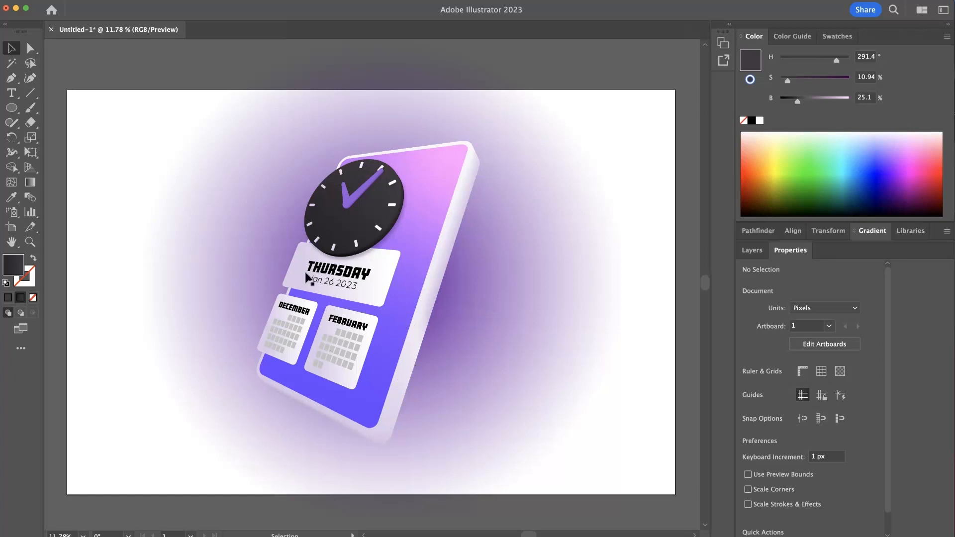
{"action": "left_click_drag", "start_coordinate": [368, 229], "coordinate": [423, 232]}
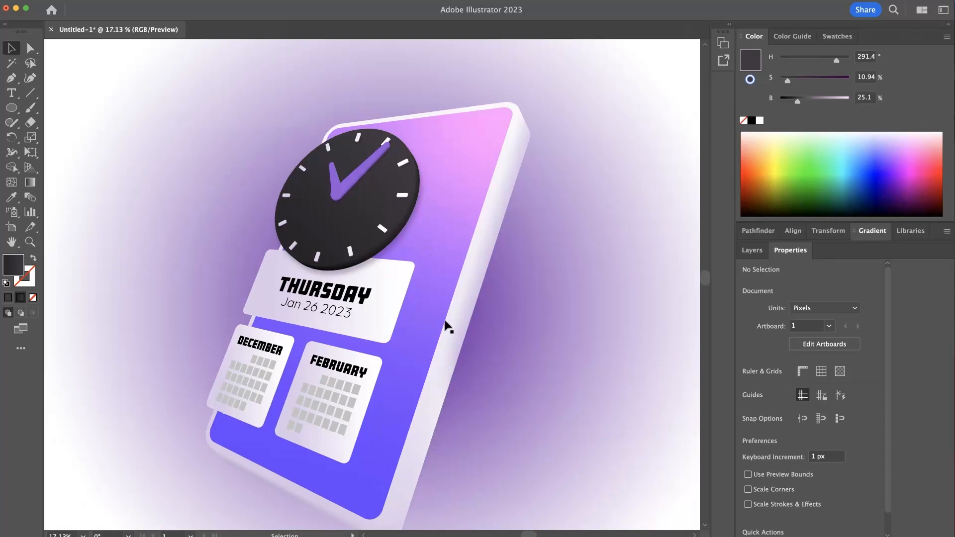
{"action": "left_click_drag", "start_coordinate": [427, 234], "coordinate": [466, 234]}
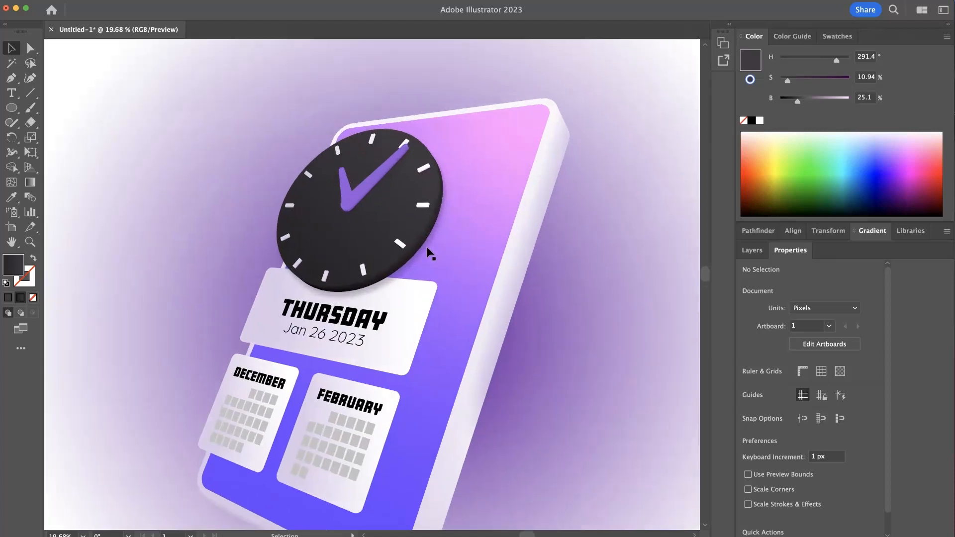
- Try lowering the blended clock body's opacity to 90% inside the clock group, and leave the group
{"action": "double_click", "coordinate": [340, 239]}
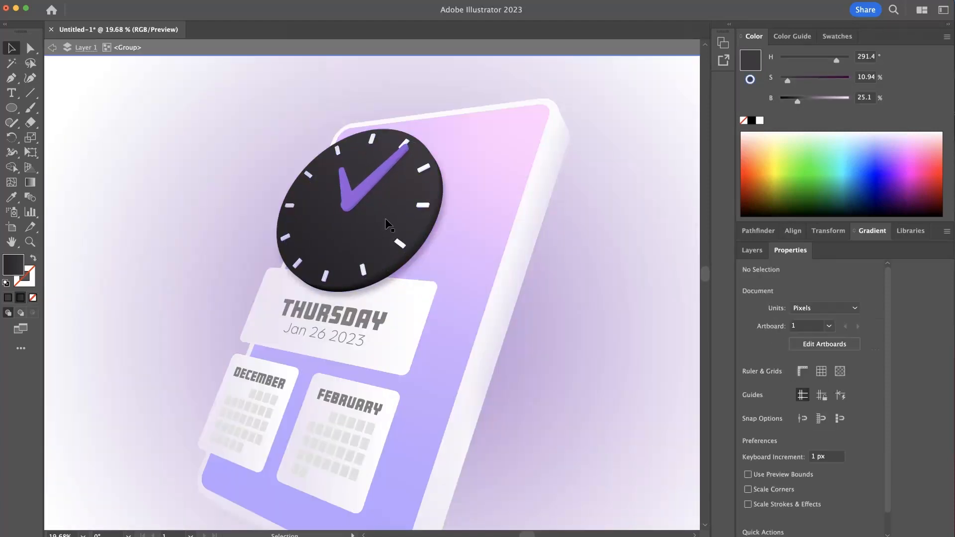
{"action": "left_click", "coordinate": [384, 210]}
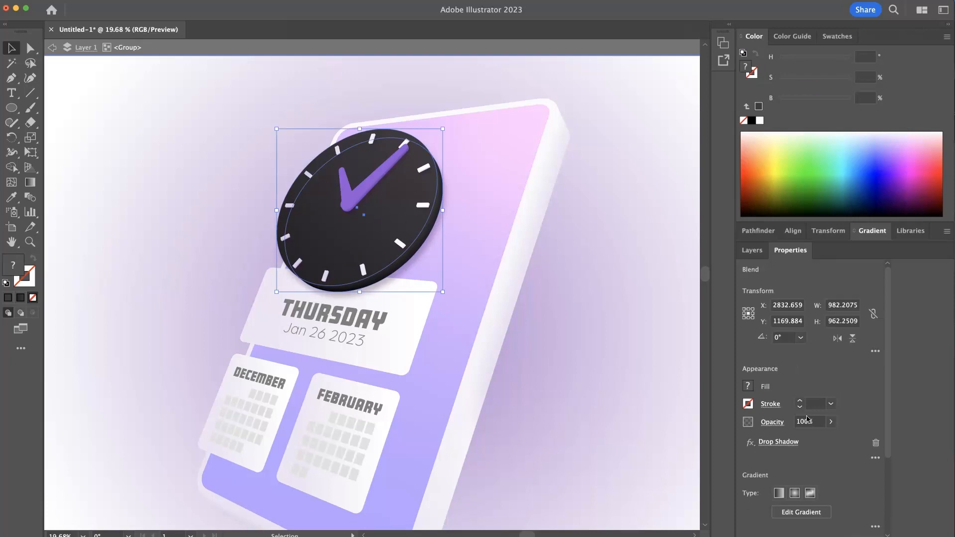
{"action": "left_click", "coordinate": [831, 423]}
{"action": "mouse_move", "coordinate": [828, 440]}
{"action": "left_mouse_down"}
{"action": "mouse_move", "coordinate": [814, 440]}
{"action": "mouse_move", "coordinate": [824, 443]}
{"action": "left_mouse_up"}
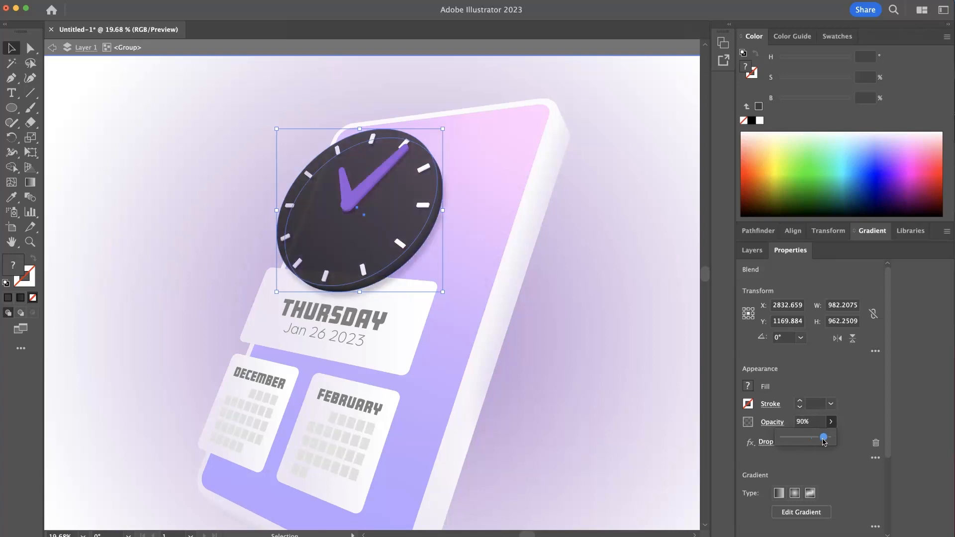
{"action": "double_click", "coordinate": [584, 360]}
{"action": "left_click_drag", "start_coordinate": [584, 359], "coordinate": [557, 354]}
{"action": "left_click", "coordinate": [440, 230]}
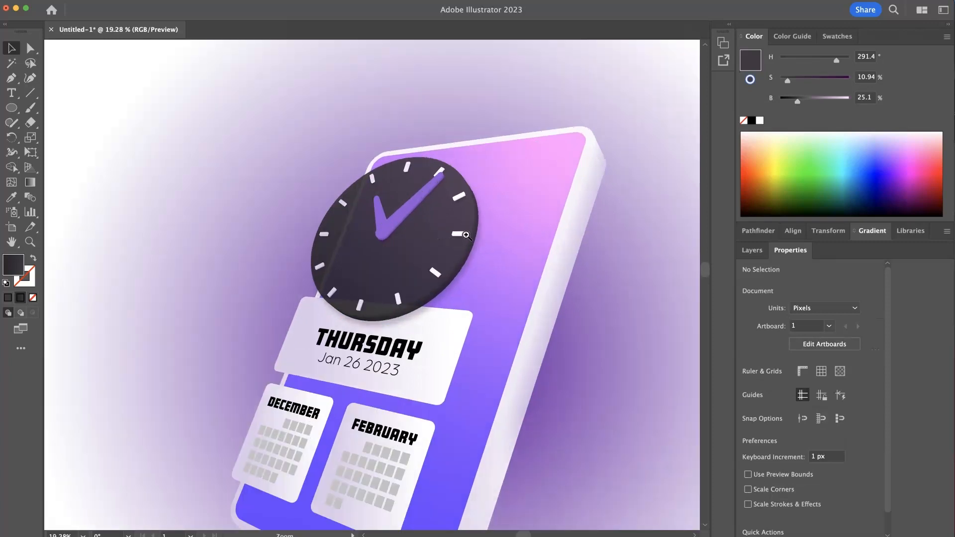
- Undo the clock body's opacity change and clear the selection
{"action": "key", "text": "a"}
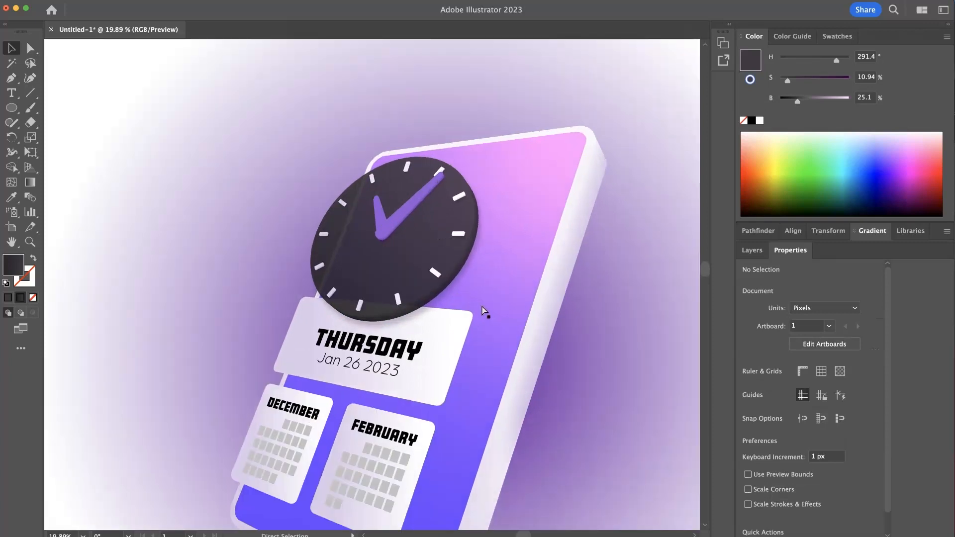
{"action": "double_click", "coordinate": [548, 340]}
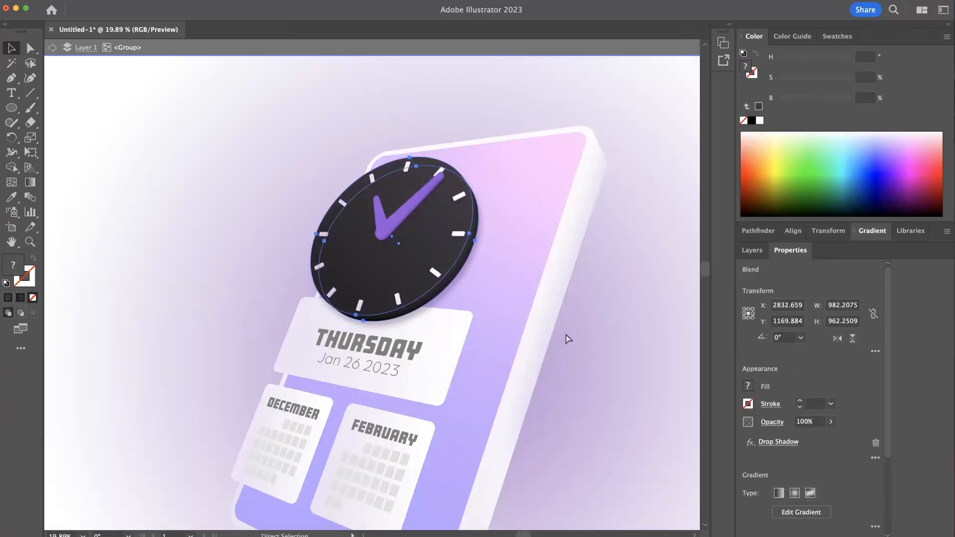
{"action": "left_click", "coordinate": [616, 337]}
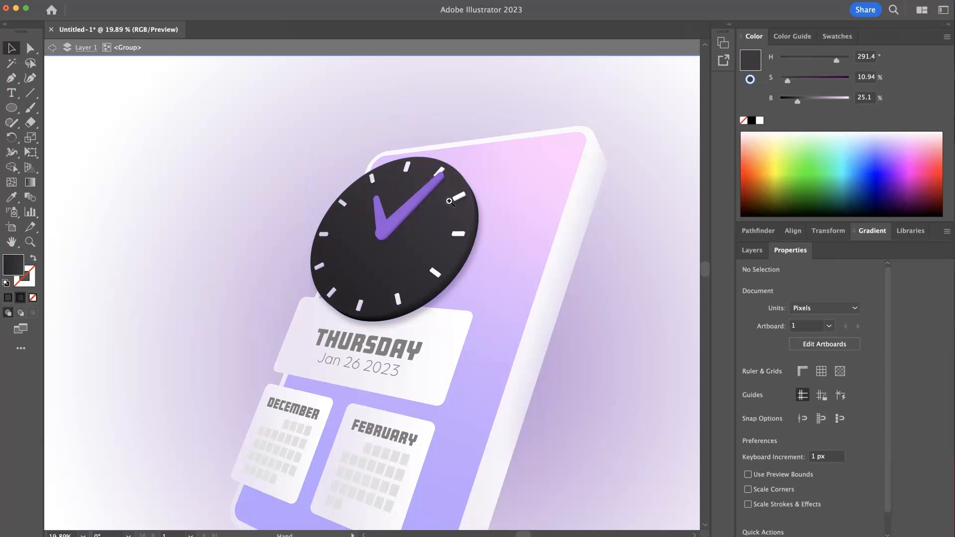
- Try 80% opacity on the end gradient stop of the clock's front face, and undo it
{"action": "scroll", "coordinate": [450, 200], "scroll_direction": "up", "scroll_amount": 3}
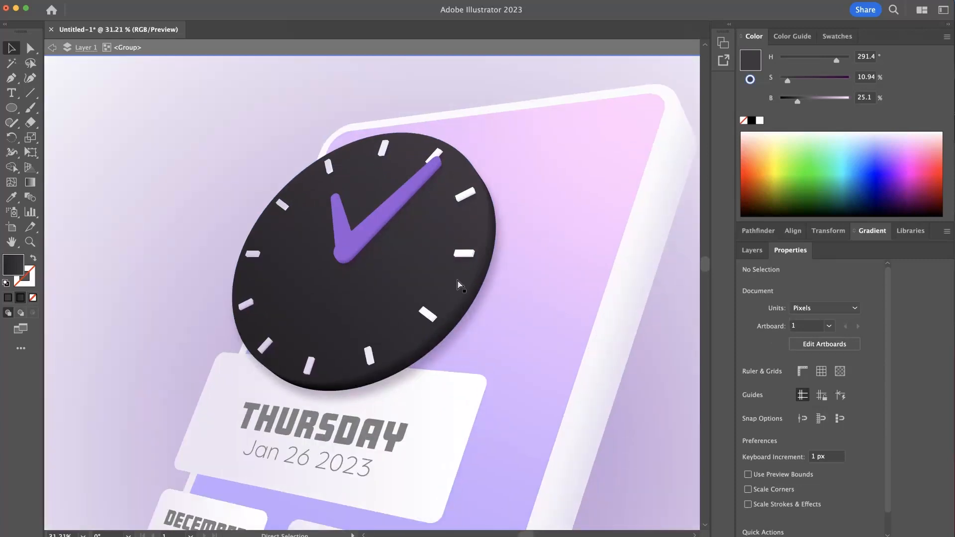
{"action": "left_click", "coordinate": [425, 226]}
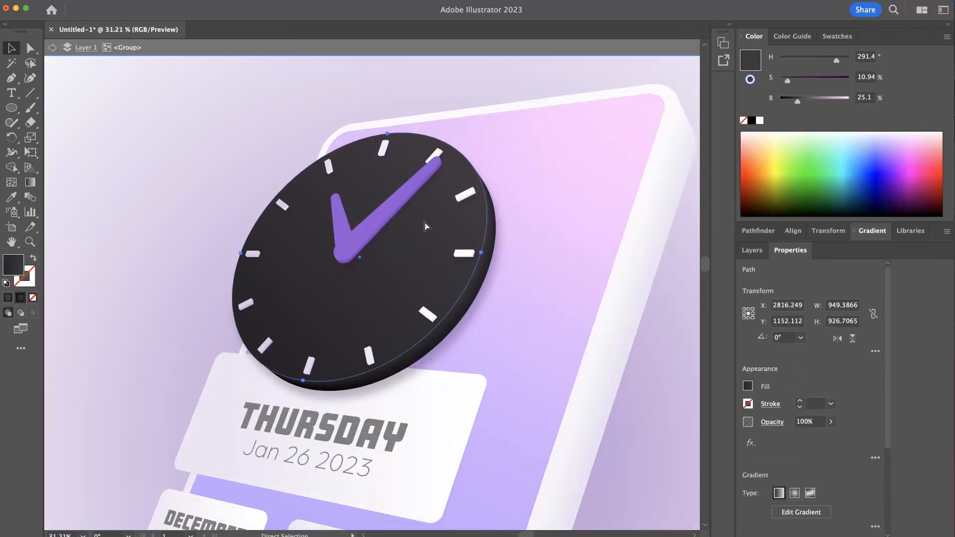
{"action": "key", "text": "v"}
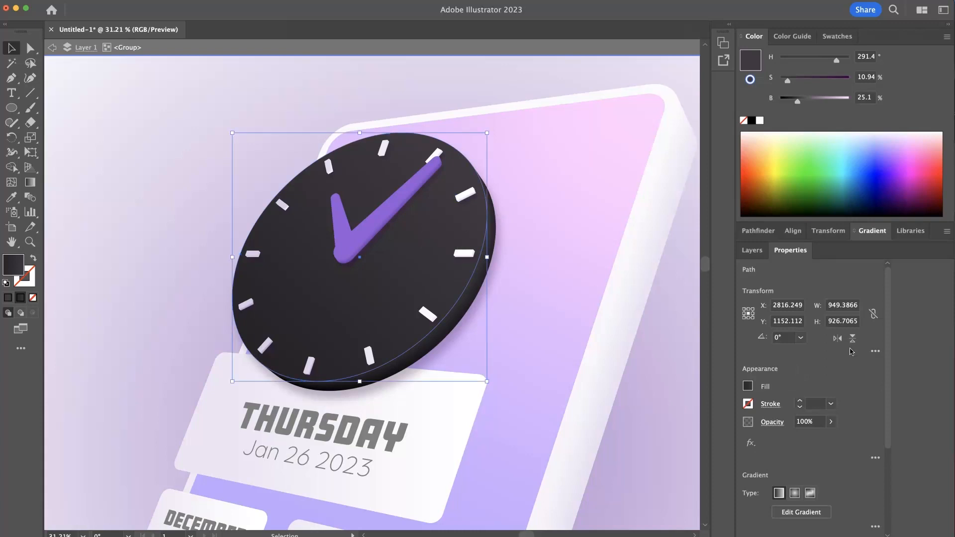
{"action": "left_click", "coordinate": [875, 231]}
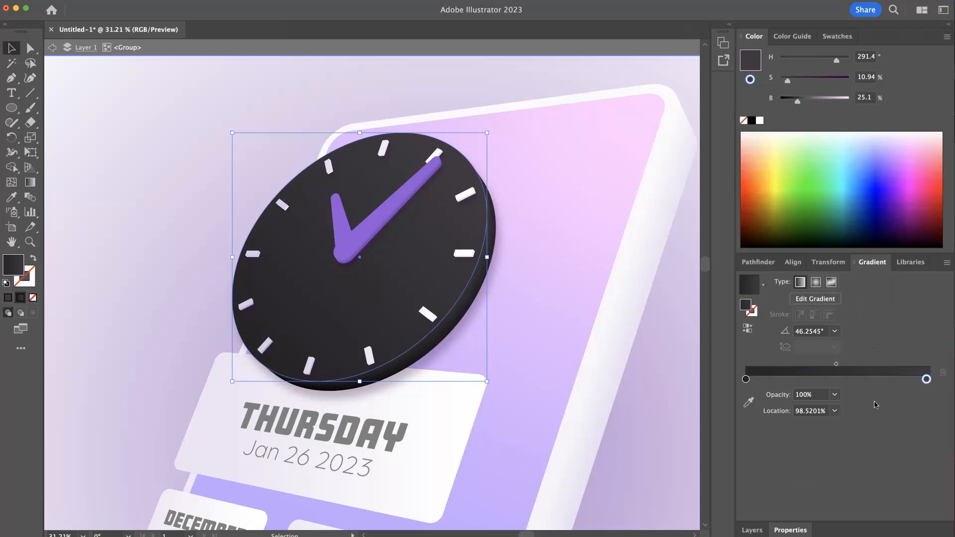
{"action": "left_click", "coordinate": [835, 395]}
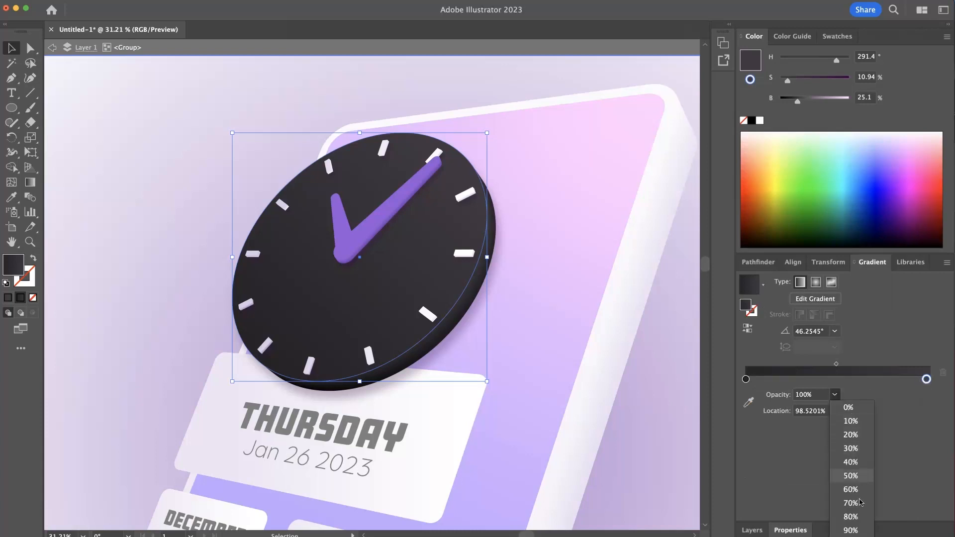
{"action": "left_click", "coordinate": [852, 516]}
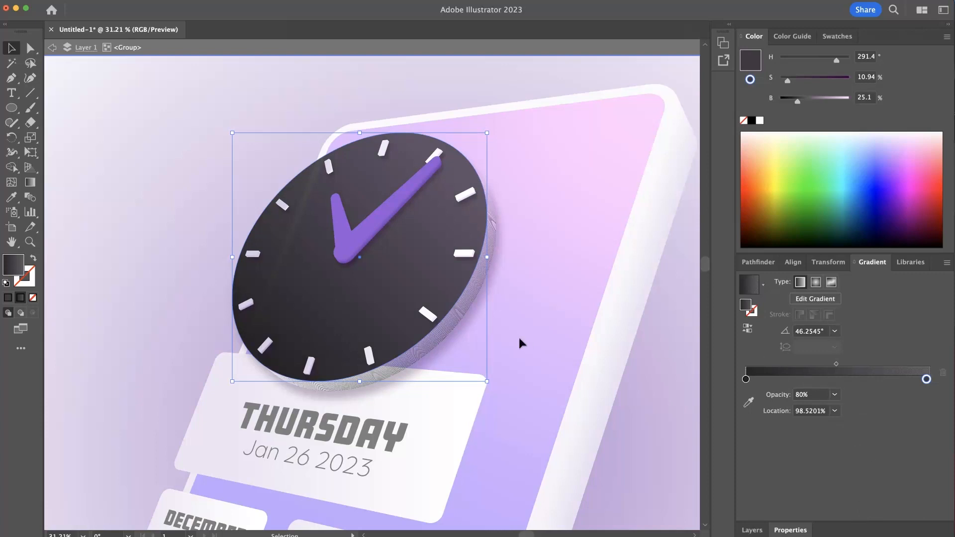
{"action": "key", "text": "super+z"}
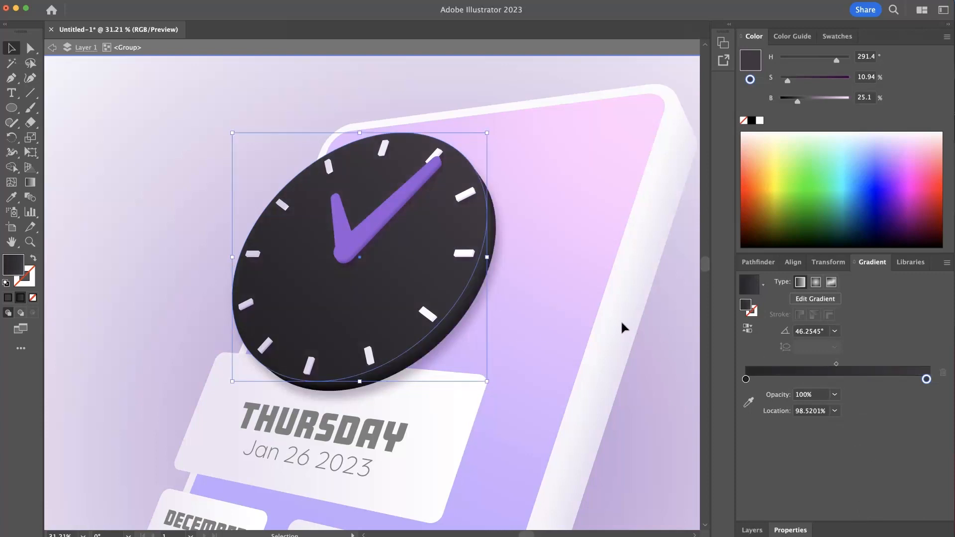
- Deselect the clock's front face and leave the clock group's isolation
{"action": "left_click", "coordinate": [687, 313]}
{"action": "left_click_drag", "start_coordinate": [605, 285], "coordinate": [520, 269]}
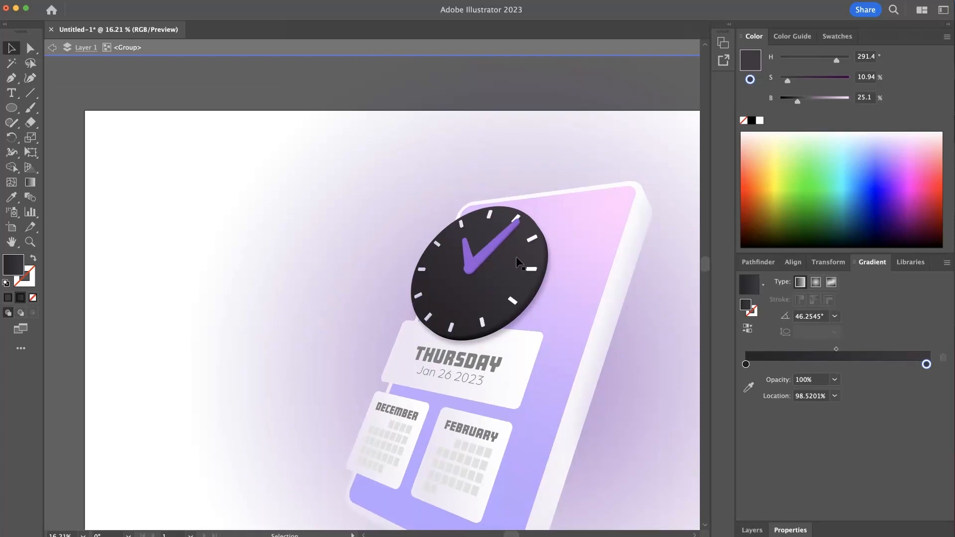
{"action": "key", "text": "Escape"}
{"action": "left_click_drag", "start_coordinate": [438, 225], "coordinate": [401, 218]}
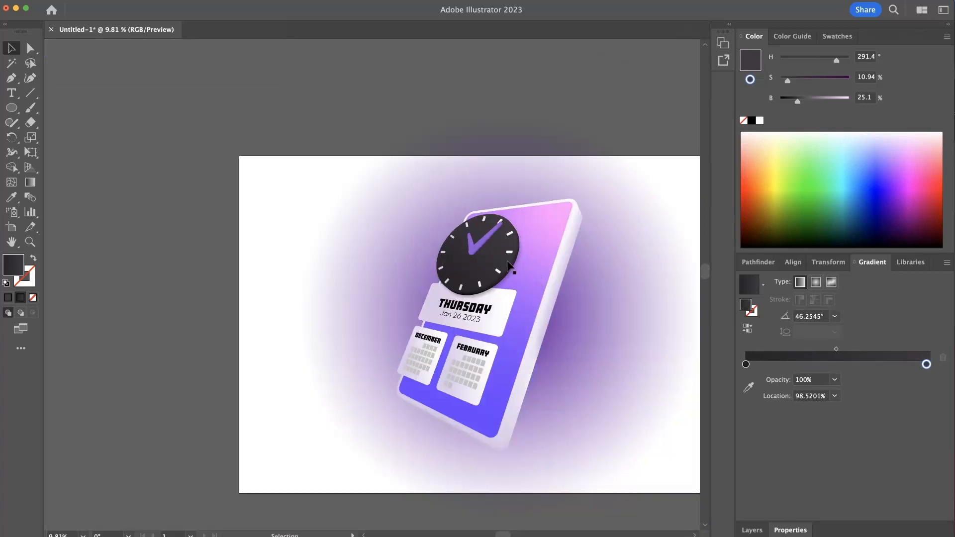
- Free Distort the whole clock group, pulling its upper-right corner slightly inward and up, and deselect it
{"action": "left_click", "coordinate": [503, 258]}
{"action": "left_click", "coordinate": [348, 179]}
{"action": "left_click", "coordinate": [476, 213]}
{"action": "left_click", "coordinate": [505, 255]}
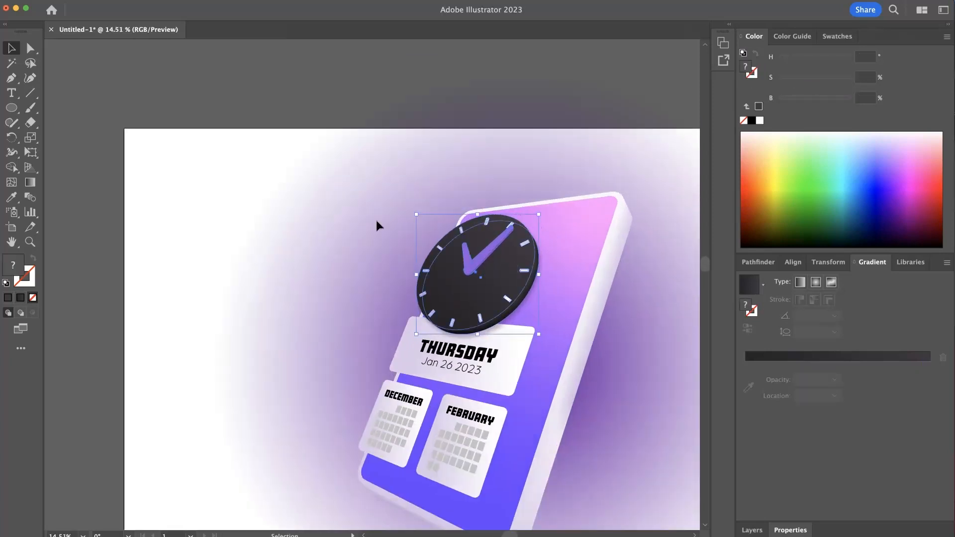
{"action": "left_click", "coordinate": [30, 152]}
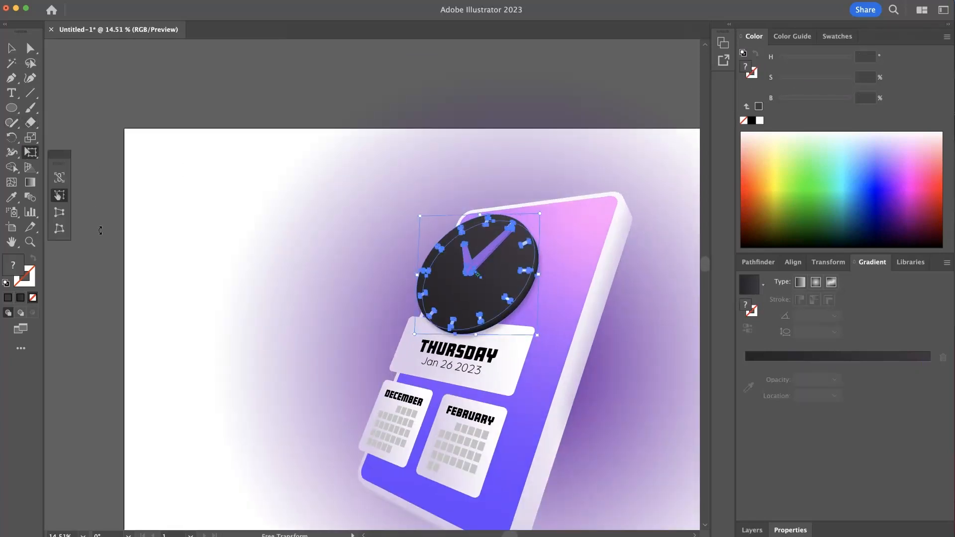
{"action": "left_click", "coordinate": [59, 229]}
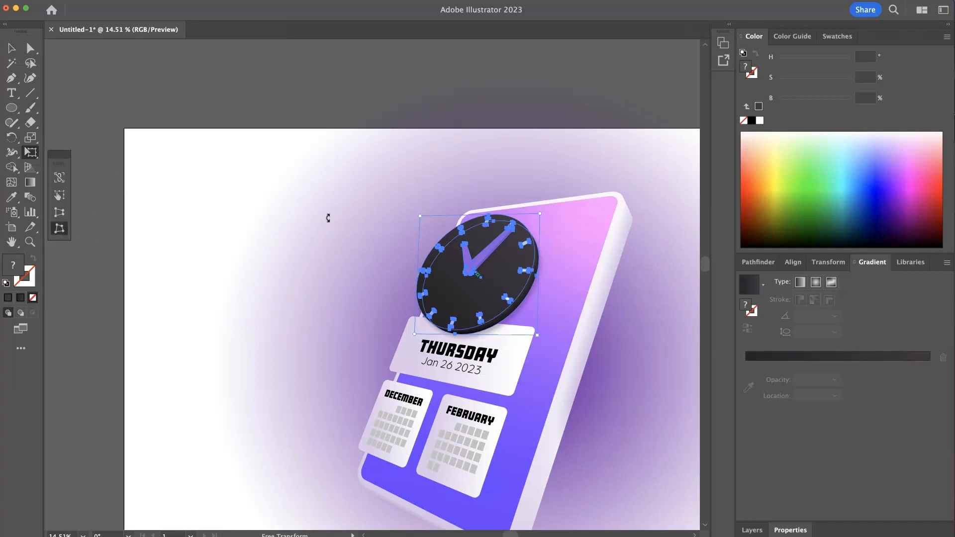
{"action": "left_click_drag", "start_coordinate": [539, 214], "coordinate": [531, 203]}
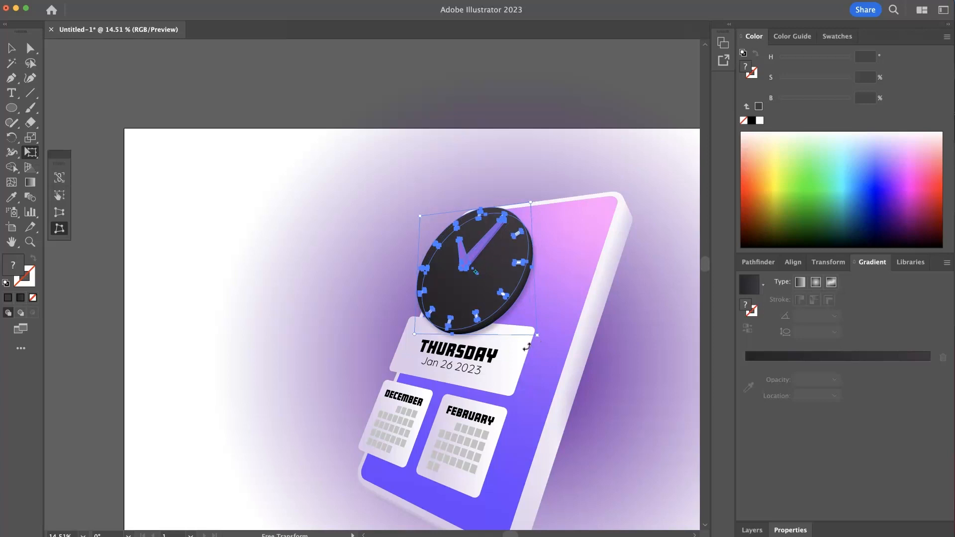
{"action": "left_click", "coordinate": [357, 259], "text": "super"}
{"action": "left_click_drag", "start_coordinate": [346, 273], "coordinate": [304, 276]}
{"action": "left_click_drag", "start_coordinate": [454, 283], "coordinate": [536, 296]}
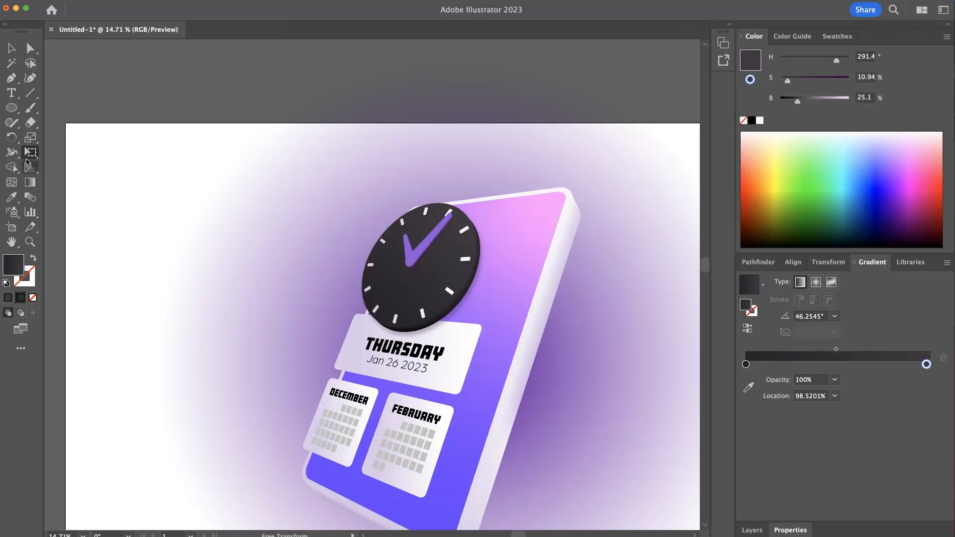
- Reselect the clock group and use Free Distort to nudge its upper-right corner slightly outward and down
{"action": "left_click", "coordinate": [455, 294]}
{"action": "key", "text": "e"}
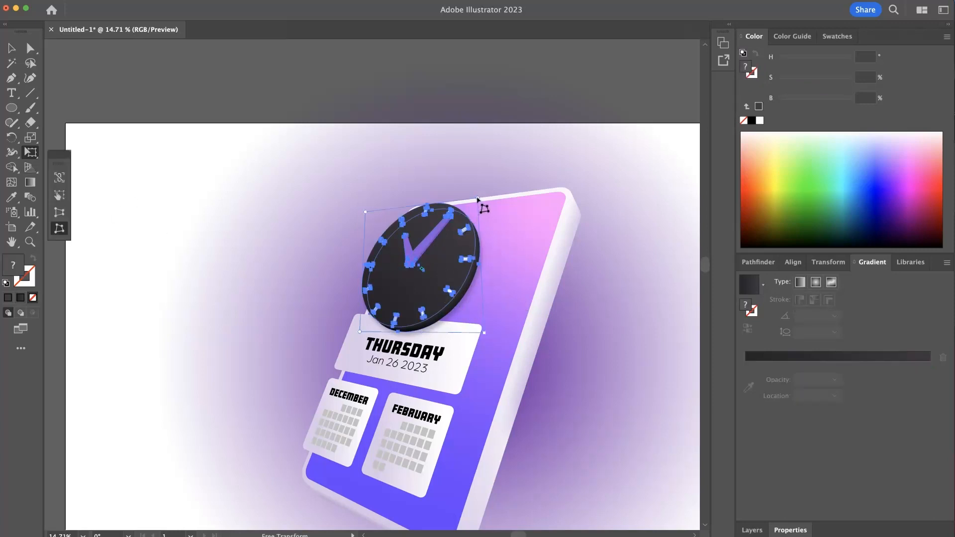
{"action": "left_click_drag", "start_coordinate": [478, 200], "coordinate": [481, 204]}
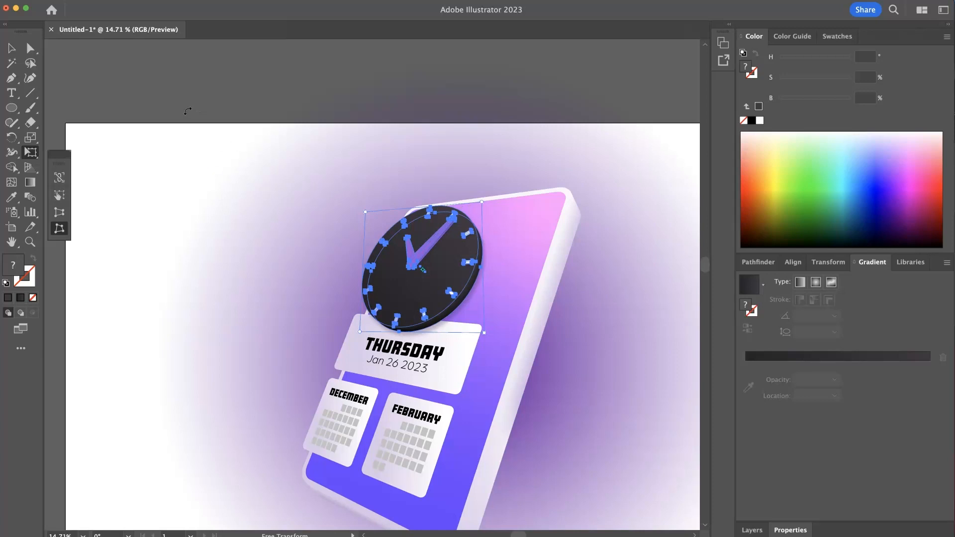
- Move the clock group slightly left and down, Free Distort its lower-left corner inward and its upper-left corner outward, and deselect it
{"action": "left_click", "coordinate": [14, 47]}
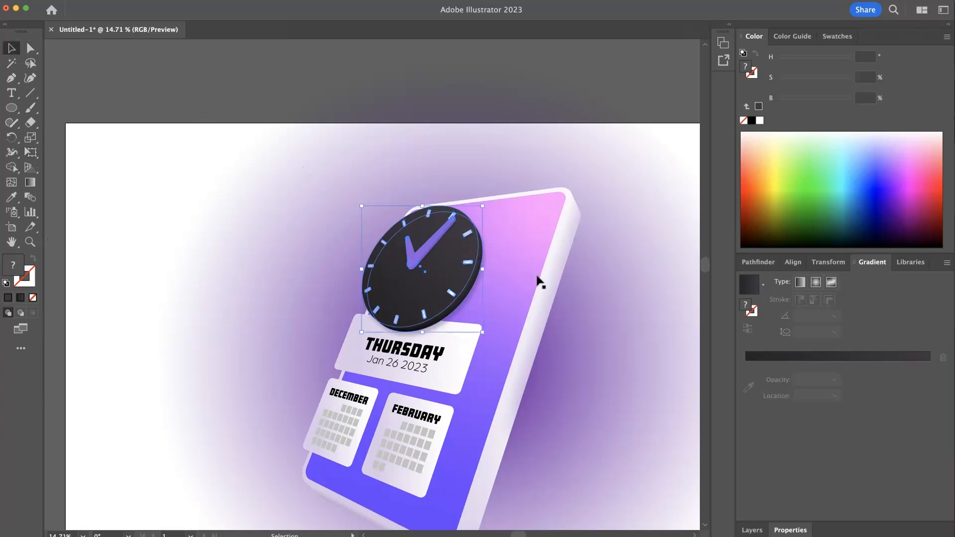
{"action": "mouse_move", "coordinate": [447, 256]}
{"action": "left_mouse_down"}
{"action": "mouse_move", "coordinate": [433, 256]}
{"action": "mouse_move", "coordinate": [453, 257]}
{"action": "mouse_move", "coordinate": [441, 259]}
{"action": "left_mouse_up"}
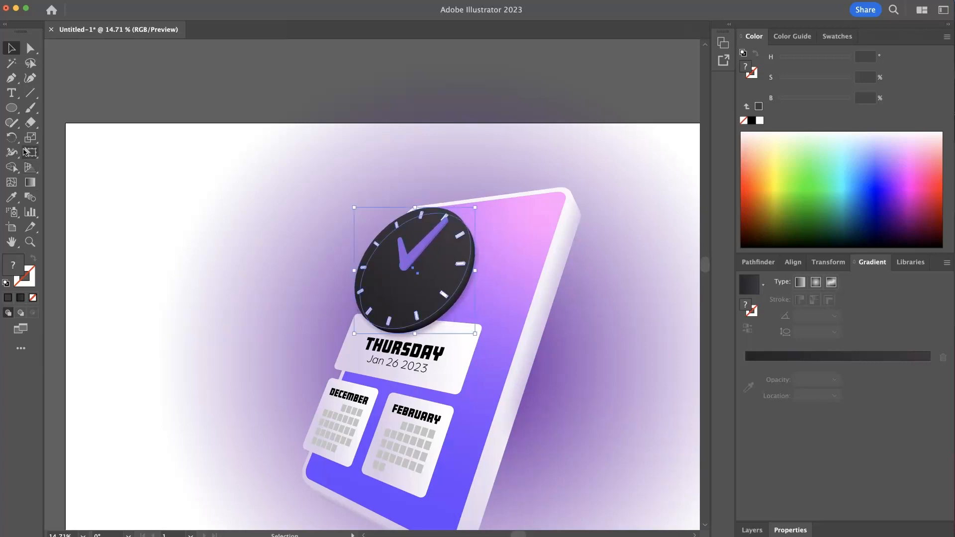
{"action": "left_click", "coordinate": [30, 152]}
{"action": "left_click", "coordinate": [59, 228]}
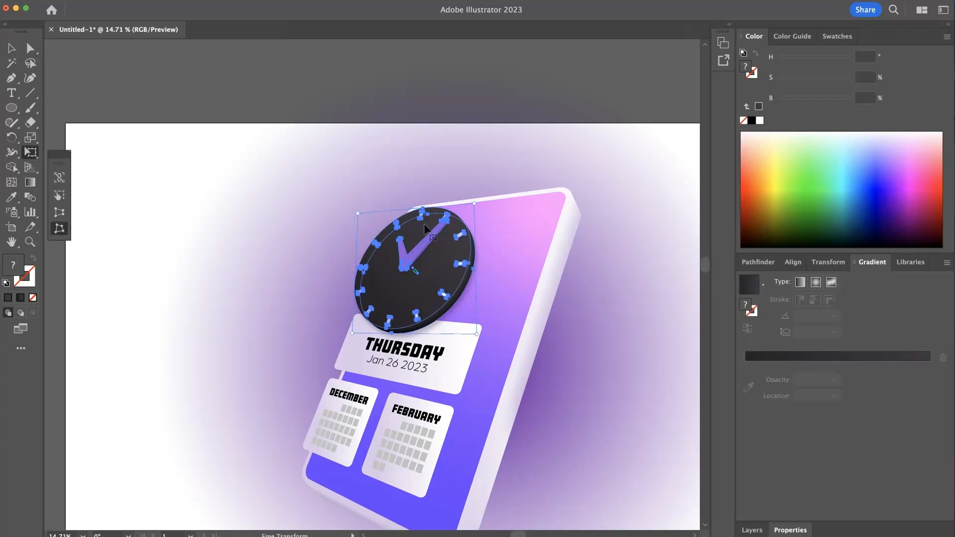
{"action": "mouse_move", "coordinate": [354, 332]}
{"action": "left_mouse_down"}
{"action": "mouse_move", "coordinate": [356, 339]}
{"action": "mouse_move", "coordinate": [354, 329]}
{"action": "left_mouse_up"}
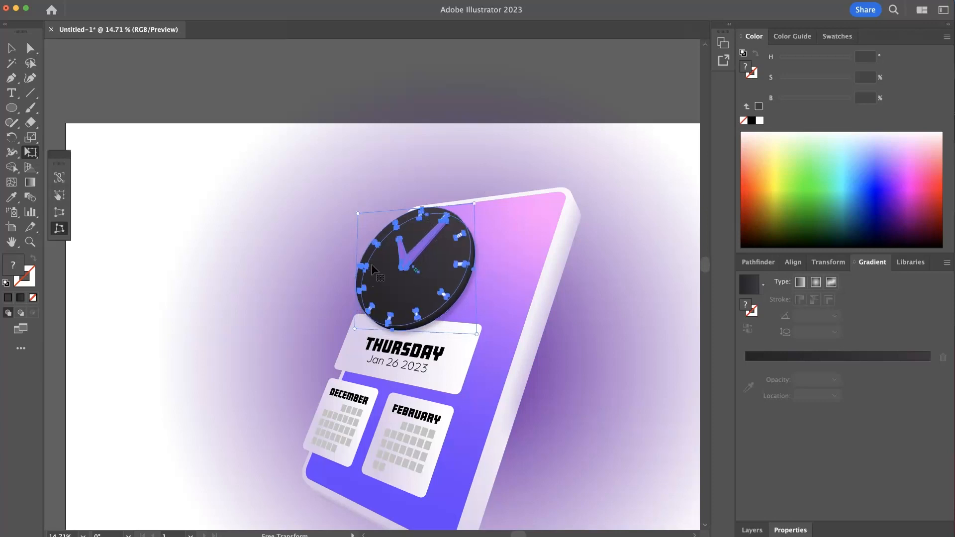
{"action": "left_click_drag", "start_coordinate": [357, 214], "coordinate": [347, 210]}
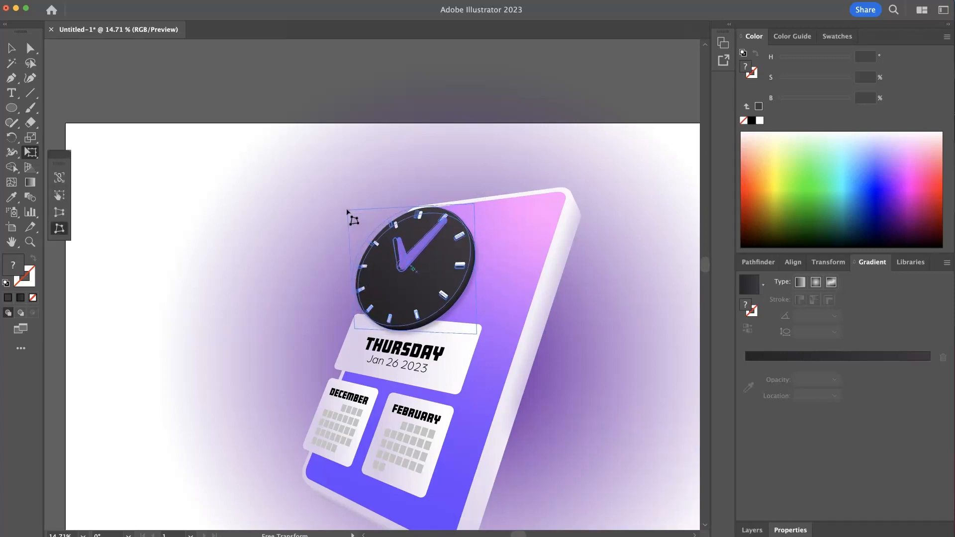
{"action": "key", "text": "v"}
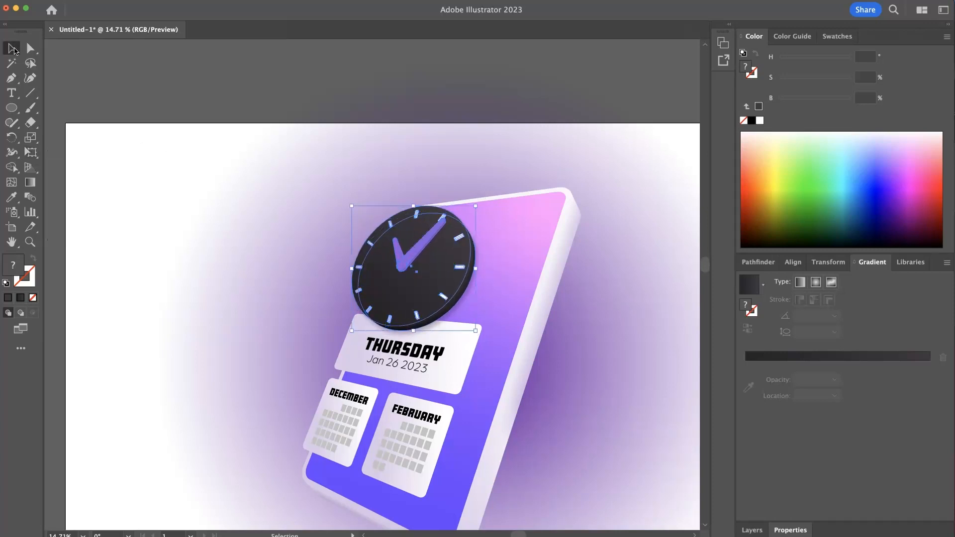
{"action": "left_click", "coordinate": [172, 184]}
- Reselect the clock group, rotate it slightly clockwise with Free Transform, and deselect it
{"action": "left_click_drag", "start_coordinate": [275, 271], "coordinate": [203, 254]}
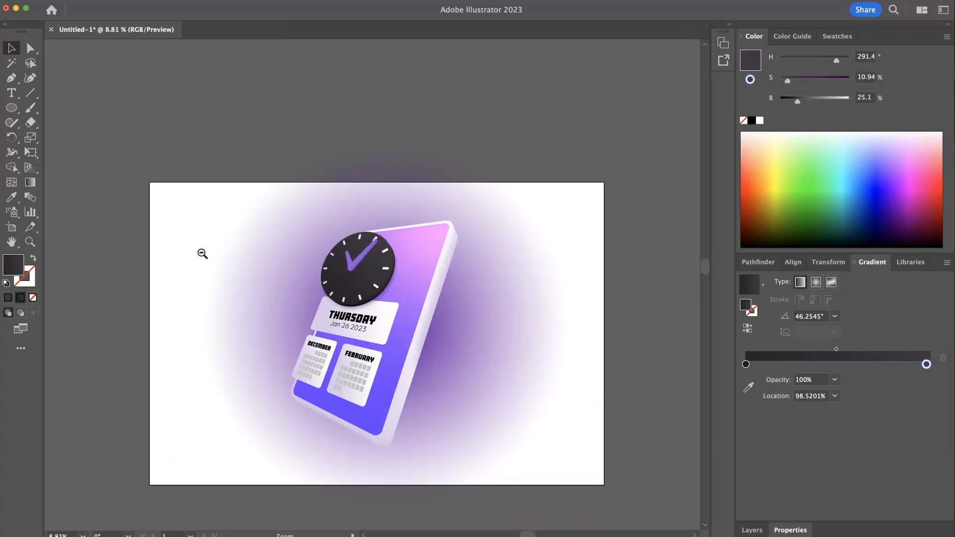
{"action": "left_click_drag", "start_coordinate": [320, 249], "coordinate": [424, 296]}
{"action": "left_click", "coordinate": [469, 288]}
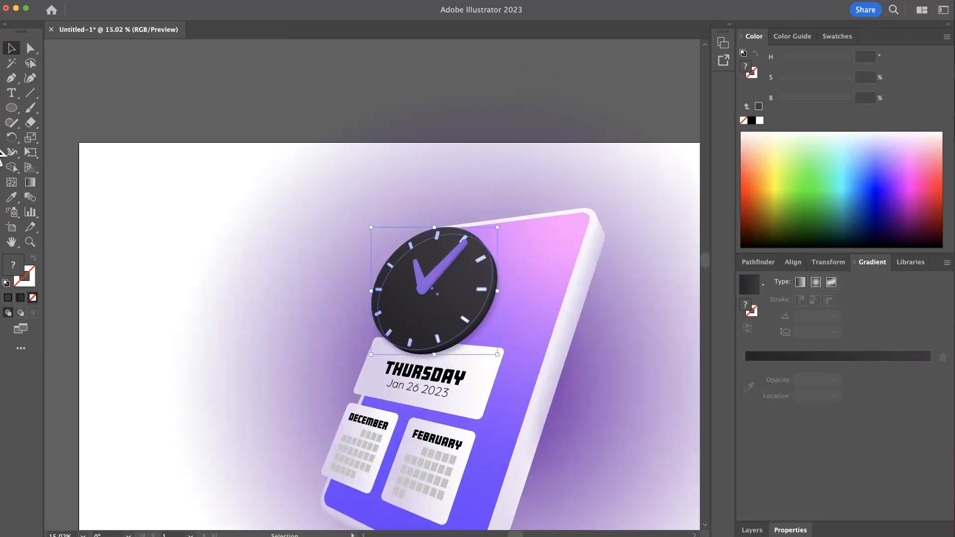
{"action": "left_click", "coordinate": [31, 153]}
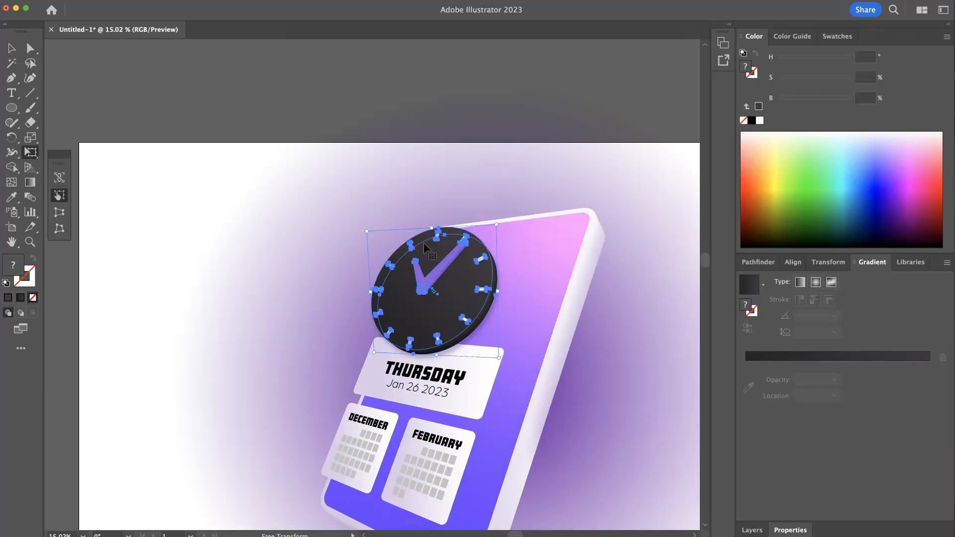
{"action": "left_click_drag", "start_coordinate": [369, 232], "coordinate": [382, 238]}
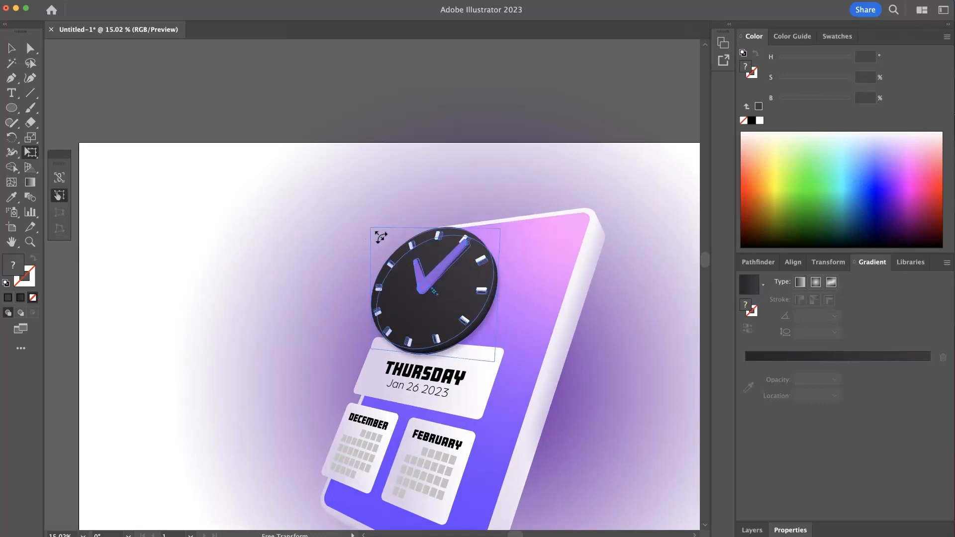
{"action": "key", "text": "v"}
{"action": "key", "text": "e"}
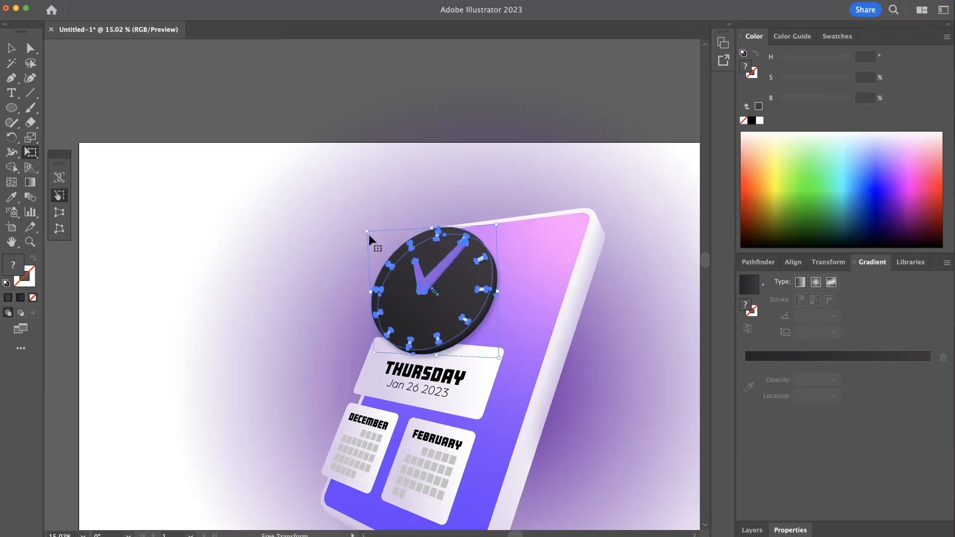
{"action": "left_click_drag", "start_coordinate": [367, 229], "coordinate": [378, 230]}
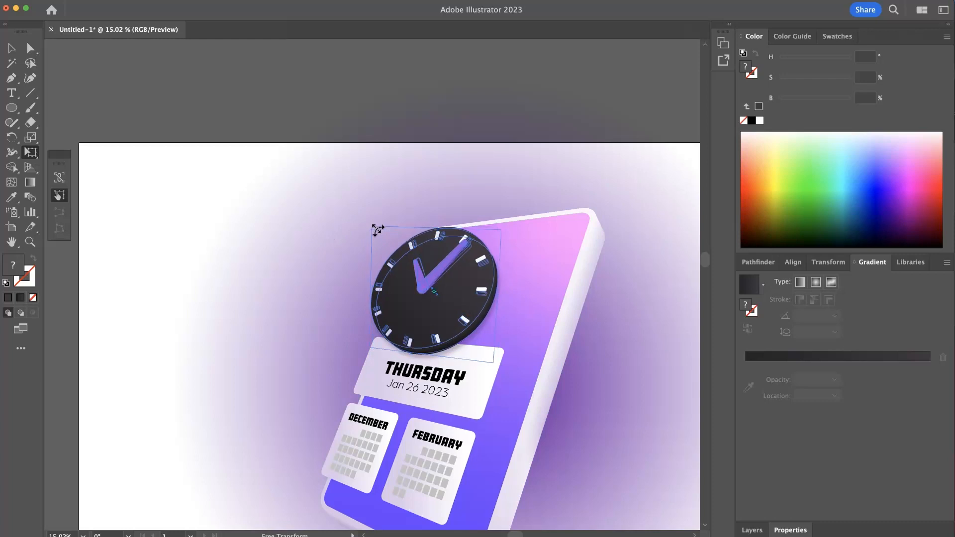
{"action": "left_click", "coordinate": [331, 229], "text": "super"}
- Narrow the clock group slightly by bringing its left side inward with Free Transform, and deselect it
{"action": "left_click_drag", "start_coordinate": [298, 231], "coordinate": [250, 225]}
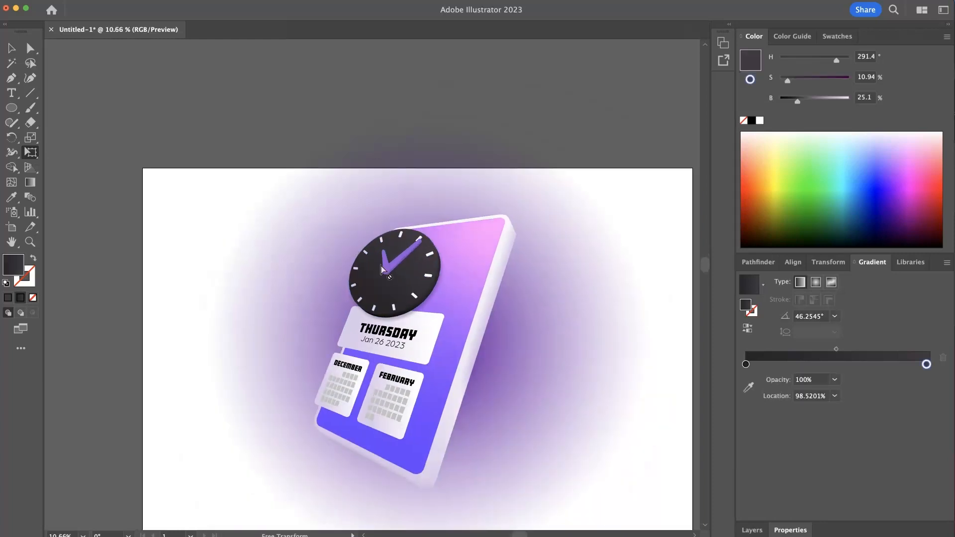
{"action": "left_click", "coordinate": [359, 274]}
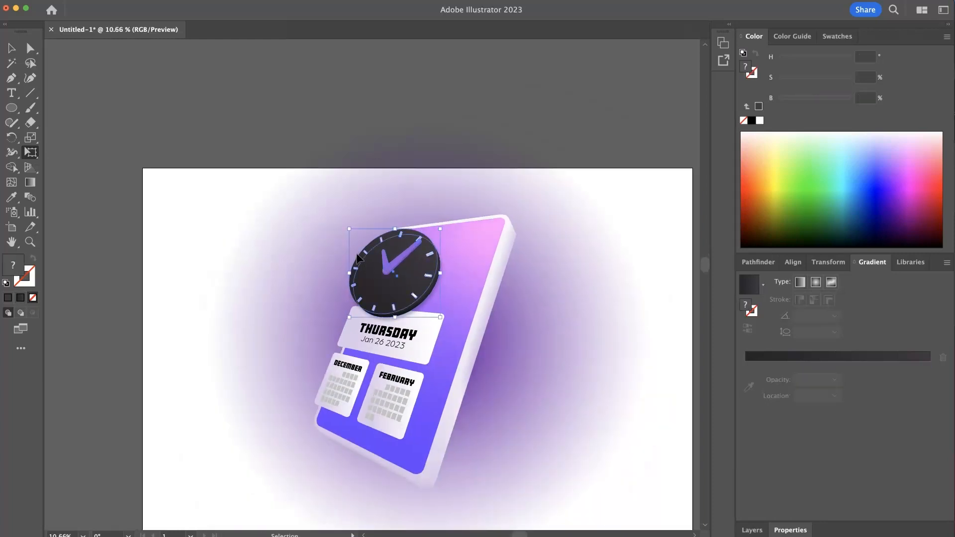
{"action": "key", "text": "e"}
{"action": "left_click_drag", "start_coordinate": [355, 270], "coordinate": [373, 301]}
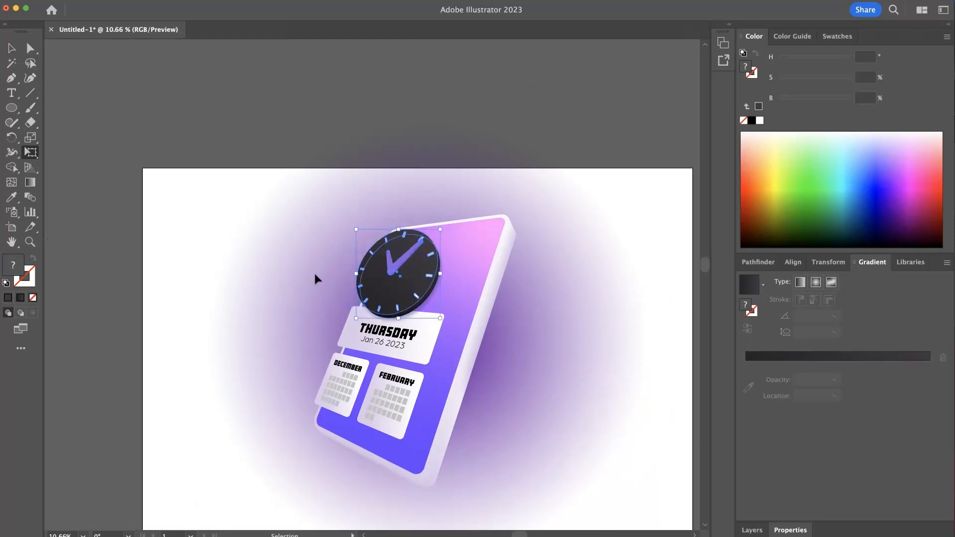
{"action": "left_click", "coordinate": [313, 274], "text": "super"}
- Free Distort the clock group, nudging its upper-left corner inward and its upper-right corner outward and up, and deselect it
{"action": "left_click", "coordinate": [368, 267], "text": "super"}
{"action": "left_click", "coordinate": [59, 229]}
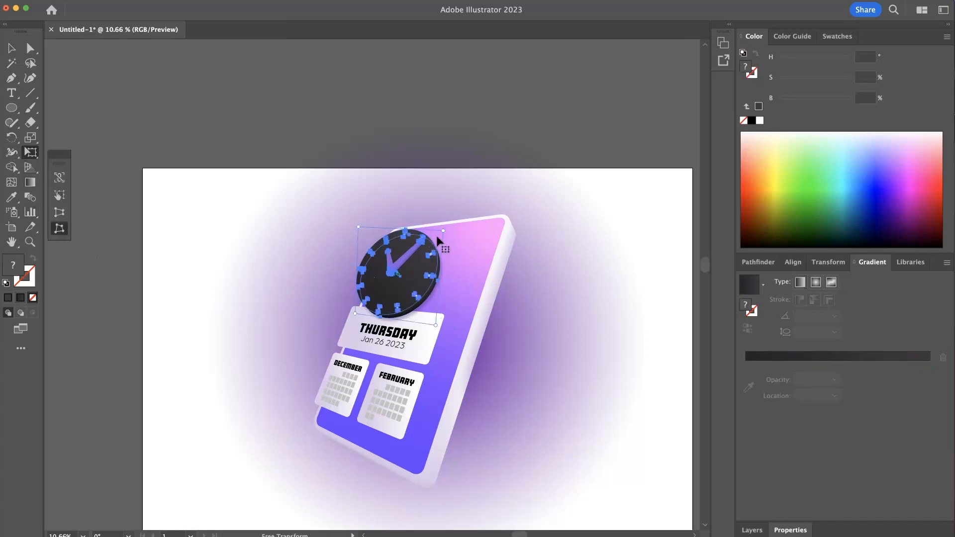
{"action": "left_click_drag", "start_coordinate": [359, 230], "coordinate": [362, 233]}
{"action": "left_click_drag", "start_coordinate": [444, 230], "coordinate": [447, 227]}
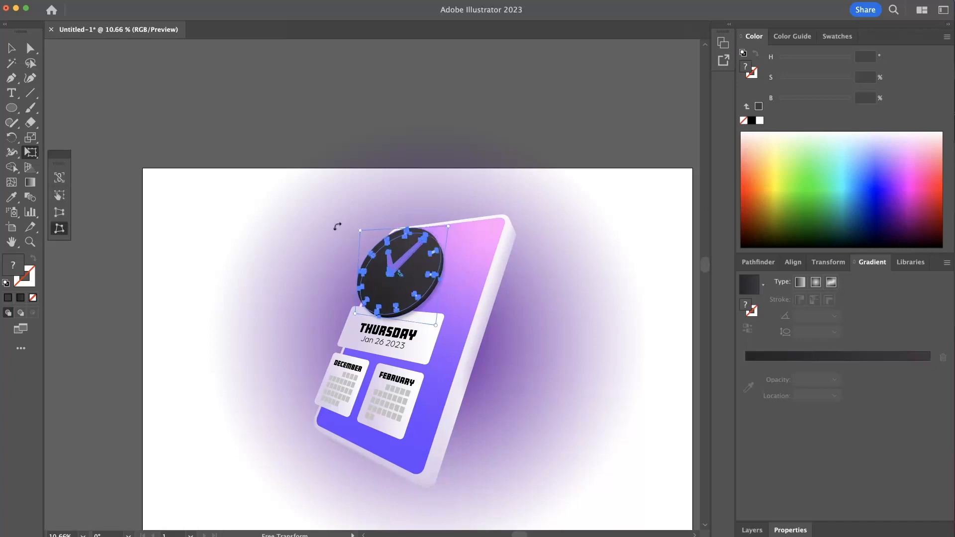
{"action": "left_click", "coordinate": [324, 234], "text": "super"}
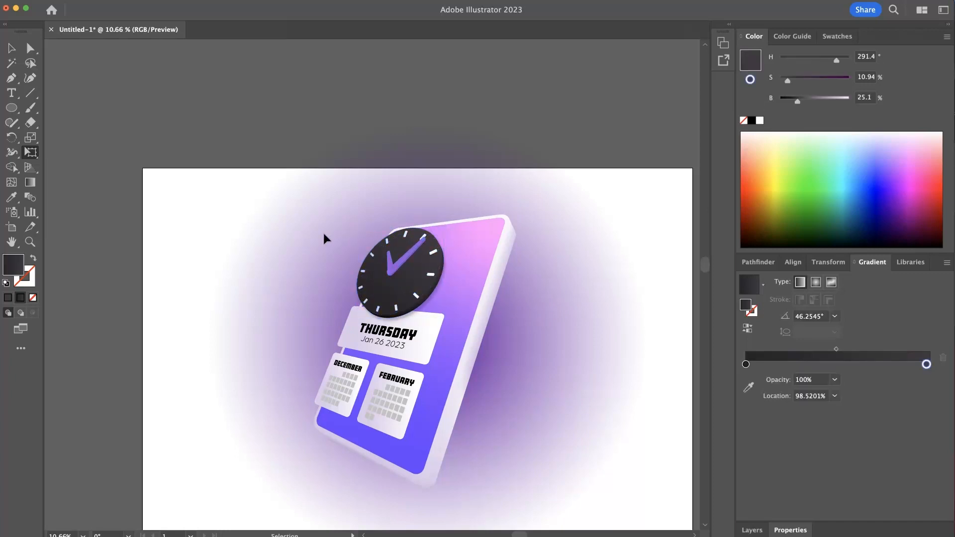
- Direct-select the clock's dark back ellipse and nudge its bottom and right anchor points to follow the front face's edge
{"action": "key", "text": "super+space"}
{"action": "left_click_drag", "start_coordinate": [292, 220], "coordinate": [534, 316]}
{"action": "left_click_drag", "start_coordinate": [428, 263], "coordinate": [450, 267]}
{"action": "left_click", "coordinate": [33, 52]}
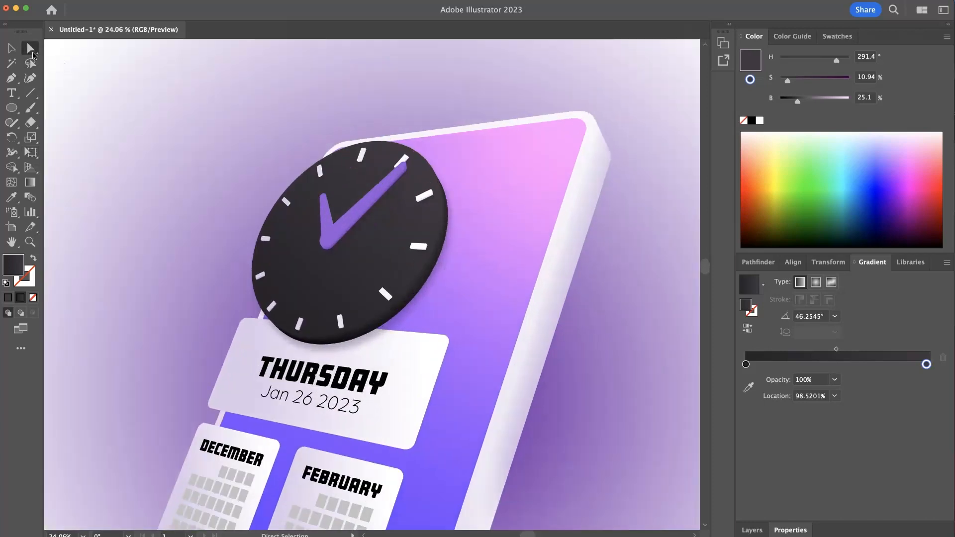
{"action": "left_click", "coordinate": [397, 315]}
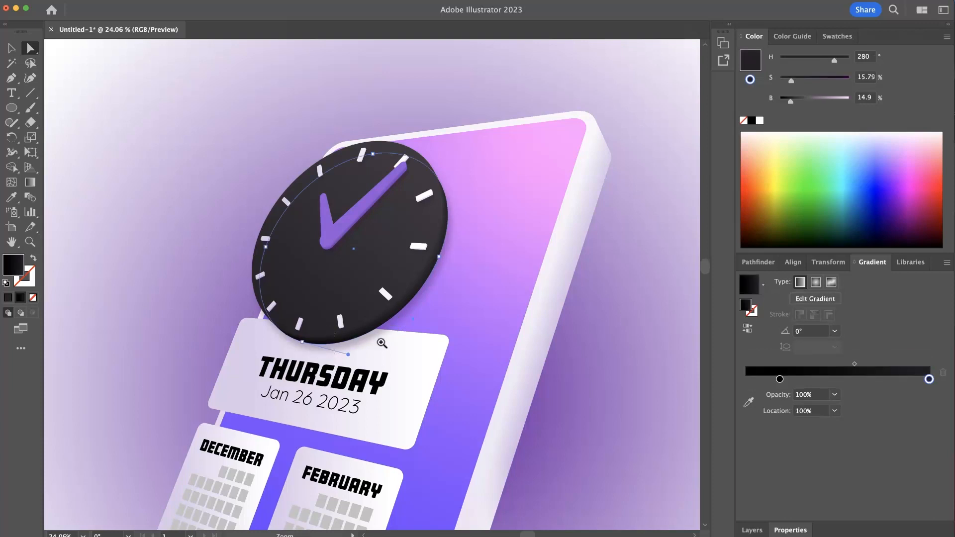
{"action": "scroll", "coordinate": [329, 332], "scroll_direction": "up", "scroll_amount": 3}
{"action": "left_click_drag", "start_coordinate": [282, 350], "coordinate": [286, 349]}
{"action": "left_click_drag", "start_coordinate": [219, 329], "coordinate": [215, 327]}
{"action": "left_click_drag", "start_coordinate": [517, 204], "coordinate": [521, 205]}
- Fine-tune the back ellipse's right anchor point slightly inward and down, and deselect the ellipse
{"action": "scroll", "coordinate": [549, 199], "scroll_direction": "down", "scroll_amount": 2}
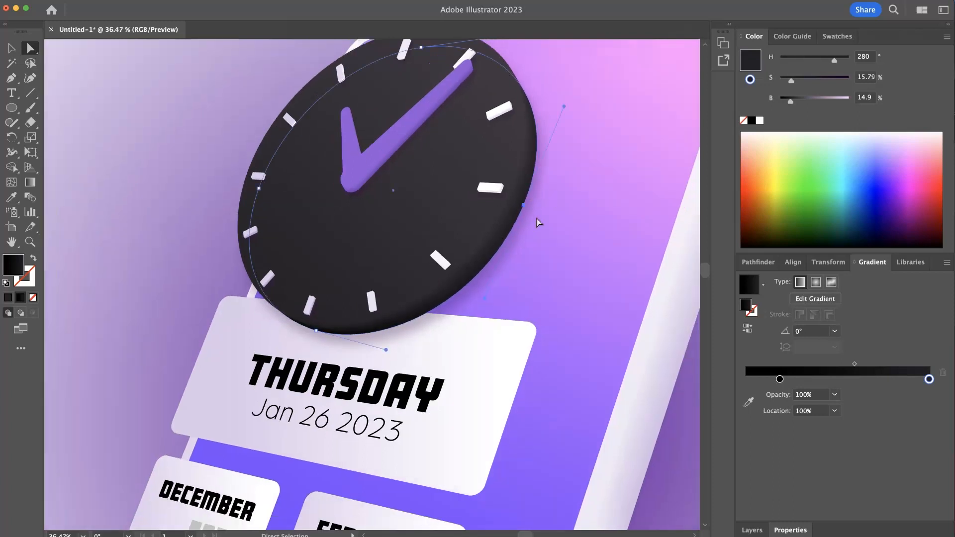
{"action": "left_click_drag", "start_coordinate": [528, 66], "coordinate": [504, 195]}
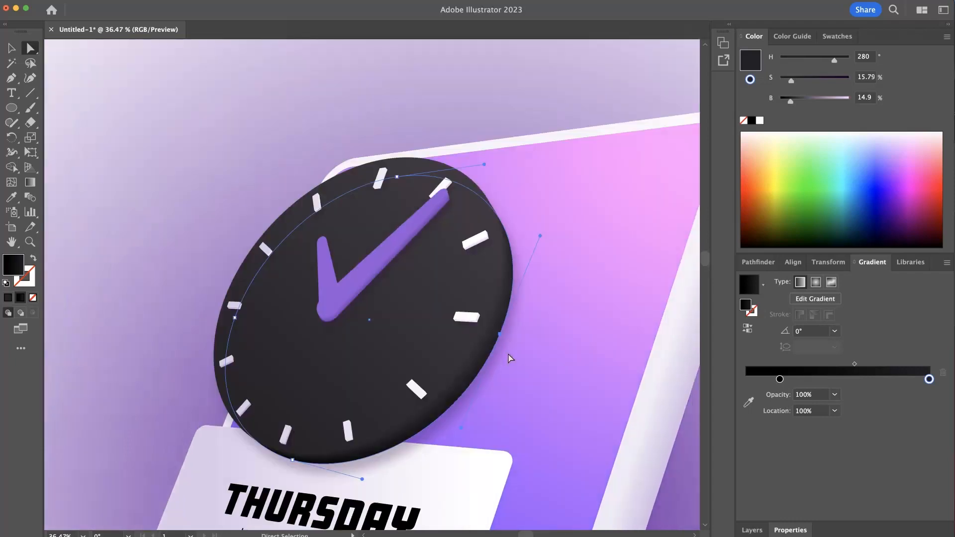
{"action": "left_click_drag", "start_coordinate": [500, 334], "coordinate": [498, 335]}
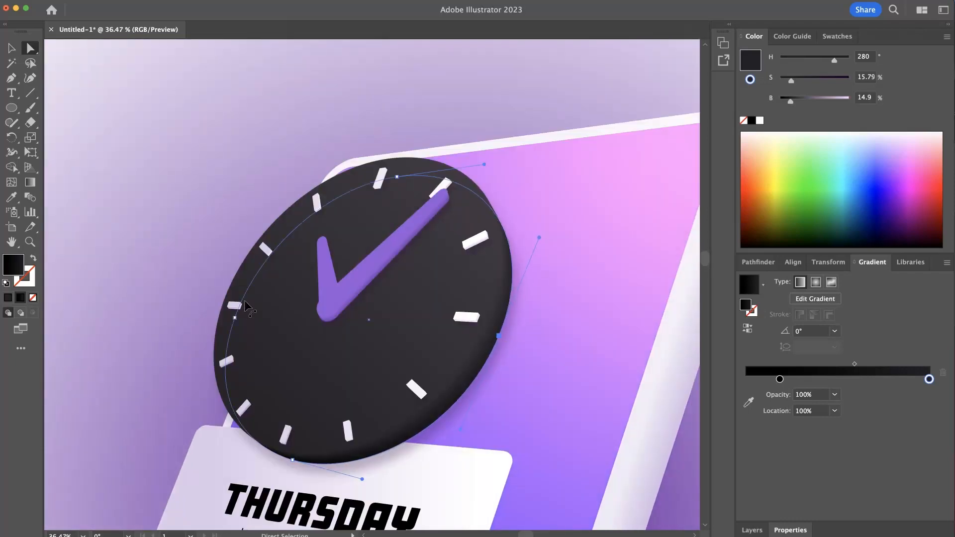
{"action": "left_click", "coordinate": [169, 236]}
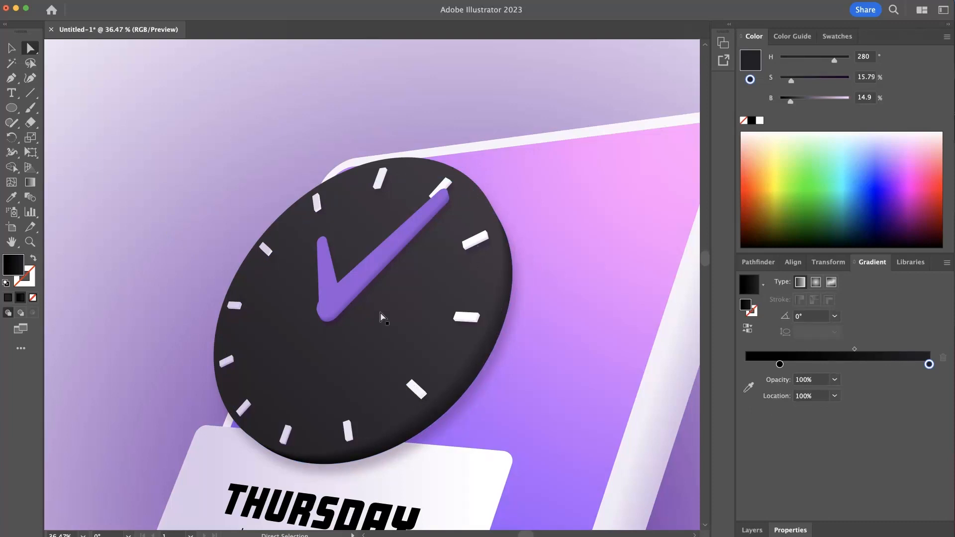
{"action": "key", "text": "super+space"}
{"action": "left_click_drag", "start_coordinate": [424, 196], "coordinate": [372, 187]}
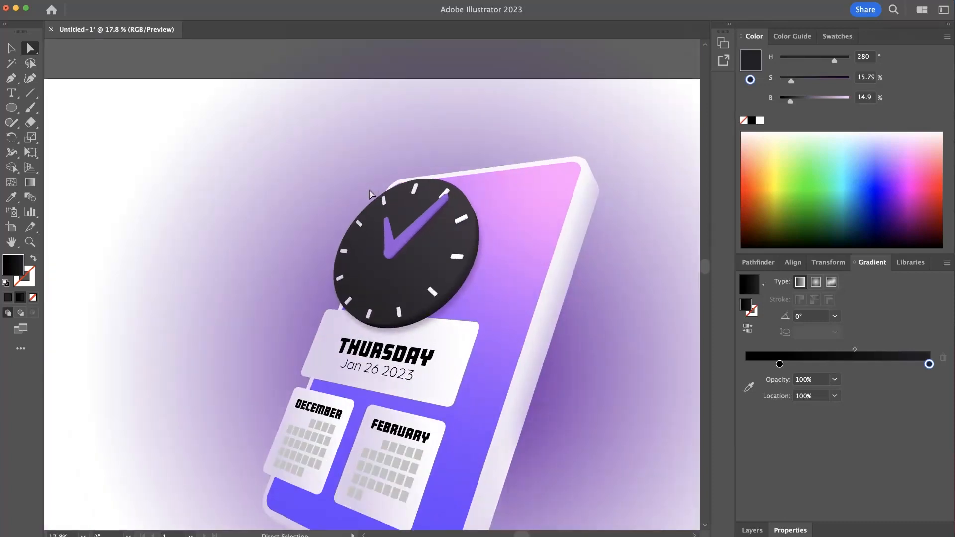
{"action": "left_click", "coordinate": [12, 50]}
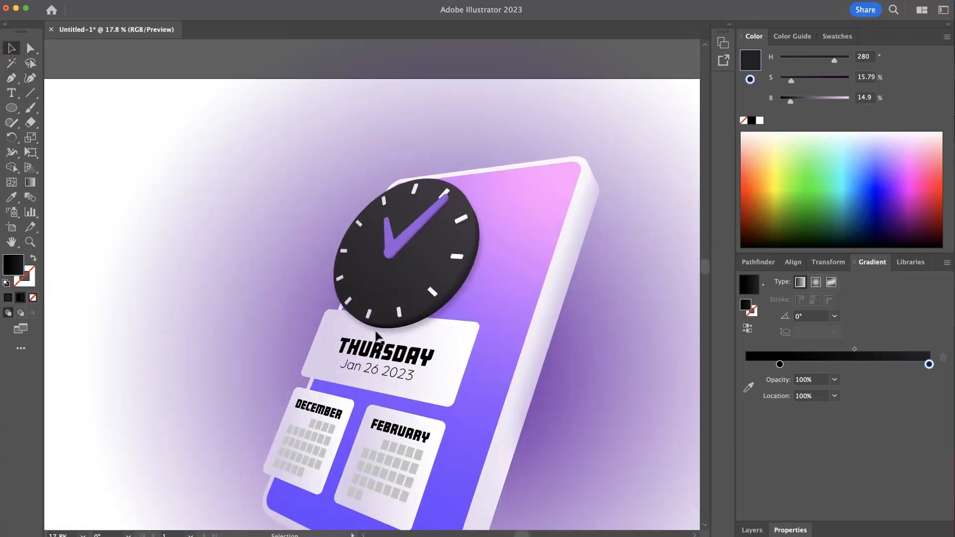
{"action": "left_click", "coordinate": [383, 352]}
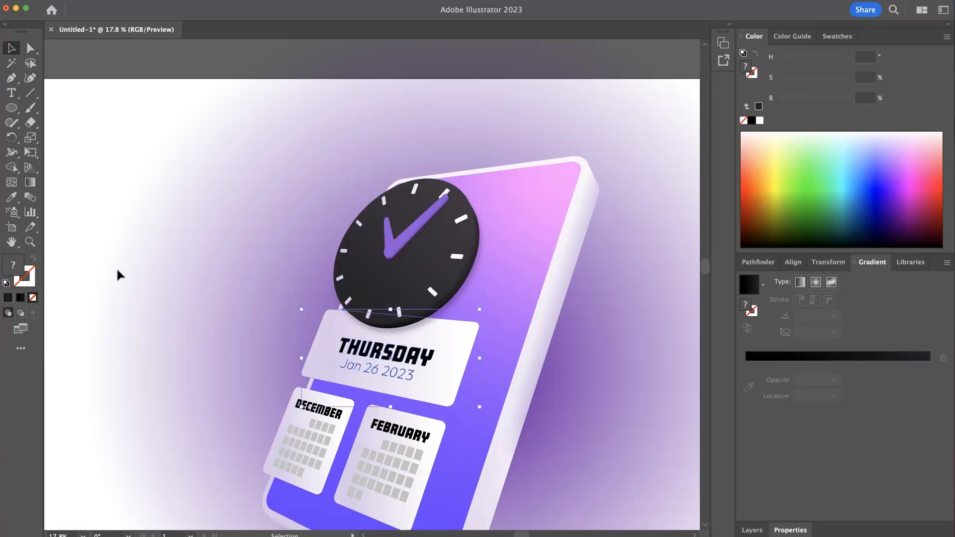
{"action": "left_click", "coordinate": [246, 381]}
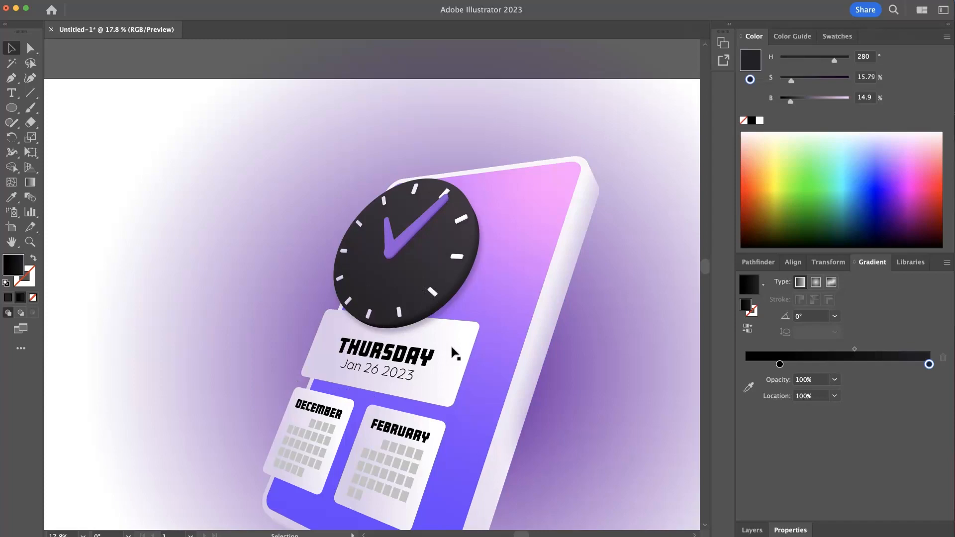
- Isolate the THURSDAY date card group and duplicate its card background, offset slightly down and to the right of the original
{"action": "scroll", "coordinate": [454, 409], "scroll_direction": "down", "scroll_amount": 5}
{"action": "left_click", "coordinate": [415, 262]}
{"action": "scroll", "coordinate": [446, 265], "scroll_direction": "up", "scroll_amount": 5}
{"action": "double_click", "coordinate": [449, 260]}
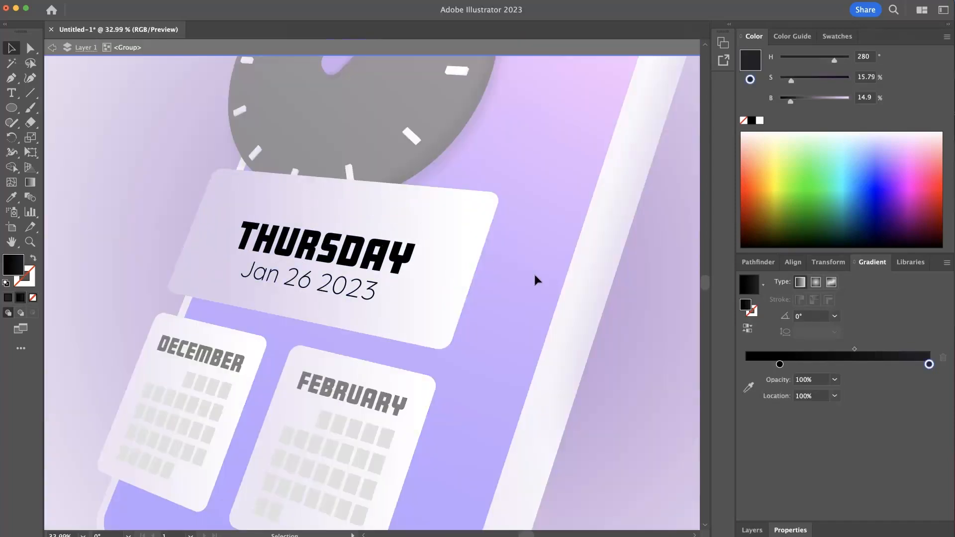
{"action": "left_click_drag", "start_coordinate": [536, 274], "coordinate": [458, 247]}
{"action": "left_click", "coordinate": [395, 208]}
{"action": "left_click_drag", "start_coordinate": [391, 199], "coordinate": [395, 209]}
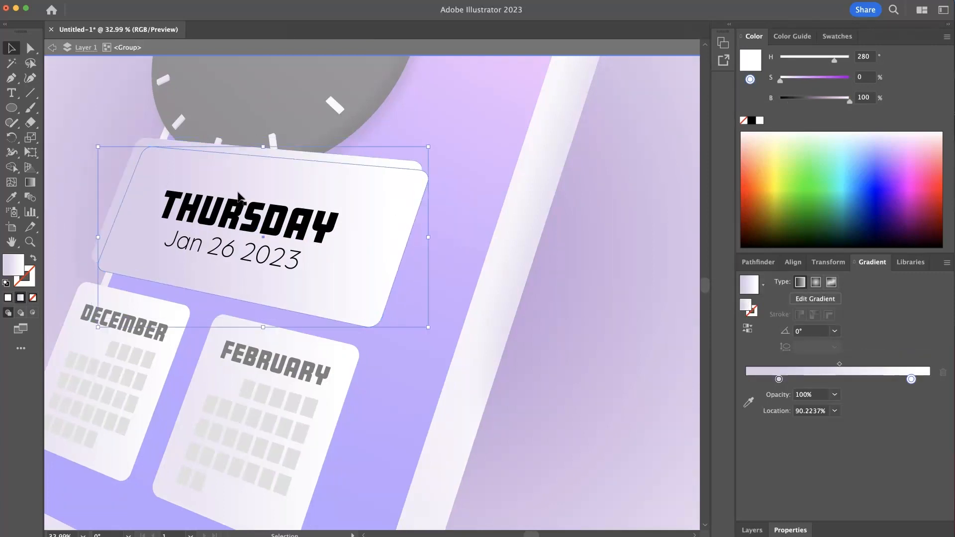
- Blend the two date card backgrounds with Specified Distance spacing of 1 px, and deselect the blend
{"action": "left_click", "coordinate": [30, 197]}
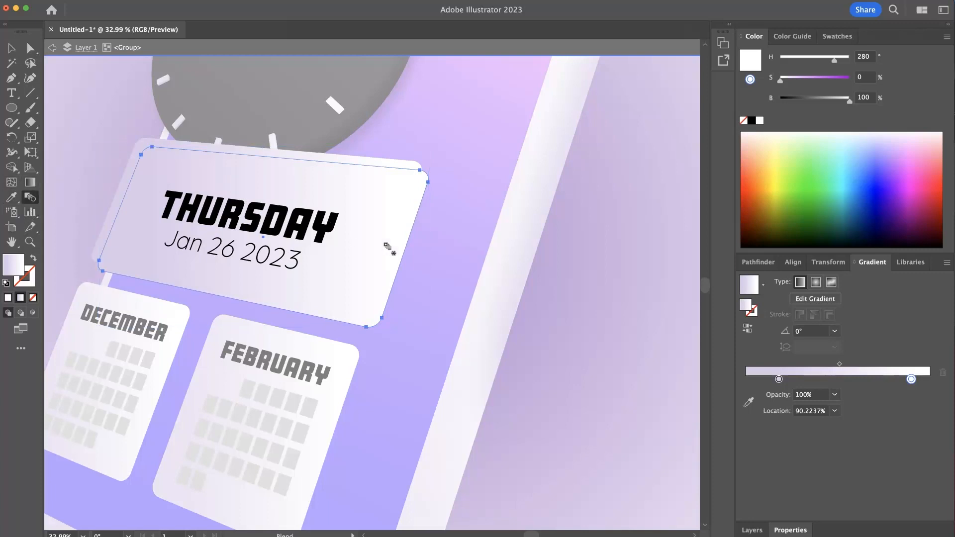
{"action": "left_click", "coordinate": [406, 241]}
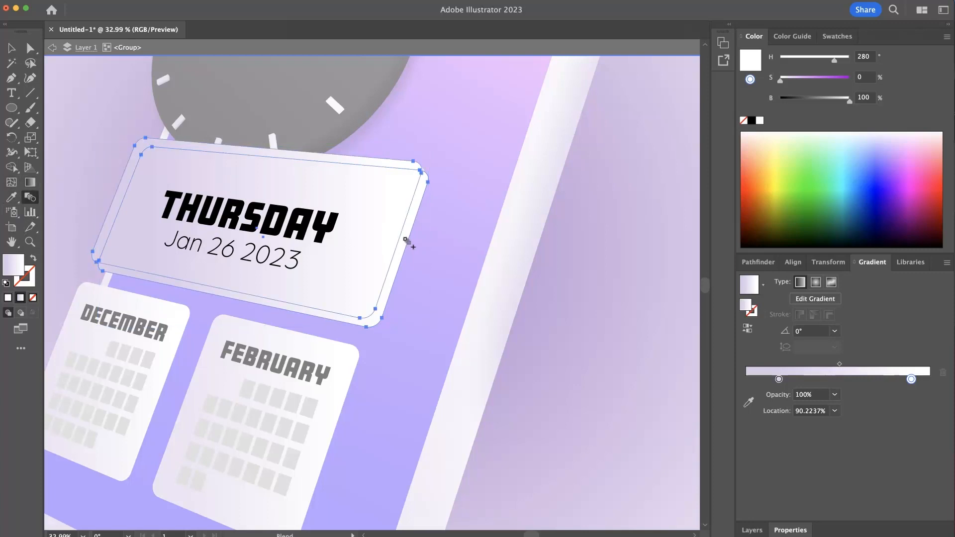
{"action": "double_click", "coordinate": [37, 202]}
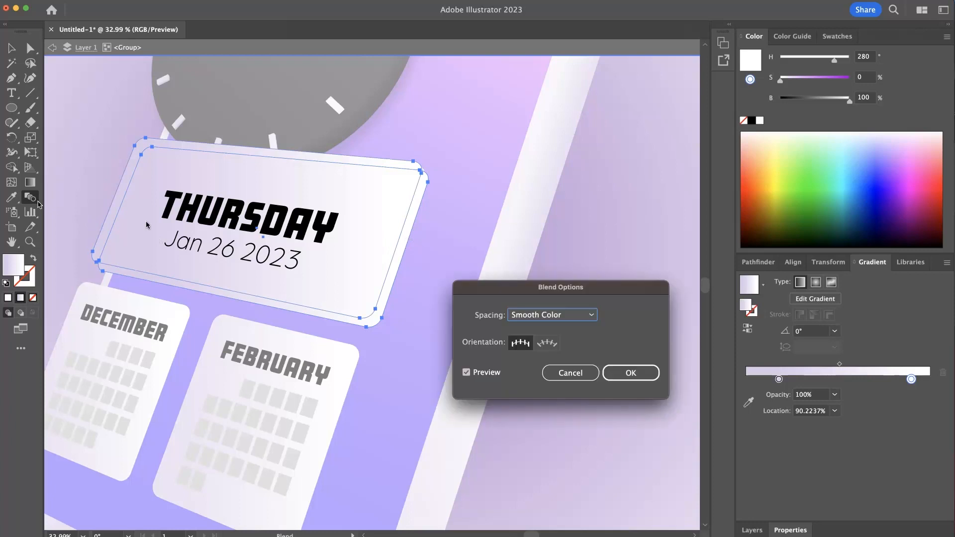
{"action": "left_click", "coordinate": [575, 318]}
{"action": "left_click", "coordinate": [579, 354]}
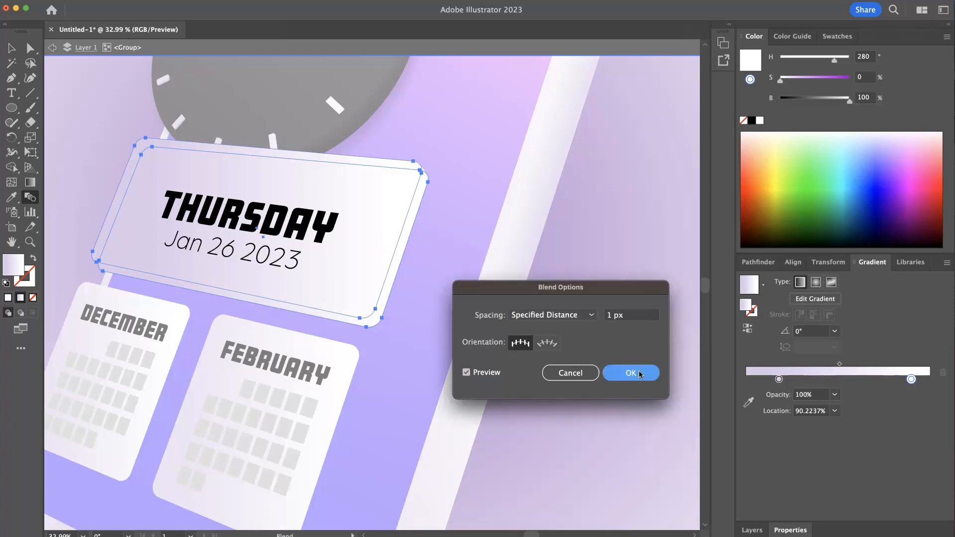
{"action": "left_click", "coordinate": [631, 373]}
{"action": "left_click", "coordinate": [6, 48]}
{"action": "left_click", "coordinate": [74, 104]}
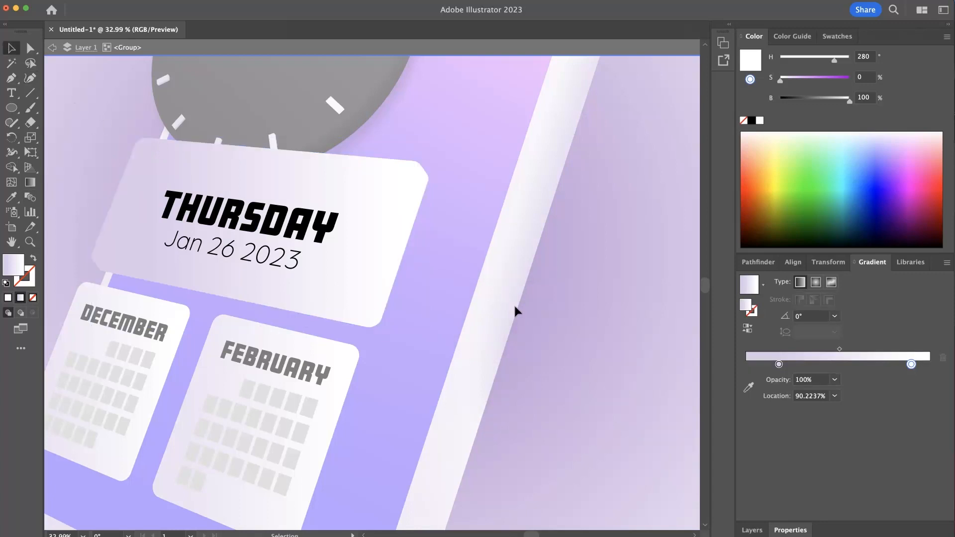
- Exit the date card's isolation and apply the device side's lavender gradient to the card's back shape with the Eyedropper
{"action": "double_click", "coordinate": [556, 320]}
{"action": "left_click_drag", "start_coordinate": [433, 279], "coordinate": [555, 310]}
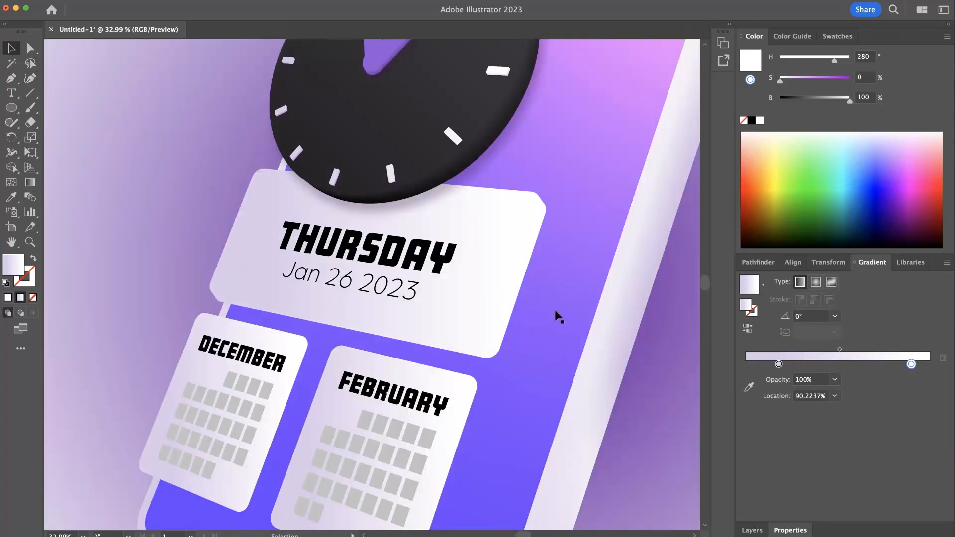
{"action": "left_click", "coordinate": [16, 200]}
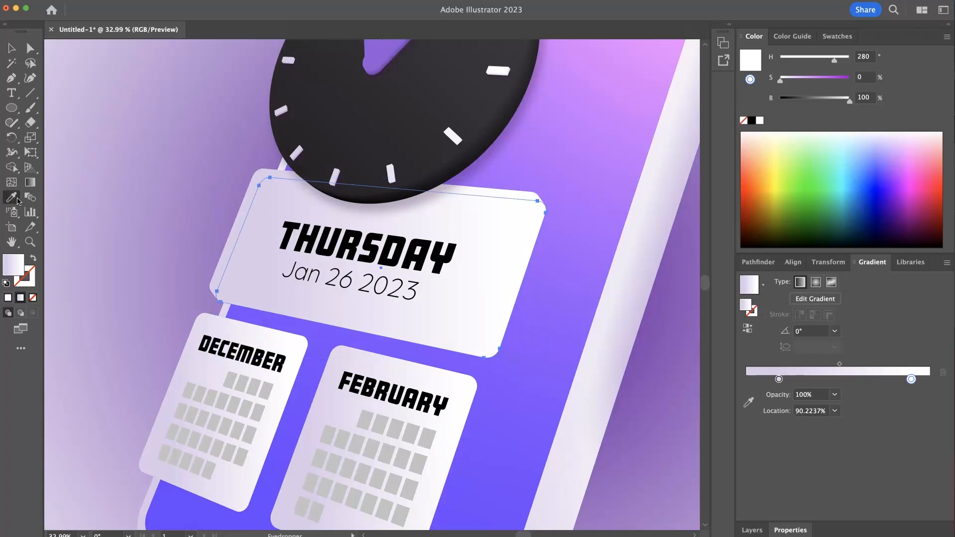
{"action": "left_click", "coordinate": [636, 336]}
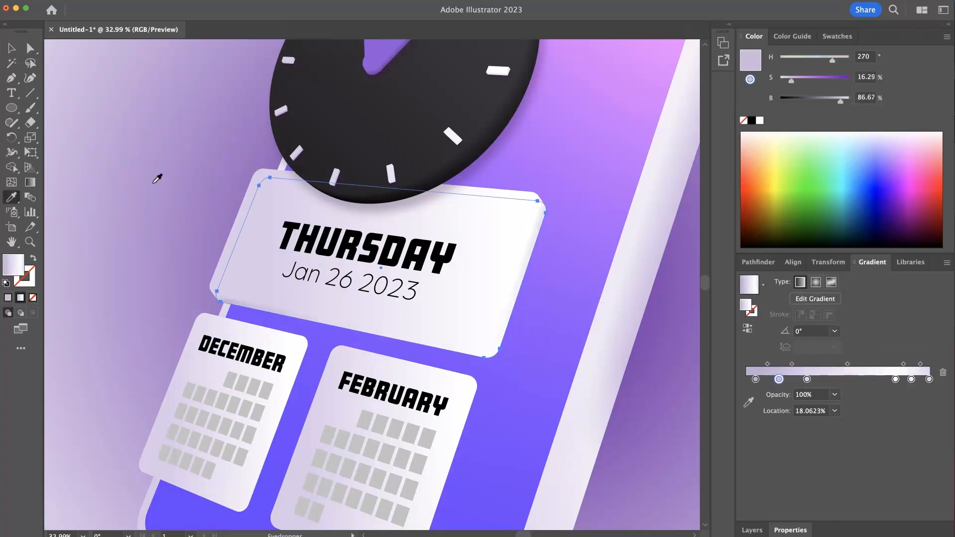
- Run the back shape's linear gradient diagonally across the date card at an angle of about 41°
{"action": "left_click", "coordinate": [30, 183]}
{"action": "mouse_move", "coordinate": [298, 321]}
{"action": "left_mouse_down"}
{"action": "mouse_move", "coordinate": [443, 203]}
{"action": "mouse_move", "coordinate": [444, 273]}
{"action": "mouse_move", "coordinate": [448, 245]}
{"action": "mouse_move", "coordinate": [454, 251]}
{"action": "mouse_move", "coordinate": [443, 209]}
{"action": "mouse_move", "coordinate": [420, 191]}
{"action": "mouse_move", "coordinate": [348, 183]}
{"action": "mouse_move", "coordinate": [226, 192]}
{"action": "mouse_move", "coordinate": [299, 186]}
{"action": "mouse_move", "coordinate": [383, 202]}
{"action": "mouse_move", "coordinate": [439, 182]}
{"action": "mouse_move", "coordinate": [421, 222]}
{"action": "mouse_move", "coordinate": [387, 234]}
{"action": "mouse_move", "coordinate": [355, 229]}
{"action": "mouse_move", "coordinate": [459, 188]}
{"action": "mouse_move", "coordinate": [448, 196]}
{"action": "mouse_move", "coordinate": [391, 180]}
{"action": "mouse_move", "coordinate": [383, 188]}
{"action": "left_mouse_up"}
{"action": "left_click_drag", "start_coordinate": [277, 319], "coordinate": [434, 183]}
- Remove the gradient's two white stops and move its two middle stops to about 55% and 23%
{"action": "left_click", "coordinate": [31, 48]}
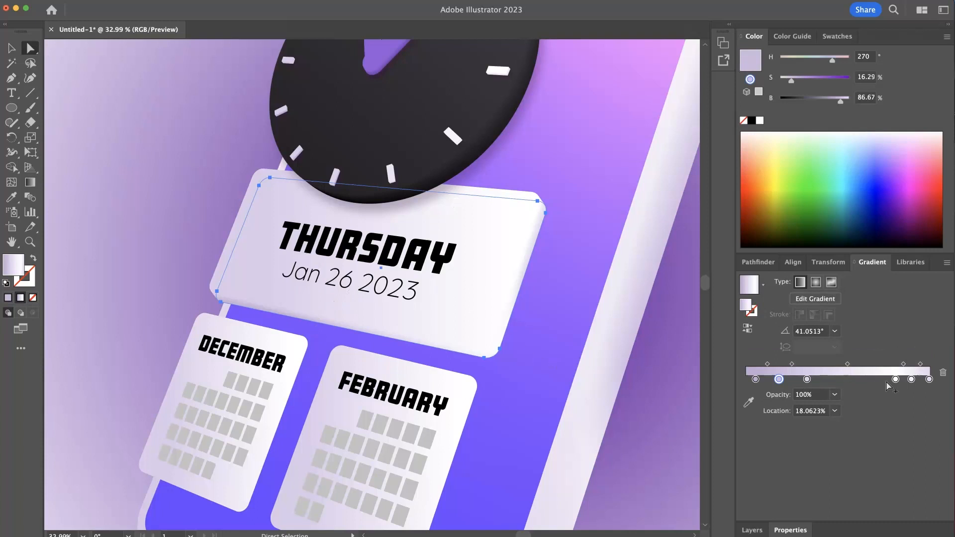
{"action": "left_click_drag", "start_coordinate": [896, 380], "coordinate": [899, 426]}
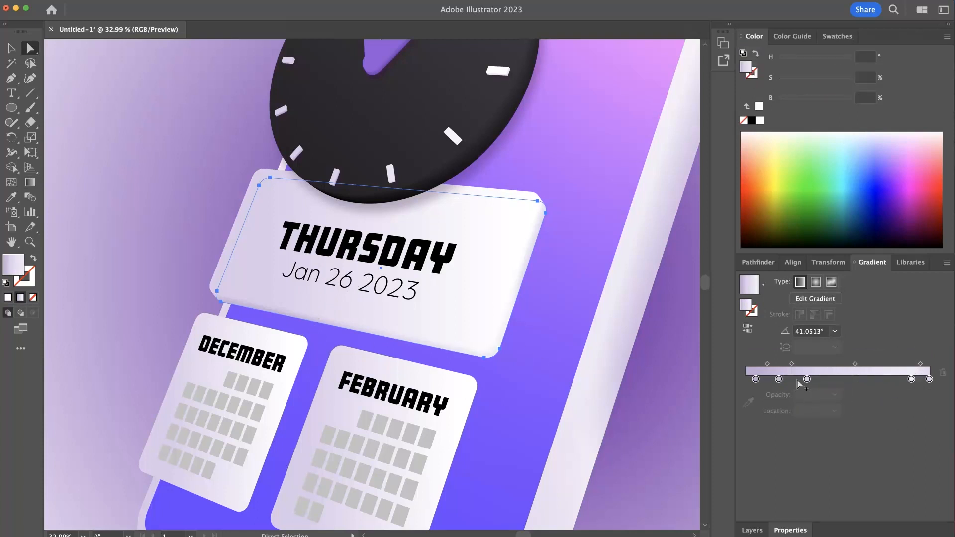
{"action": "left_click_drag", "start_coordinate": [807, 380], "coordinate": [833, 379]}
{"action": "left_click_drag", "start_coordinate": [912, 379], "coordinate": [927, 423]}
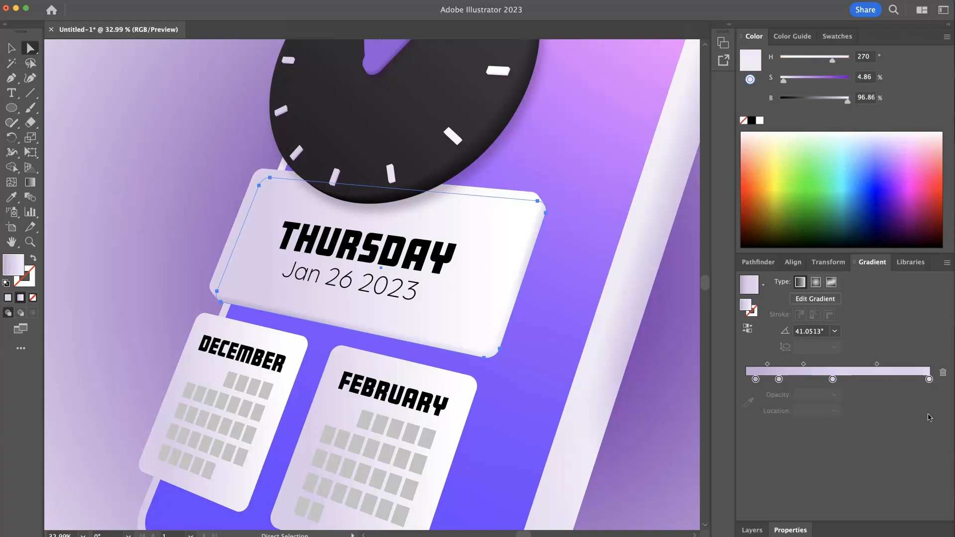
{"action": "left_click_drag", "start_coordinate": [833, 379], "coordinate": [848, 380]}
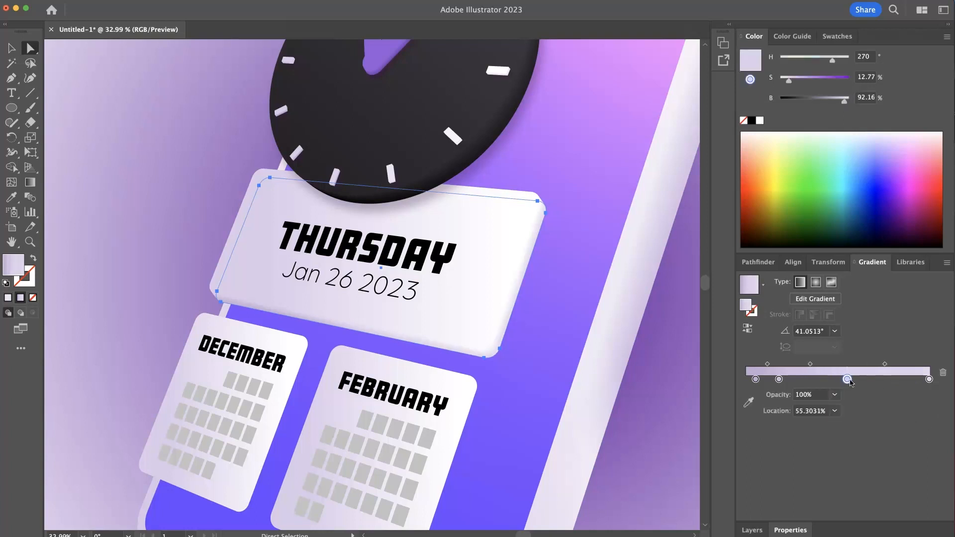
{"action": "left_click_drag", "start_coordinate": [779, 379], "coordinate": [787, 379]}
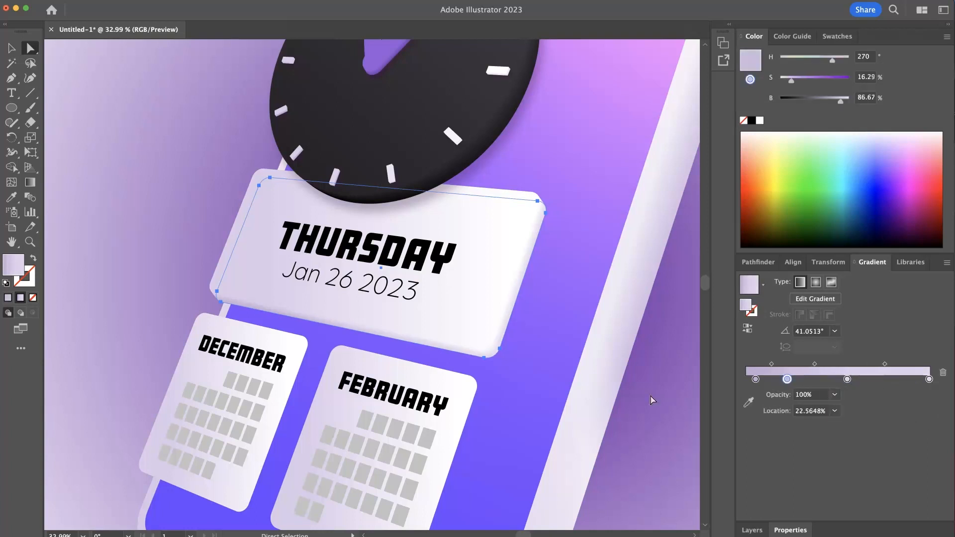
- Undo the screen shape's shift, reselect the date card's back shape, and shift its gradient stop to a bluer, more saturated lavender
{"action": "left_click_drag", "start_coordinate": [383, 349], "coordinate": [402, 349]}
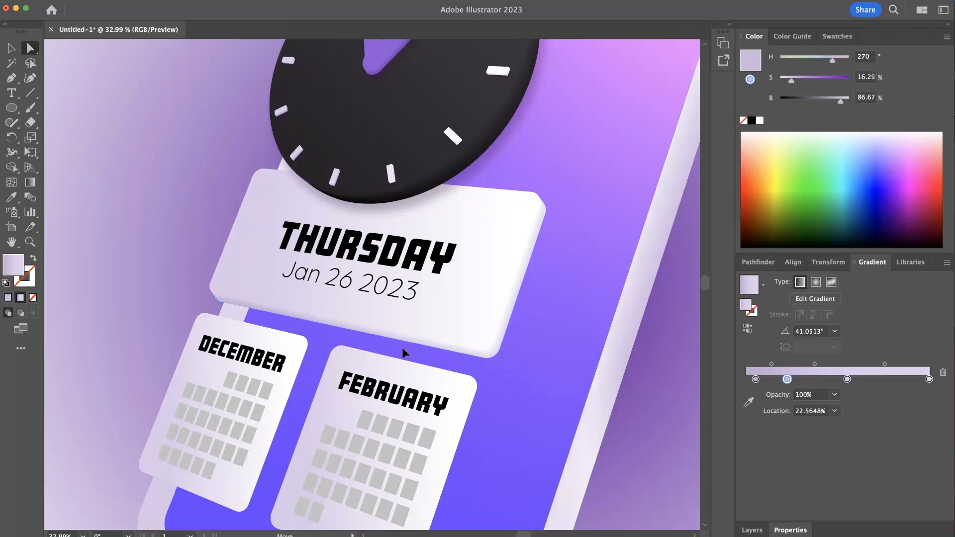
{"action": "key", "text": "super+z"}
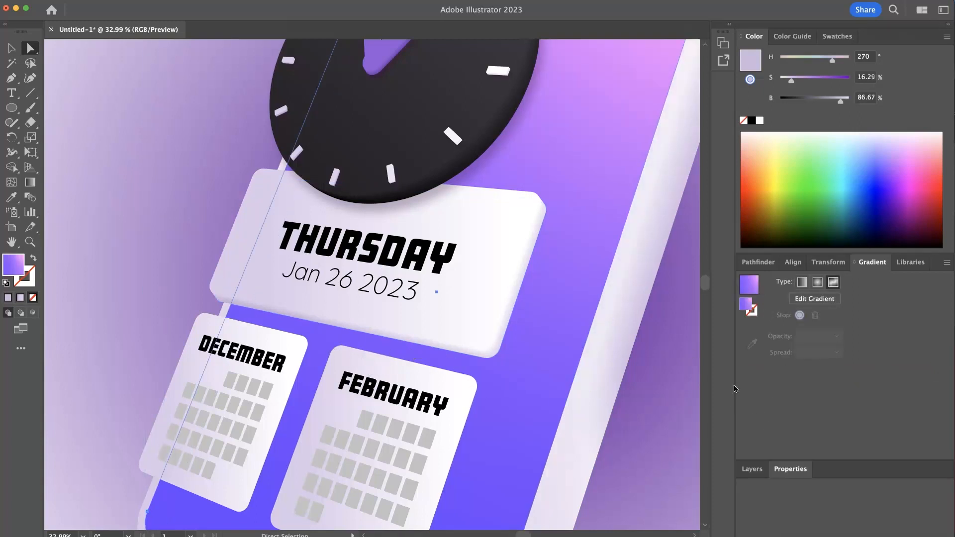
{"action": "left_click", "coordinate": [500, 344]}
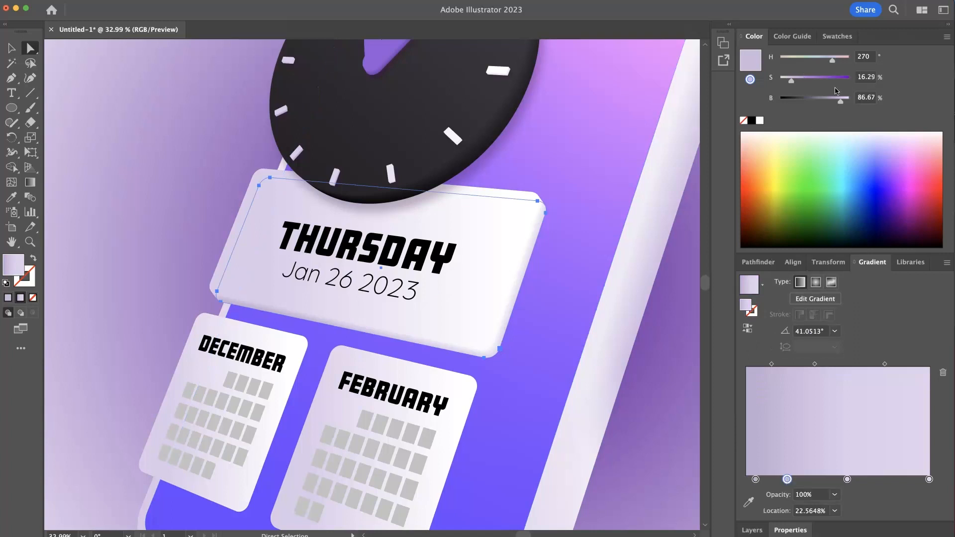
{"action": "left_click_drag", "start_coordinate": [833, 61], "coordinate": [809, 82]}
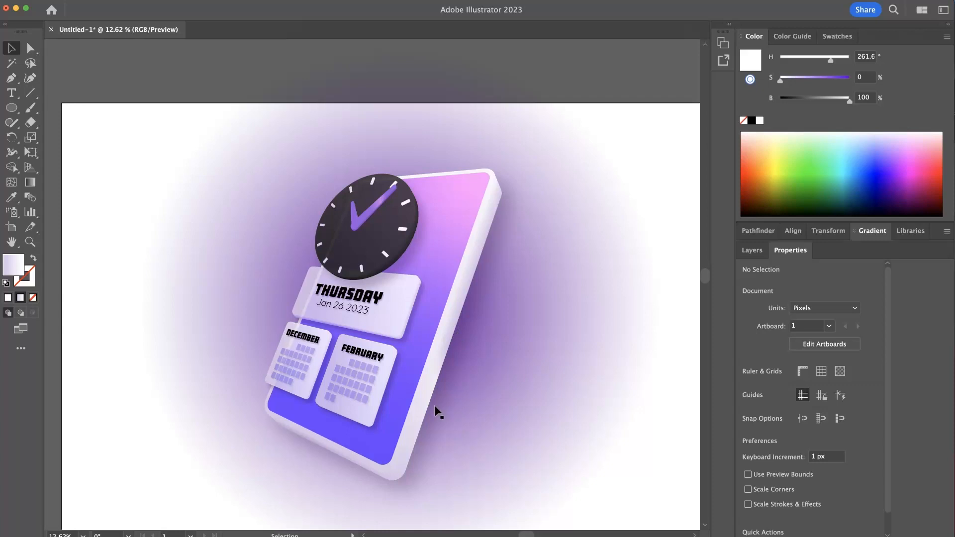
- Copy the device body's front face from inside its blend and paste it in place outside the group
{"action": "left_click", "coordinate": [405, 428]}
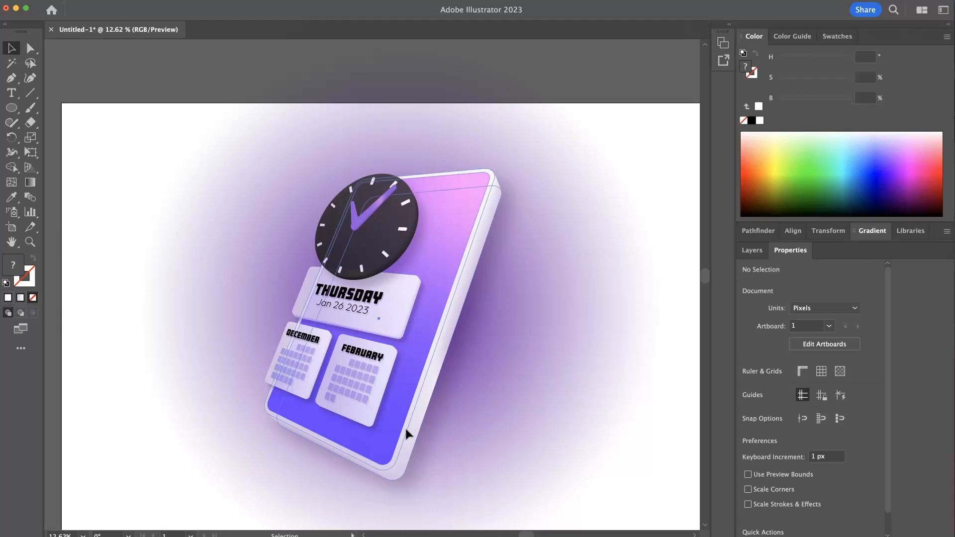
{"action": "double_click", "coordinate": [406, 429]}
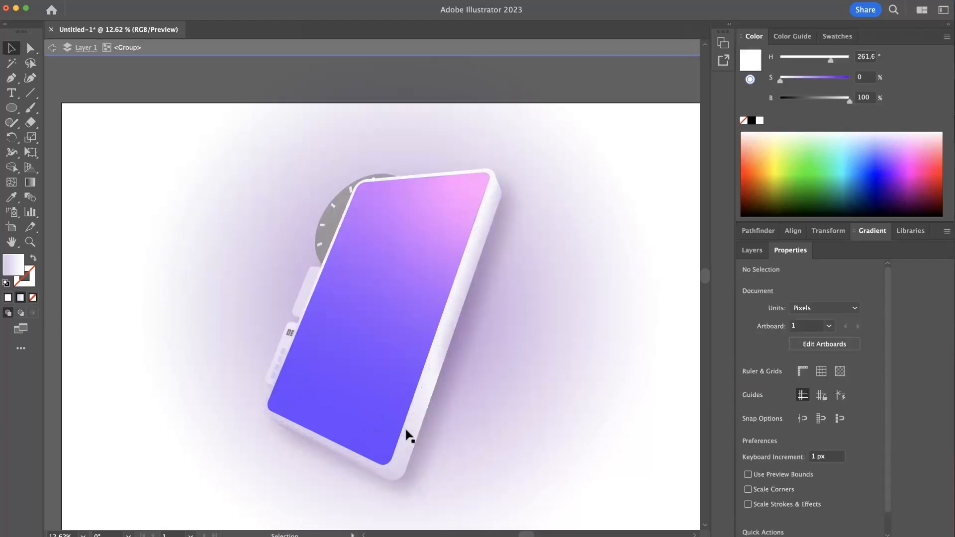
{"action": "double_click", "coordinate": [407, 436]}
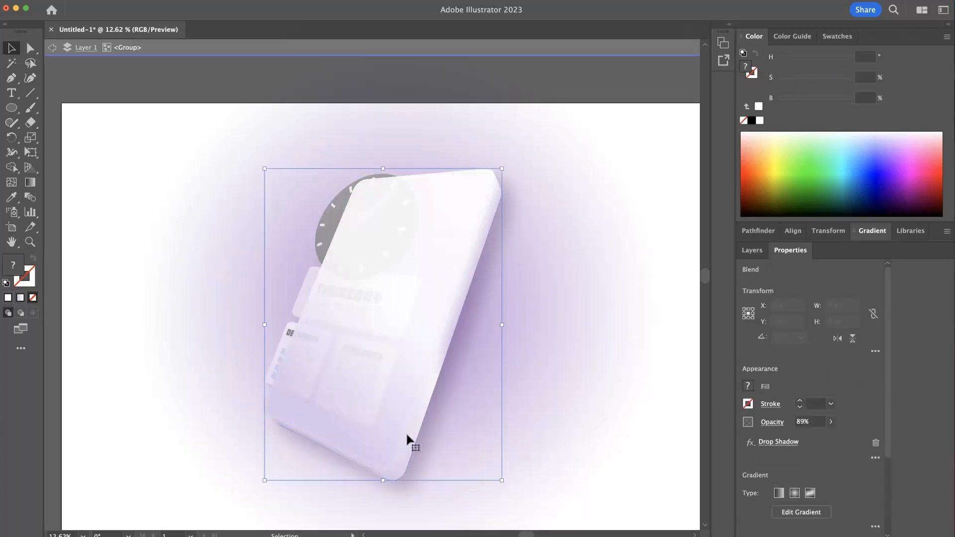
{"action": "left_click", "coordinate": [404, 441]}
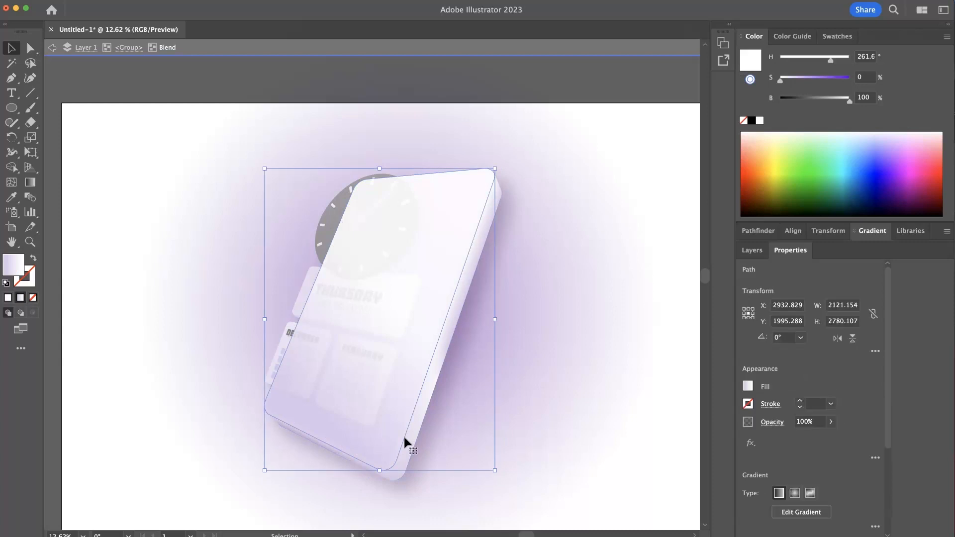
{"action": "double_click", "coordinate": [540, 424]}
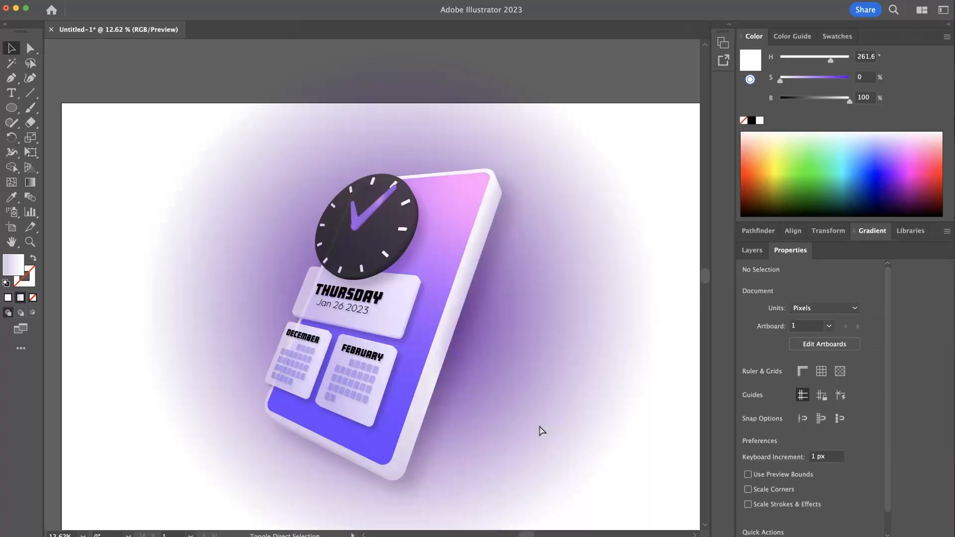
{"action": "left_click", "coordinate": [539, 427], "text": "super"}
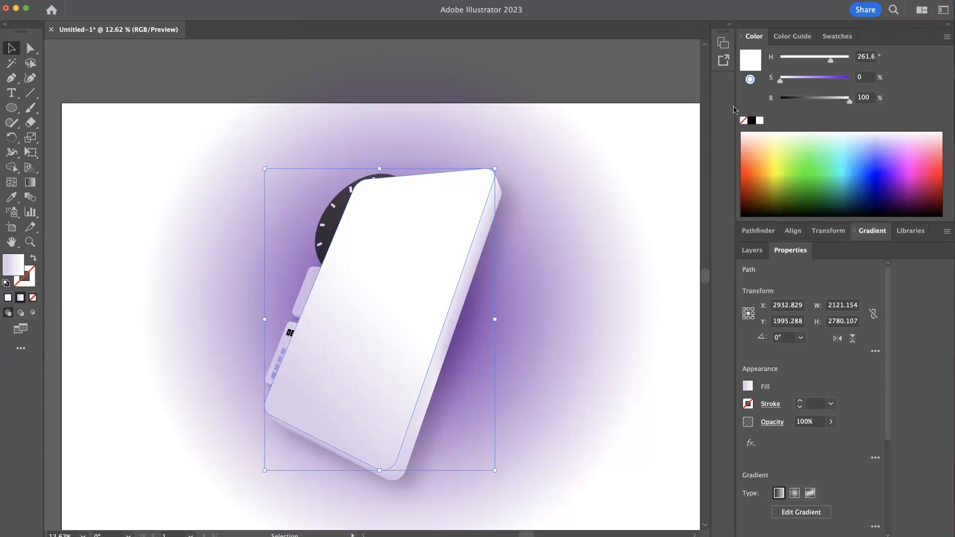
- Turn the pasted front face into an unfilled outline with a solid black 10 pt stroke
{"action": "left_click", "coordinate": [753, 121]}
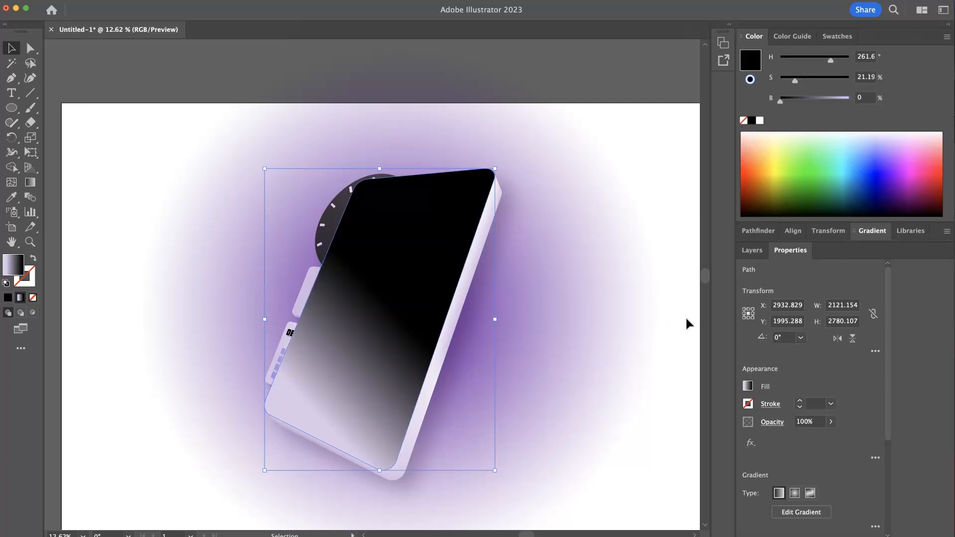
{"action": "left_click", "coordinate": [8, 298]}
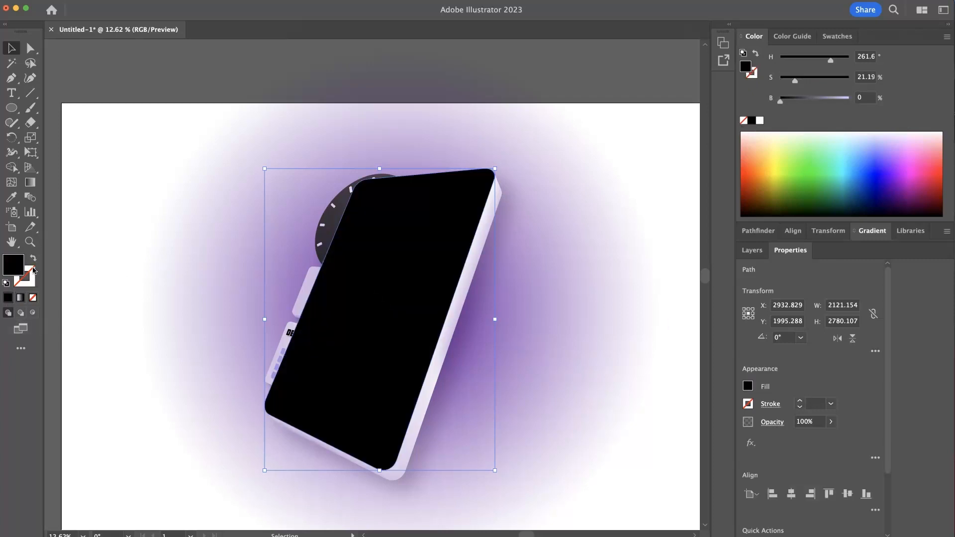
{"action": "left_click", "coordinate": [33, 259]}
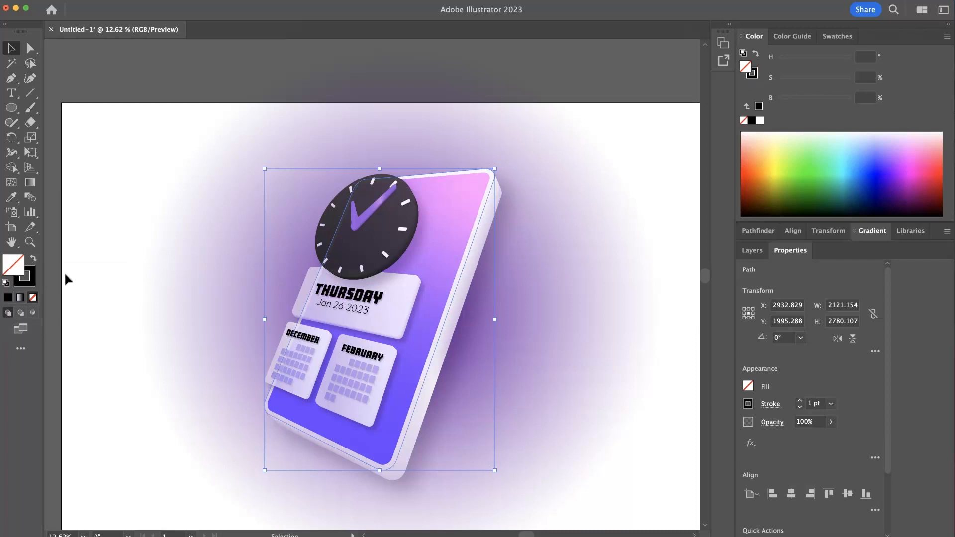
{"action": "left_click", "coordinate": [801, 402]}
{"action": "left_click", "coordinate": [801, 401]}
{"action": "left_click", "coordinate": [801, 401]}
{"action": "left_click", "coordinate": [801, 402]}
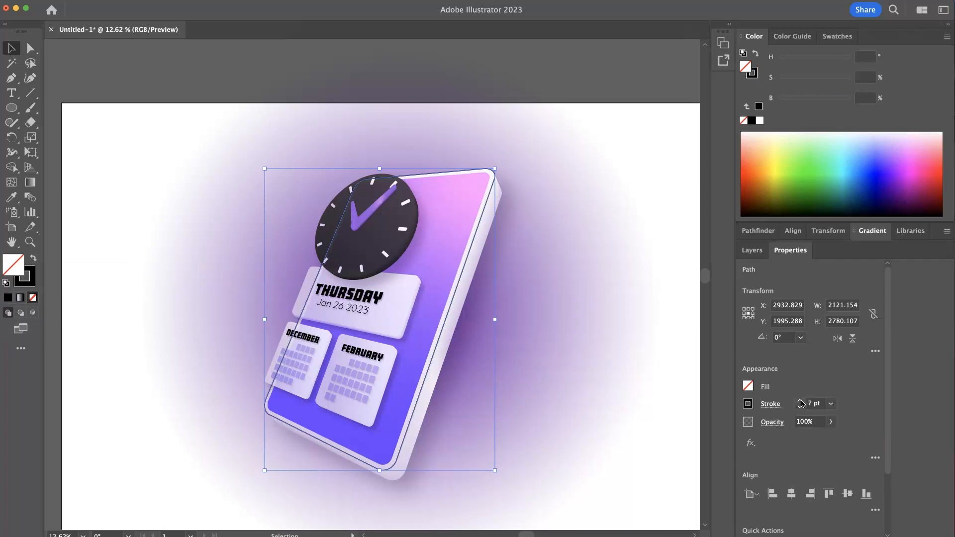
{"action": "left_click", "coordinate": [801, 401]}
{"action": "left_click", "coordinate": [801, 402]}
{"action": "left_click", "coordinate": [801, 401]}
- Convert the black 10 pt device outline into a filled compound path with Outline Stroke, and deselect it
{"action": "mouse_move", "coordinate": [436, 371]}
{"action": "left_mouse_down"}
{"action": "mouse_move", "coordinate": [484, 375]}
{"action": "mouse_move", "coordinate": [470, 374]}
{"action": "left_mouse_up"}
{"action": "left_click_drag", "start_coordinate": [480, 419], "coordinate": [474, 389]}
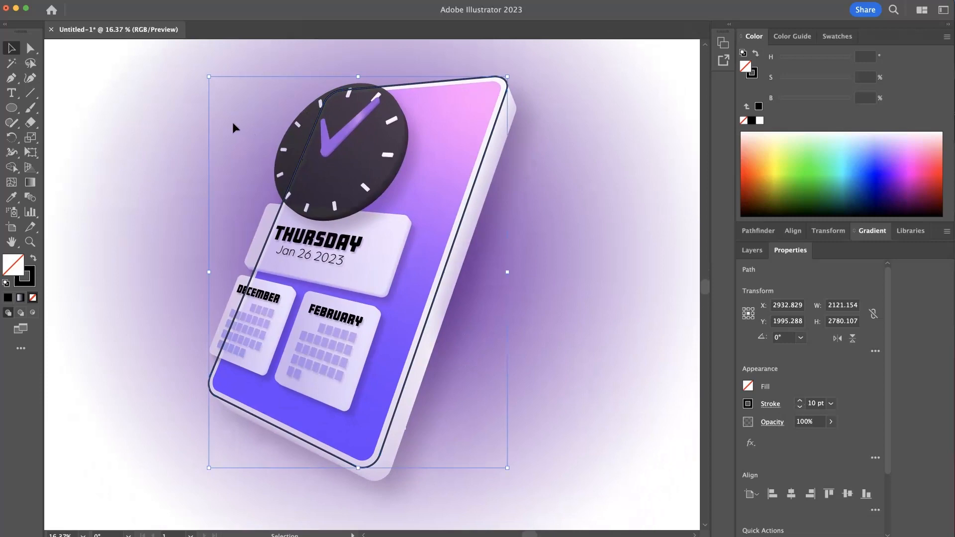
{"action": "left_click", "coordinate": [0, 0]}
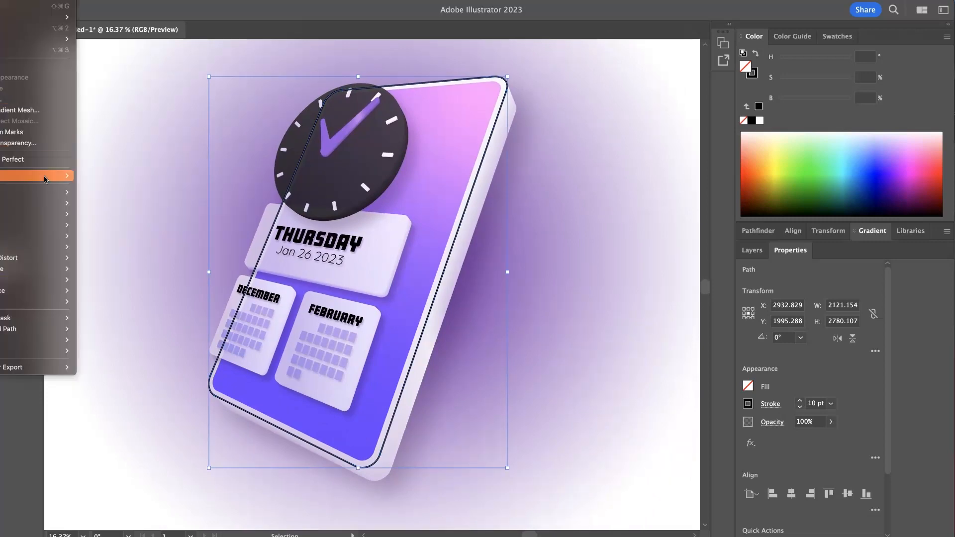
{"action": "mouse_move", "coordinate": [55, 195]}
{"action": "left_click", "coordinate": [128, 222]}
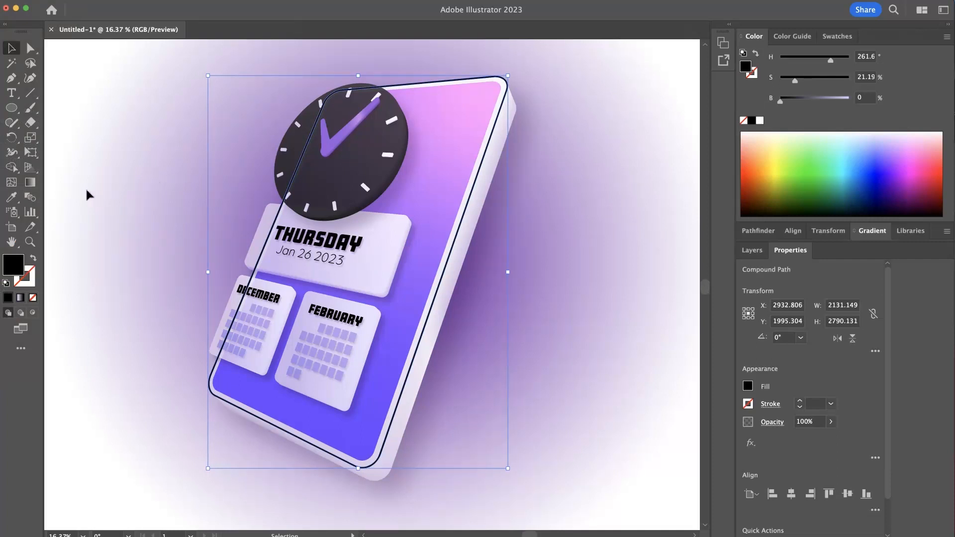
{"action": "left_click", "coordinate": [184, 152]}
- Select the date card, both calendar cards and the clock, and bring them in front of the device outline
{"action": "left_click", "coordinate": [343, 249]}
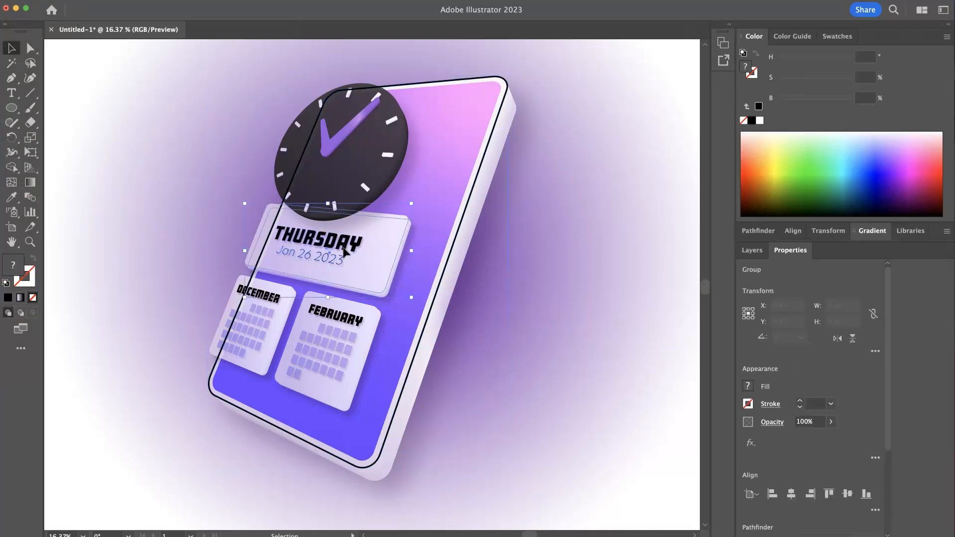
{"action": "left_click", "coordinate": [339, 326], "text": "shift"}
{"action": "left_click", "coordinate": [279, 330], "text": "shift"}
{"action": "left_click", "coordinate": [351, 169], "text": "shift"}
{"action": "key", "text": "super"}
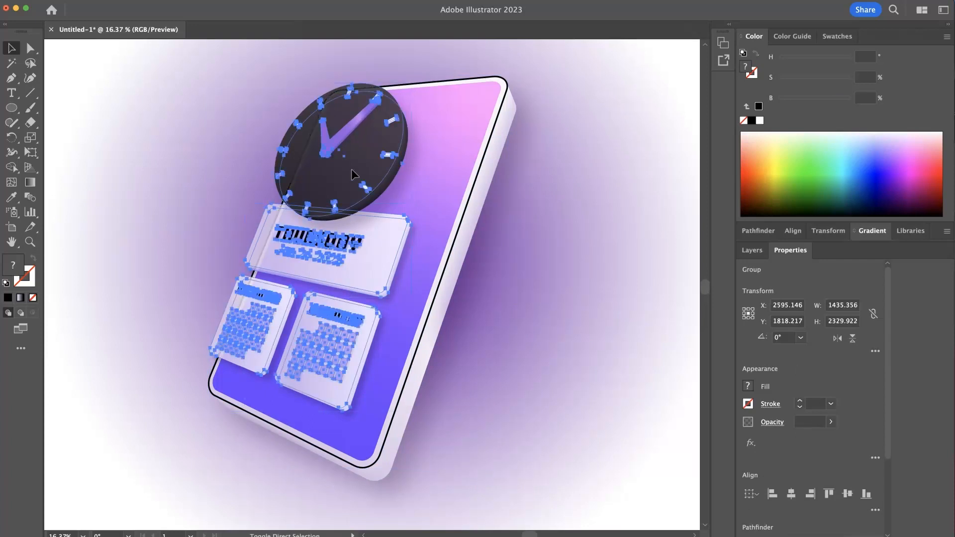
{"action": "left_click", "coordinate": [114, 122]}
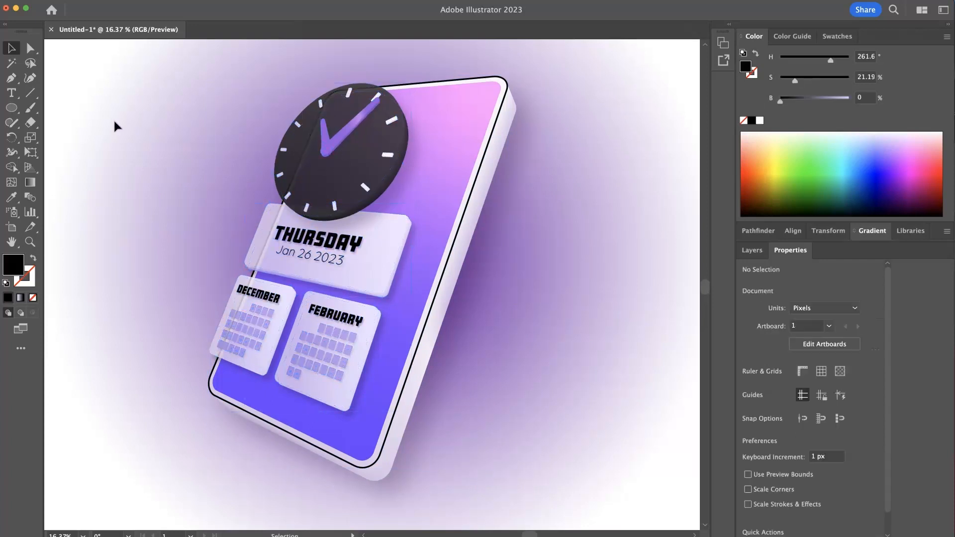
- Fill the black device outline with the lavender gradient sampled from the device's side using the Eyedropper
{"action": "left_click", "coordinate": [369, 465]}
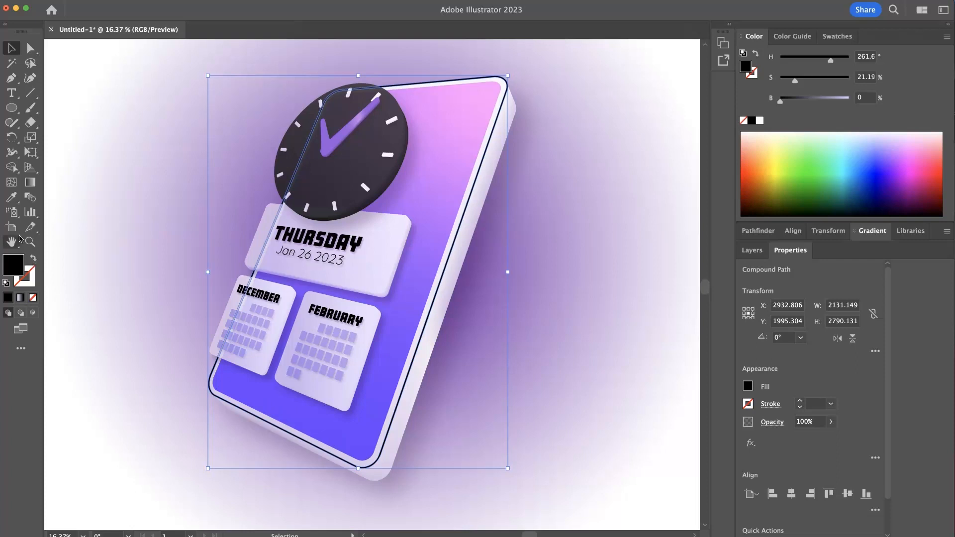
{"action": "left_click", "coordinate": [11, 197]}
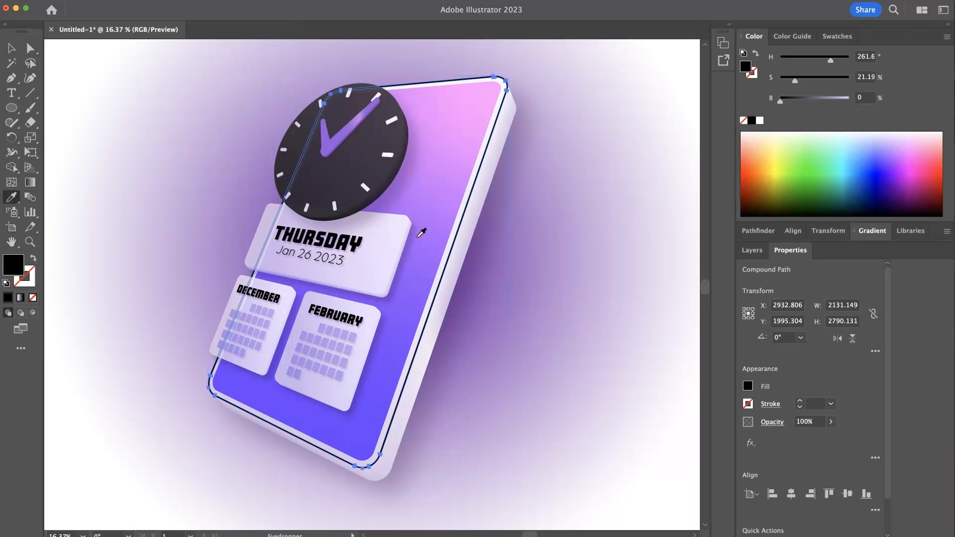
{"action": "left_click", "coordinate": [427, 363]}
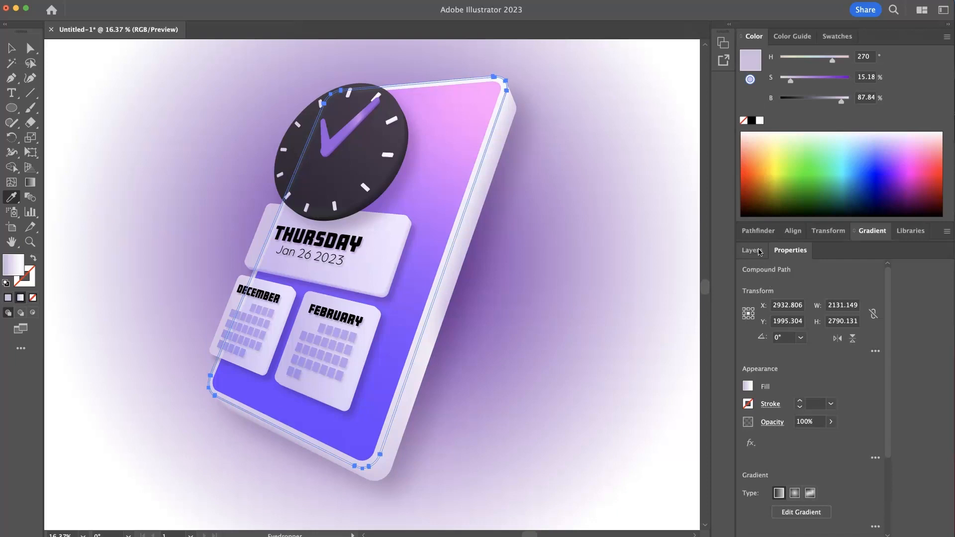
- Remove the four lightest color stops from the device outline's gradient, keeping the two darkest lavender stops
{"action": "left_click", "coordinate": [869, 231]}
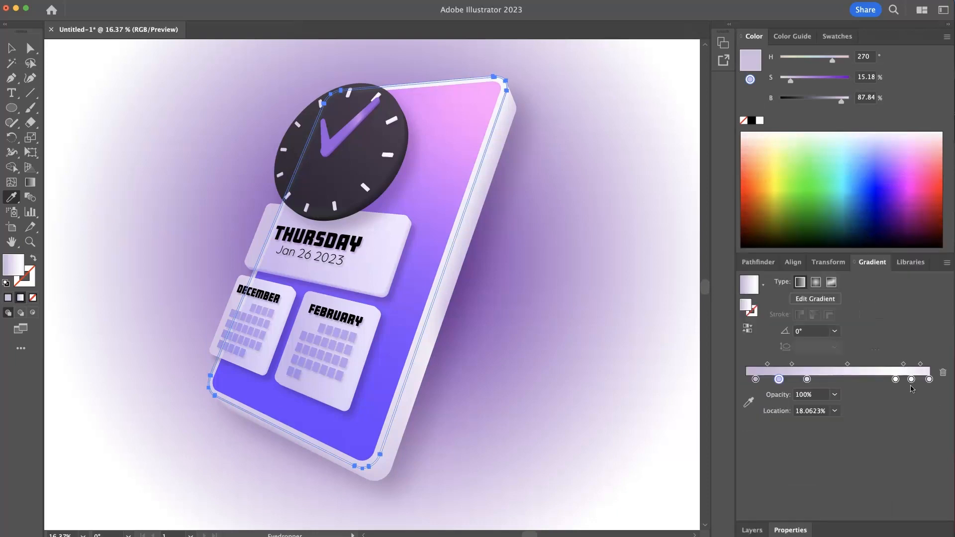
{"action": "left_click_drag", "start_coordinate": [897, 380], "coordinate": [924, 410]}
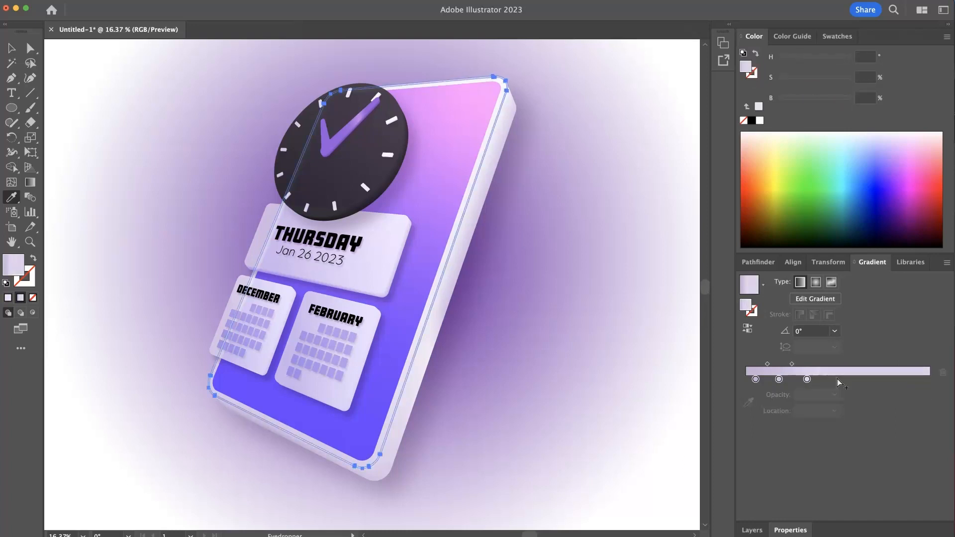
{"action": "left_click_drag", "start_coordinate": [808, 381], "coordinate": [792, 404]}
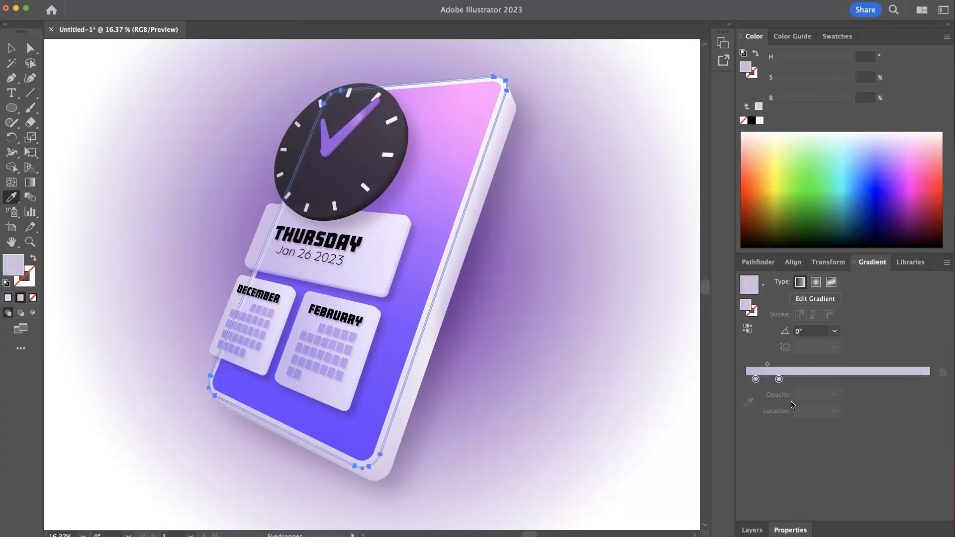
- Set the outline gradient's second stop to 0% opacity and move it to about 36.76%
{"action": "left_click", "coordinate": [779, 379]}
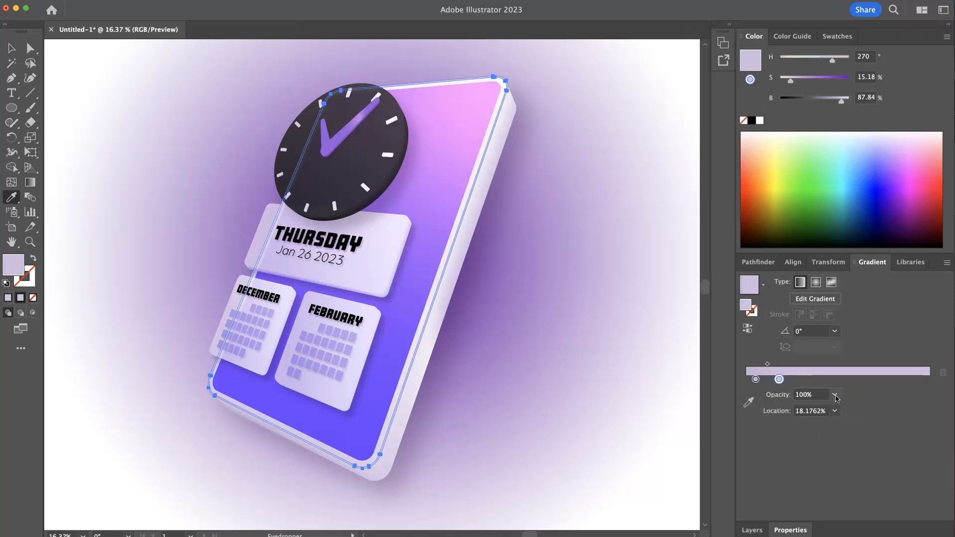
{"action": "left_click", "coordinate": [838, 399]}
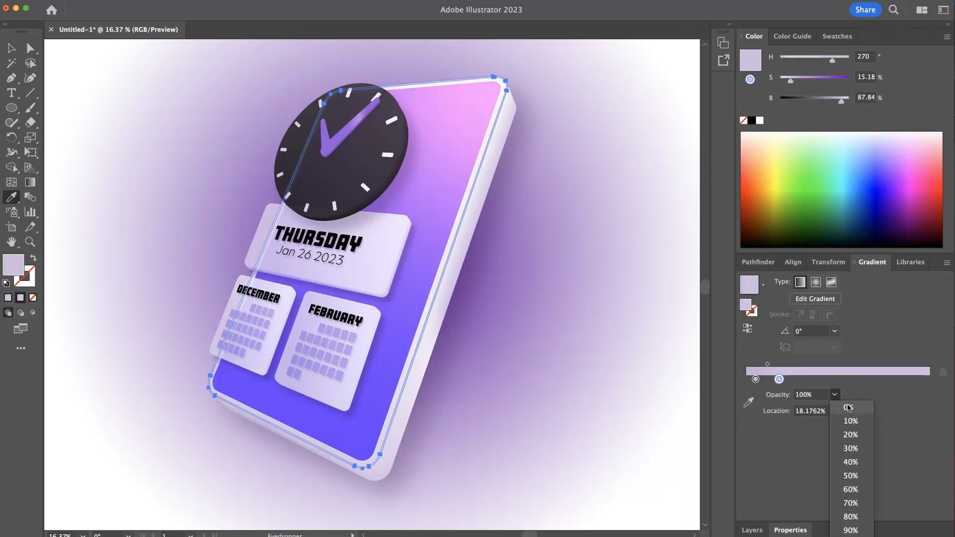
{"action": "left_click", "coordinate": [848, 408]}
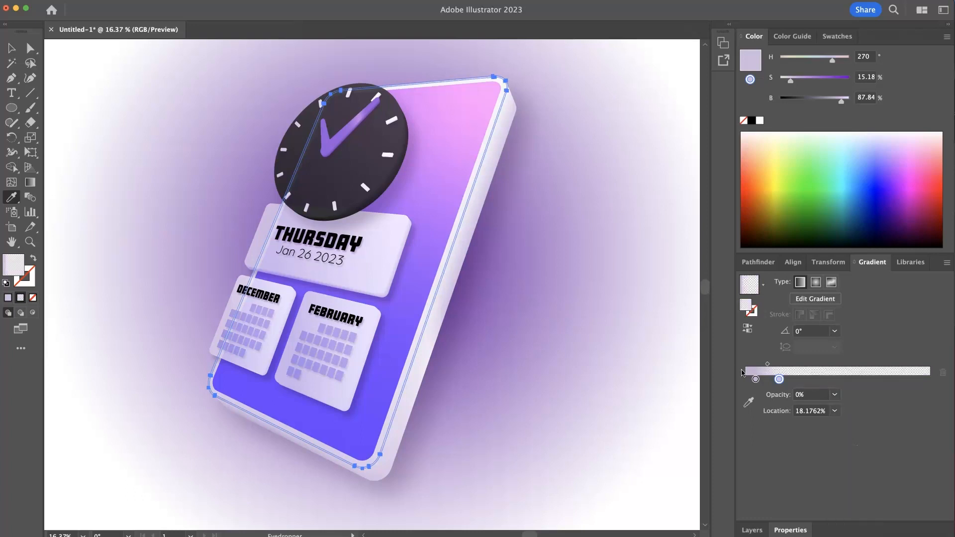
{"action": "left_click_drag", "start_coordinate": [780, 380], "coordinate": [813, 380]}
- Try redirecting the outline's gradient with the Gradient tool, first at about 102.76° and again at about -65.65°
{"action": "key", "text": "g"}
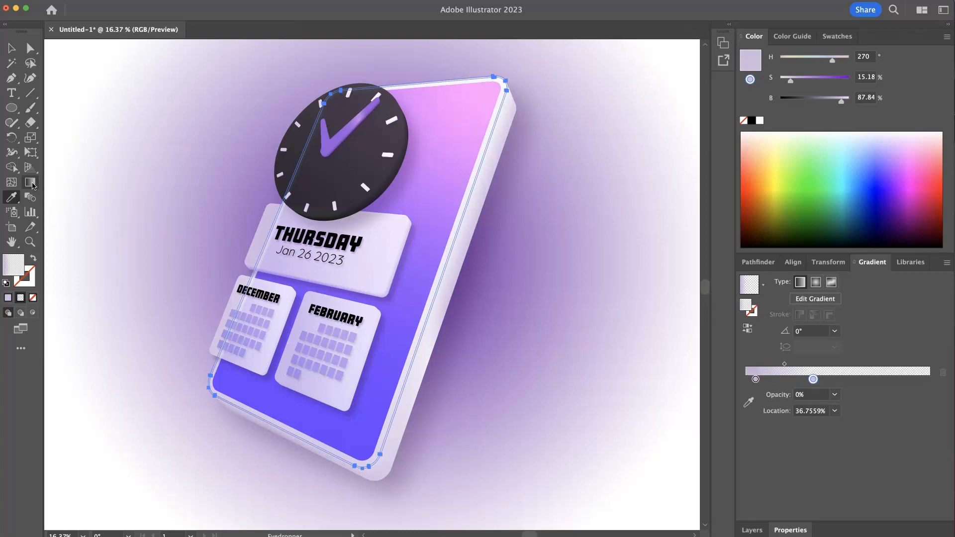
{"action": "left_click_drag", "start_coordinate": [368, 480], "coordinate": [324, 281]}
{"action": "left_click", "coordinate": [572, 420], "text": "super"}
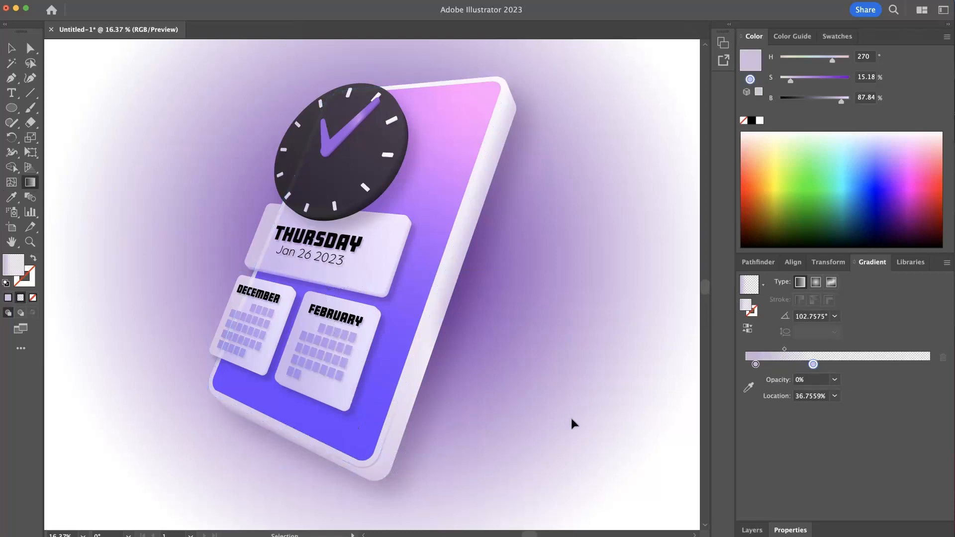
{"action": "left_click", "coordinate": [384, 443], "text": "super"}
{"action": "left_click_drag", "start_coordinate": [369, 78], "coordinate": [519, 336]}
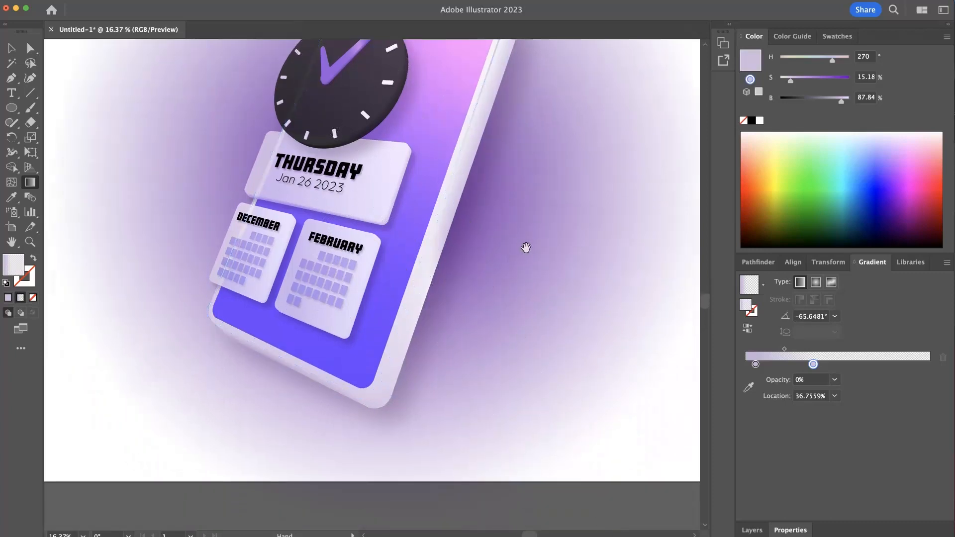
{"action": "scroll", "coordinate": [527, 254], "scroll_direction": "up", "scroll_amount": 5}
- Move the transparent stop of the device outline's gradient to about 79.55% and deselect the outline
{"action": "left_click", "coordinate": [499, 213], "text": "super"}
{"action": "left_click_drag", "start_coordinate": [814, 365], "coordinate": [892, 364]}
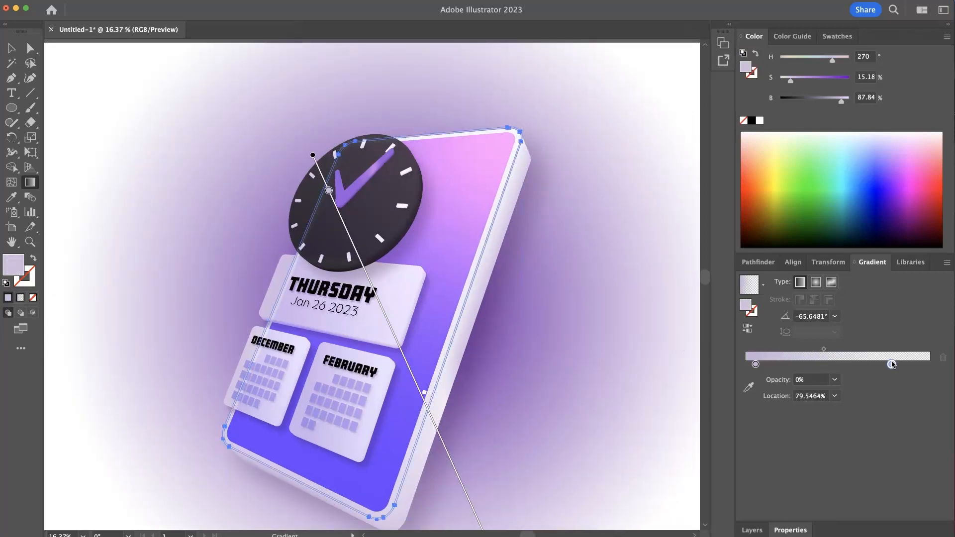
{"action": "key", "text": "v"}
{"action": "left_click", "coordinate": [621, 337]}
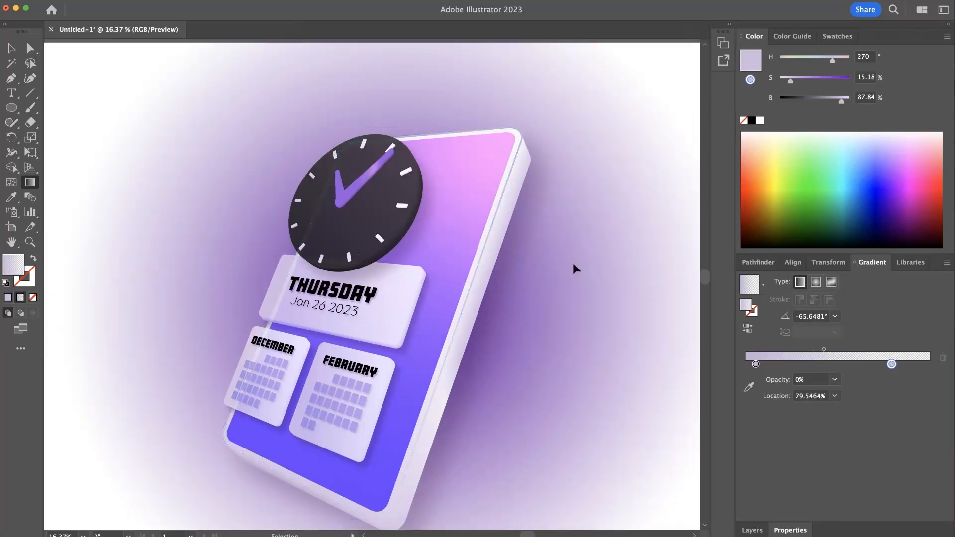
- Try the outline's gradient at about 36.87° and at about -3.83° by redrawing it across the device
{"action": "left_click", "coordinate": [496, 216], "text": "super"}
{"action": "left_click_drag", "start_coordinate": [312, 390], "coordinate": [565, 192]}
{"action": "key", "text": "v"}
{"action": "left_click", "coordinate": [650, 342]}
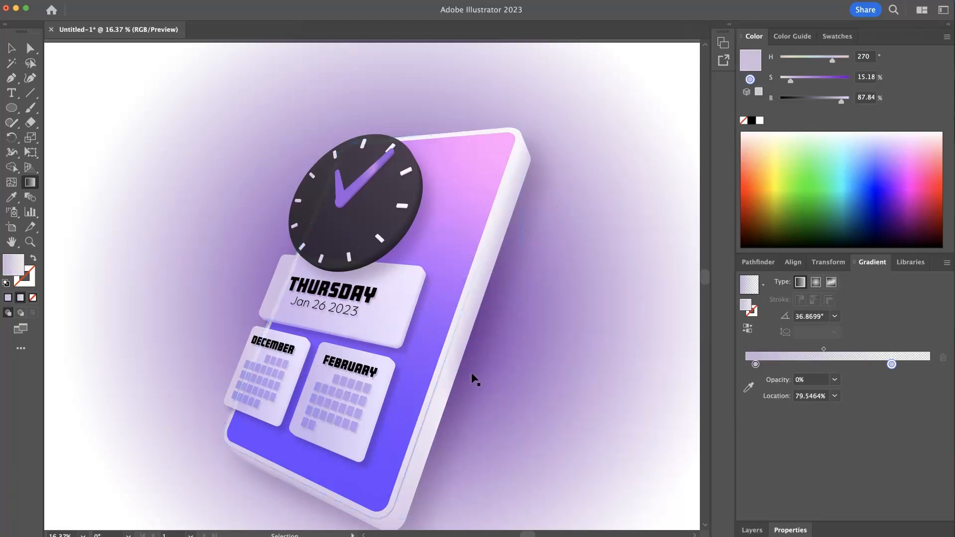
{"action": "left_click", "coordinate": [431, 401]}
{"action": "key", "text": "g"}
{"action": "left_click_drag", "start_coordinate": [154, 345], "coordinate": [549, 372]}
{"action": "key", "text": "v"}
{"action": "left_click", "coordinate": [666, 456]}
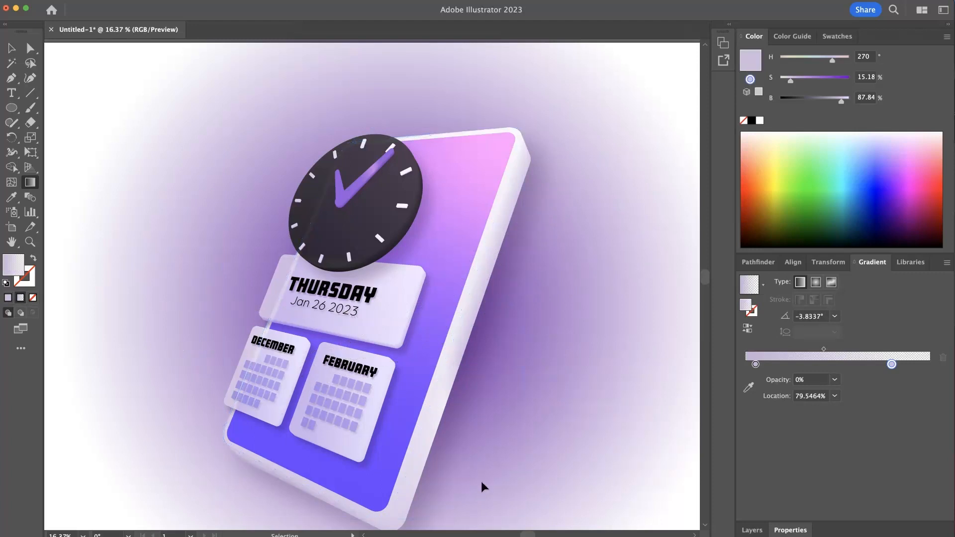
- Redraw the outline's gradient across the lower part of the device at about 26.65° and deselect it
{"action": "left_click", "coordinate": [376, 518]}
{"action": "key", "text": "g"}
{"action": "mouse_move", "coordinate": [310, 452]}
{"action": "left_mouse_down"}
{"action": "mouse_move", "coordinate": [436, 401]}
{"action": "mouse_move", "coordinate": [593, 314]}
{"action": "left_mouse_up"}
{"action": "key", "text": "super+shift+a"}
{"action": "left_click_drag", "start_coordinate": [543, 388], "coordinate": [479, 383]}
{"action": "left_click_drag", "start_coordinate": [529, 479], "coordinate": [505, 344]}
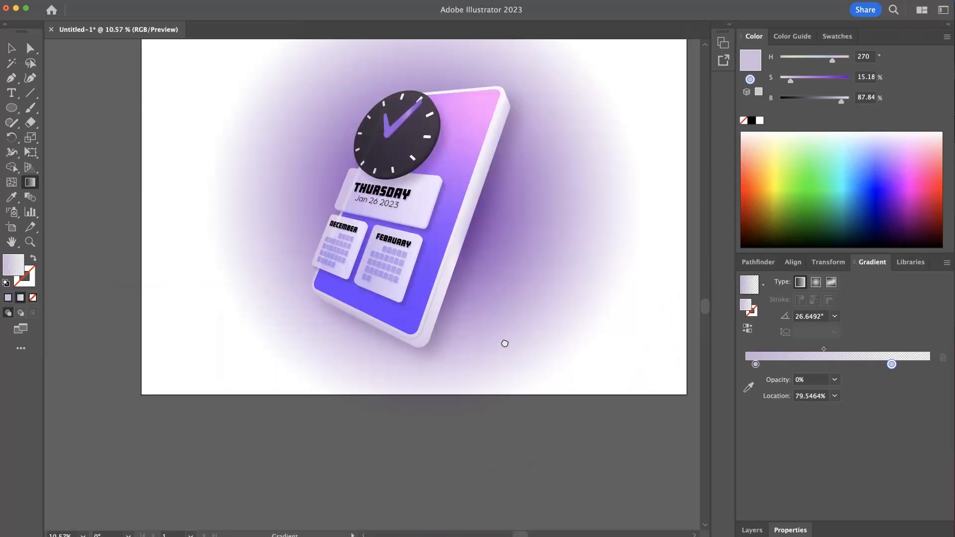
- Collapse Layer 1 and select and copy the purple background glow ellipse
{"action": "left_click", "coordinate": [11, 48]}
{"action": "mouse_move", "coordinate": [444, 205]}
{"action": "left_mouse_down"}
{"action": "mouse_move", "coordinate": [486, 197]}
{"action": "mouse_move", "coordinate": [441, 196]}
{"action": "left_mouse_up"}
{"action": "left_click_drag", "start_coordinate": [516, 192], "coordinate": [488, 267]}
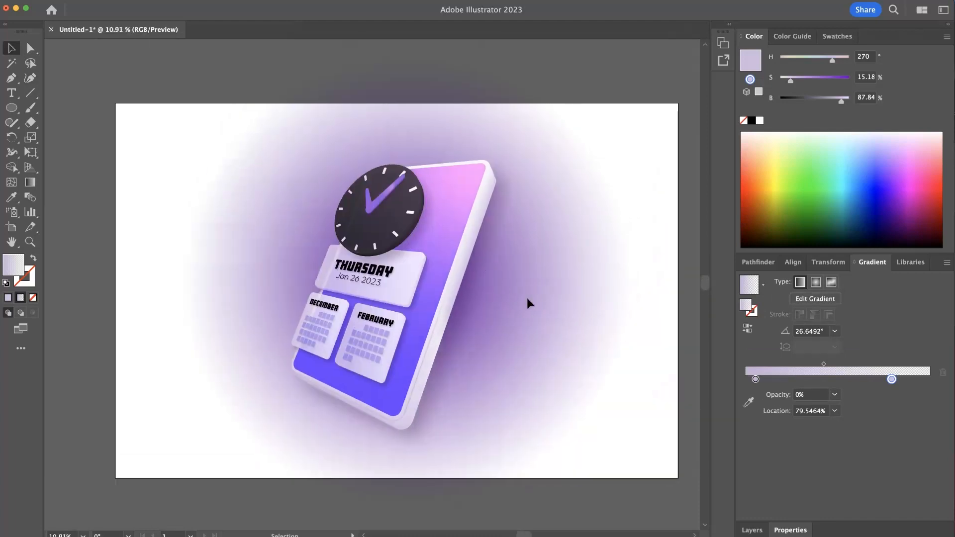
{"action": "left_click", "coordinate": [750, 266]}
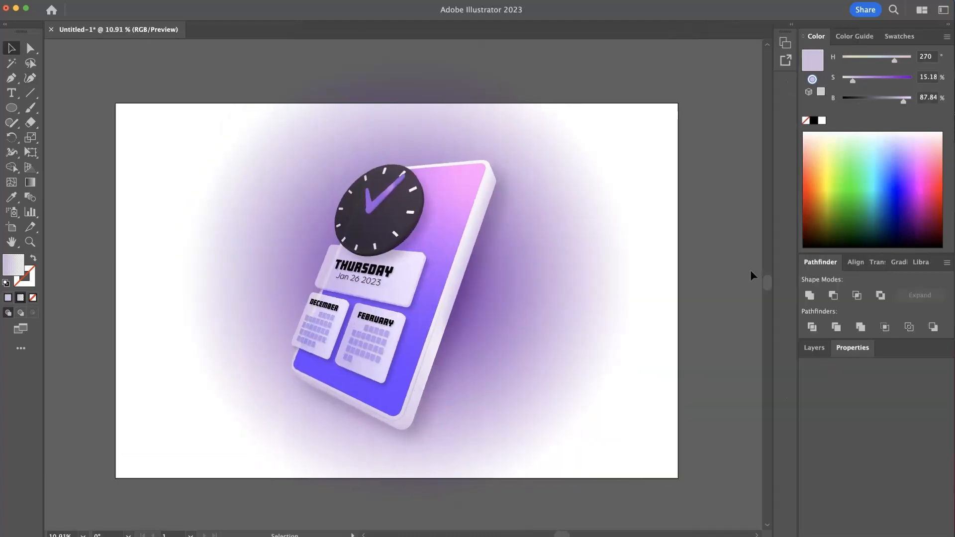
{"action": "left_click", "coordinate": [814, 348]}
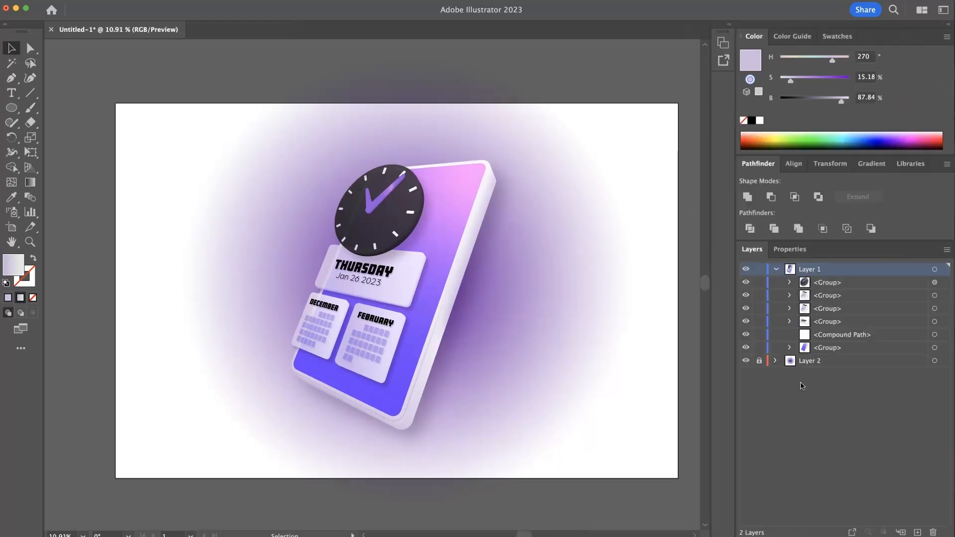
{"action": "left_click", "coordinate": [776, 269]}
{"action": "left_click", "coordinate": [581, 281]}
{"action": "key", "text": "a"}
{"action": "key", "text": "v"}
- Lock Layer 2 and Layer 1
{"action": "left_click", "coordinate": [761, 282]}
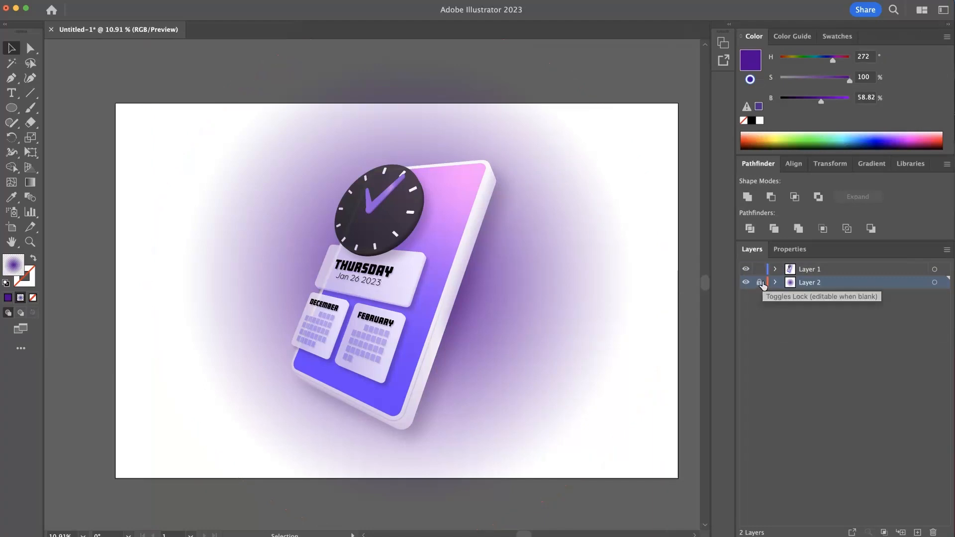
{"action": "left_click", "coordinate": [759, 269]}
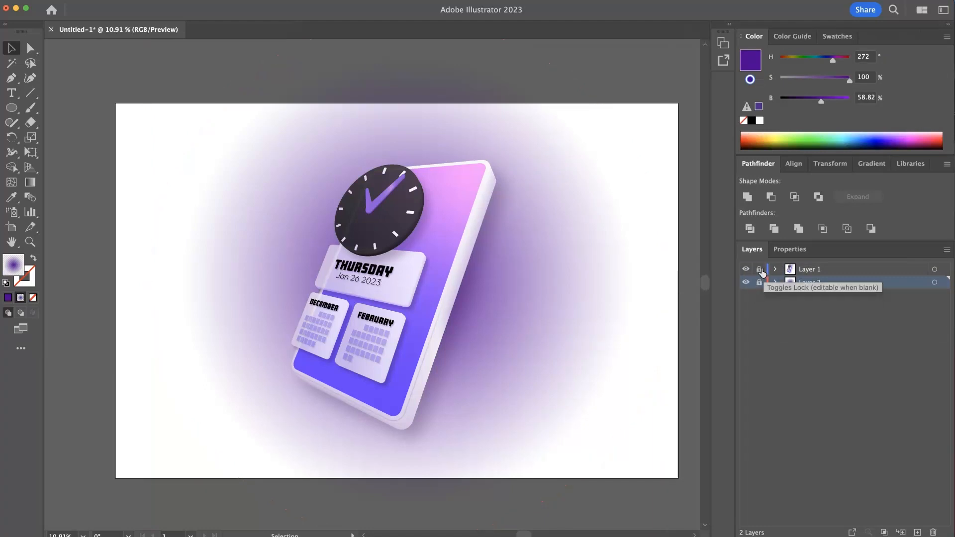
{"action": "left_click", "coordinate": [863, 273]}
- Add a new layer above Layer 1 and paste the purple glow ellipse into it
{"action": "left_click", "coordinate": [918, 532]}
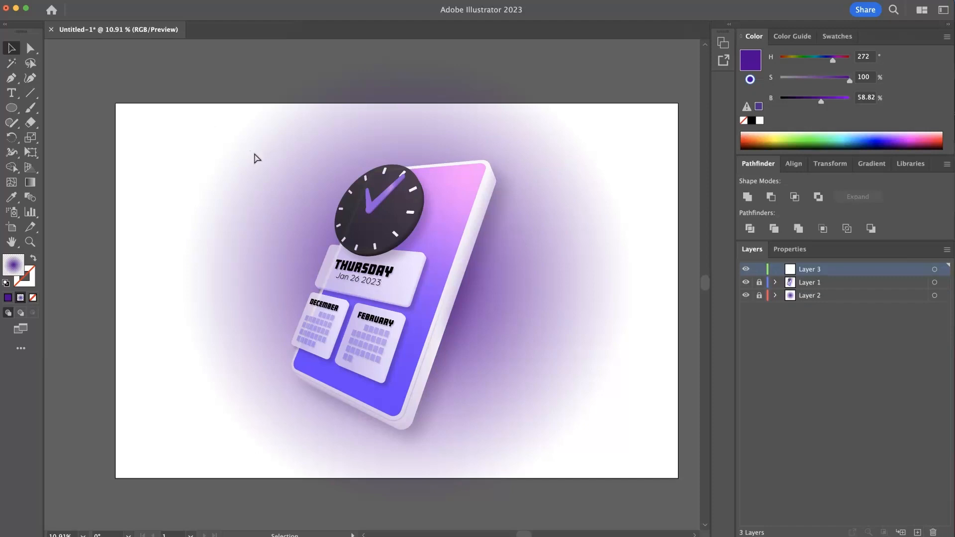
{"action": "key", "text": "super+v"}
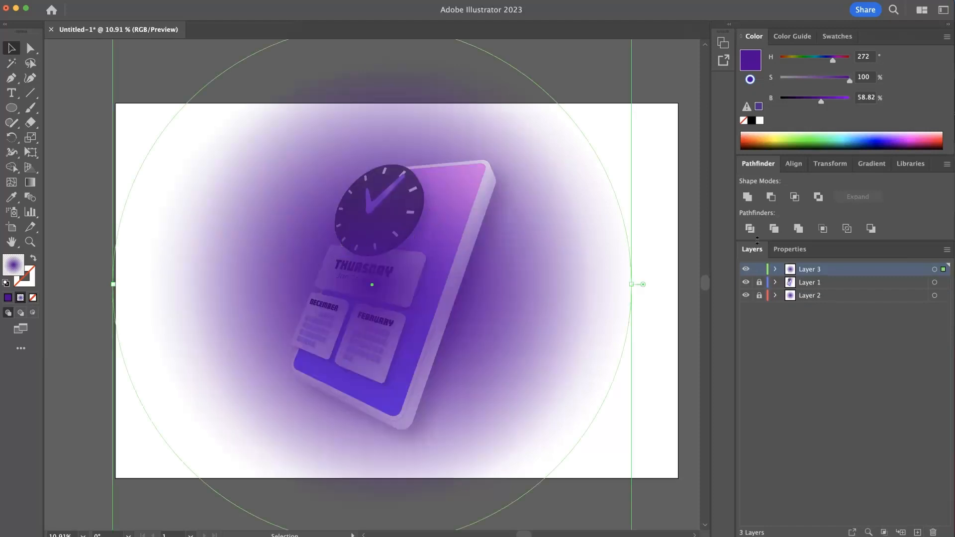
- Set the pasted glow ellipse's blending mode to Screen after trying Soft Light and Overlay
{"action": "left_click", "coordinate": [788, 249]}
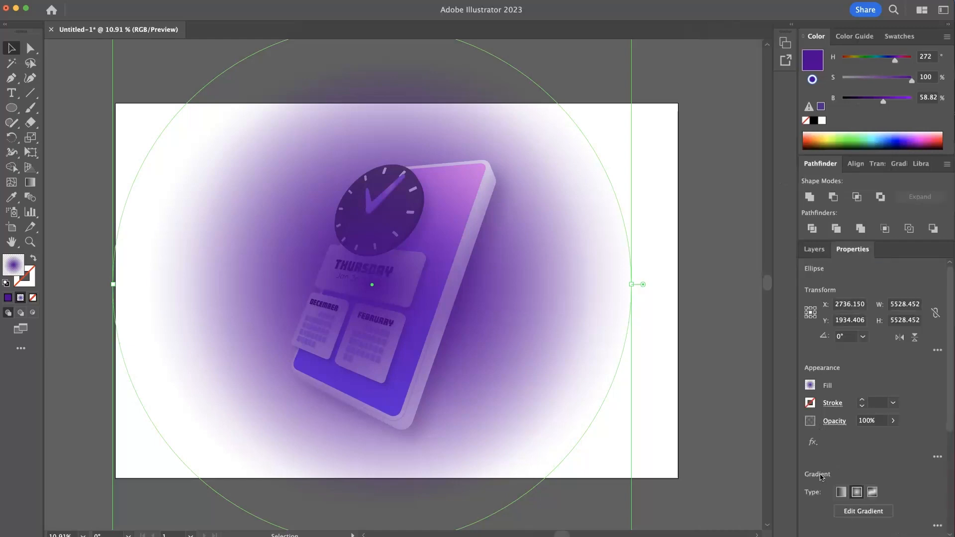
{"action": "left_click", "coordinate": [834, 421]}
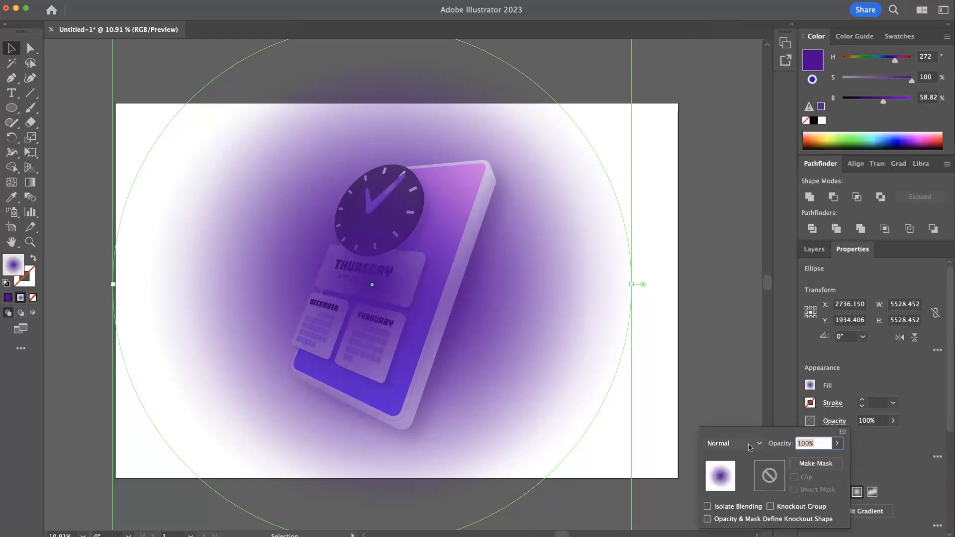
{"action": "left_click", "coordinate": [751, 447]}
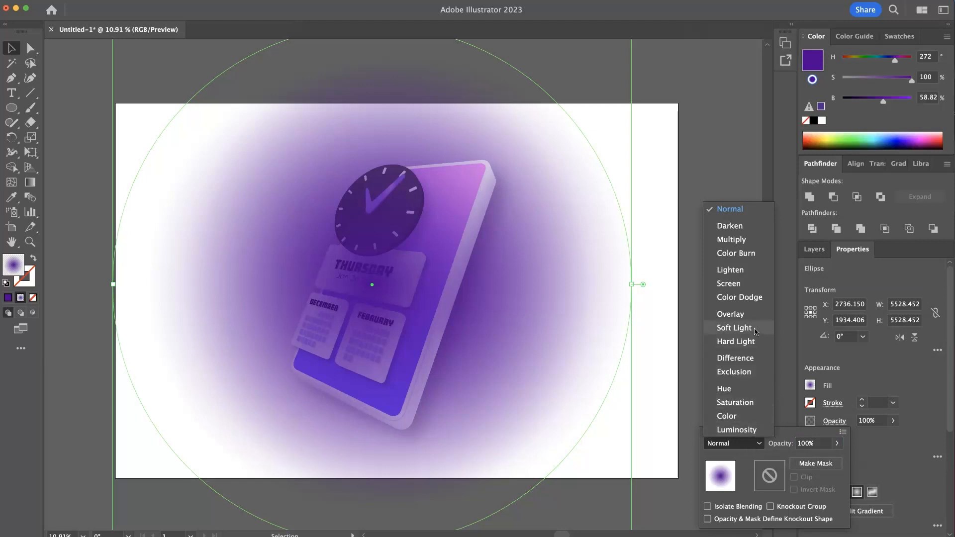
{"action": "left_click", "coordinate": [734, 328]}
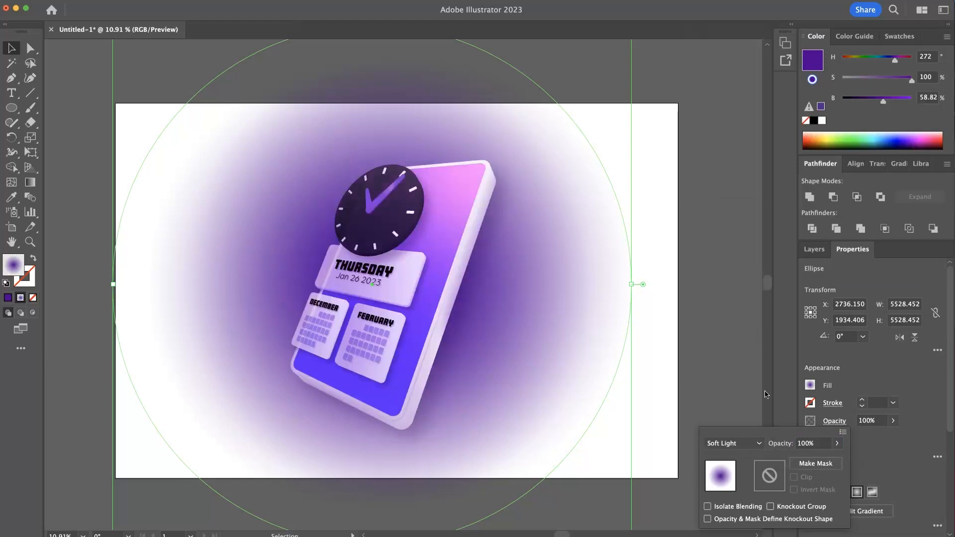
{"action": "left_click", "coordinate": [751, 445]}
{"action": "left_click", "coordinate": [751, 317]}
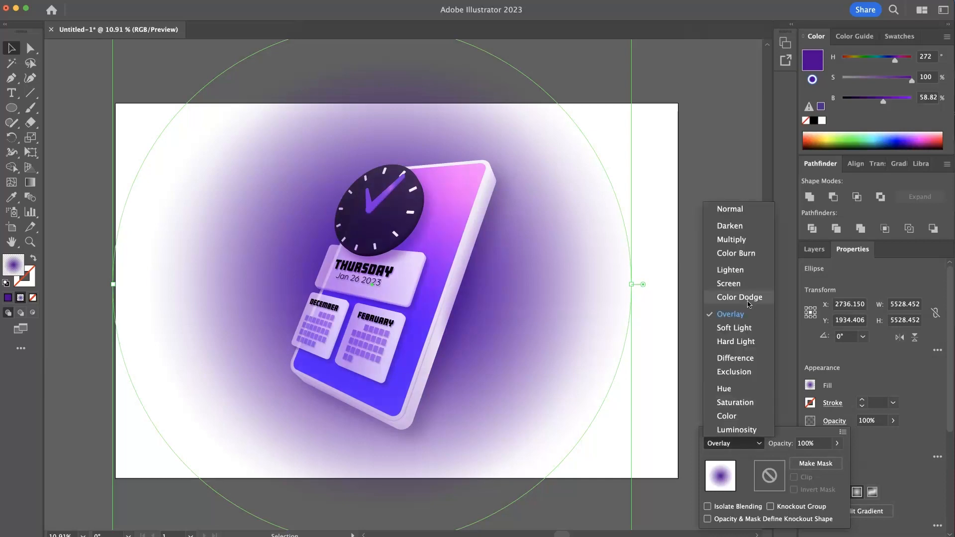
{"action": "left_click", "coordinate": [749, 284]}
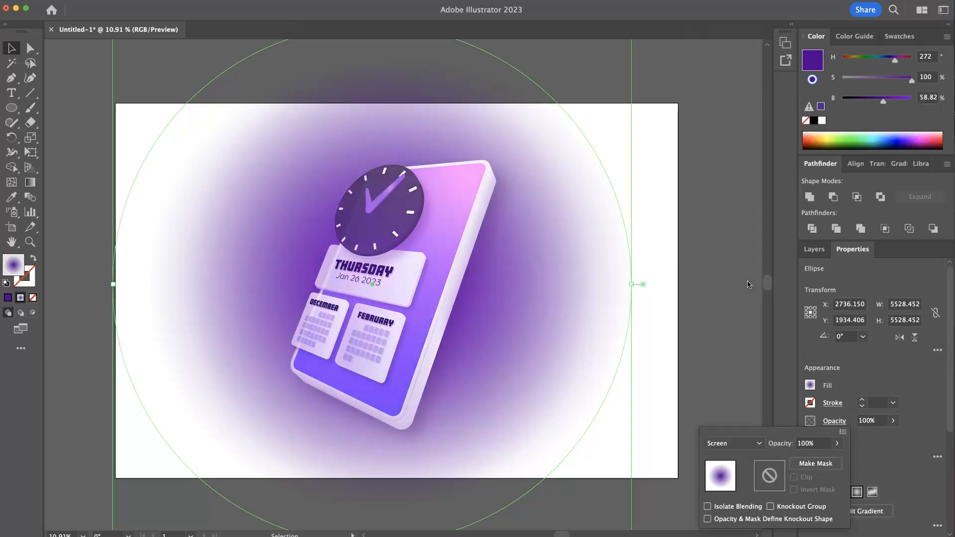
{"action": "left_click", "coordinate": [739, 445]}
{"action": "left_click", "coordinate": [739, 445]}
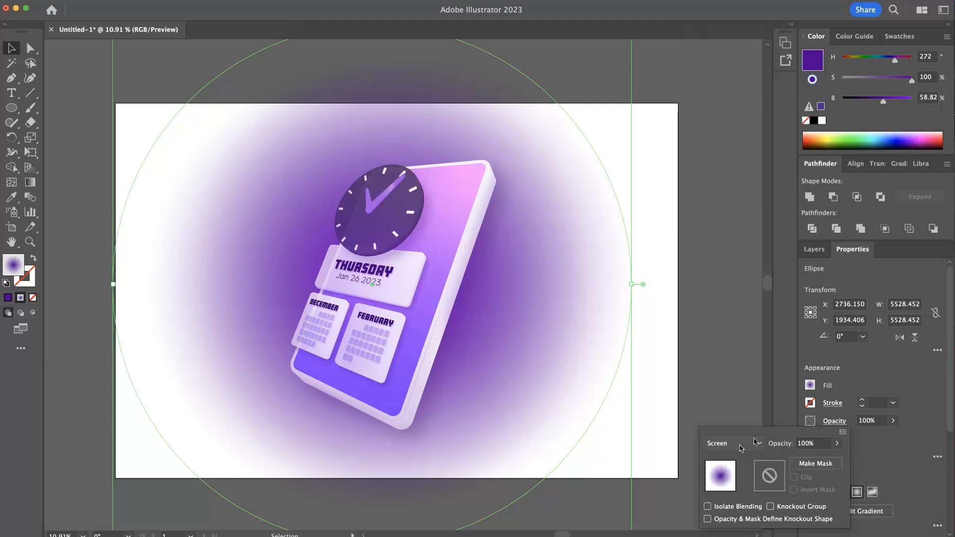
{"action": "left_click", "coordinate": [743, 393]}
- Shrink the glow ellipse proportionally to about 1877 px wide and place it over the clock and the device's upper part
{"action": "left_click_drag", "start_coordinate": [571, 122], "coordinate": [584, 284]}
{"action": "left_click_drag", "start_coordinate": [652, 329], "coordinate": [587, 253]}
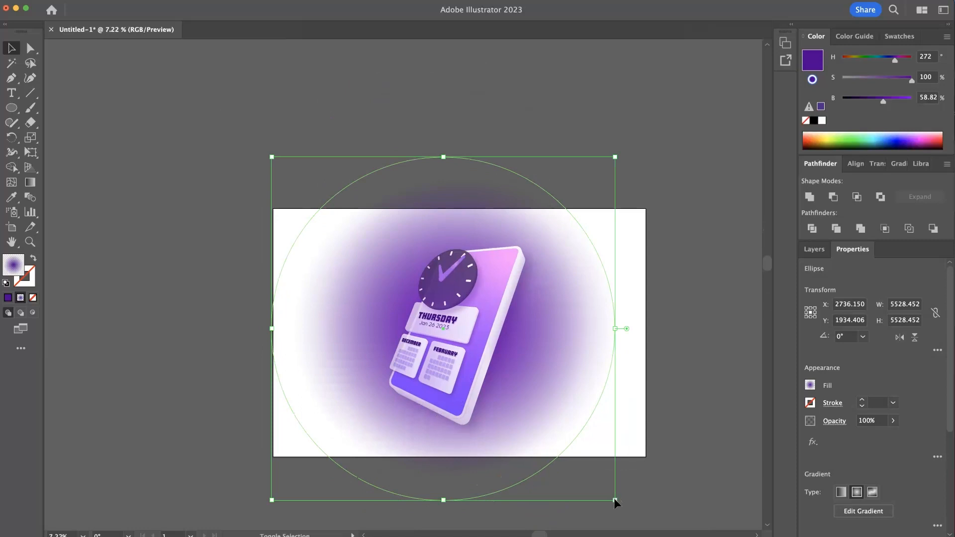
{"action": "left_click_drag", "start_coordinate": [615, 501], "coordinate": [389, 303]}
{"action": "left_click_drag", "start_coordinate": [309, 218], "coordinate": [570, 307]}
{"action": "key", "text": "super+space"}
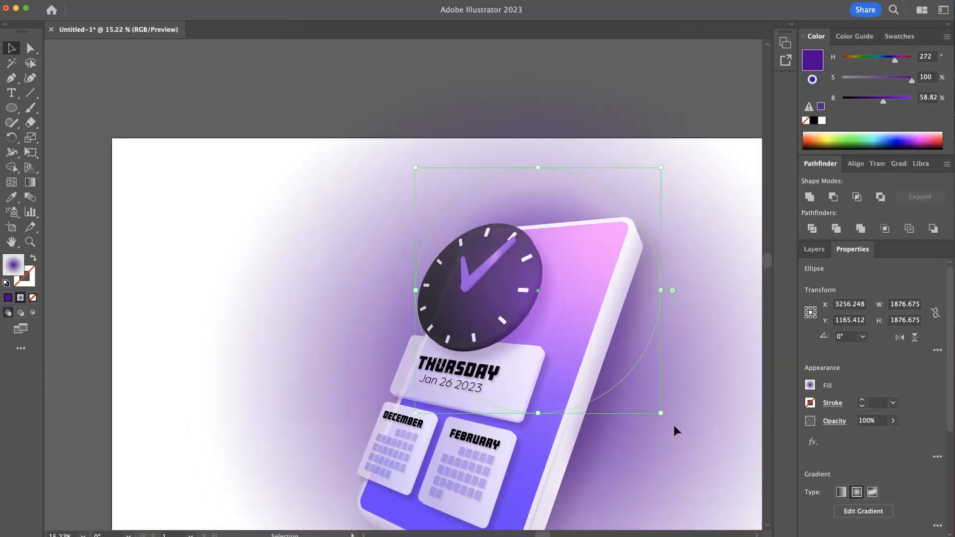
- Shrink the upper glow ellipse further to about 1614 px wide, adjust its position over the device, and deselect it
{"action": "left_click_drag", "start_coordinate": [664, 414], "coordinate": [652, 401]}
{"action": "left_click_drag", "start_coordinate": [582, 348], "coordinate": [581, 374]}
{"action": "left_click_drag", "start_coordinate": [651, 433], "coordinate": [630, 417]}
{"action": "left_click", "coordinate": [730, 380]}
- Place a copy of the glow ellipse over the device's lower half at about X 2798.64, Y 2750.15
{"action": "left_click_drag", "start_coordinate": [681, 380], "coordinate": [604, 305]}
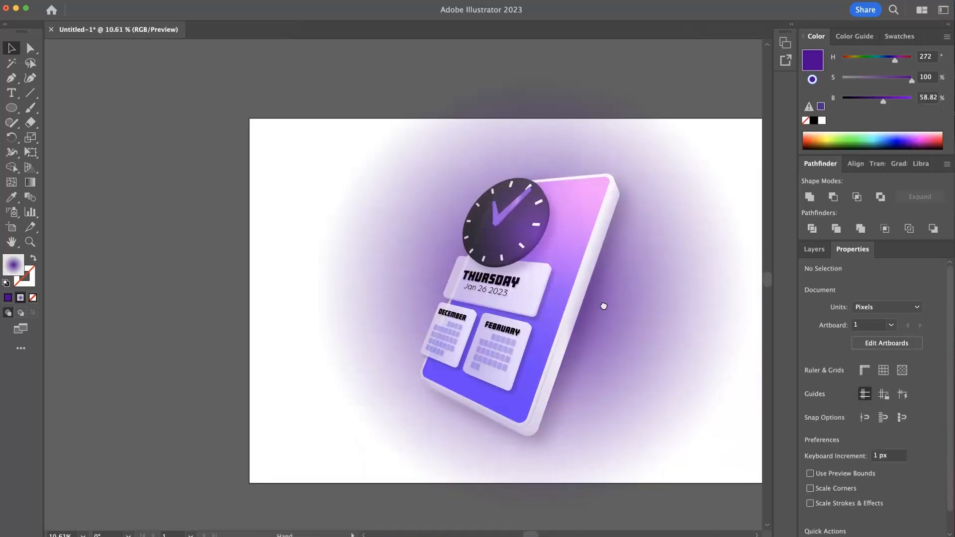
{"action": "left_click", "coordinate": [504, 373]}
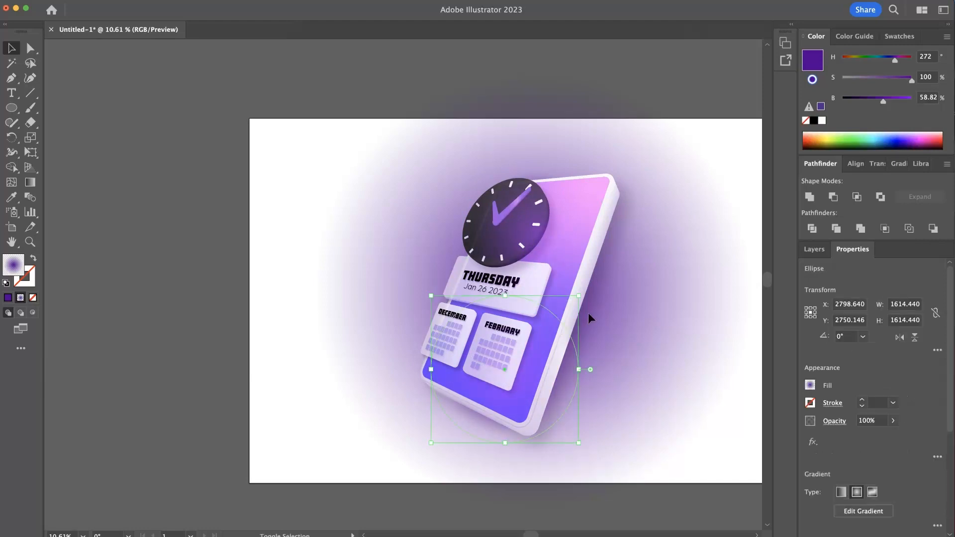
- Set the lower glow ellipse's blending mode to Color Dodge after trying Overlay
{"action": "left_click", "coordinate": [836, 423]}
{"action": "left_click", "coordinate": [760, 446]}
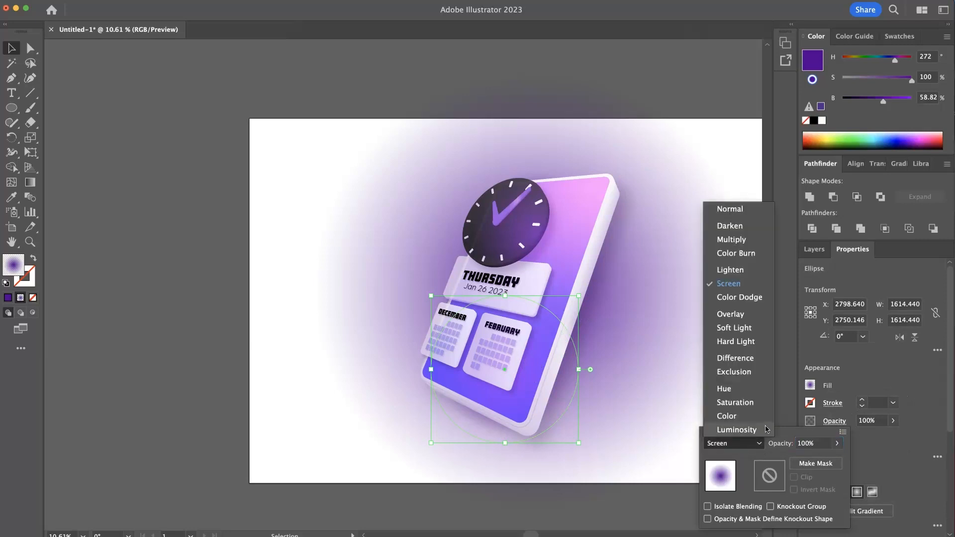
{"action": "left_click", "coordinate": [744, 314]}
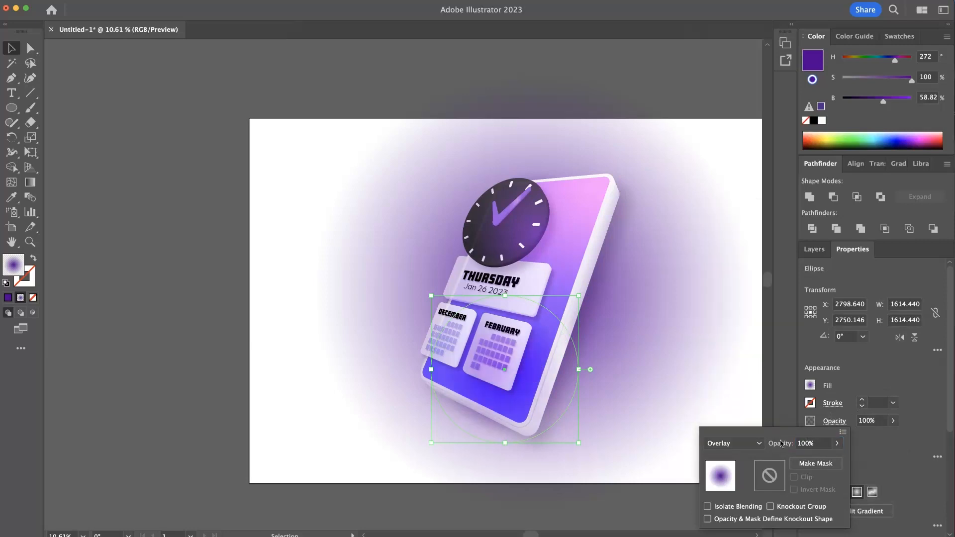
{"action": "left_click", "coordinate": [757, 443]}
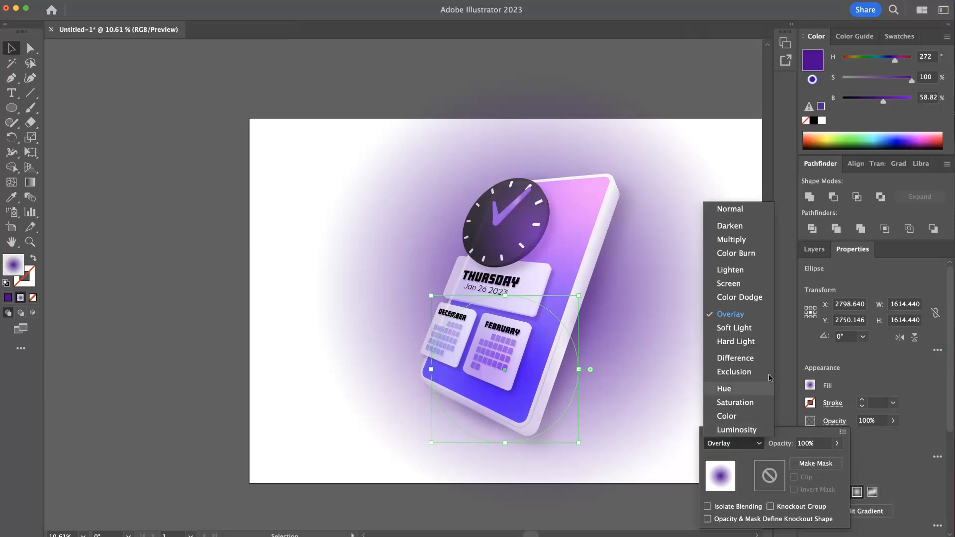
{"action": "left_click", "coordinate": [740, 298]}
- Shrink the lower glow ellipse to about 1274 px wide and place it over the February card at about X 2876.45, Y 2427.10
{"action": "left_click", "coordinate": [476, 389]}
{"action": "left_click_drag", "start_coordinate": [480, 353], "coordinate": [506, 355]}
{"action": "left_click_drag", "start_coordinate": [422, 430], "coordinate": [454, 399]}
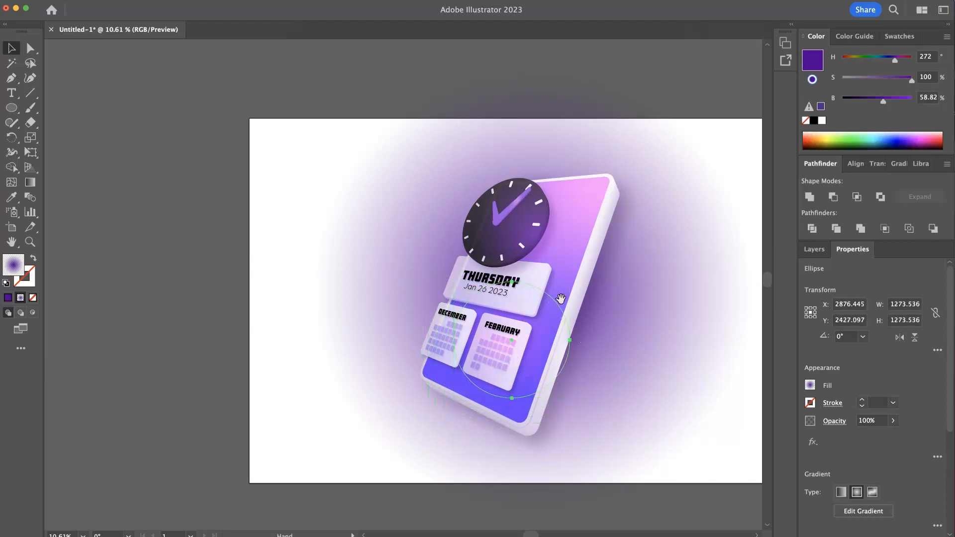
- Place a copy of the Color Dodge glow ellipse over the date card's left part at about X 2495.70, Y 1832.85
{"action": "left_click_drag", "start_coordinate": [562, 299], "coordinate": [543, 344]}
{"action": "left_click_drag", "start_coordinate": [487, 369], "coordinate": [539, 409]}
{"action": "left_click_drag", "start_coordinate": [538, 409], "coordinate": [468, 288]}
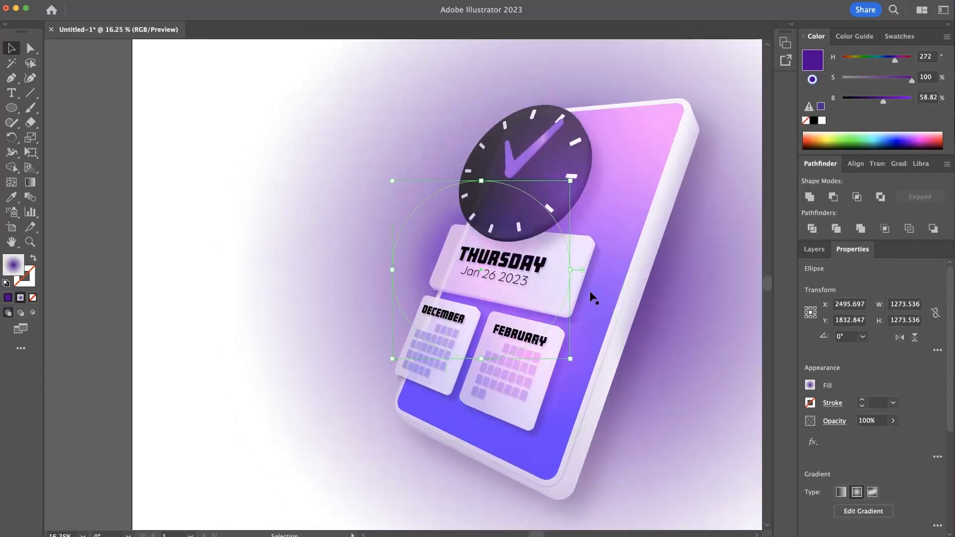
- Recolor both gradient stops of the copied glow ellipse to white
{"action": "left_click", "coordinate": [898, 164]}
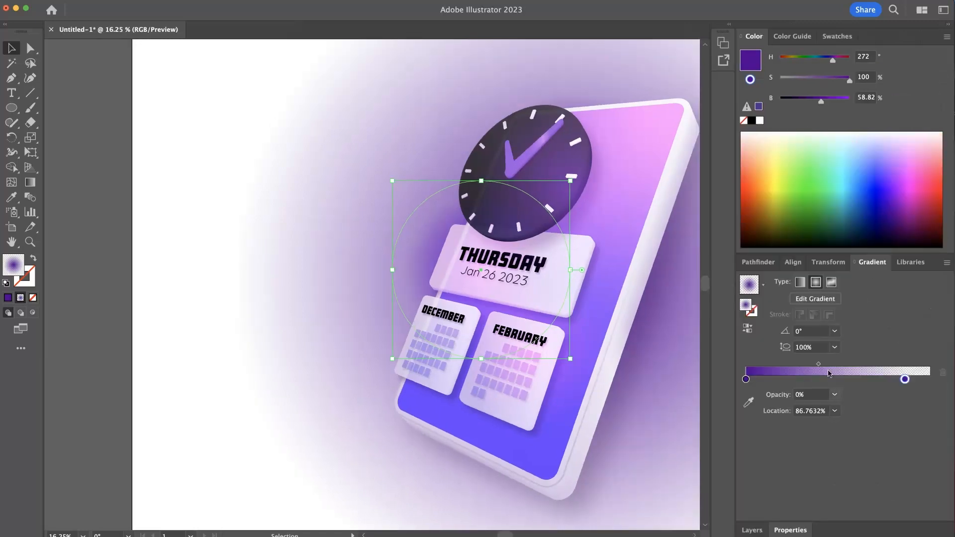
{"action": "left_click", "coordinate": [746, 380]}
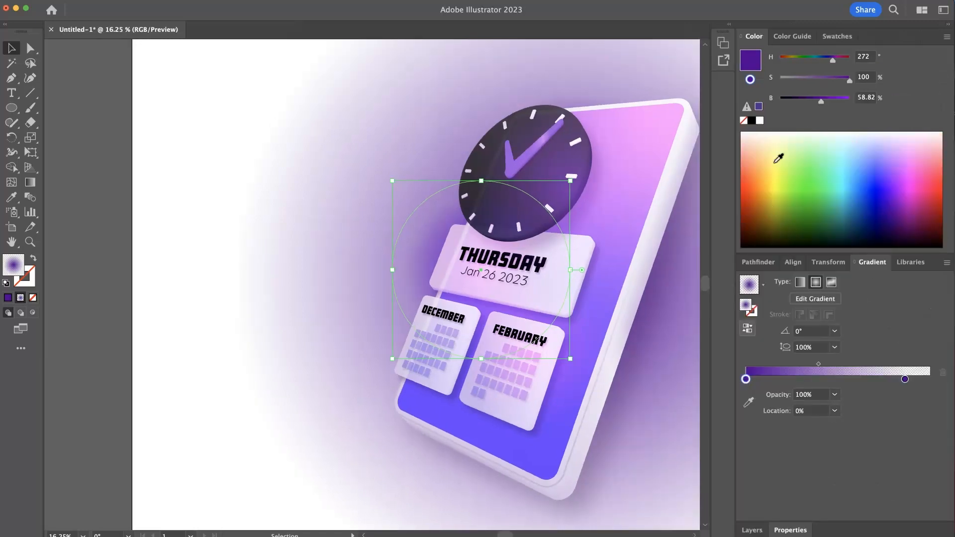
{"action": "left_click", "coordinate": [760, 121]}
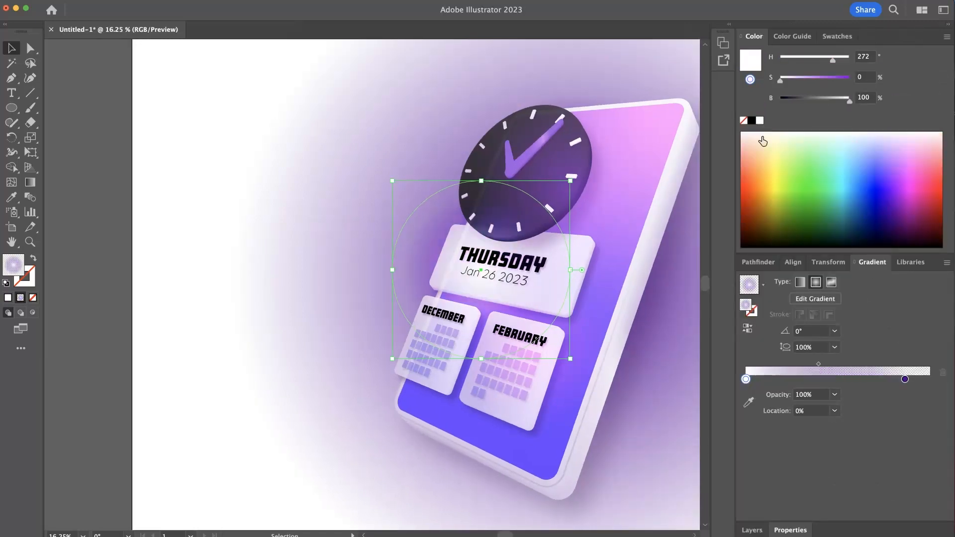
{"action": "left_click", "coordinate": [905, 380]}
{"action": "left_click", "coordinate": [760, 121]}
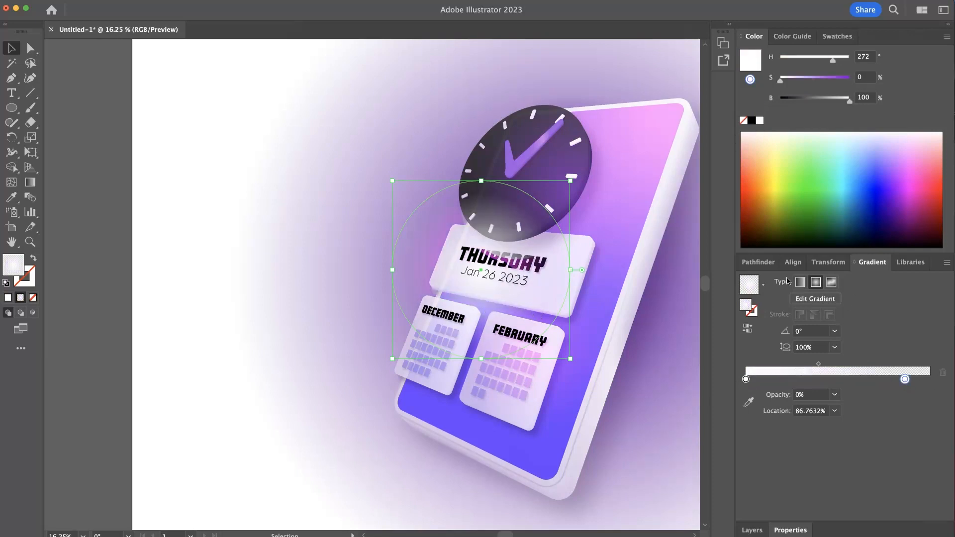
- Set the white glow ellipse's blending mode to Overlay
{"action": "left_click", "coordinate": [791, 531]}
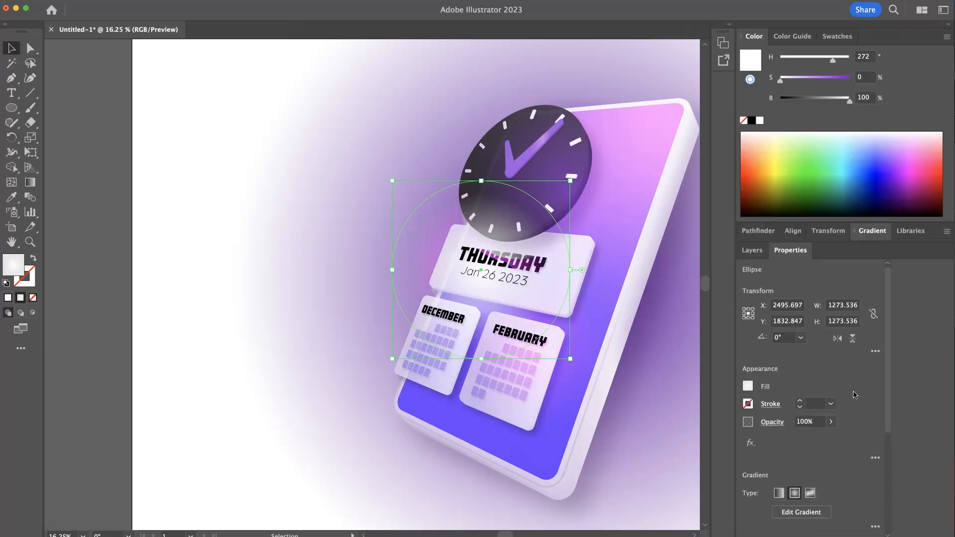
{"action": "left_click", "coordinate": [780, 423]}
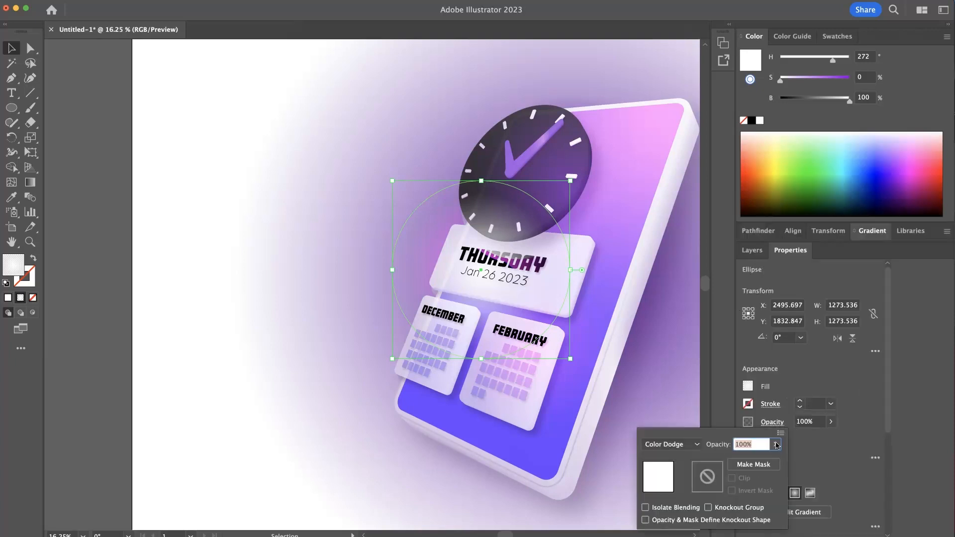
{"action": "left_click", "coordinate": [692, 445]}
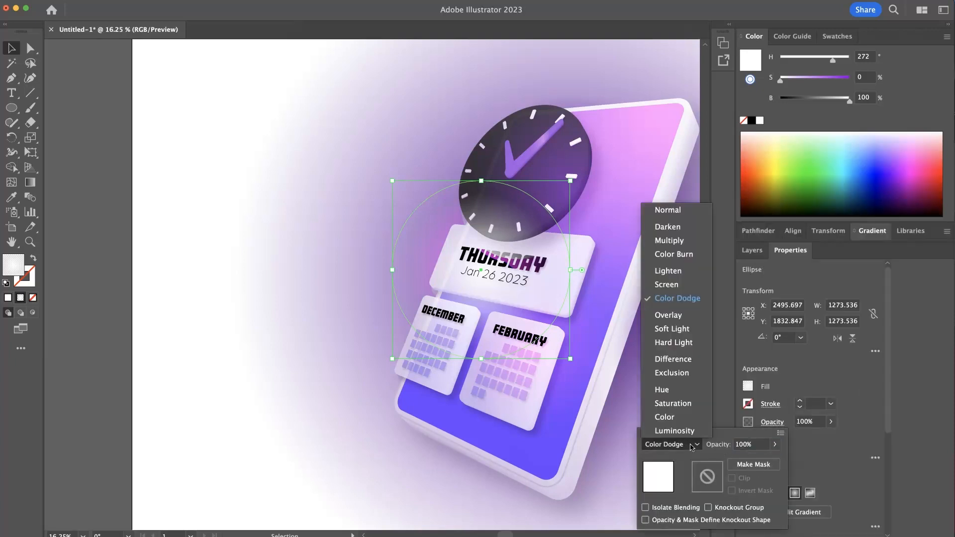
{"action": "left_click", "coordinate": [692, 317]}
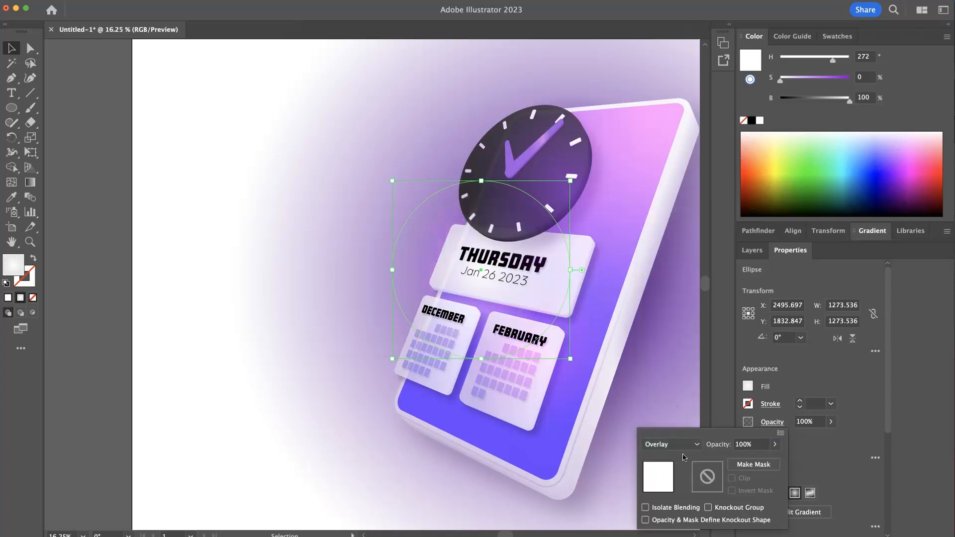
{"action": "left_click", "coordinate": [870, 476]}
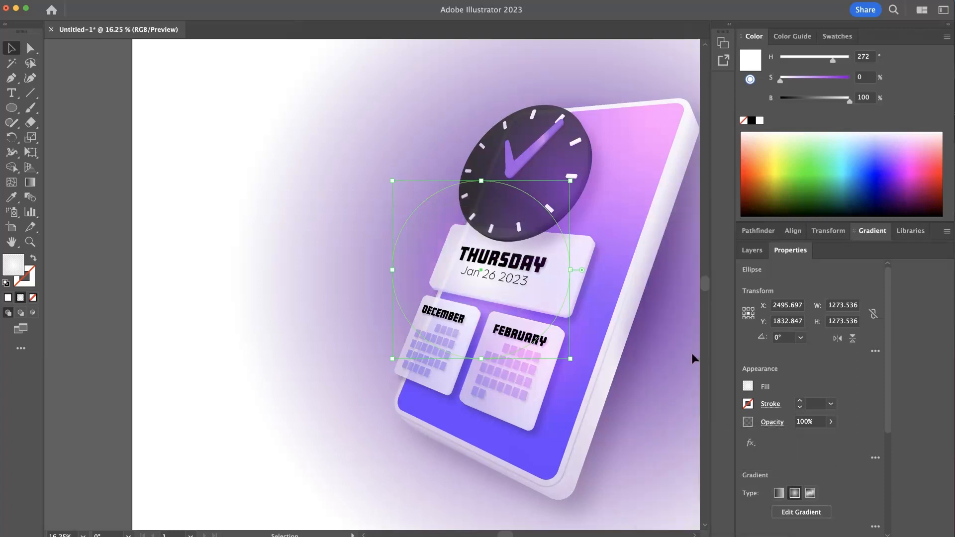
- Shrink the white glow ellipse to about 957 px wide, adjust its position around the clock and date card, and deselect it
{"action": "left_click_drag", "start_coordinate": [573, 360], "coordinate": [526, 314]}
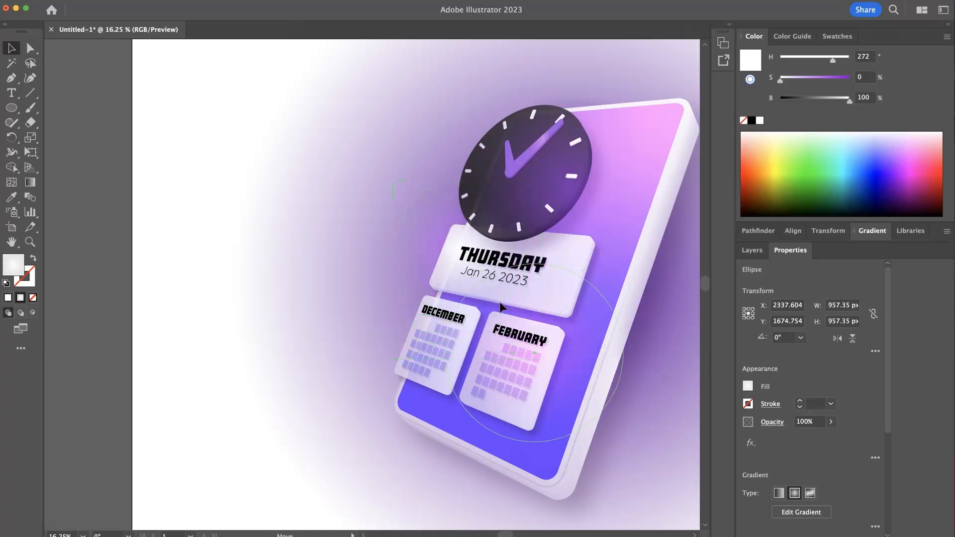
{"action": "key", "text": "ctrl+z"}
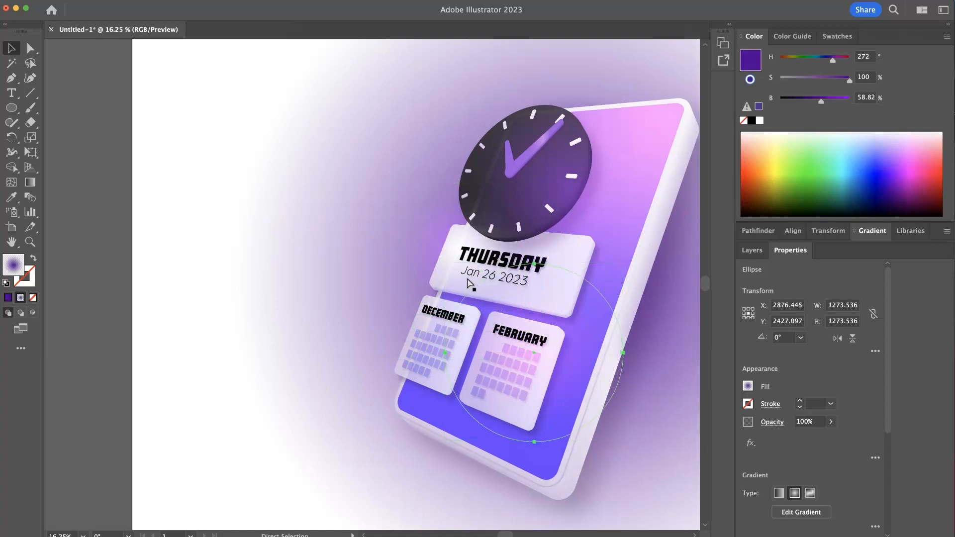
{"action": "key", "text": "ctrl+shift+z"}
{"action": "key", "text": "ctrl+shift+z"}
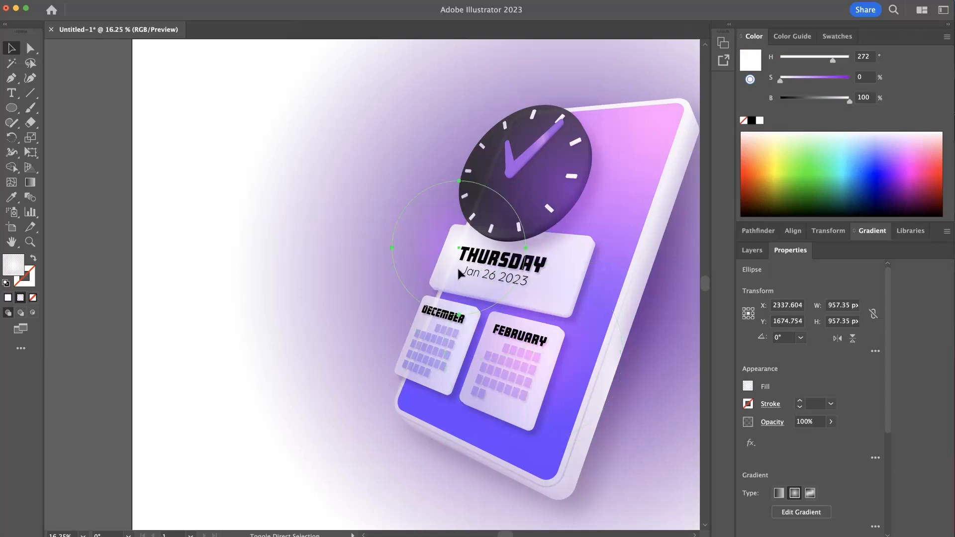
{"action": "mouse_move", "coordinate": [447, 260]}
{"action": "left_mouse_down"}
{"action": "mouse_move", "coordinate": [460, 280]}
{"action": "mouse_move", "coordinate": [452, 264]}
{"action": "left_mouse_up"}
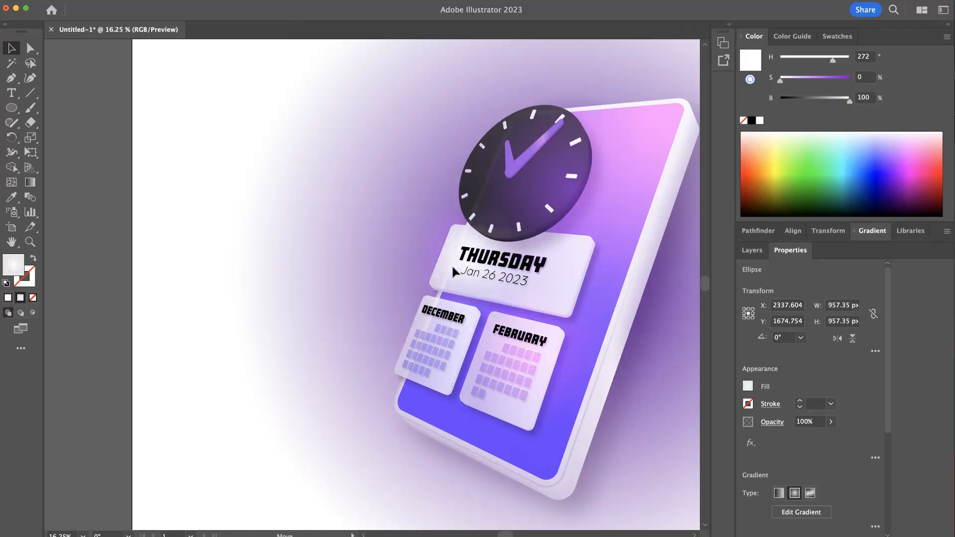
{"action": "left_click_drag", "start_coordinate": [532, 190], "coordinate": [531, 165]}
{"action": "mouse_move", "coordinate": [463, 227]}
{"action": "left_mouse_down"}
{"action": "mouse_move", "coordinate": [450, 232]}
{"action": "mouse_move", "coordinate": [471, 244]}
{"action": "left_mouse_up"}
{"action": "left_click", "coordinate": [339, 238]}
- Place a copy of the white glow ellipse, about 1722 px wide, over the device's lower-left corner at about X 2190.85, Y 3103.96
{"action": "scroll", "coordinate": [506, 295], "scroll_direction": "down", "scroll_amount": 3}
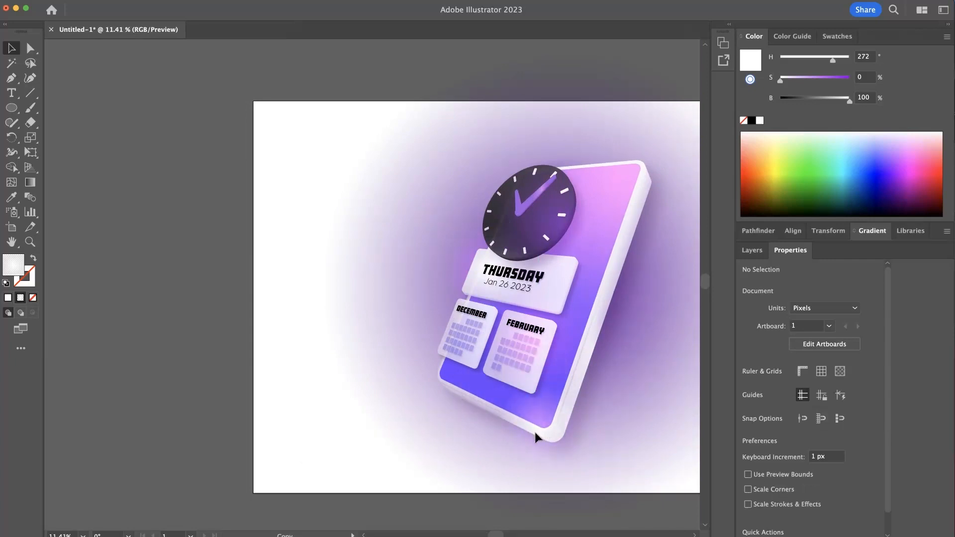
{"action": "left_click", "coordinate": [500, 393]}
{"action": "left_click_drag", "start_coordinate": [487, 377], "coordinate": [386, 309]}
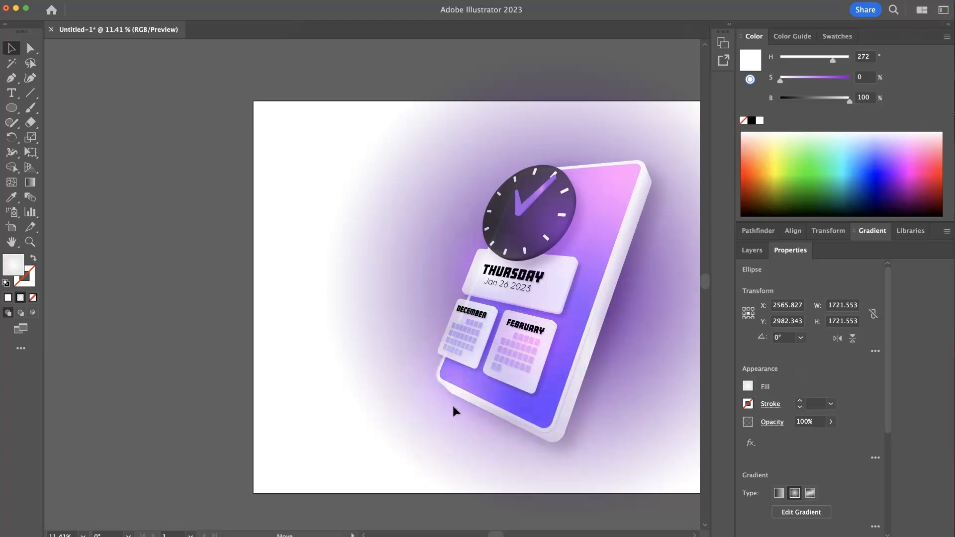
{"action": "left_click_drag", "start_coordinate": [474, 414], "coordinate": [473, 414]}
{"action": "left_click_drag", "start_coordinate": [529, 393], "coordinate": [380, 270]}
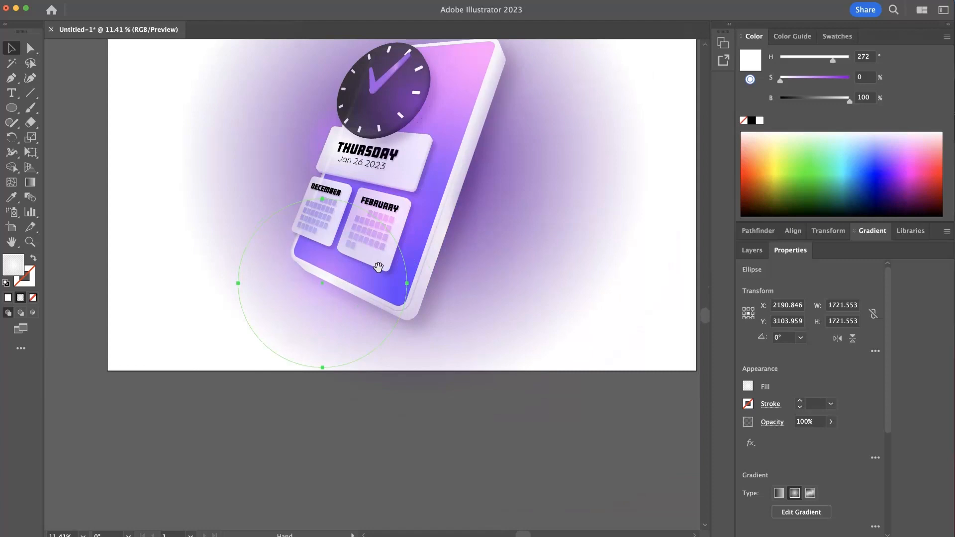
- Place another white glow copy, about 1936 px wide, beside the device's right edge at about X 4044.89, Y 2338.20
{"action": "left_click_drag", "start_coordinate": [368, 229], "coordinate": [336, 335]}
{"action": "left_click_drag", "start_coordinate": [288, 395], "coordinate": [483, 331]}
{"action": "left_click_drag", "start_coordinate": [401, 244], "coordinate": [365, 219]}
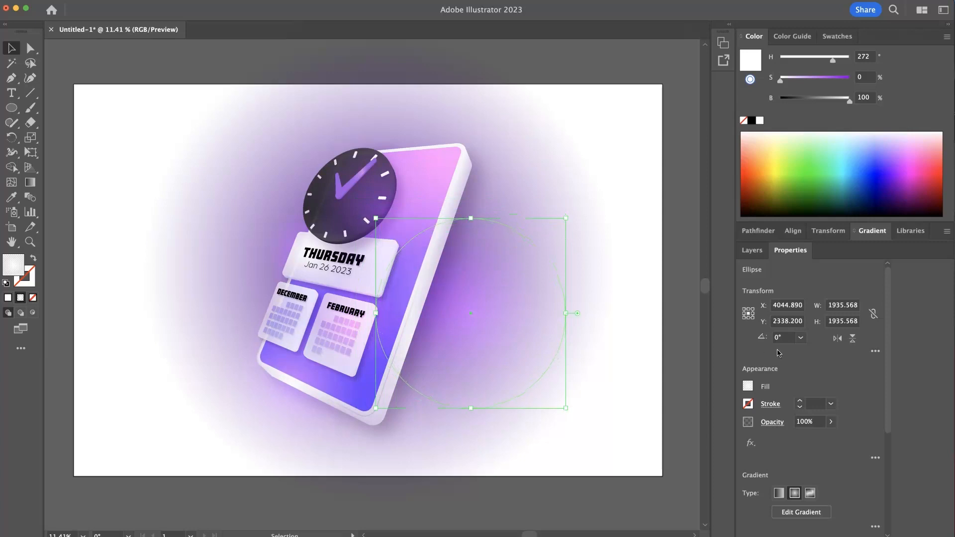
- Move the right-hand glow ellipse to Layer 2 behind the device and lock that layer
{"action": "left_click", "coordinate": [754, 250]}
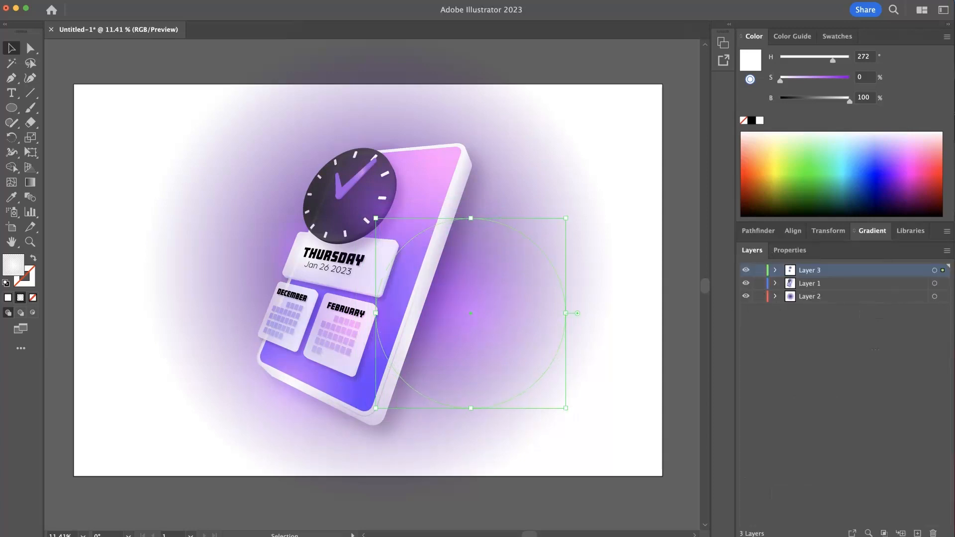
{"action": "left_click_drag", "start_coordinate": [942, 300], "coordinate": [943, 297]}
{"action": "left_click", "coordinate": [760, 296]}
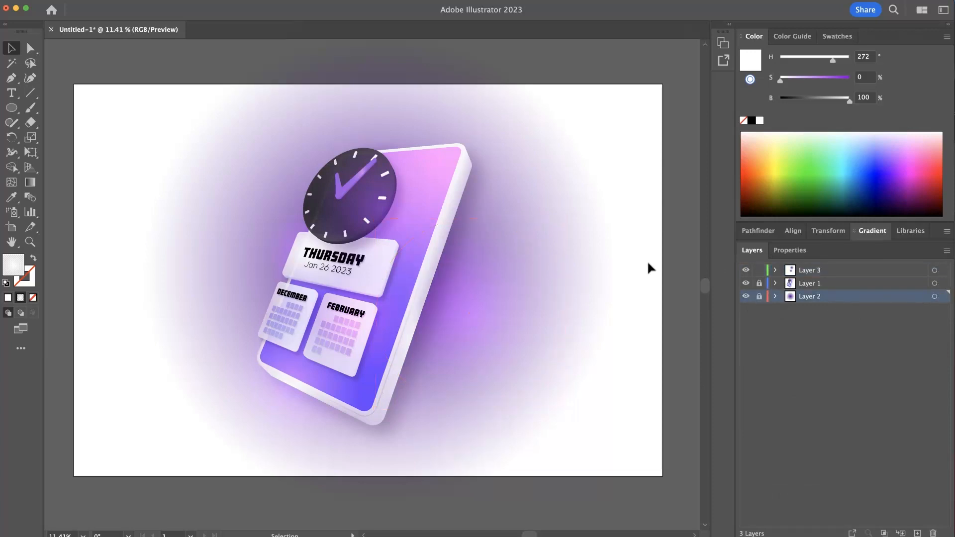
{"action": "left_click_drag", "start_coordinate": [486, 289], "coordinate": [412, 284]}
{"action": "left_click_drag", "start_coordinate": [413, 284], "coordinate": [528, 289]}
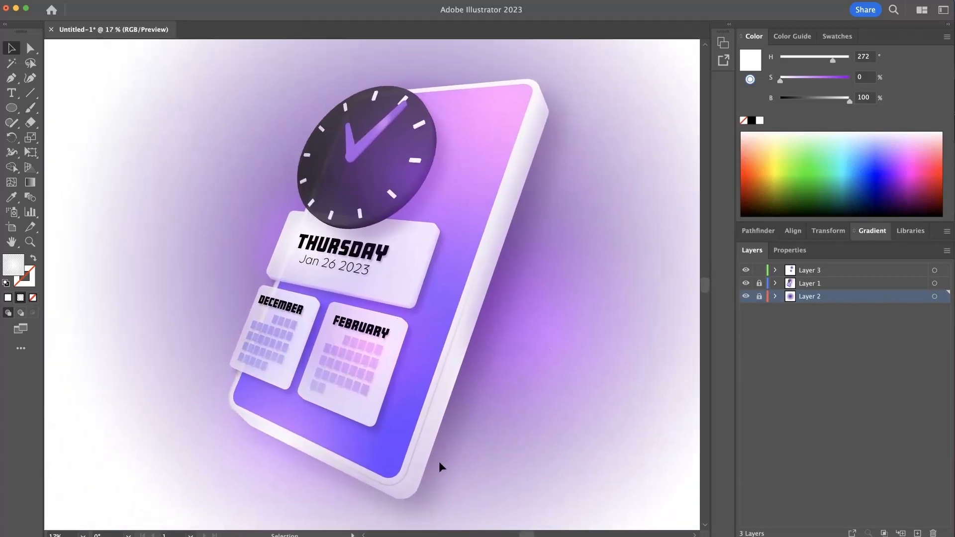
- Lock Layer 3, unlock Layer 1, and select the gradient highlight path along the device's front rim
{"action": "left_click", "coordinate": [397, 486]}
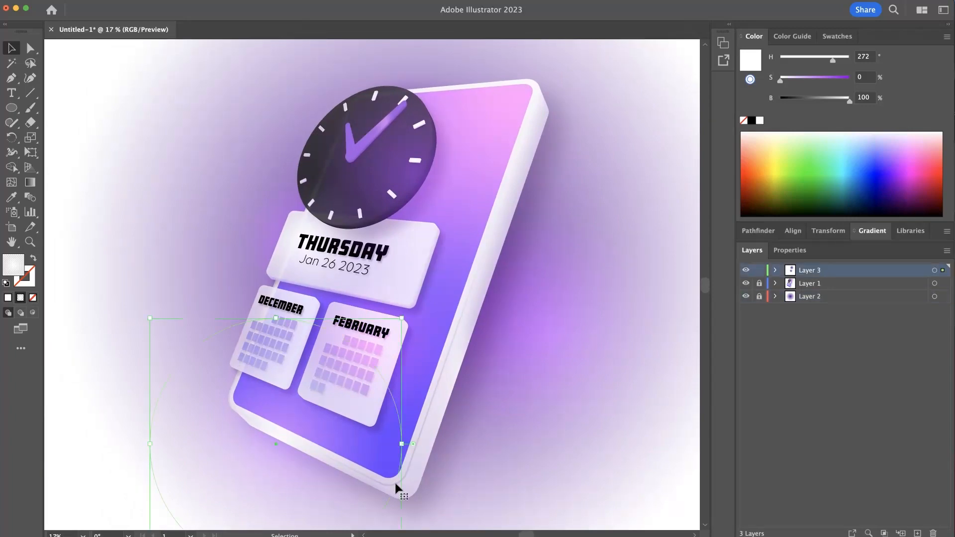
{"action": "left_click", "coordinate": [761, 271]}
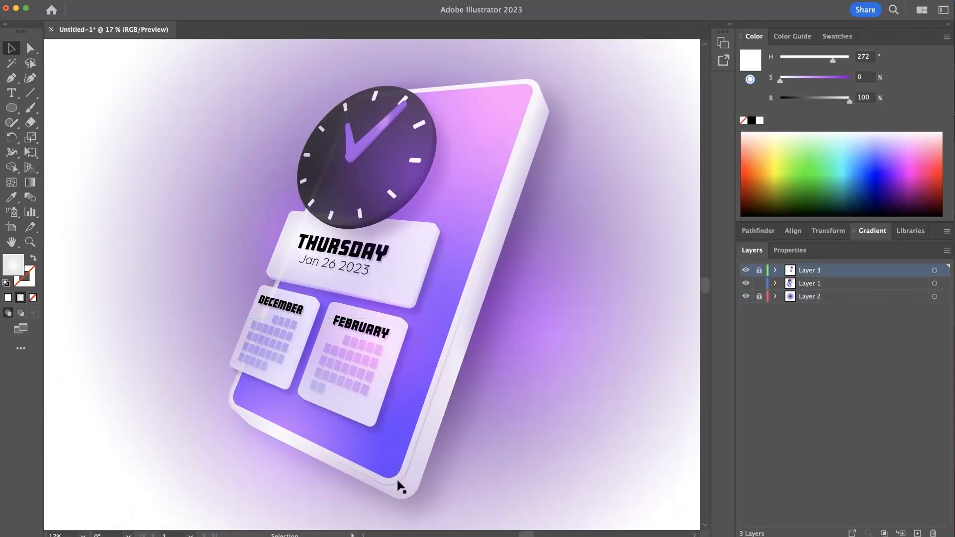
{"action": "left_click", "coordinate": [397, 481]}
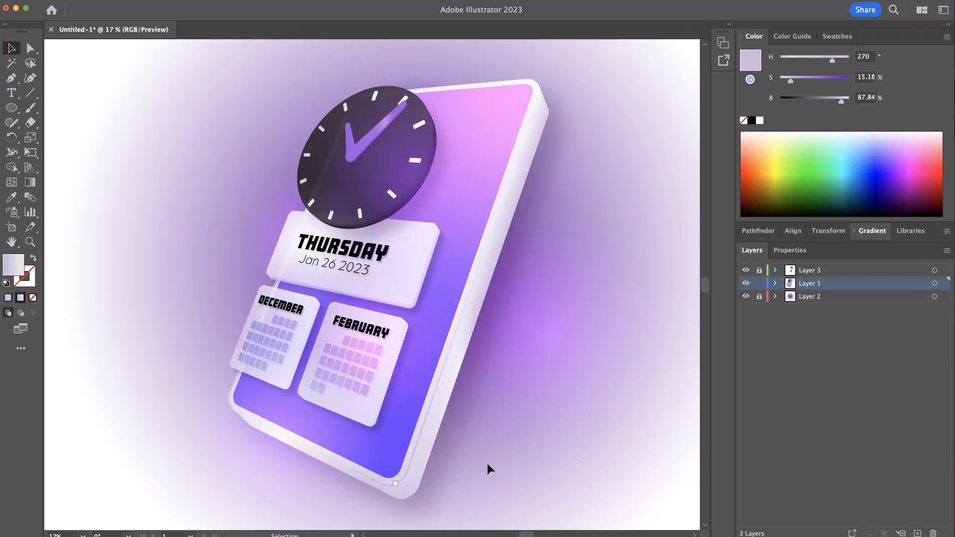
{"action": "left_click", "coordinate": [402, 483]}
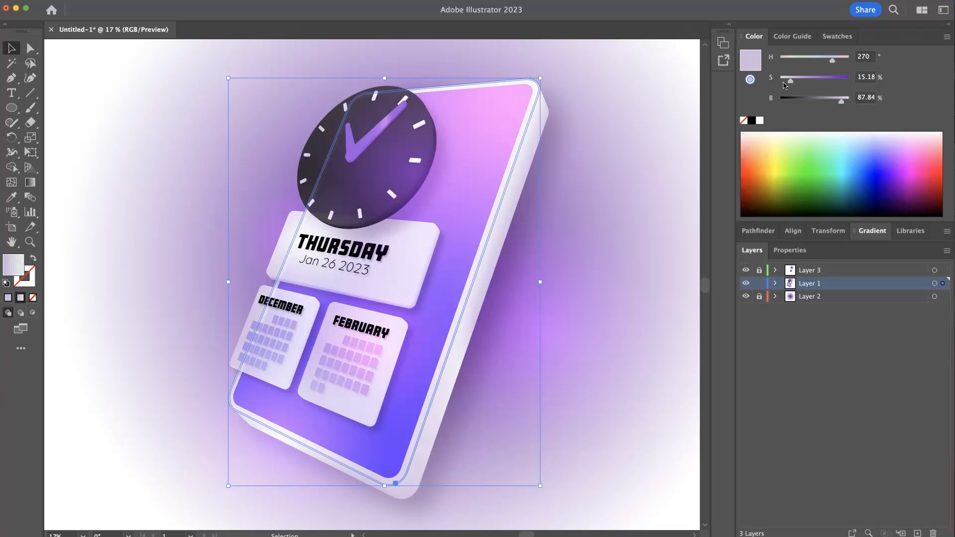
- Recolor both gradient stops of the rim highlight to white and deselect the path
{"action": "left_click", "coordinate": [868, 233]}
{"action": "left_click", "coordinate": [757, 349]}
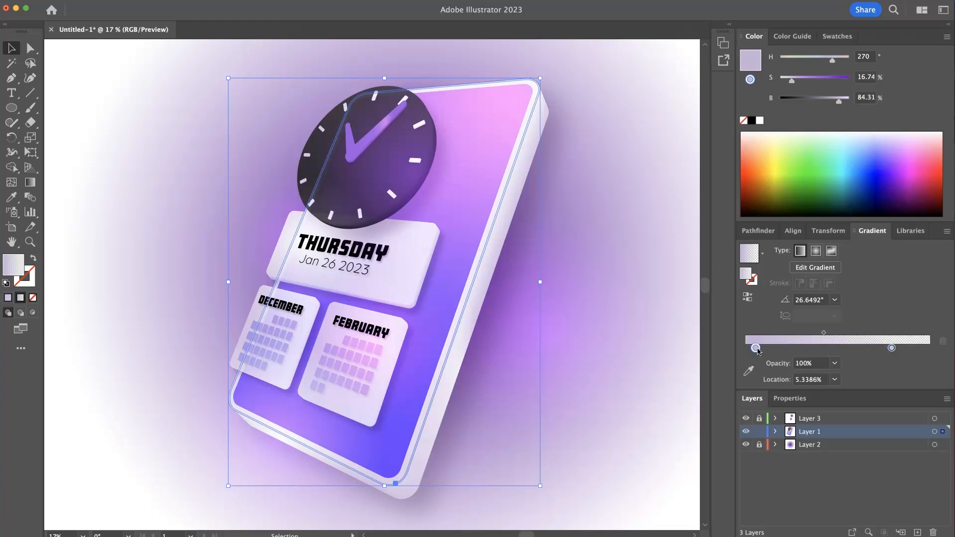
{"action": "left_click", "coordinate": [759, 121]}
{"action": "left_click", "coordinate": [892, 347]}
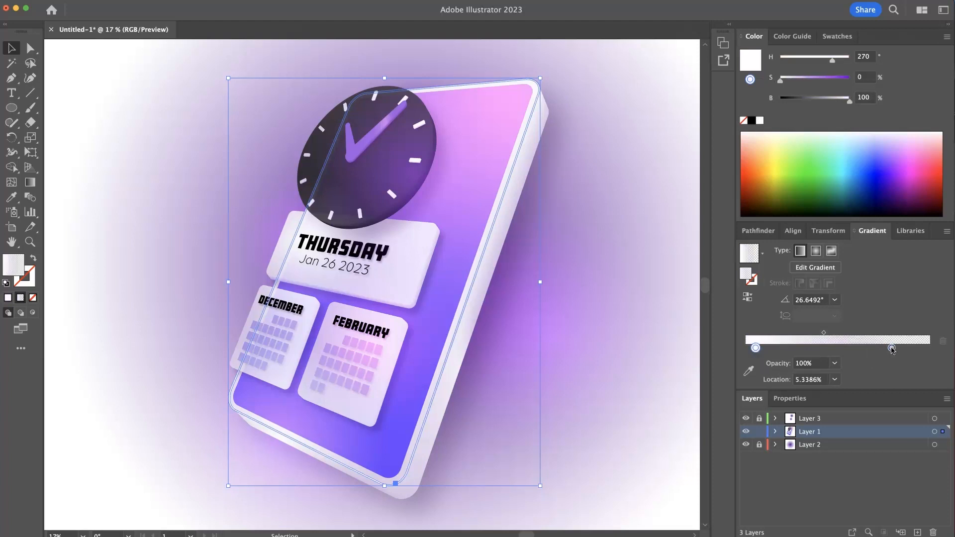
{"action": "left_click", "coordinate": [759, 121]}
{"action": "left_click", "coordinate": [581, 221]}
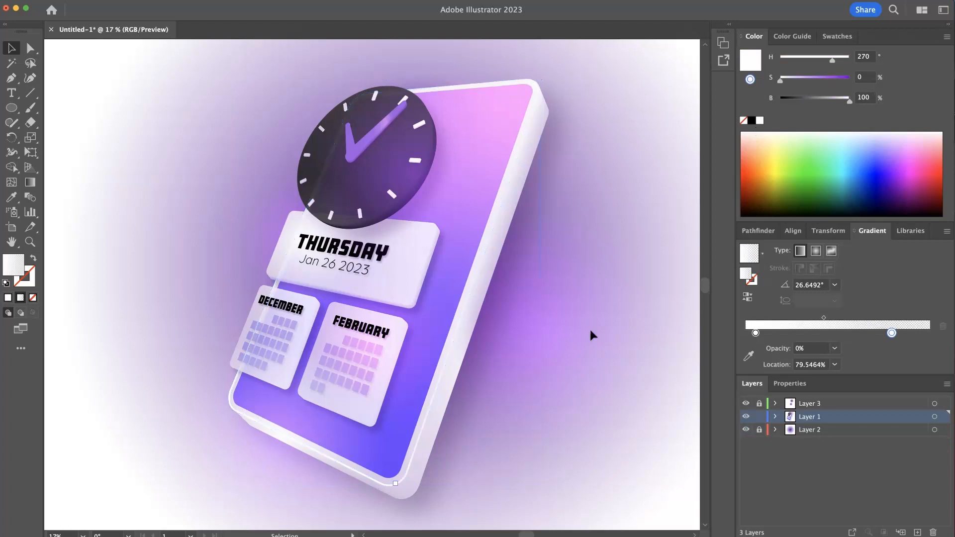
- Reduce the rim highlight's opacity to 40% and deselect it
{"action": "left_click", "coordinate": [416, 448]}
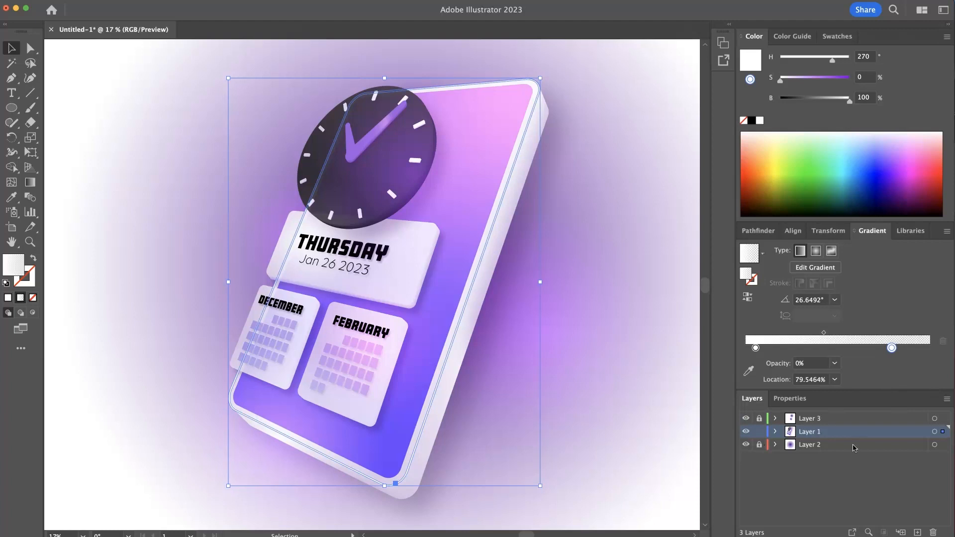
{"action": "left_click", "coordinate": [795, 399]}
{"action": "left_click", "coordinate": [831, 422]}
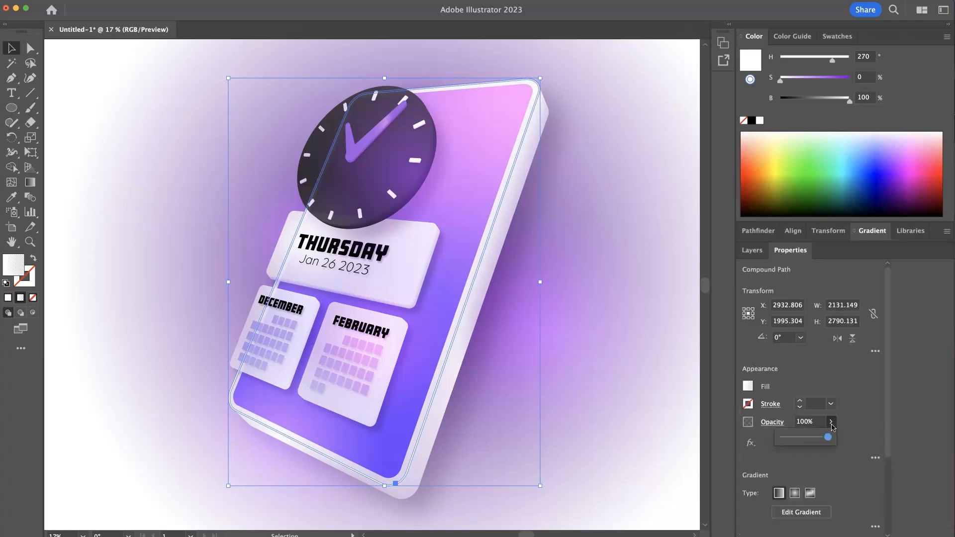
{"action": "left_click", "coordinate": [605, 378]}
{"action": "left_click", "coordinate": [431, 411]}
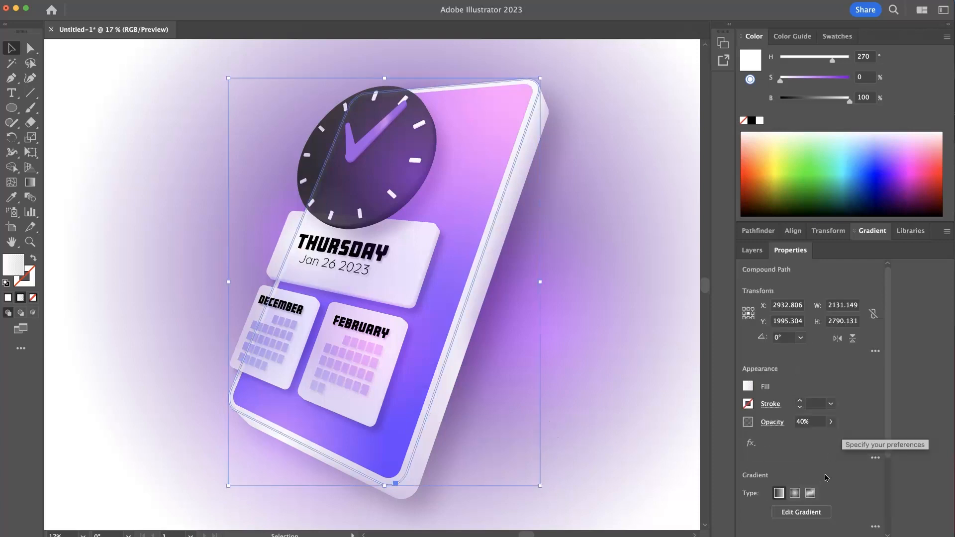
{"action": "left_click", "coordinate": [583, 337]}
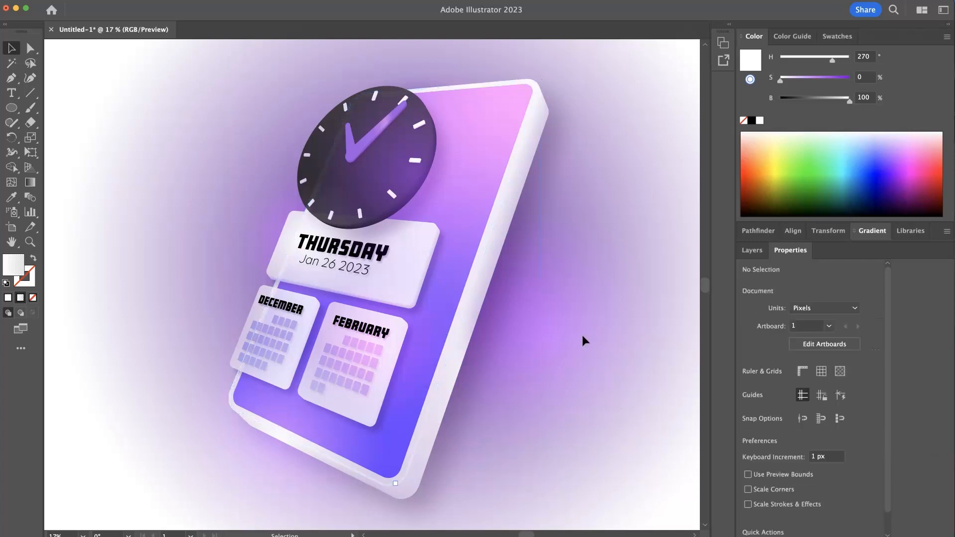
{"action": "left_click_drag", "start_coordinate": [622, 338], "coordinate": [599, 337]}
{"action": "left_click_drag", "start_coordinate": [597, 415], "coordinate": [595, 402]}
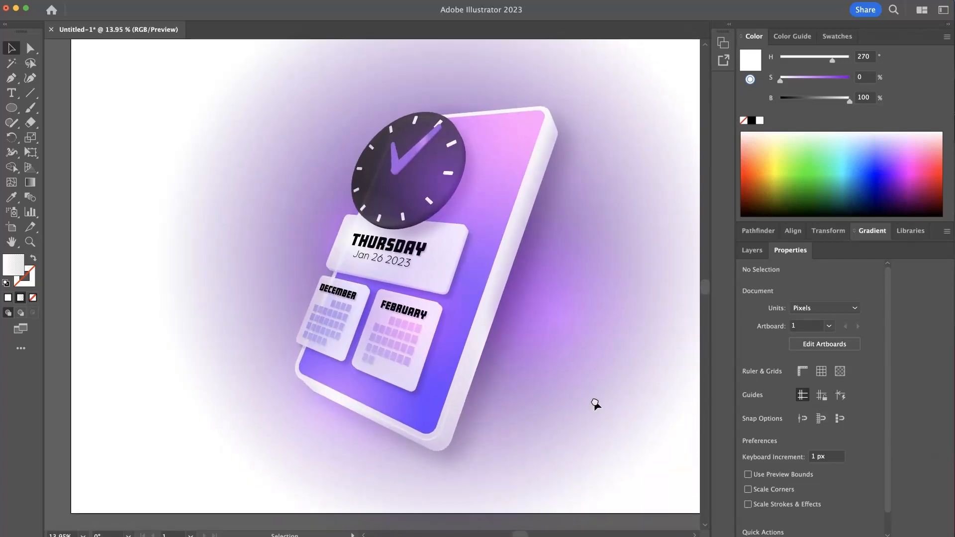